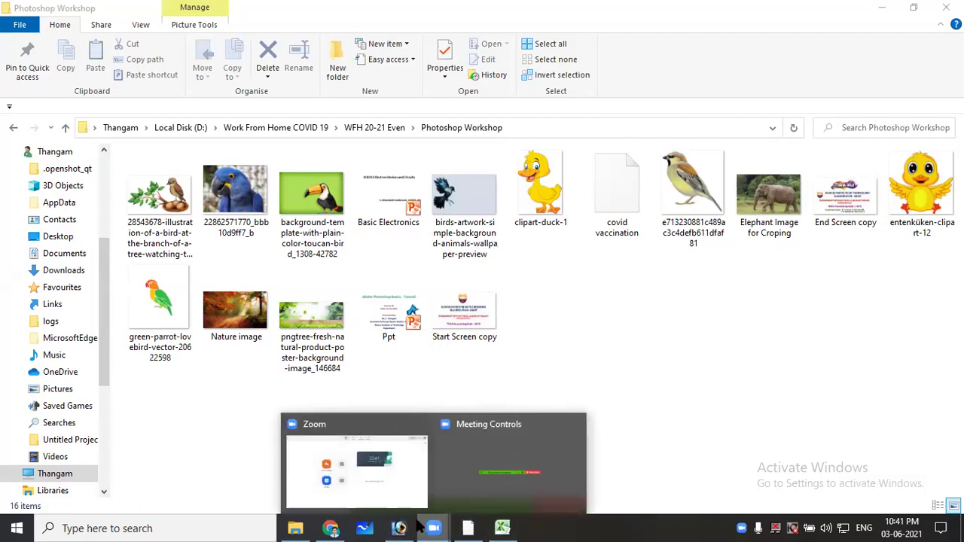
# Bring the open PowerPoint presentation from the taskbar to the front over File Explorer
pyautogui.click(467, 527)
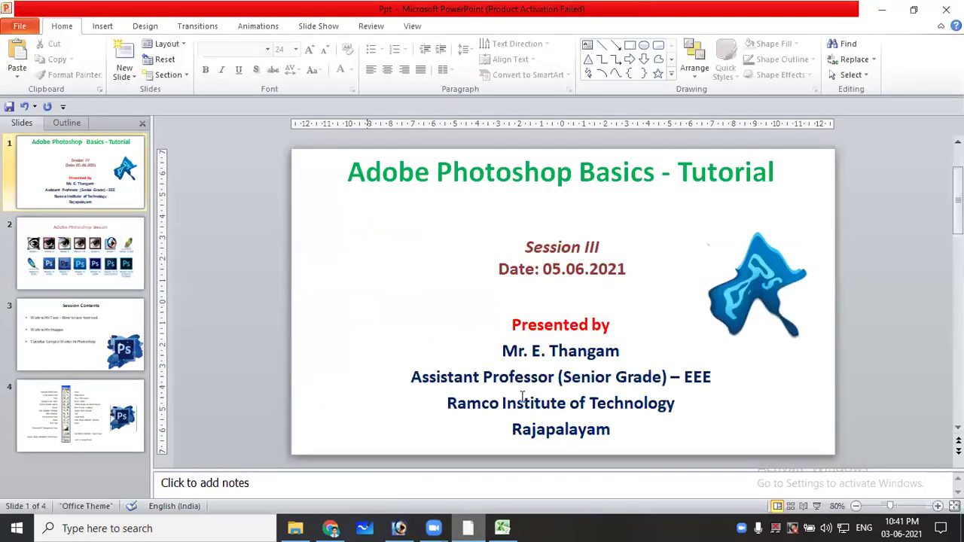
# Start the slide show full screen on the Adobe Photoshop Basics - Tutorial title slide
pyautogui.click(812, 506)
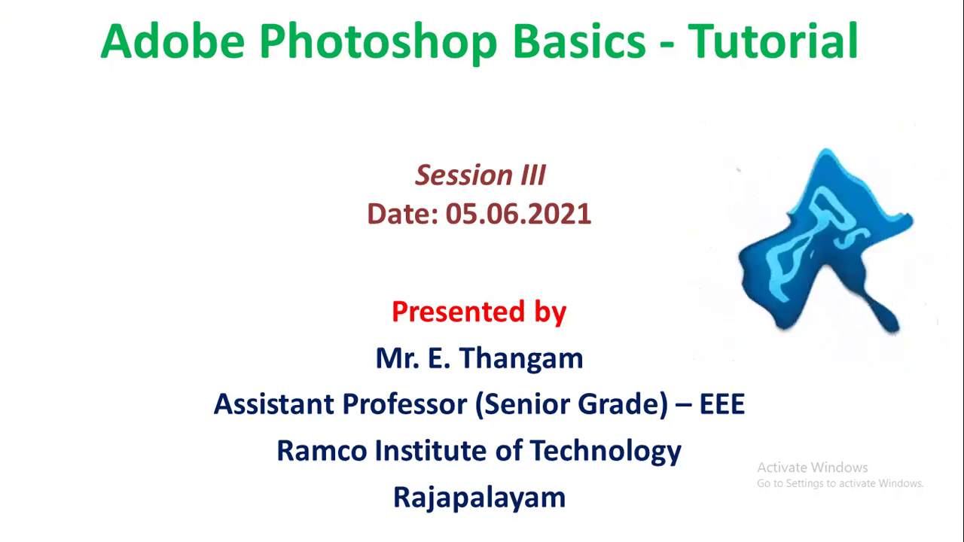
# Advance the slide show from the Session III title slide toward Session Contents
pyautogui.press('Right')
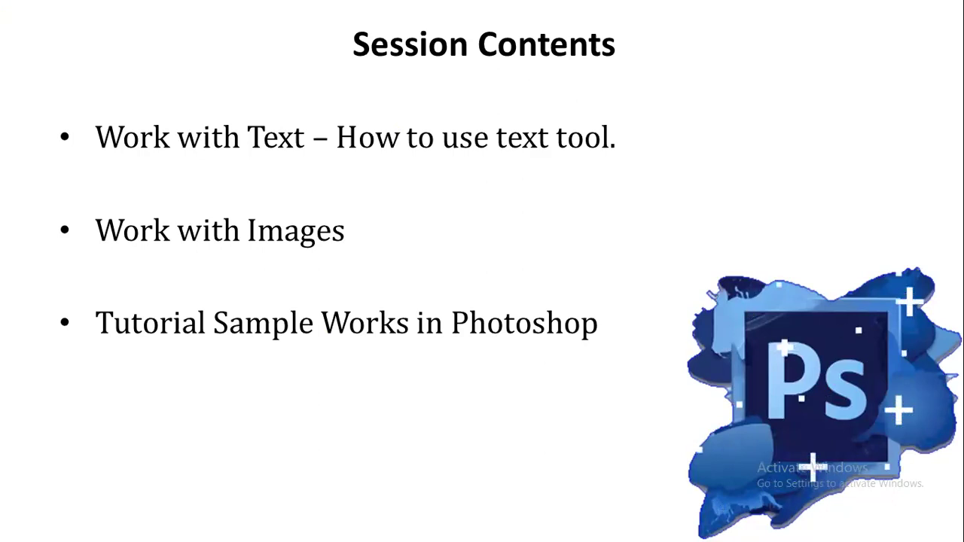
# Exit the slide show and switch to Adobe Photoshop's empty workspace
pyautogui.press('Escape')
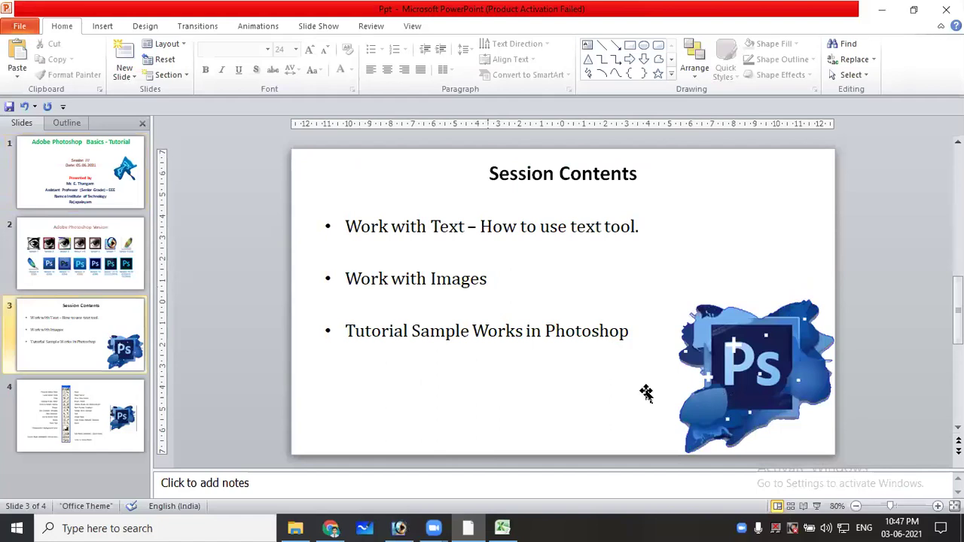
pyautogui.click(399, 528)
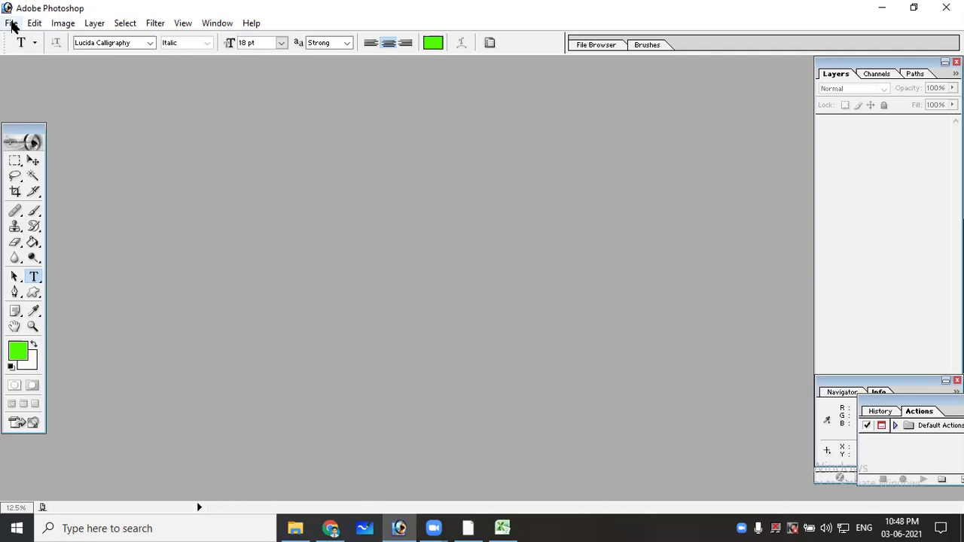
# Show Photoshop's File menu commands
pyautogui.click(12, 27)
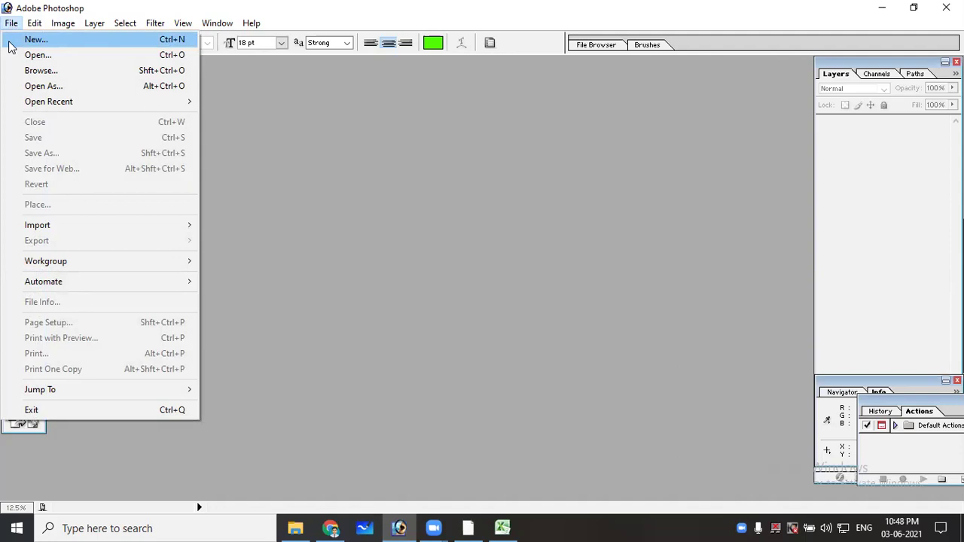
# Start a new document named Invitation, leaving the preset size at Custom
pyautogui.click(10, 41)
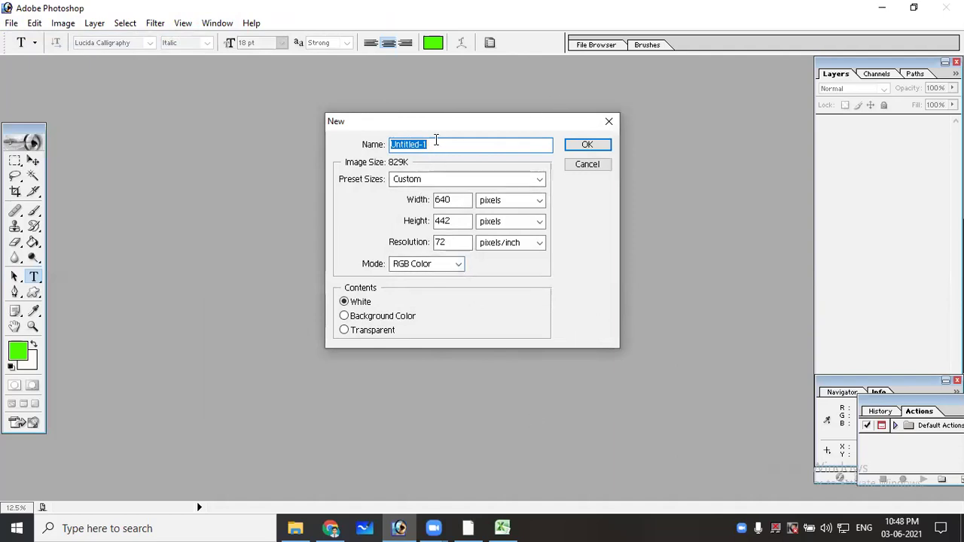
pyautogui.write('I')
pyautogui.write('nvit')
pyautogui.write('ation')
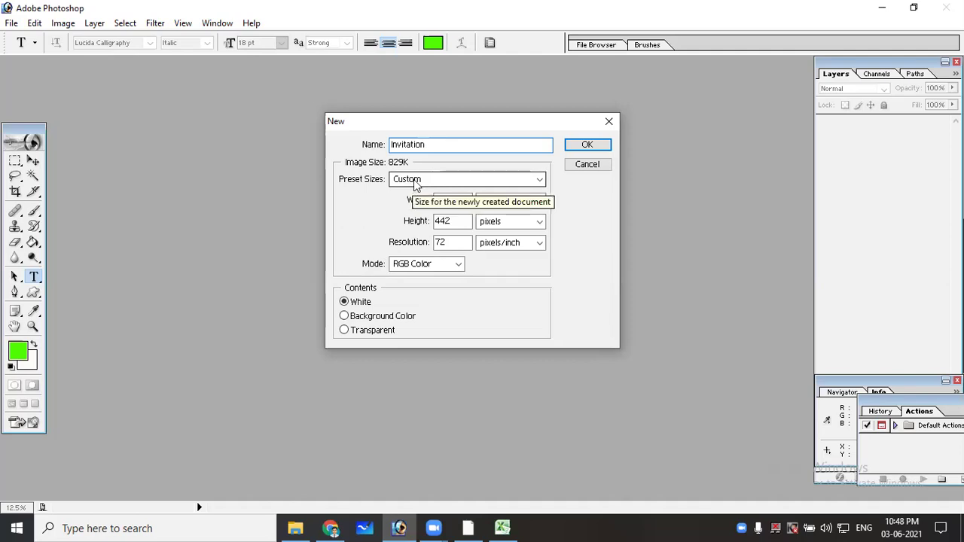
pyautogui.click(414, 180)
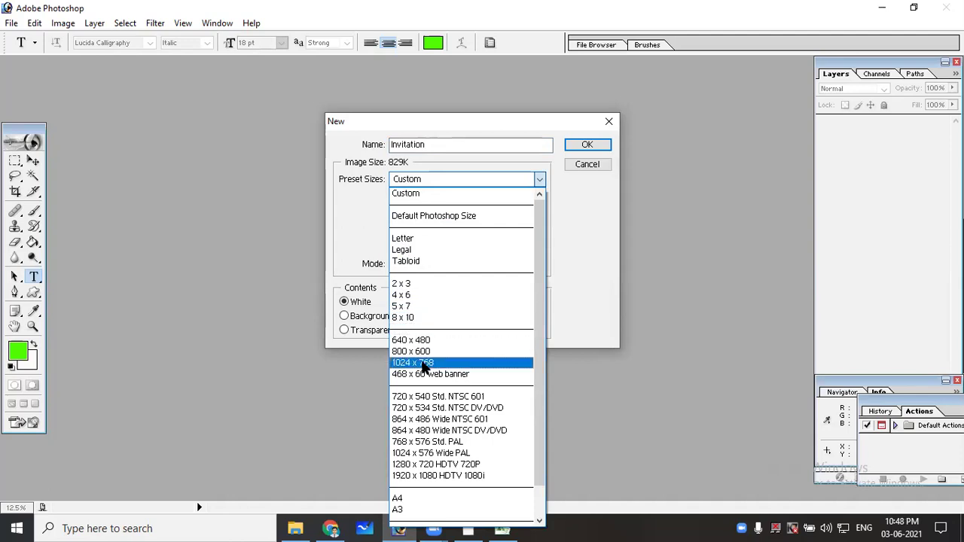
pyautogui.scroll(-1, 437, 376)
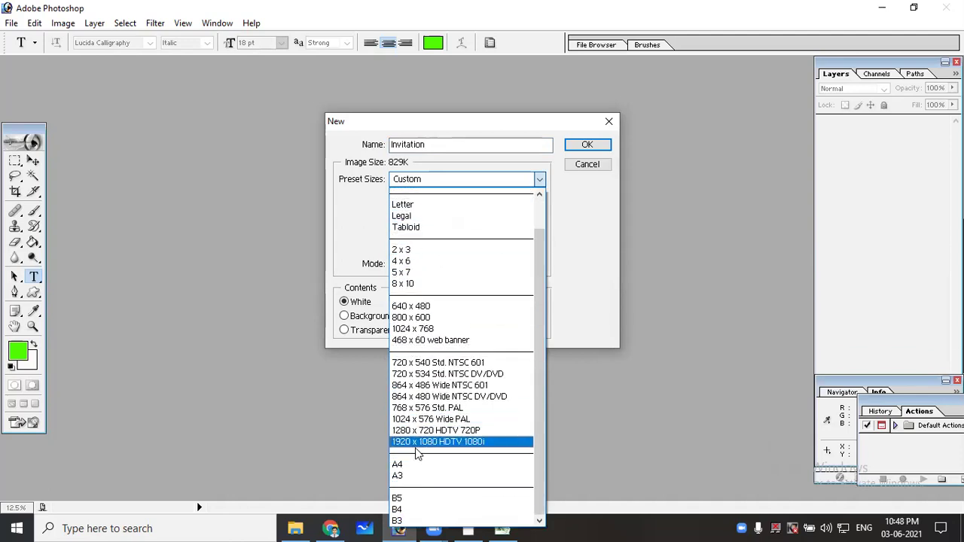
pyautogui.click(371, 210)
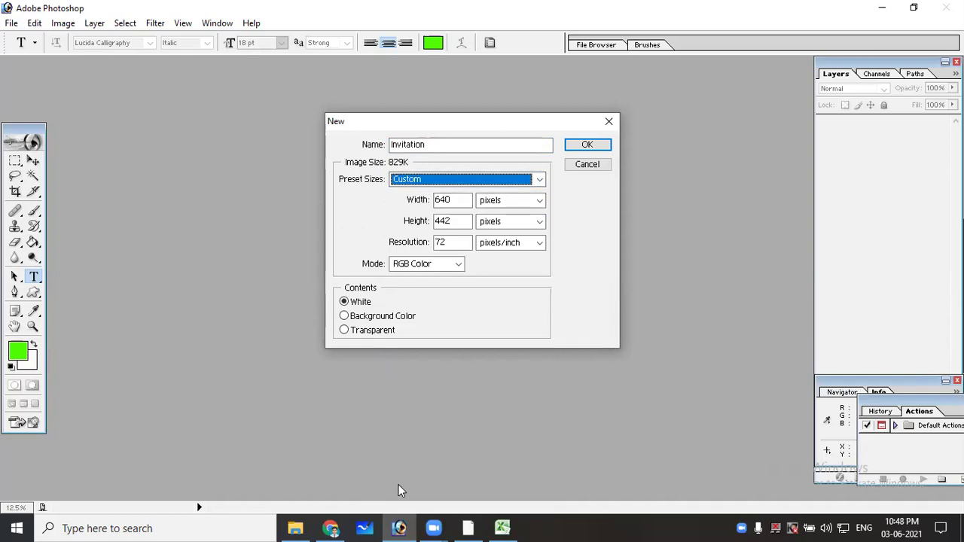
# Search '5 feet in cm' in a new Chrome tab, getting 152.4 centimetres
pyautogui.click(336, 527)
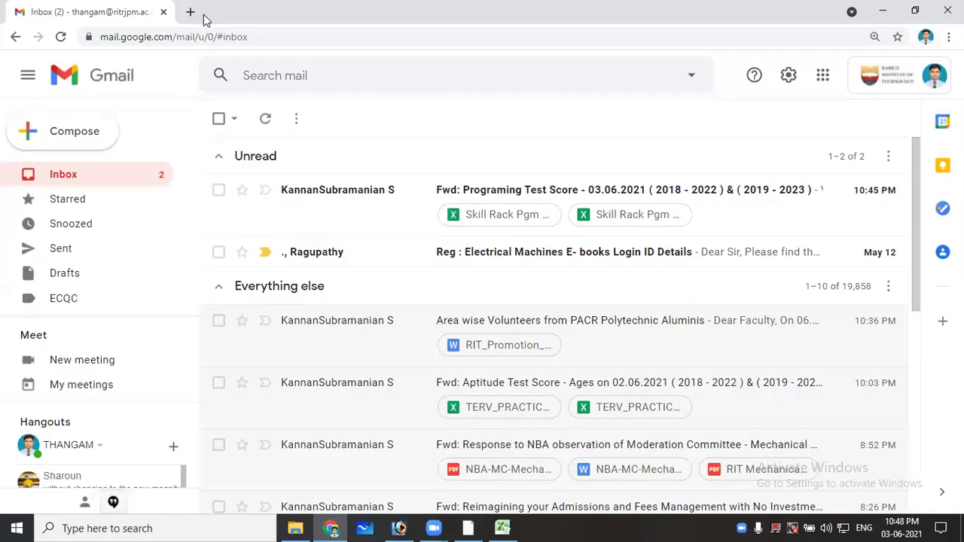
pyautogui.hotkey('ctrl', 't')
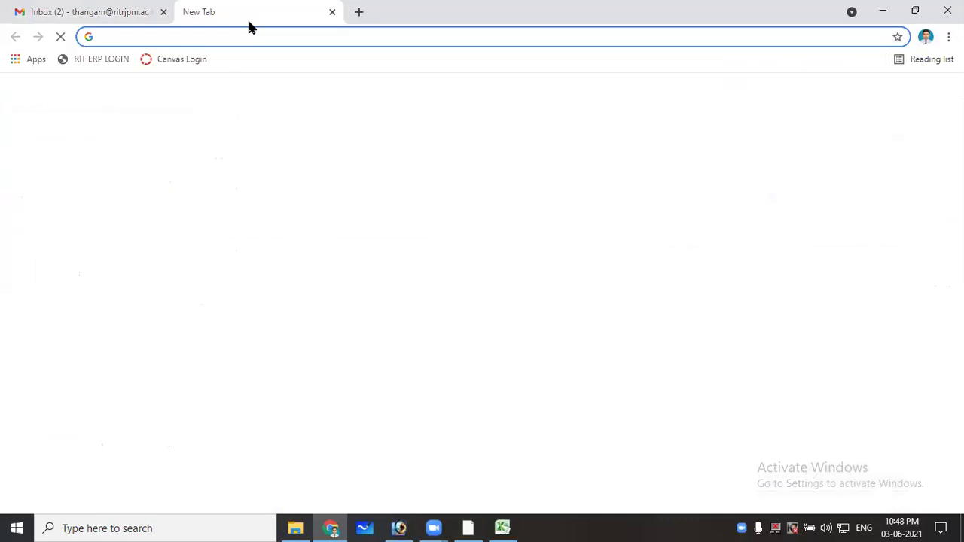
pyautogui.write('5')
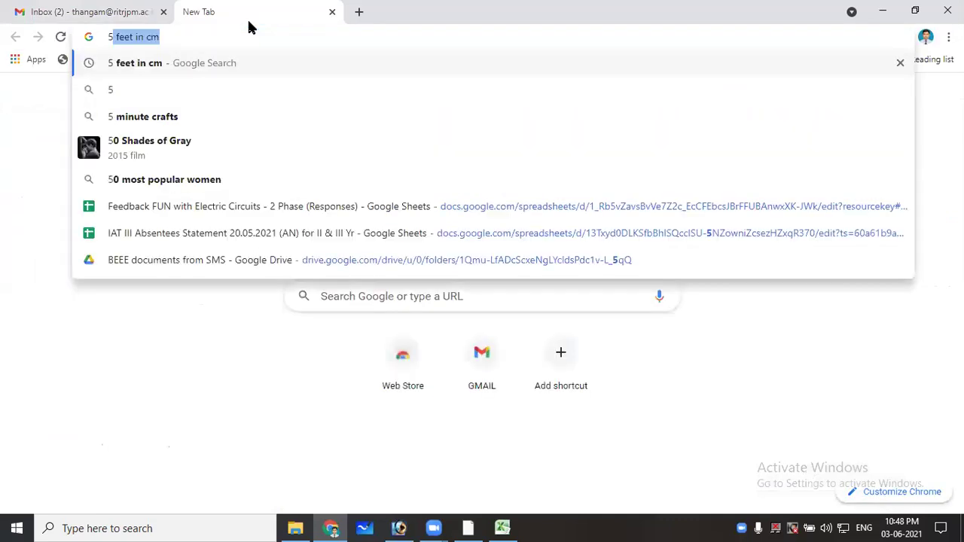
pyautogui.press('Return')
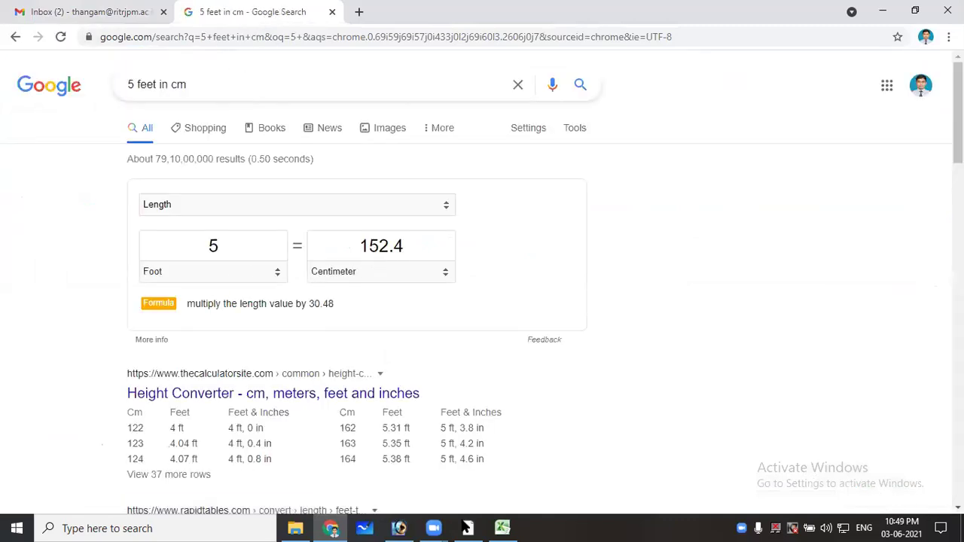
# Set the Invitation document's width and height to 152.4 centimetres
pyautogui.click(401, 527)
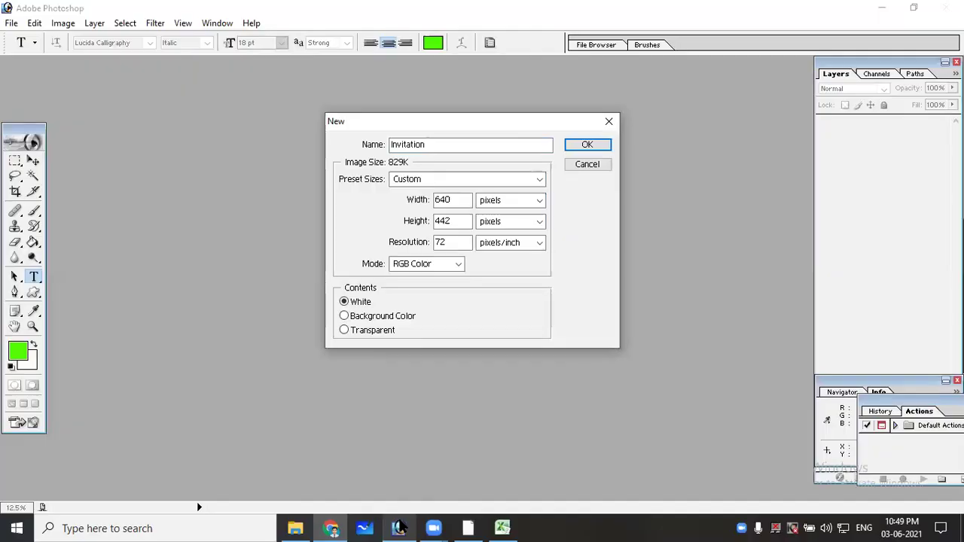
pyautogui.moveTo(457, 200); pyautogui.dragTo(396, 200)
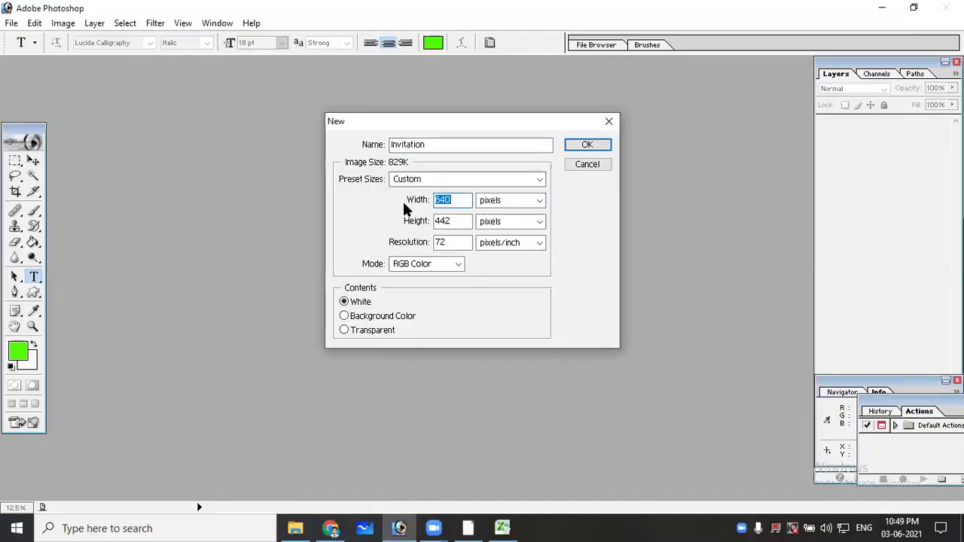
pyautogui.write('152.4')
pyautogui.click(490, 203)
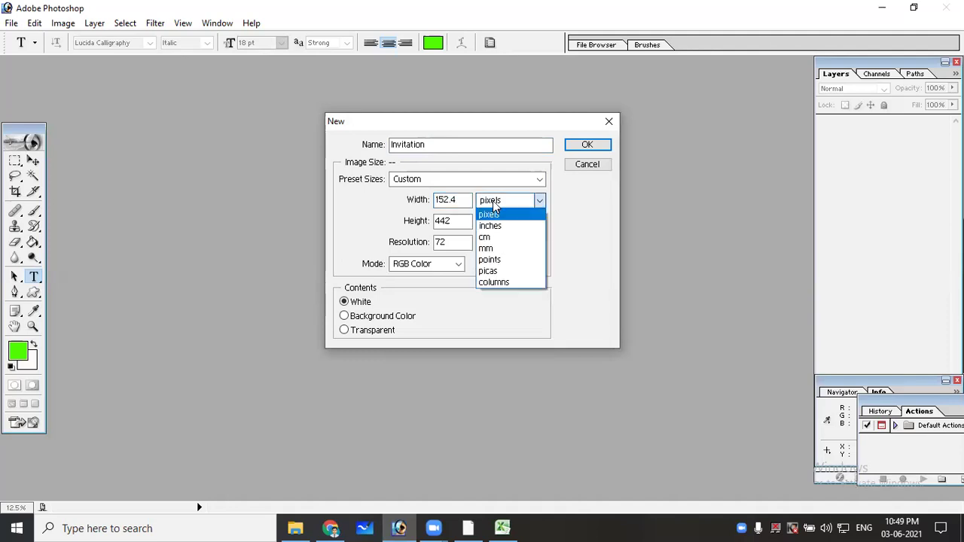
pyautogui.click(485, 239)
pyautogui.moveTo(458, 220); pyautogui.dragTo(362, 208)
pyautogui.write('152.4')
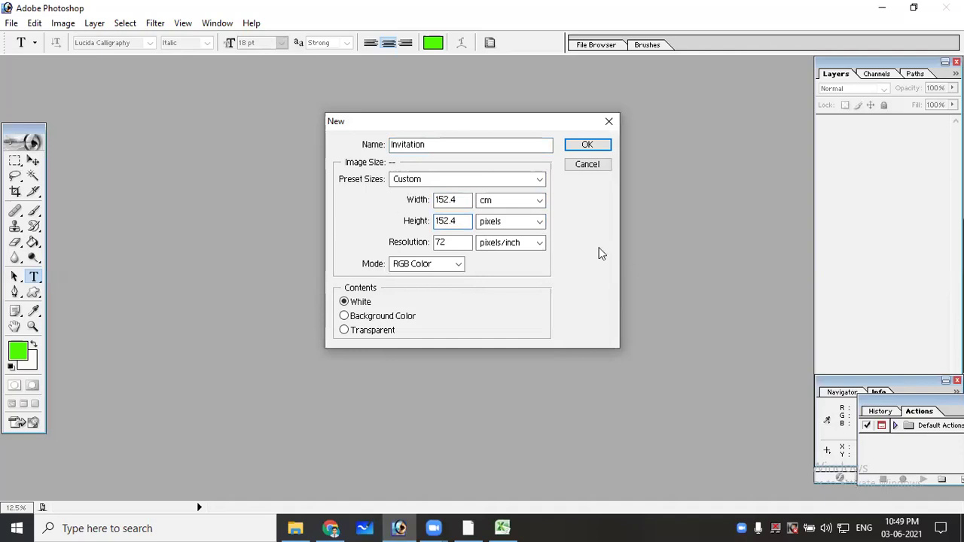
pyautogui.click(485, 221)
pyautogui.click(491, 257)
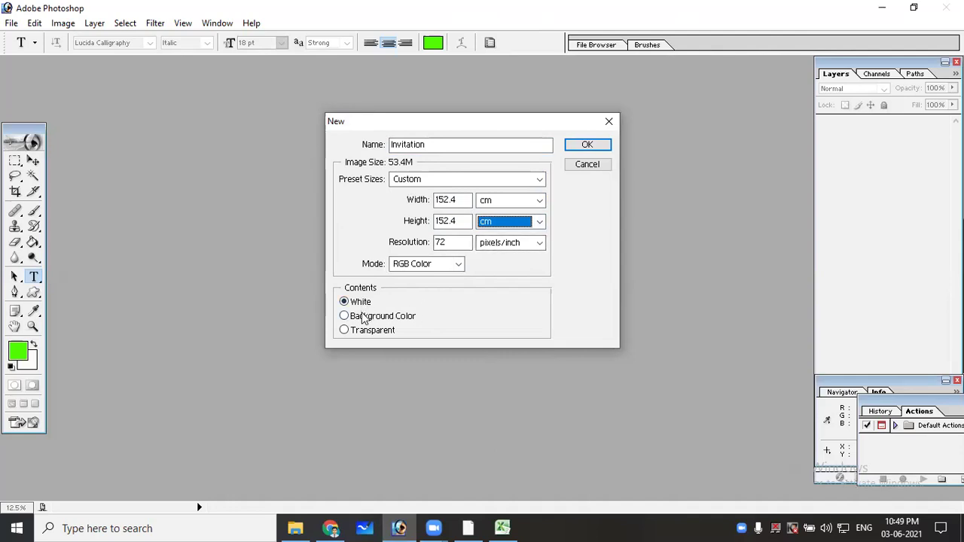
# Keep RGB Color, apply the A4 preset (210 × 297 mm, 300 ppi), and create the document
pyautogui.click(405, 264)
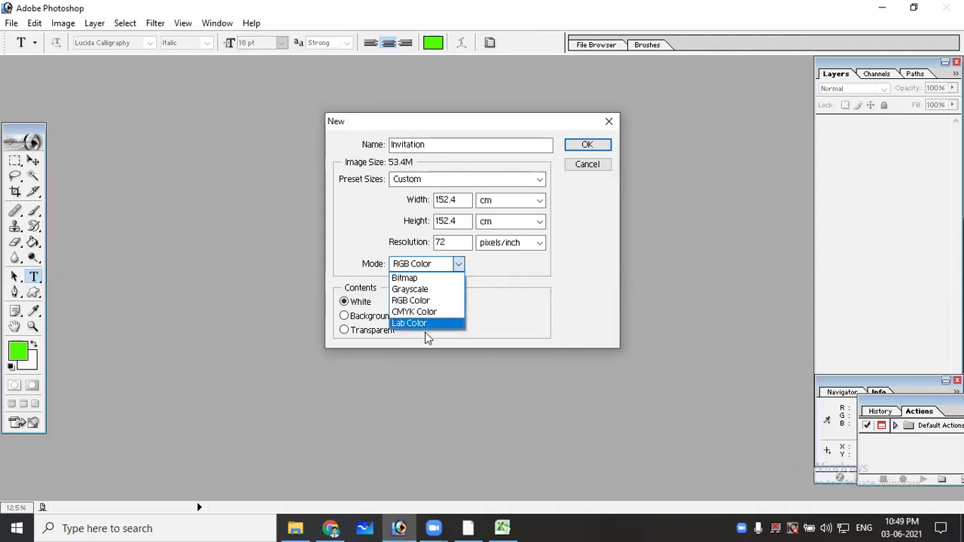
pyautogui.click(429, 301)
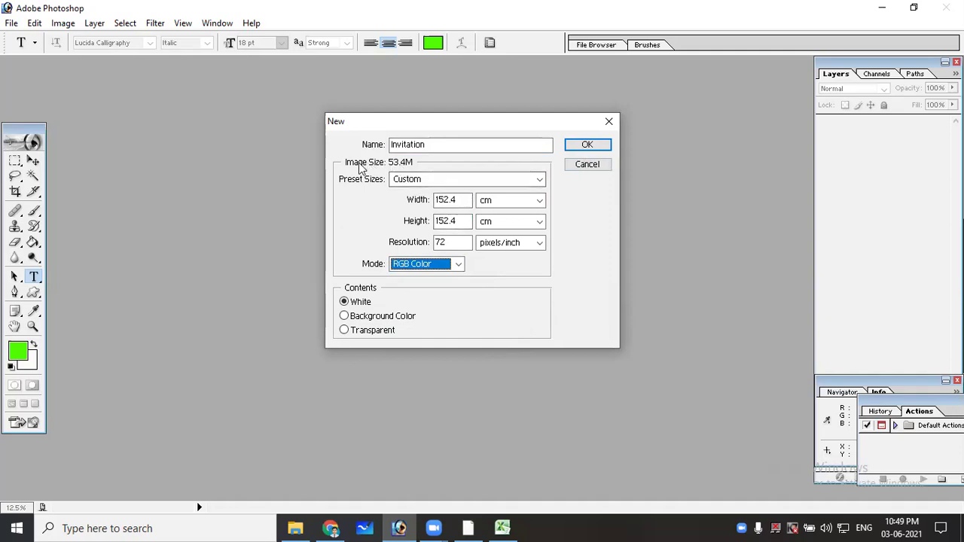
pyautogui.hotkey('shift', 'Tab')
pyautogui.hotkey('shift', 'Tab')
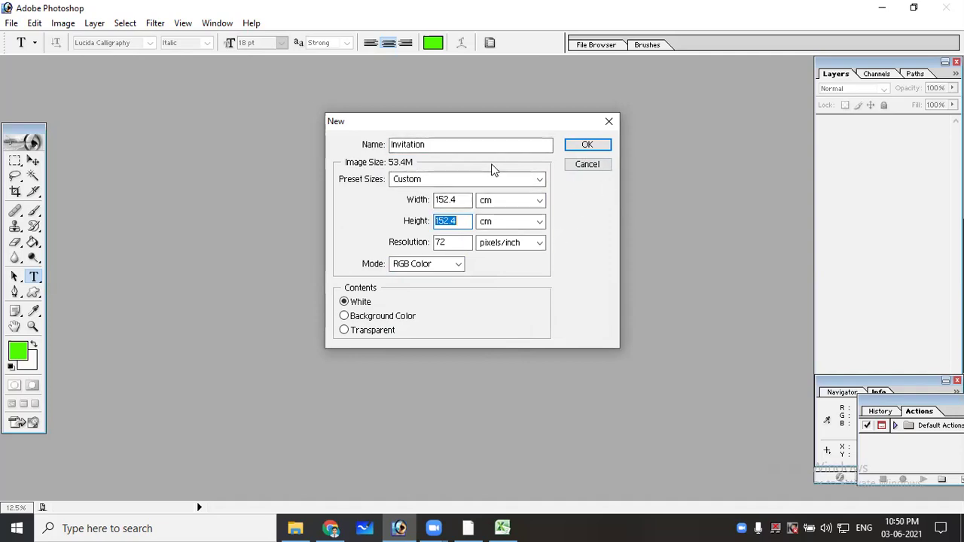
pyautogui.click(438, 180)
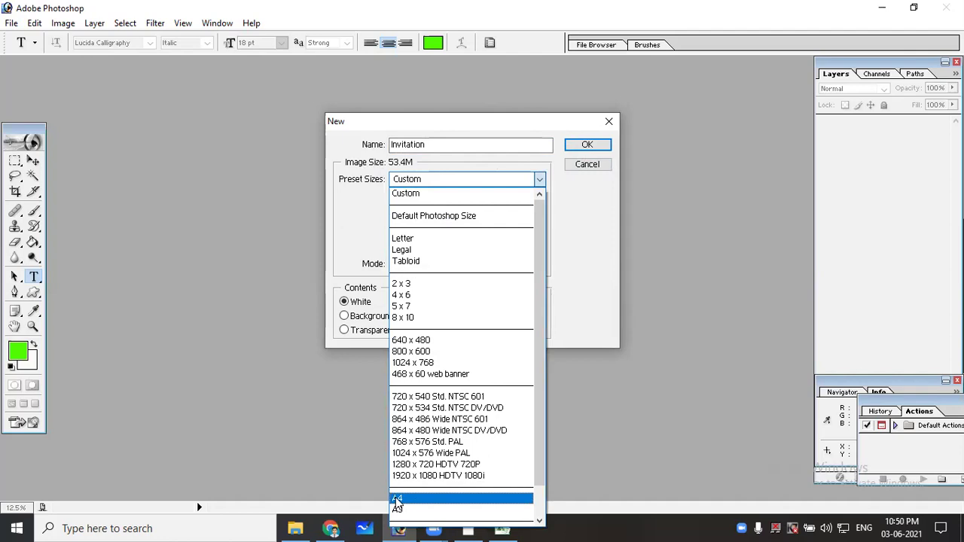
pyautogui.click(396, 499)
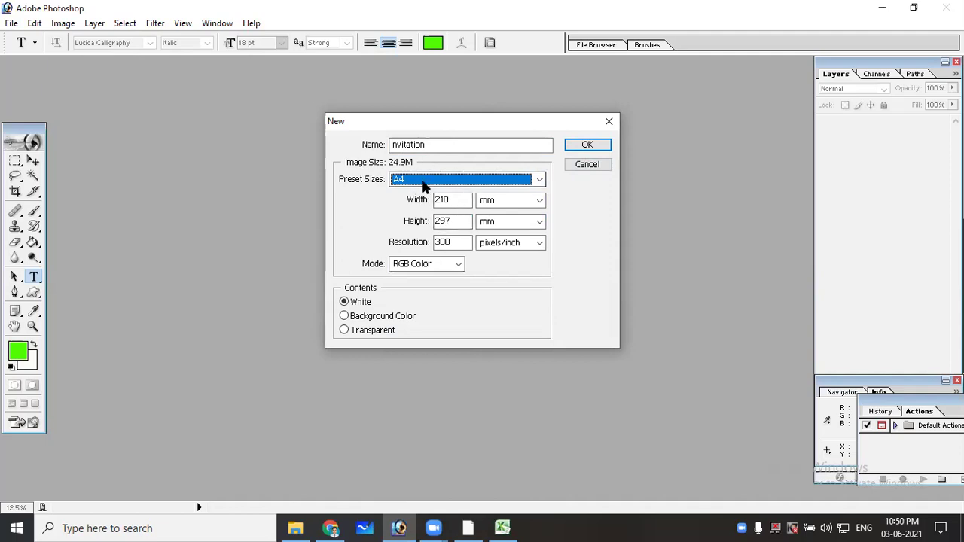
pyautogui.click(586, 144)
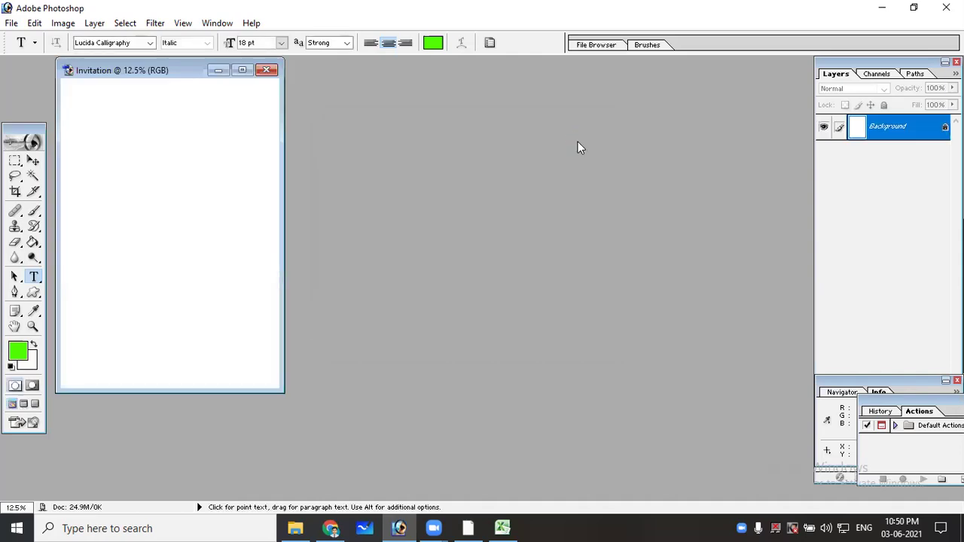
pyautogui.click(242, 70)
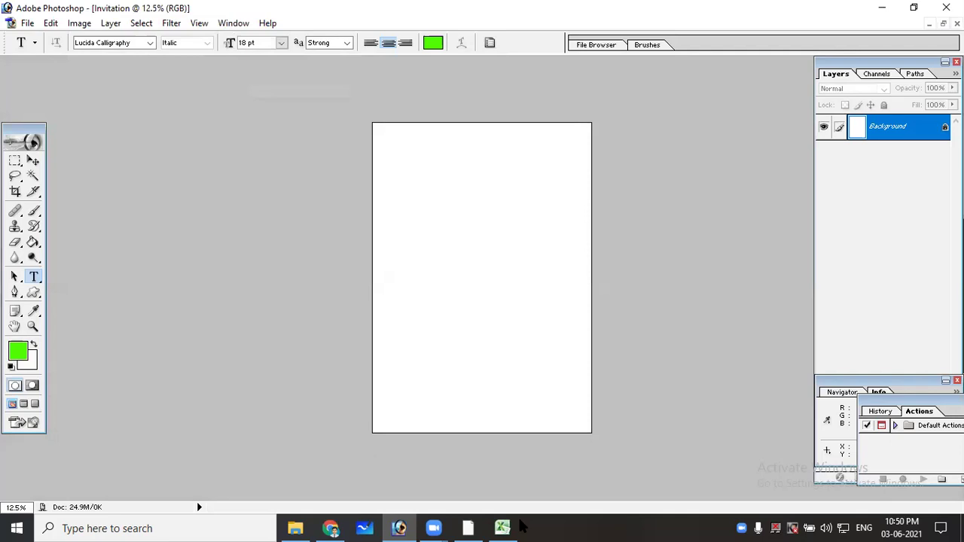
pyautogui.click(435, 527)
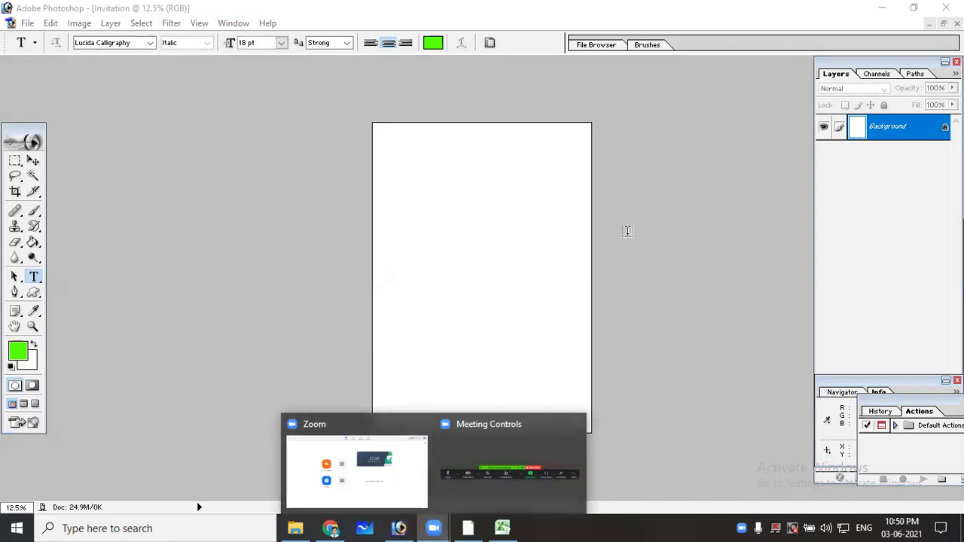
pyautogui.scroll(-1, 487, 244)
pyautogui.scroll(1, 487, 244)
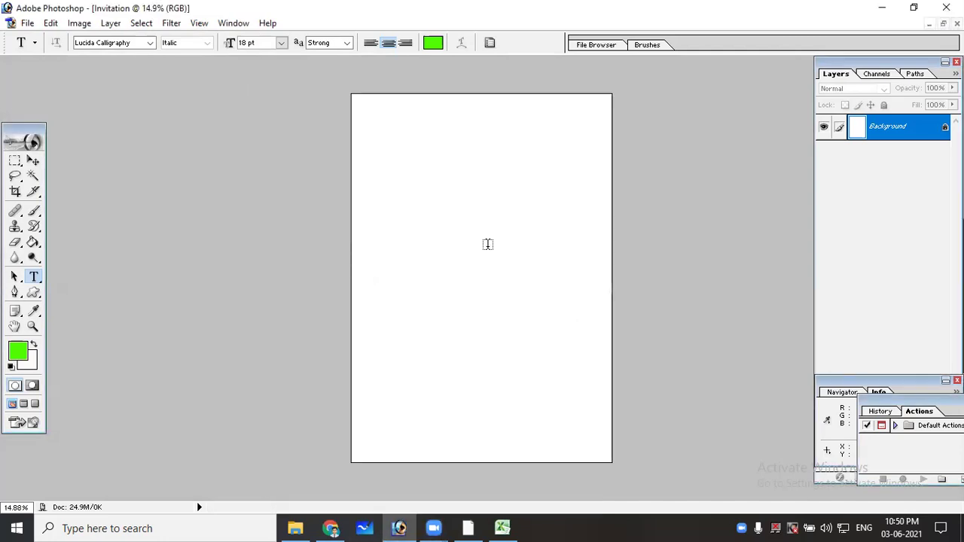
pyautogui.scroll(1, 487, 244)
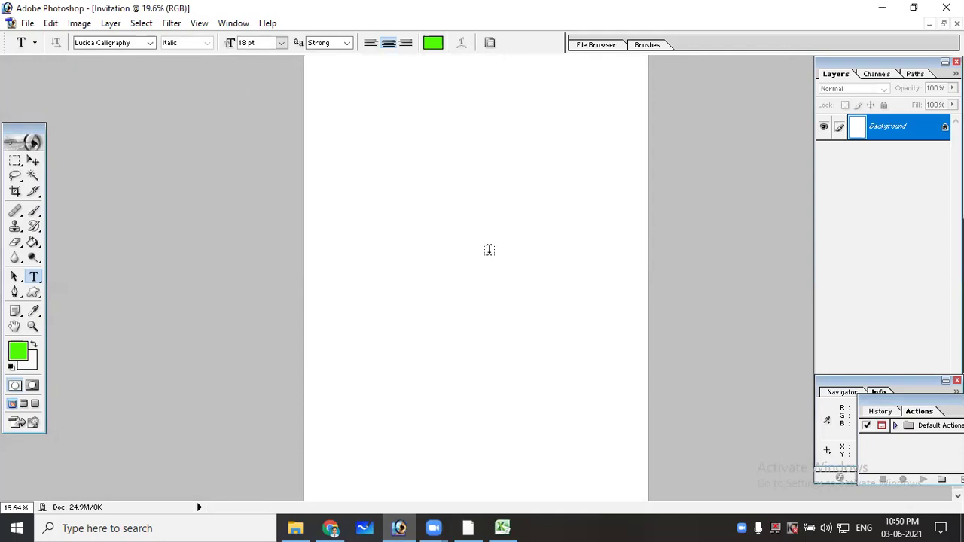
pyautogui.press('ctrl')
pyautogui.hotkey('ctrl', '+')
pyautogui.hotkey('ctrl', '+')
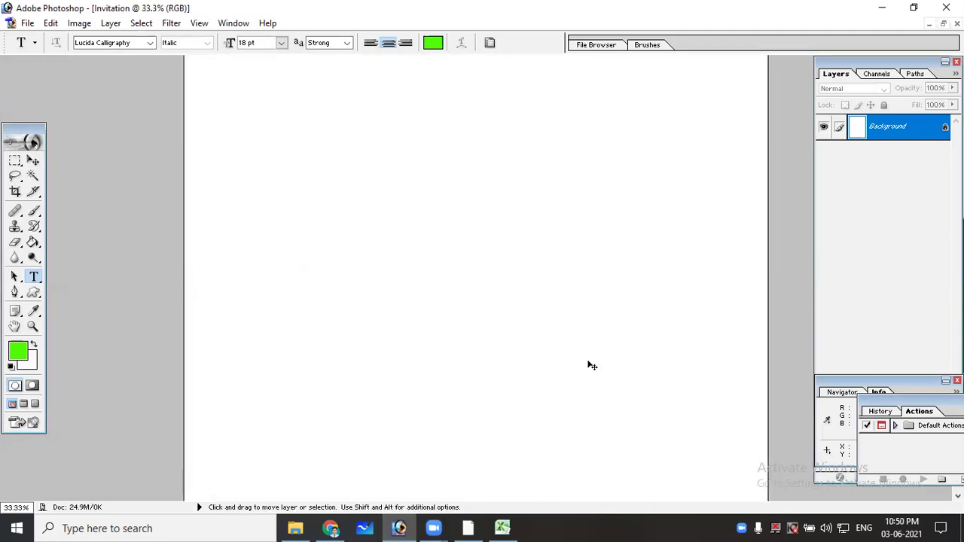
pyautogui.hotkey('ctrl', '+')
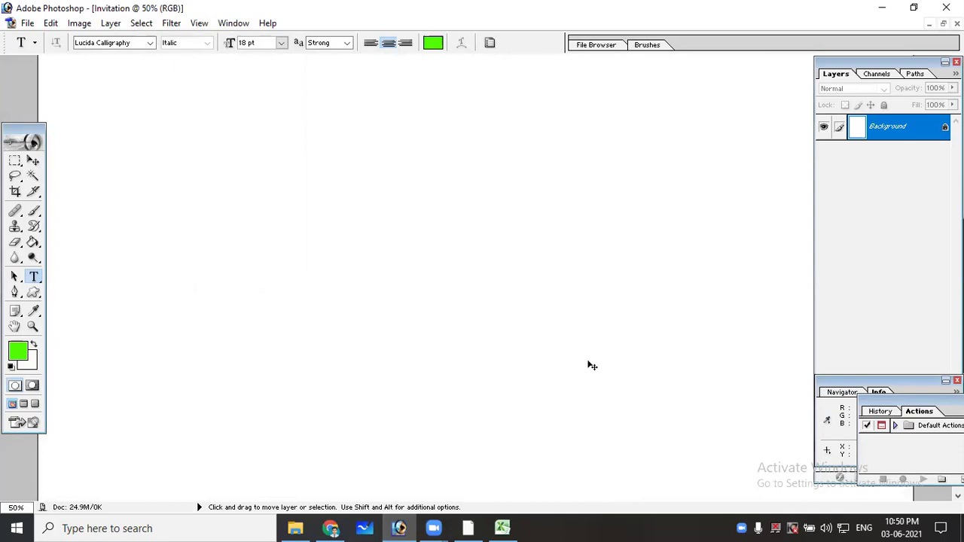
pyautogui.hotkey('ctrl', '-')
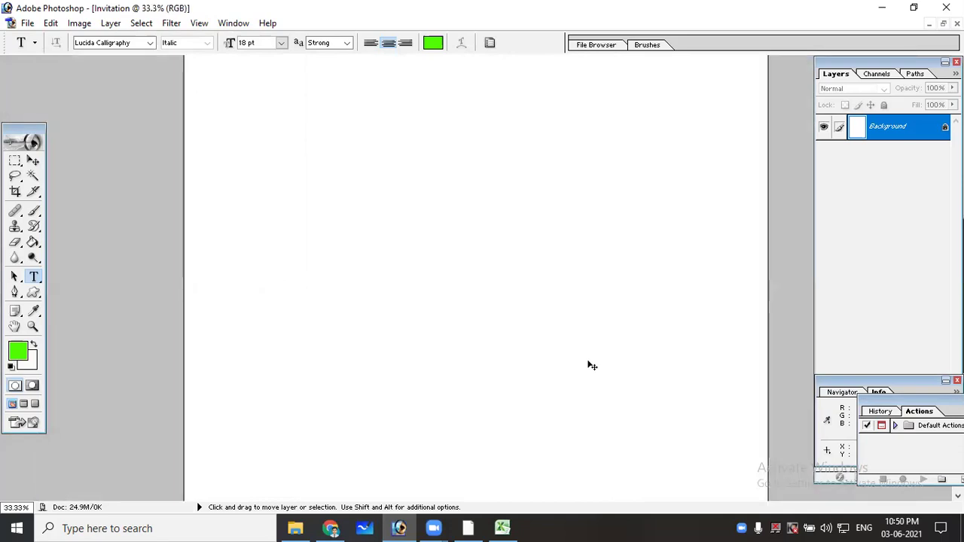
pyautogui.hotkey('ctrl', '-')
pyautogui.hotkey('ctrl', '-')
pyautogui.hotkey('ctrl', '-')
pyautogui.hotkey('ctrl', '-')
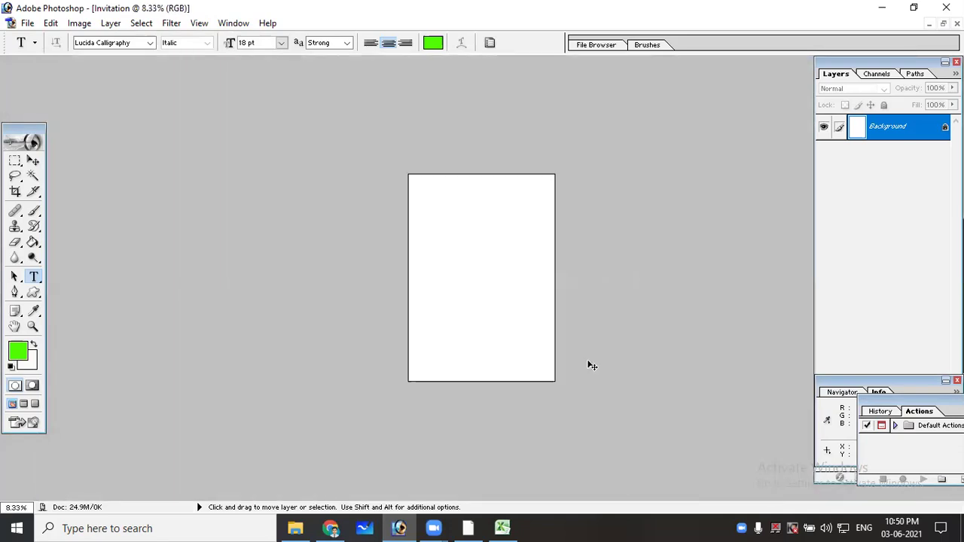
pyautogui.hotkey('ctrl', '+')
pyautogui.hotkey('ctrl', '+')
pyautogui.hotkey('ctrl', '+')
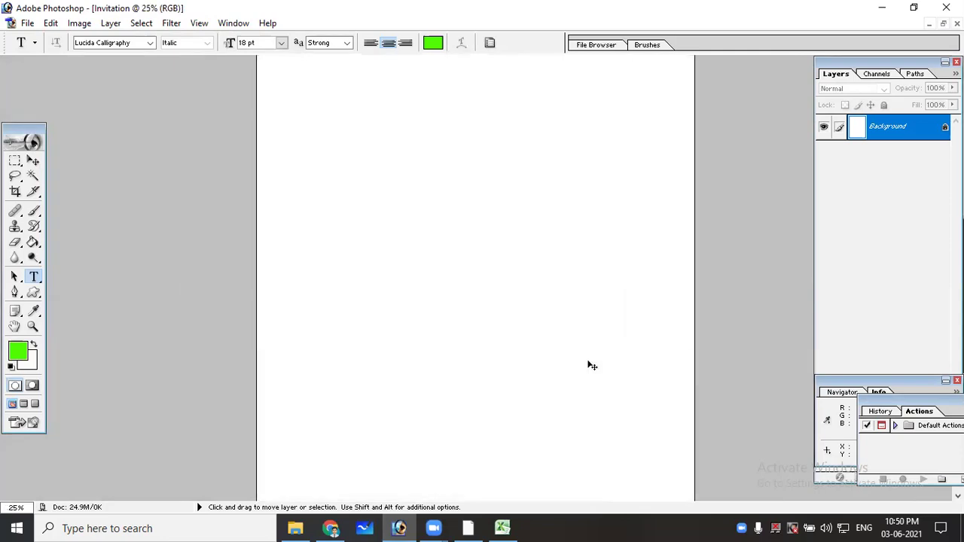
pyautogui.hotkey('ctrl', '+')
pyautogui.hotkey('ctrl', '-')
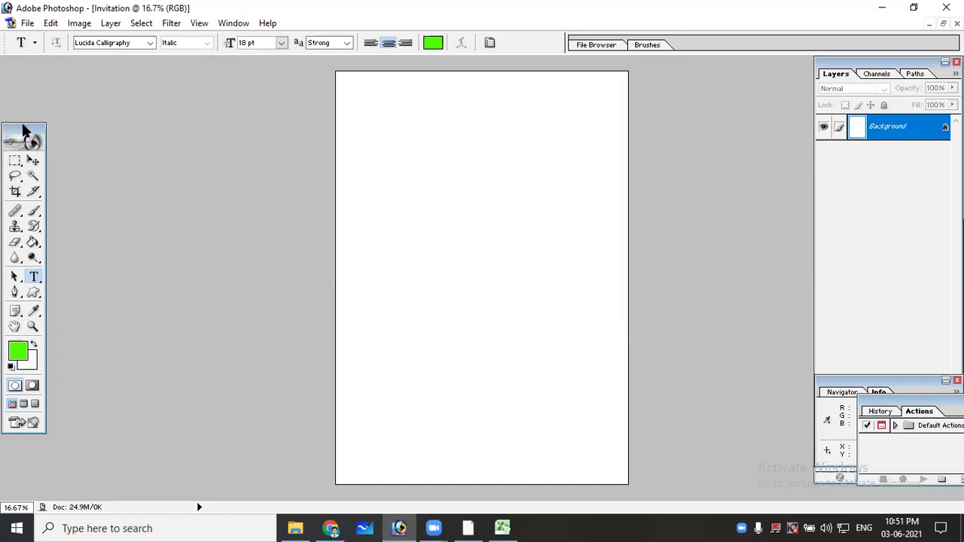
pyautogui.moveTo(22, 132); pyautogui.dragTo(25, 122)
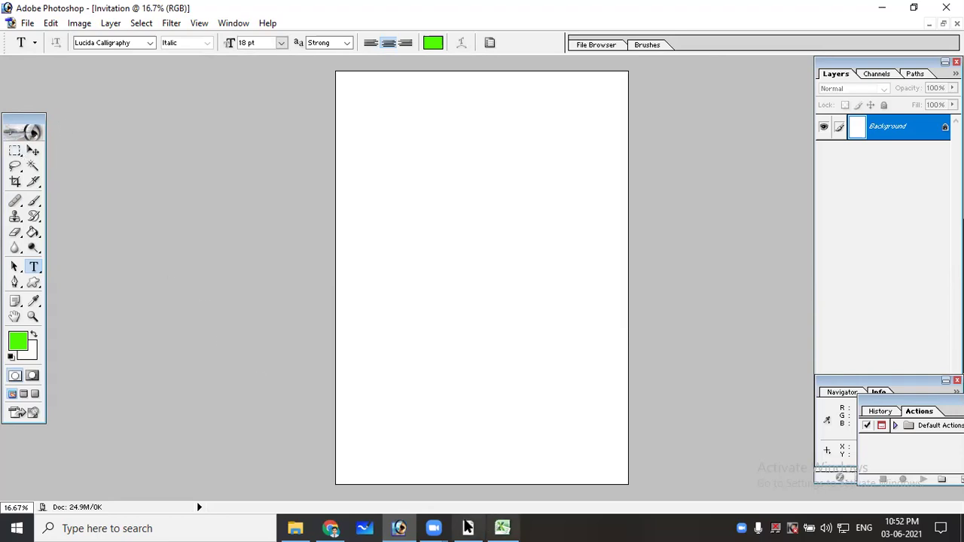
pyautogui.click(468, 528)
# Present slide 4, the toolbox reference slide, then end the show and return to Photoshop
pyautogui.click(65, 411)
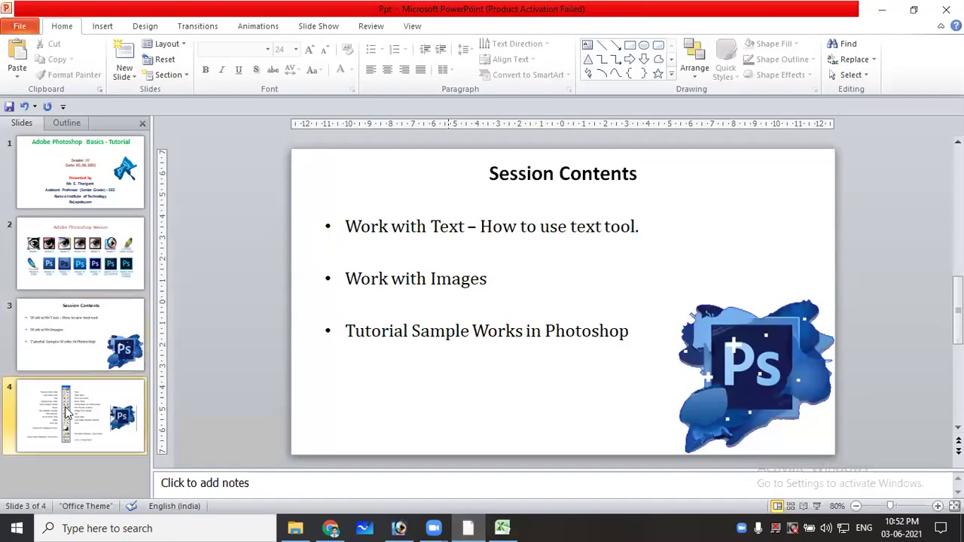
pyautogui.click(818, 506)
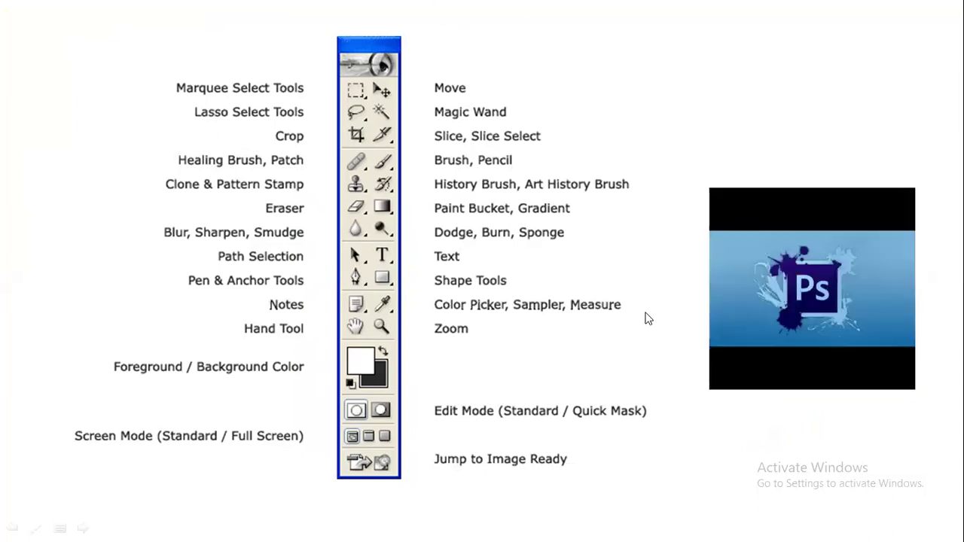
pyautogui.click(549, 295)
pyautogui.click(539, 323)
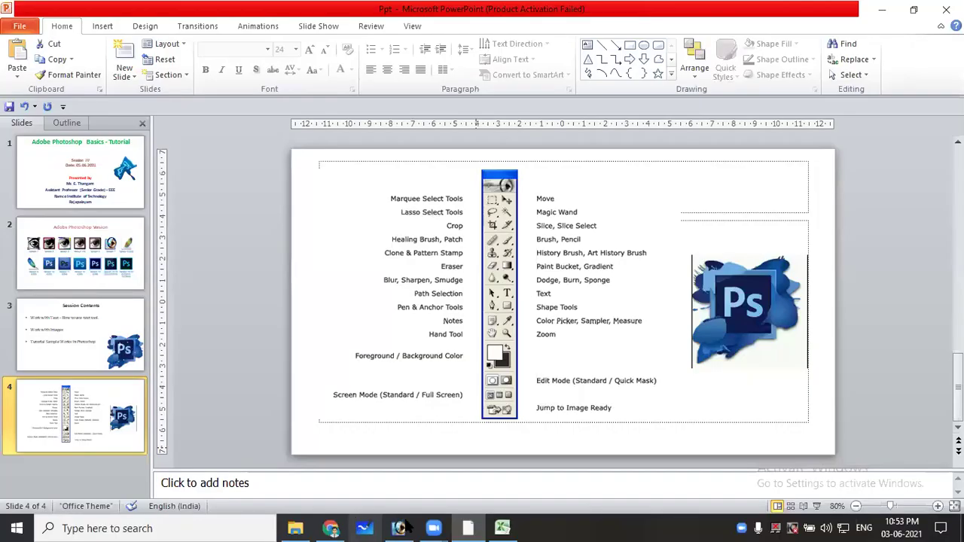
pyautogui.hotkey('alt', 'Tab')
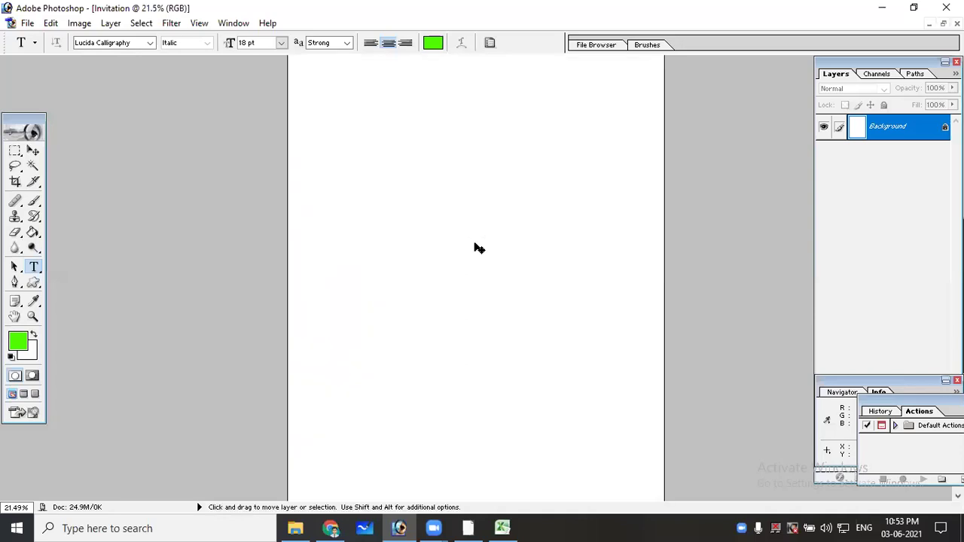
# Zoom out to fit the Invitation page, select the Move tool, and bring up File > Open
pyautogui.hotkey('ctrl', '-')
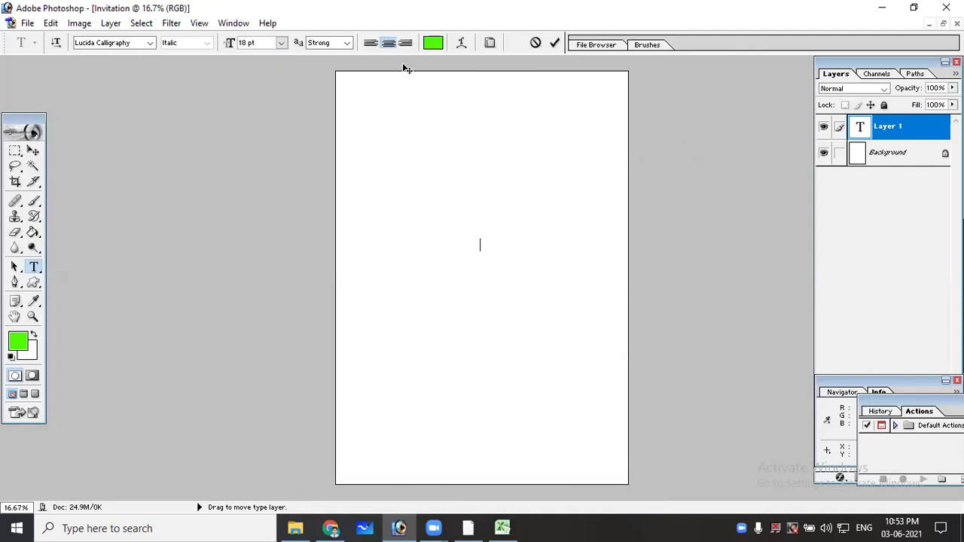
pyautogui.click(25, 24)
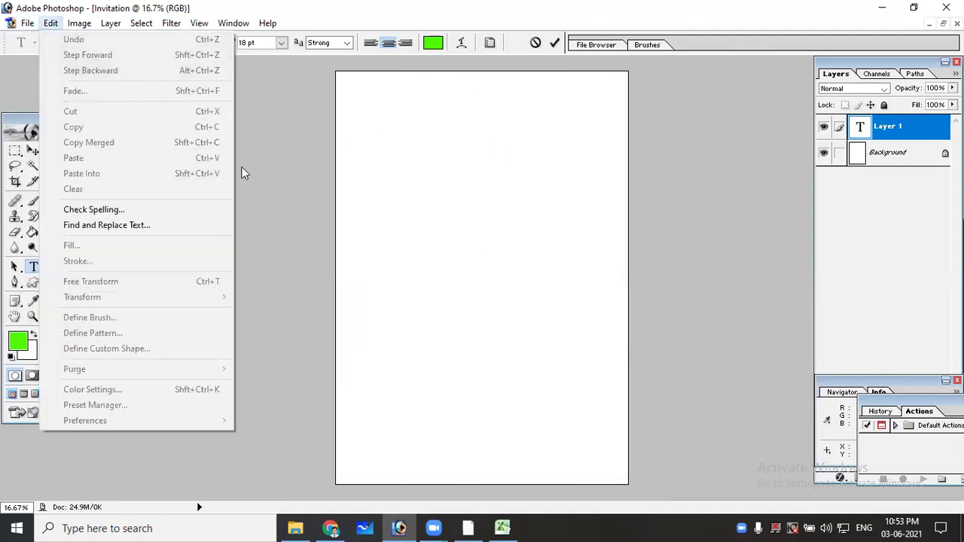
pyautogui.click(30, 151)
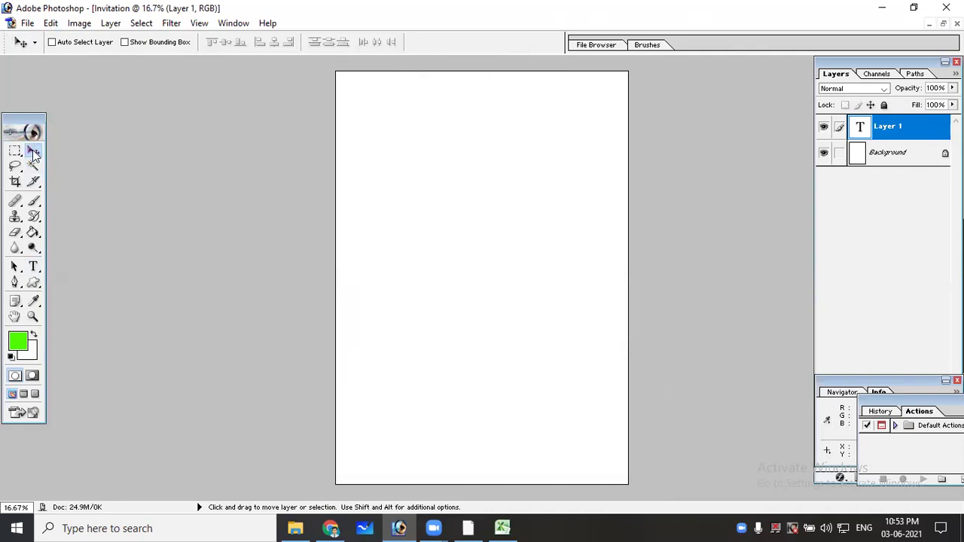
pyautogui.click(27, 23)
pyautogui.click(136, 53)
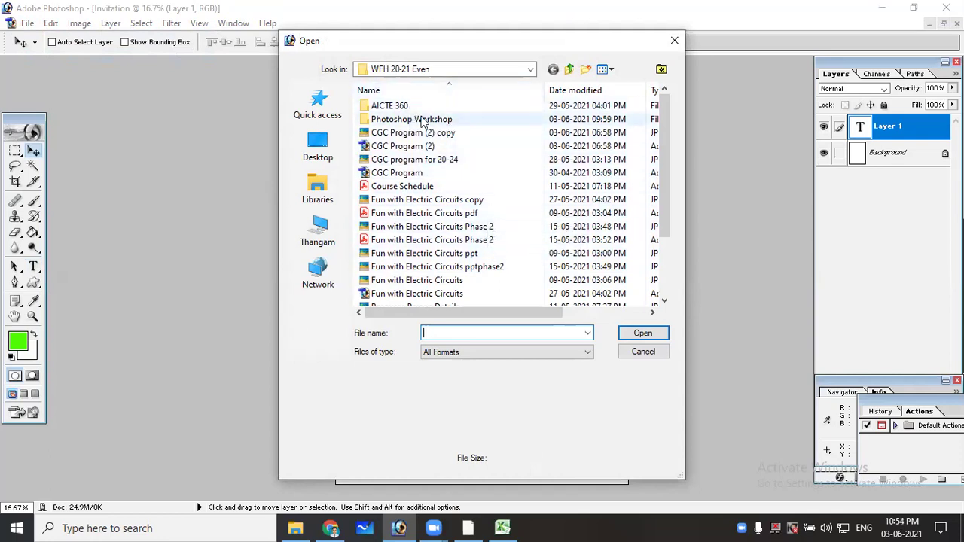
# Open the green leaf-and-wood pngtree image from the Photoshop Workshop folder
pyautogui.doubleClick(425, 119)
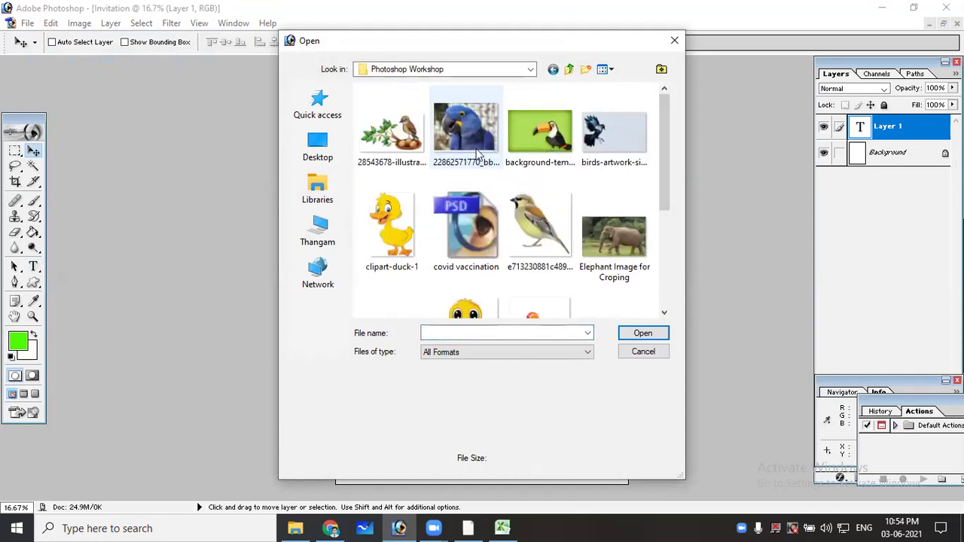
pyautogui.scroll(-5, 486, 162)
pyautogui.scroll(-1, 503, 189)
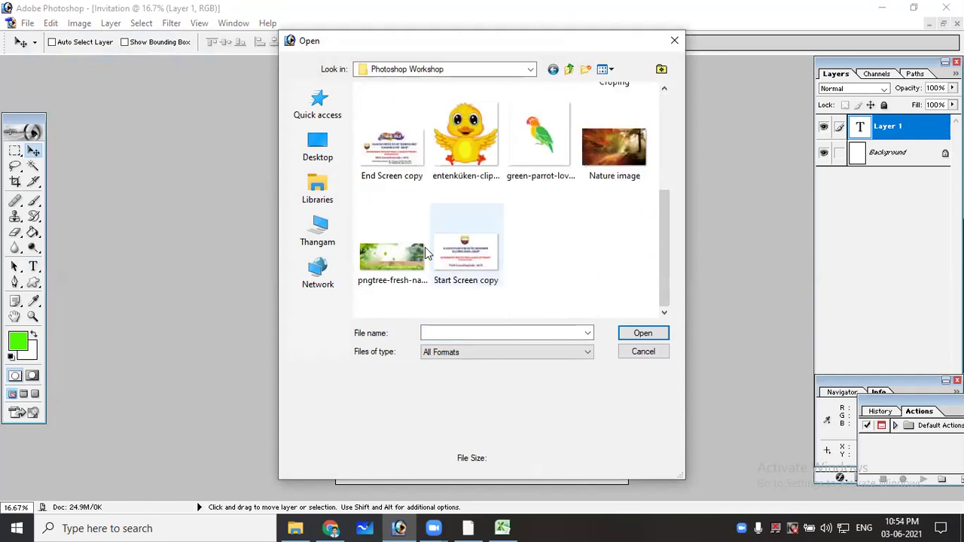
pyautogui.scroll(3, 528, 218)
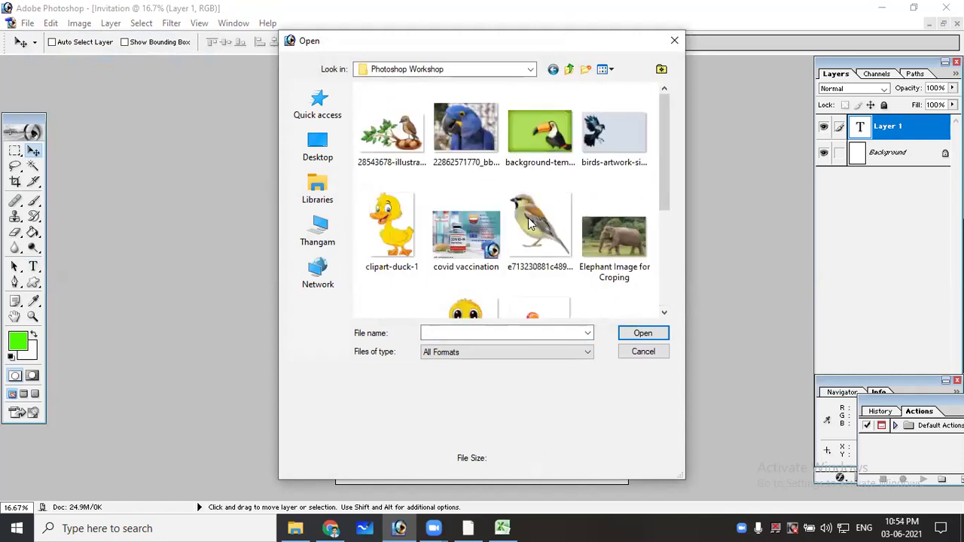
pyautogui.scroll(-3, 519, 222)
pyautogui.click(391, 259)
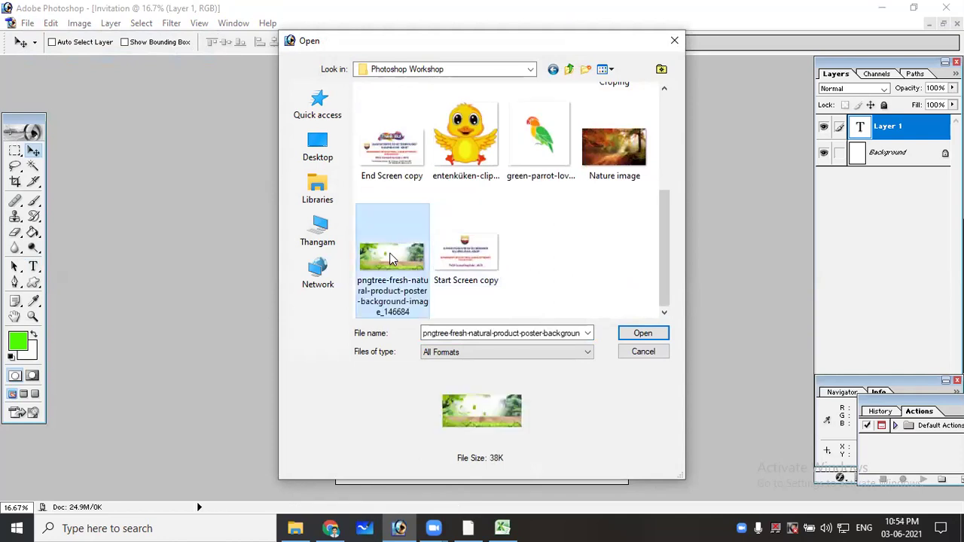
pyautogui.click(629, 337)
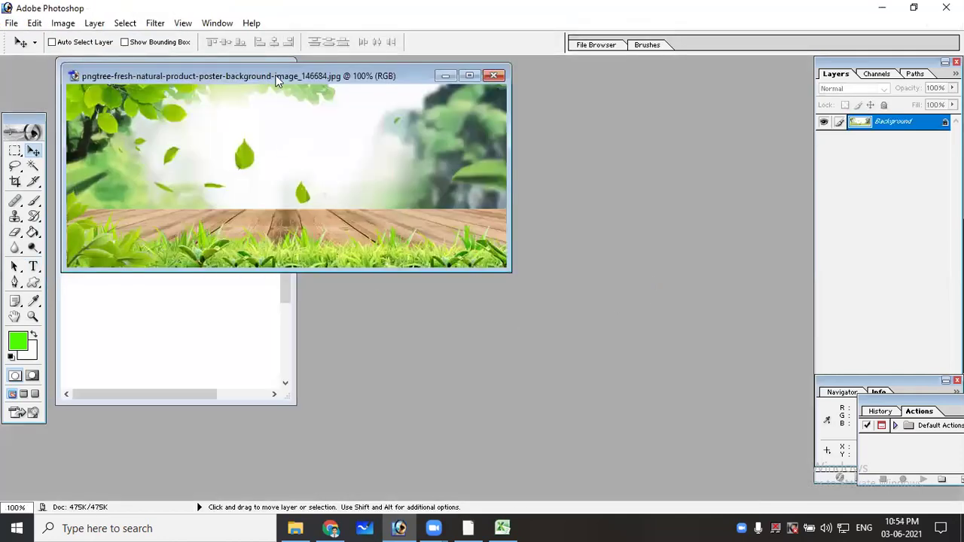
# Arrange the leaf photo beside the Invitation page, with the Move tool and leaf photo active
pyautogui.moveTo(277, 76); pyautogui.dragTo(587, 99)
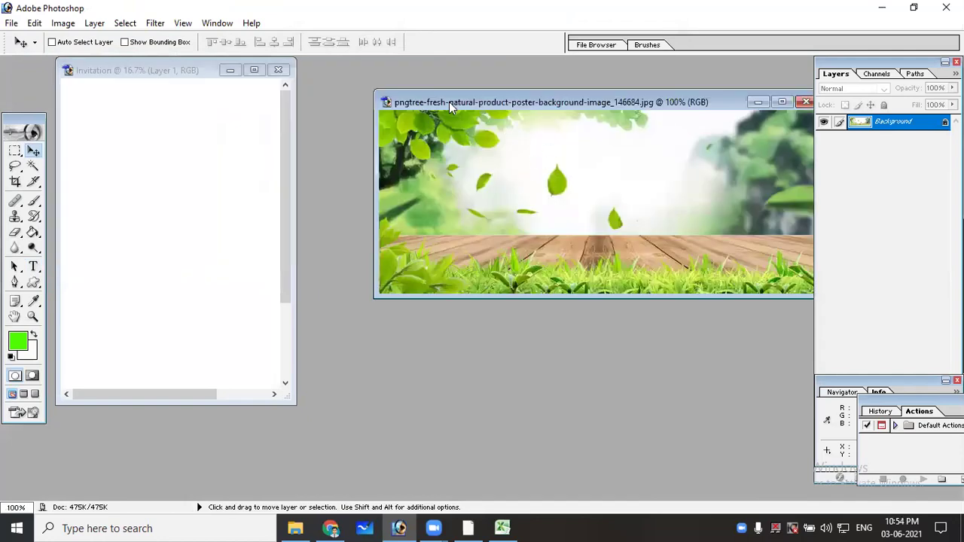
pyautogui.moveTo(449, 102); pyautogui.dragTo(385, 99)
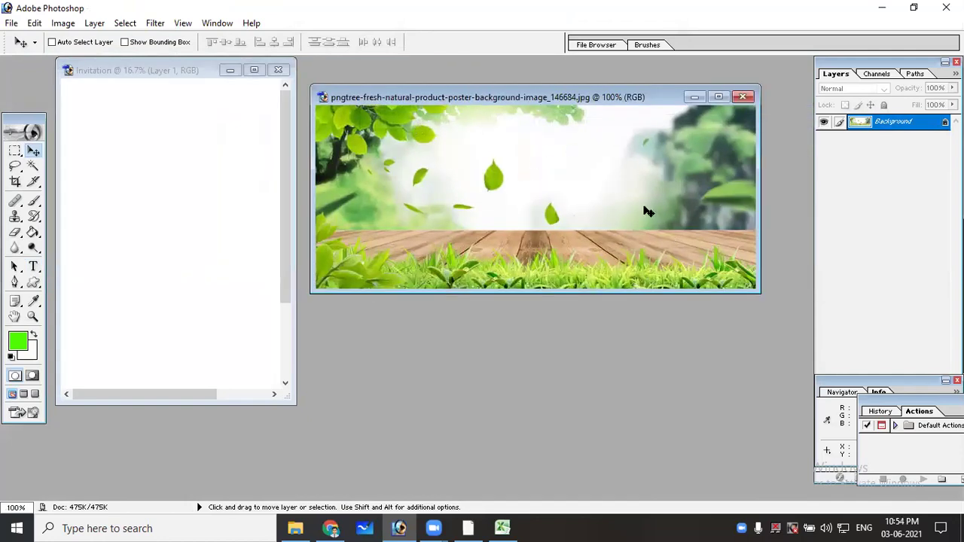
pyautogui.click(189, 202)
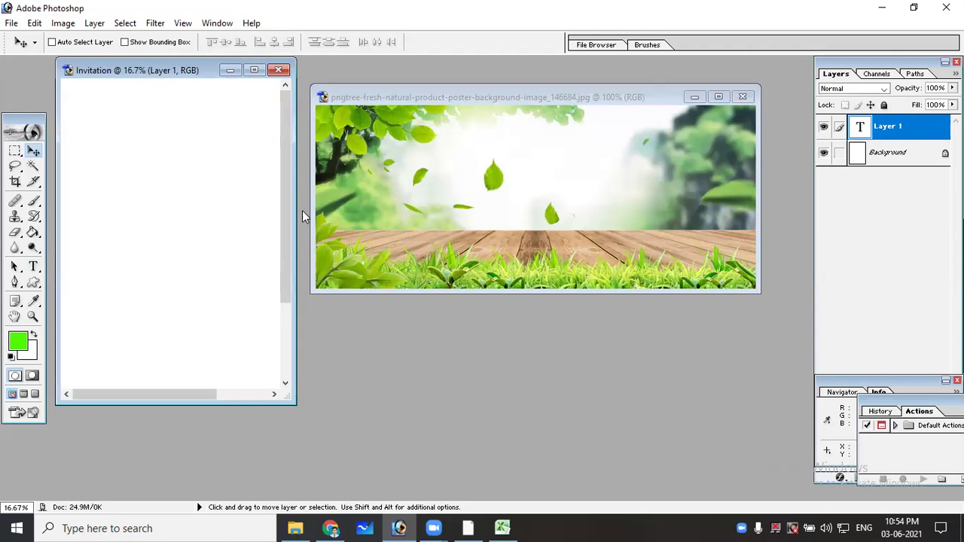
pyautogui.click(15, 150)
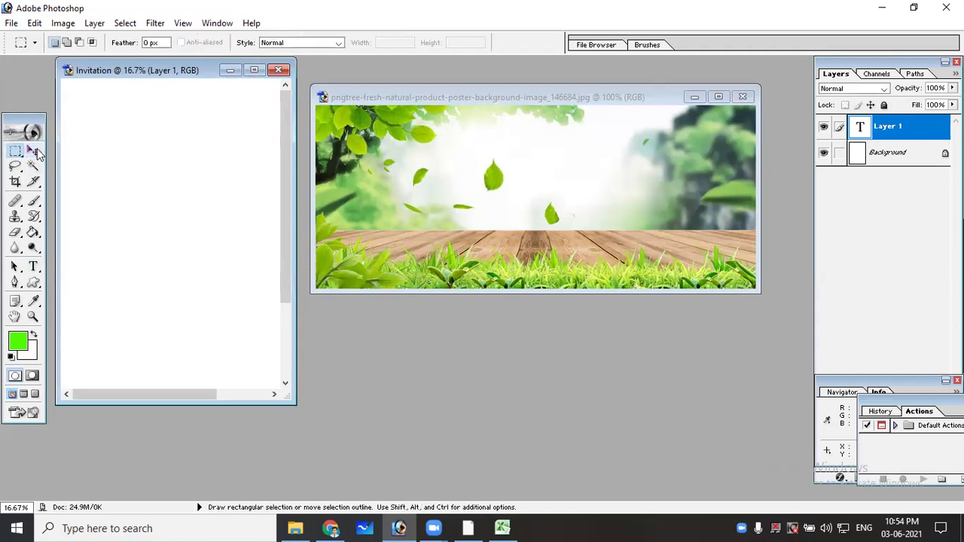
pyautogui.click(33, 151)
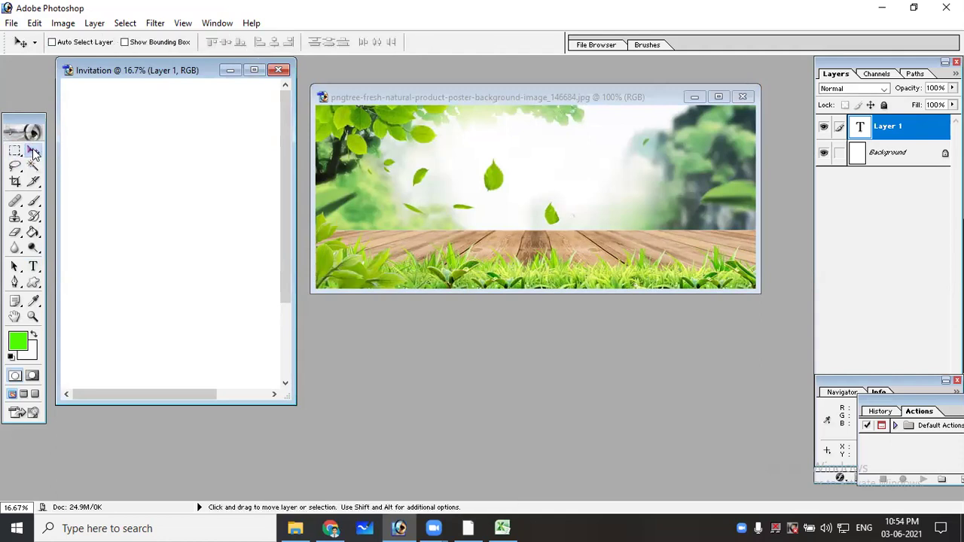
pyautogui.click(494, 198)
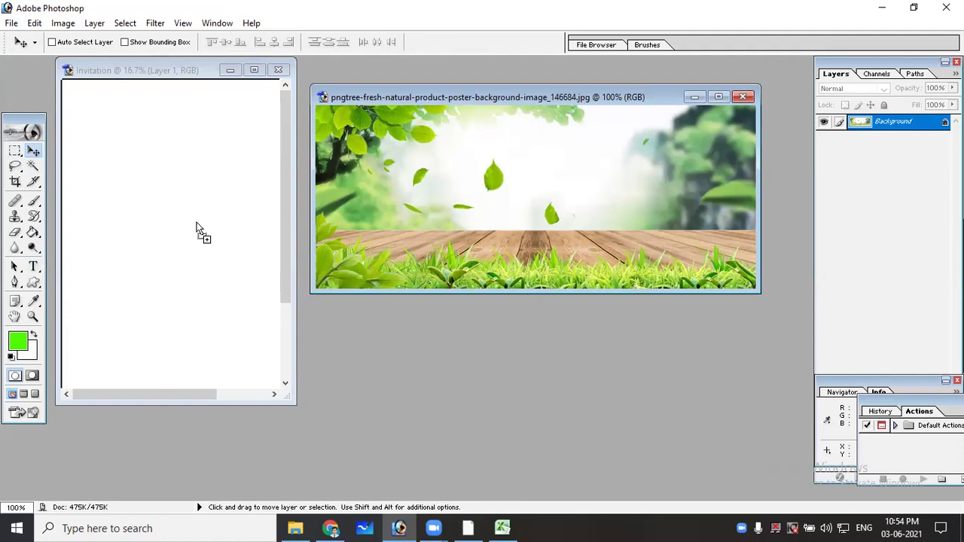
# Copy the leaf photo into the Invitation page, then undo the paste
pyautogui.moveTo(301, 227); pyautogui.dragTo(200, 225)
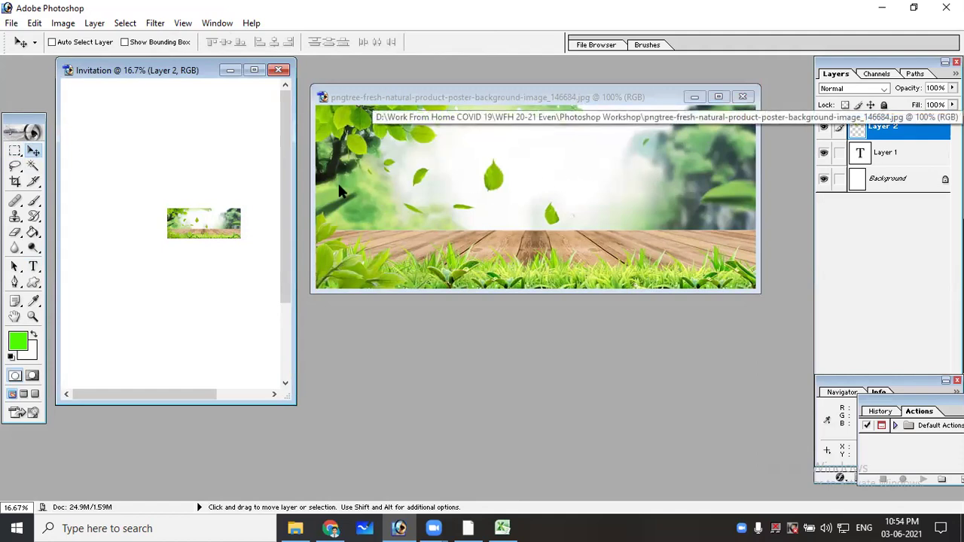
pyautogui.hotkey('ctrl', 'z')
pyautogui.hotkey('ctrl', 'z')
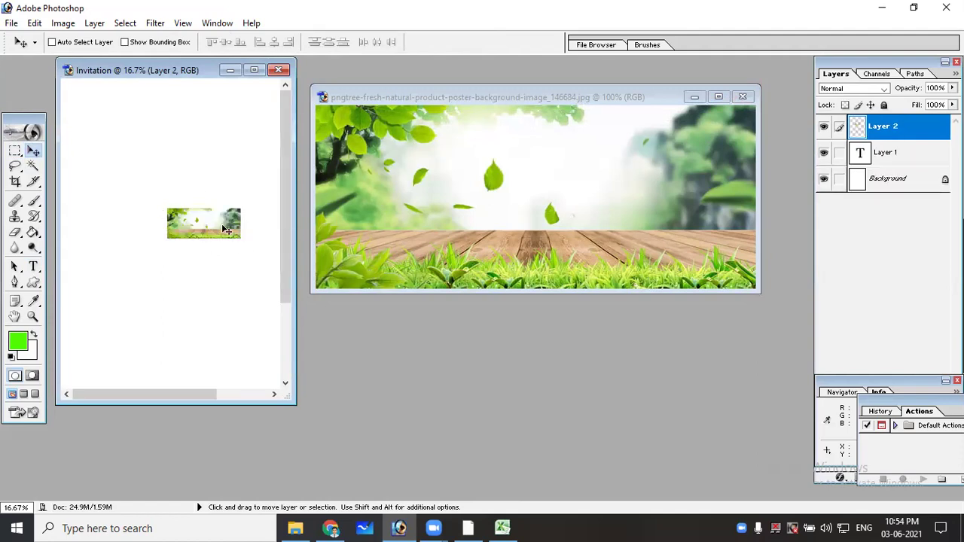
pyautogui.hotkey('ctrl', 'z')
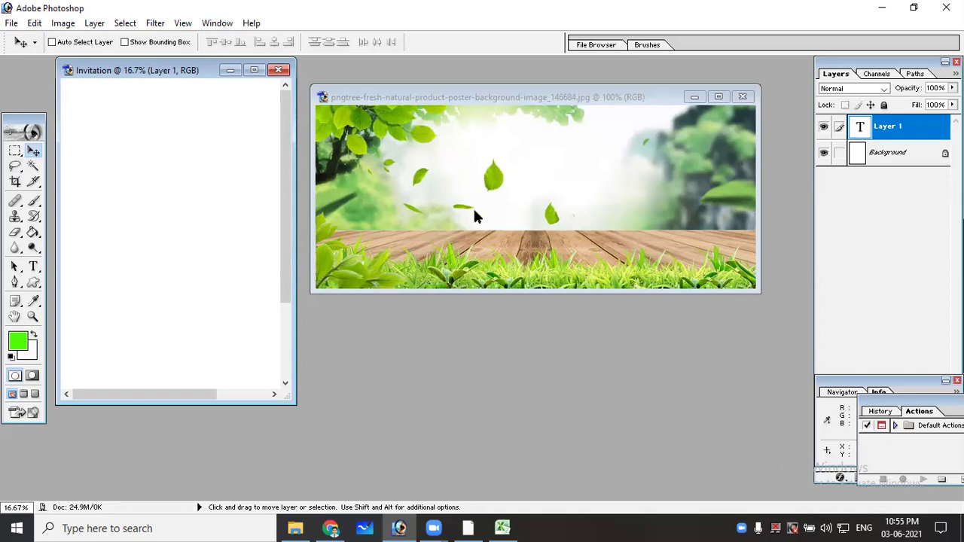
# Drag the leaf photo into the Invitation page again with the Move tool as Layer 2
pyautogui.click(14, 153)
pyautogui.click(34, 151)
pyautogui.click(455, 178)
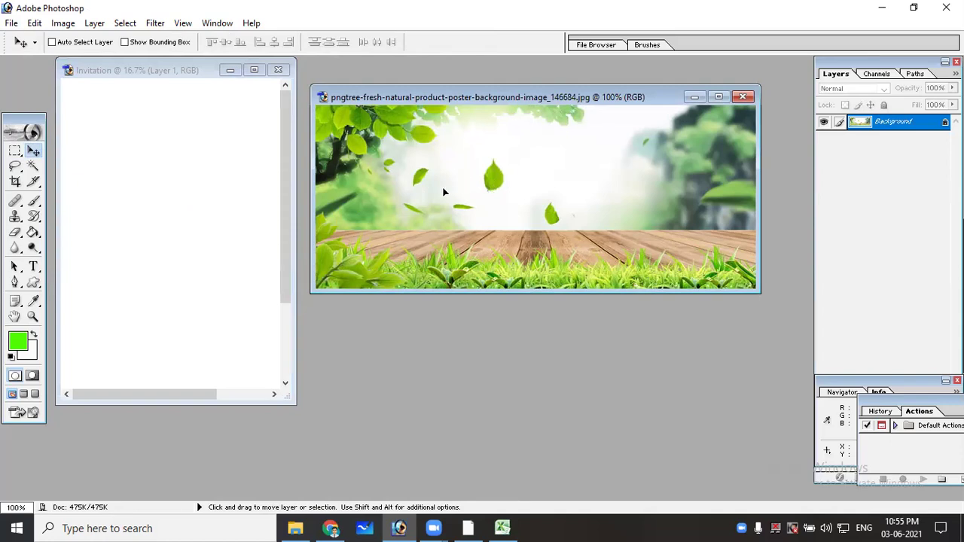
pyautogui.moveTo(333, 203); pyautogui.dragTo(202, 192)
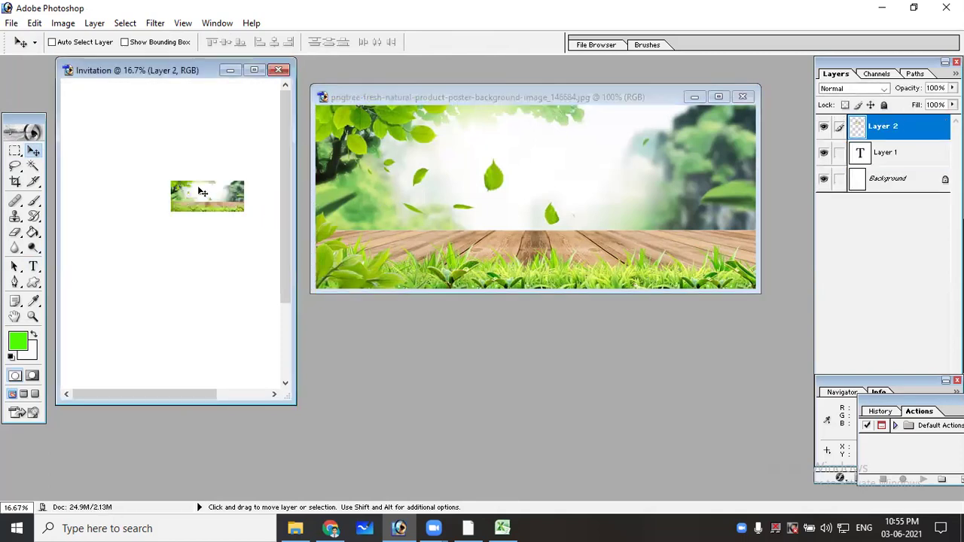
# Close the leaf photo and maximize the Invitation window, adjusting its zoom
pyautogui.click(738, 99)
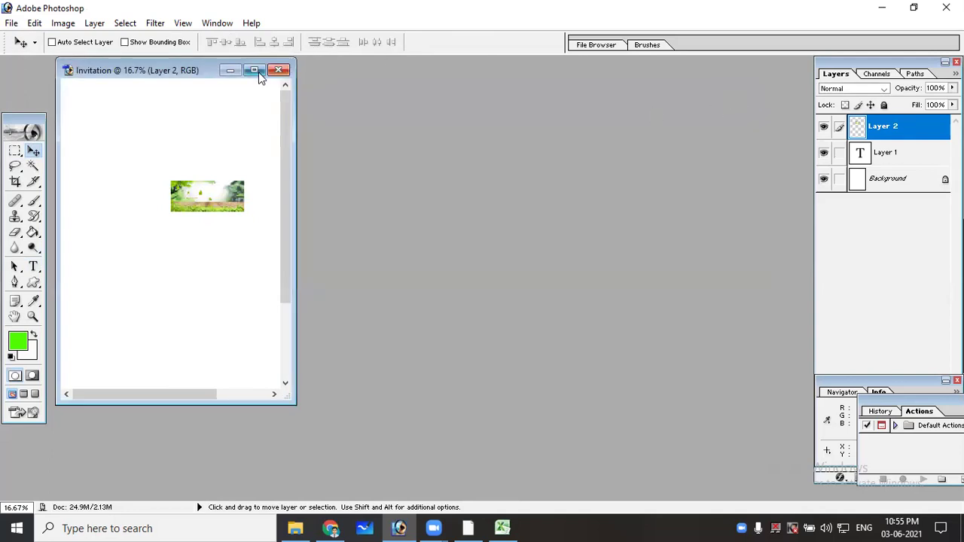
pyautogui.click(254, 70)
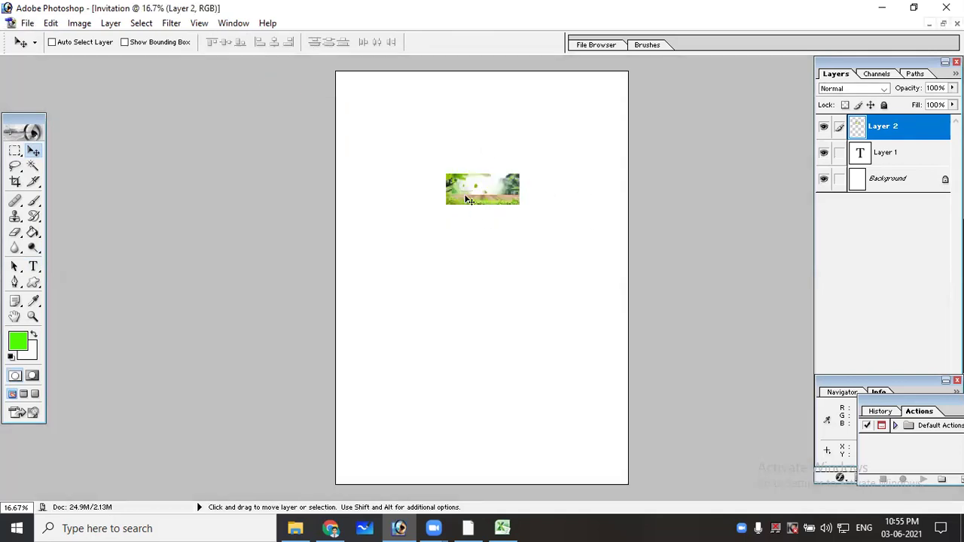
pyautogui.hotkey('ctrl', '-')
pyautogui.hotkey('ctrl', '+')
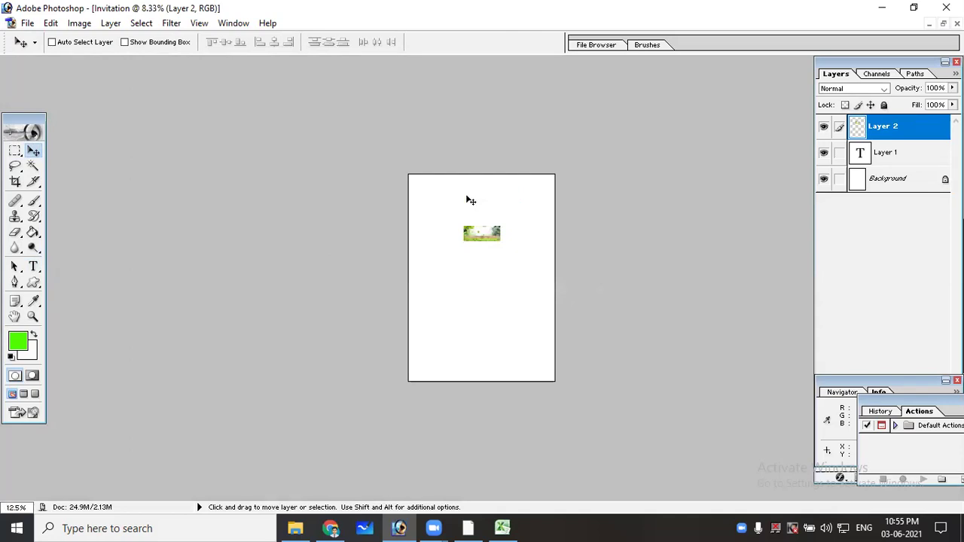
pyautogui.hotkey('ctrl', '+')
pyautogui.hotkey('ctrl', '+')
pyautogui.hotkey('ctrl', '+')
pyautogui.hotkey('ctrl', '+')
pyautogui.hotkey('ctrl', '-')
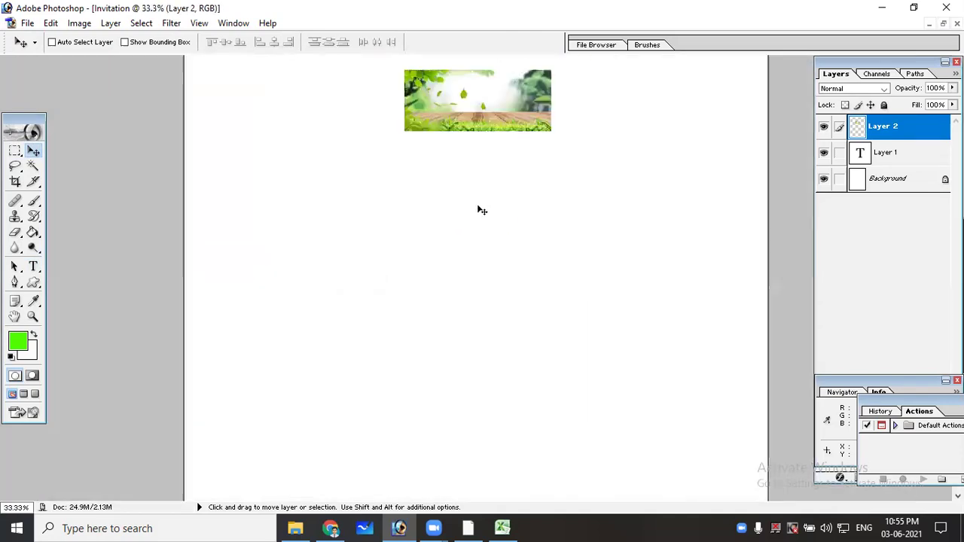
pyautogui.hotkey('ctrl', '+')
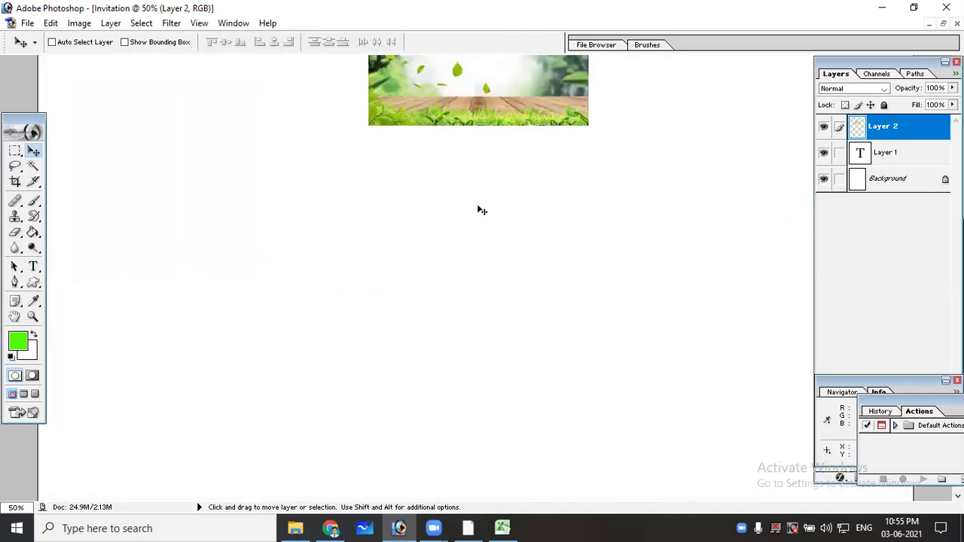
pyautogui.scroll(3, 482, 210)
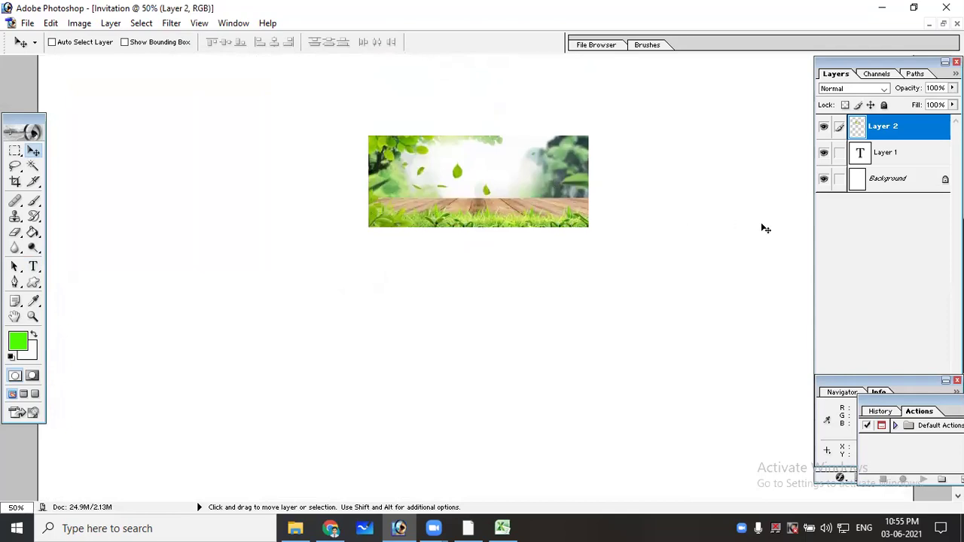
pyautogui.hotkey('ctrl', '-')
pyautogui.hotkey('ctrl', '-')
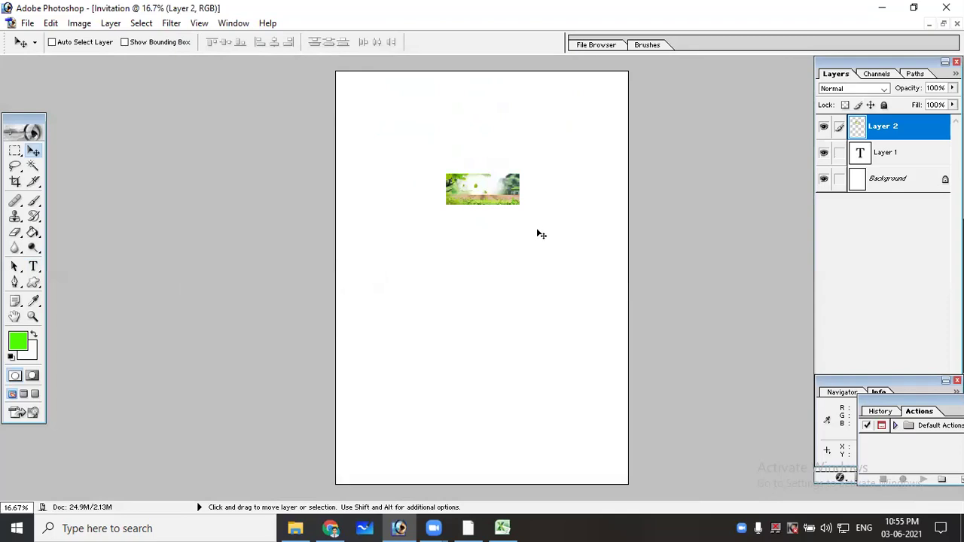
# Check the layers under the banner, then select the Background and the text layer Layer 1
pyautogui.rightClick(483, 185)
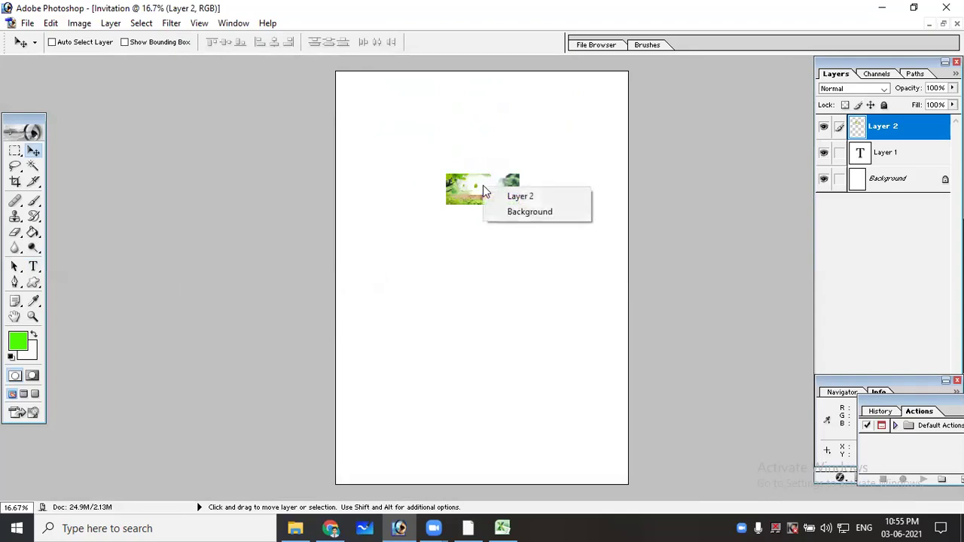
pyautogui.click(502, 195)
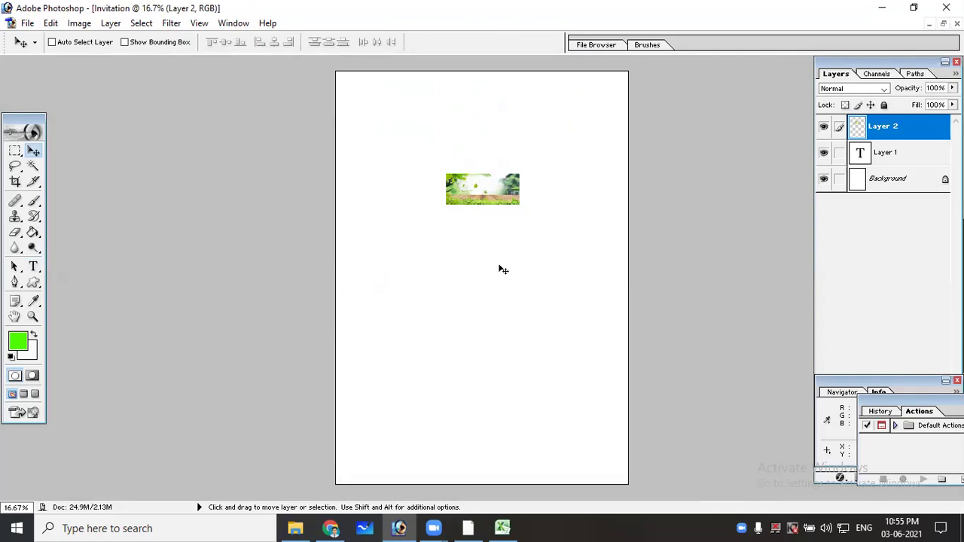
pyautogui.click(886, 185)
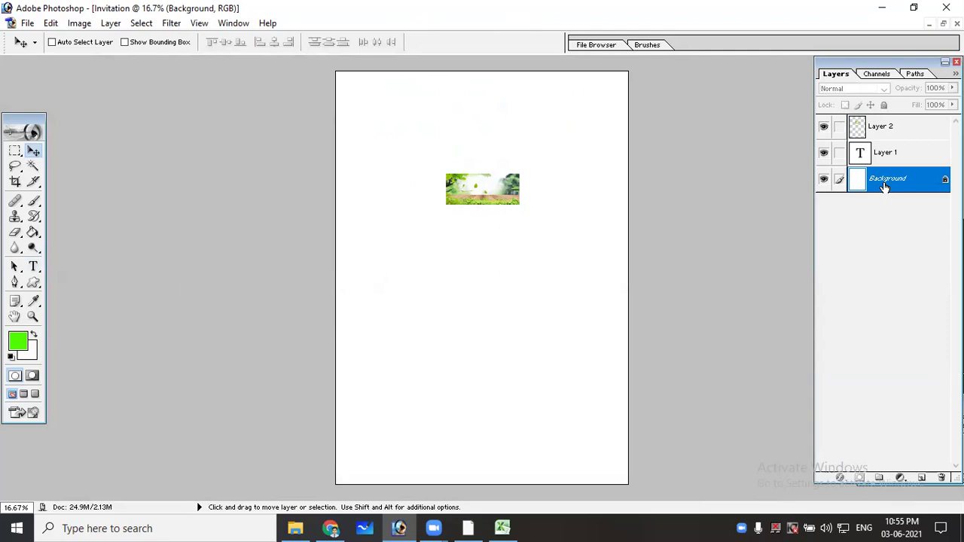
pyautogui.click(885, 160)
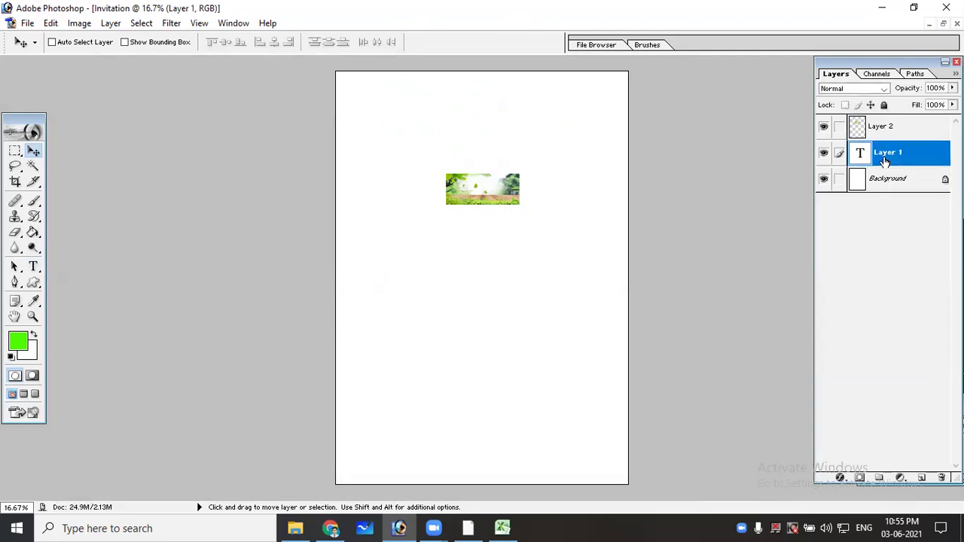
# Delete the empty text layer Layer 1
pyautogui.rightClick(885, 160)
pyautogui.click(851, 221)
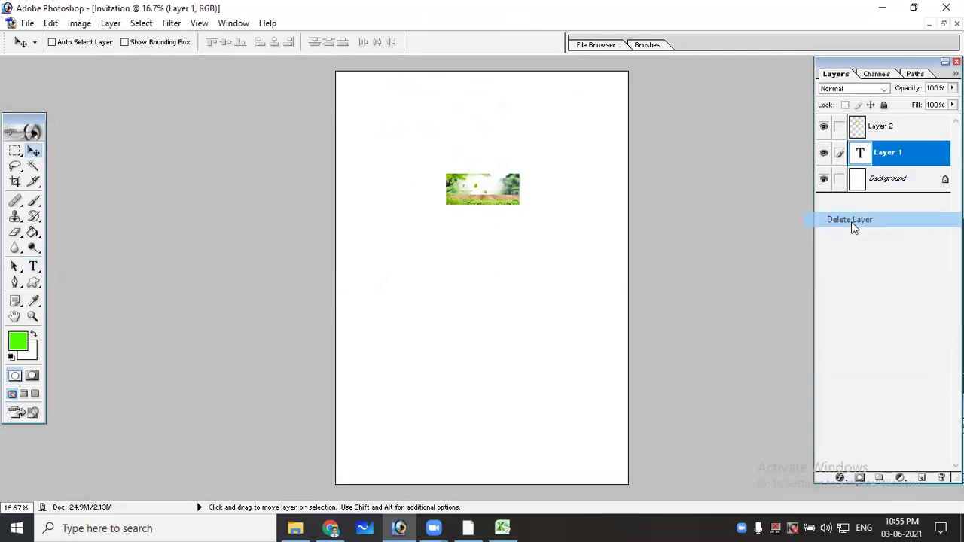
pyautogui.click(457, 208)
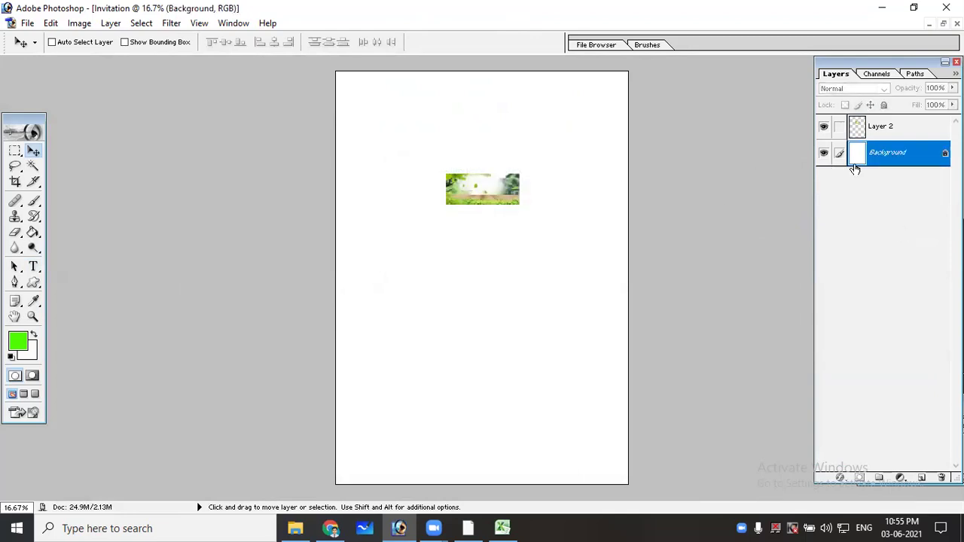
# Select Layer 2 and move the leaf banner near the page's upper centre
pyautogui.click(888, 135)
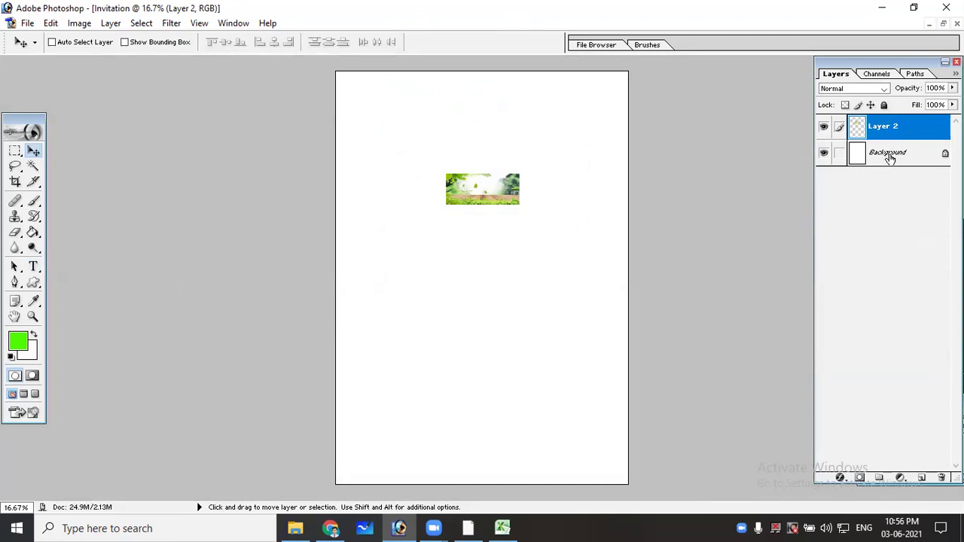
pyautogui.click(888, 156)
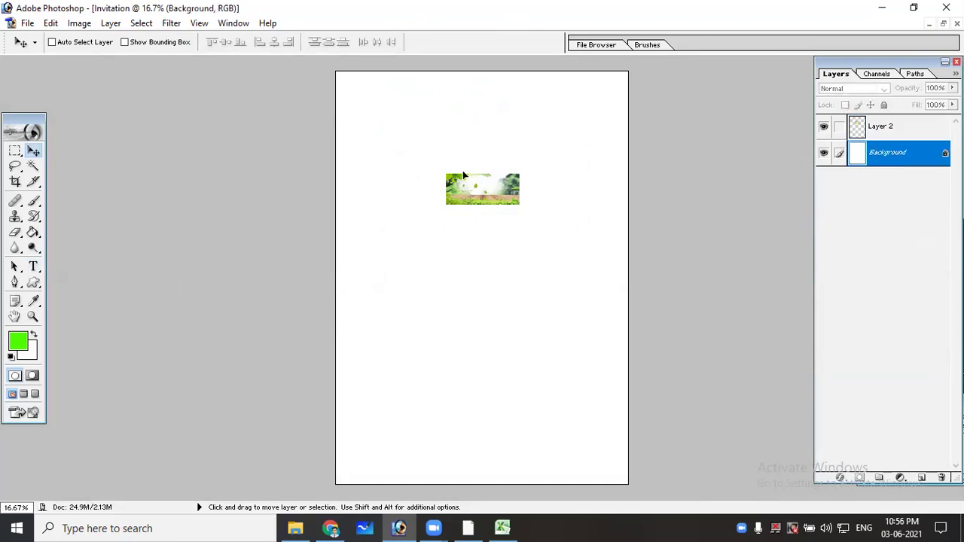
pyautogui.click(504, 218)
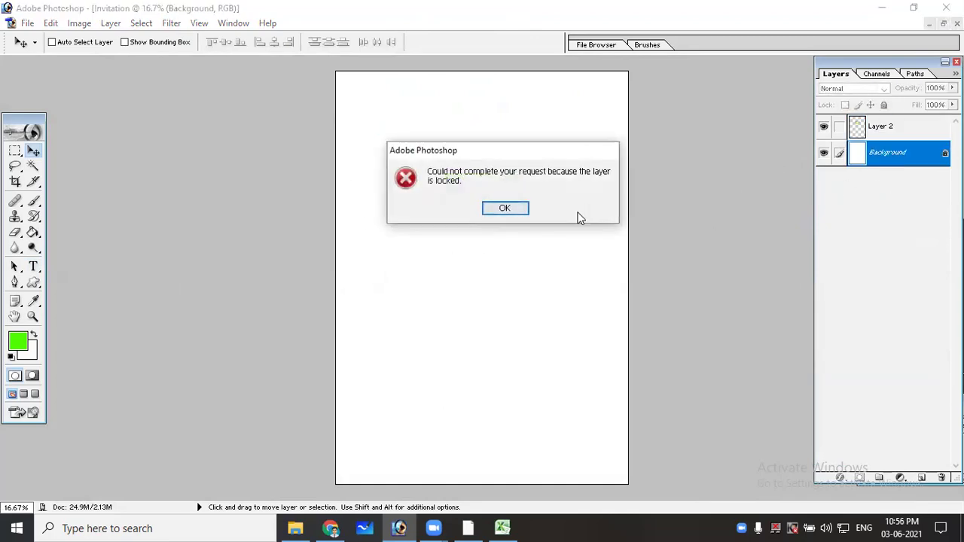
pyautogui.click(504, 208)
pyautogui.click(887, 126)
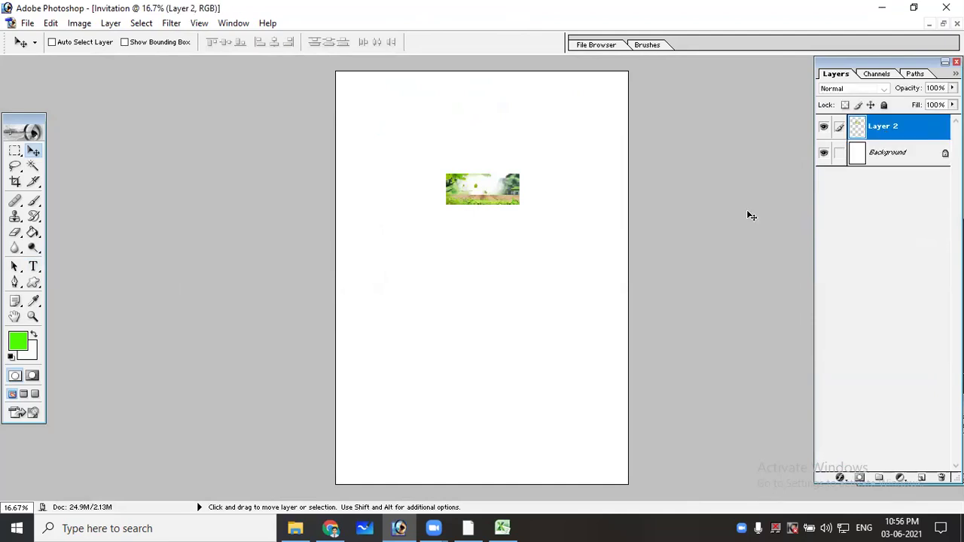
pyautogui.moveTo(465, 194); pyautogui.dragTo(453, 176)
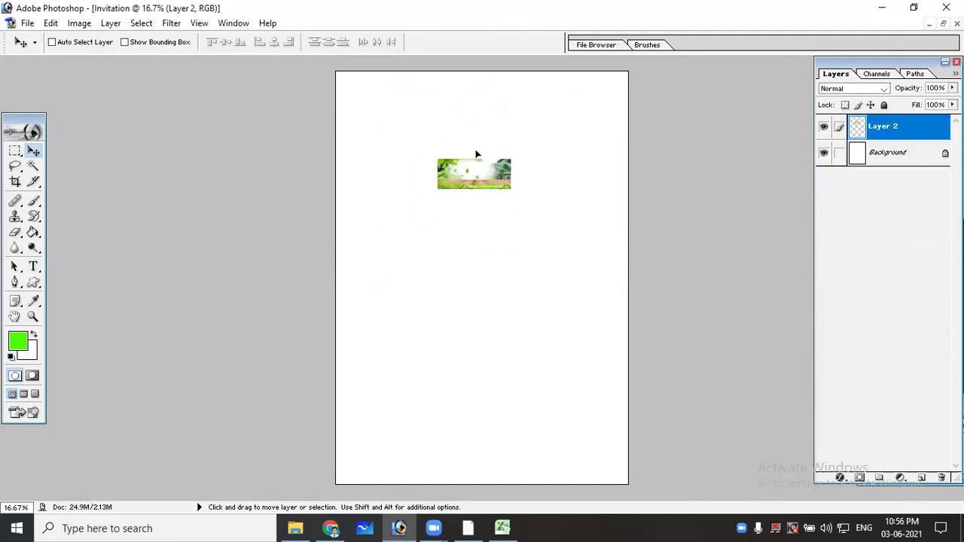
pyautogui.moveTo(487, 147); pyautogui.dragTo(469, 197)
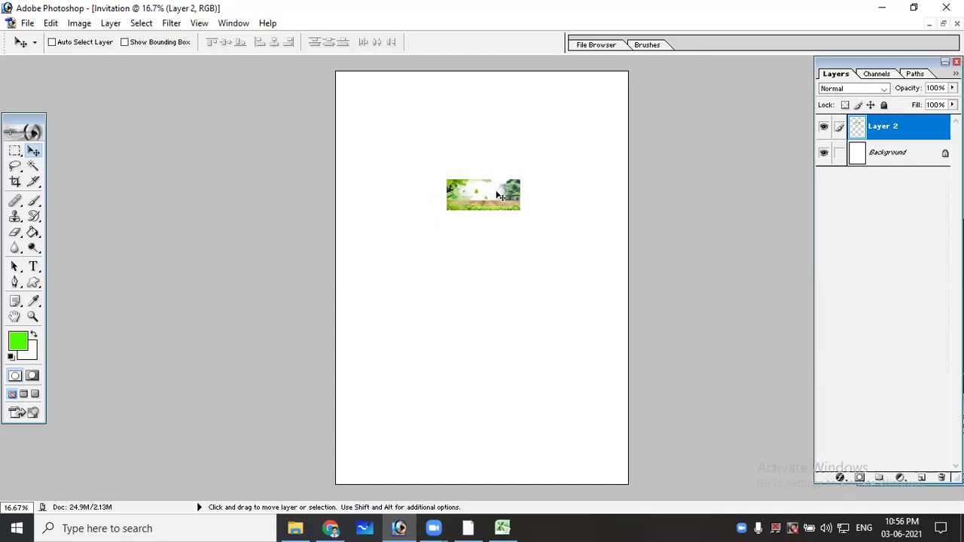
pyautogui.hotkey('ctrl', 't')
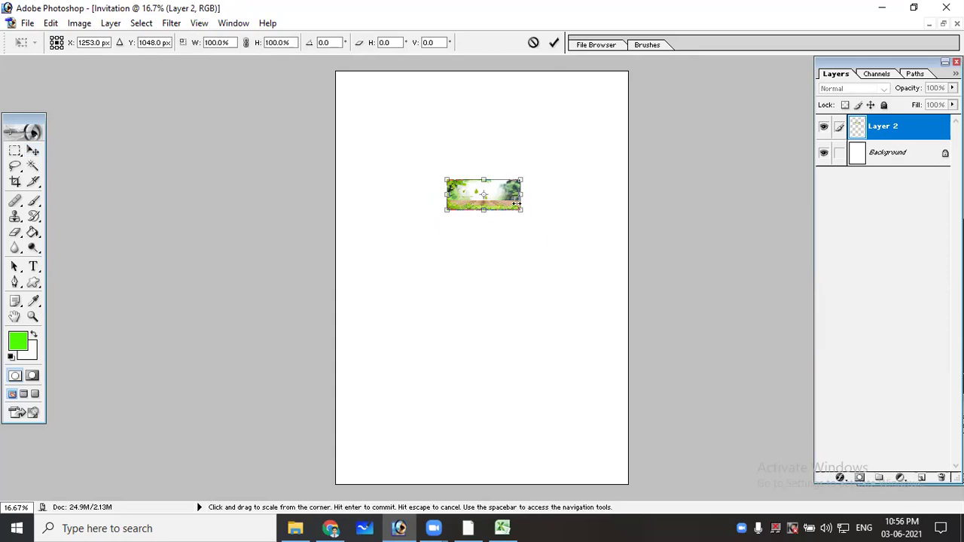
pyautogui.press('Return')
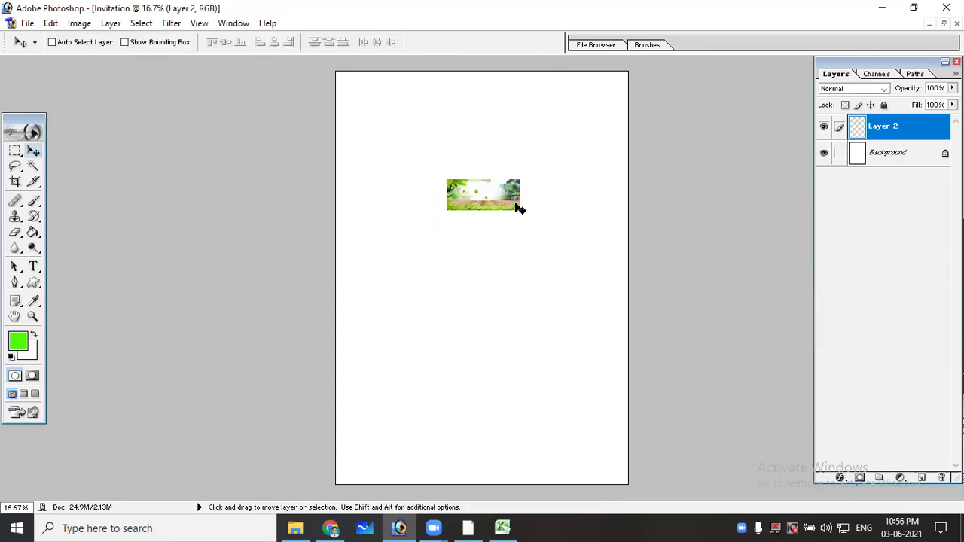
pyautogui.rightClick(470, 199)
pyautogui.click(489, 208)
pyautogui.hotkey('ctrl', 't')
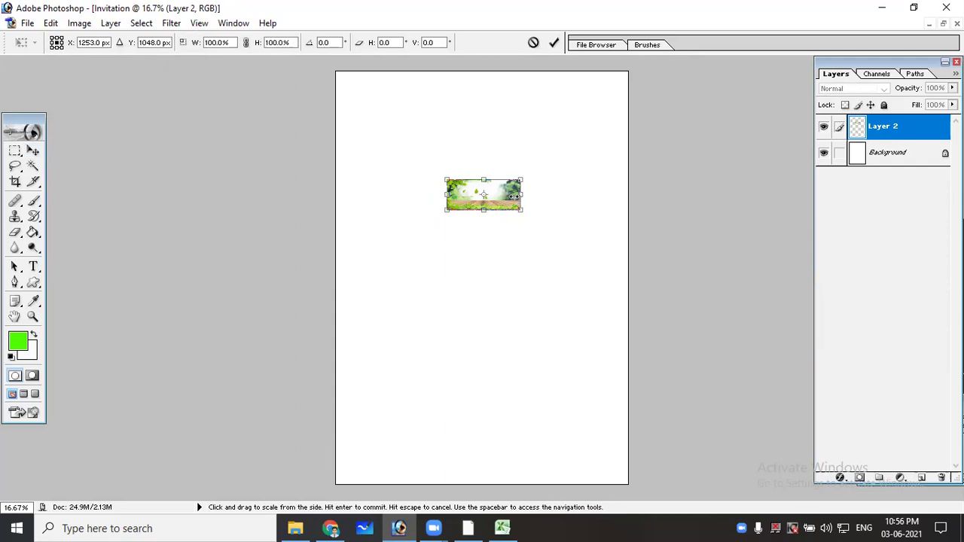
pyautogui.moveTo(481, 178); pyautogui.dragTo(481, 113)
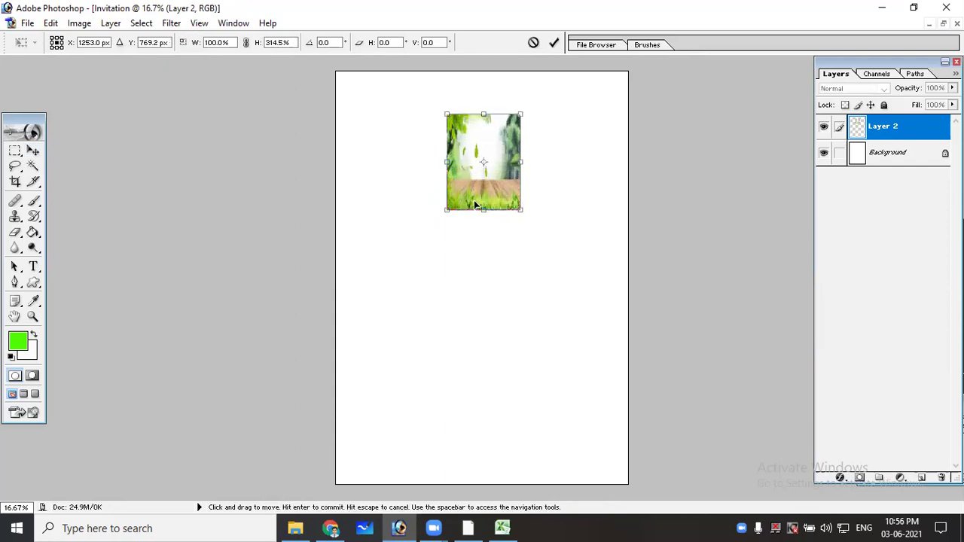
pyautogui.moveTo(480, 211); pyautogui.dragTo(483, 340)
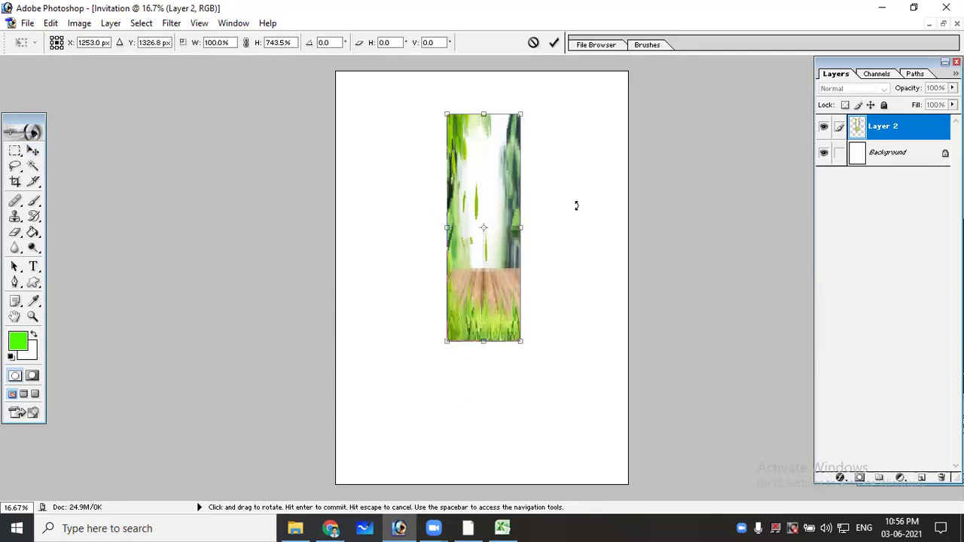
pyautogui.moveTo(519, 228); pyautogui.dragTo(602, 235)
pyautogui.moveTo(446, 229)
pyautogui.mouseDown()
pyautogui.moveTo(340, 232)
pyautogui.moveTo(369, 238)
pyautogui.mouseUp()
pyautogui.press('Return')
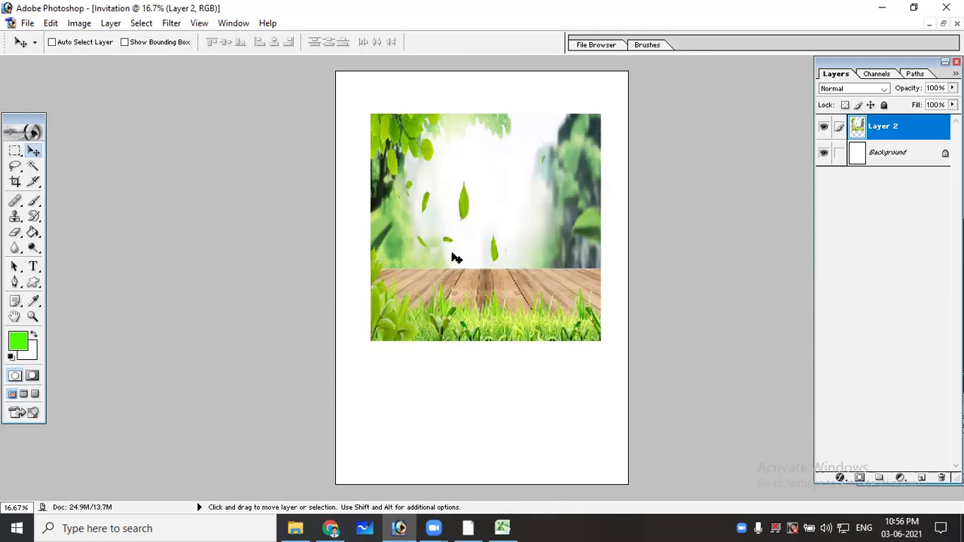
pyautogui.hotkey('ctrl', 'z')
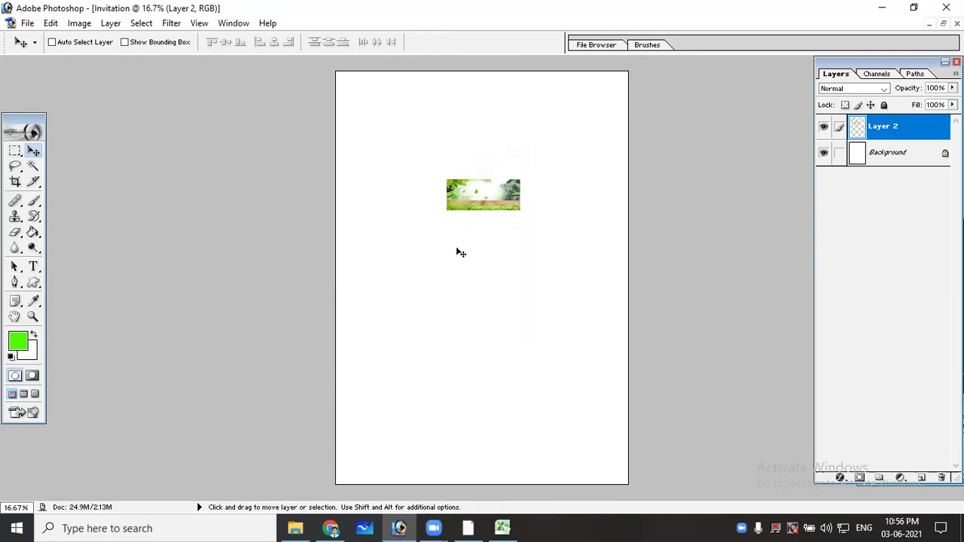
# Scale up the leaf image proportionally and align it to the page's left edge
pyautogui.hotkey('ctrl', 't')
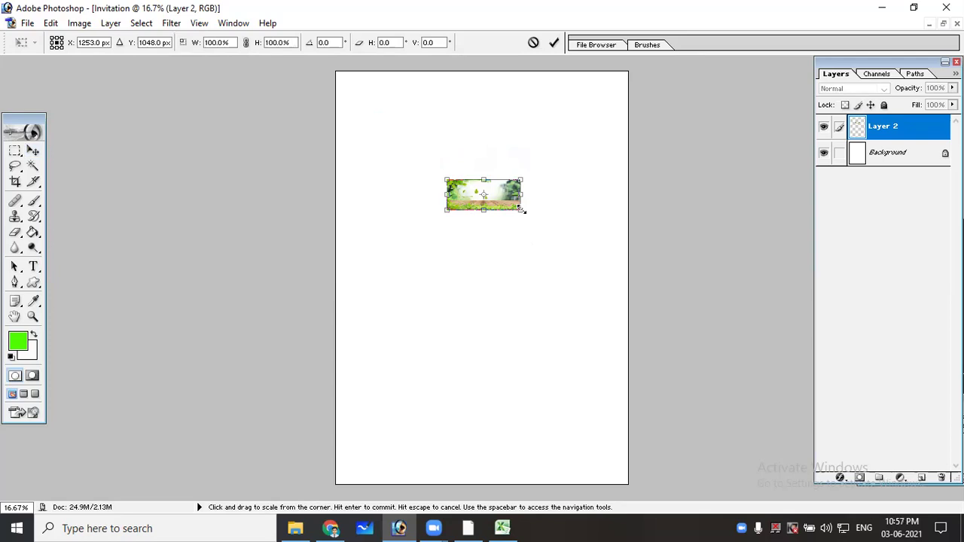
pyautogui.moveTo(523, 214)
pyautogui.mouseDown()
pyautogui.moveTo(595, 262)
pyautogui.moveTo(684, 347)
pyautogui.mouseUp()
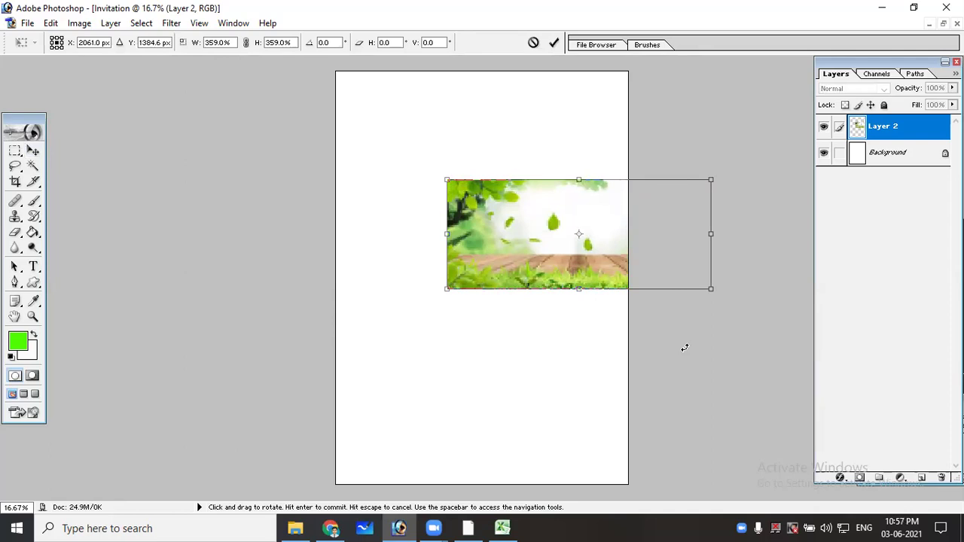
pyautogui.press('Return')
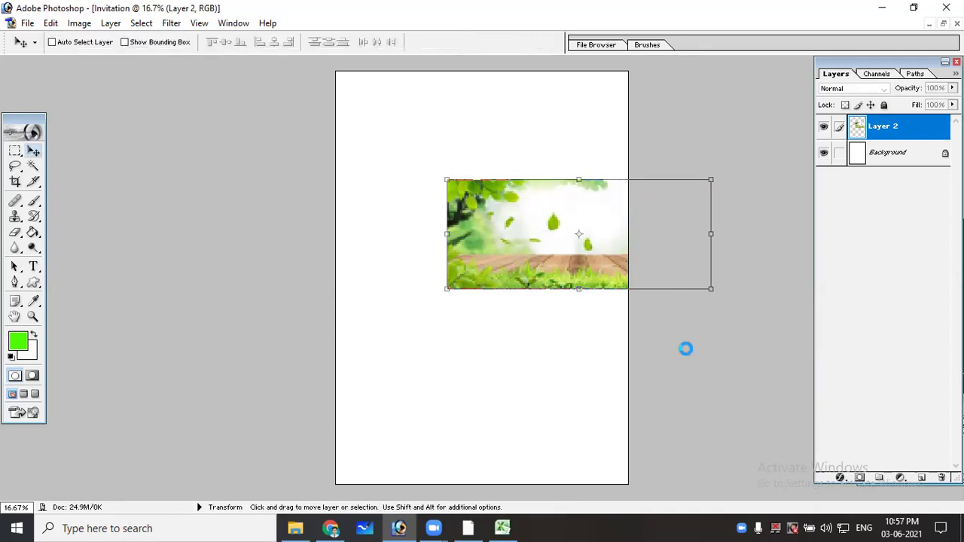
pyautogui.moveTo(615, 282); pyautogui.dragTo(497, 290)
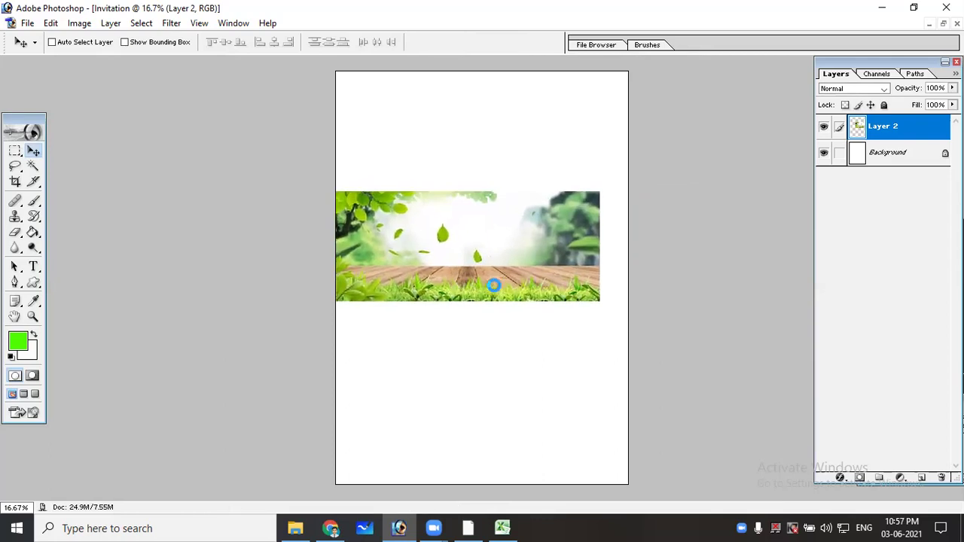
# Enlarge the banner further to reach the right edge and nudge it slightly up
pyautogui.hotkey('ctrl', 't')
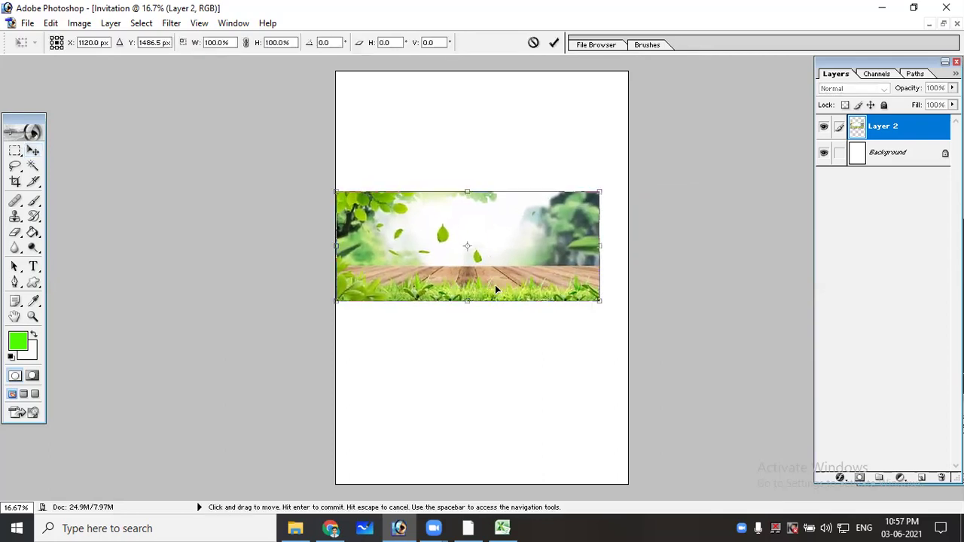
pyautogui.moveTo(599, 303); pyautogui.dragTo(624, 322)
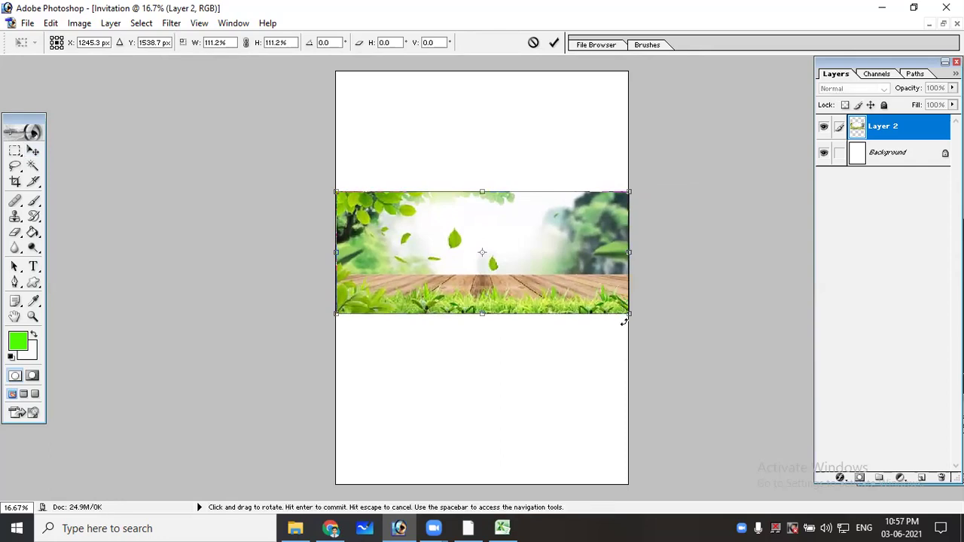
pyautogui.press('Return')
pyautogui.moveTo(486, 253)
pyautogui.mouseDown()
pyautogui.moveTo(485, 237)
pyautogui.moveTo(486, 252)
pyautogui.mouseUp()
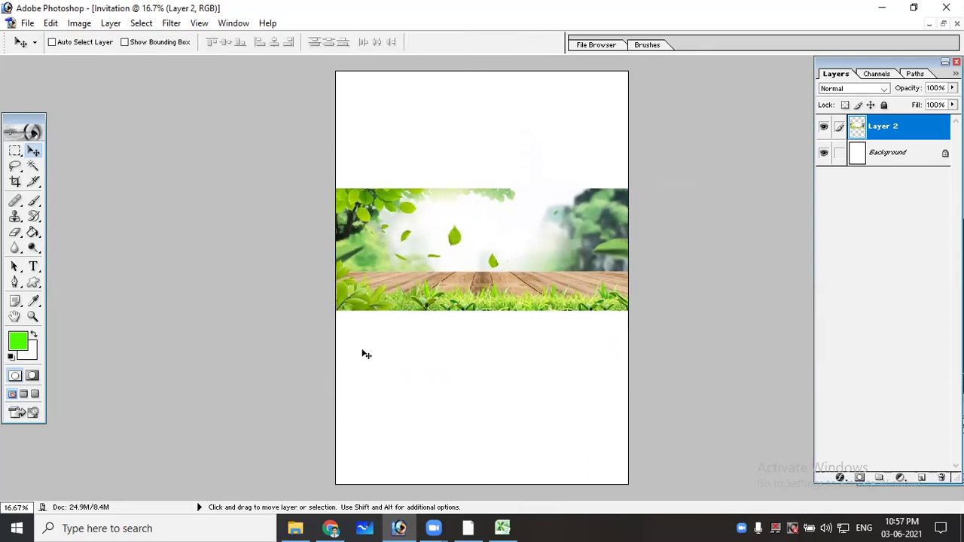
# Replace the Chrome search with 'A4 size green background' and run it
pyautogui.hotkey('alt', 'Tab')
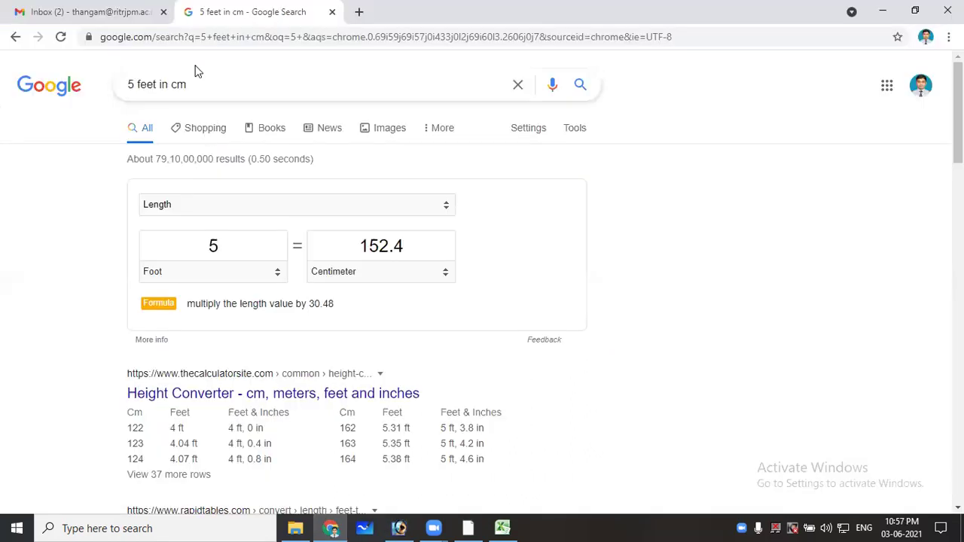
pyautogui.moveTo(192, 85); pyautogui.dragTo(3, 64)
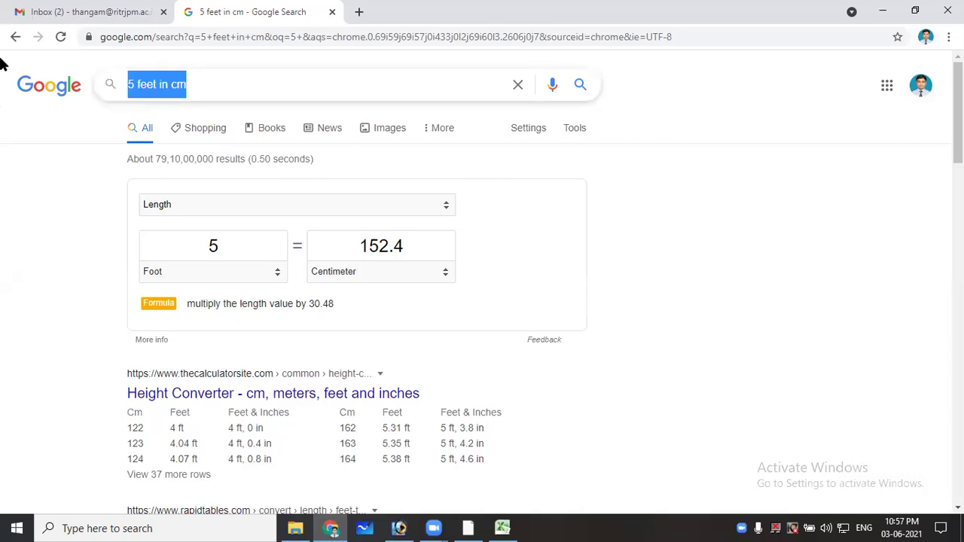
pyautogui.write('a4')
pyautogui.press('BackSpace')
pyautogui.press('BackSpace')
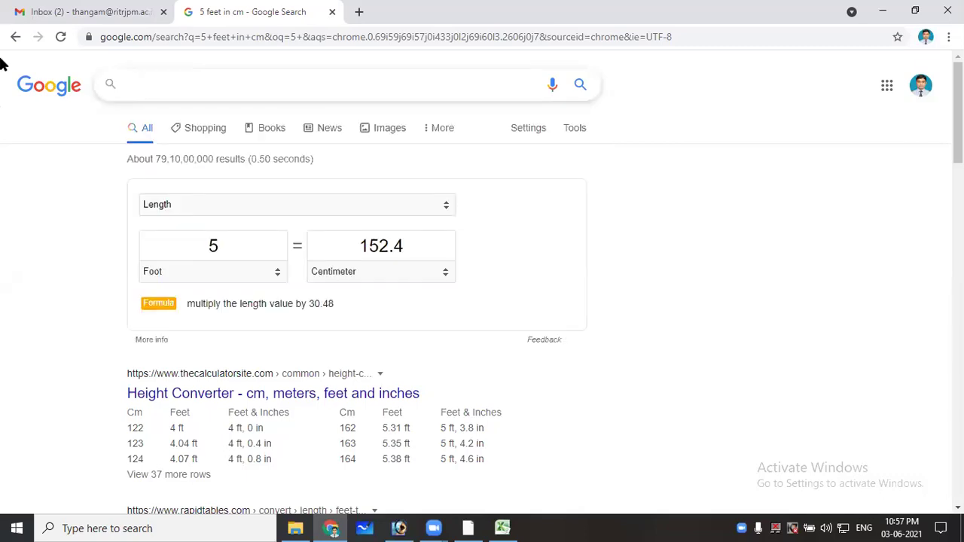
pyautogui.write('A4')
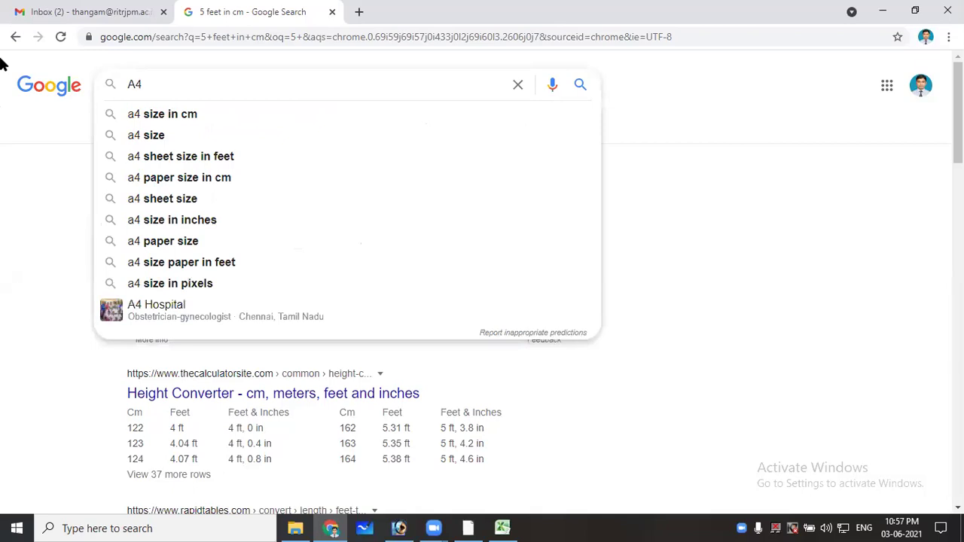
pyautogui.write('iZE')
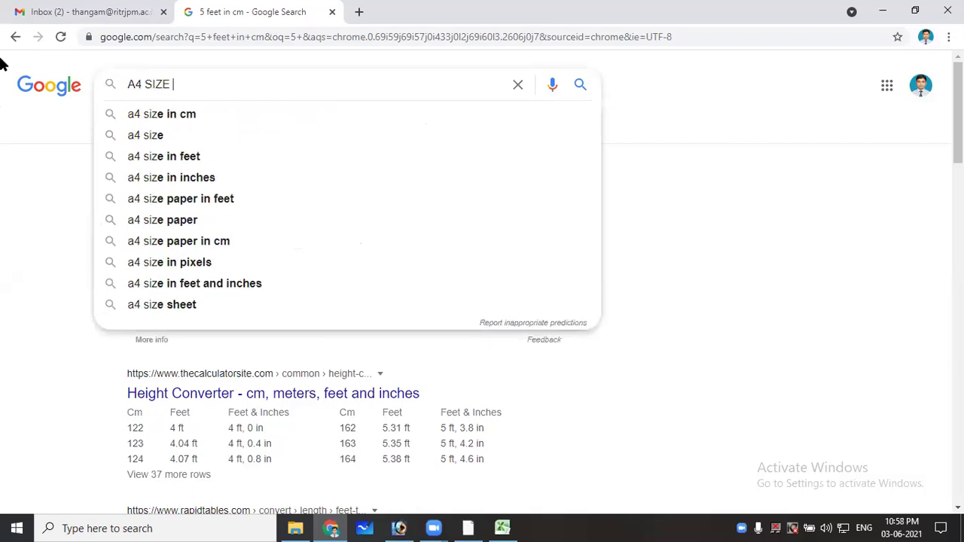
pyautogui.press('BackSpace')
pyautogui.press('BackSpace')
pyautogui.press('BackSpace')
pyautogui.press('BackSpace')
pyautogui.press('BackSpace')
pyautogui.write('size ')
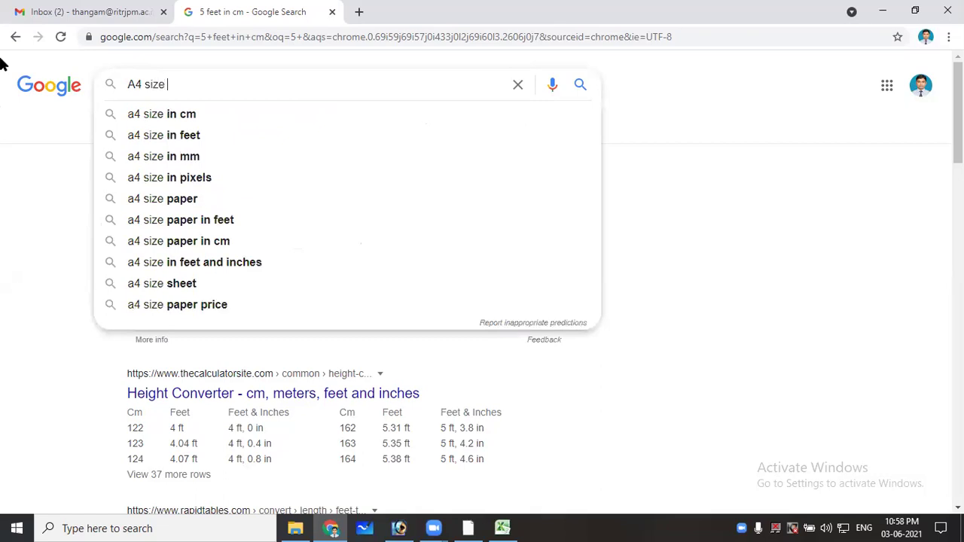
pyautogui.write('ra')
pyautogui.press('BackSpace')
pyautogui.write('een ba')
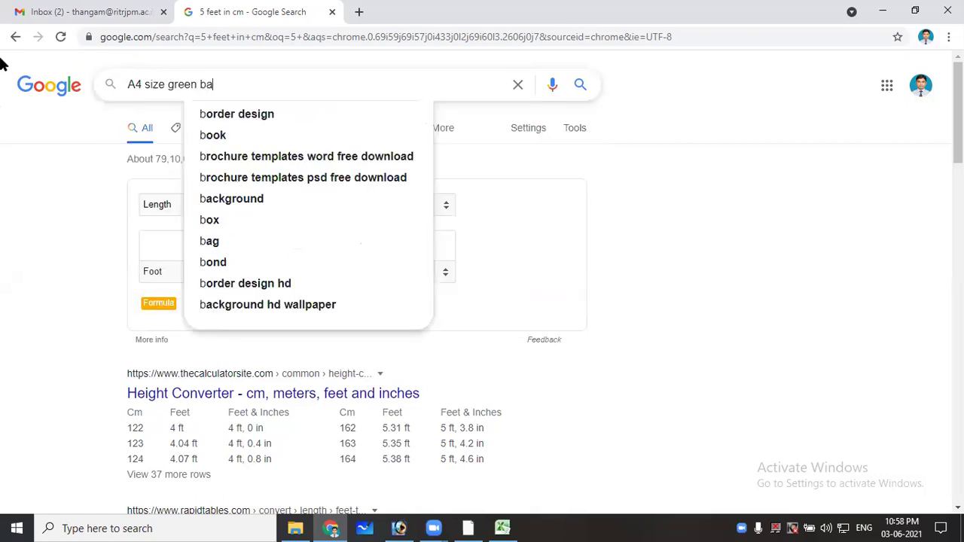
pyautogui.write('ckground')
pyautogui.press('Return')
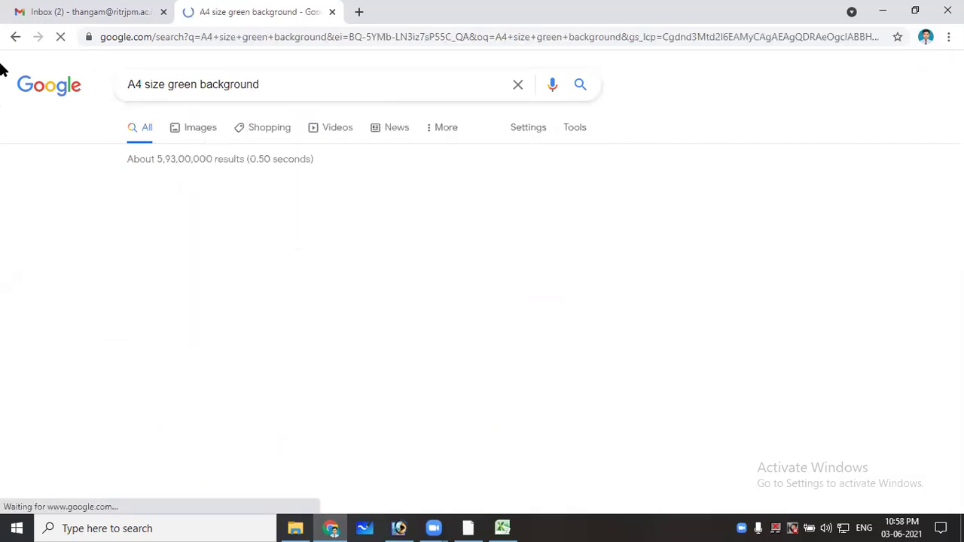
# Preview the snowflake green background in Images and start saving it, then cancel
pyautogui.click(192, 128)
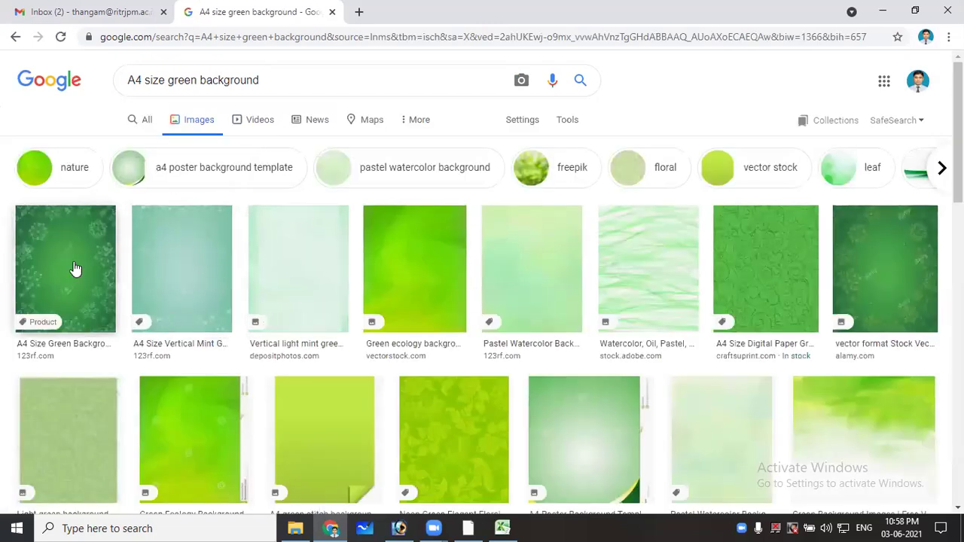
pyautogui.click(76, 269)
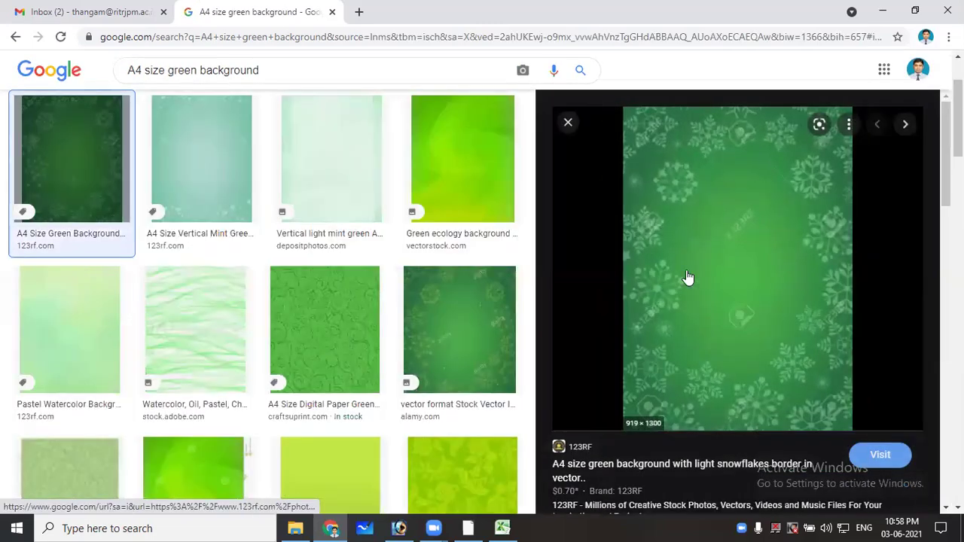
pyautogui.rightClick(696, 272)
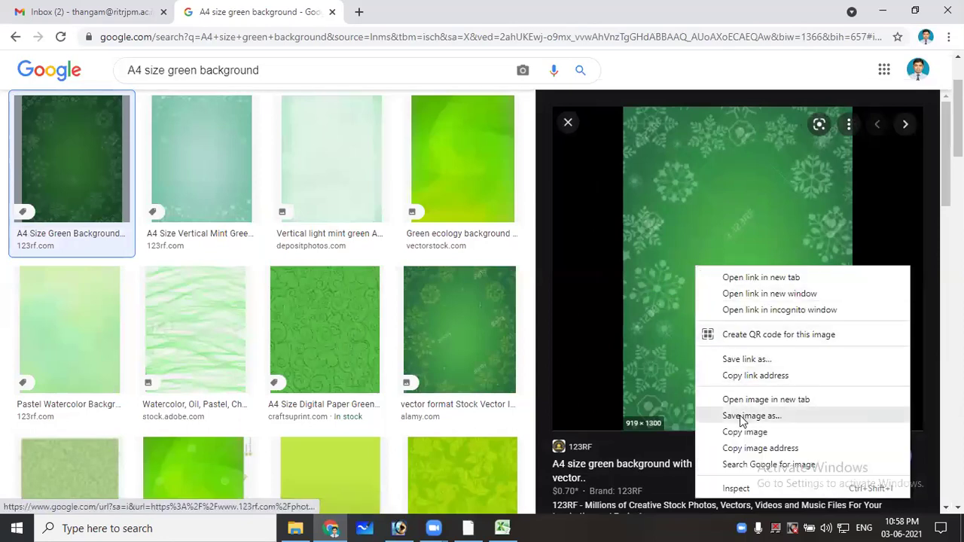
pyautogui.click(742, 416)
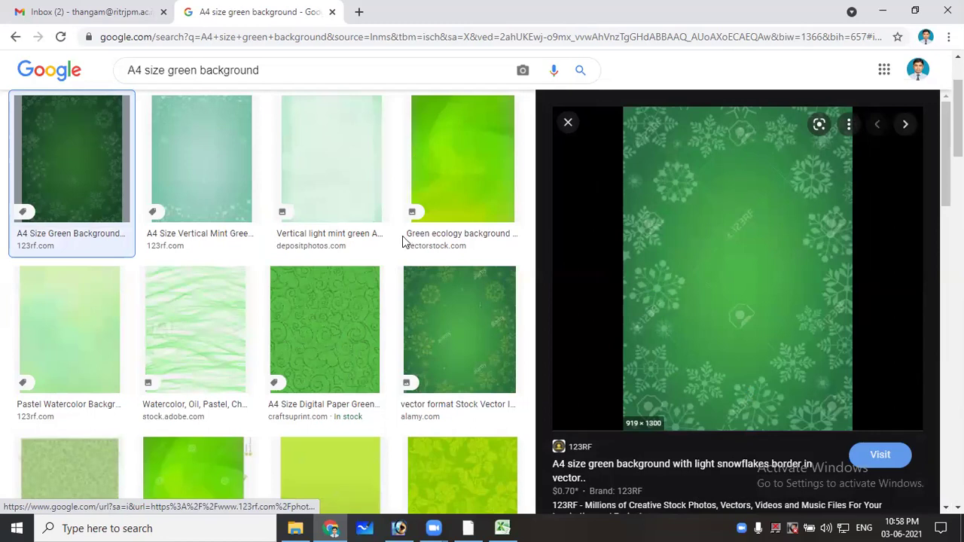
pyautogui.click(461, 166)
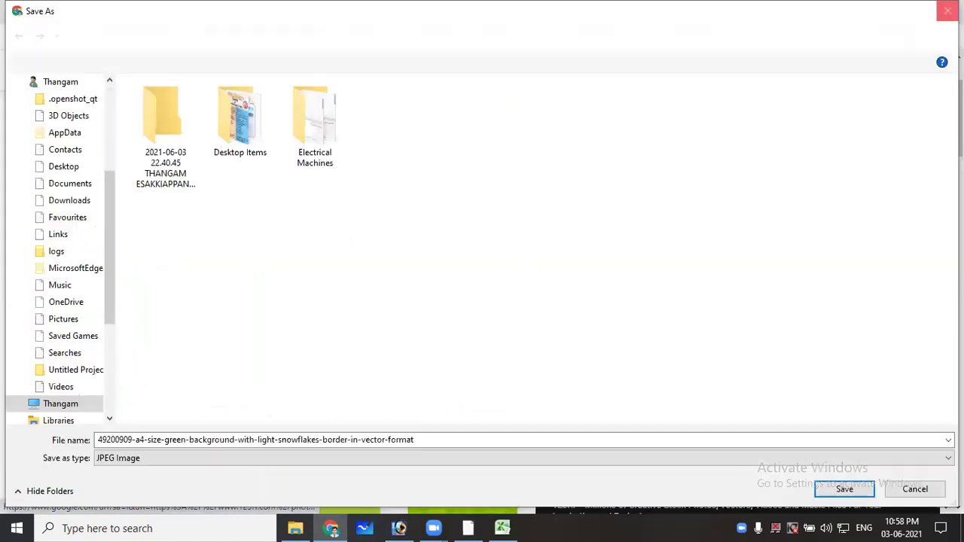
pyautogui.press('Return')
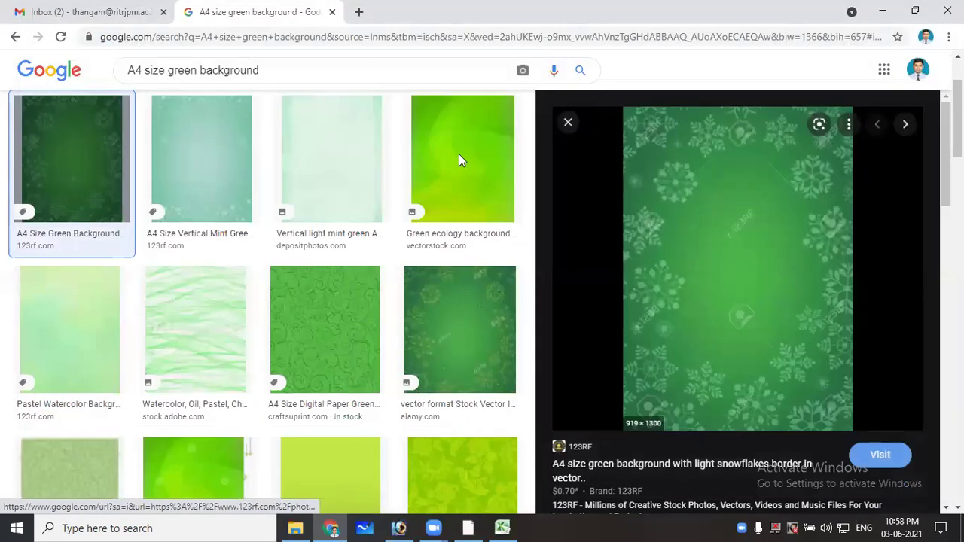
pyautogui.click(568, 124)
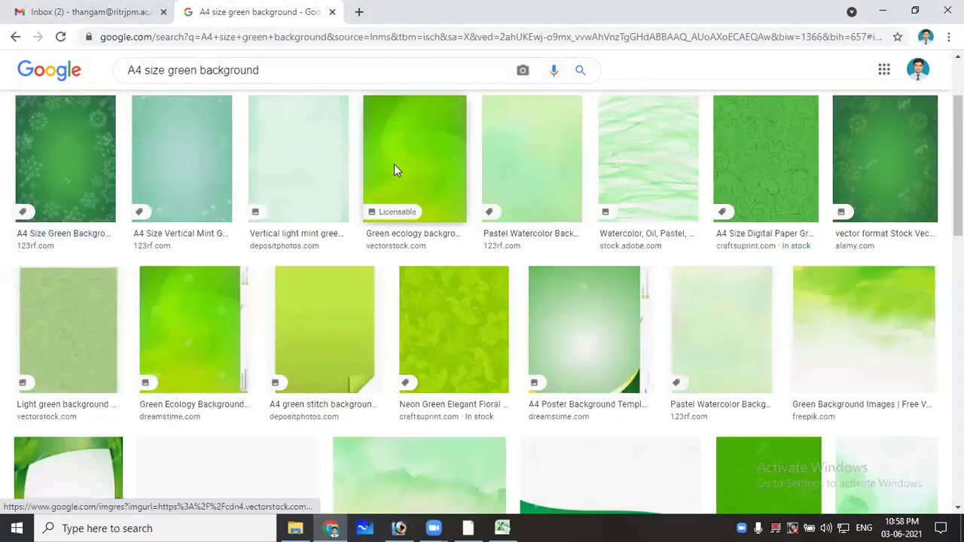
# Save the green glitter heart A4 image to the Desktop as cup735742_70864.jpg
pyautogui.click(395, 164)
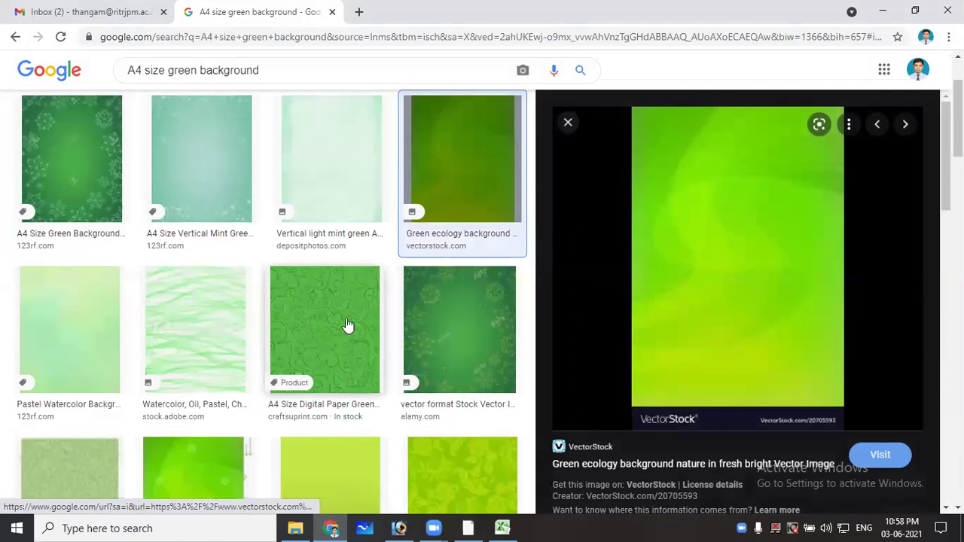
pyautogui.click(348, 326)
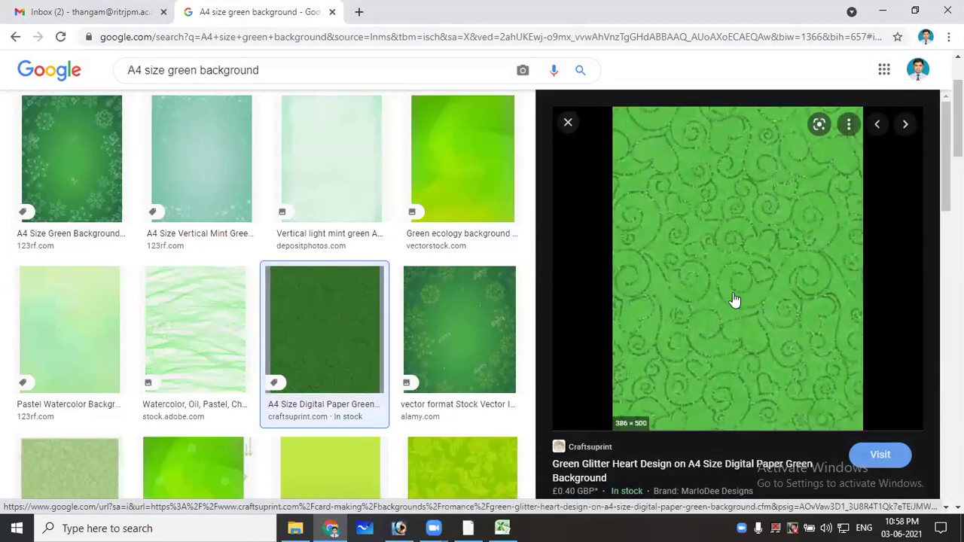
pyautogui.rightClick(724, 267)
pyautogui.click(781, 423)
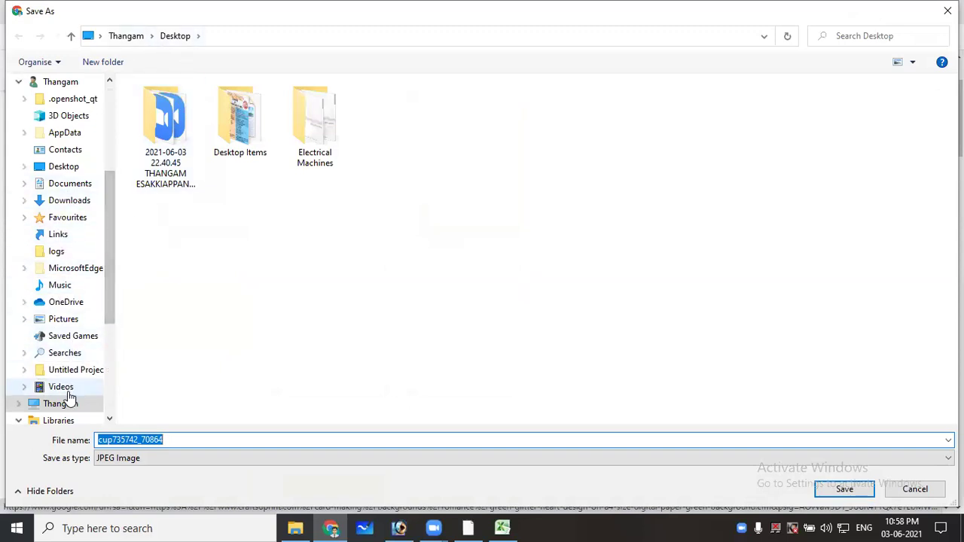
pyautogui.click(65, 168)
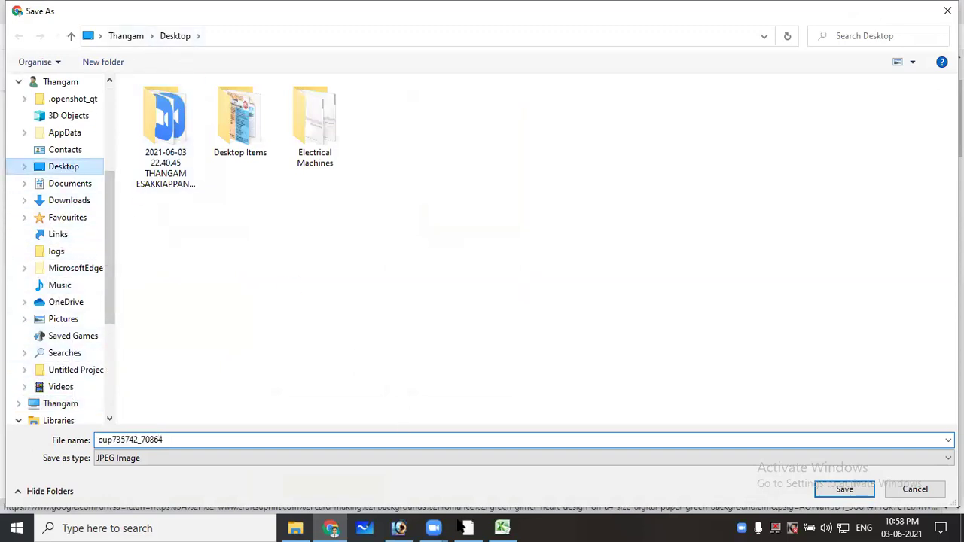
pyautogui.click(828, 494)
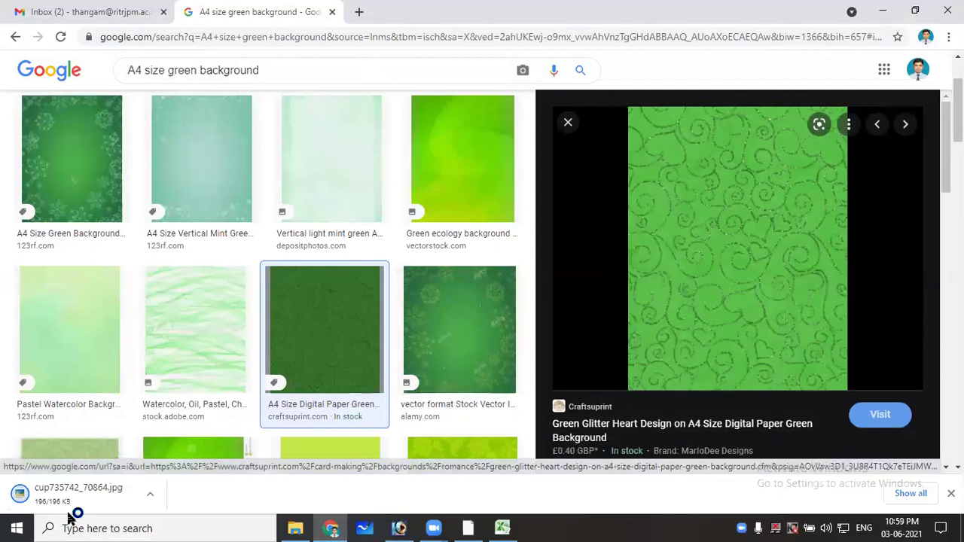
# Close the browser tab and open cup735742_70864.jpg from the Desktop in Photoshop
pyautogui.click(331, 12)
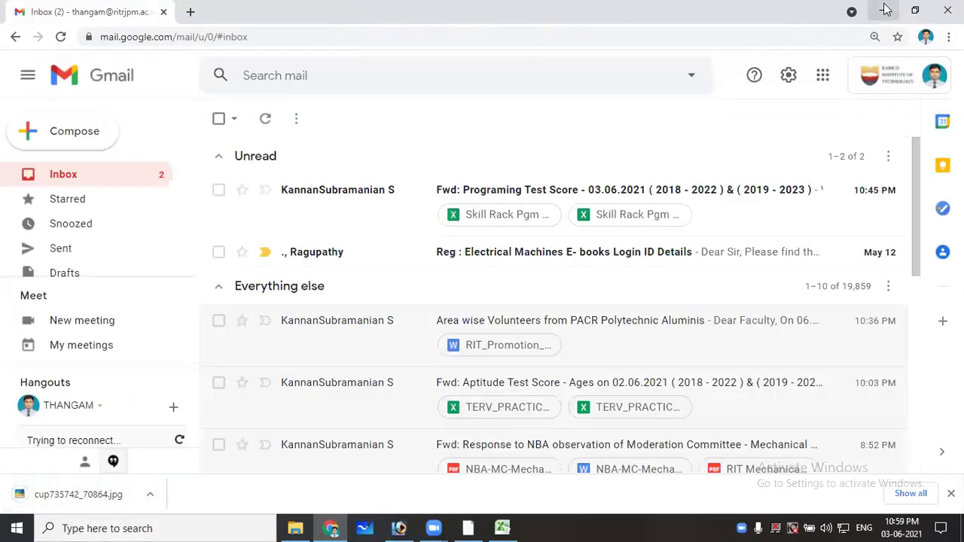
pyautogui.click(883, 11)
pyautogui.click(26, 22)
pyautogui.click(144, 55)
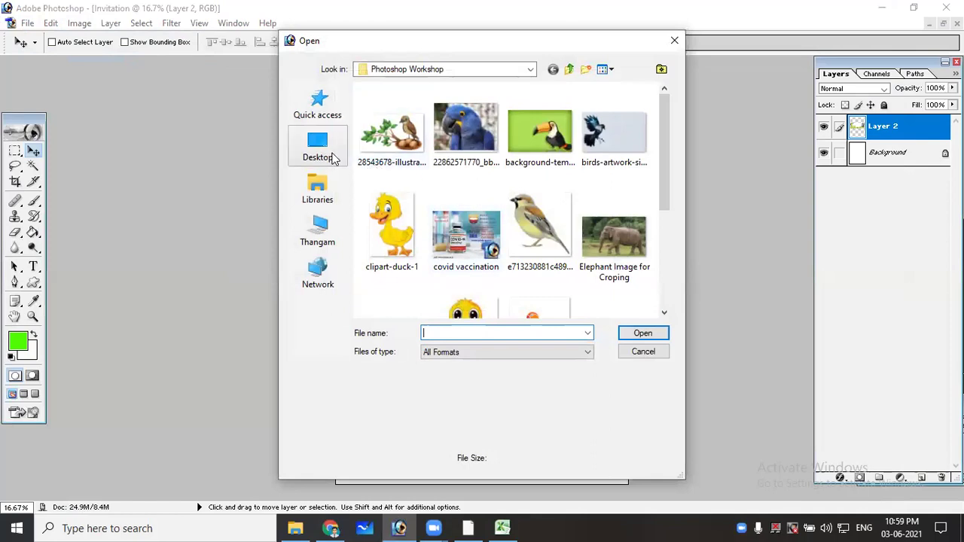
pyautogui.click(332, 157)
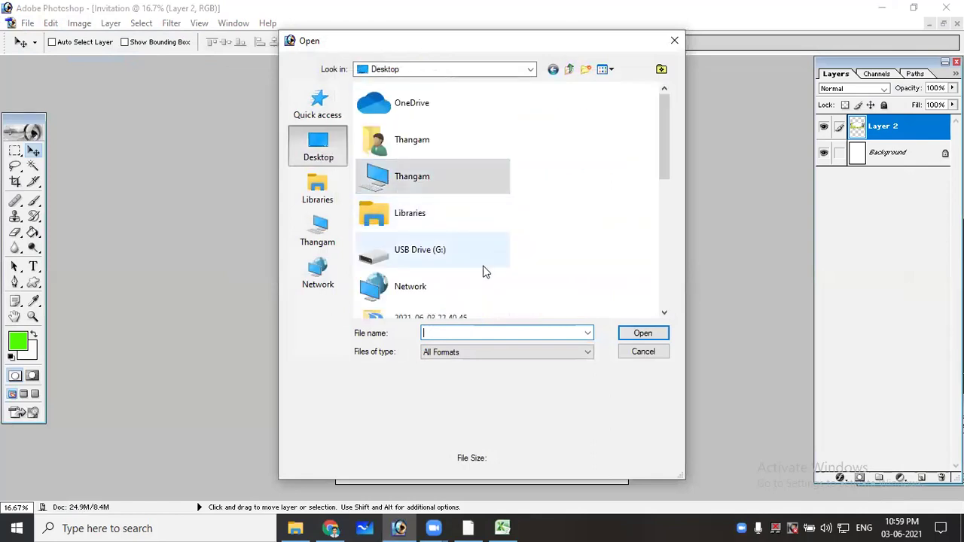
pyautogui.scroll(-5, 596, 265)
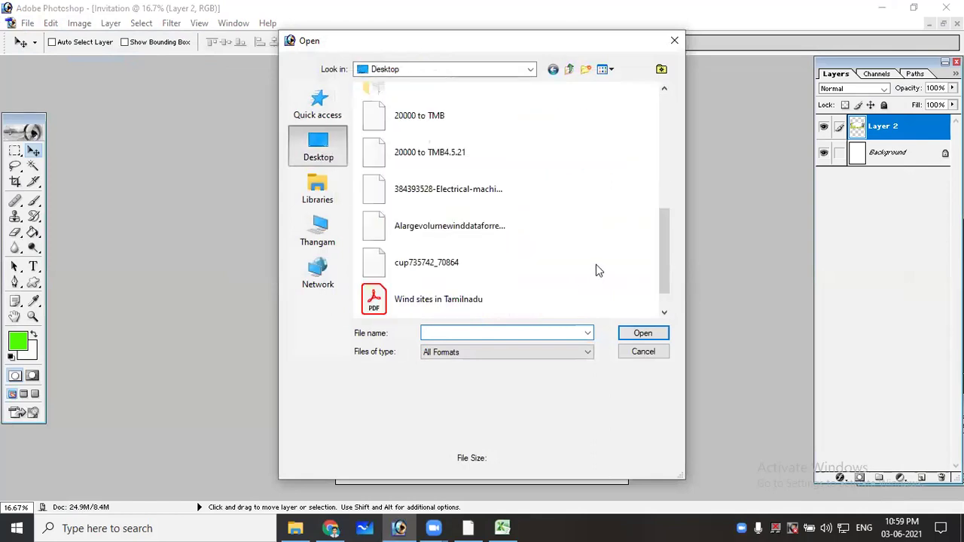
pyautogui.click(415, 265)
pyautogui.click(657, 332)
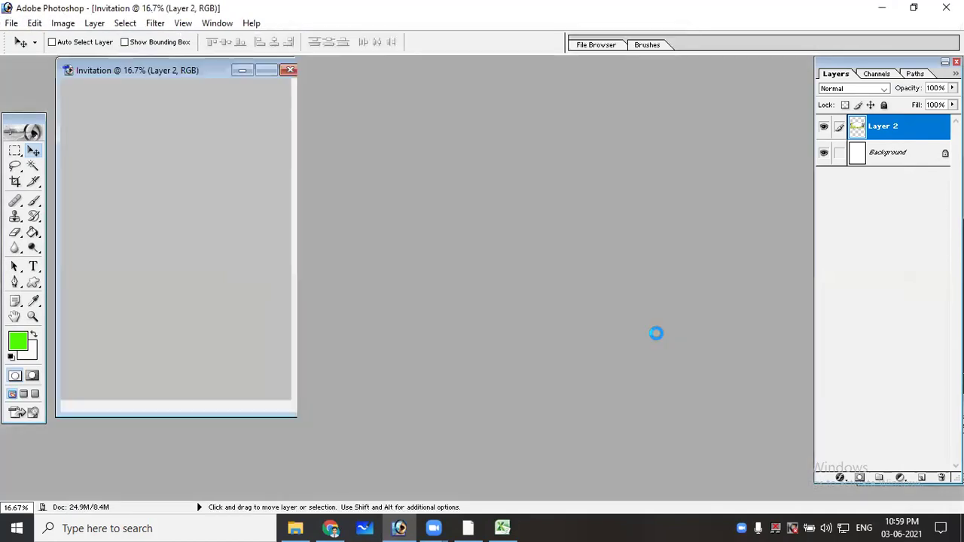
# Copy the green pattern into the Invitation as Layer 3 and move it top-left
pyautogui.moveTo(189, 75); pyautogui.dragTo(528, 107)
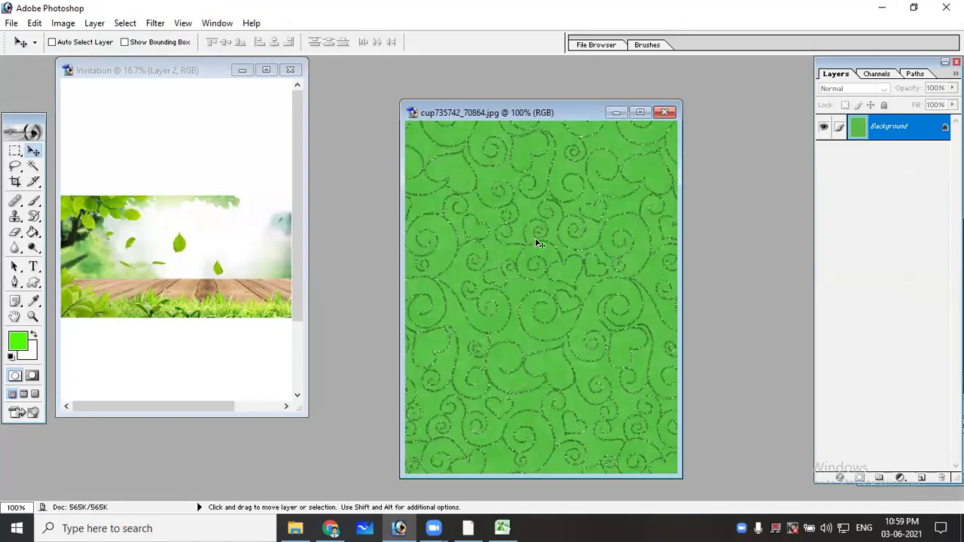
pyautogui.click(14, 151)
pyautogui.moveTo(297, 196); pyautogui.dragTo(237, 178)
pyautogui.click(663, 112)
pyautogui.click(266, 70)
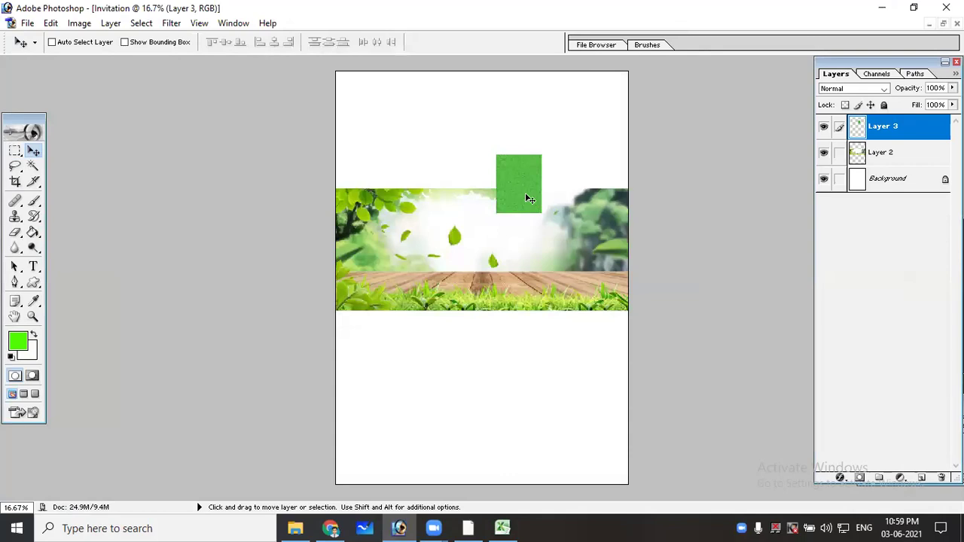
pyautogui.moveTo(529, 198); pyautogui.dragTo(369, 122)
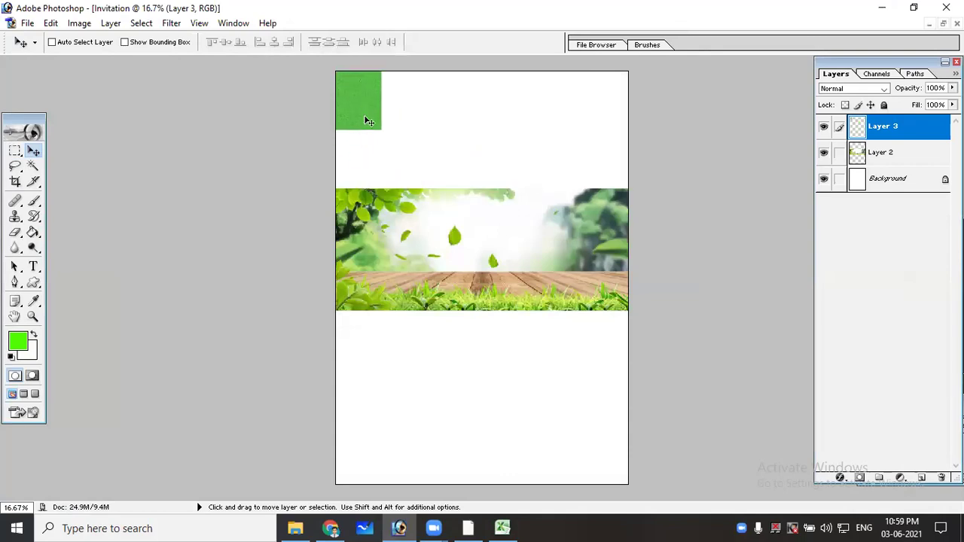
# Stretch the green pattern layer over most of the page and shift it down slightly
pyautogui.hotkey('ctrl', 't')
pyautogui.moveTo(382, 129)
pyautogui.mouseDown()
pyautogui.moveTo(596, 488)
pyautogui.moveTo(579, 483)
pyautogui.mouseUp()
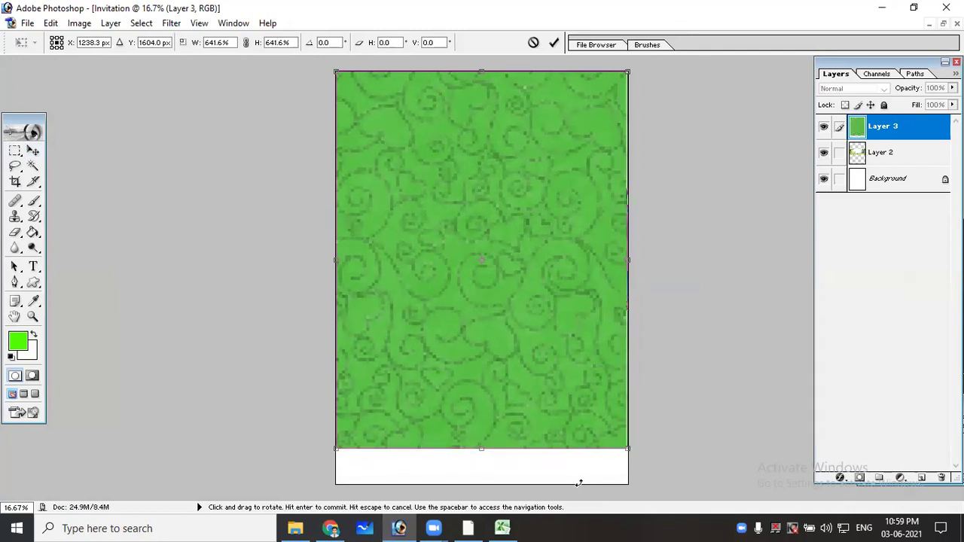
pyautogui.press('Return')
pyautogui.moveTo(531, 288); pyautogui.dragTo(526, 306)
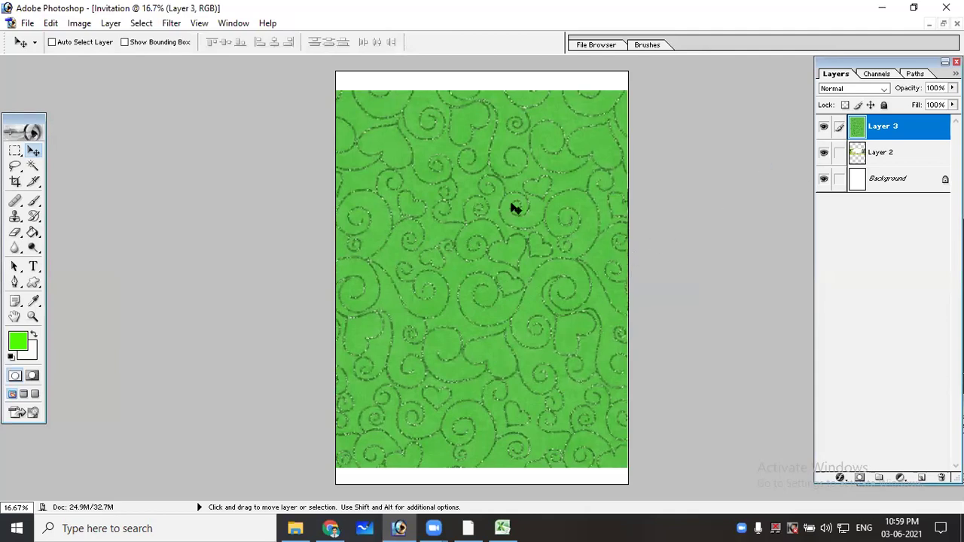
# Reorder Layer 3, ending with the green pattern above the banner layer
pyautogui.click(902, 155)
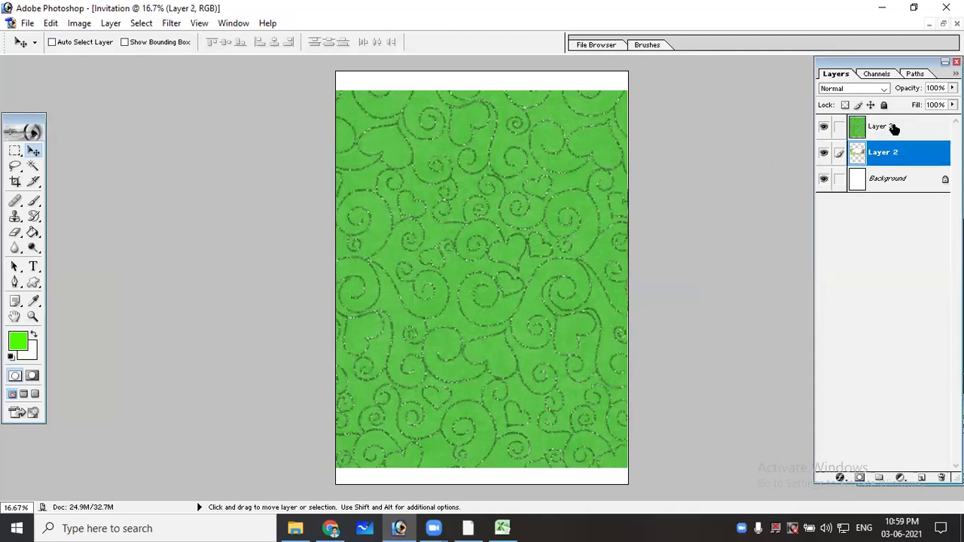
pyautogui.moveTo(892, 129); pyautogui.dragTo(877, 160)
pyautogui.moveTo(879, 127); pyautogui.dragTo(885, 162)
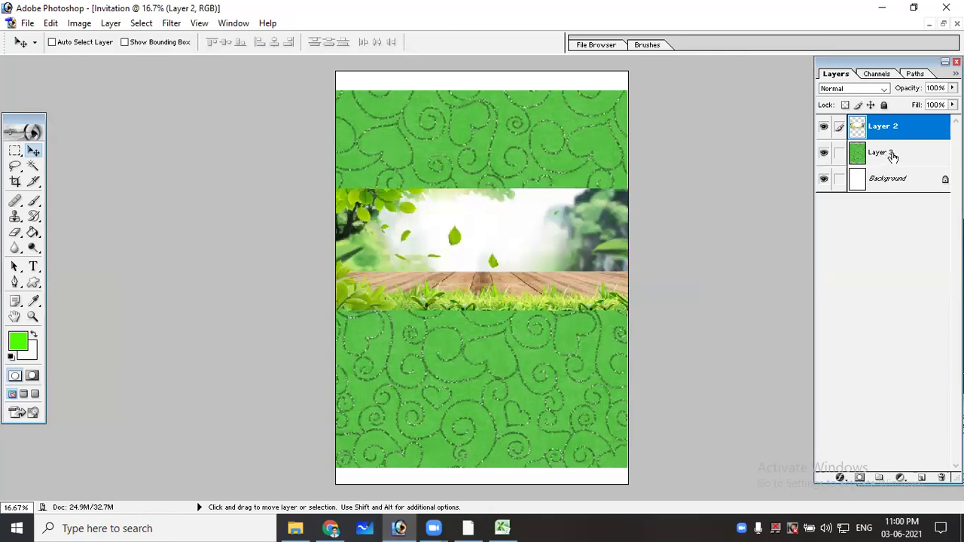
pyautogui.click(891, 154)
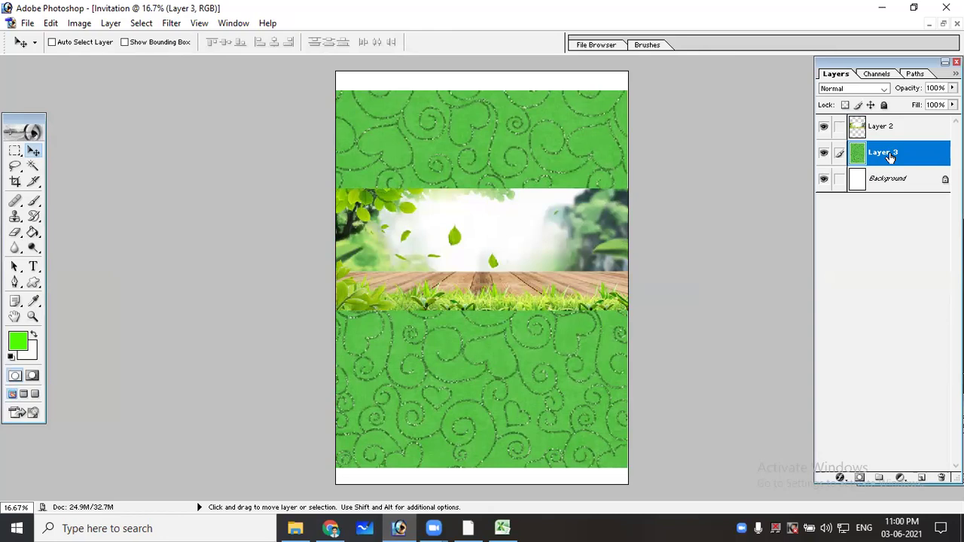
pyautogui.moveTo(891, 156)
pyautogui.mouseDown()
pyautogui.moveTo(889, 126)
pyautogui.moveTo(893, 162)
pyautogui.mouseUp()
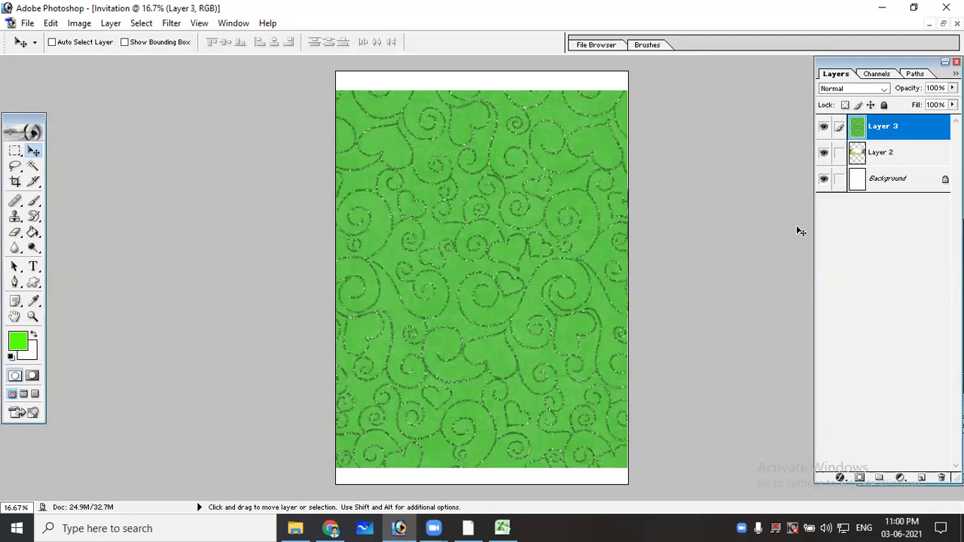
# Shrink the green pattern to about 48.6% and place it at the top centre
pyautogui.hotkey('ctrl', 't')
pyautogui.moveTo(629, 468)
pyautogui.mouseDown()
pyautogui.moveTo(542, 224)
pyautogui.moveTo(512, 222)
pyautogui.mouseUp()
pyautogui.moveTo(437, 203)
pyautogui.mouseDown()
pyautogui.moveTo(512, 192)
pyautogui.moveTo(506, 185)
pyautogui.mouseUp()
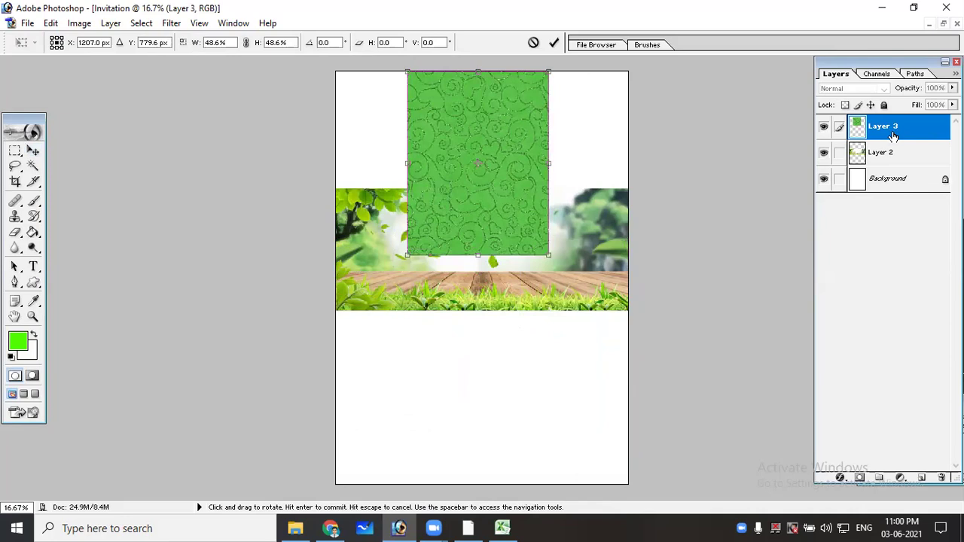
# Commit the pattern's resize, then delete Layer 3 with the green pattern
pyautogui.doubleClick(509, 207)
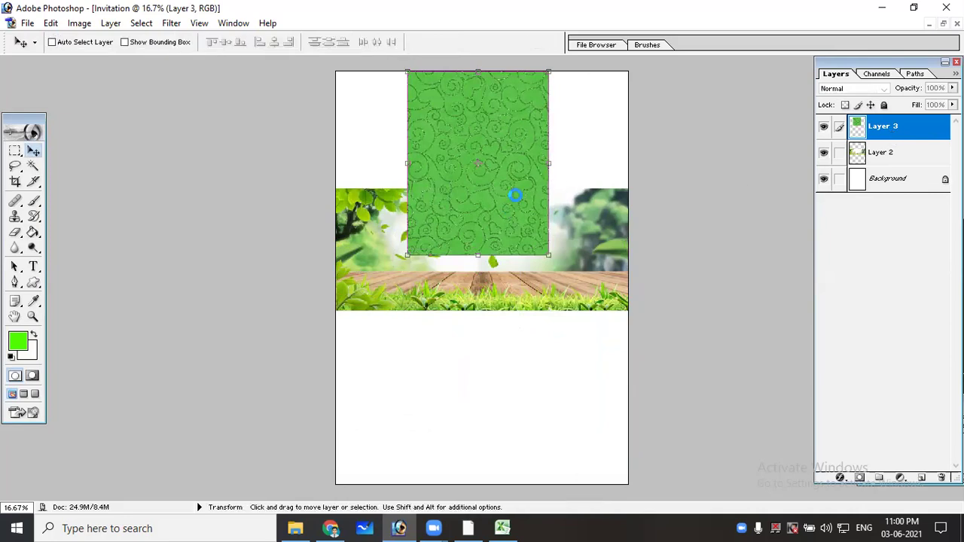
pyautogui.rightClick(516, 198)
pyautogui.click(563, 199)
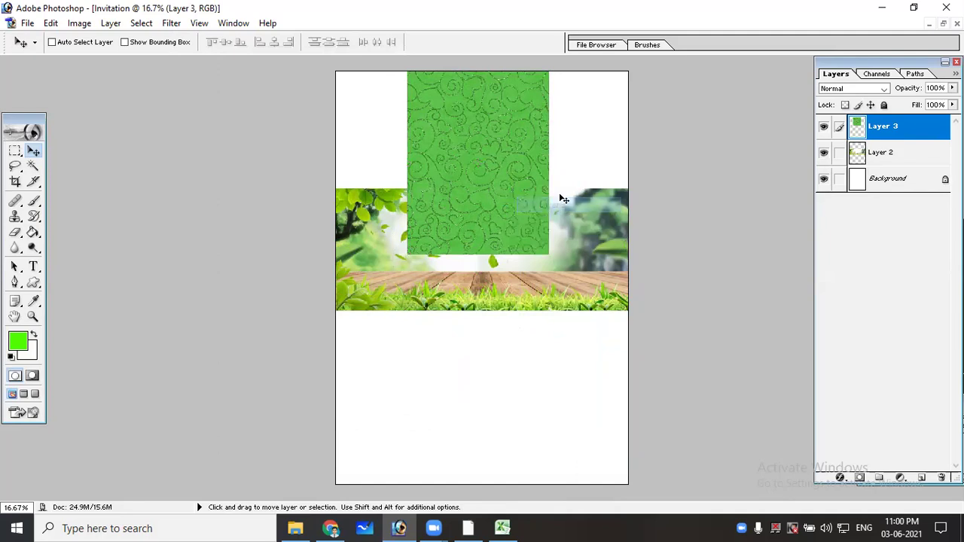
pyautogui.rightClick(909, 127)
pyautogui.click(852, 189)
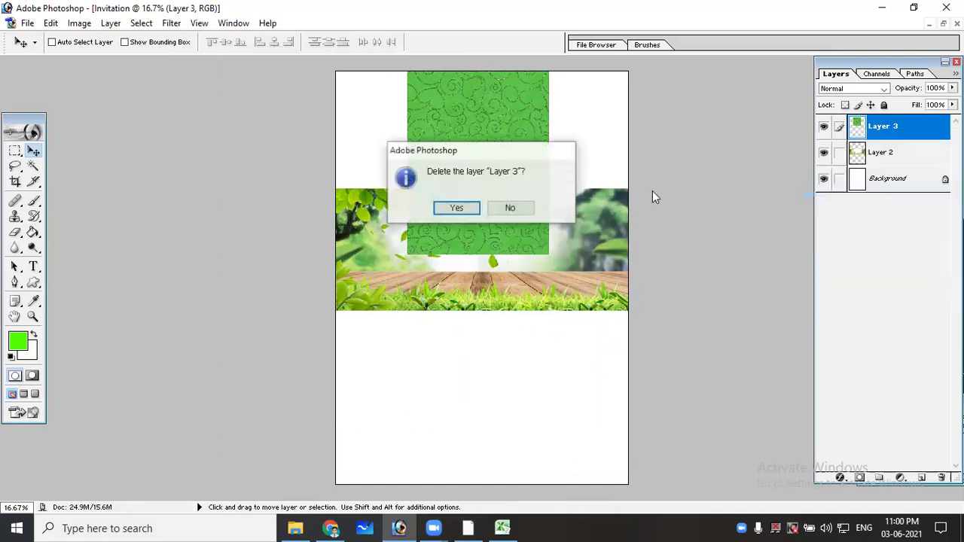
pyautogui.click(459, 210)
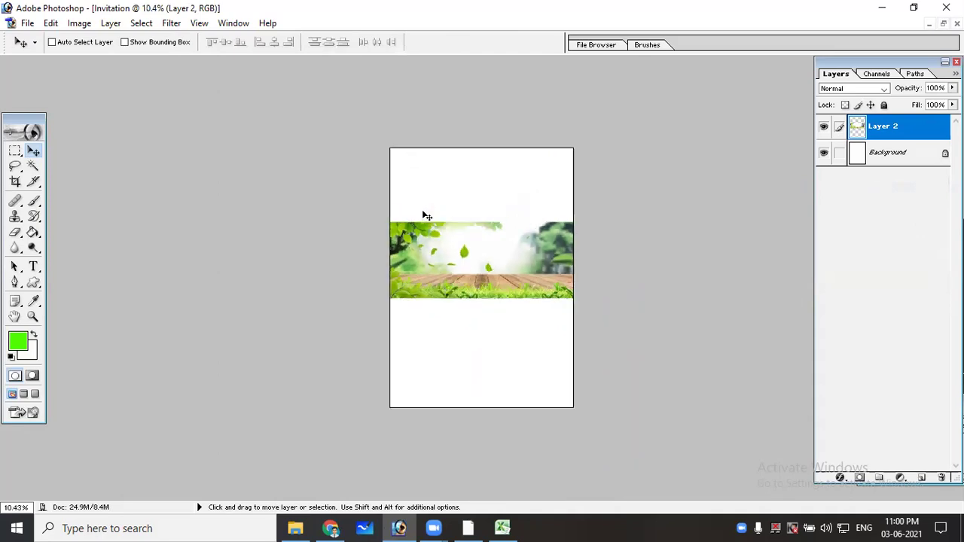
# Type a red 'WELCOME YOU ALL' text line on the banner
pyautogui.hotkey('ctrl', '0')
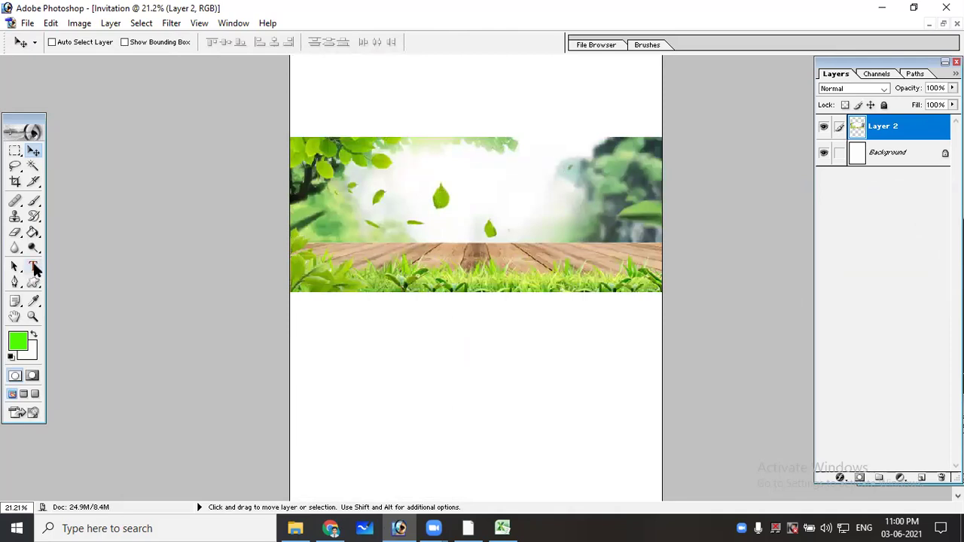
pyautogui.click(34, 267)
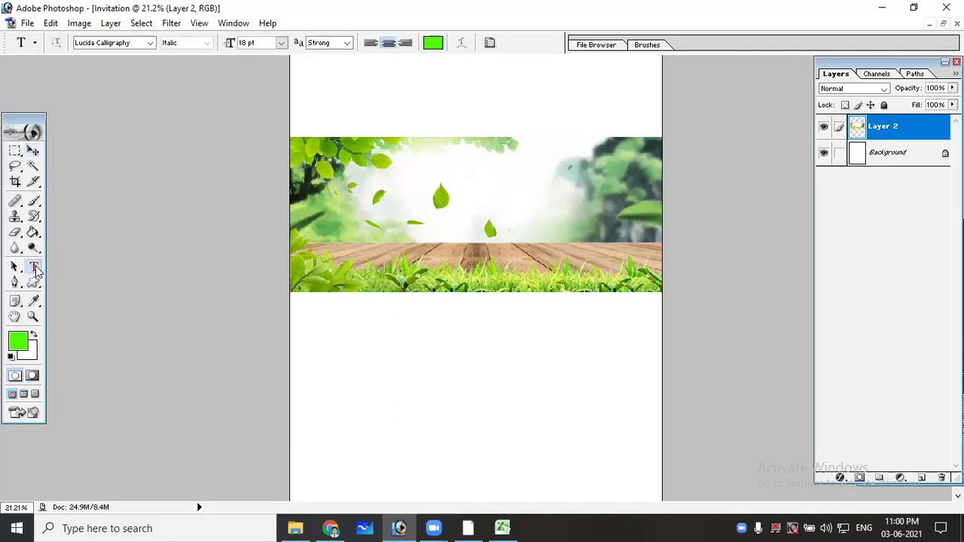
pyautogui.click(380, 153)
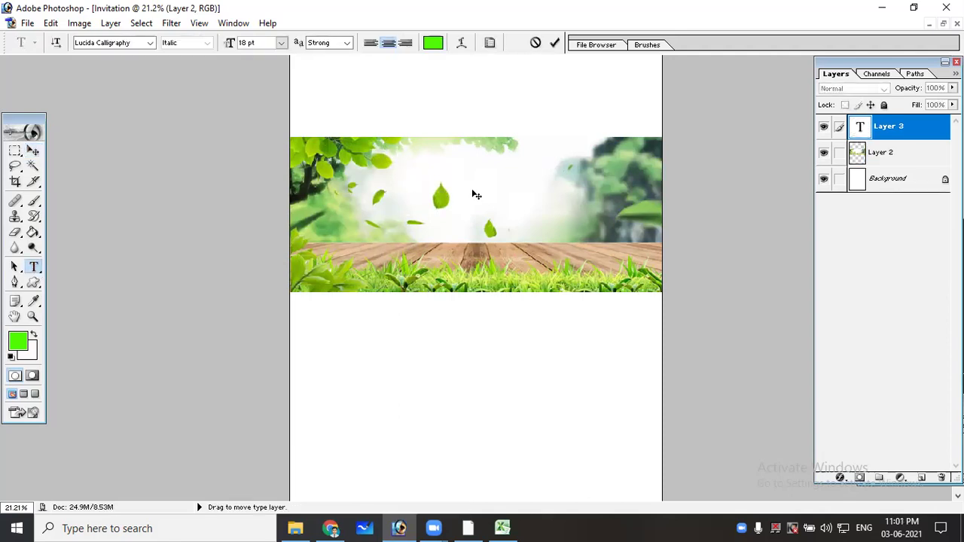
pyautogui.click(429, 43)
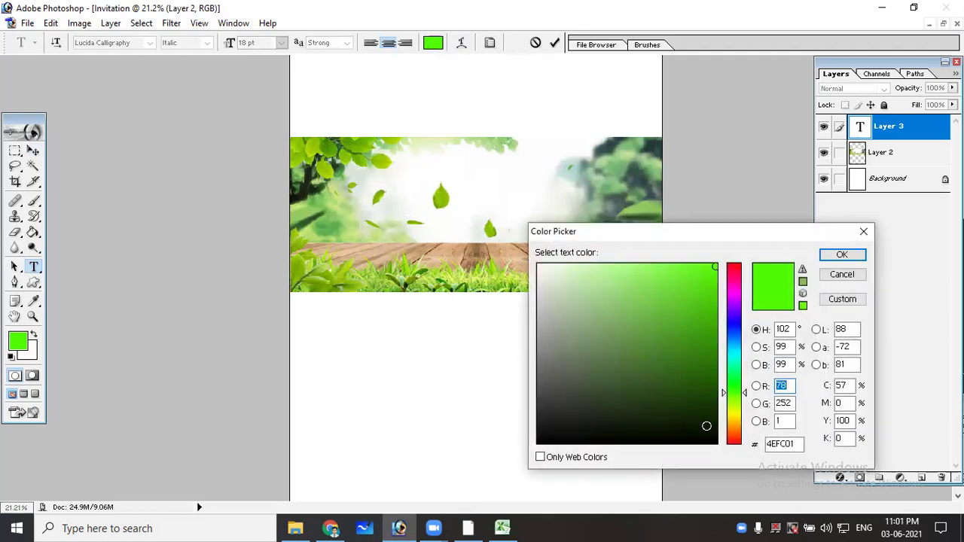
pyautogui.click(735, 442)
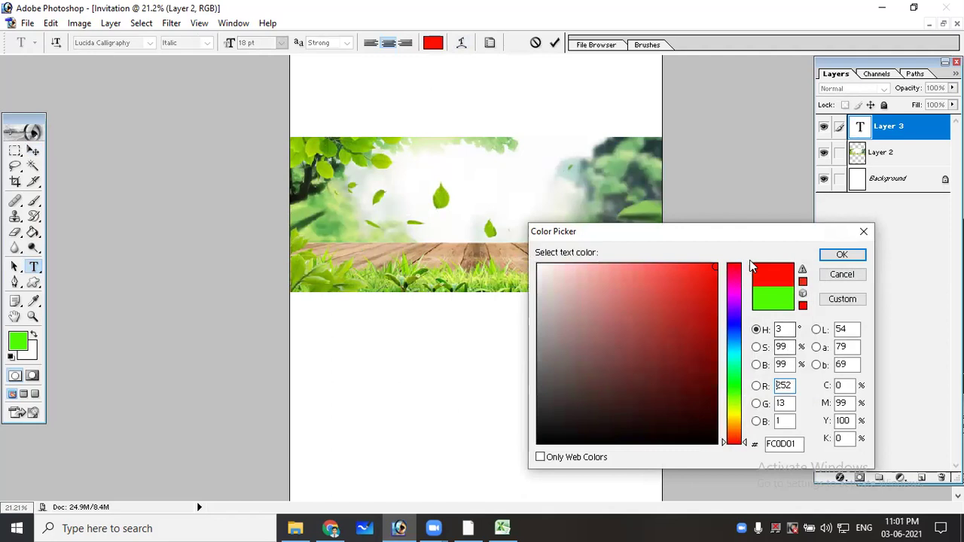
pyautogui.click(841, 254)
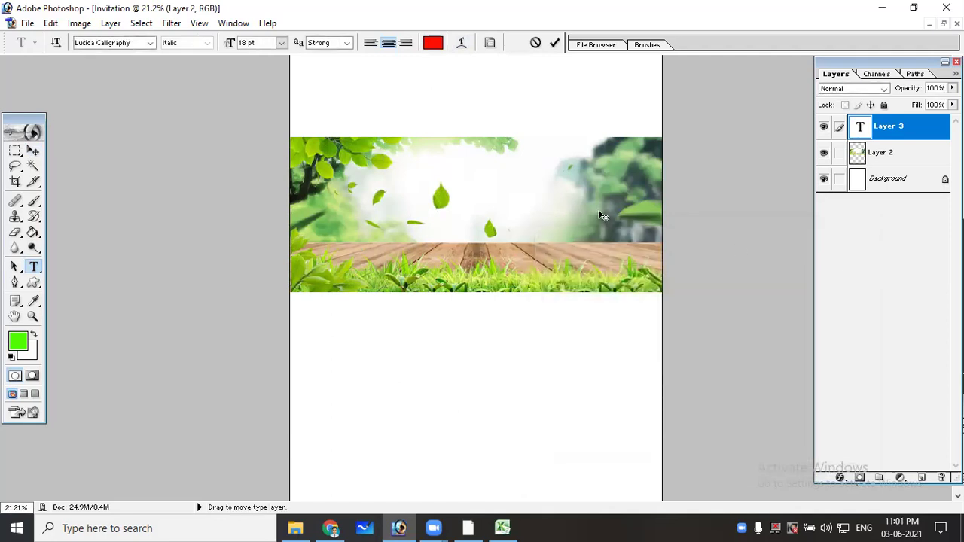
pyautogui.write('dfjg')
pyautogui.press('BackSpace')
pyautogui.press('BackSpace')
pyautogui.write('WELCOME YOU ALL')
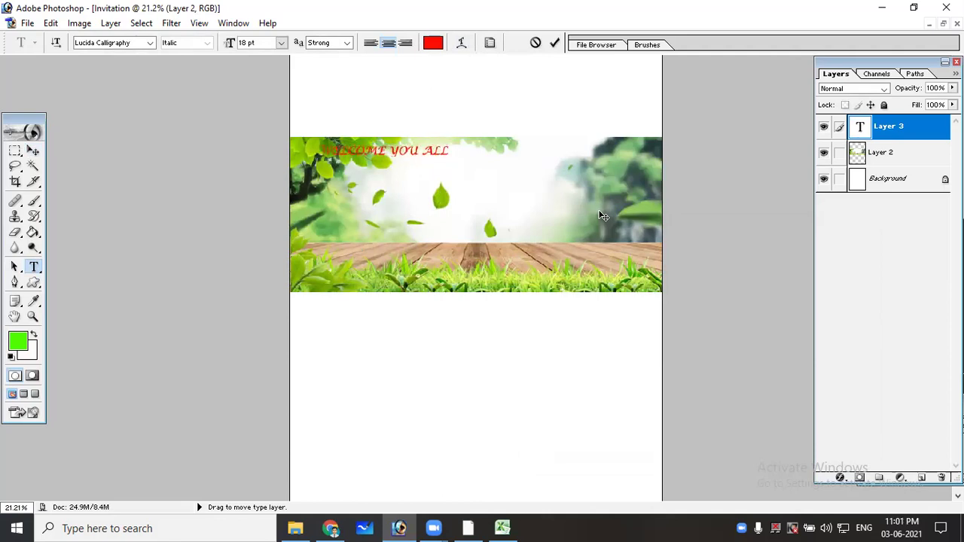
# Commit the heading and drag it into the white space above the banner, roughly centred
pyautogui.hotkey('ctrl', 'a')
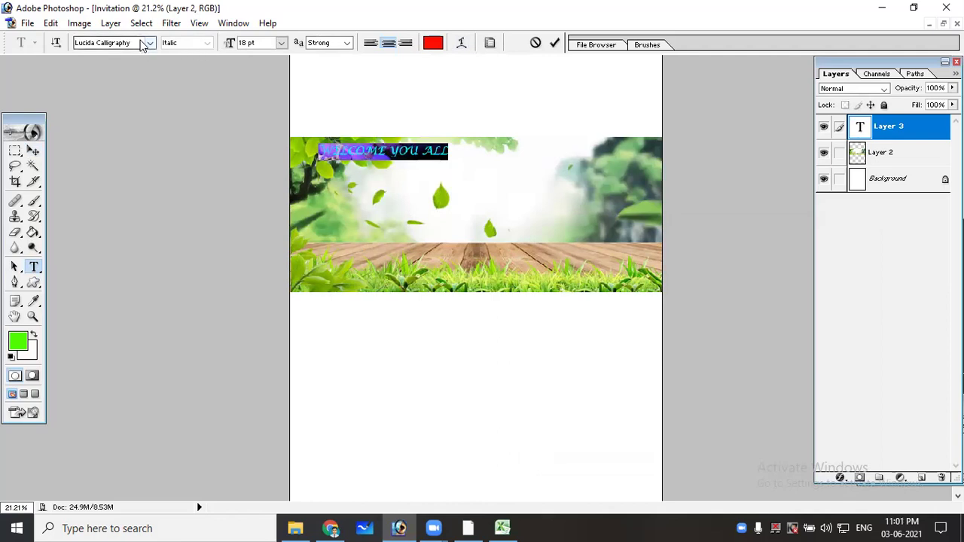
pyautogui.hotkey('ctrl', 'Return')
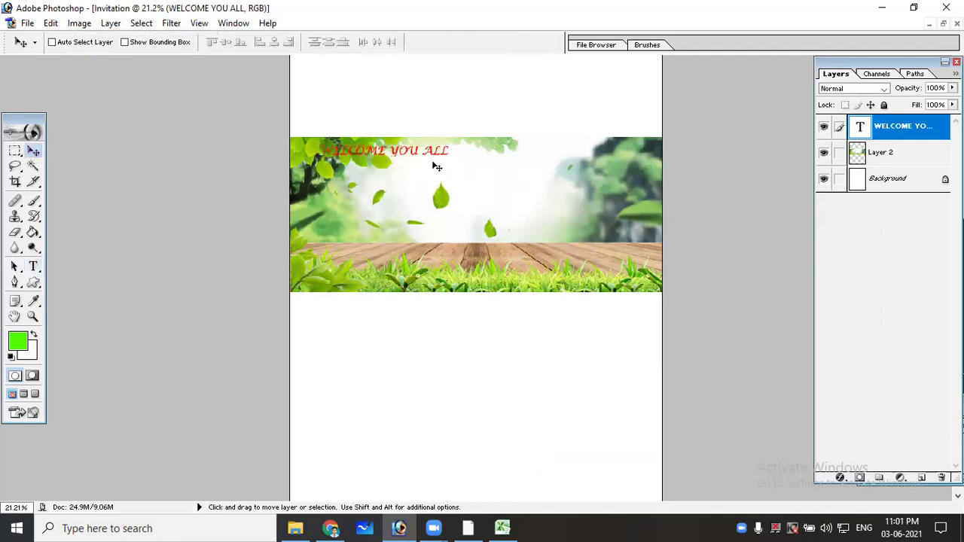
pyautogui.moveTo(451, 149); pyautogui.dragTo(558, 101)
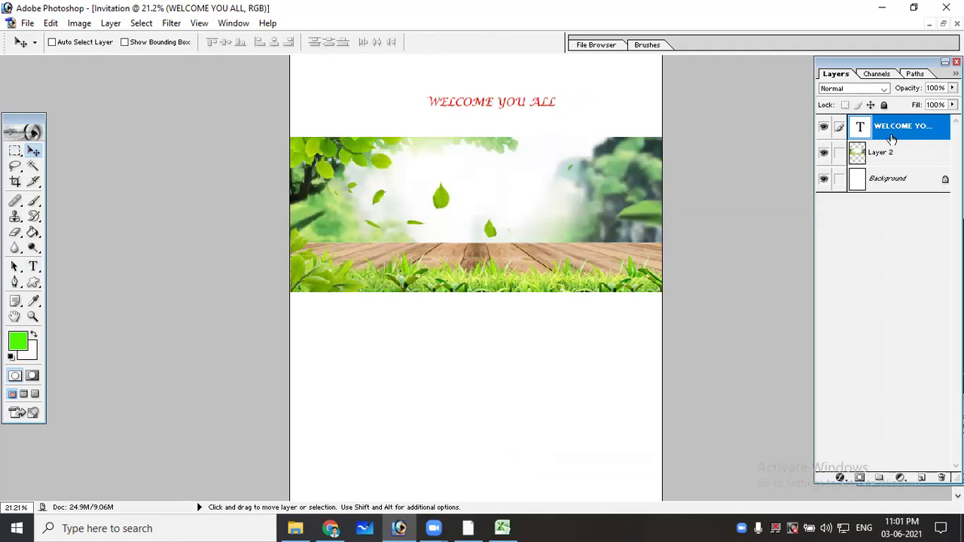
pyautogui.moveTo(482, 105); pyautogui.dragTo(455, 111)
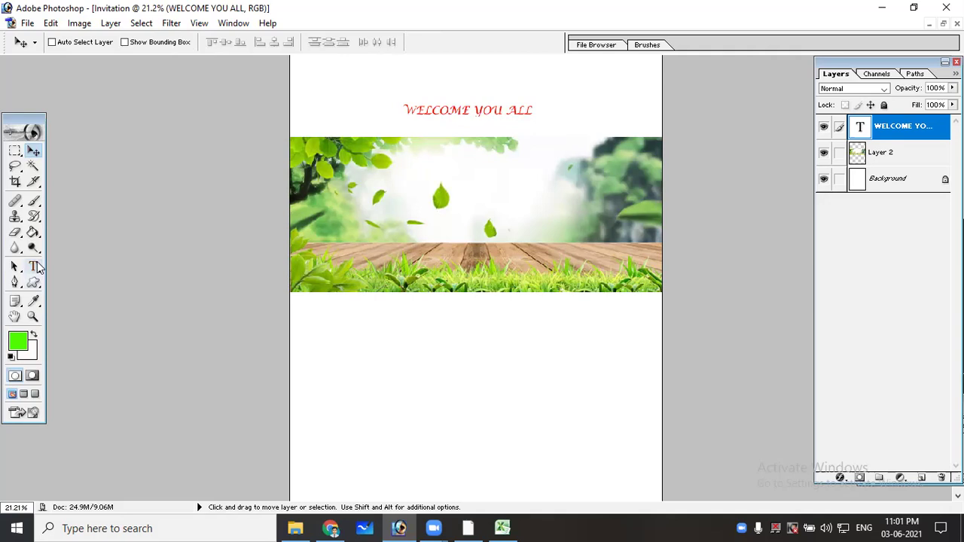
# Add a blue 'Thank You' text line just below the banner and commit it
pyautogui.click(33, 267)
pyautogui.click(512, 336)
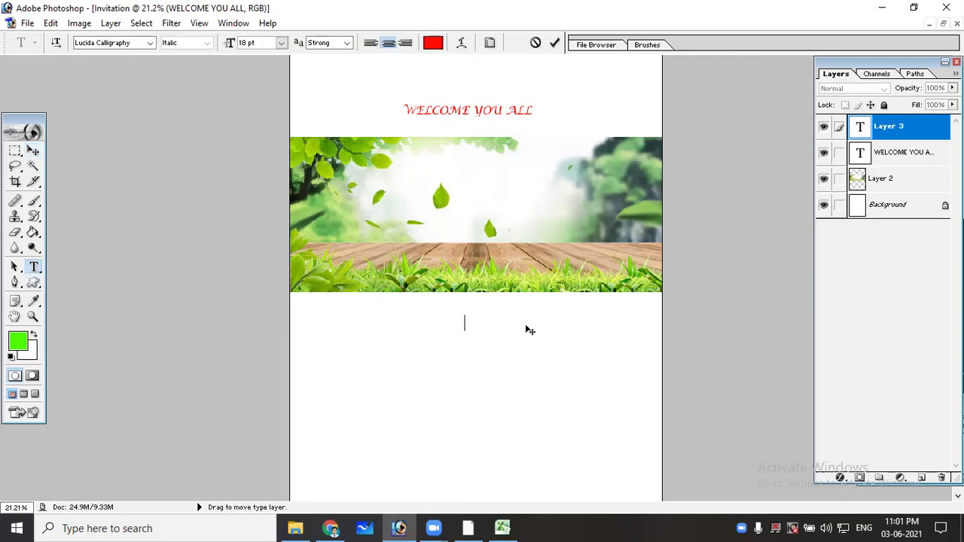
pyautogui.click(433, 43)
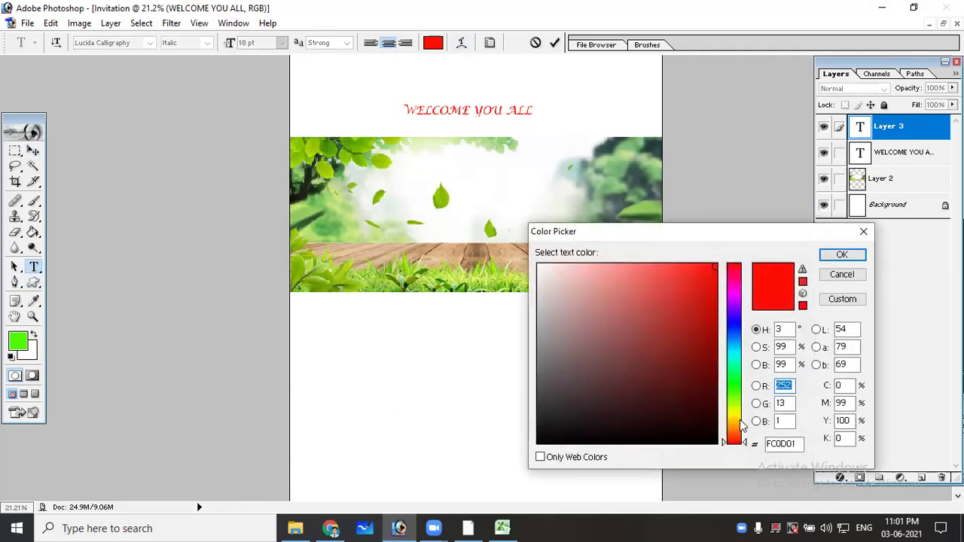
pyautogui.click(734, 333)
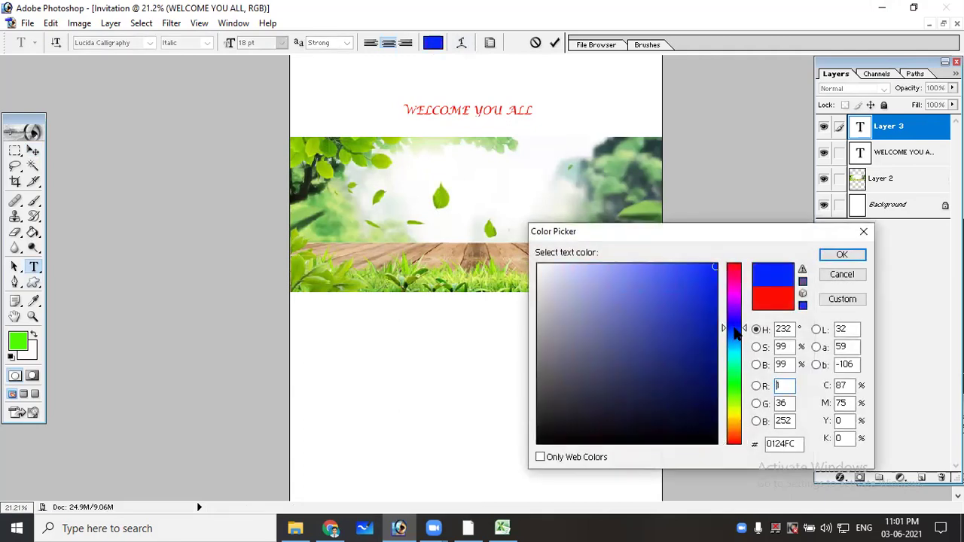
pyautogui.click(824, 254)
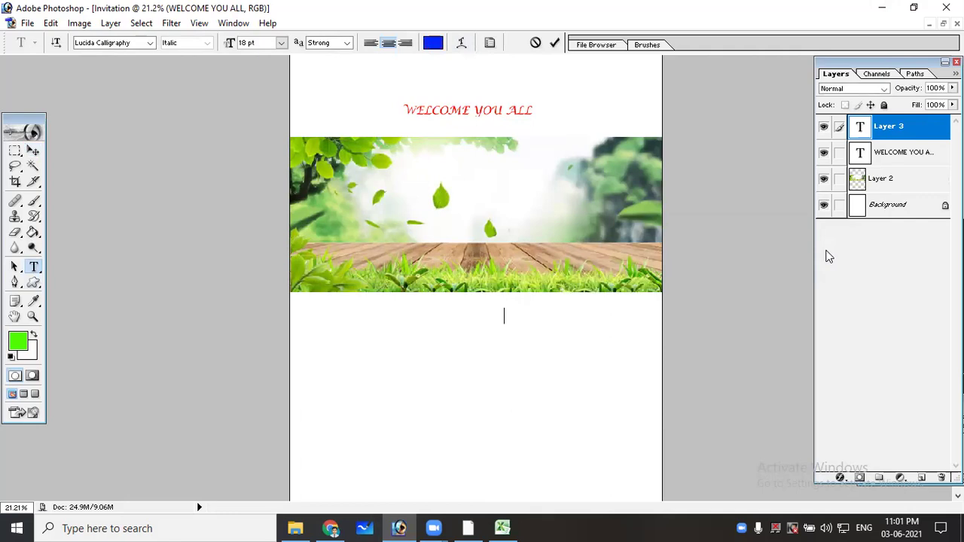
pyautogui.click(504, 314)
pyautogui.write('Thank Yo')
pyautogui.write('u')
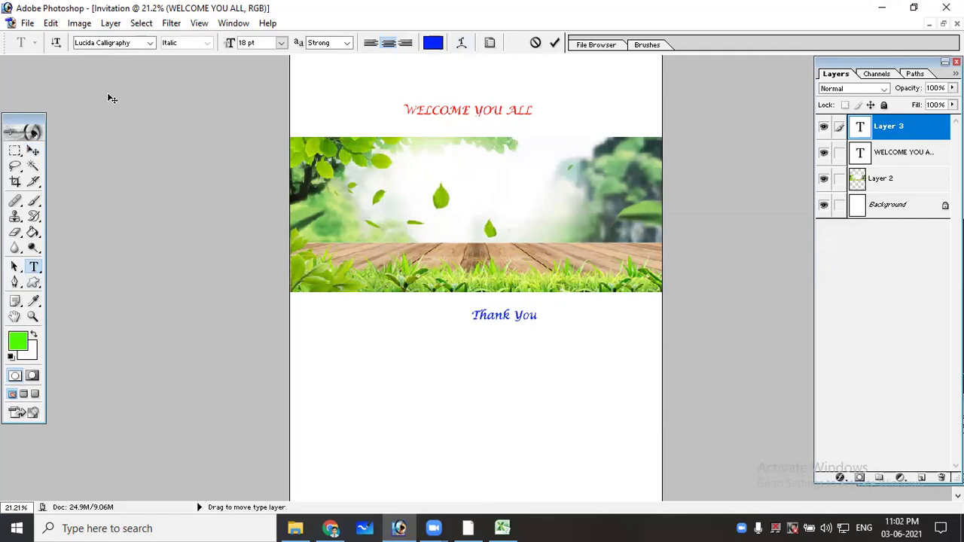
pyautogui.click(32, 151)
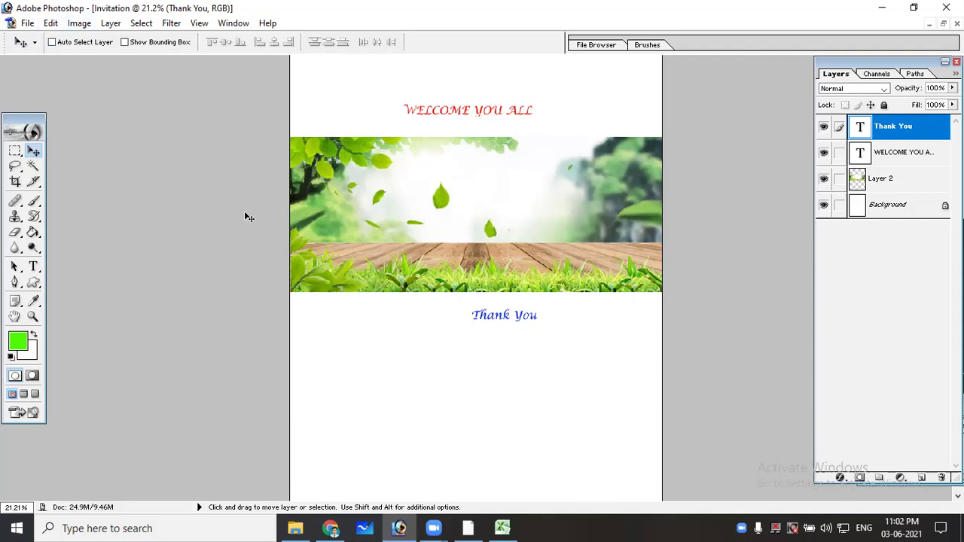
# Select the WELCOME YOU ALL text and change its font to Perpetua
pyautogui.click(33, 269)
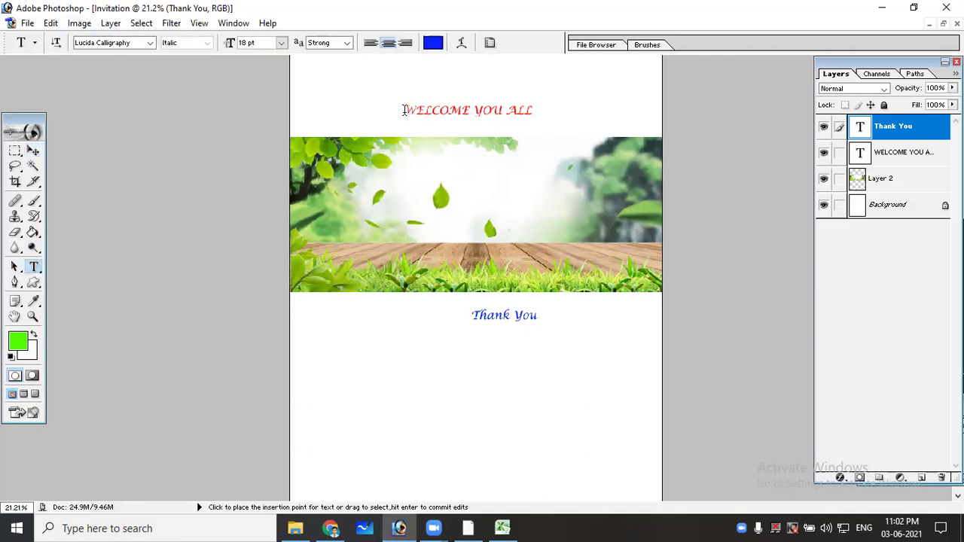
pyautogui.moveTo(406, 109); pyautogui.dragTo(533, 111)
pyautogui.click(151, 43)
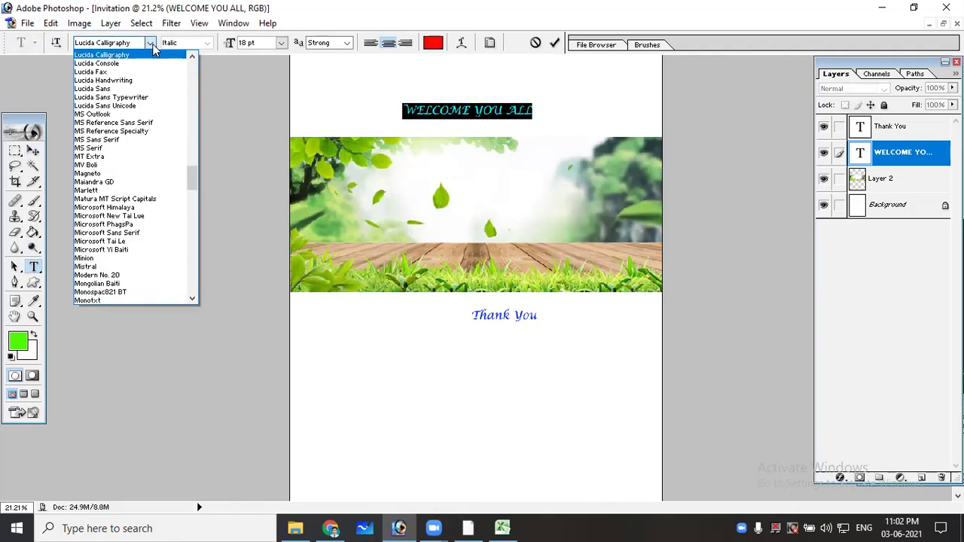
pyautogui.scroll(2, 118, 161)
pyautogui.scroll(6, 120, 135)
pyautogui.scroll(6, 122, 109)
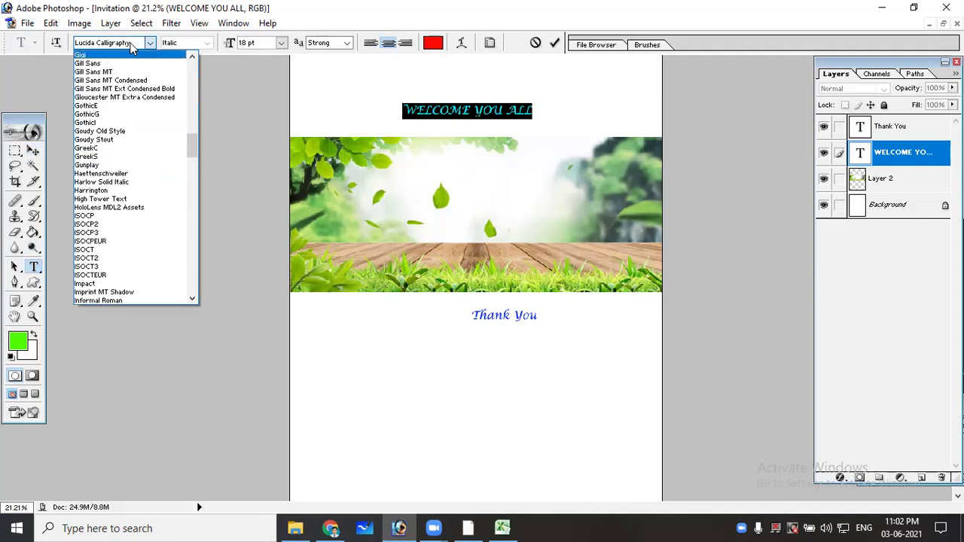
pyautogui.click(132, 43)
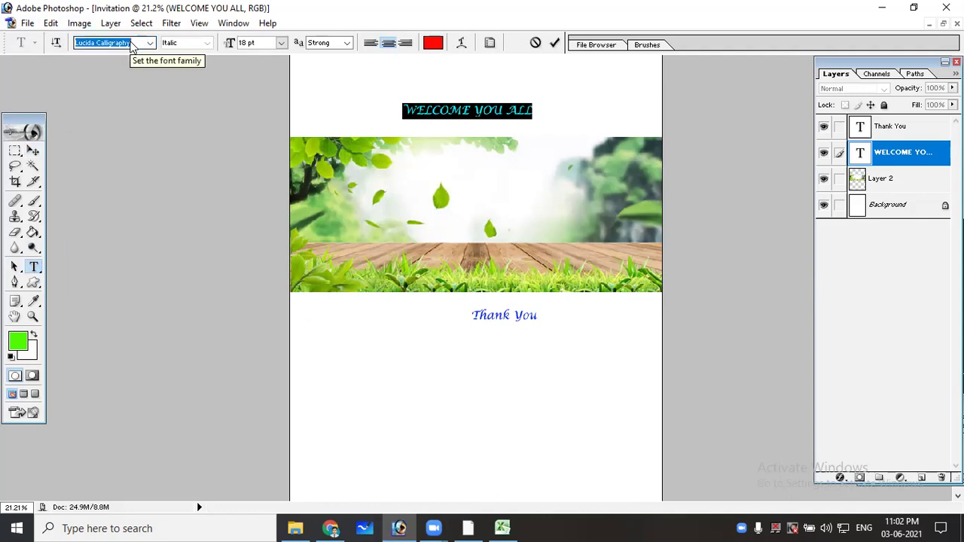
pyautogui.press('Down')
pyautogui.press('Down')
pyautogui.press('Down')
pyautogui.press('Down')
pyautogui.press('Down')
pyautogui.press('Down')
pyautogui.press('Down')
pyautogui.press('Down')
pyautogui.press('Down')
pyautogui.press('Down')
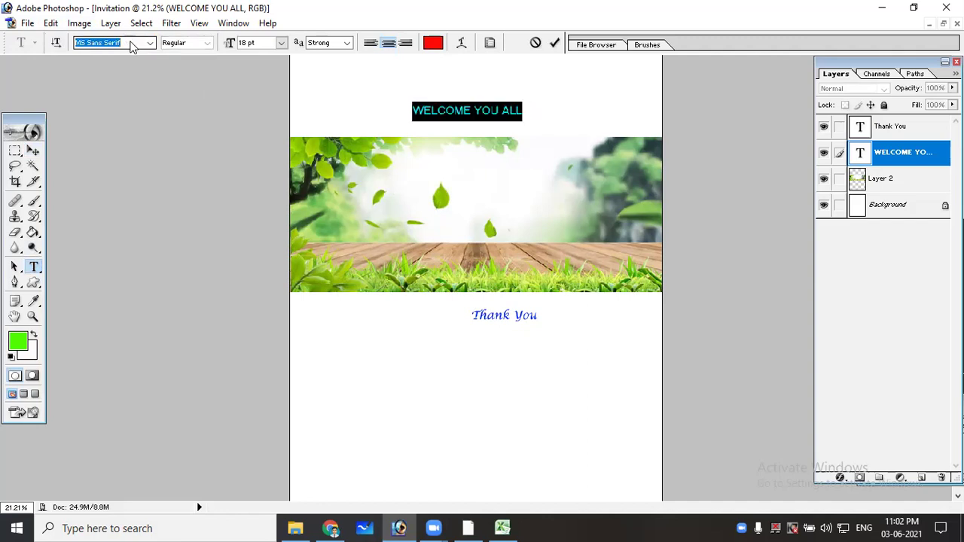
pyautogui.press('Down')
pyautogui.press('Down')
pyautogui.press('Down')
pyautogui.press('Down')
pyautogui.press('Down')
pyautogui.press('Down')
pyautogui.press('Down')
pyautogui.press('Down')
pyautogui.press('Down')
pyautogui.press('Down')
pyautogui.press('Down')
pyautogui.press('Down')
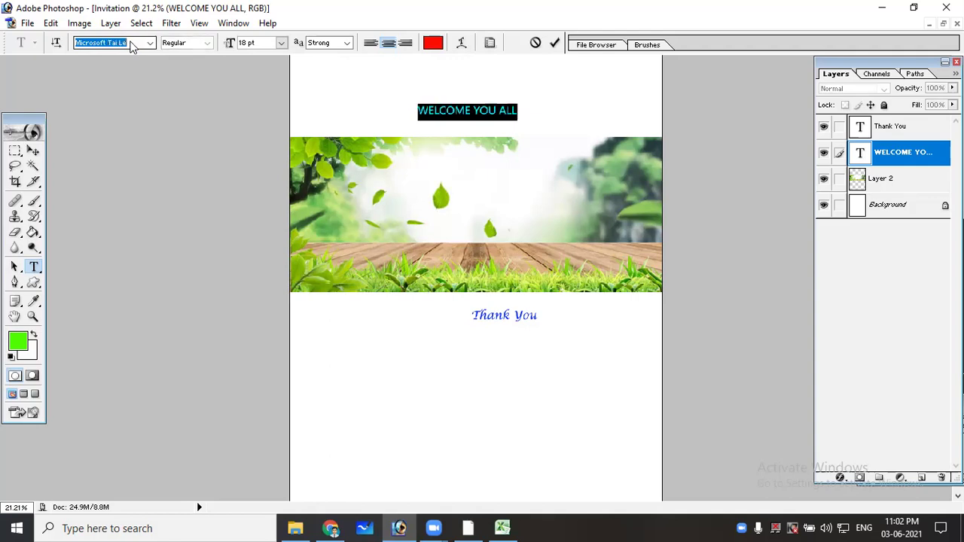
pyautogui.press('Down')
pyautogui.press('Down')
pyautogui.press('Down')
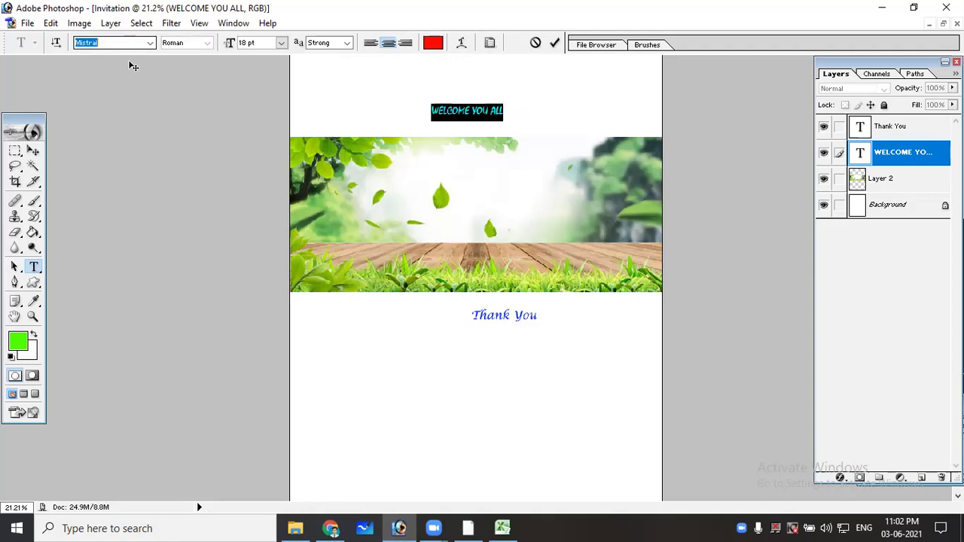
pyautogui.click(151, 43)
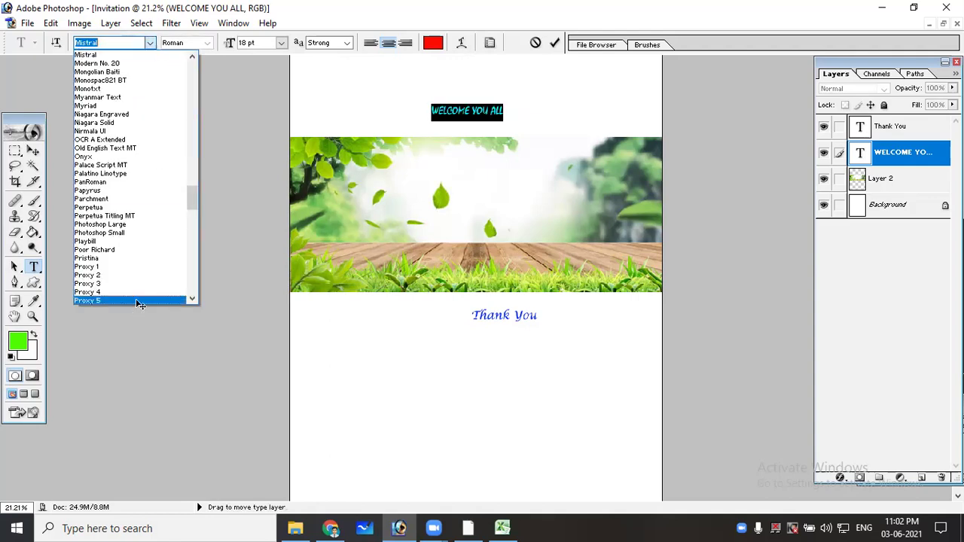
pyautogui.click(121, 208)
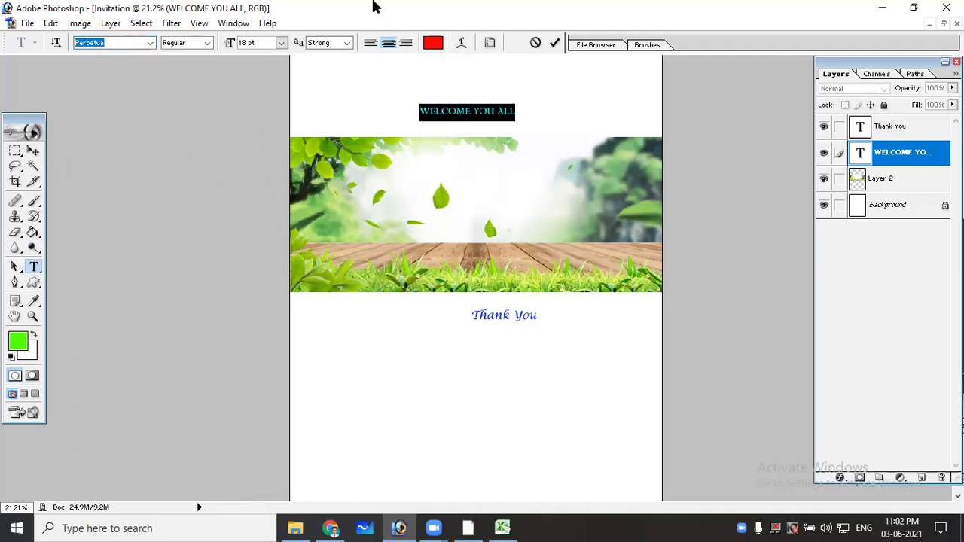
# Set the heading to Bold Italic at 36 pt and commit the edit
pyautogui.click(208, 44)
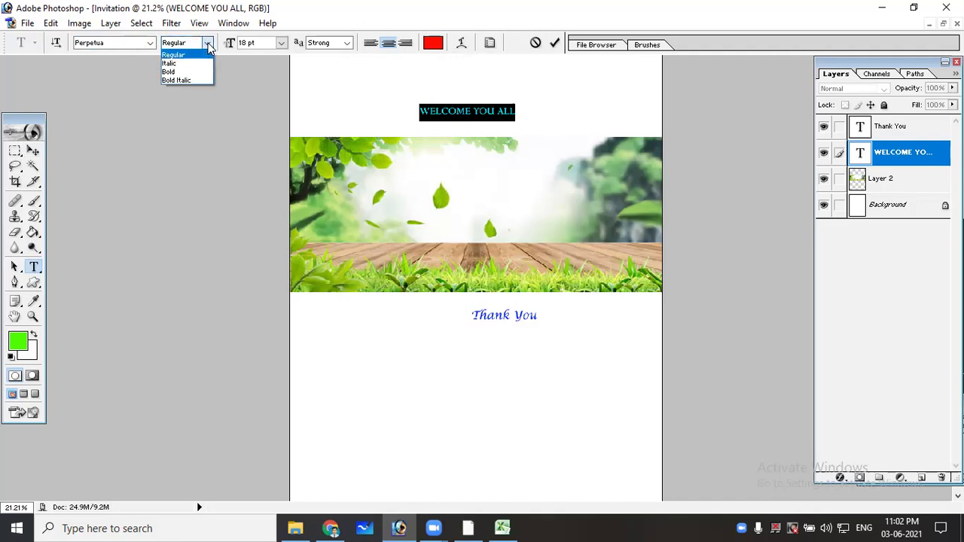
pyautogui.click(195, 63)
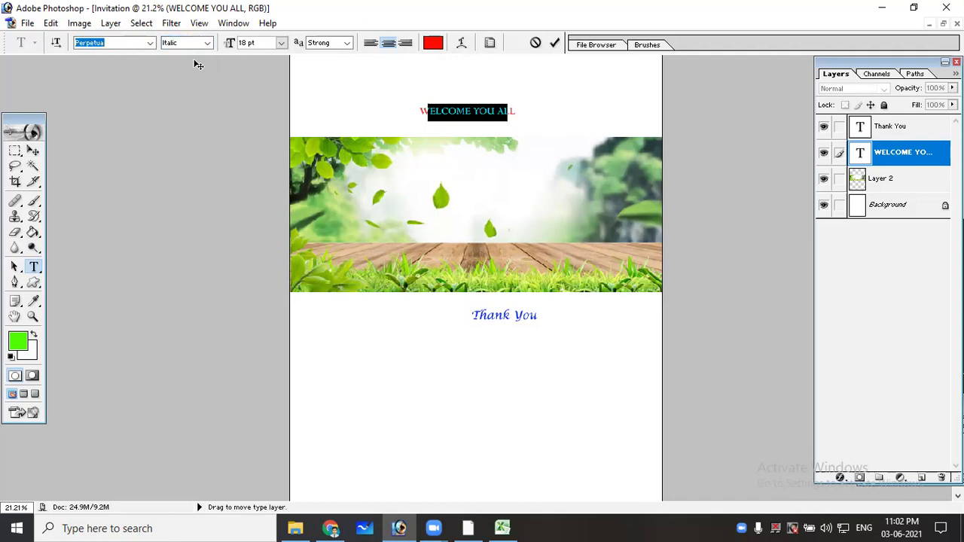
pyautogui.click(208, 43)
pyautogui.click(192, 74)
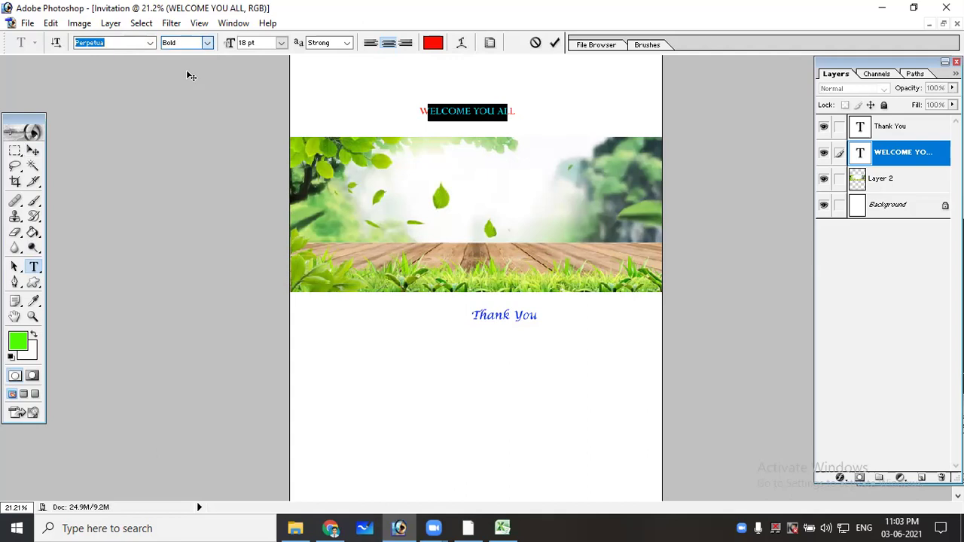
pyautogui.click(188, 81)
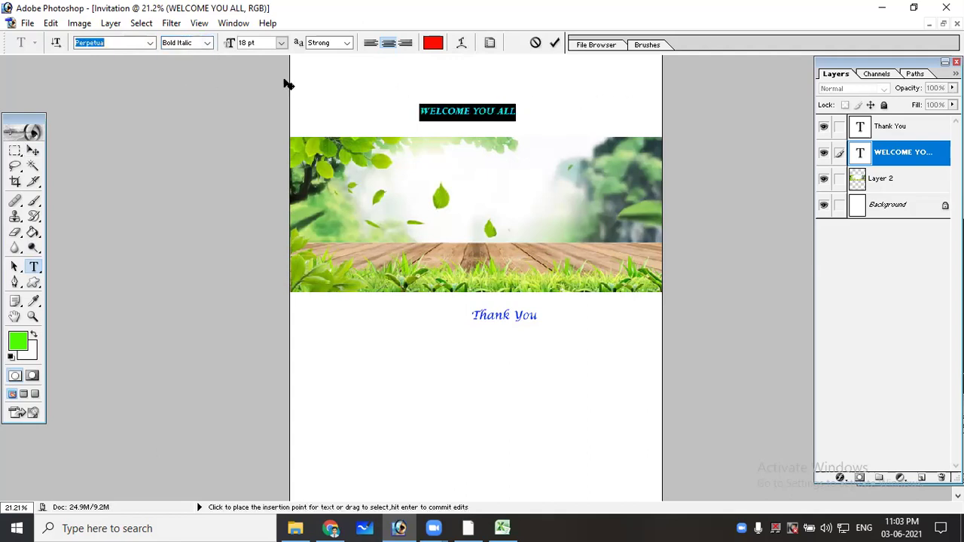
pyautogui.click(281, 43)
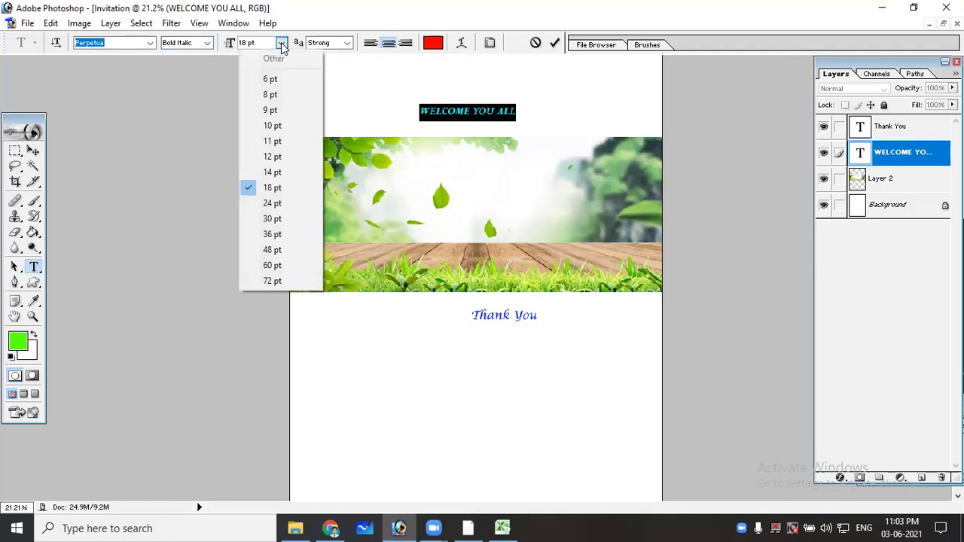
pyautogui.click(274, 219)
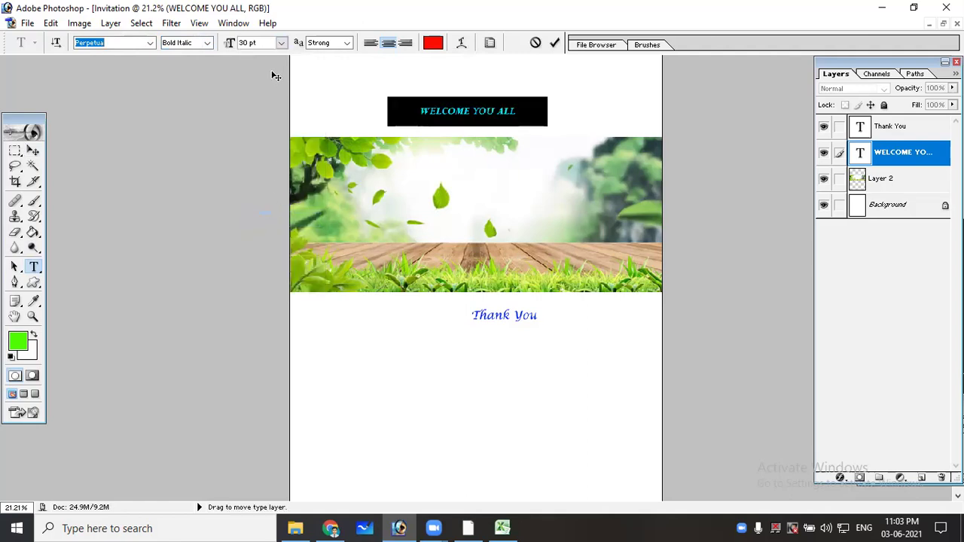
pyautogui.click(281, 43)
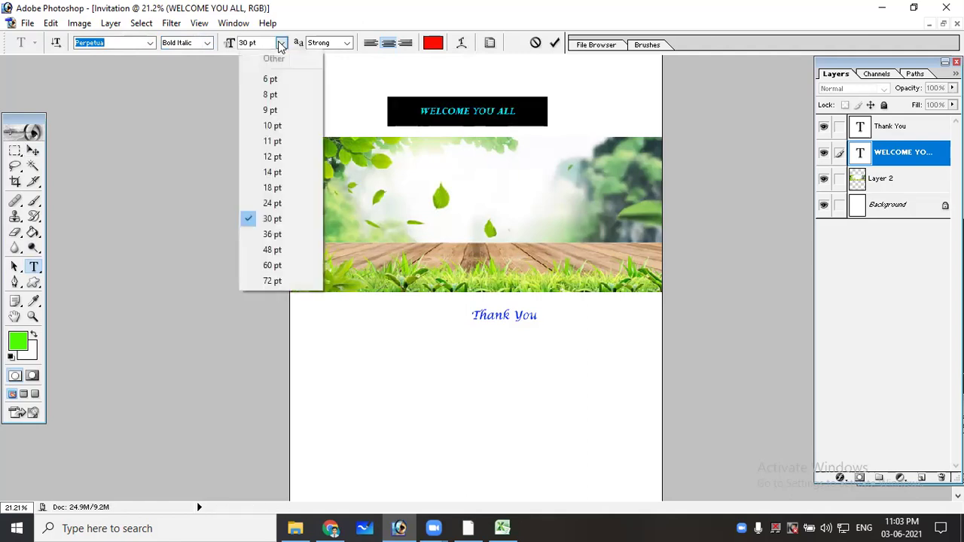
pyautogui.click(275, 238)
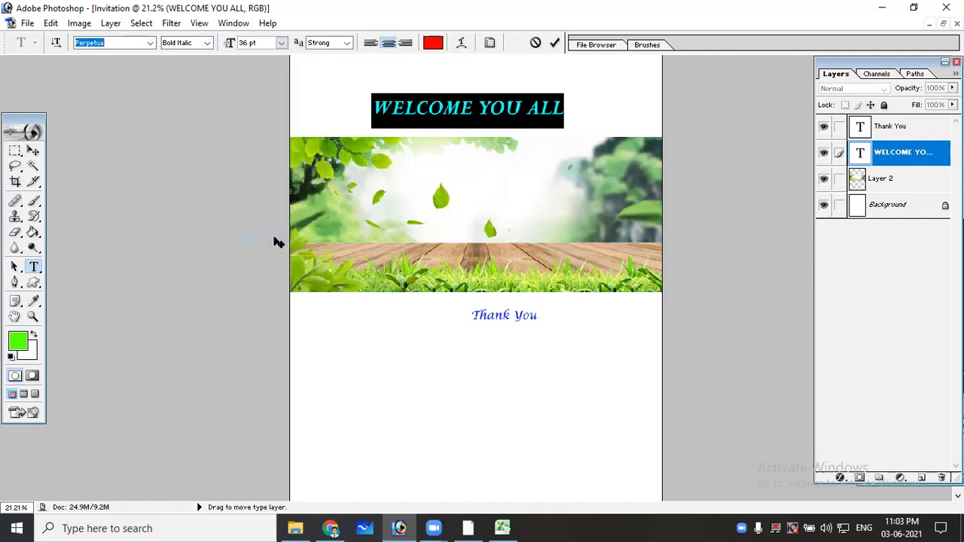
pyautogui.click(32, 150)
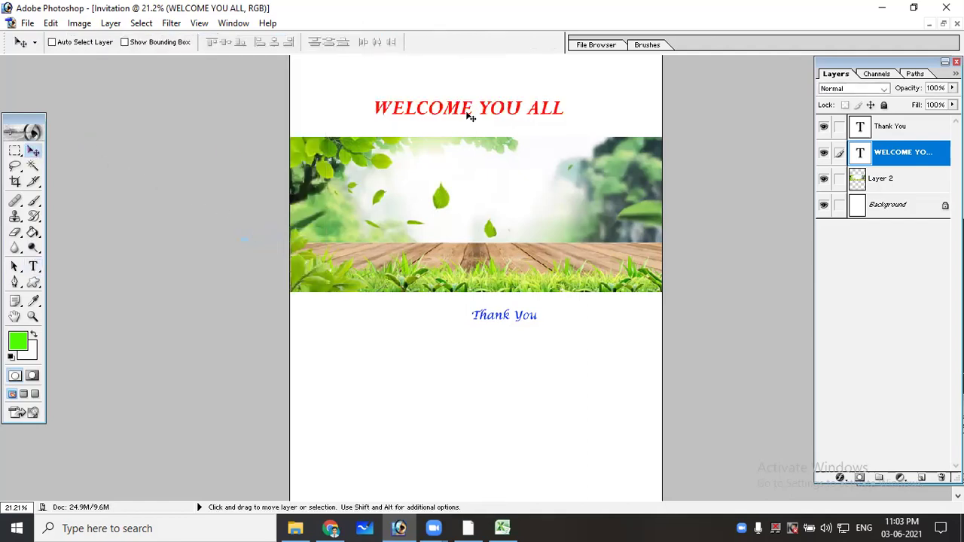
# Zoom in and drag the heading onto the green banner toward its upper right
pyautogui.moveTo(467, 112)
pyautogui.mouseDown()
pyautogui.moveTo(473, 172)
pyautogui.moveTo(478, 164)
pyautogui.mouseUp()
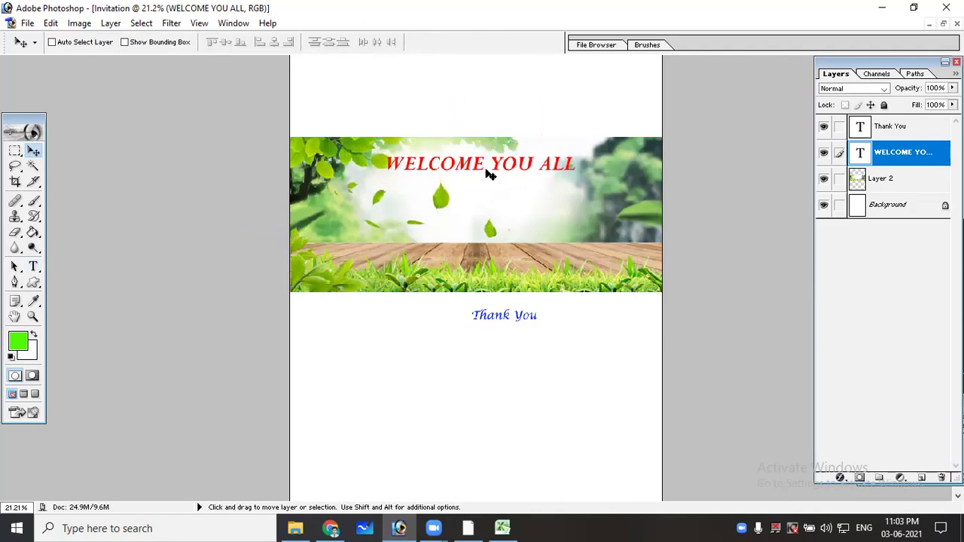
pyautogui.hotkey('ctrl', '+')
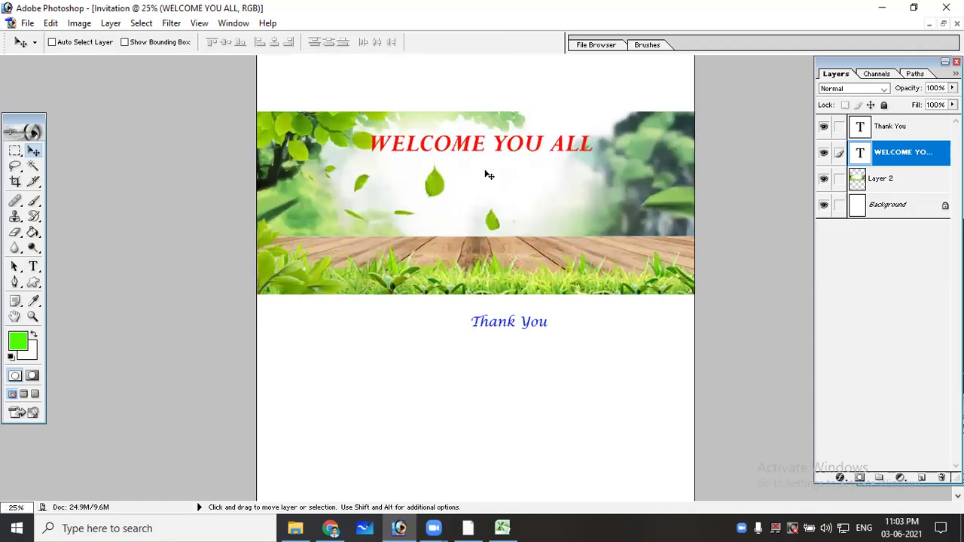
pyautogui.hotkey('ctrl', '+')
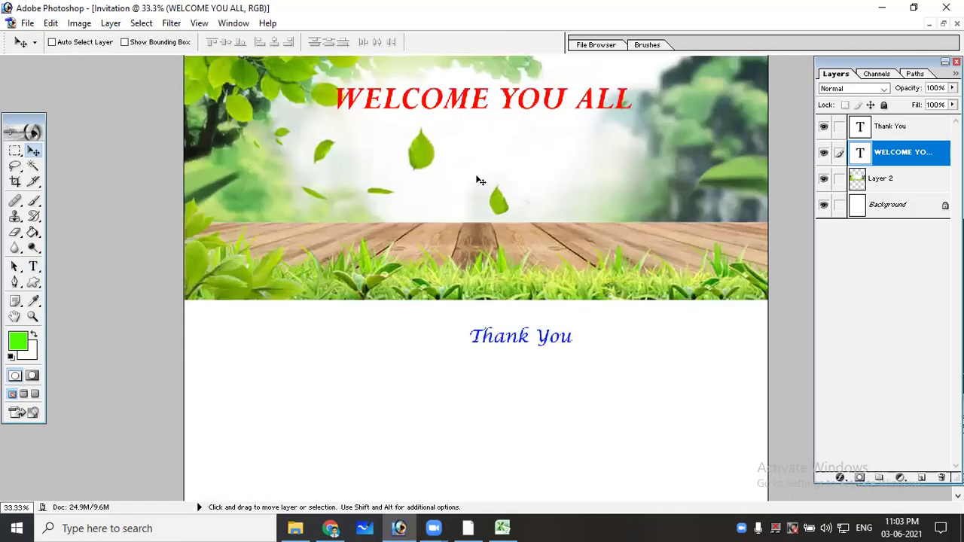
pyautogui.scroll(2, 480, 181)
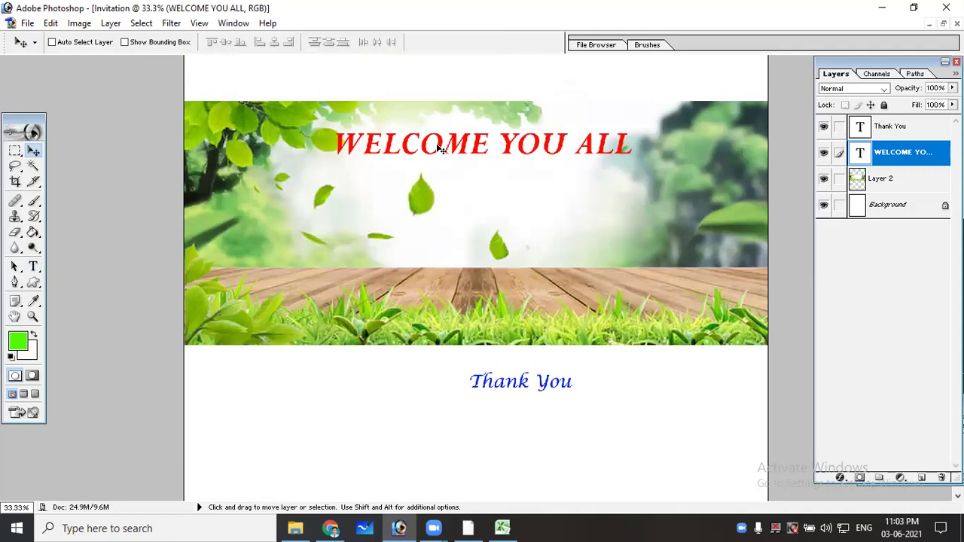
pyautogui.moveTo(444, 150)
pyautogui.mouseDown()
pyautogui.moveTo(450, 136)
pyautogui.moveTo(320, 296)
pyautogui.moveTo(545, 293)
pyautogui.moveTo(566, 280)
pyautogui.moveTo(550, 151)
pyautogui.moveTo(576, 129)
pyautogui.moveTo(561, 130)
pyautogui.mouseUp()
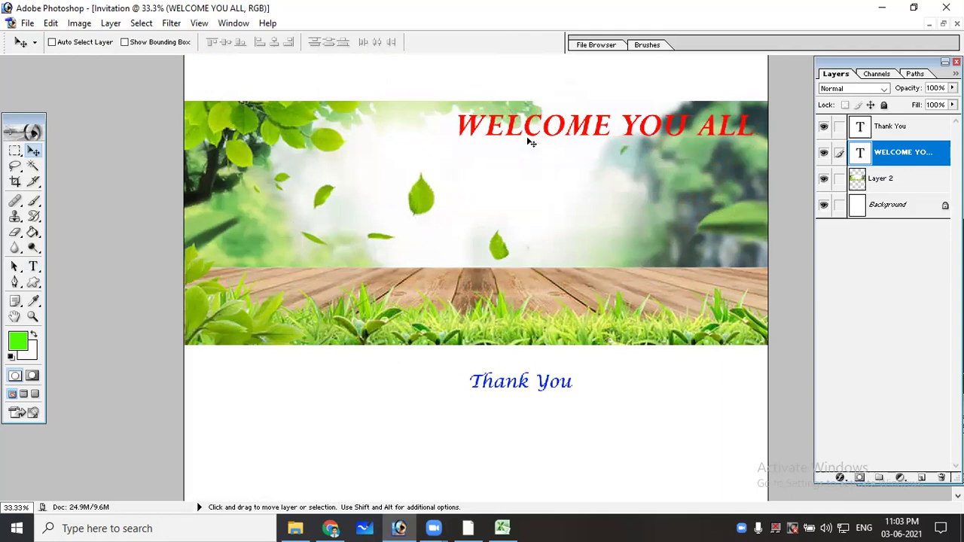
pyautogui.click(33, 266)
pyautogui.moveTo(461, 129)
pyautogui.mouseDown()
pyautogui.moveTo(763, 136)
pyautogui.moveTo(430, 136)
pyautogui.mouseUp()
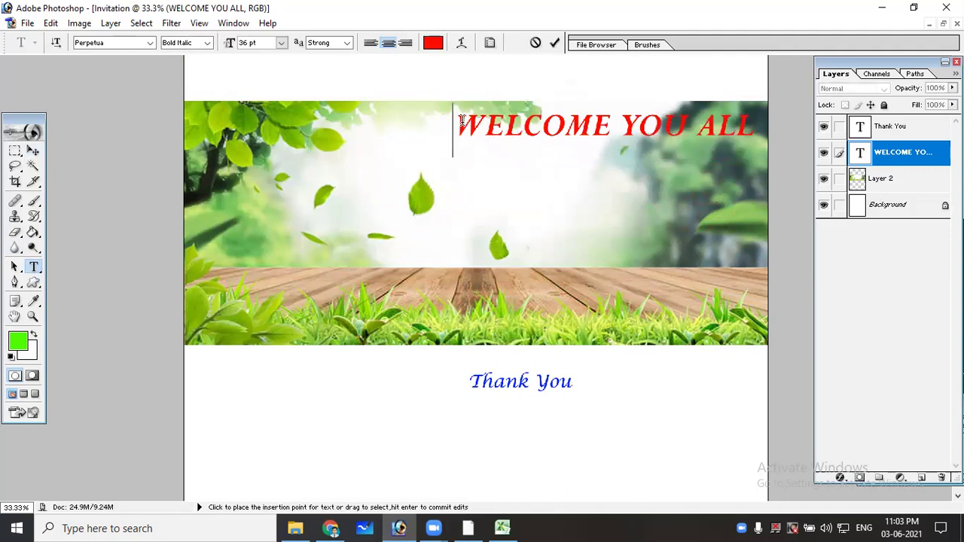
pyautogui.moveTo(455, 130); pyautogui.dragTo(744, 135)
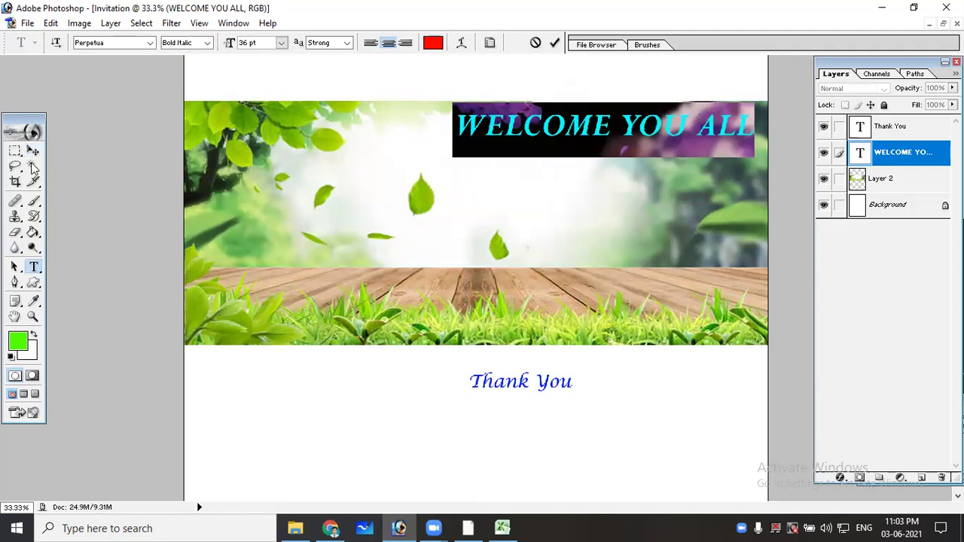
pyautogui.click(34, 151)
# Nudge the banner image layer (Layer 2) slightly up, then shift the heading down and left
pyautogui.click(932, 154)
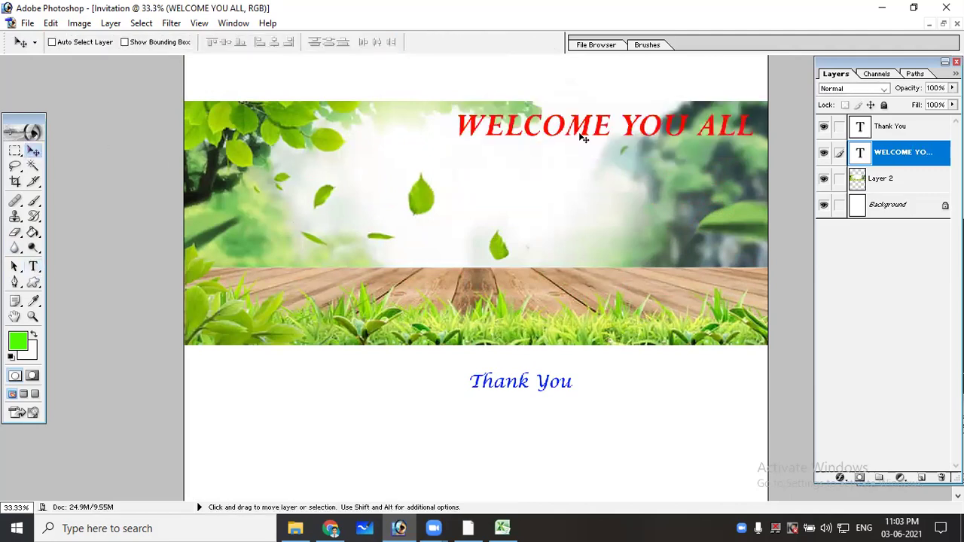
pyautogui.rightClick(483, 233)
pyautogui.rightClick(486, 194)
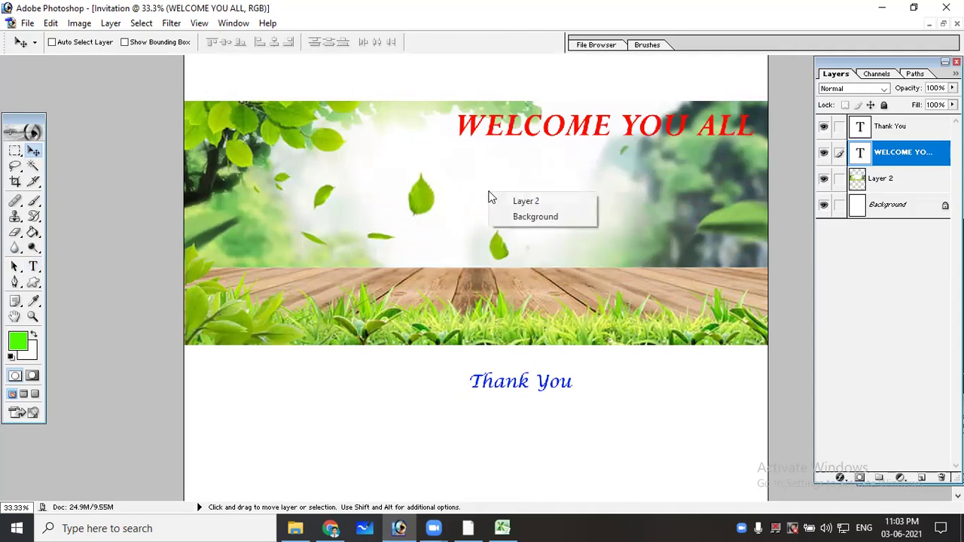
pyautogui.rightClick(450, 184)
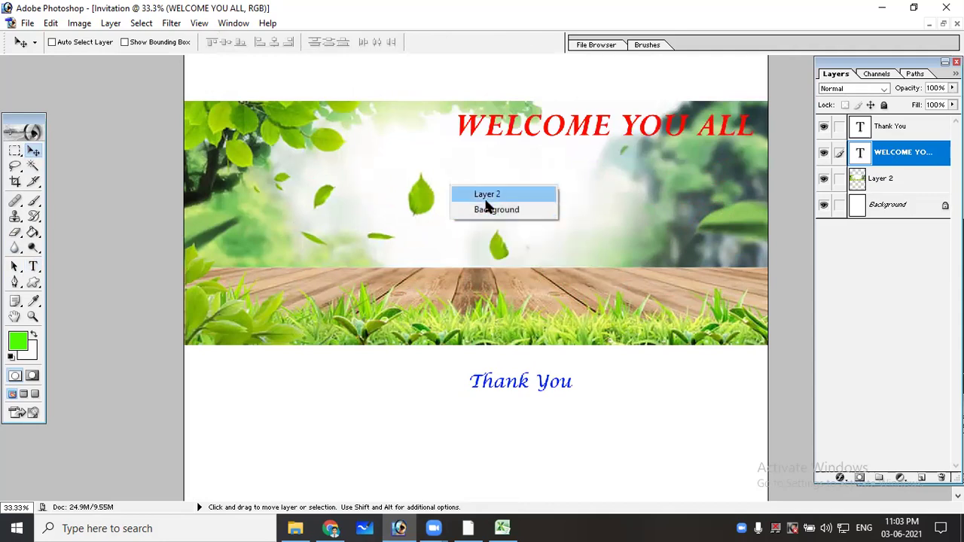
pyautogui.click(486, 194)
pyautogui.moveTo(482, 237)
pyautogui.mouseDown()
pyautogui.moveTo(471, 230)
pyautogui.moveTo(482, 231)
pyautogui.mouseUp()
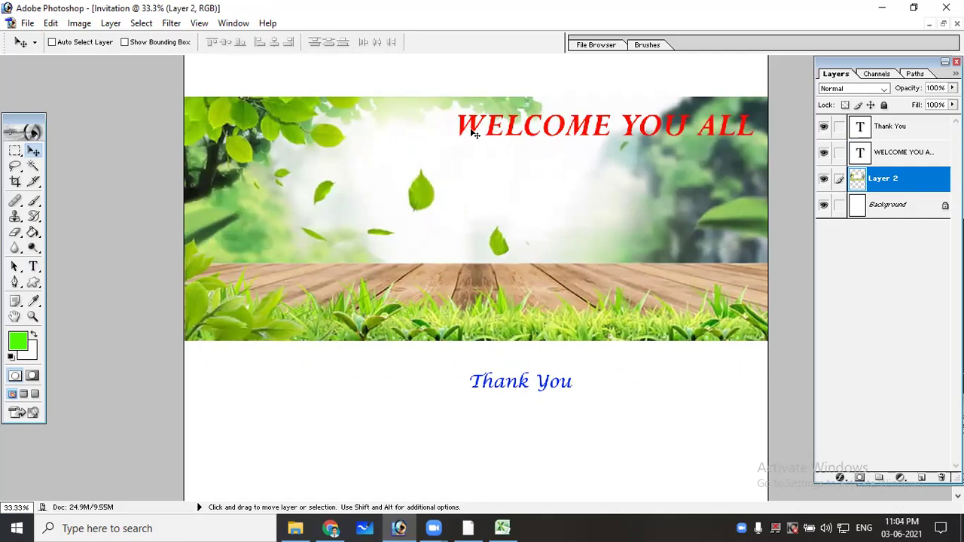
pyautogui.rightClick(475, 133)
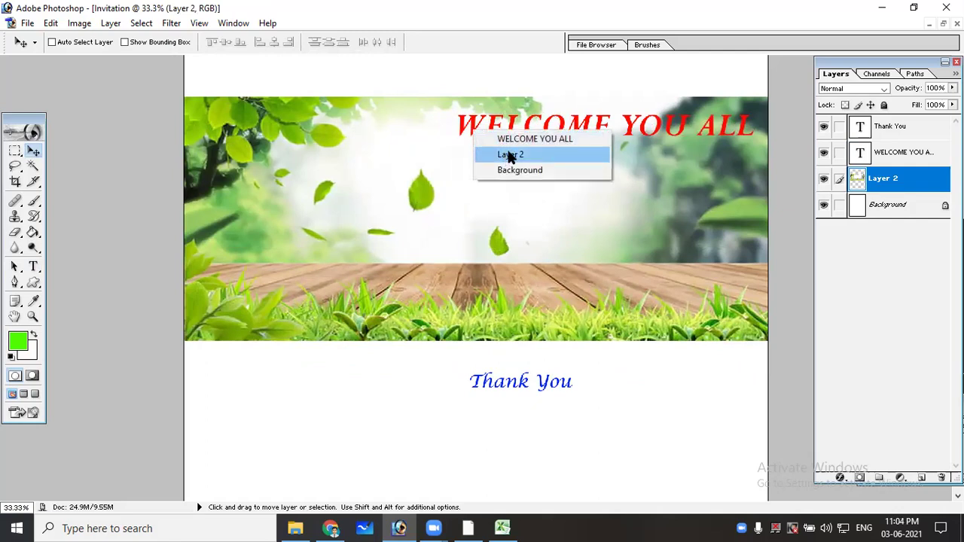
pyautogui.click(512, 144)
pyautogui.moveTo(513, 130); pyautogui.dragTo(492, 149)
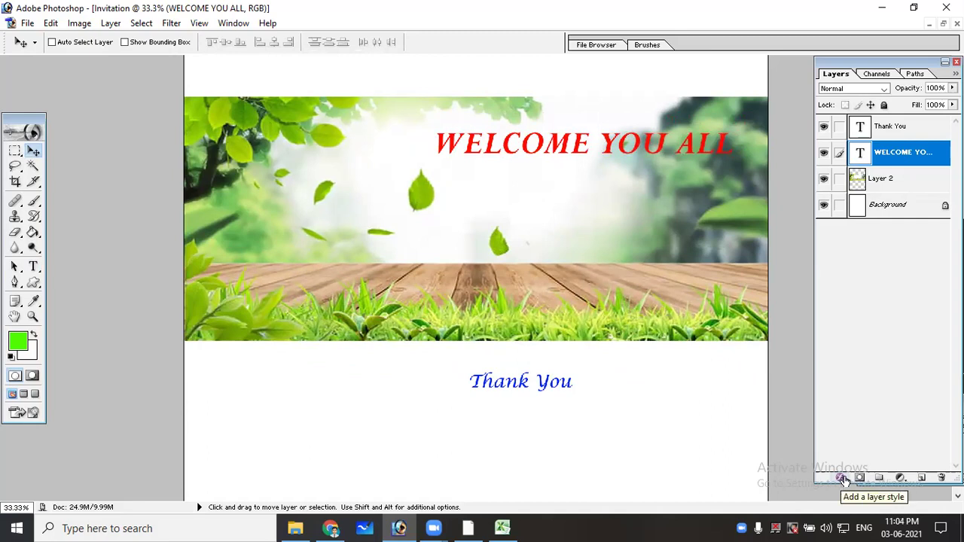
# Open Layer Style with Drop Shadow for the WELCOME YOU ALL heading
pyautogui.click(111, 24)
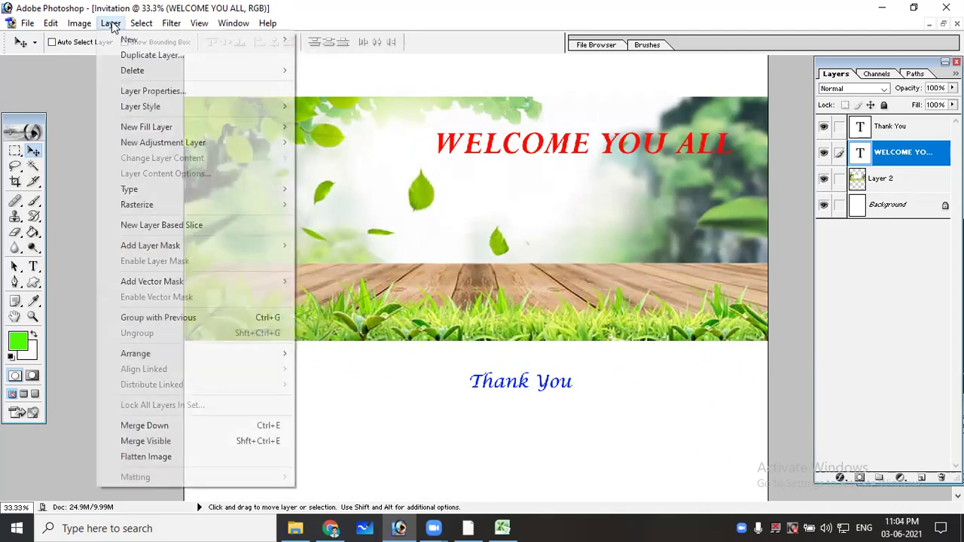
pyautogui.moveTo(141, 106)
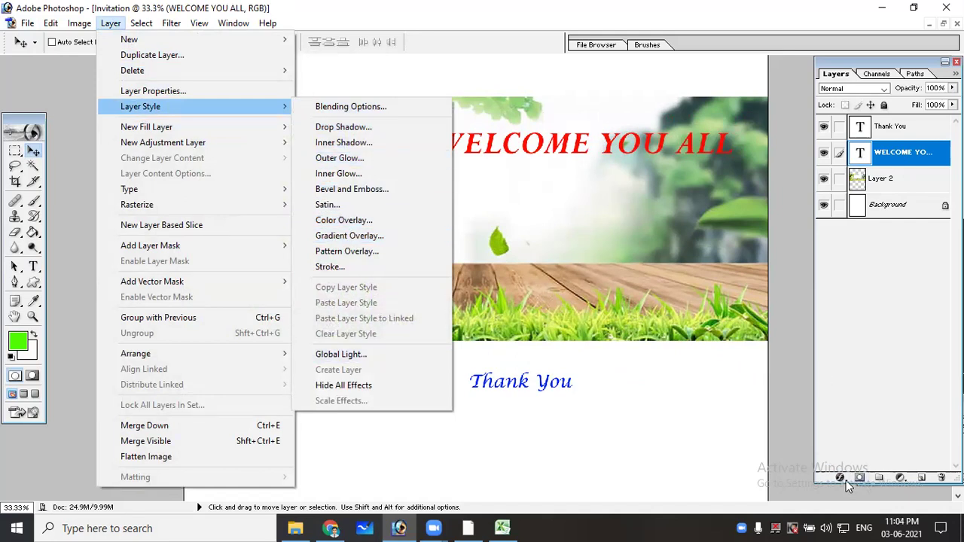
pyautogui.click(657, 397)
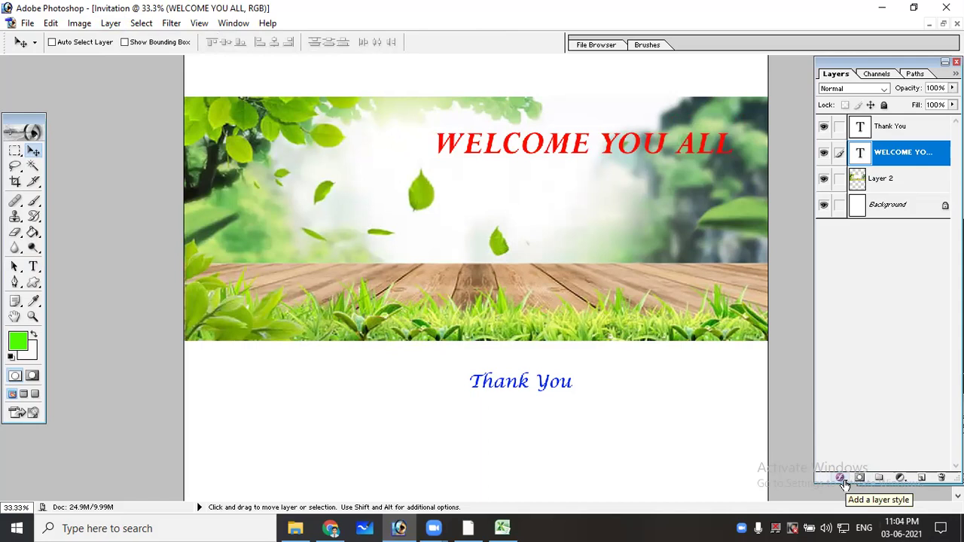
pyautogui.click(110, 23)
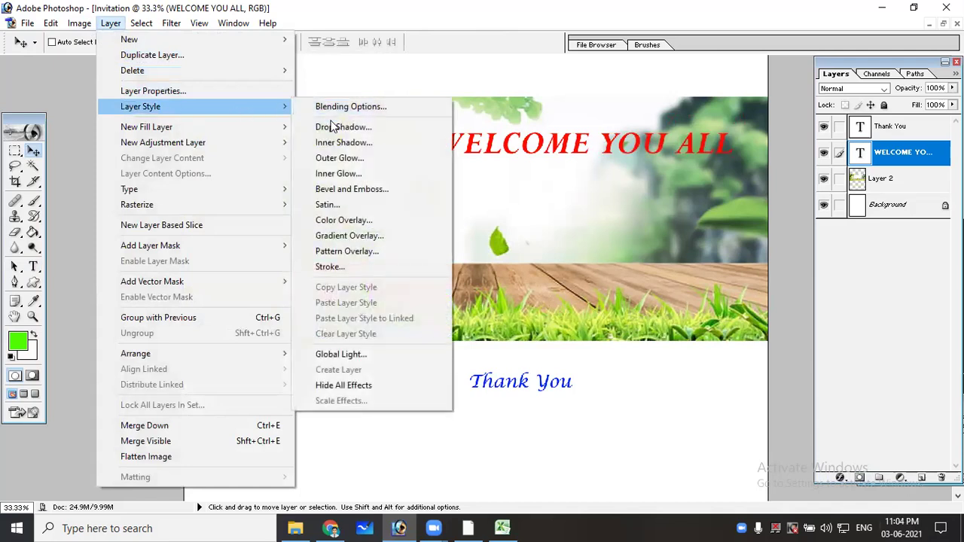
pyautogui.click(336, 128)
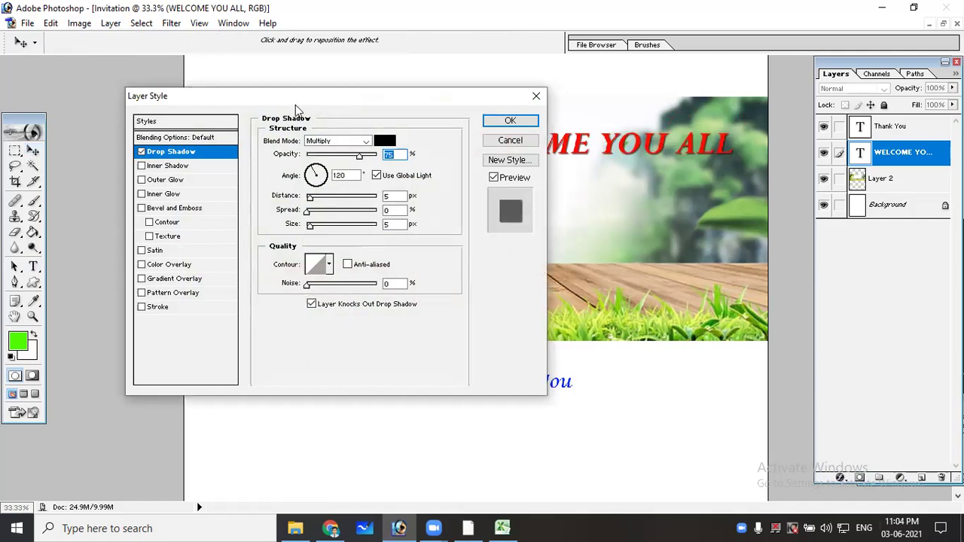
# Move the Layer Style dialog off the banner and toggle the drop shadow to compare
pyautogui.moveTo(296, 109); pyautogui.dragTo(648, 197)
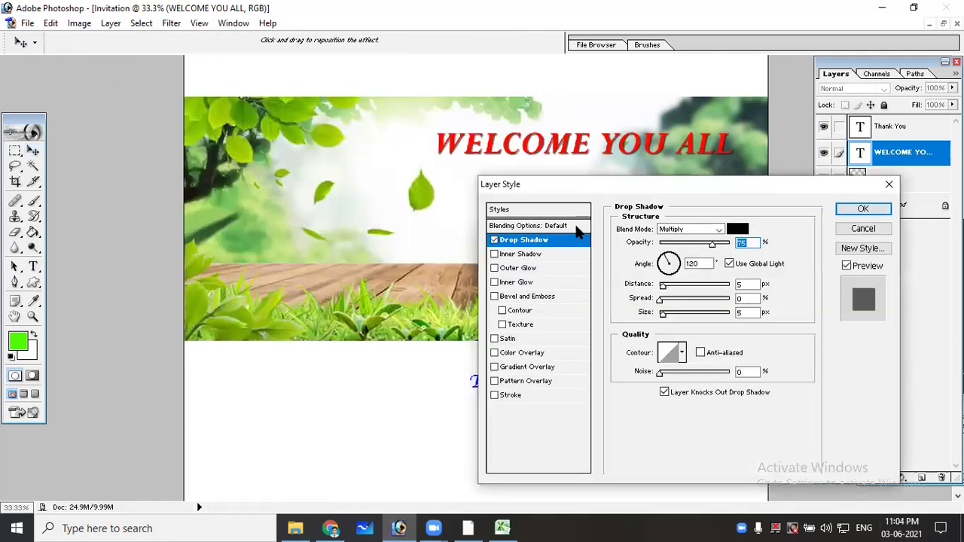
pyautogui.click(495, 241)
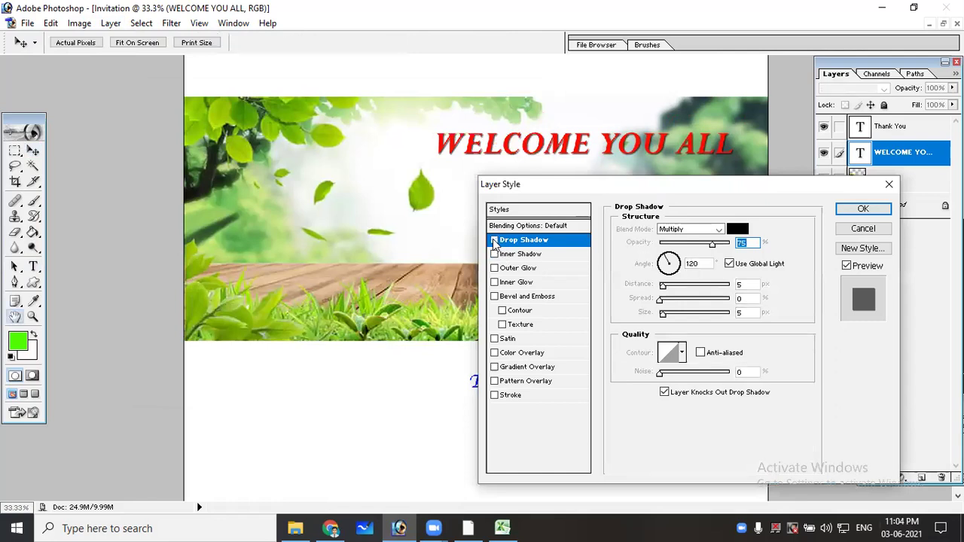
pyautogui.click(495, 241)
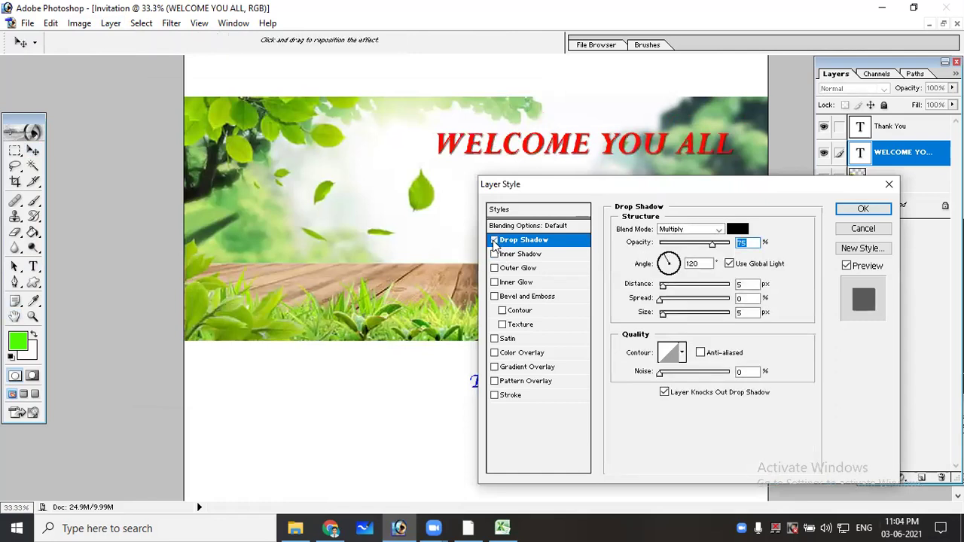
pyautogui.click(495, 241)
pyautogui.click(494, 241)
# Set the drop shadow to about 99% opacity with a small distance under the text
pyautogui.moveTo(714, 244); pyautogui.dragTo(730, 243)
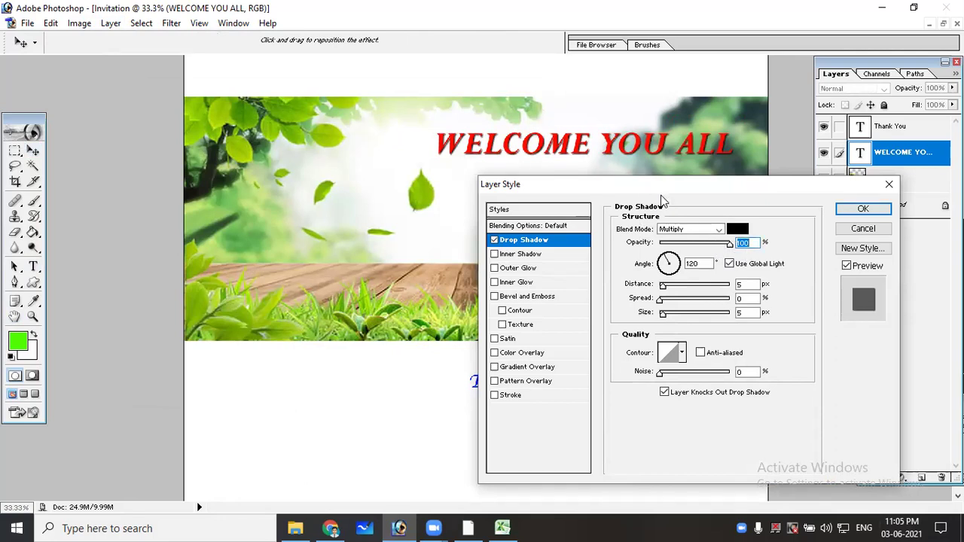
pyautogui.moveTo(729, 244); pyautogui.dragTo(674, 253)
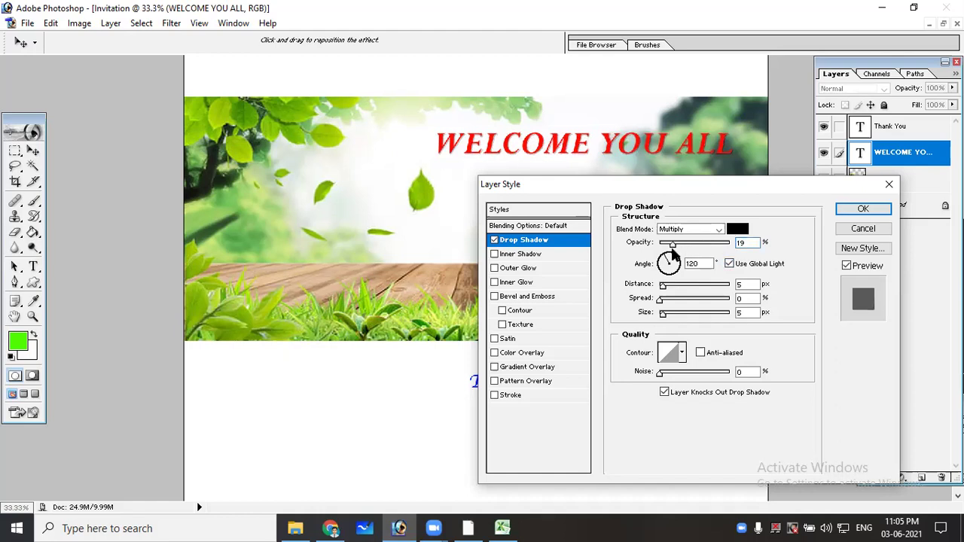
pyautogui.moveTo(674, 246); pyautogui.dragTo(728, 243)
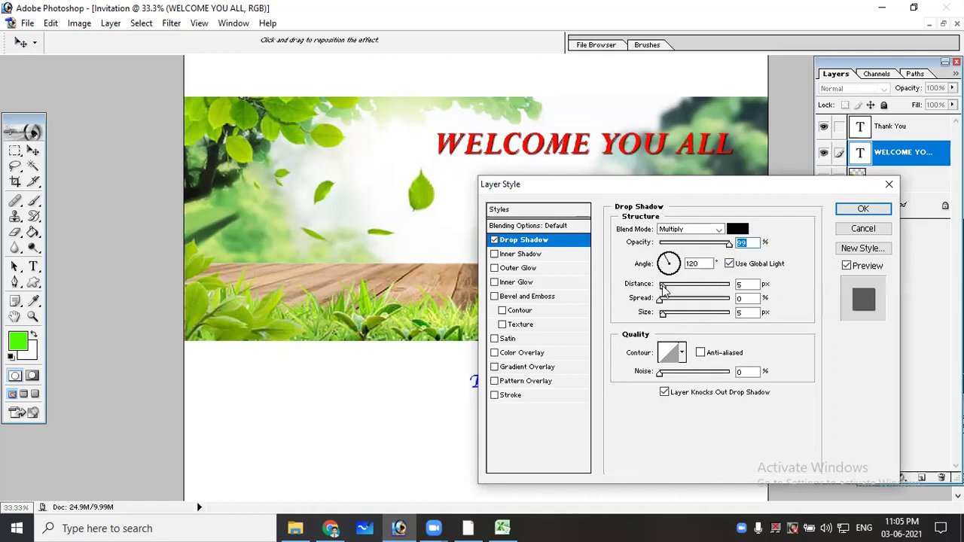
pyautogui.moveTo(662, 288)
pyautogui.mouseDown()
pyautogui.moveTo(709, 288)
pyautogui.moveTo(686, 290)
pyautogui.mouseUp()
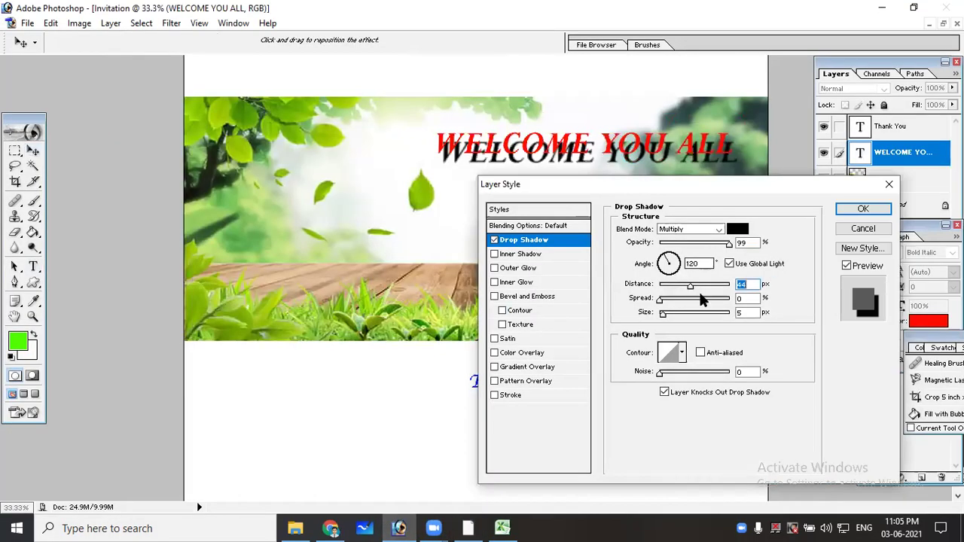
pyautogui.moveTo(689, 287); pyautogui.dragTo(665, 295)
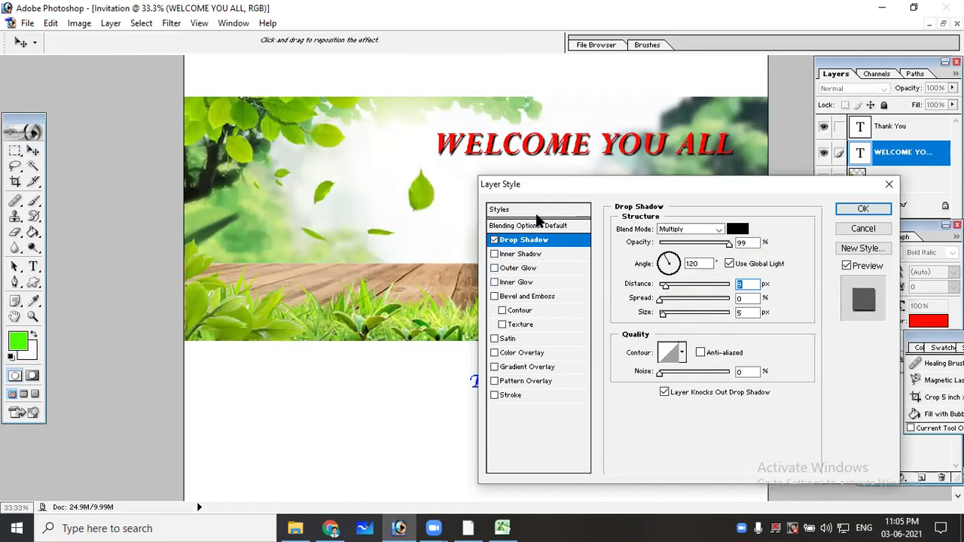
# Try Inner Glow, Bevel and Emboss and Satin on the heading, then remove them
pyautogui.click(514, 283)
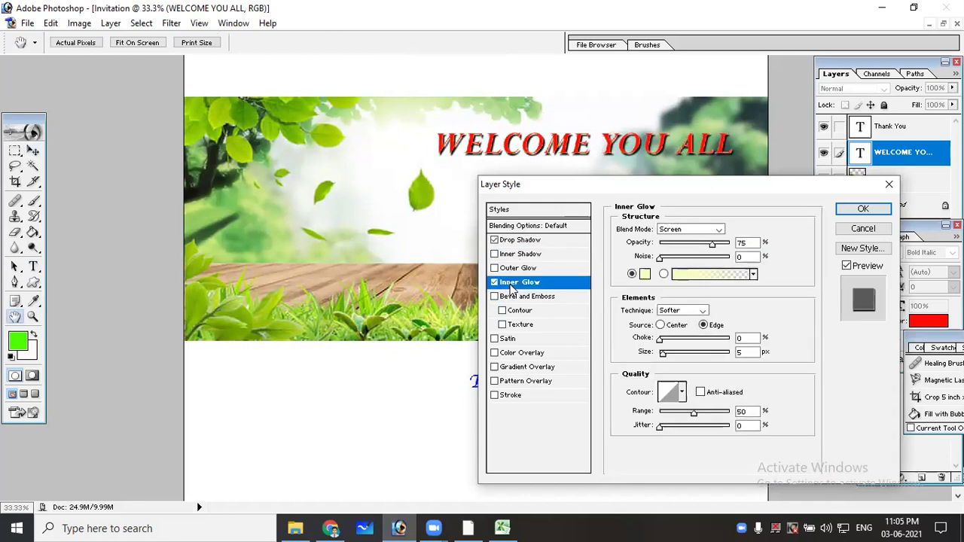
pyautogui.click(507, 298)
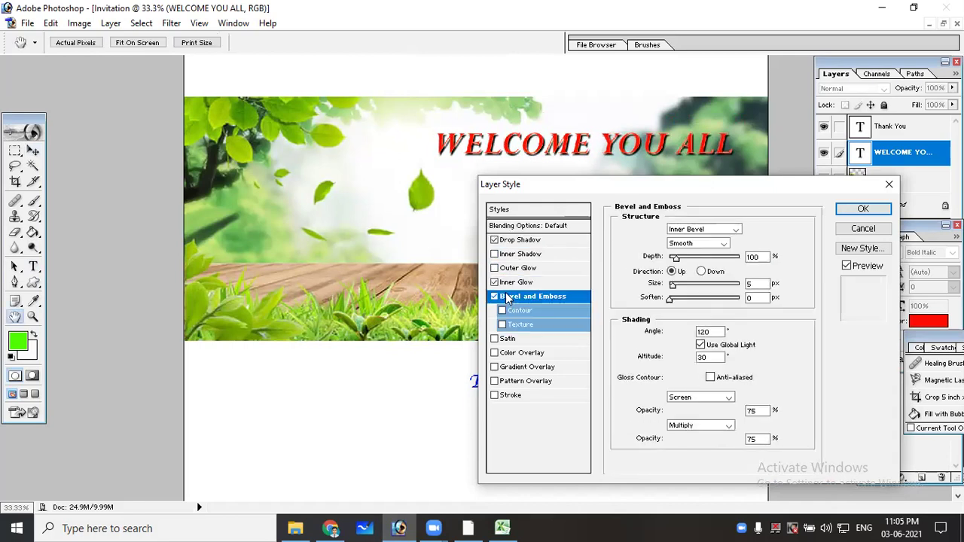
pyautogui.click(510, 339)
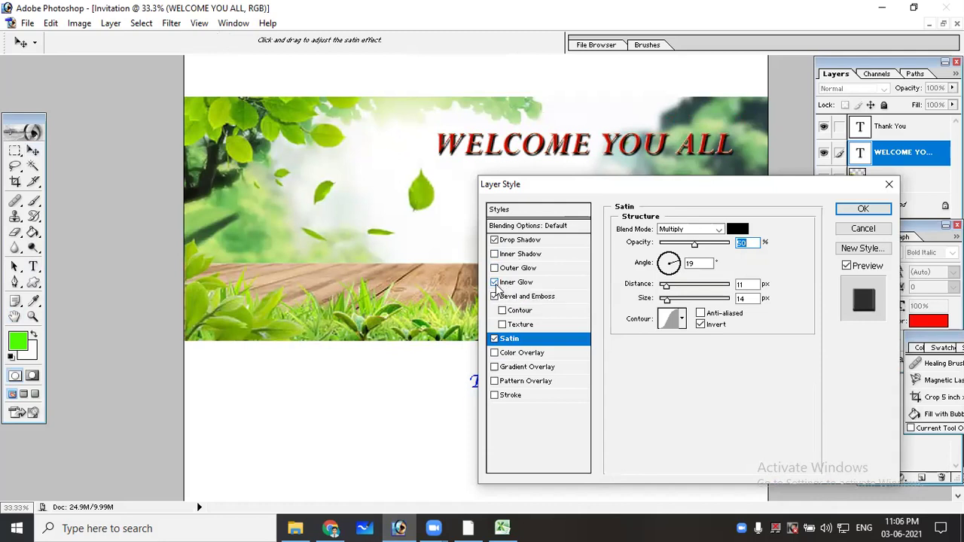
pyautogui.click(494, 283)
pyautogui.click(497, 297)
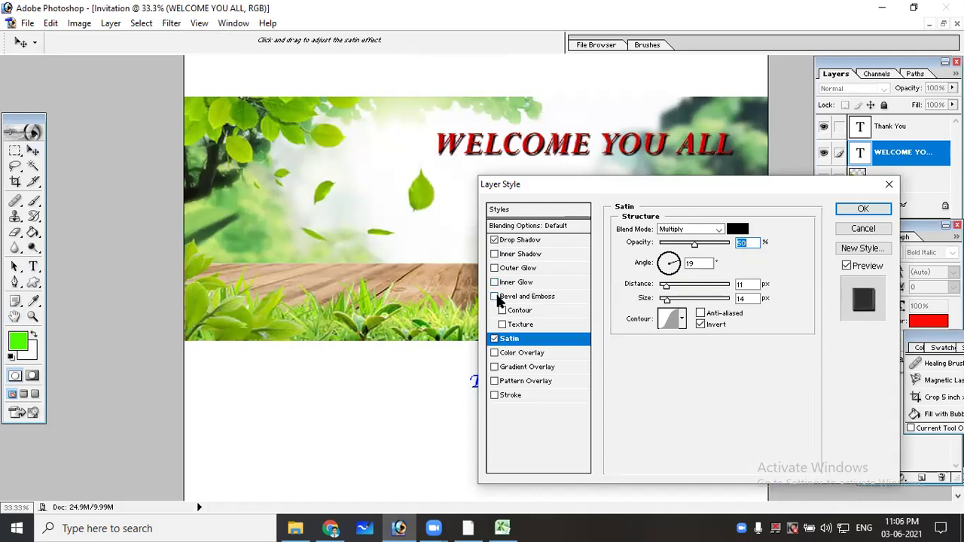
pyautogui.click(494, 339)
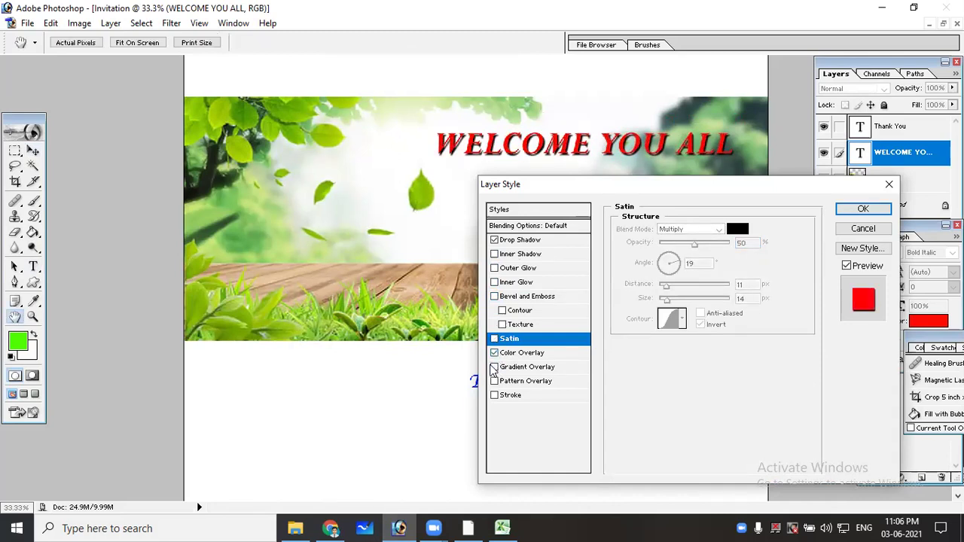
# Try gradient and pattern overlays, then turn off every effect including the drop shadow
pyautogui.click(494, 353)
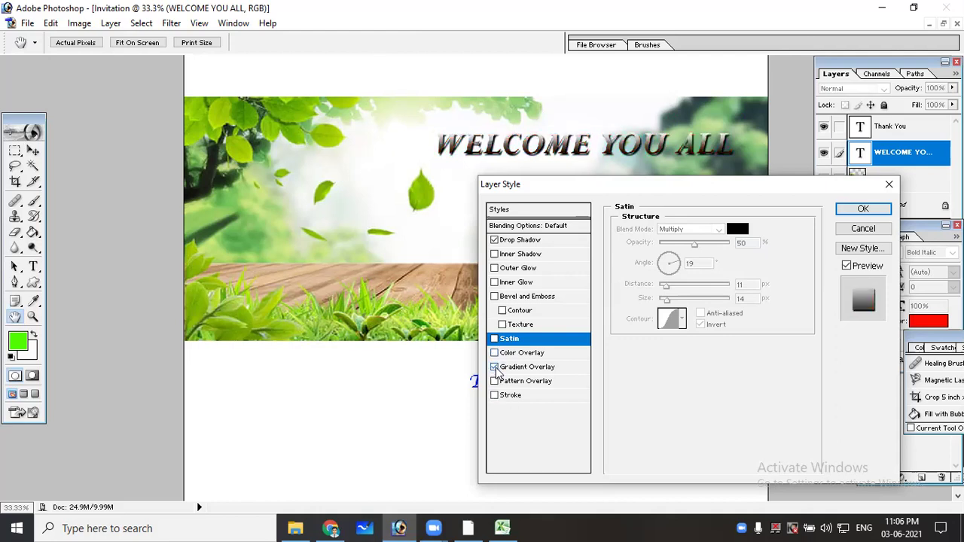
pyautogui.click(494, 366)
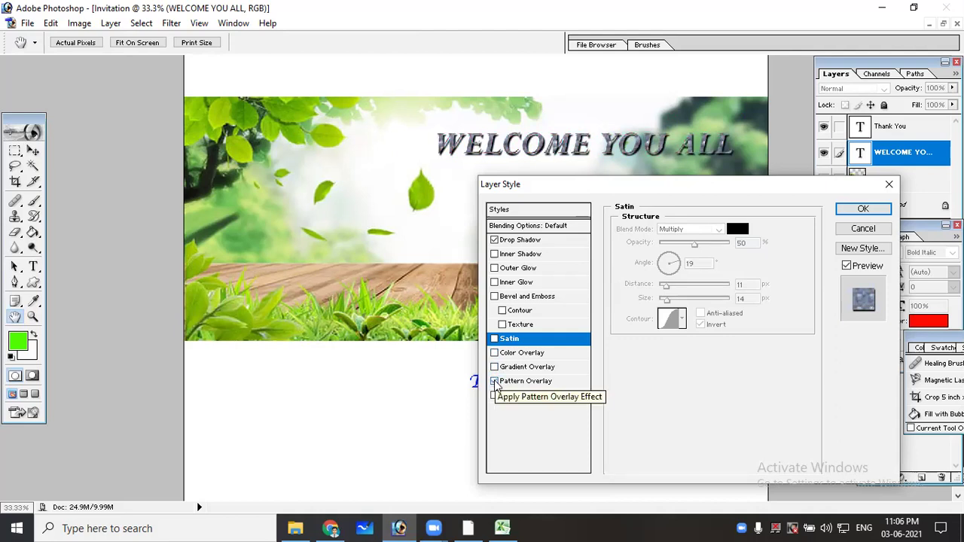
pyautogui.click(494, 381)
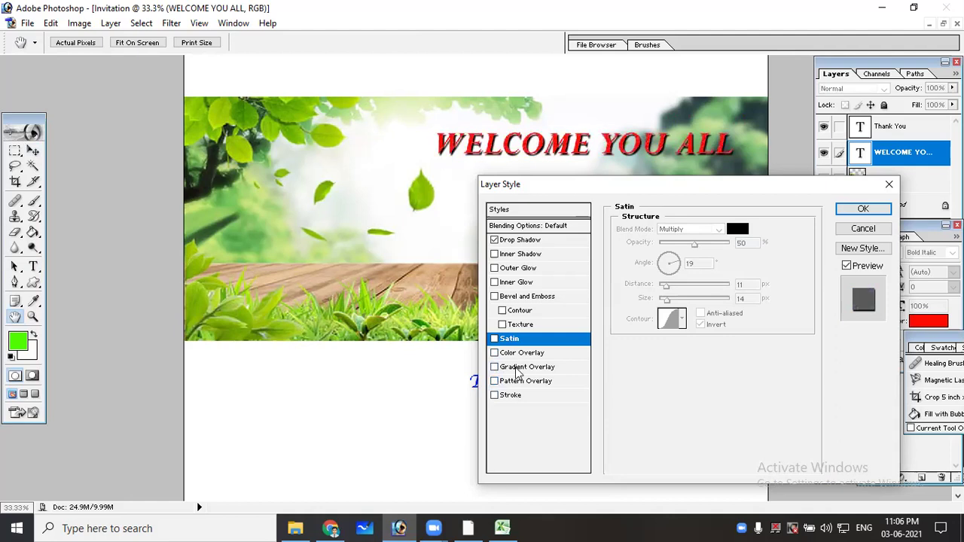
pyautogui.click(494, 240)
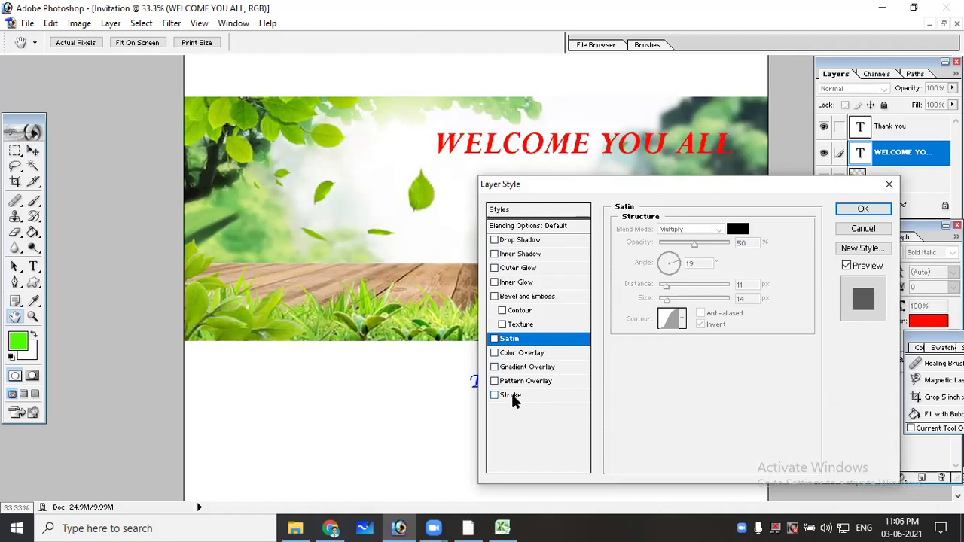
# Add an 18 px yellow (FFDE00) stroke outline around the heading
pyautogui.click(512, 395)
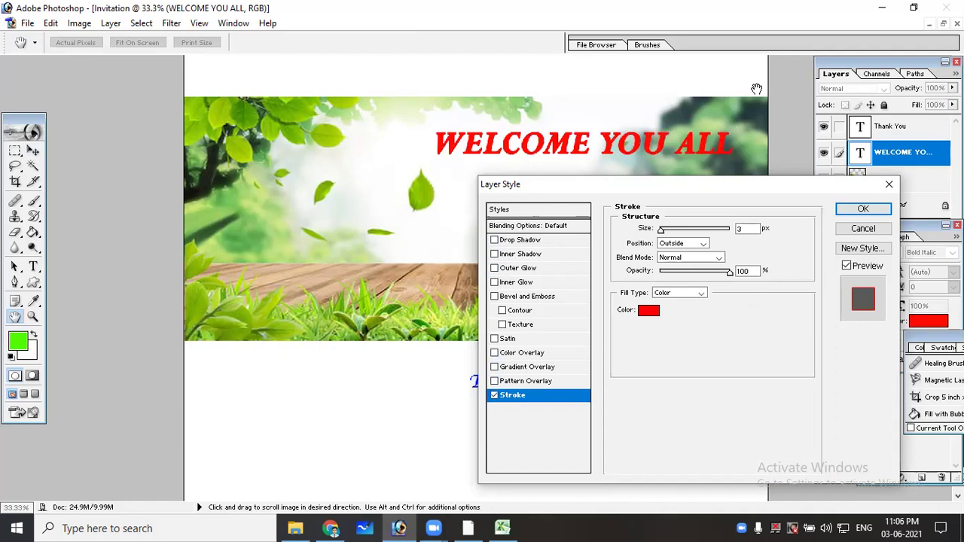
pyautogui.click(647, 311)
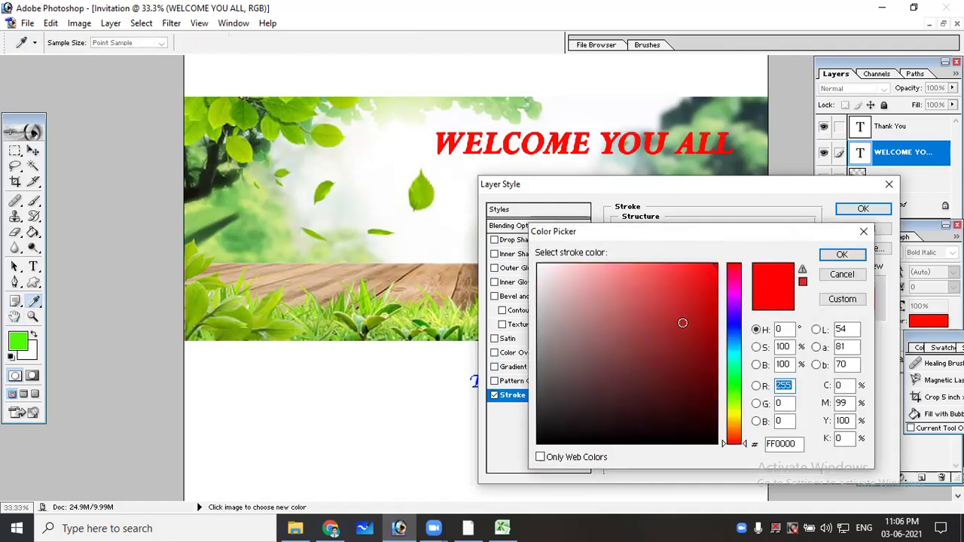
pyautogui.click(734, 329)
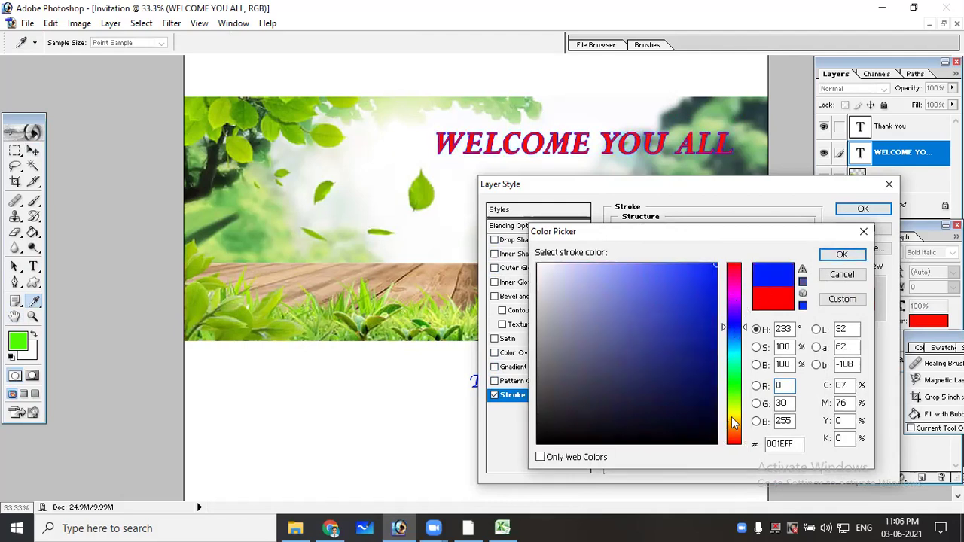
pyautogui.click(734, 420)
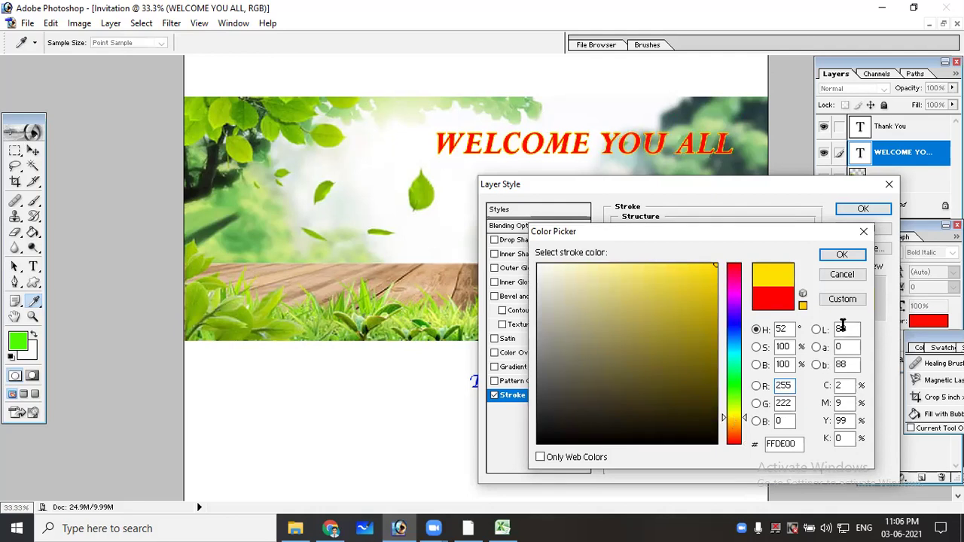
pyautogui.click(841, 255)
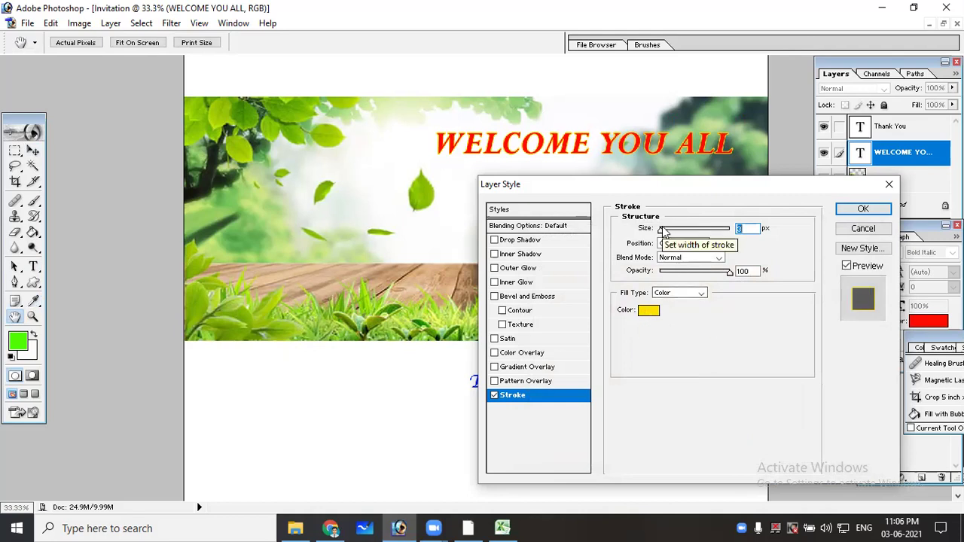
pyautogui.moveTo(662, 229); pyautogui.dragTo(668, 230)
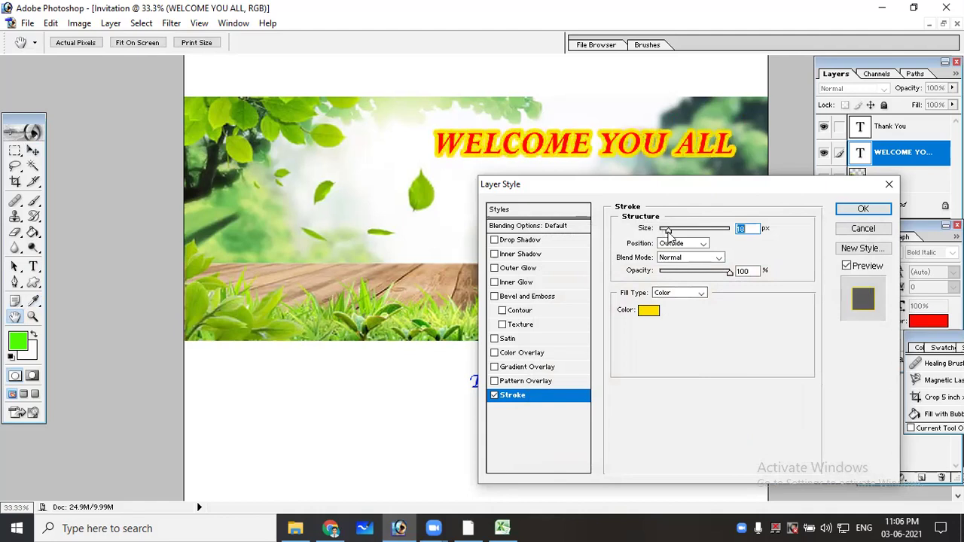
pyautogui.press('Return')
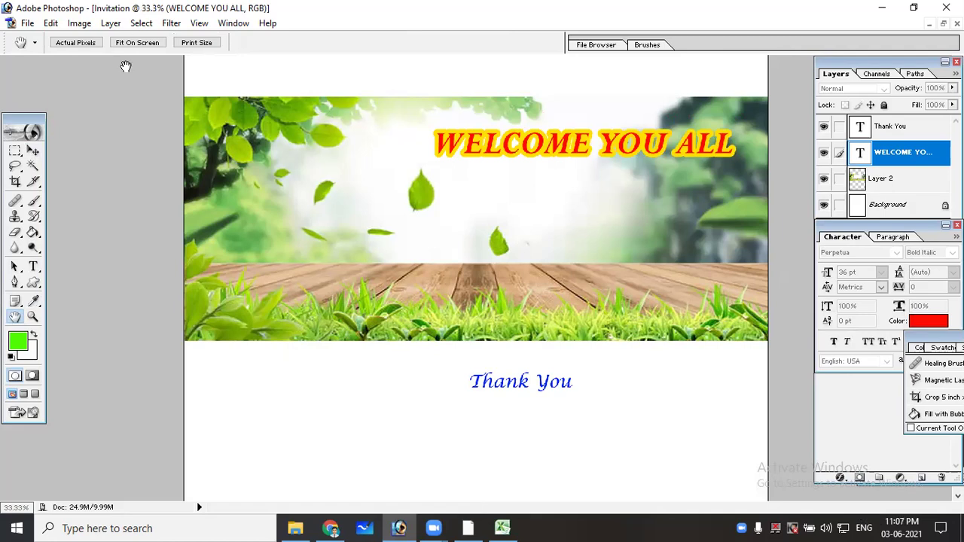
pyautogui.click(112, 29)
pyautogui.click(462, 235)
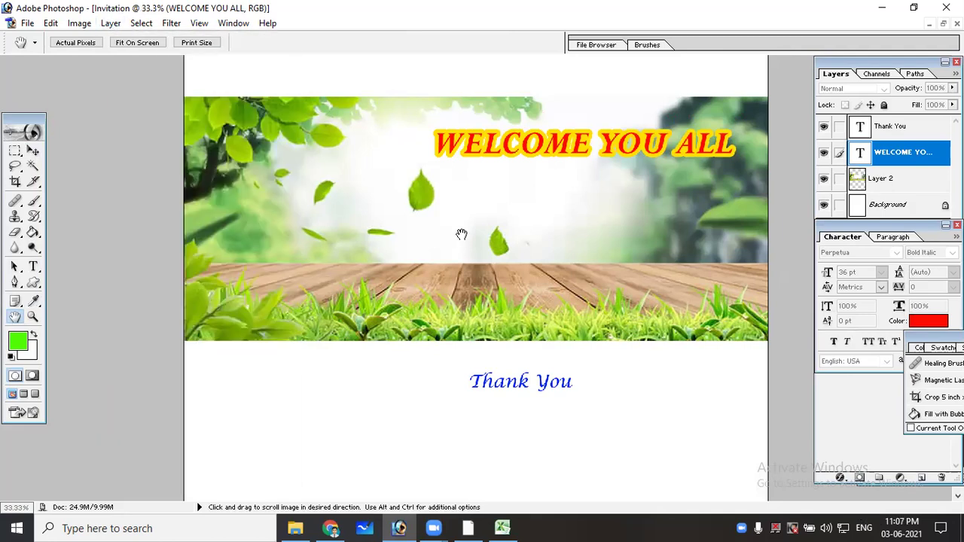
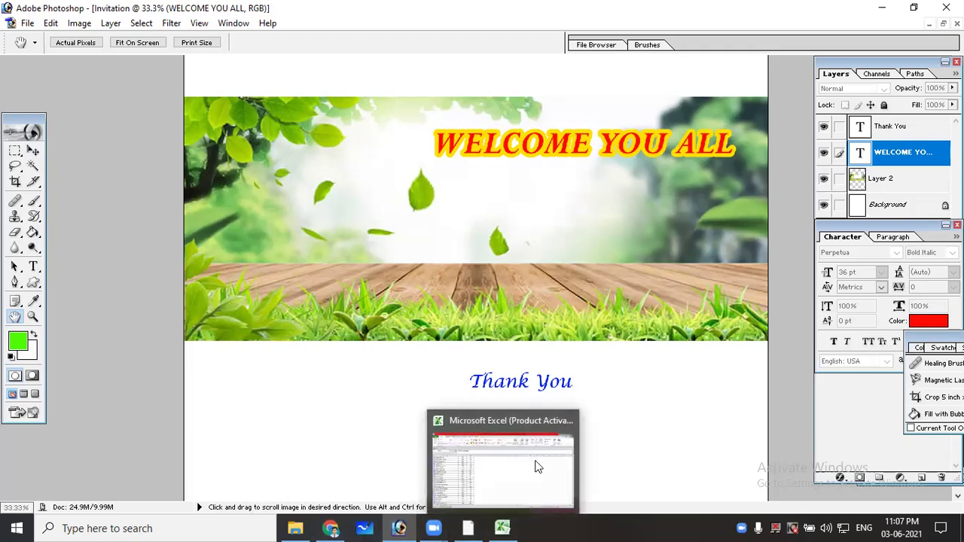
# Quit Excel without saving, then set the title's yellow stroke to 13 px with lower opacity
pyautogui.click(568, 420)
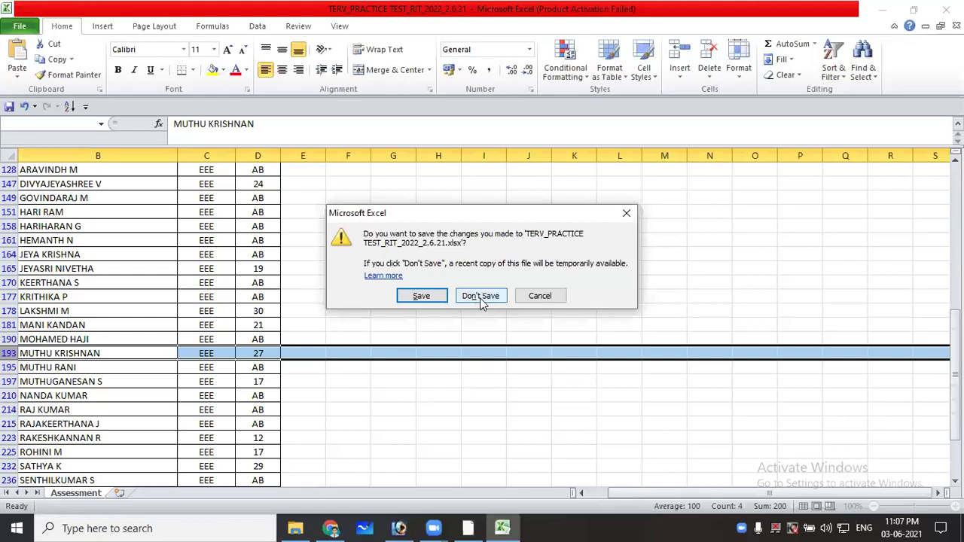
pyautogui.click(482, 296)
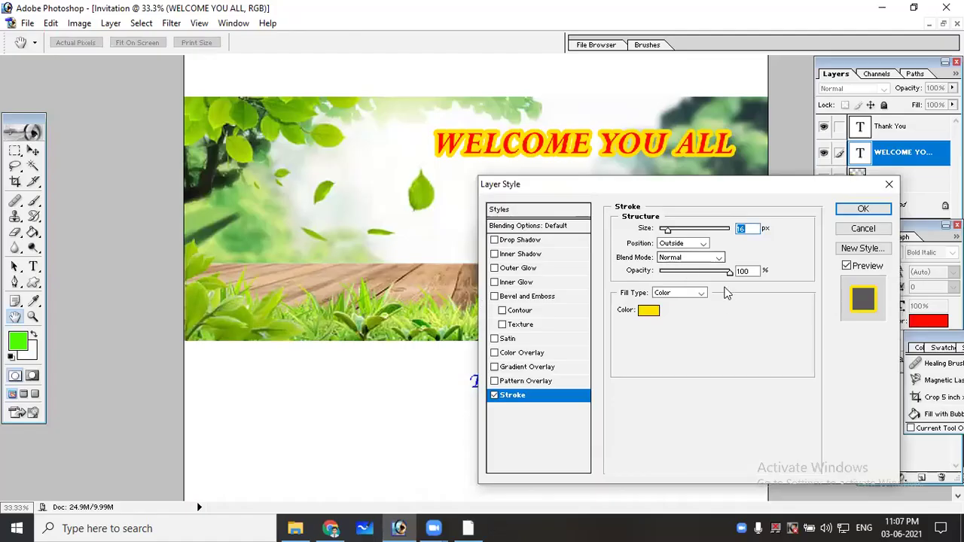
pyautogui.moveTo(667, 229); pyautogui.dragTo(665, 235)
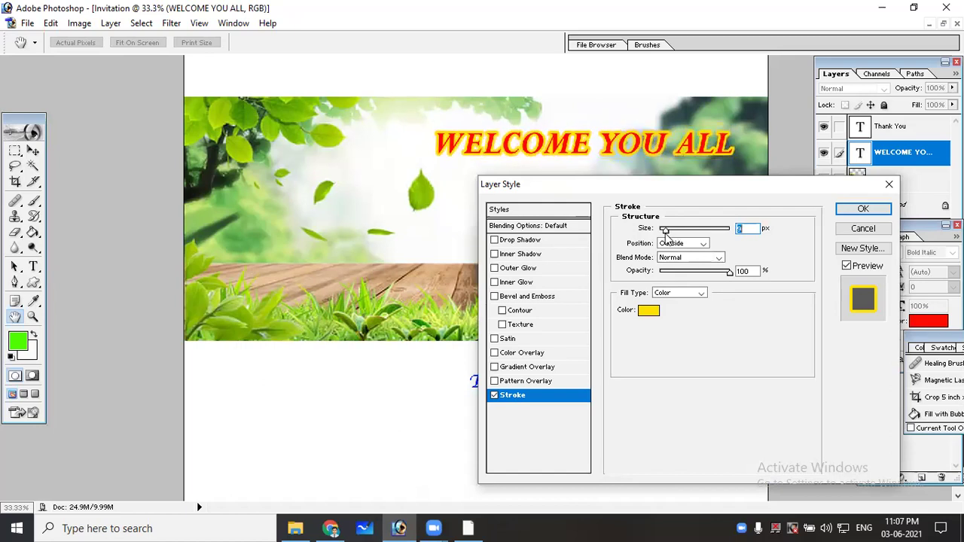
pyautogui.moveTo(665, 232); pyautogui.dragTo(668, 230)
pyautogui.moveTo(729, 278)
pyautogui.mouseDown()
pyautogui.moveTo(688, 275)
pyautogui.moveTo(725, 272)
pyautogui.mouseUp()
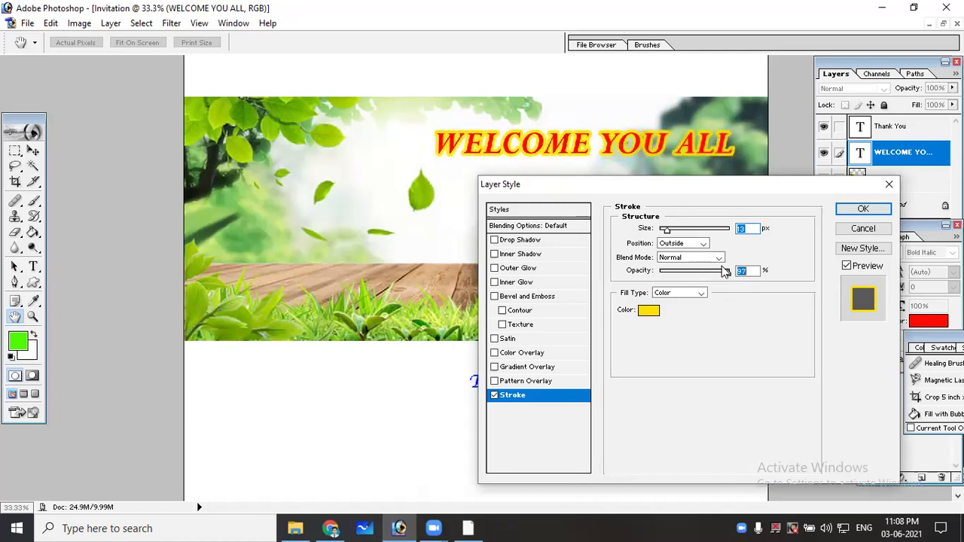
pyautogui.press('Return')
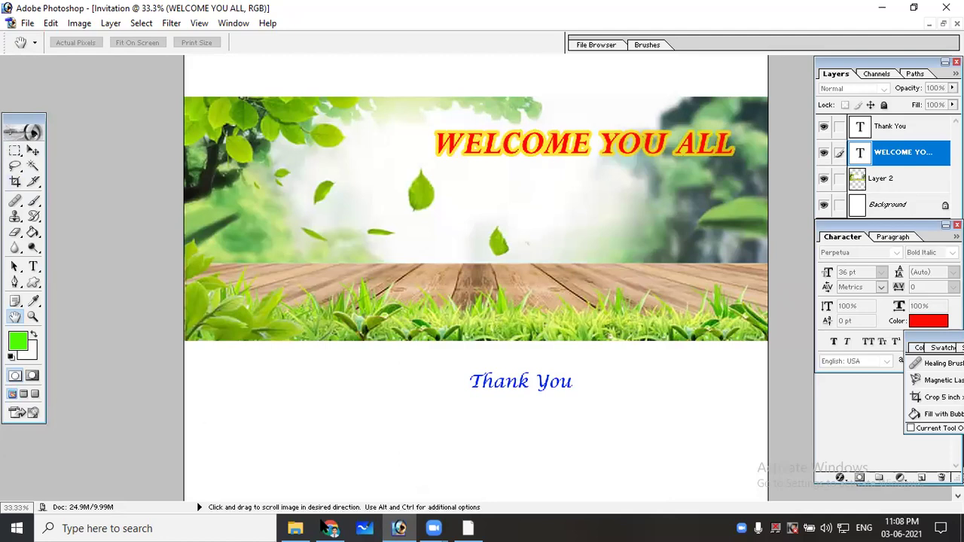
# Glance at the PowerPoint slides and fine-tune the stroke opacity
pyautogui.click(467, 528)
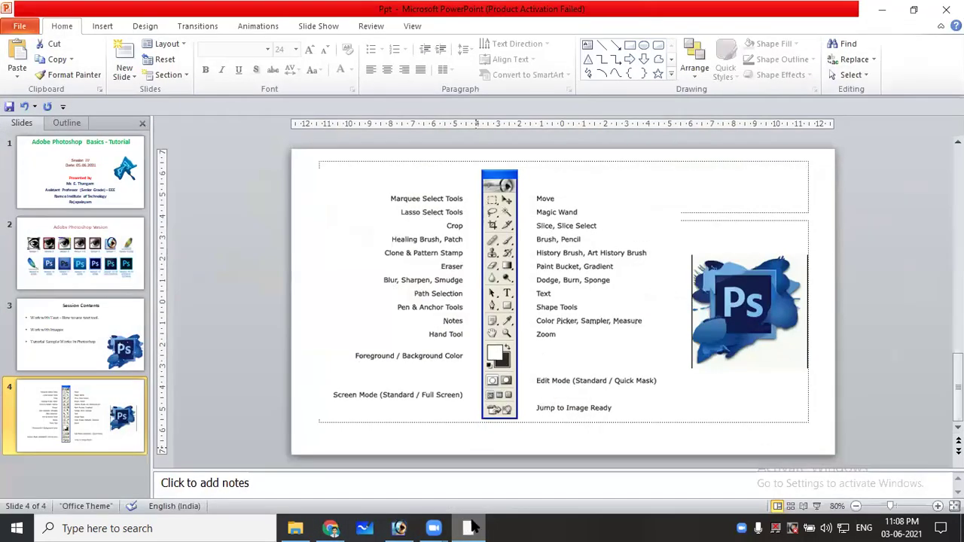
pyautogui.click(472, 528)
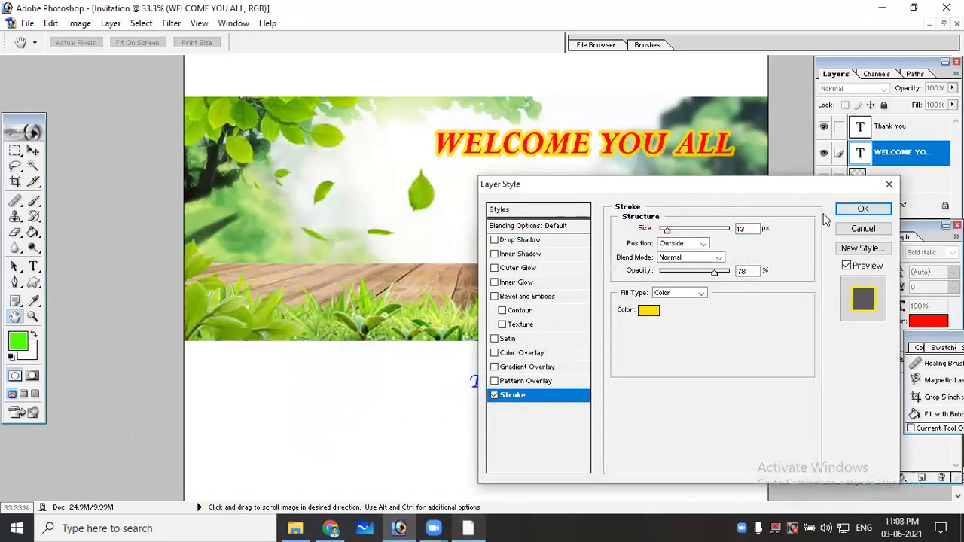
pyautogui.moveTo(715, 273); pyautogui.dragTo(734, 277)
# Apply the title's yellow stroke and move the Thank You text up onto the banner
pyautogui.click(855, 209)
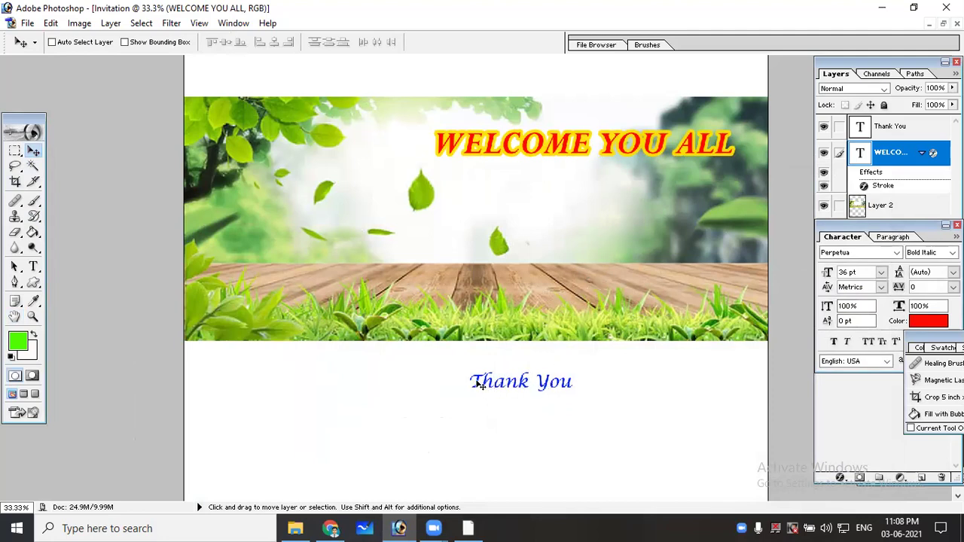
pyautogui.rightClick(482, 381)
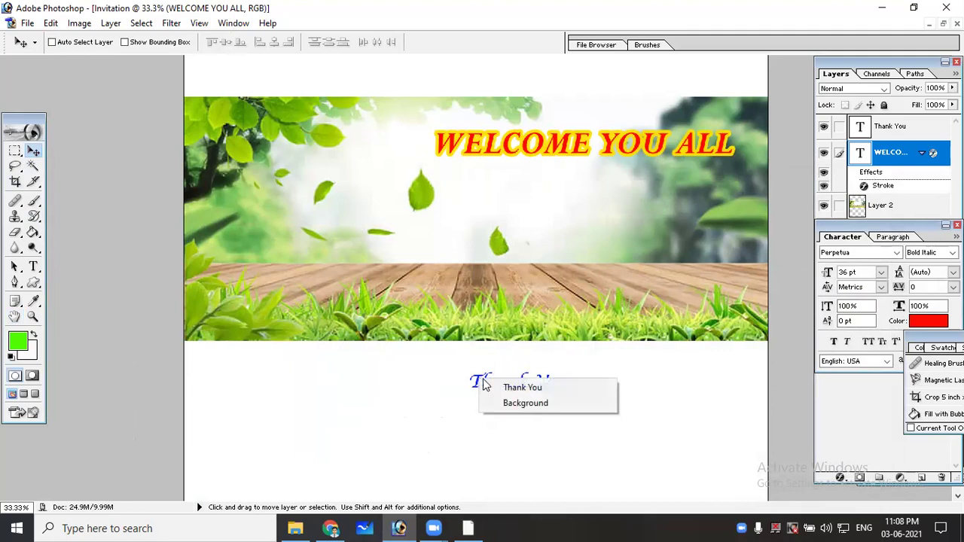
pyautogui.click(520, 388)
pyautogui.moveTo(503, 390); pyautogui.dragTo(509, 239)
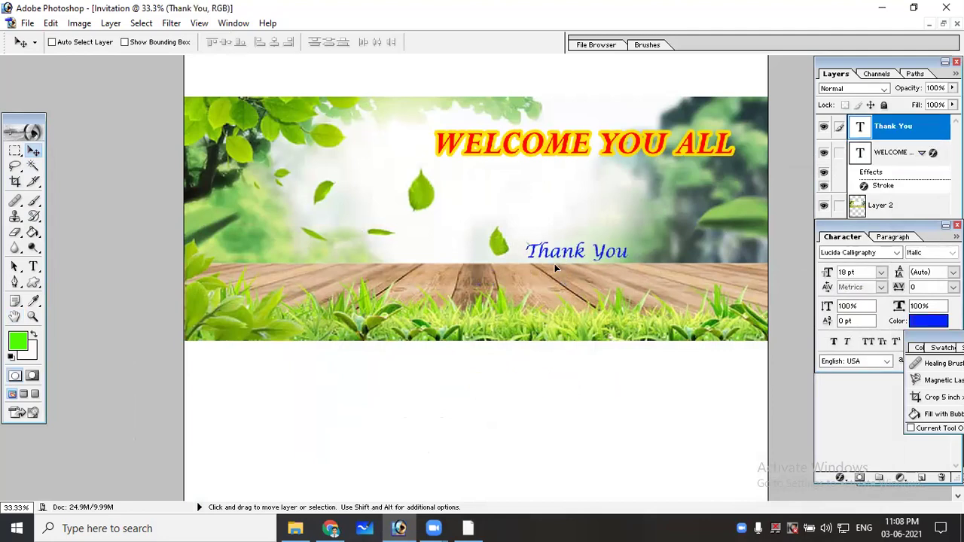
# Try repositioning the banner, dismissing the locked Background layer warning
pyautogui.rightClick(547, 293)
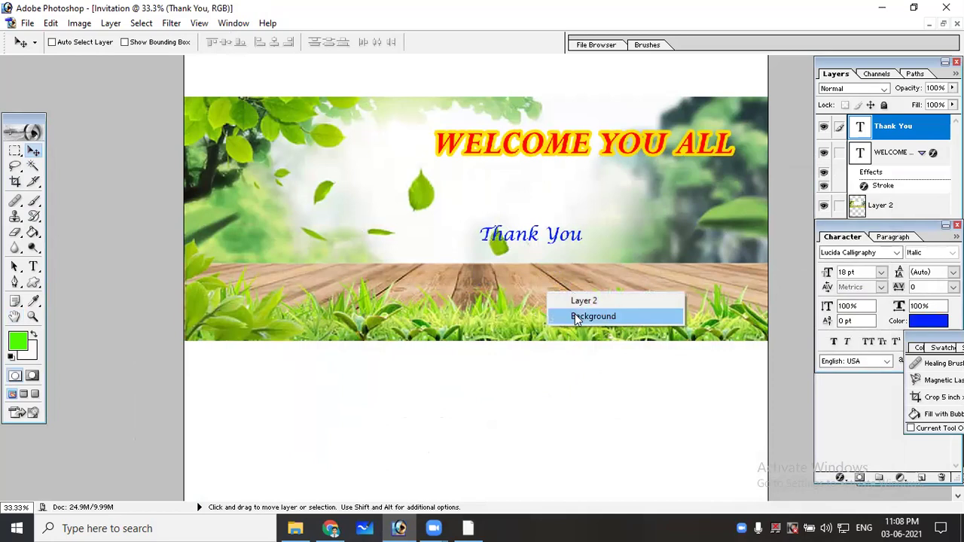
pyautogui.click(581, 302)
pyautogui.moveTo(570, 301)
pyautogui.mouseDown()
pyautogui.moveTo(500, 285)
pyautogui.moveTo(587, 315)
pyautogui.moveTo(571, 299)
pyautogui.mouseUp()
pyautogui.rightClick(579, 376)
pyautogui.click(595, 381)
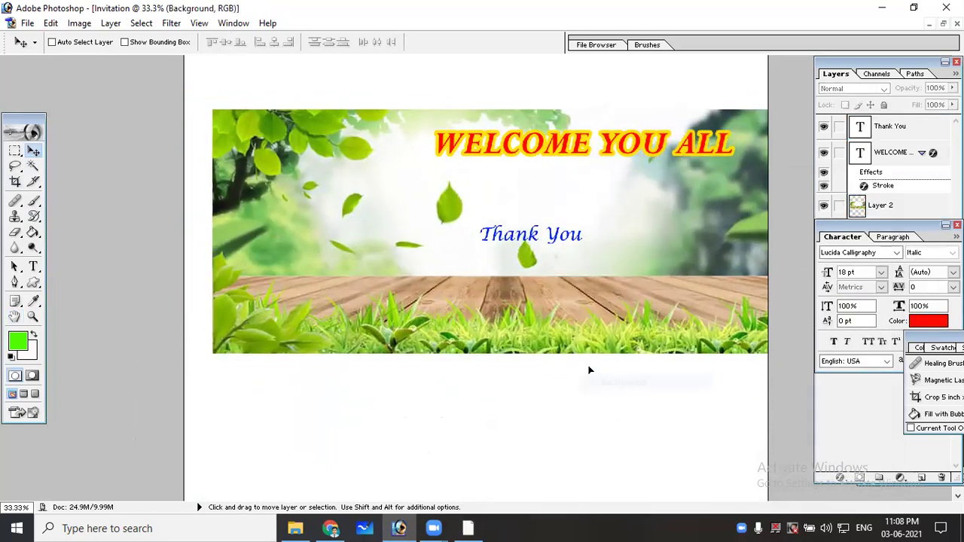
pyautogui.click(547, 299)
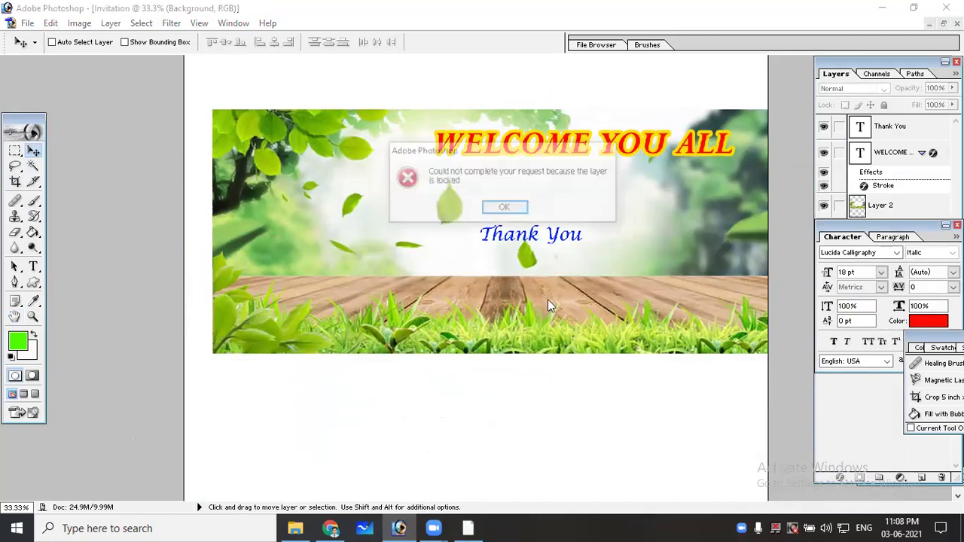
pyautogui.click(505, 208)
# Select Layer 2 and slide the banner image back left into place
pyautogui.rightClick(592, 302)
pyautogui.click(628, 307)
pyautogui.moveTo(611, 311); pyautogui.dragTo(570, 303)
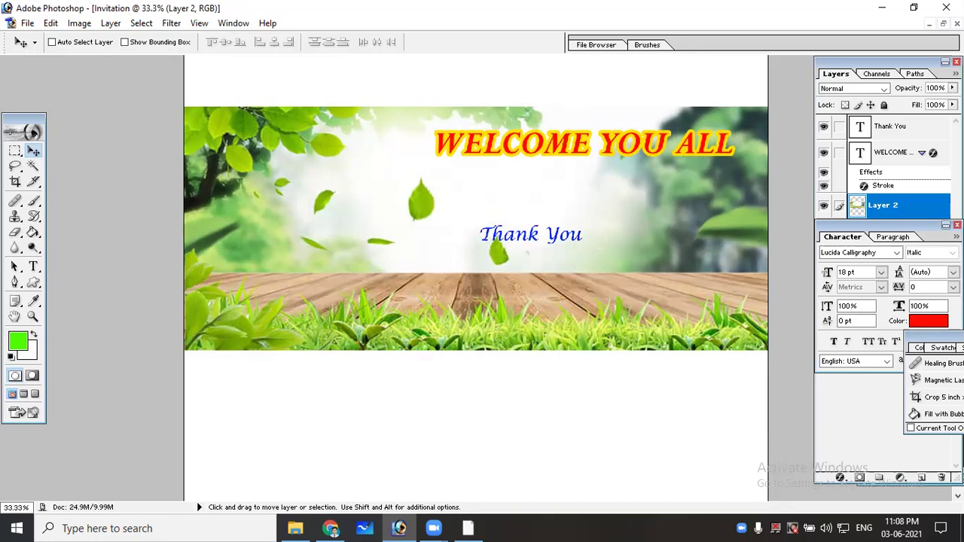
pyautogui.click(881, 62)
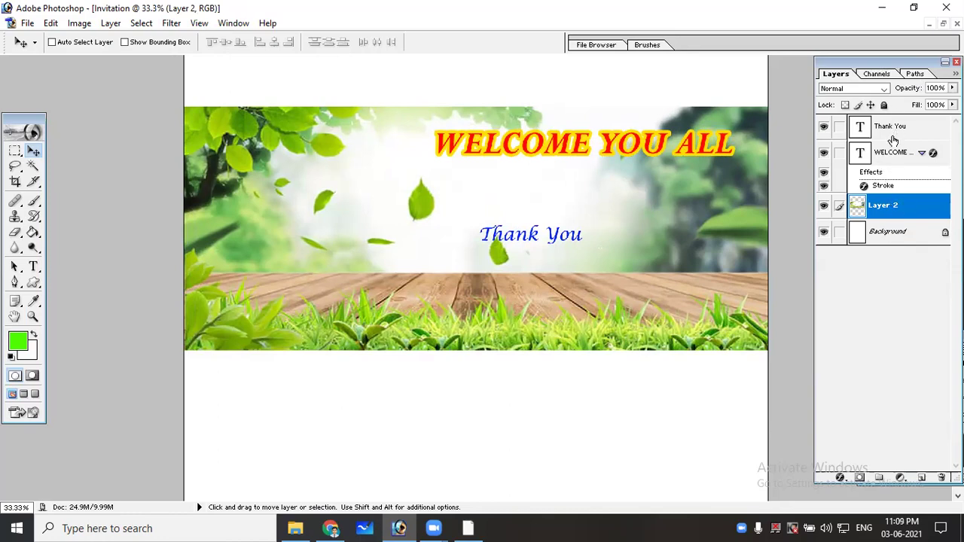
# Nudge the Thank You text right and begin a Stroke layer style on it
pyautogui.rightClick(531, 239)
pyautogui.click(558, 247)
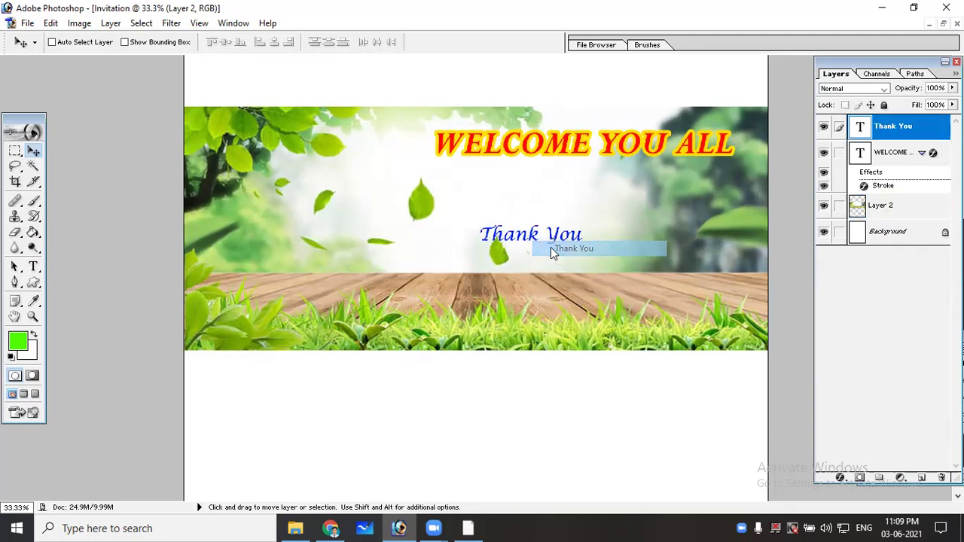
pyautogui.moveTo(546, 244); pyautogui.dragTo(592, 242)
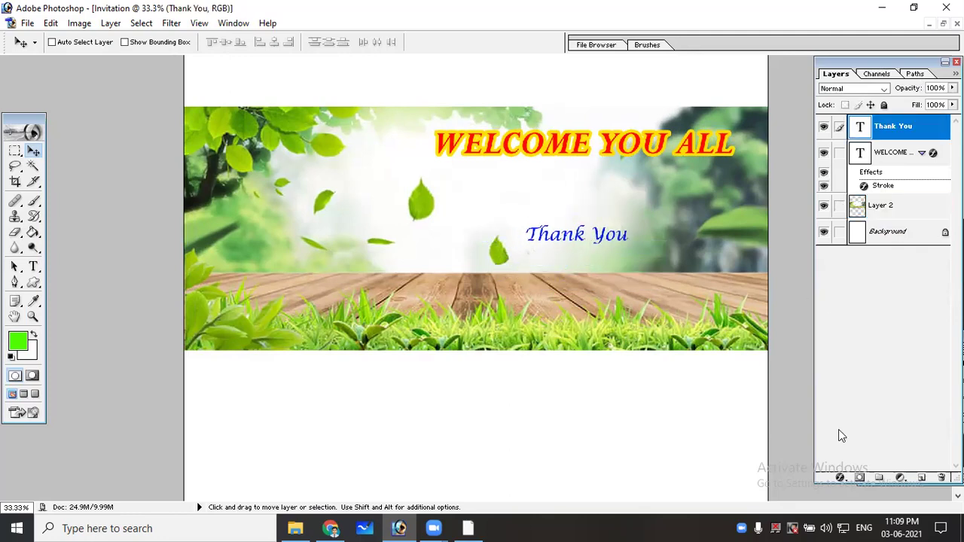
pyautogui.click(839, 479)
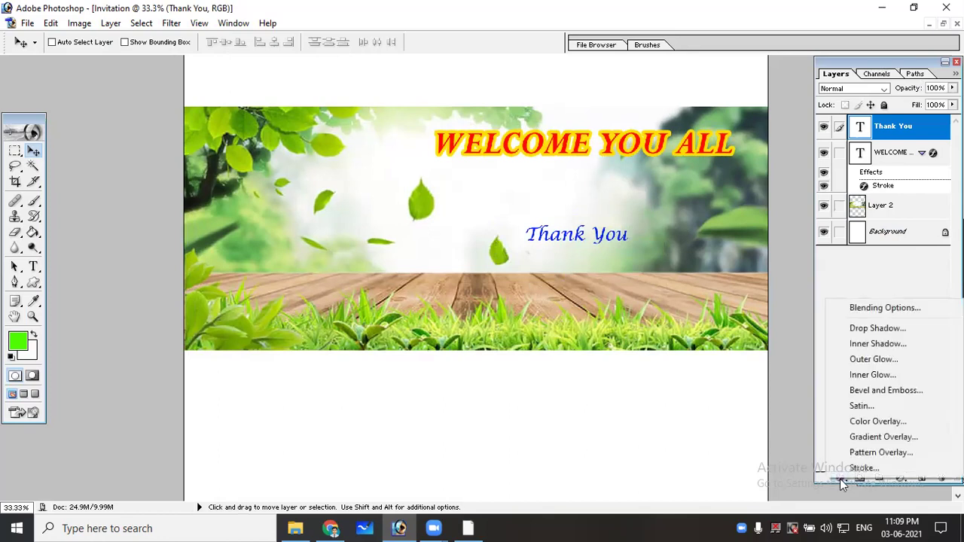
pyautogui.press('Escape')
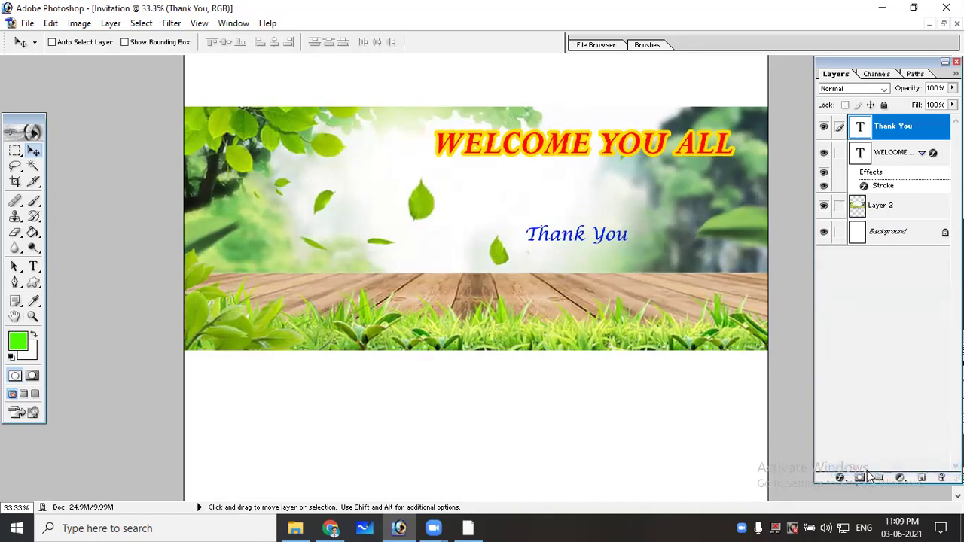
pyautogui.press('h')
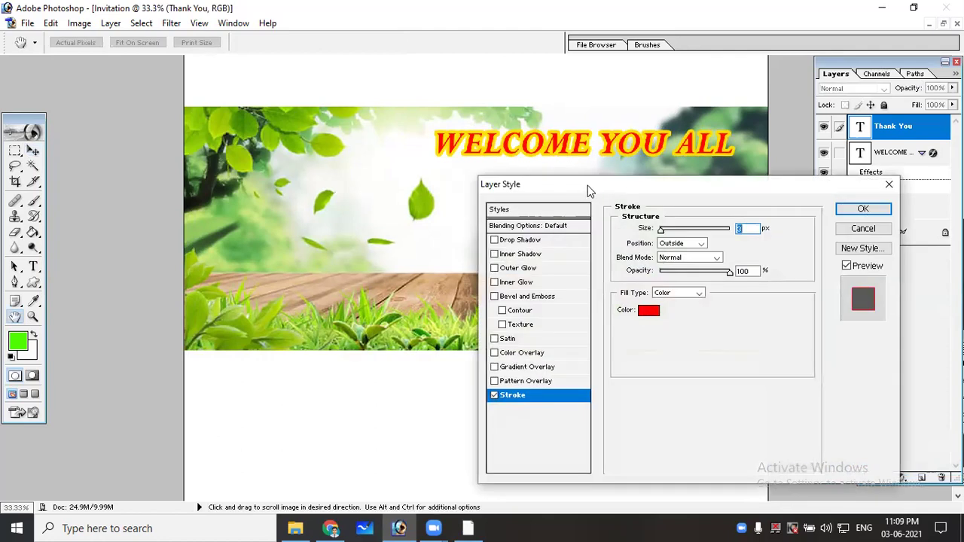
pyautogui.moveTo(587, 185); pyautogui.dragTo(484, 270)
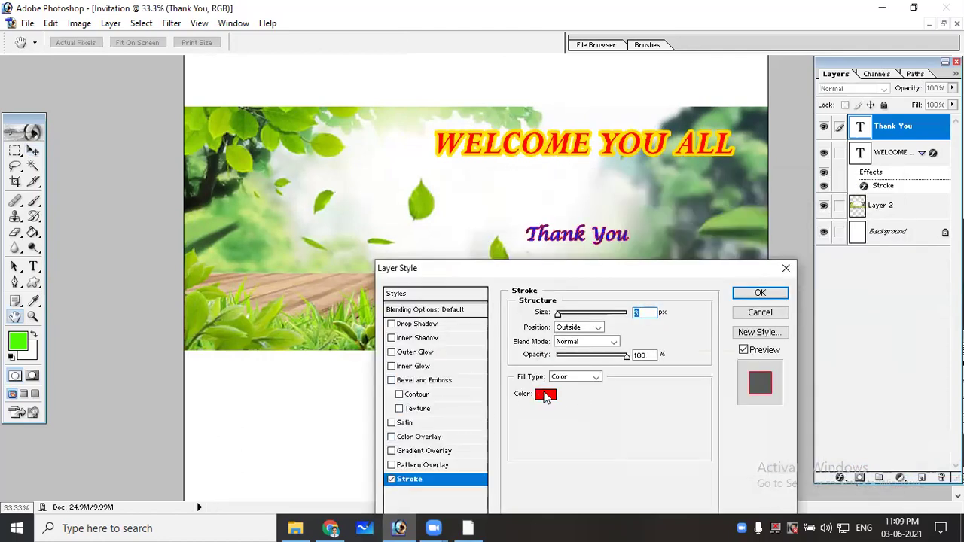
# Give Thank You a cyan stroke about 5 px thick and apply it
pyautogui.click(545, 394)
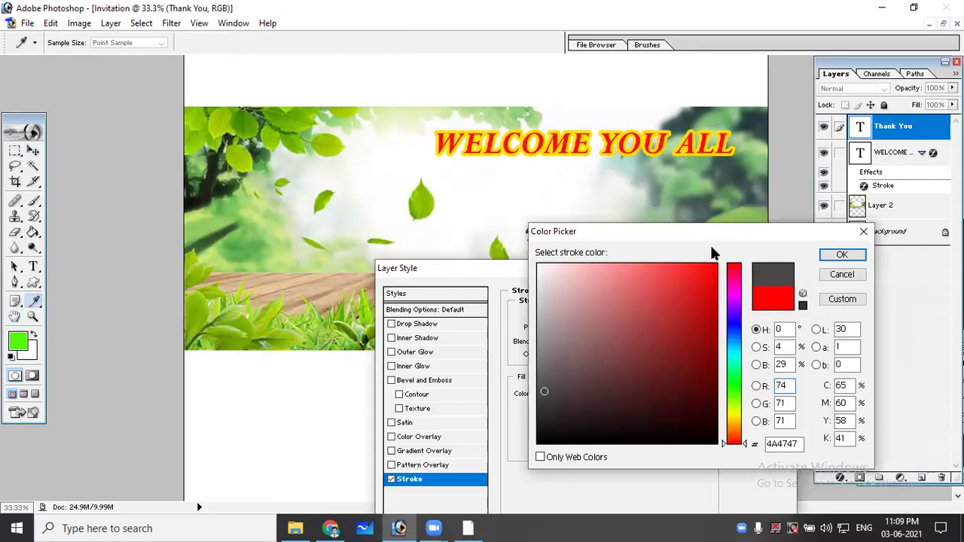
pyautogui.moveTo(713, 254); pyautogui.dragTo(811, 307)
pyautogui.click(802, 330)
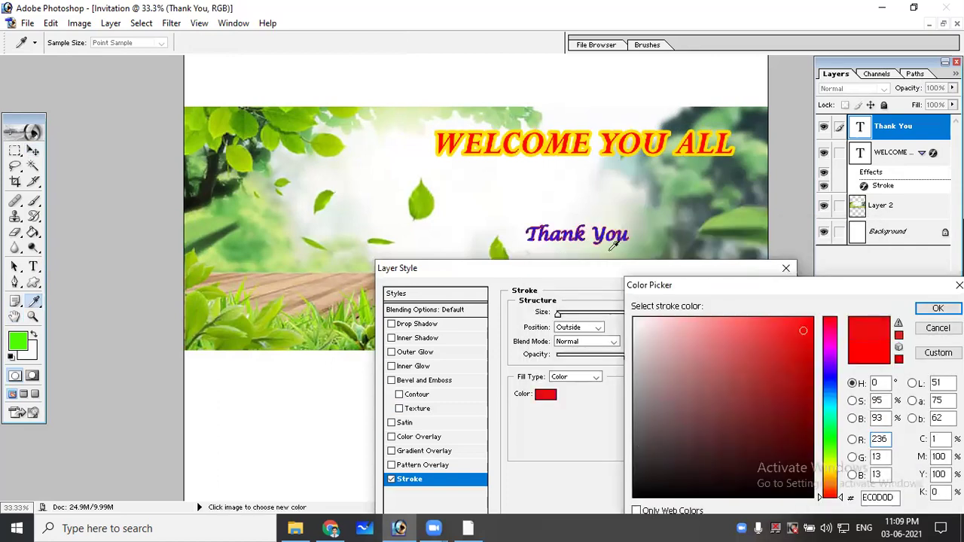
pyautogui.click(830, 347)
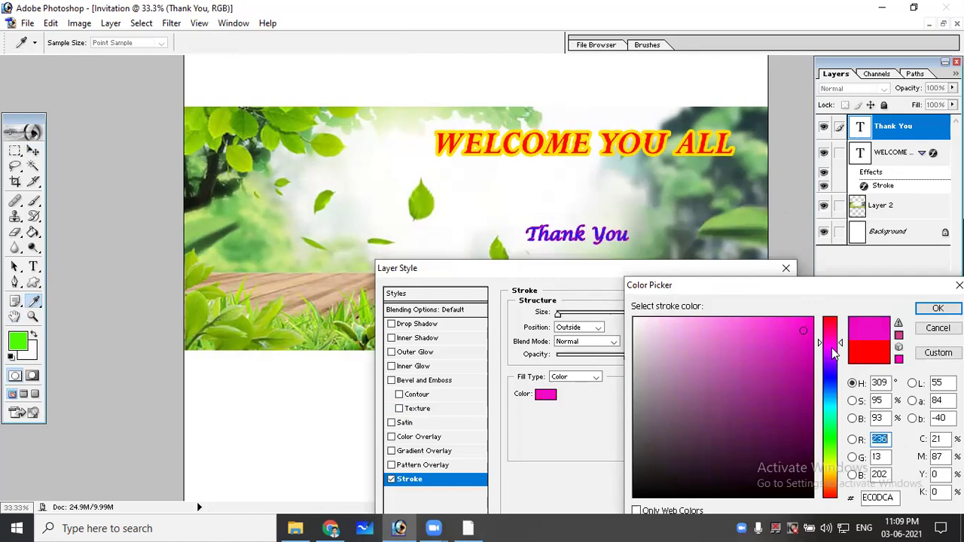
pyautogui.click(831, 414)
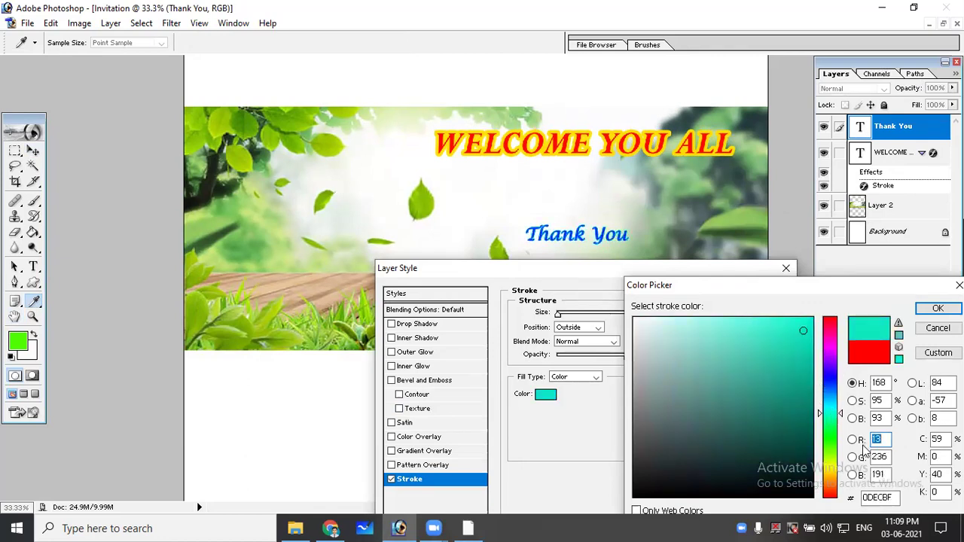
pyautogui.click(831, 413)
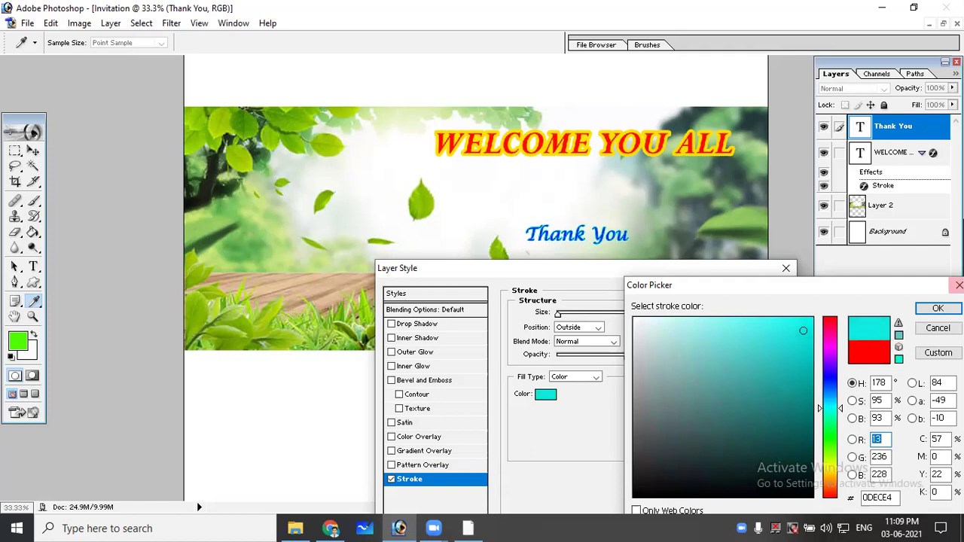
pyautogui.click(936, 308)
pyautogui.moveTo(559, 314); pyautogui.dragTo(562, 315)
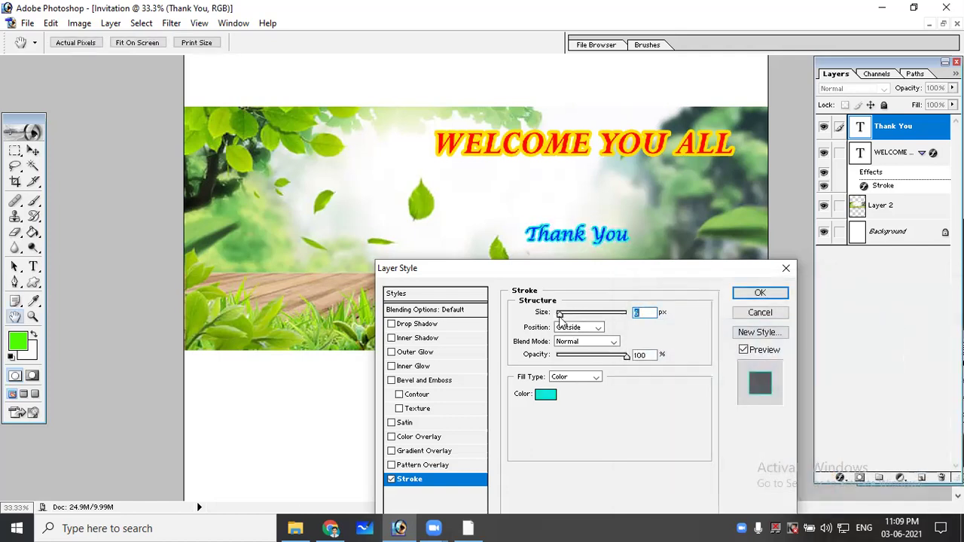
pyautogui.click(760, 293)
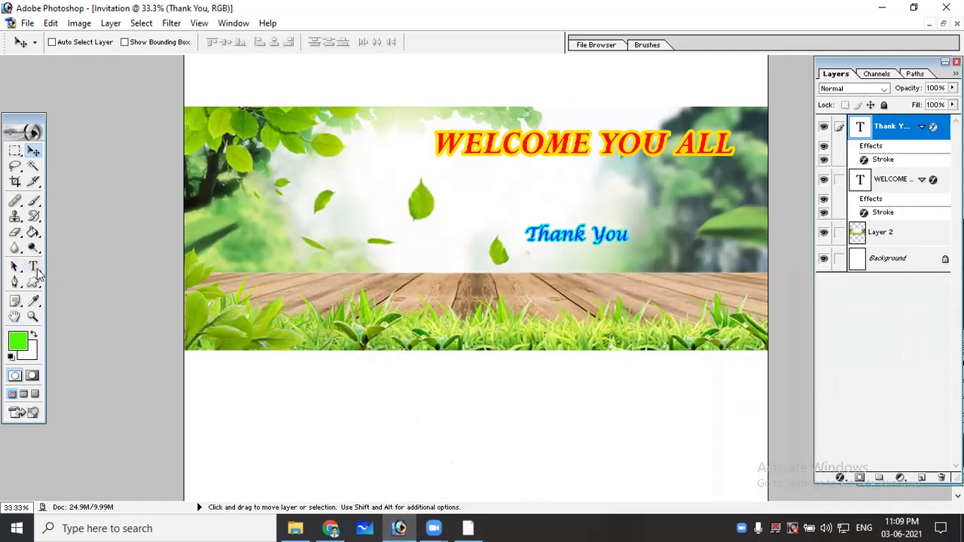
# Set the Thank You text to 30 pt and commit the edit
pyautogui.click(34, 268)
pyautogui.moveTo(525, 235); pyautogui.dragTo(629, 229)
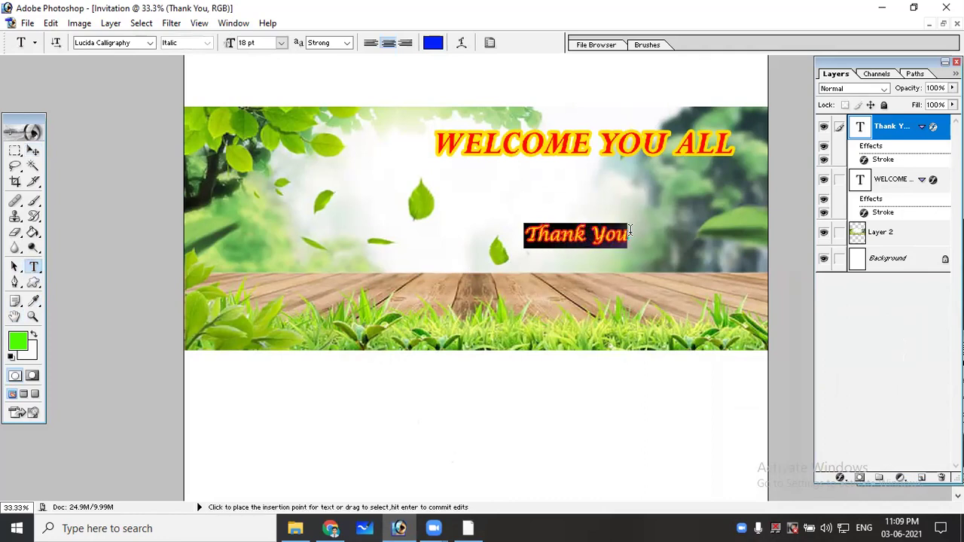
pyautogui.click(281, 43)
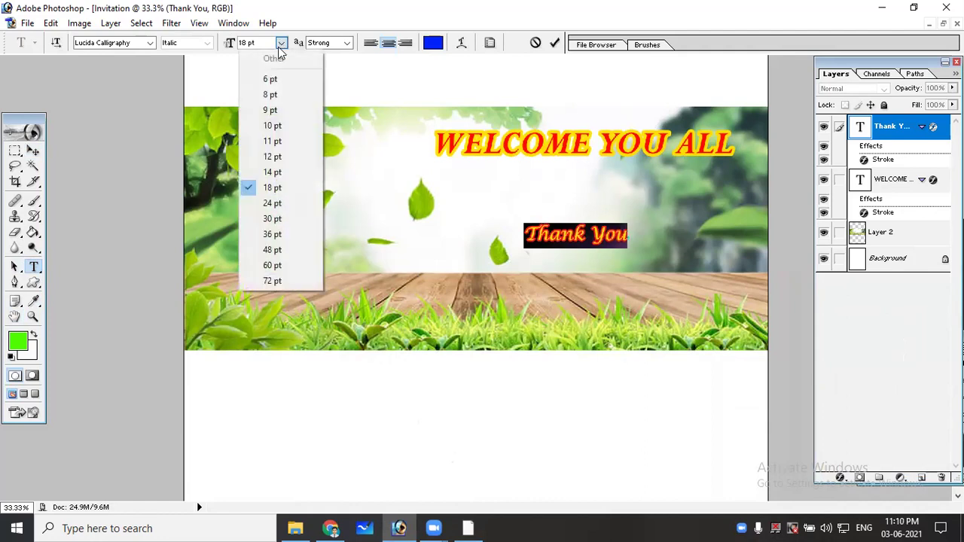
pyautogui.click(274, 220)
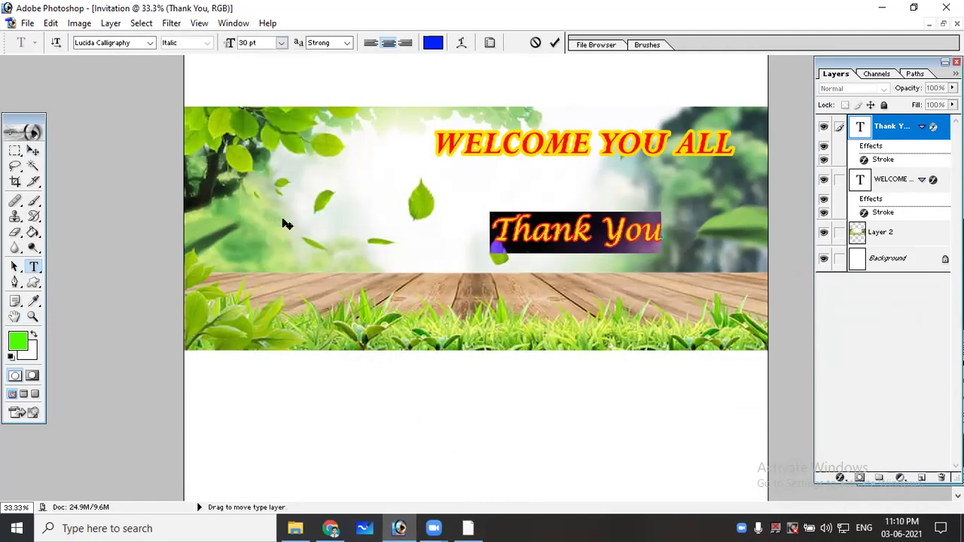
pyautogui.click(33, 150)
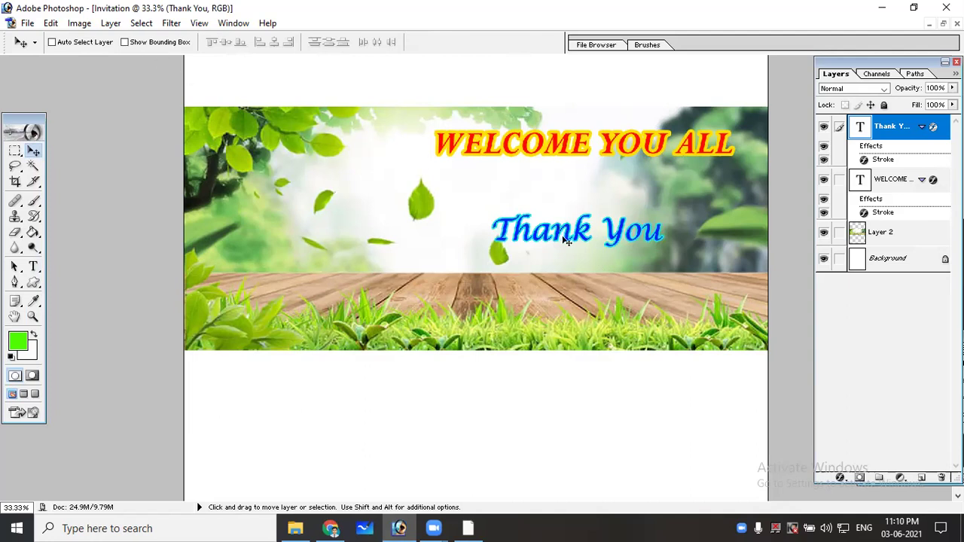
# Scale Thank You to about double size, position it on the banner, then switch to Explorer
pyautogui.rightClick(527, 234)
pyautogui.click(538, 241)
pyautogui.hotkey('ctrl', 't')
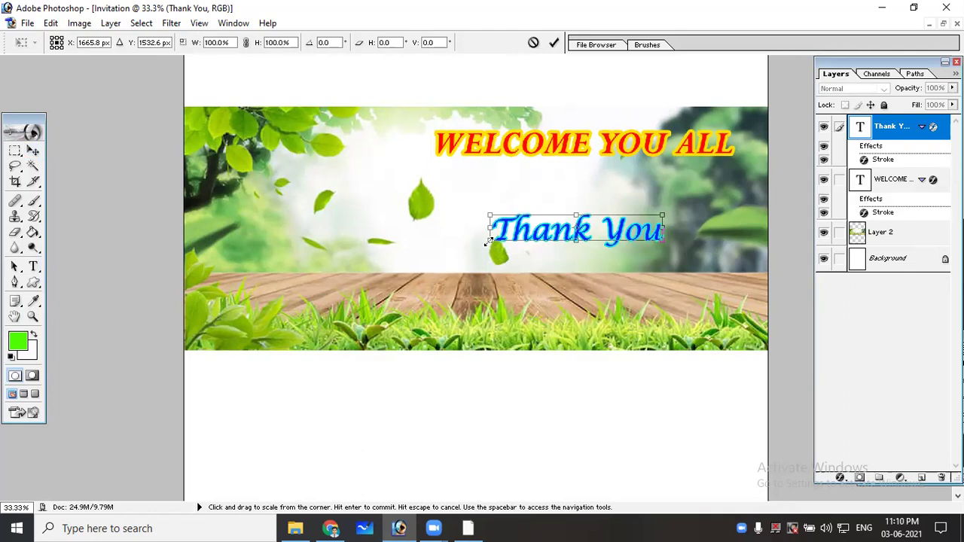
pyautogui.moveTo(487, 243); pyautogui.dragTo(299, 323)
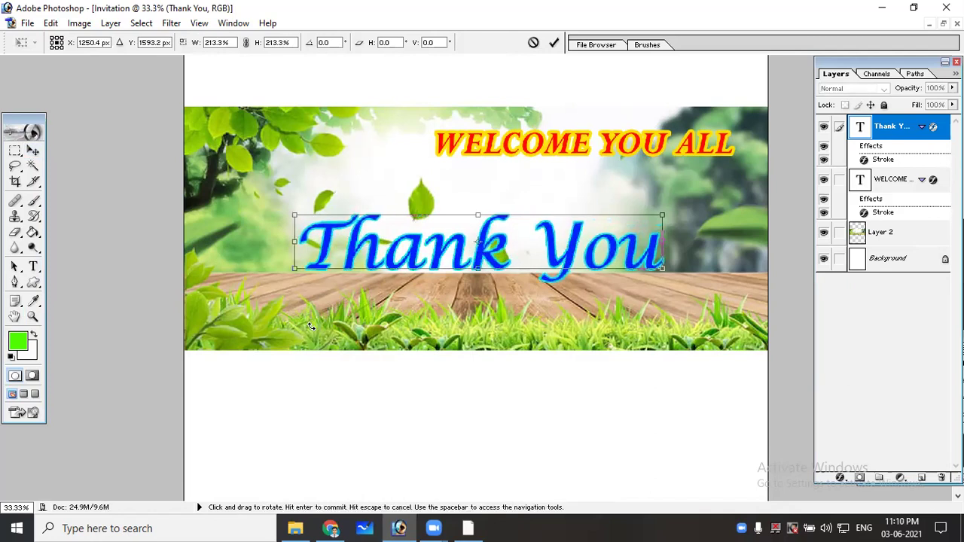
pyautogui.press('Return')
pyautogui.moveTo(425, 255)
pyautogui.mouseDown()
pyautogui.moveTo(572, 250)
pyautogui.moveTo(496, 265)
pyautogui.moveTo(503, 253)
pyautogui.mouseUp()
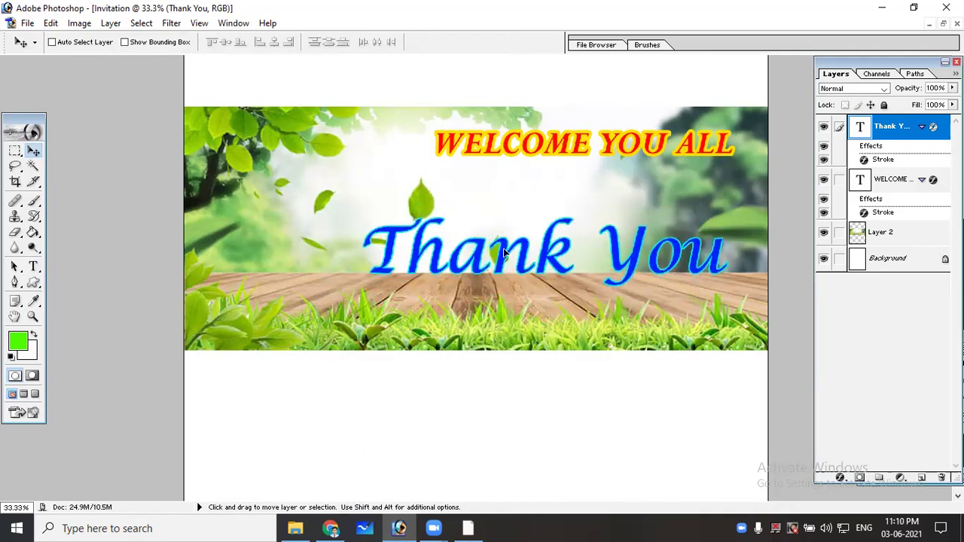
pyautogui.moveTo(503, 253); pyautogui.dragTo(488, 263)
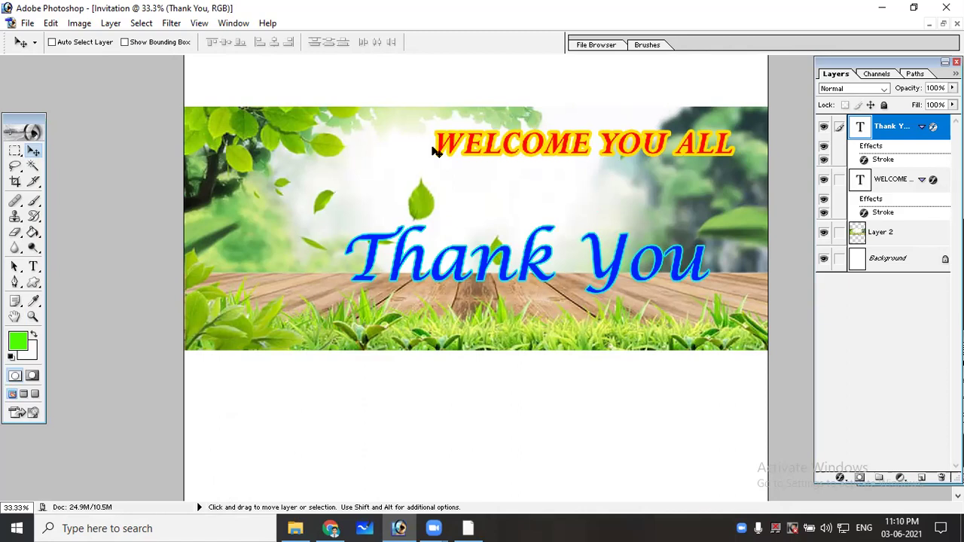
pyautogui.hotkey('alt', 'Tab')
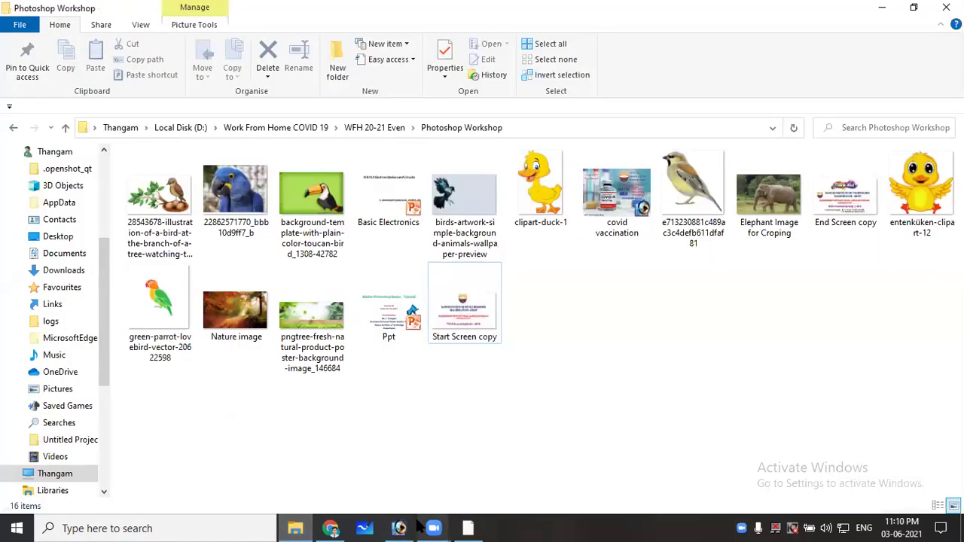
# Select the covid vaccination file in the Photoshop Workshop folder
pyautogui.click(622, 194)
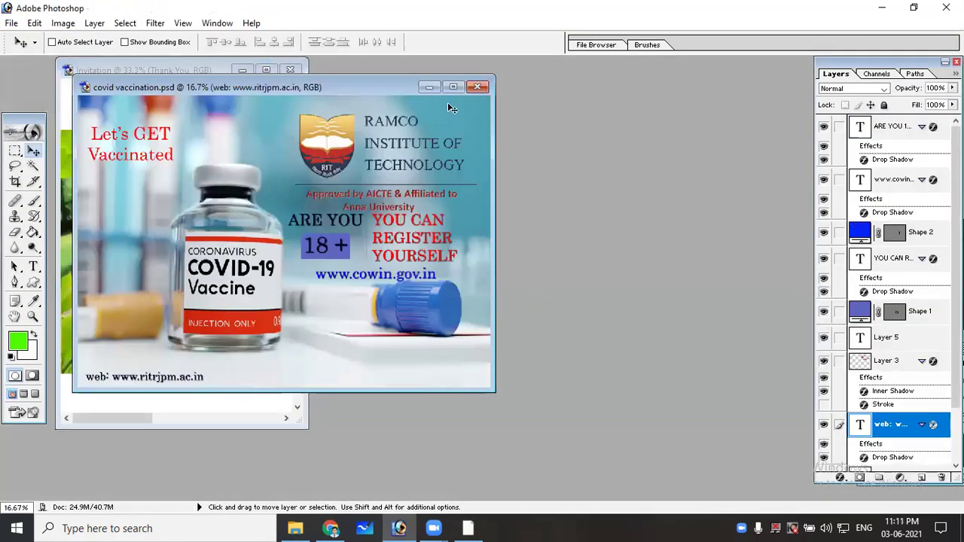
# Maximize the covid vaccination poster window and zoom it to 23.6%
pyautogui.click(454, 89)
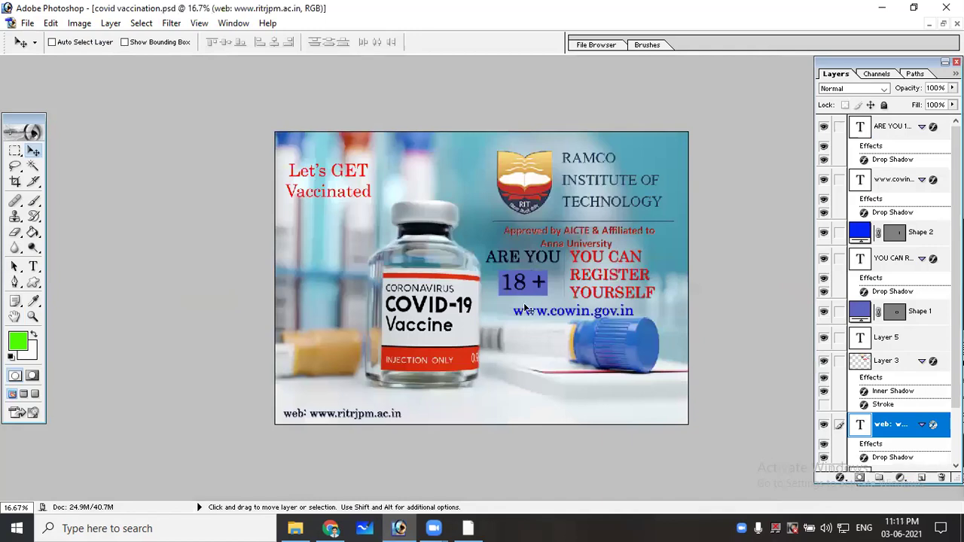
pyautogui.hotkey('ctrl', '-')
pyautogui.hotkey('ctrl', '0')
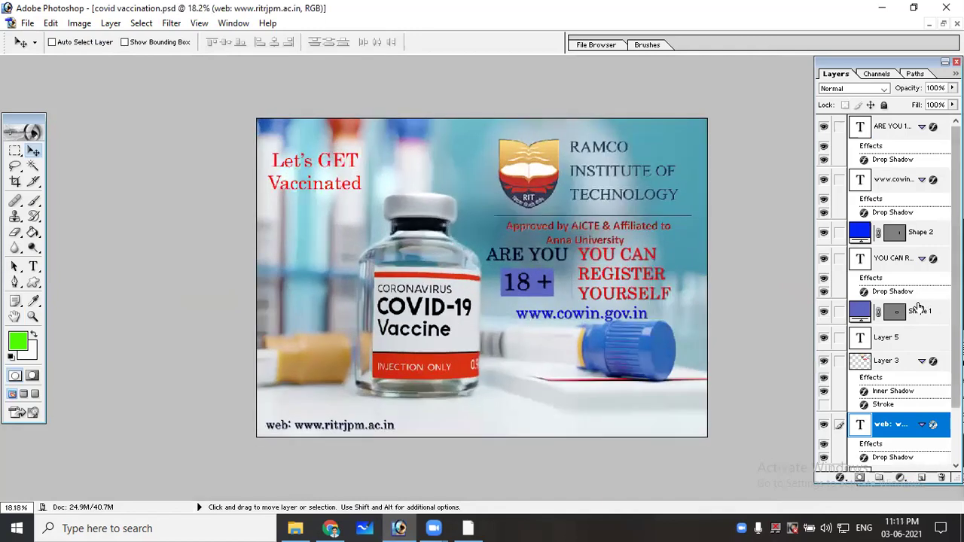
pyautogui.scroll(-2, 914, 305)
pyautogui.hotkey('ctrl', '-')
pyautogui.hotkey('ctrl', '+')
pyautogui.hotkey('ctrl', '+')
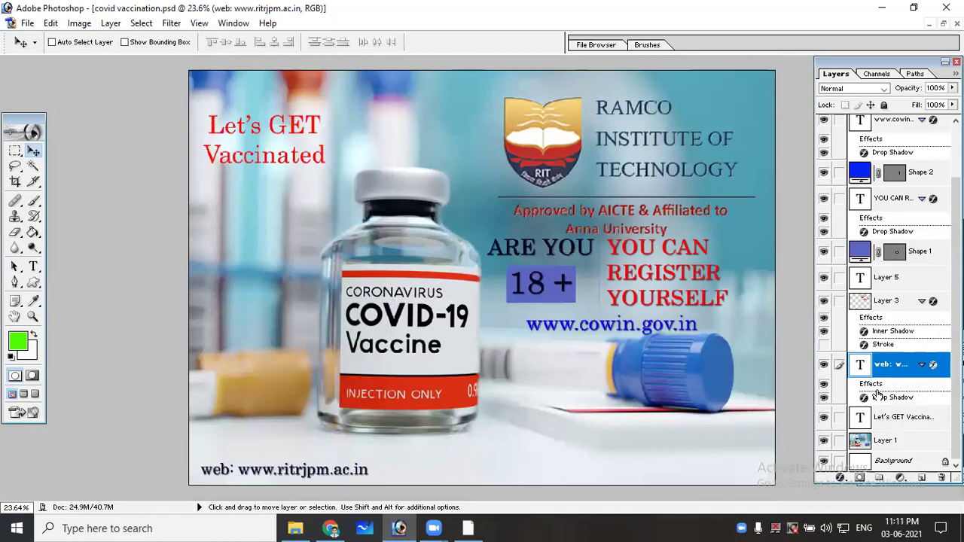
# Select the vaccine photo Layer 1 and try repositioning it, settling it back in place
pyautogui.rightClick(372, 359)
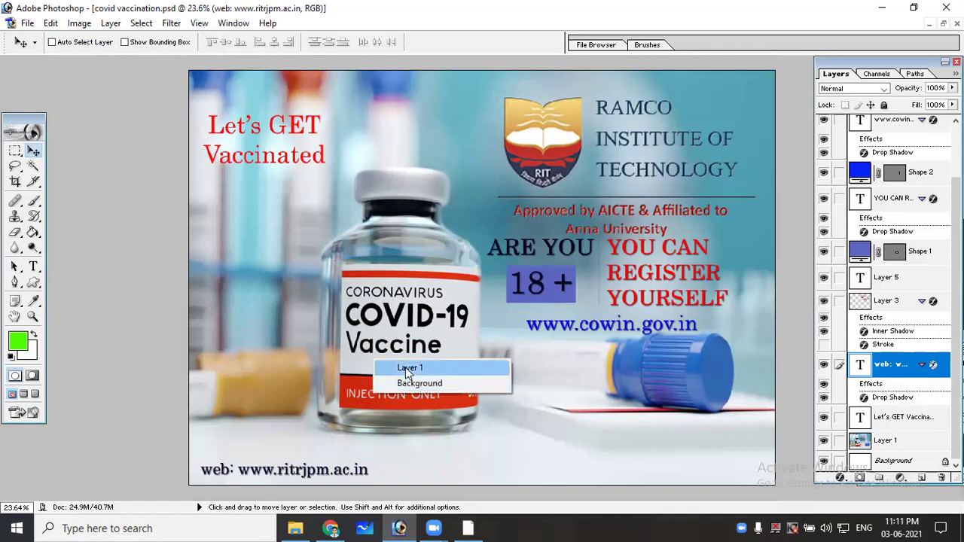
pyautogui.click(406, 369)
pyautogui.moveTo(404, 358); pyautogui.dragTo(431, 344)
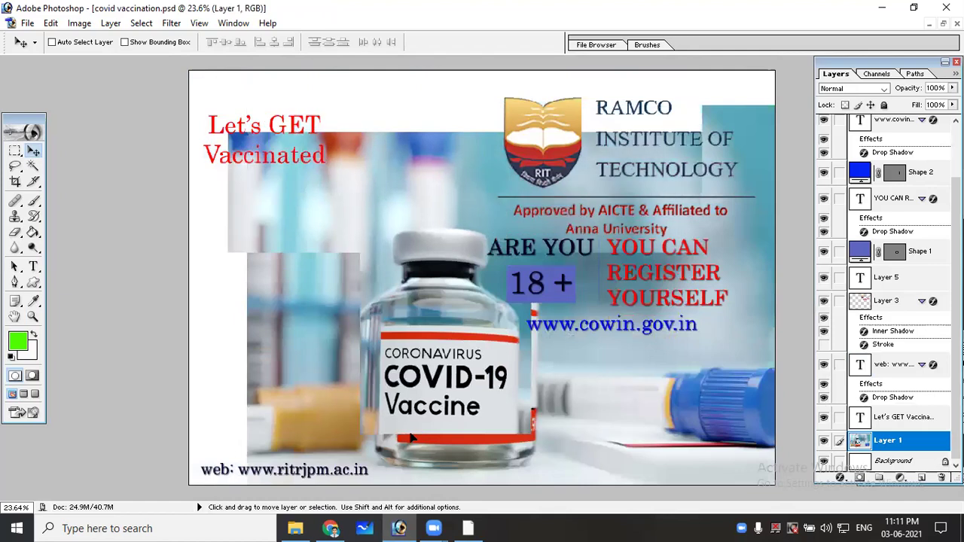
pyautogui.moveTo(431, 344)
pyautogui.mouseDown()
pyautogui.moveTo(380, 392)
pyautogui.moveTo(401, 366)
pyautogui.mouseUp()
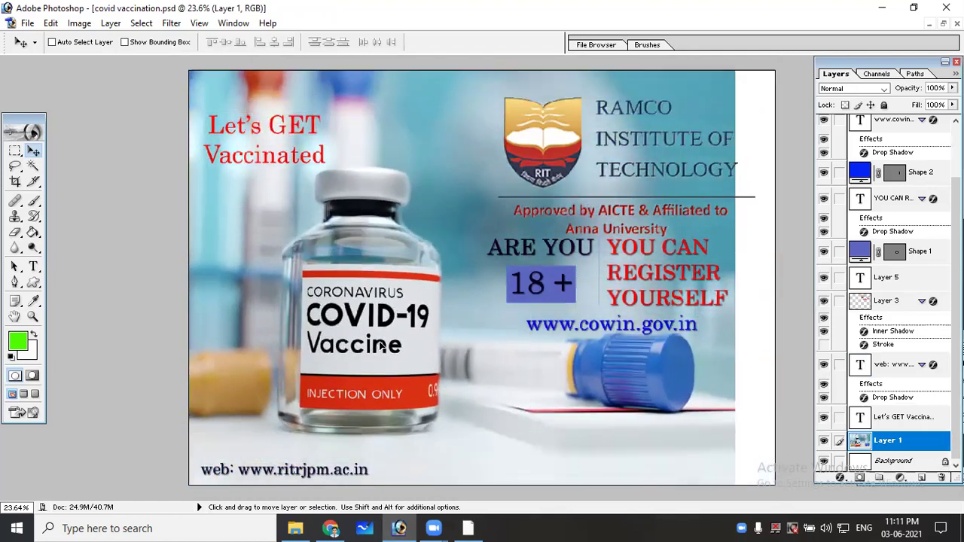
pyautogui.moveTo(400, 367)
pyautogui.mouseDown()
pyautogui.moveTo(433, 364)
pyautogui.moveTo(408, 389)
pyautogui.moveTo(404, 362)
pyautogui.mouseUp()
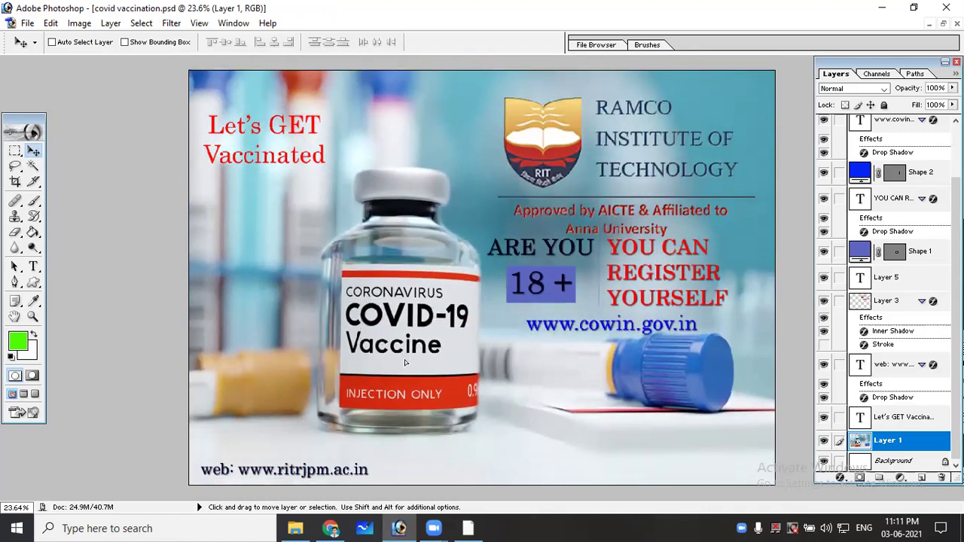
pyautogui.moveTo(405, 362); pyautogui.dragTo(417, 378)
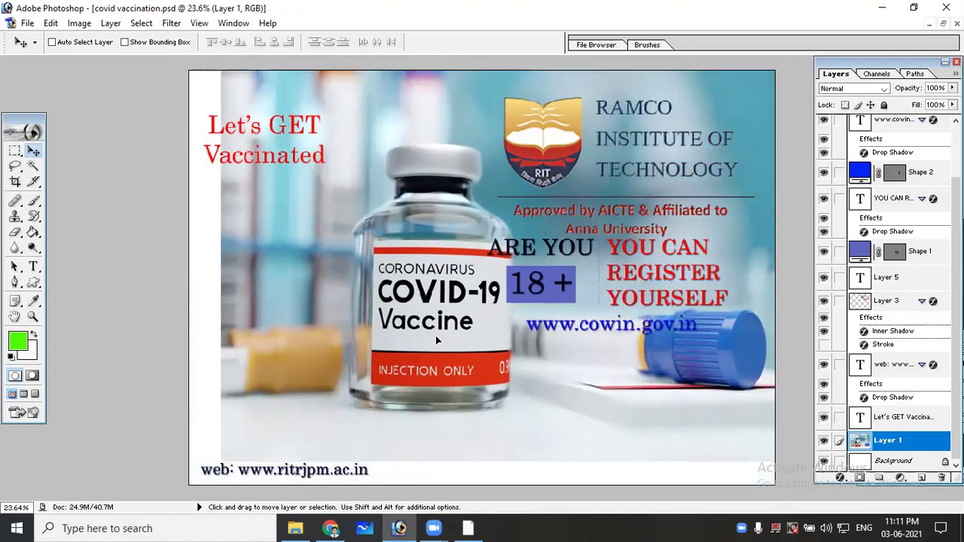
pyautogui.moveTo(418, 383)
pyautogui.mouseDown()
pyautogui.moveTo(436, 324)
pyautogui.moveTo(394, 362)
pyautogui.moveTo(401, 357)
pyautogui.mouseUp()
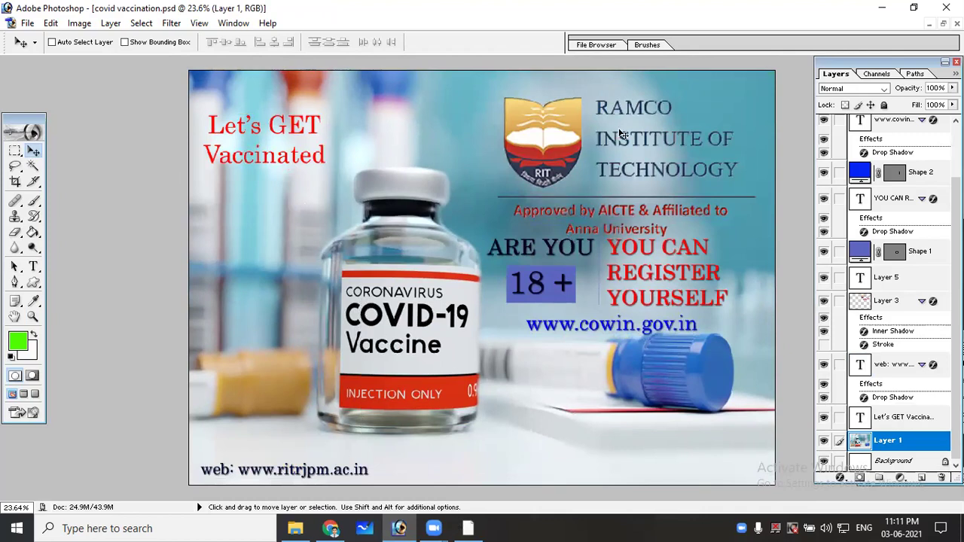
# Move the RIT logo Layer 3 slightly up and right after a trial move and undo
pyautogui.rightClick(559, 155)
pyautogui.click(588, 164)
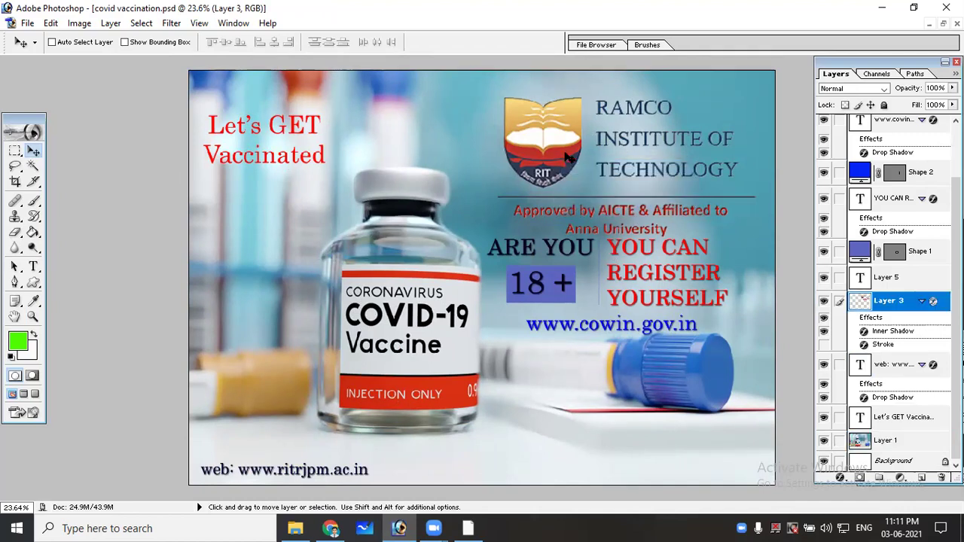
pyautogui.moveTo(561, 161); pyautogui.dragTo(550, 146)
pyautogui.hotkey('ctrl', 'z')
pyautogui.rightClick(553, 149)
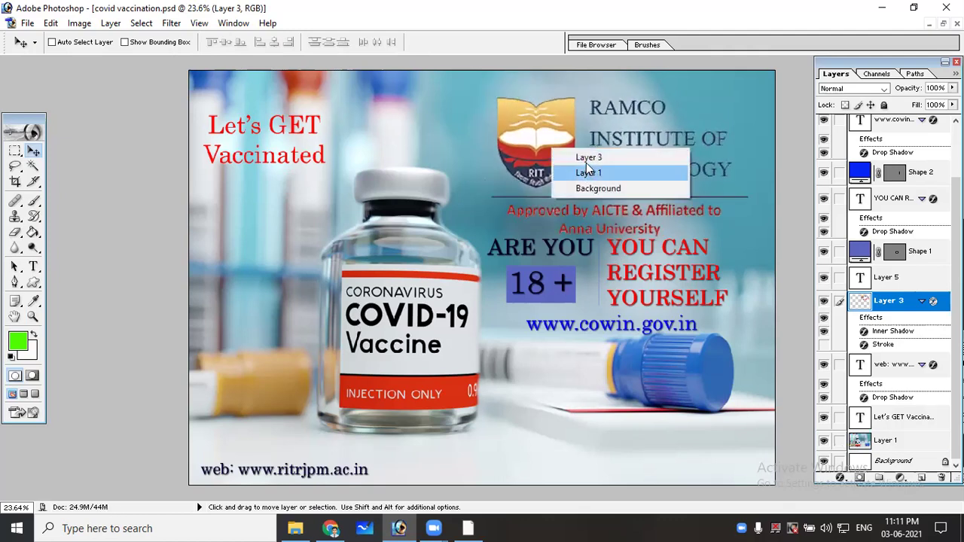
pyautogui.click(588, 173)
pyautogui.moveTo(548, 209)
pyautogui.mouseDown()
pyautogui.moveTo(477, 179)
pyautogui.moveTo(553, 173)
pyautogui.moveTo(547, 179)
pyautogui.mouseUp()
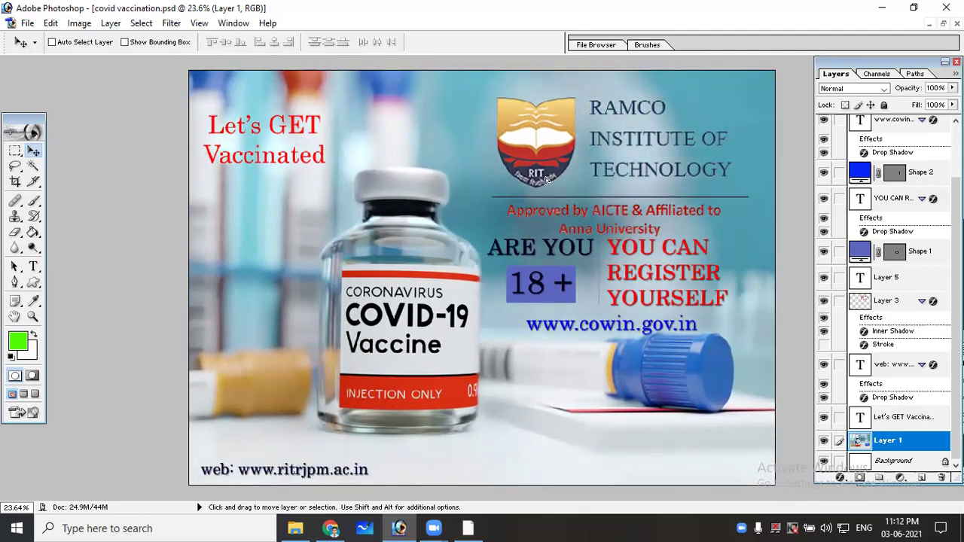
pyautogui.rightClick(551, 166)
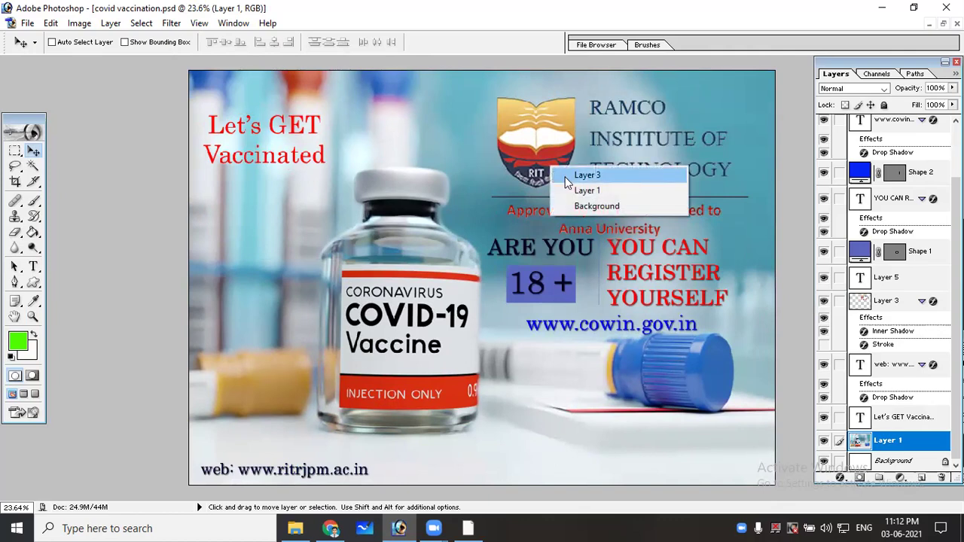
pyautogui.click(568, 176)
pyautogui.moveTo(572, 159); pyautogui.dragTo(581, 155)
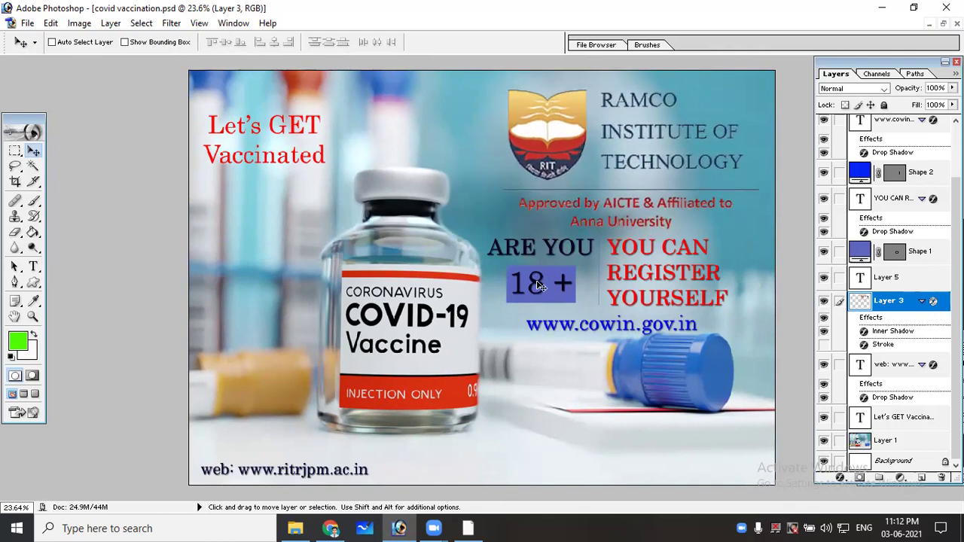
# Shift the ARE YOU 18 + layer and the RIT logo Layer 3 slightly right
pyautogui.rightClick(525, 256)
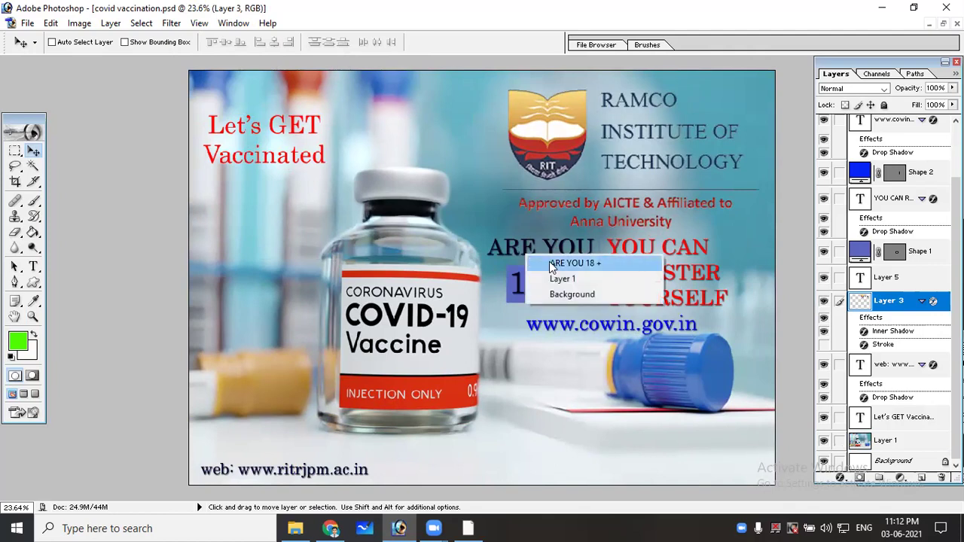
pyautogui.click(549, 262)
pyautogui.moveTo(549, 263)
pyautogui.mouseDown()
pyautogui.moveTo(524, 263)
pyautogui.moveTo(539, 277)
pyautogui.moveTo(554, 265)
pyautogui.mouseUp()
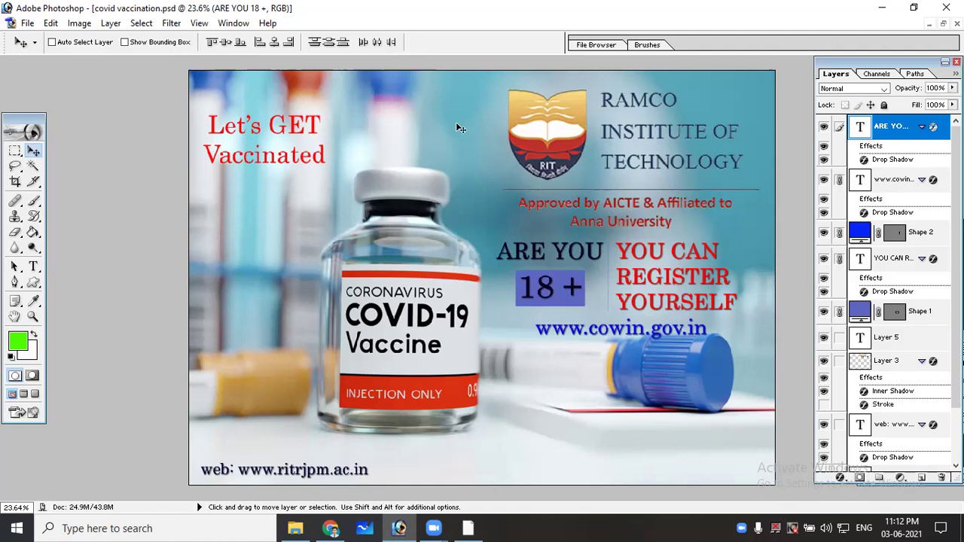
pyautogui.rightClick(531, 133)
pyautogui.click(557, 154)
pyautogui.moveTo(547, 145); pyautogui.dragTo(552, 141)
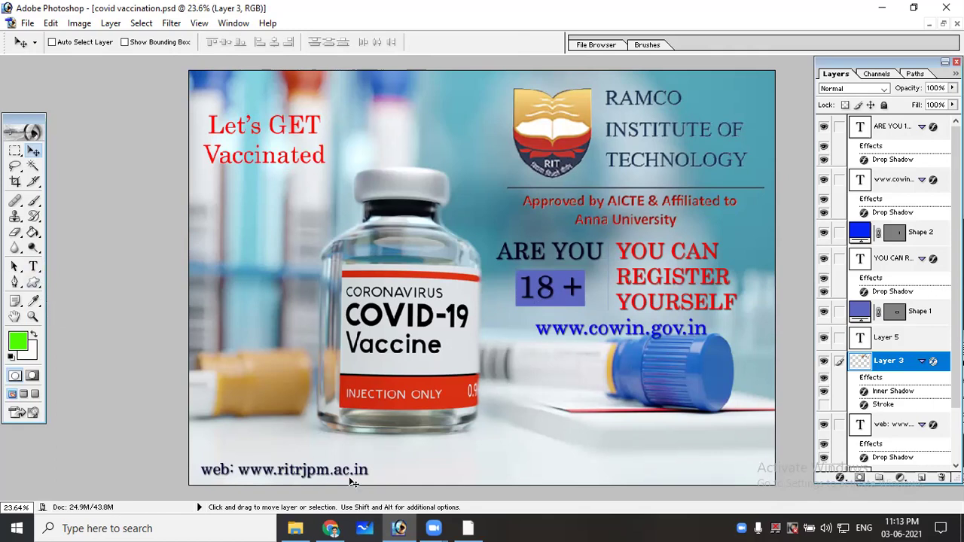
# Review the tools slide in PowerPoint and select the Custom Shape tool
pyautogui.click(465, 527)
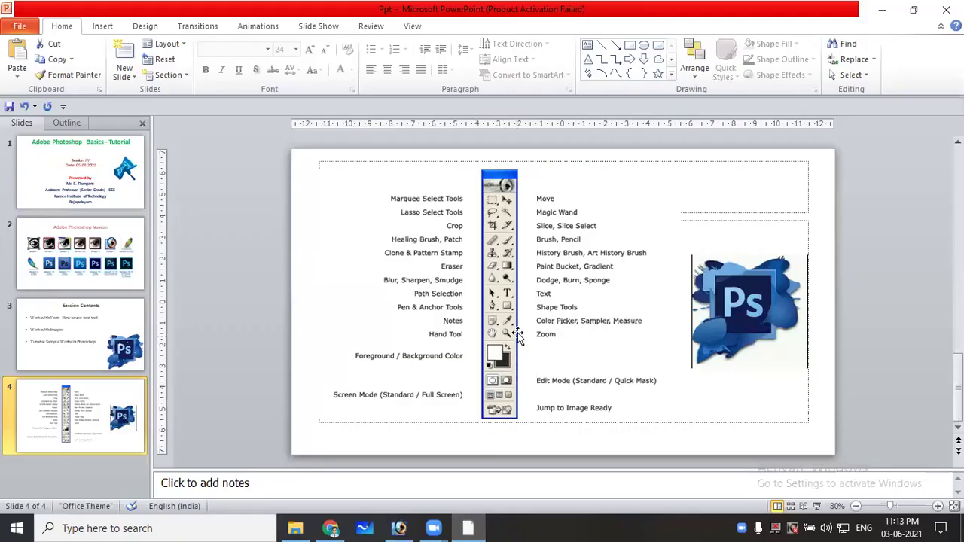
pyautogui.click(399, 528)
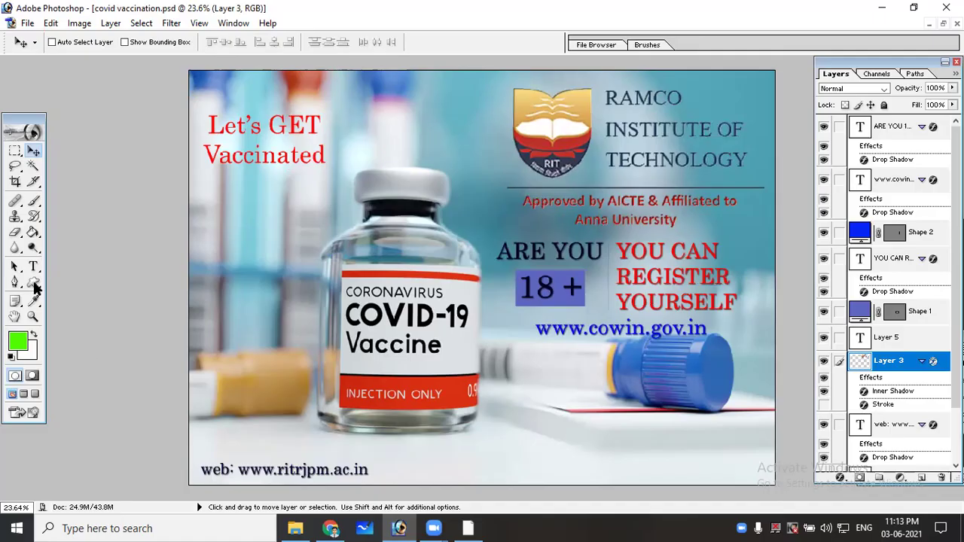
pyautogui.click(35, 284)
# Draw a trial ellipse with the Ellipse tool and undo the green circle
pyautogui.click(34, 284)
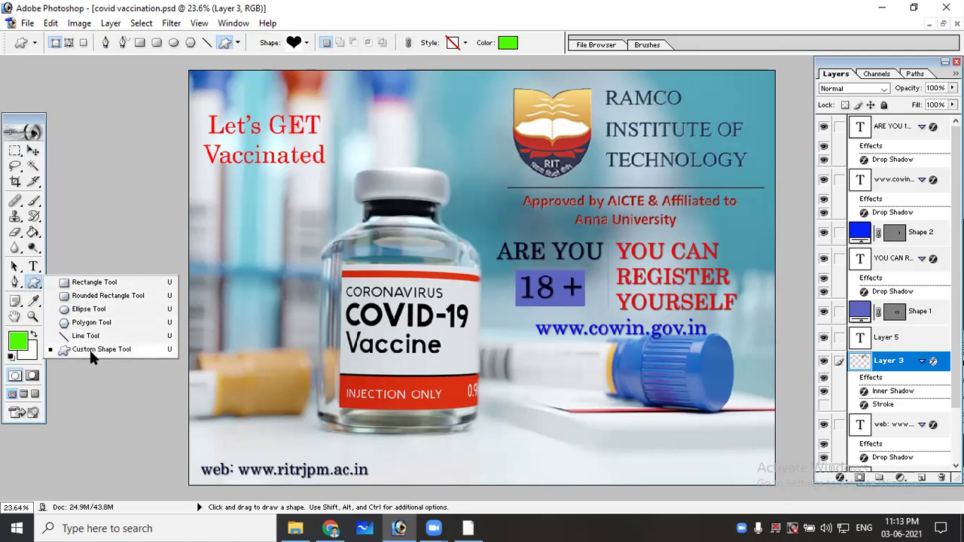
pyautogui.click(90, 309)
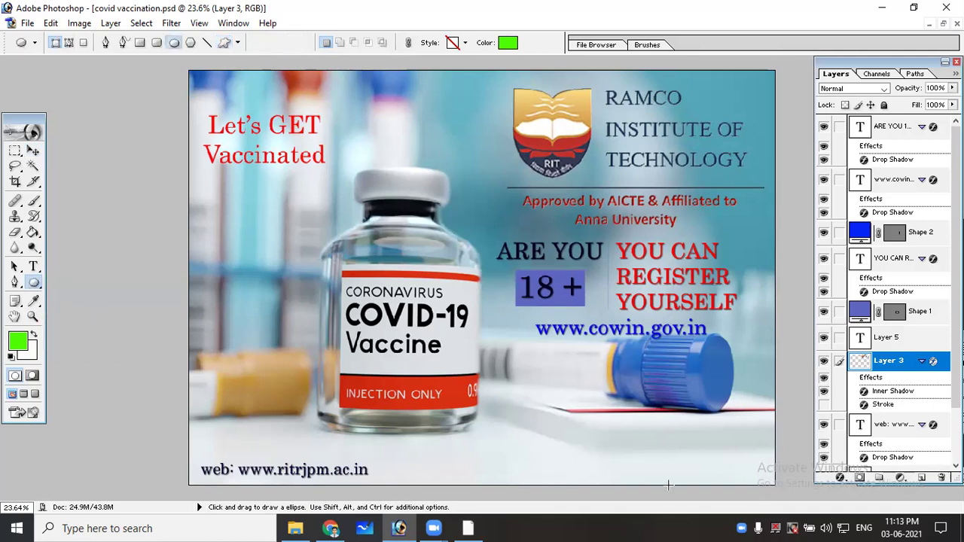
pyautogui.moveTo(508, 372); pyautogui.dragTo(576, 433)
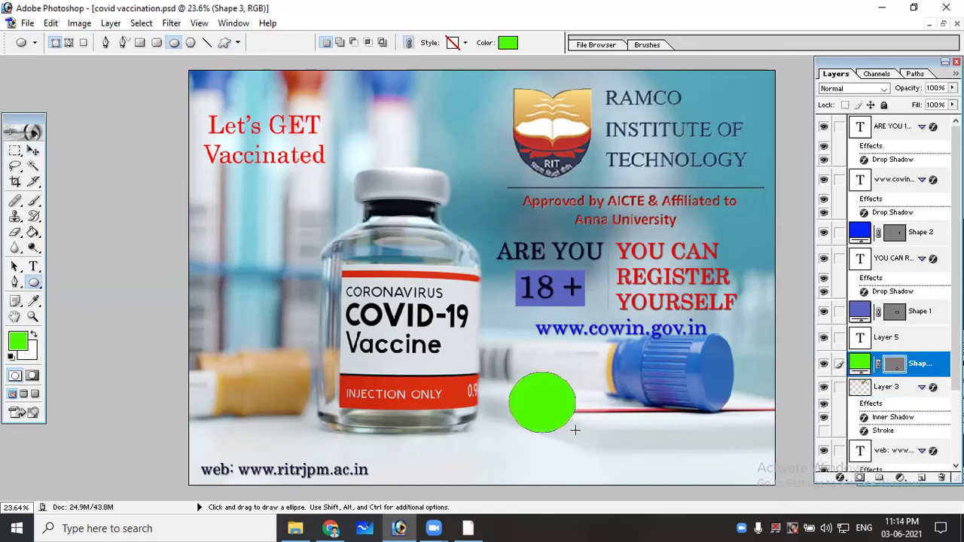
pyautogui.hotkey('ctrl', 'z')
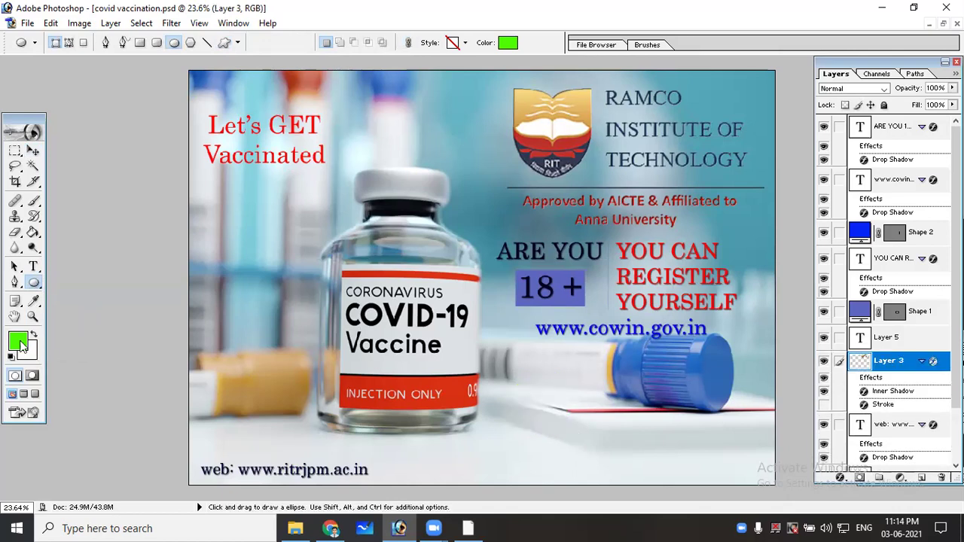
# Set the foreground colour to magenta and draw a circle right of the vial label
pyautogui.click(20, 345)
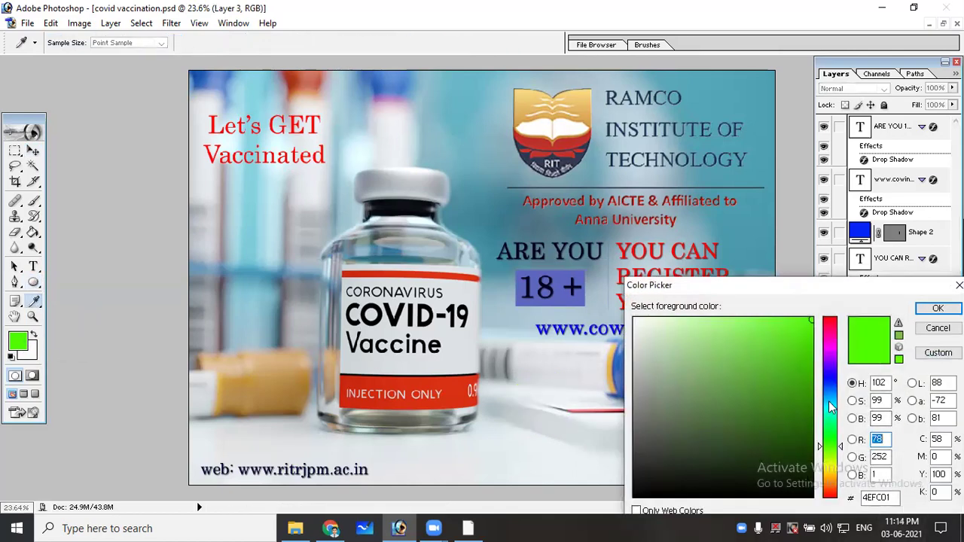
pyautogui.click(829, 347)
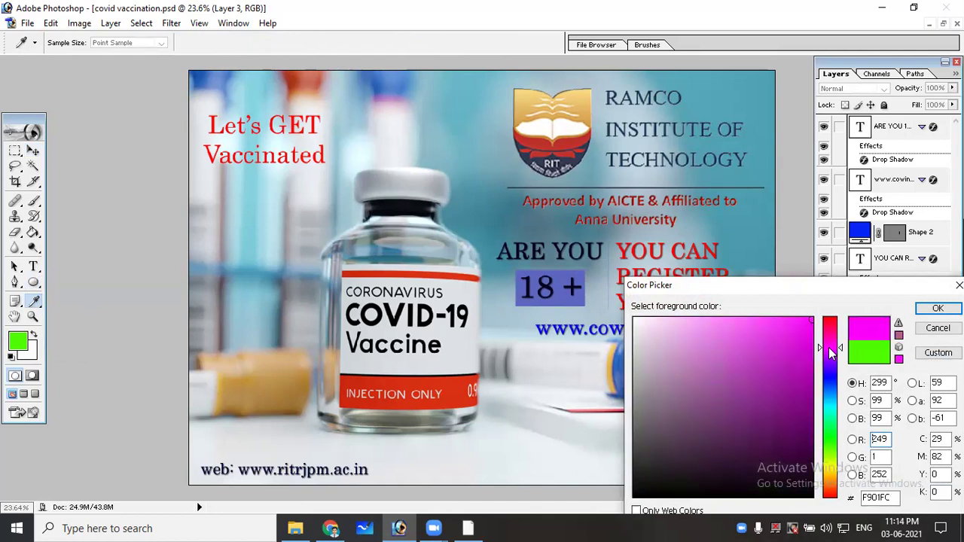
pyautogui.click(938, 308)
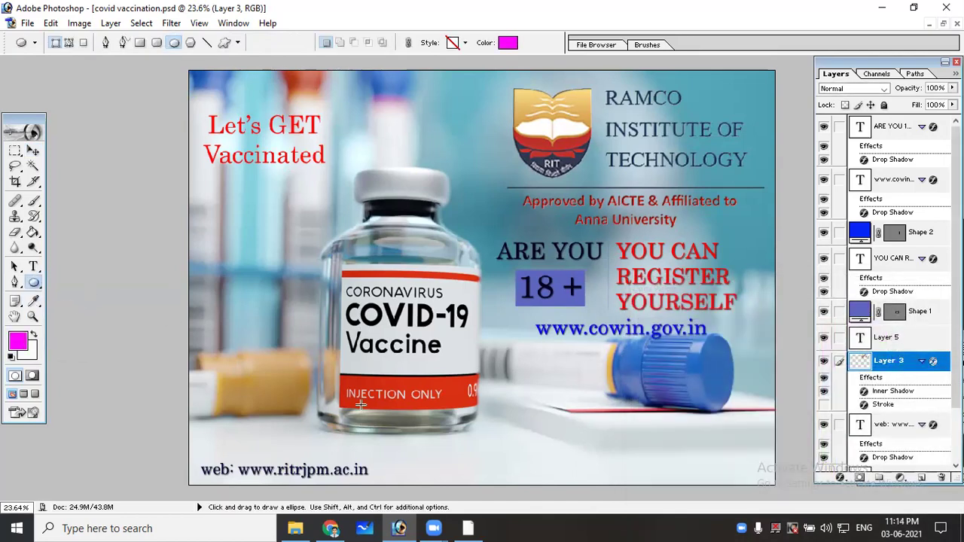
pyautogui.moveTo(506, 378); pyautogui.dragTo(569, 440)
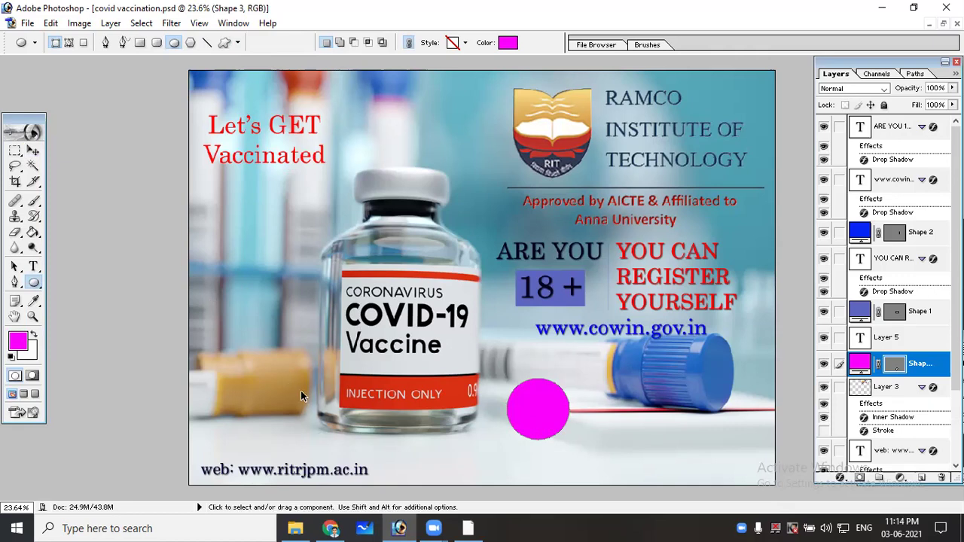
# Enlarge the magenta circle with Free Transform and move it up and left
pyautogui.hotkey('ctrl', 't')
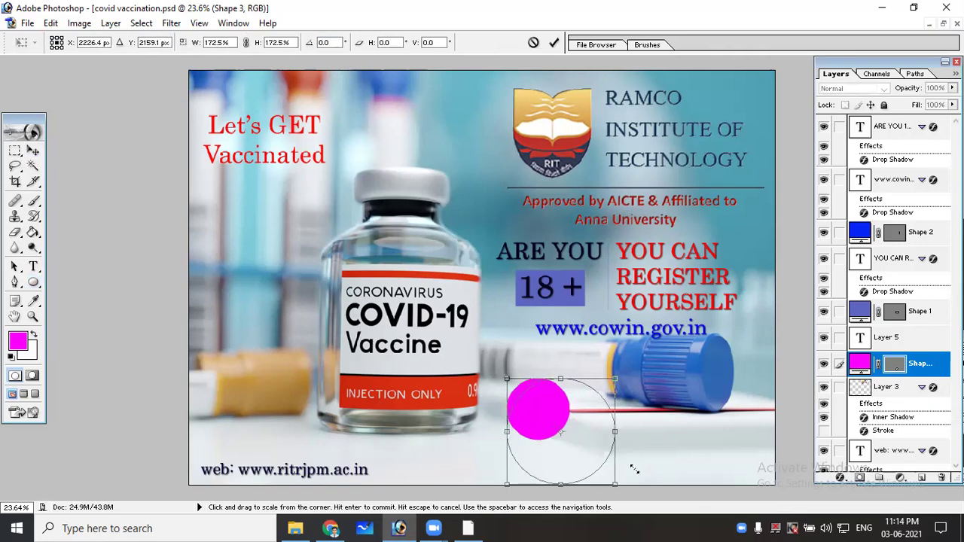
pyautogui.moveTo(568, 442); pyautogui.dragTo(645, 475)
pyautogui.press('Return')
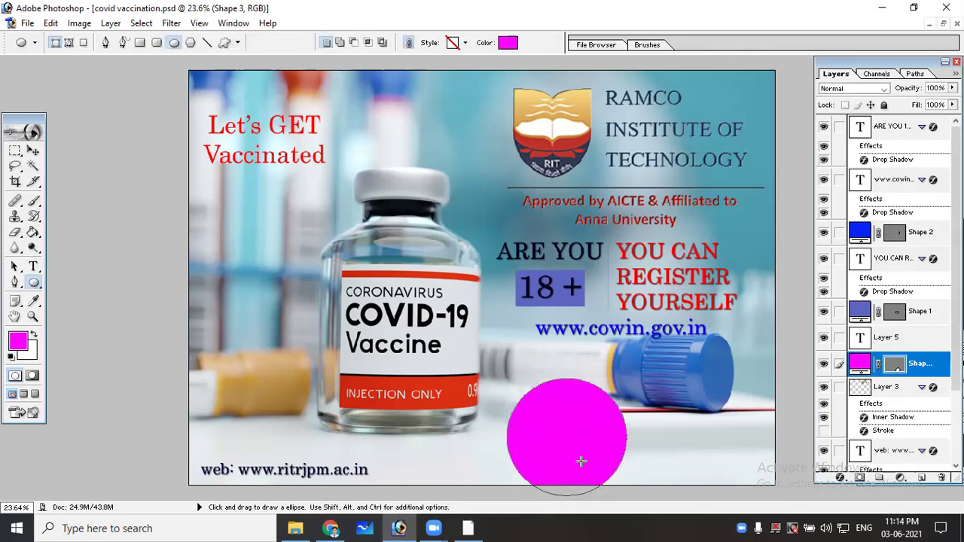
pyautogui.click(36, 155)
pyautogui.moveTo(568, 458)
pyautogui.mouseDown()
pyautogui.moveTo(547, 413)
pyautogui.moveTo(545, 421)
pyautogui.mouseUp()
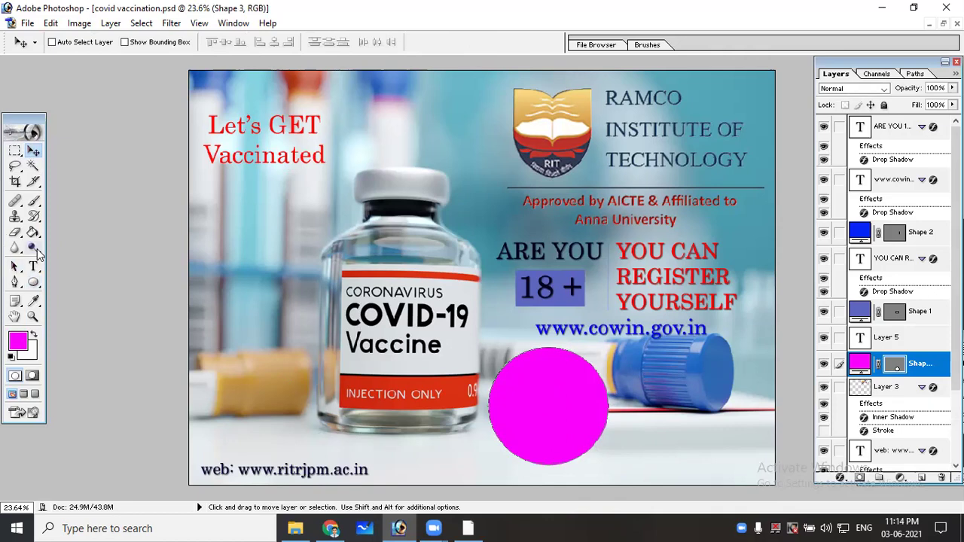
# Start a text entry on the circle and set the text colour to dark navy
pyautogui.click(33, 267)
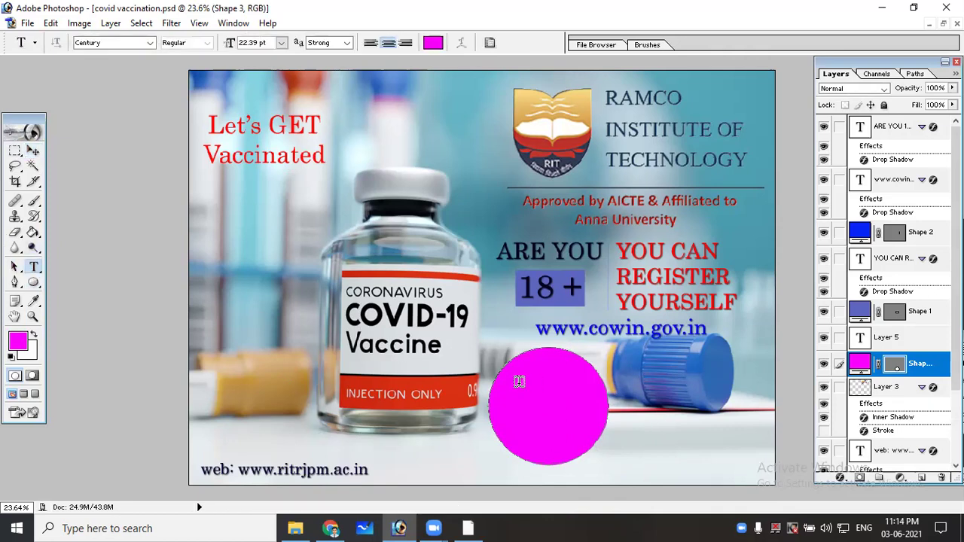
pyautogui.click(570, 401)
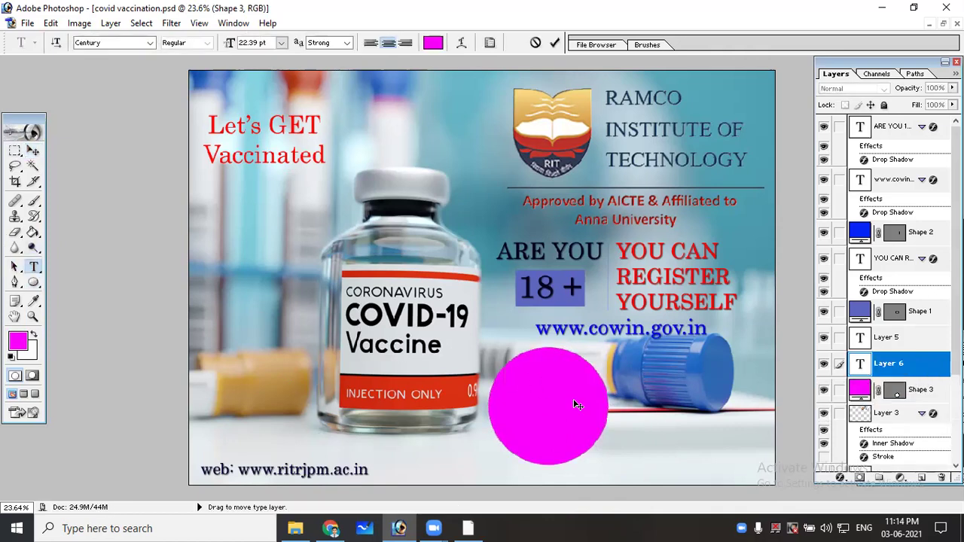
pyautogui.write('Ree')
pyautogui.press('BackSpace')
pyautogui.press('BackSpace')
pyautogui.press('BackSpace')
pyautogui.click(433, 42)
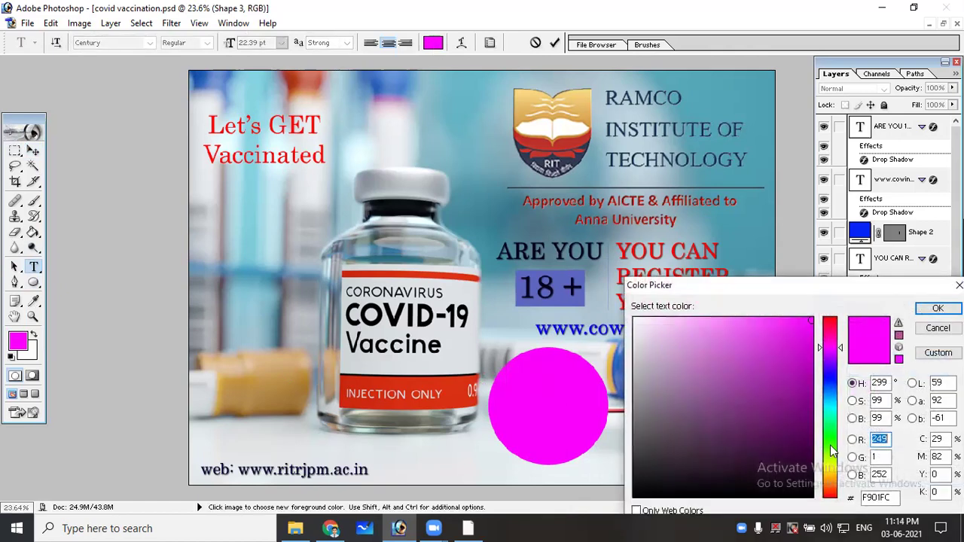
pyautogui.click(829, 373)
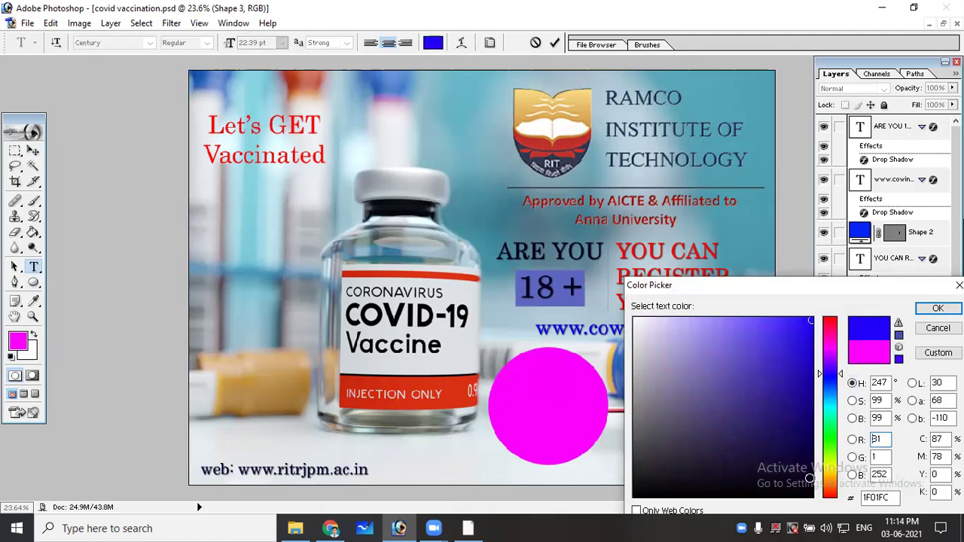
pyautogui.click(809, 490)
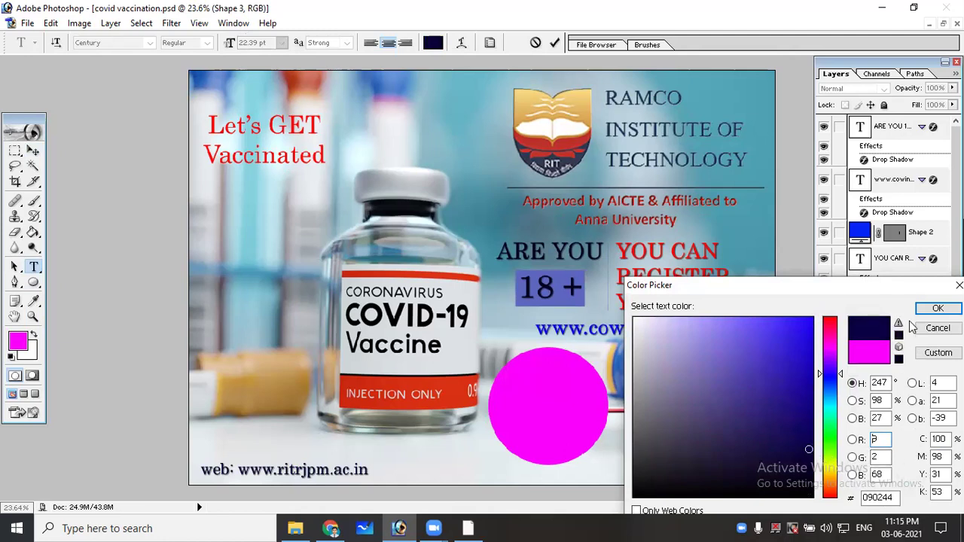
pyautogui.click(935, 309)
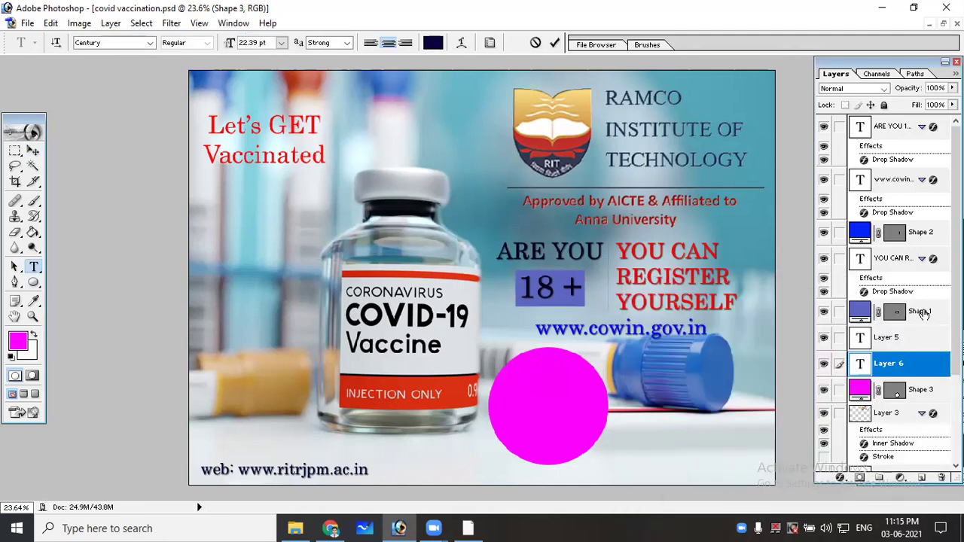
pyautogui.click(517, 379)
# Type 'Free to Register' over two lines and move it onto the magenta circle
pyautogui.write('Free to Register')
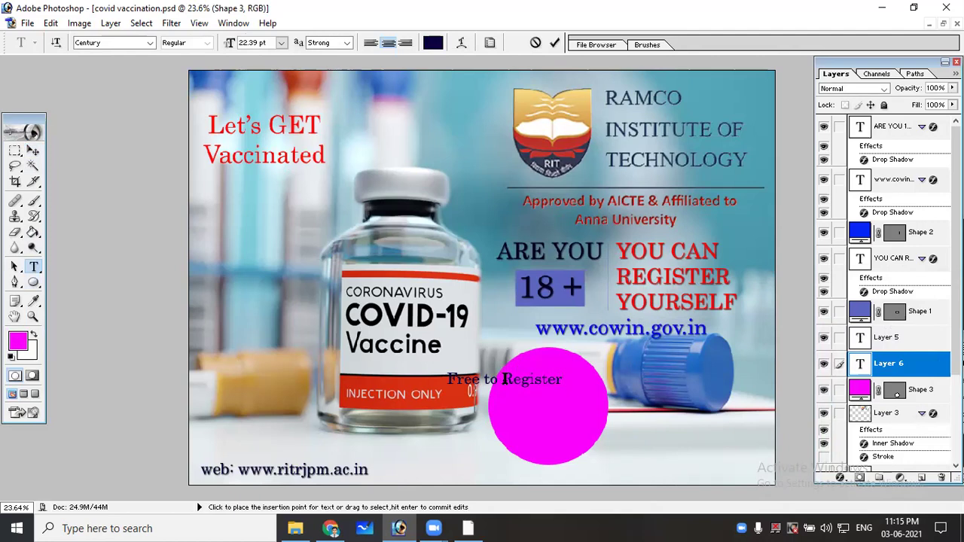
pyautogui.press('BackSpace')
pyautogui.press('BackSpace')
pyautogui.press('BackSpace')
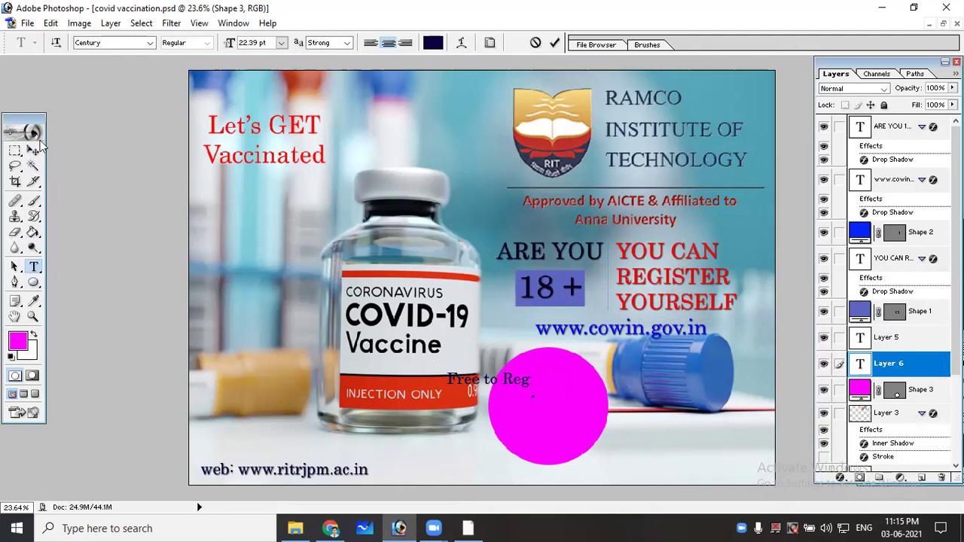
pyautogui.click(33, 150)
pyautogui.moveTo(469, 393); pyautogui.dragTo(542, 408)
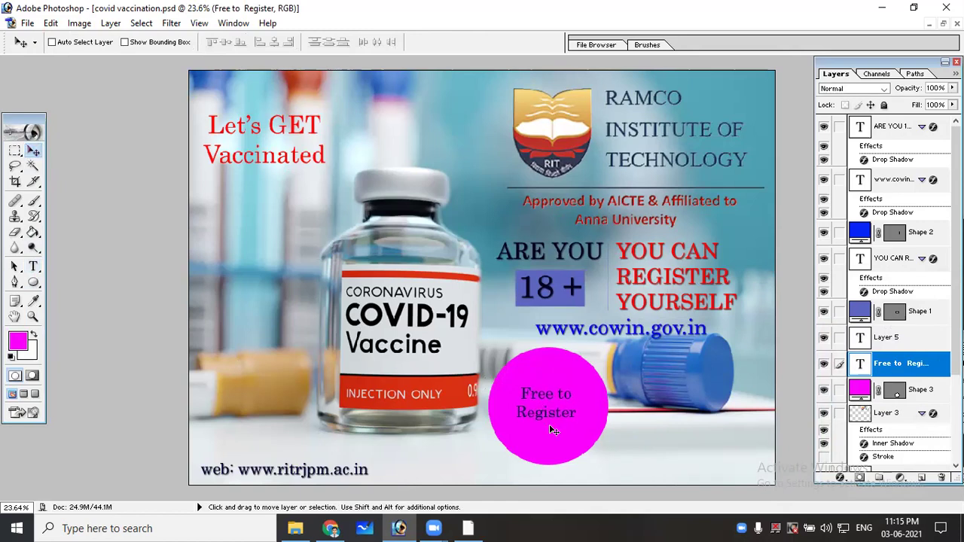
# Enlarge the Free to Register text and centre it on the magenta circle
pyautogui.hotkey('ctrl', 't')
pyautogui.moveTo(512, 424); pyautogui.dragTo(489, 457)
pyautogui.press('Return')
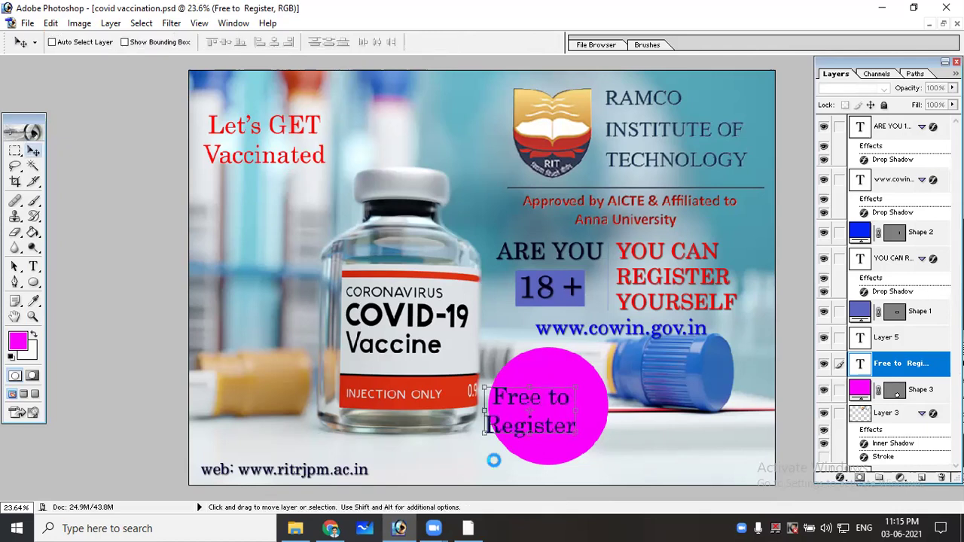
pyautogui.moveTo(531, 427); pyautogui.dragTo(548, 422)
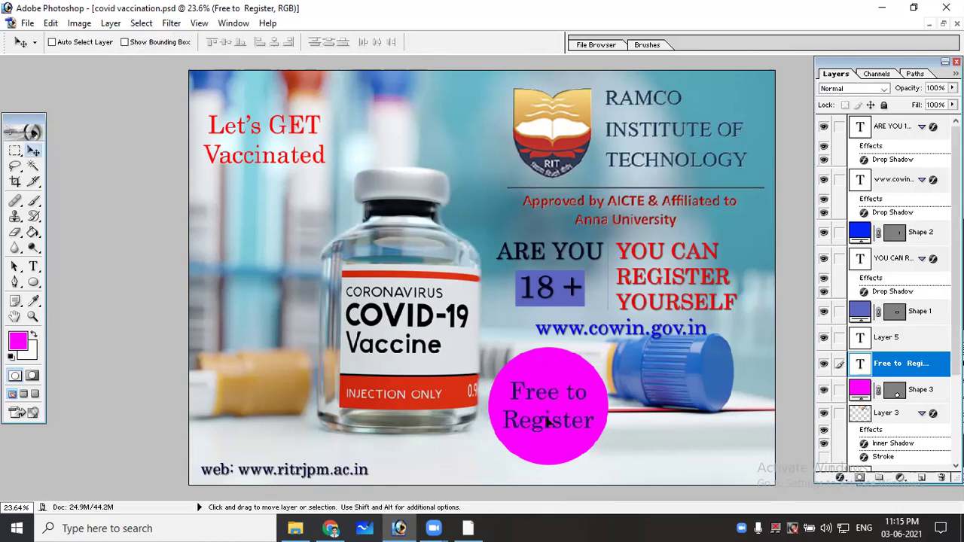
pyautogui.moveTo(548, 422); pyautogui.dragTo(561, 415)
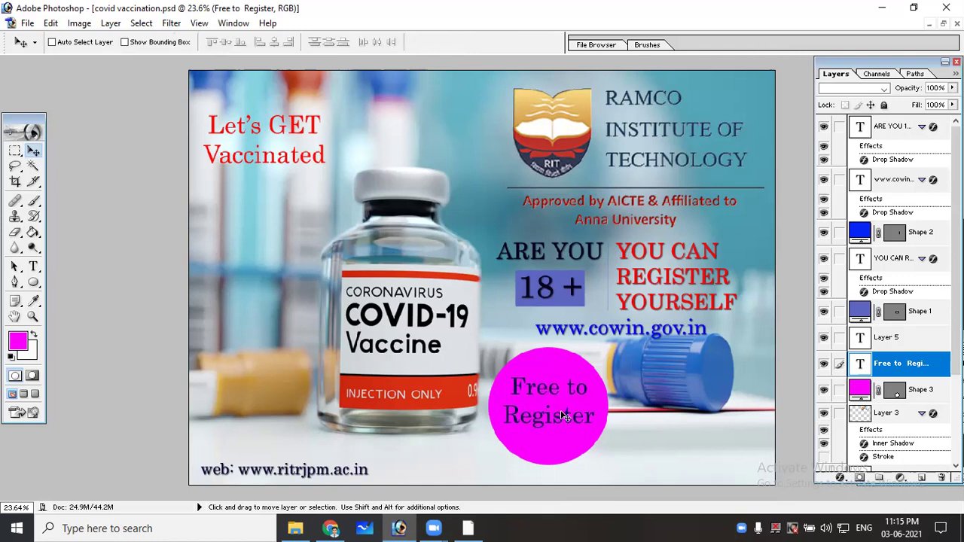
# Make the Shape 3 circle layer behind Free to Register the active layer
pyautogui.rightClick(549, 369)
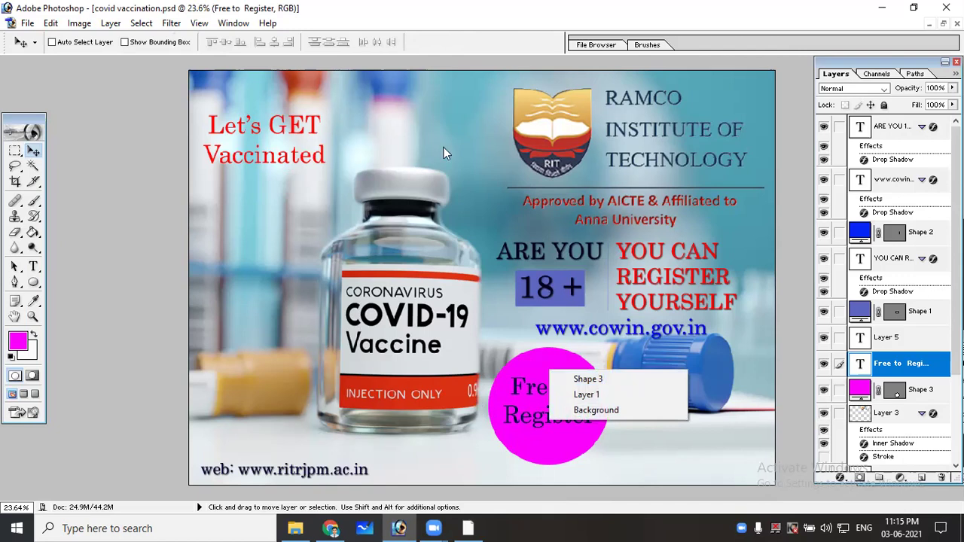
pyautogui.click(16, 344)
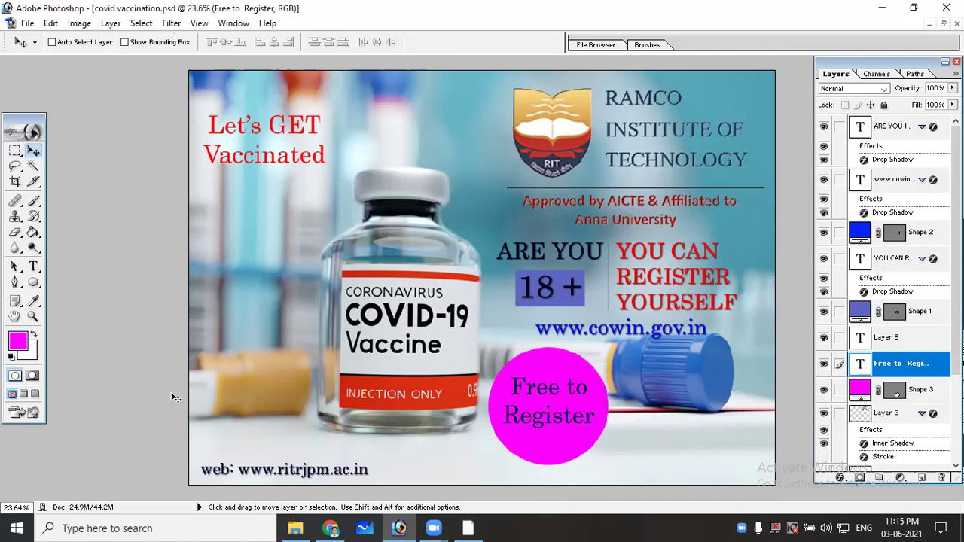
pyautogui.rightClick(542, 382)
pyautogui.click(572, 387)
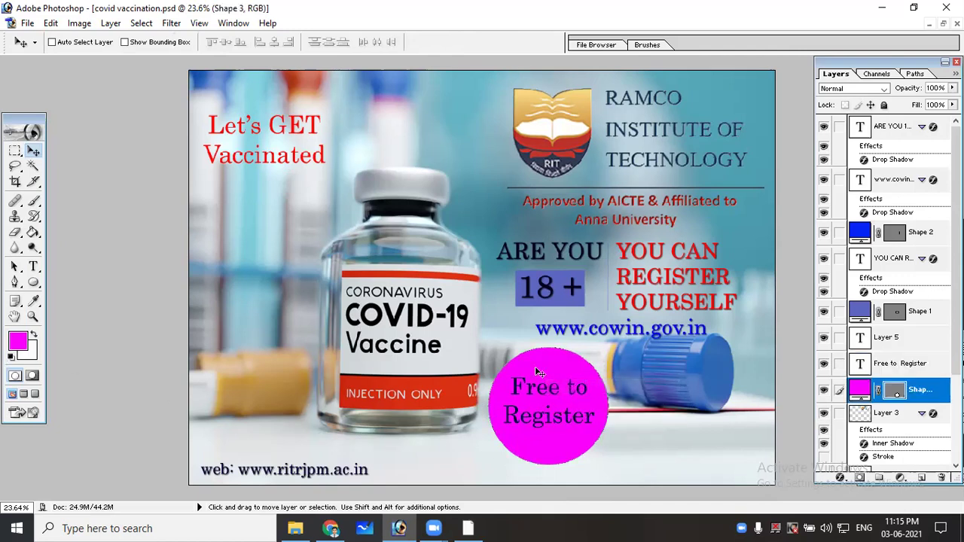
pyautogui.rightClick(571, 405)
pyautogui.click(594, 409)
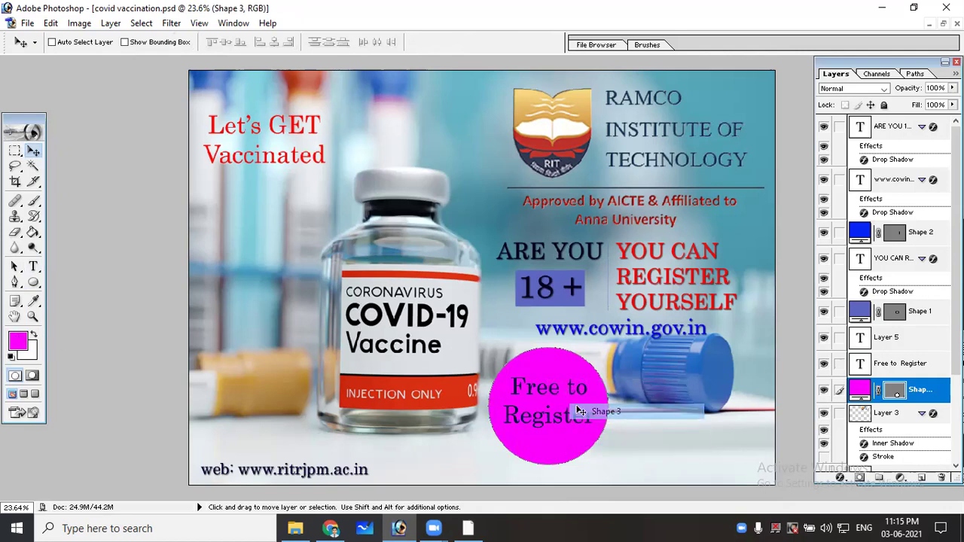
# Try purple, green, cyan, blue and lavender fills for the circle in the Color Picker
pyautogui.doubleClick(856, 391)
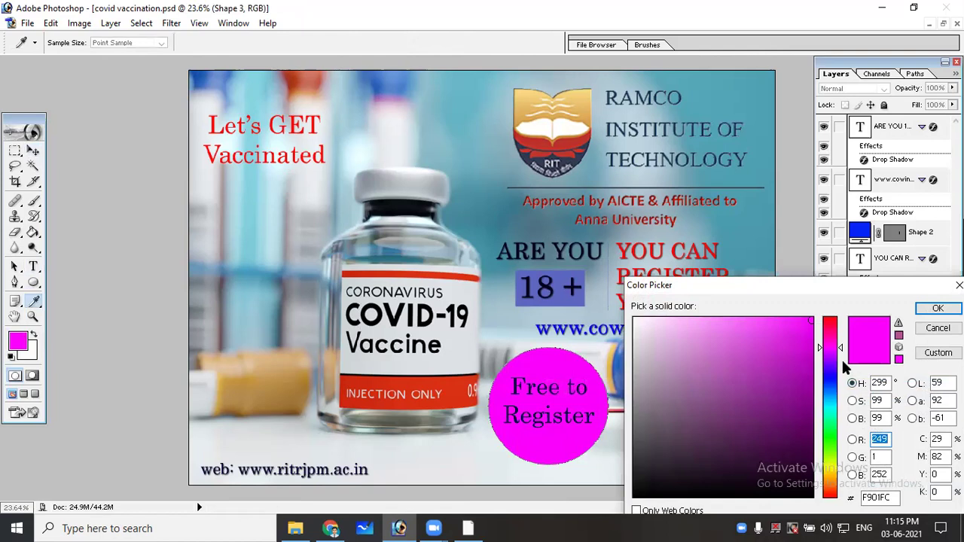
pyautogui.moveTo(783, 372)
pyautogui.mouseDown()
pyautogui.moveTo(775, 344)
pyautogui.moveTo(780, 437)
pyautogui.mouseUp()
pyautogui.moveTo(825, 412)
pyautogui.mouseDown()
pyautogui.moveTo(828, 332)
pyautogui.moveTo(834, 465)
pyautogui.mouseUp()
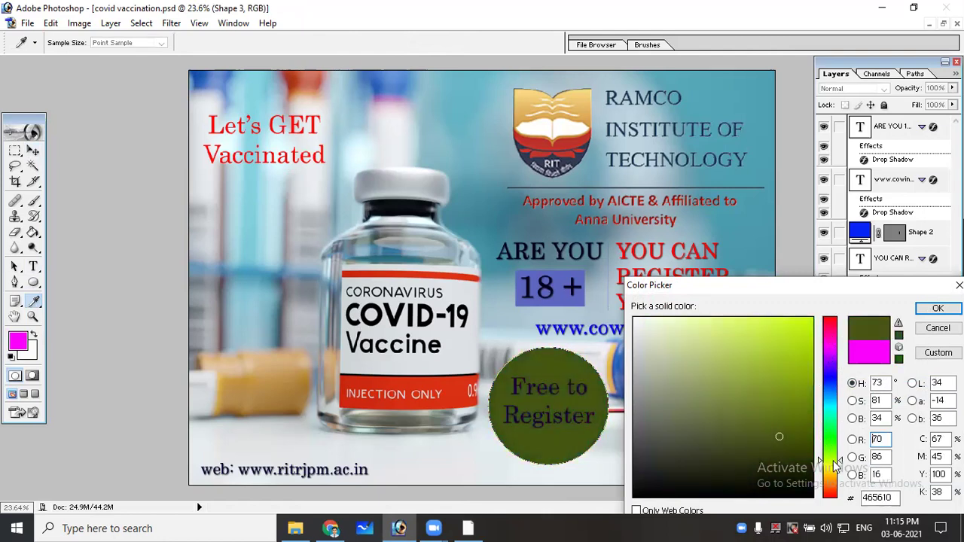
pyautogui.click(806, 329)
pyautogui.click(807, 352)
pyautogui.click(806, 379)
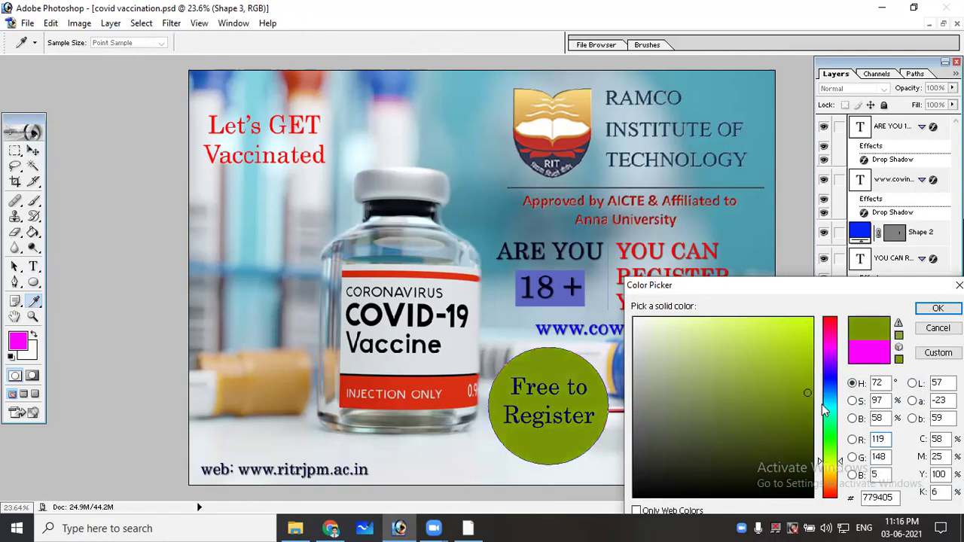
pyautogui.click(826, 408)
pyautogui.click(802, 325)
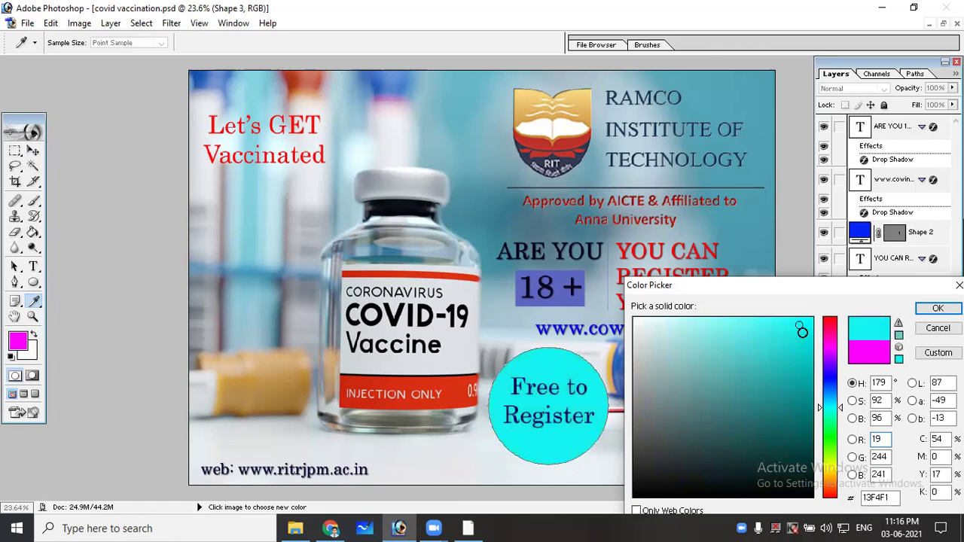
pyautogui.click(828, 382)
pyautogui.click(756, 427)
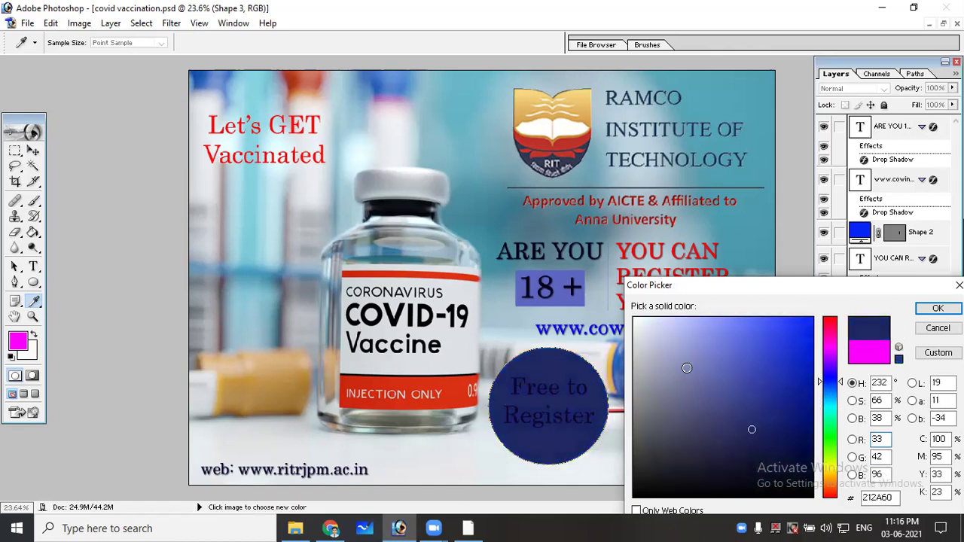
pyautogui.click(687, 368)
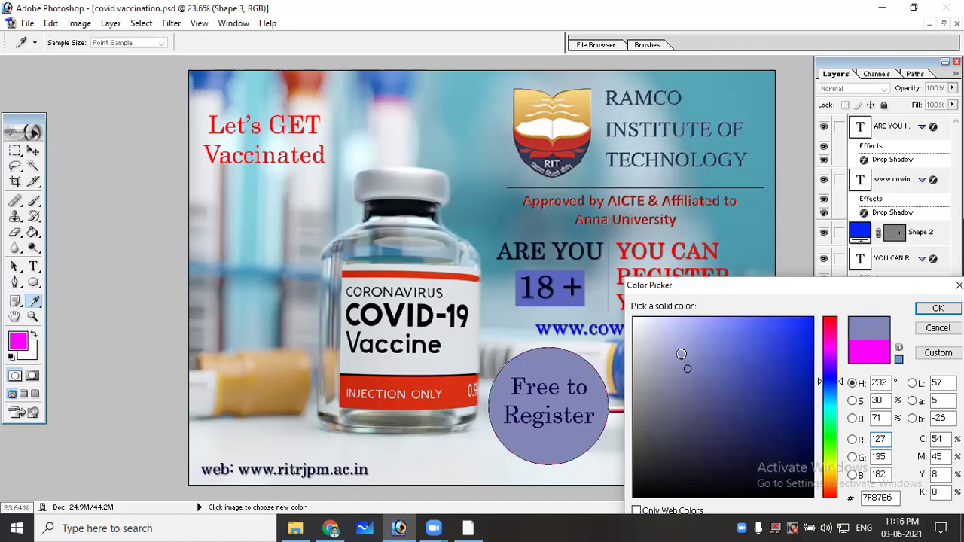
pyautogui.moveTo(676, 343); pyautogui.dragTo(698, 338)
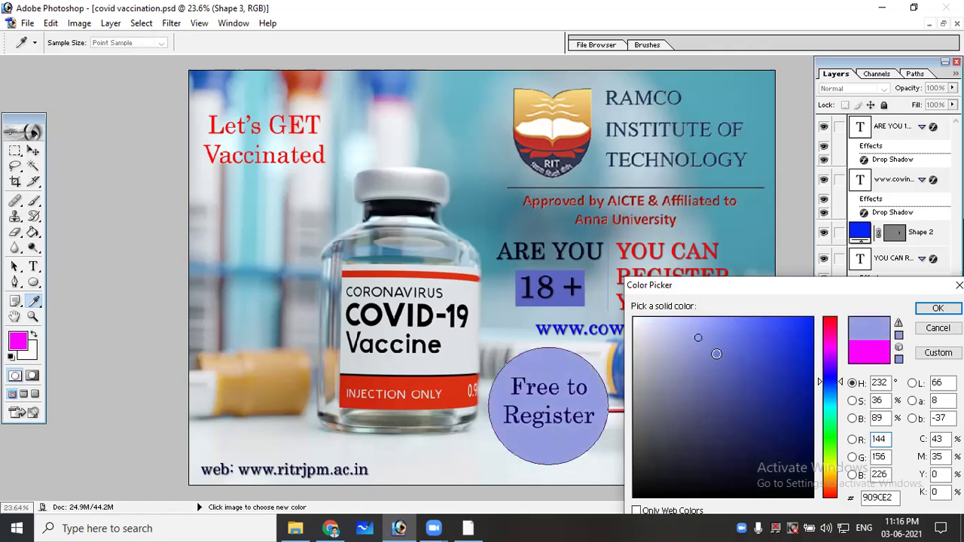
pyautogui.click(716, 354)
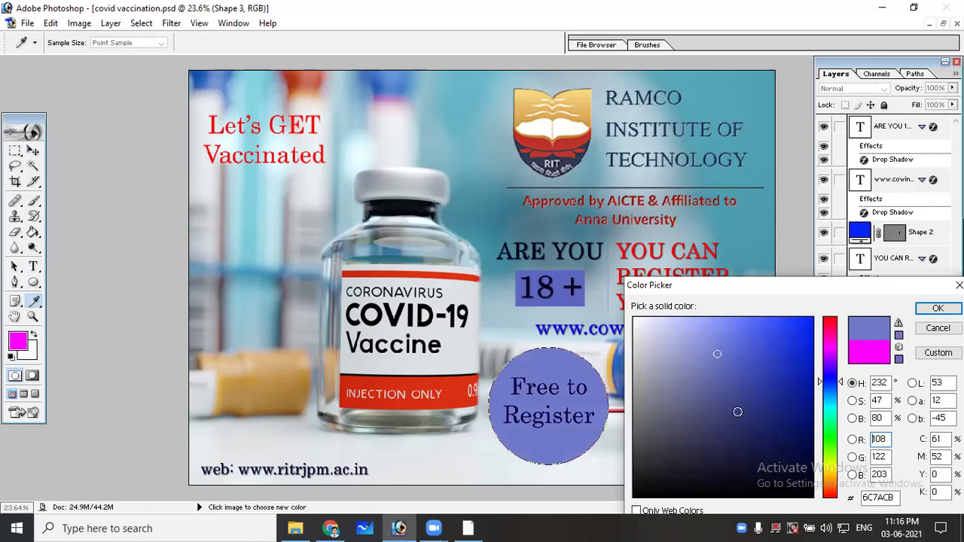
# Settle the circle's fill on pinkish red EA324C
pyautogui.moveTo(829, 474)
pyautogui.mouseDown()
pyautogui.moveTo(834, 491)
pyautogui.moveTo(826, 455)
pyautogui.mouseUp()
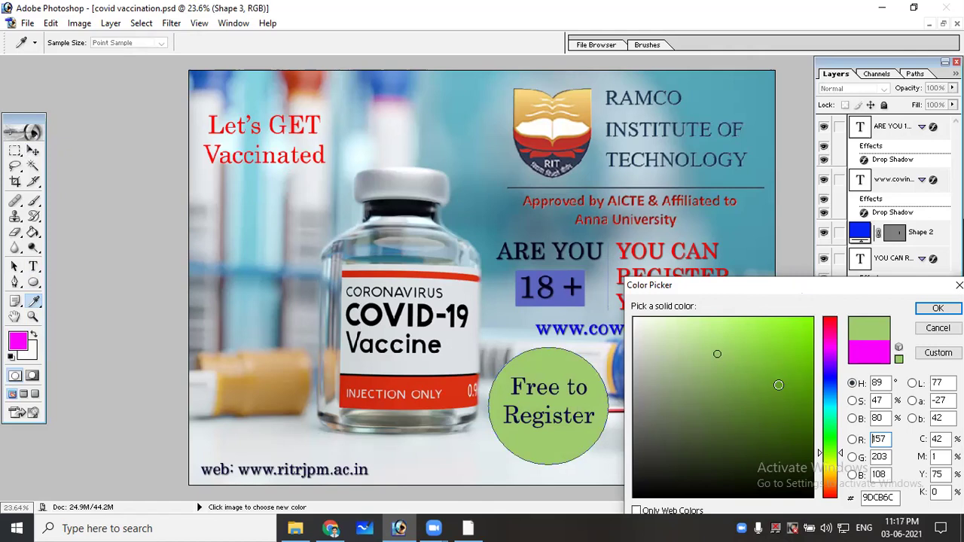
pyautogui.click(786, 376)
pyautogui.moveTo(786, 377)
pyautogui.mouseDown()
pyautogui.moveTo(771, 406)
pyautogui.moveTo(775, 332)
pyautogui.mouseUp()
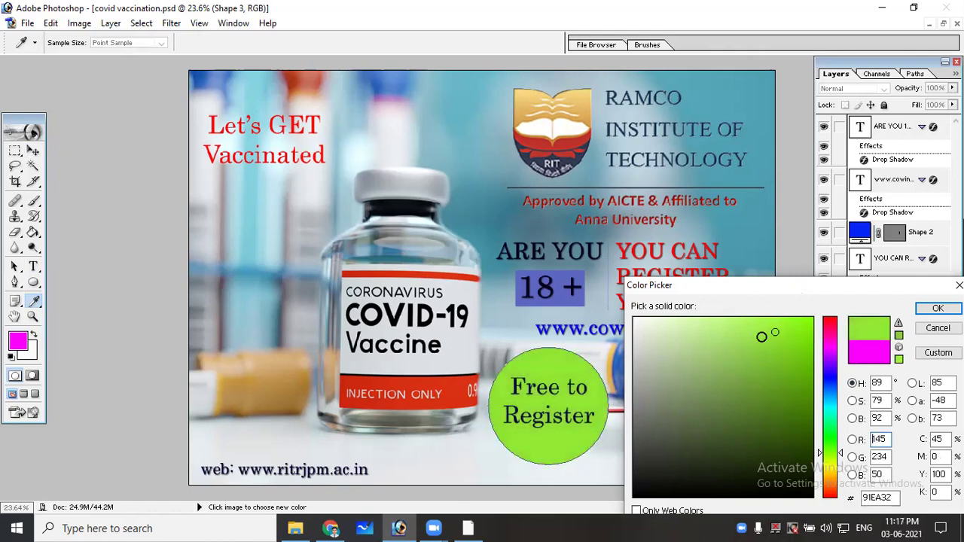
pyautogui.click(828, 347)
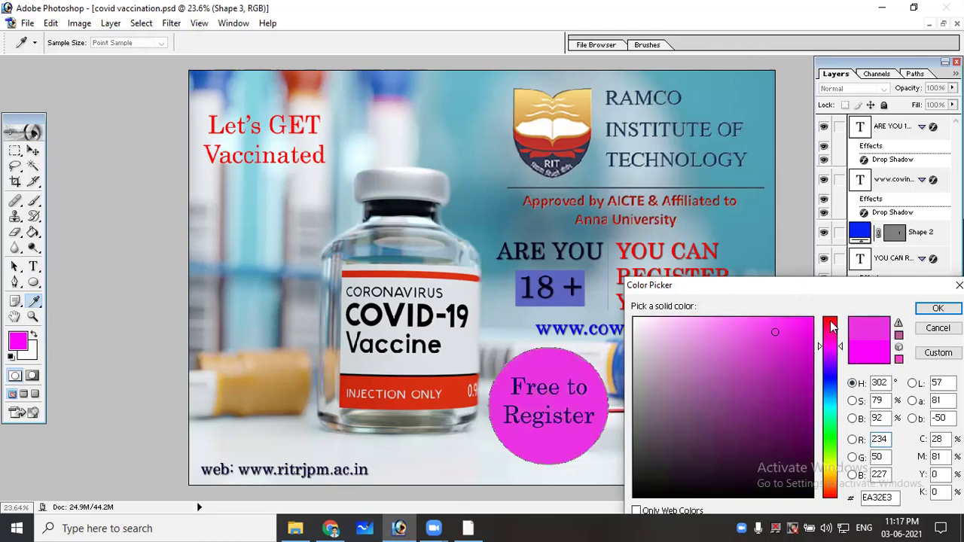
pyautogui.click(832, 325)
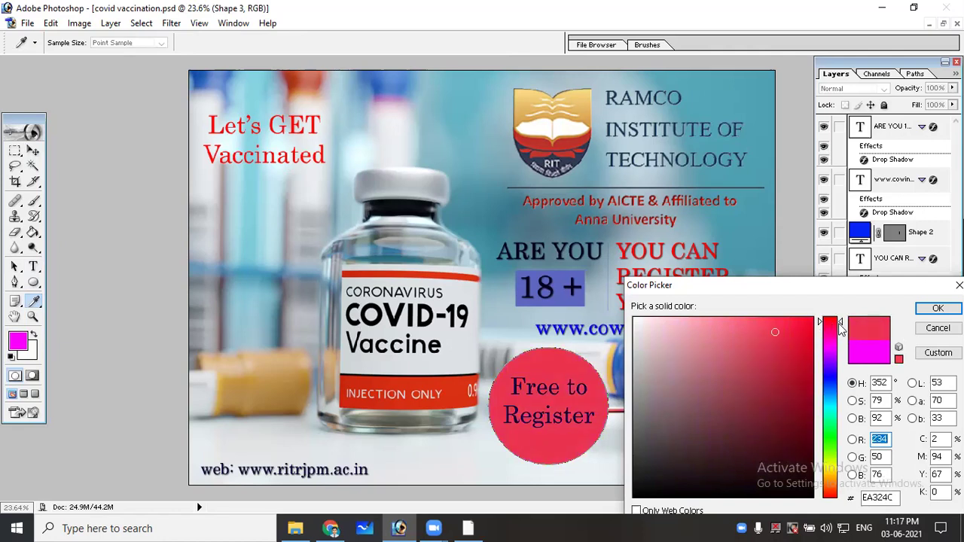
pyautogui.click(938, 308)
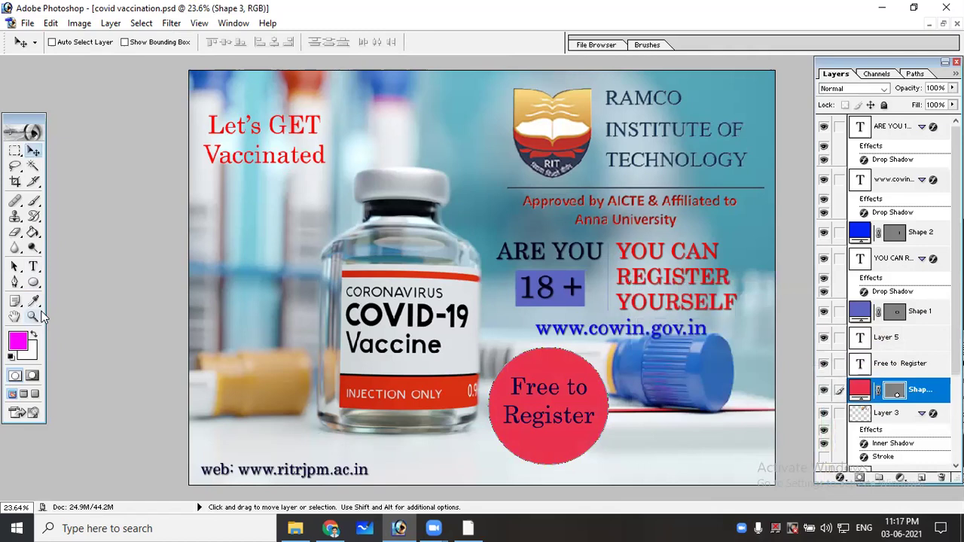
# Select the Free to Register text and set its colour to white
pyautogui.click(33, 266)
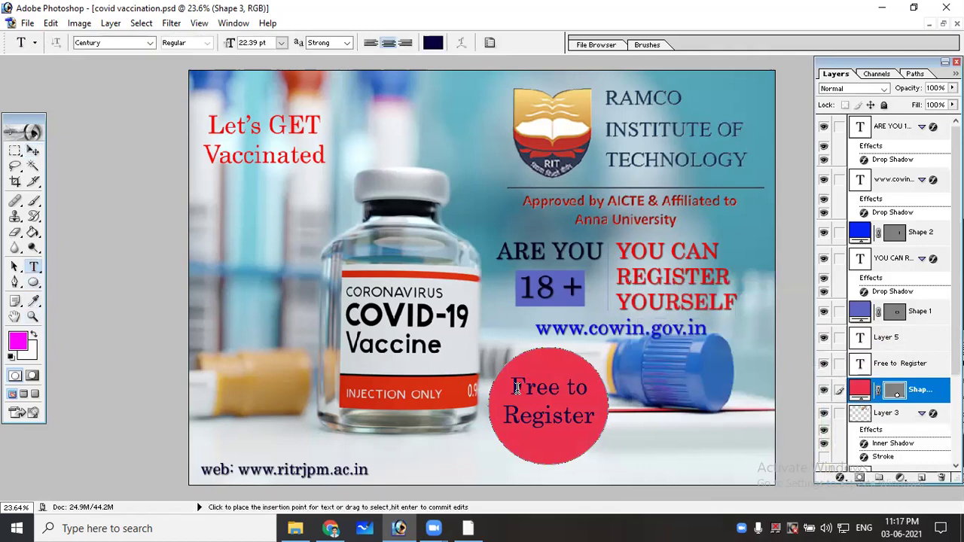
pyautogui.moveTo(516, 389); pyautogui.dragTo(594, 428)
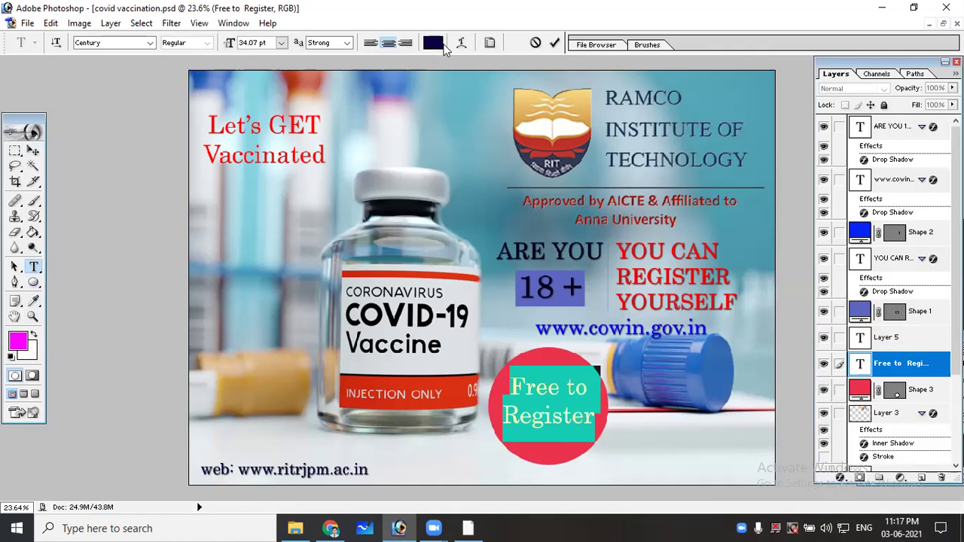
pyautogui.click(435, 43)
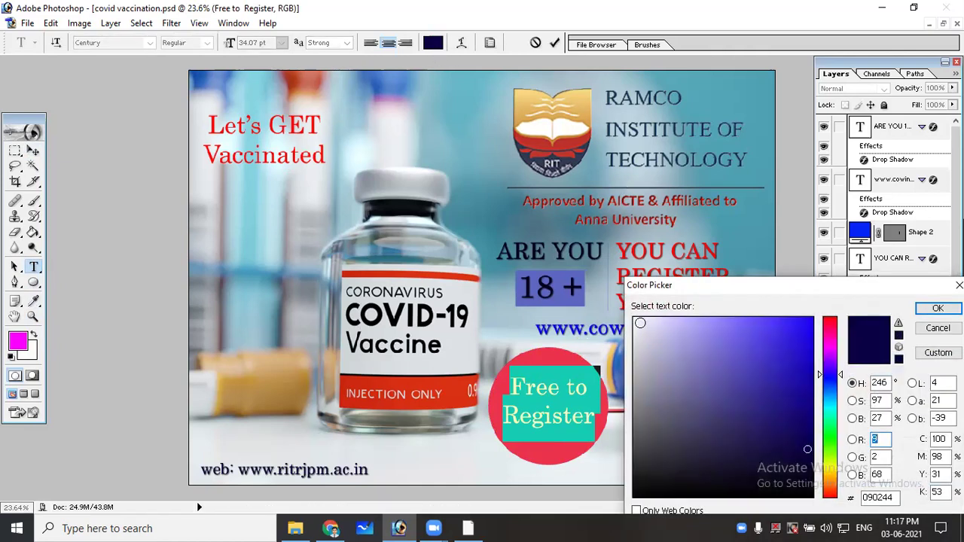
pyautogui.click(937, 307)
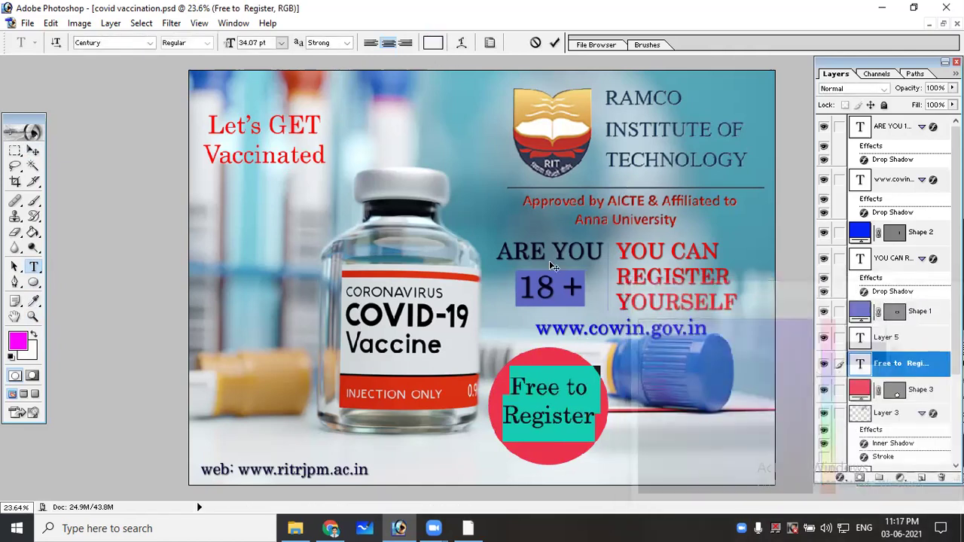
pyautogui.click(34, 150)
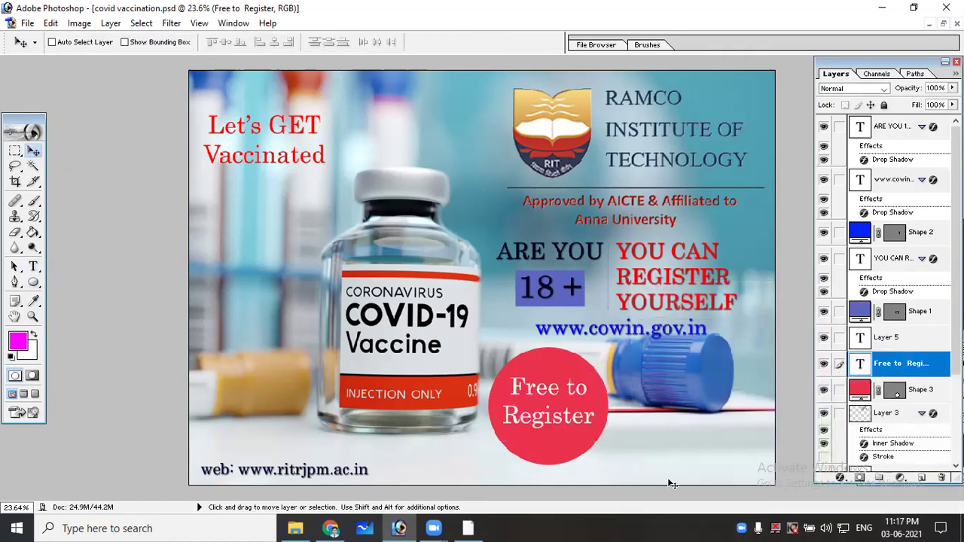
# Nudge the Free to Register text and the Shape 3 circle slightly into position
pyautogui.rightClick(515, 397)
pyautogui.click(527, 399)
pyautogui.moveTo(518, 391)
pyautogui.mouseDown()
pyautogui.moveTo(525, 409)
pyautogui.moveTo(524, 393)
pyautogui.mouseUp()
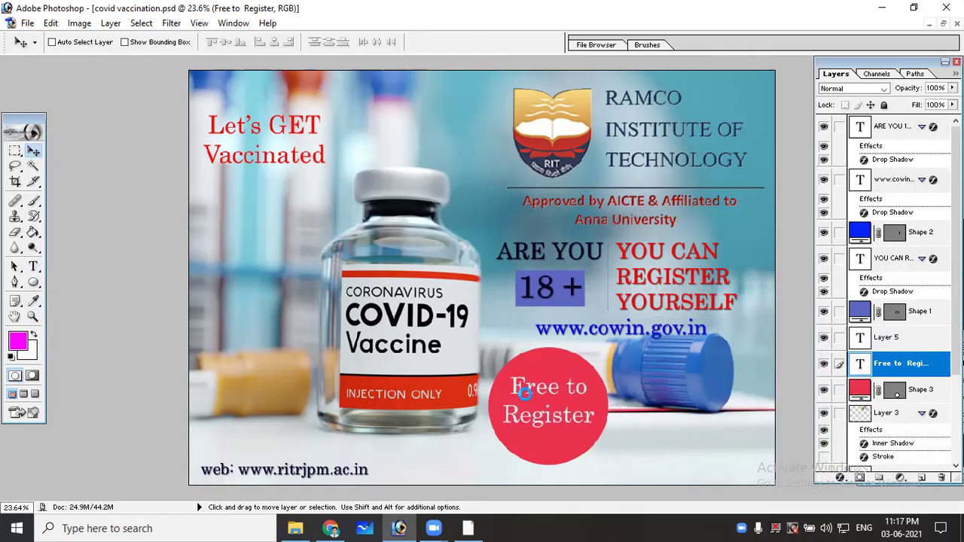
pyautogui.rightClick(549, 450)
pyautogui.click(573, 454)
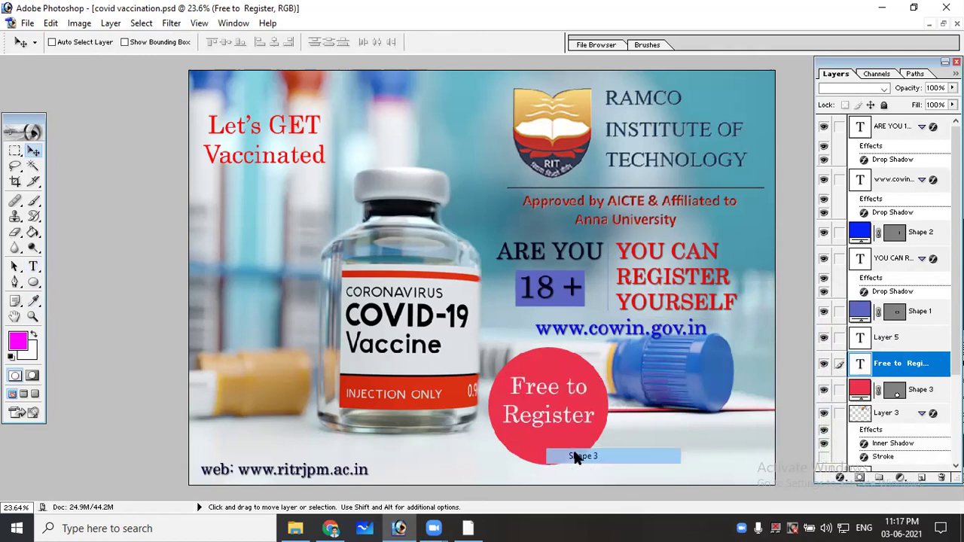
pyautogui.moveTo(569, 451); pyautogui.dragTo(570, 452)
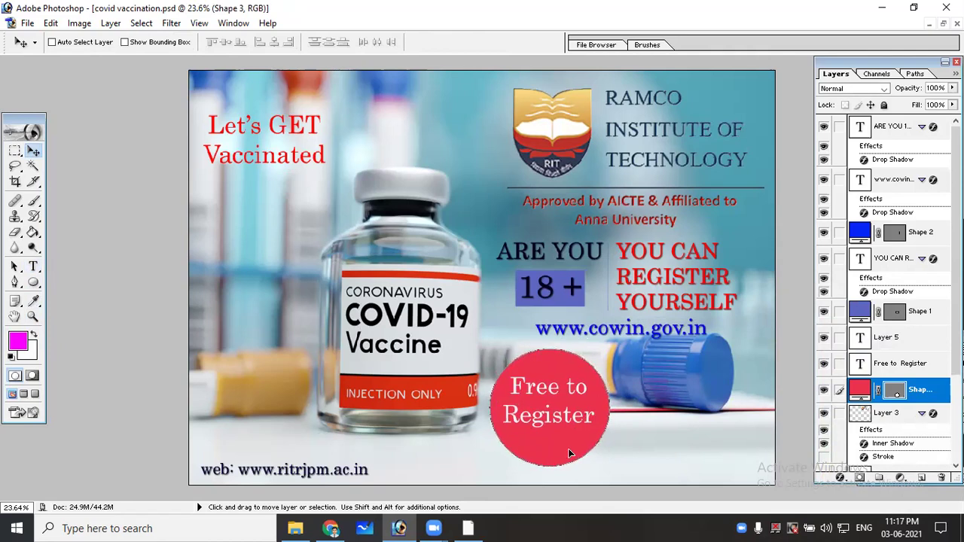
pyautogui.moveTo(570, 452); pyautogui.dragTo(571, 447)
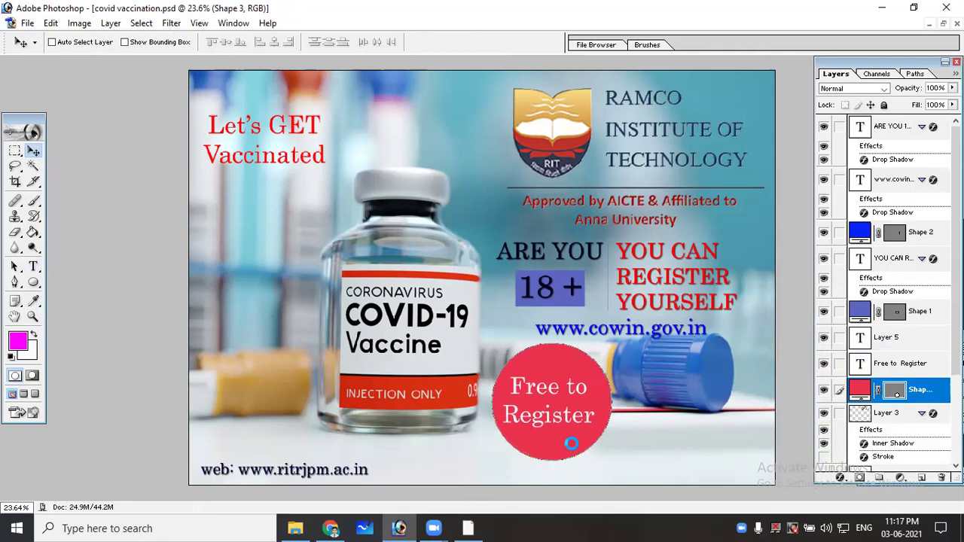
pyautogui.rightClick(540, 425)
pyautogui.click(549, 426)
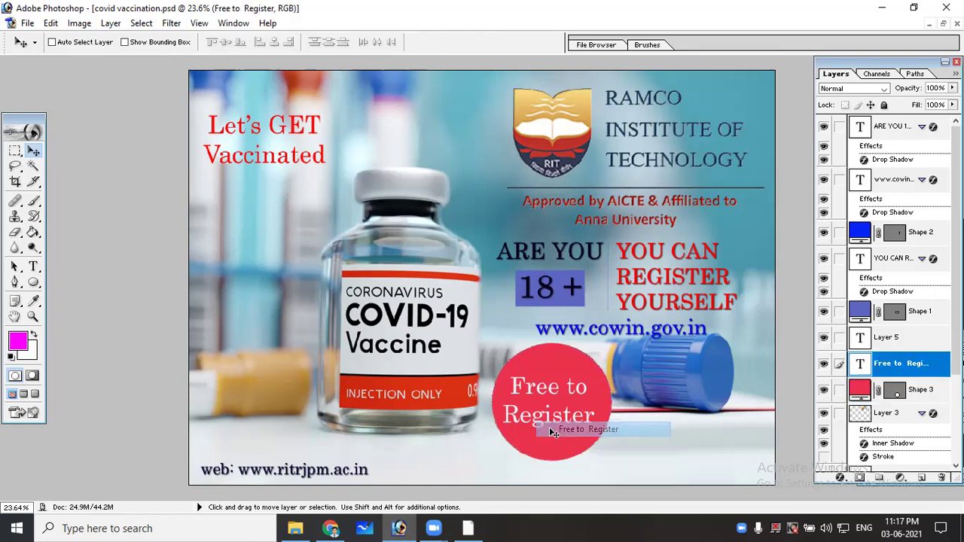
pyautogui.rightClick(546, 367)
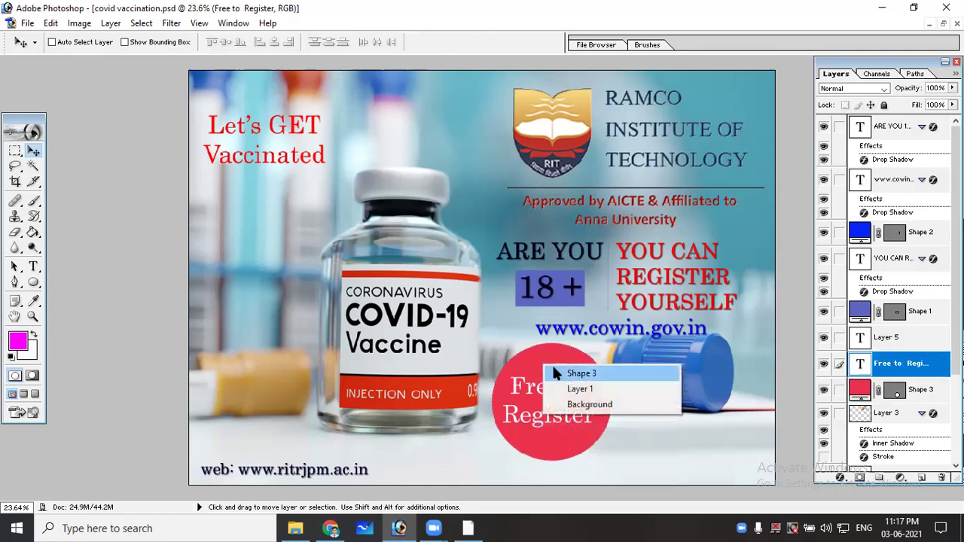
pyautogui.click(561, 374)
pyautogui.moveTo(544, 368)
pyautogui.mouseDown()
pyautogui.moveTo(547, 385)
pyautogui.moveTo(544, 374)
pyautogui.mouseUp()
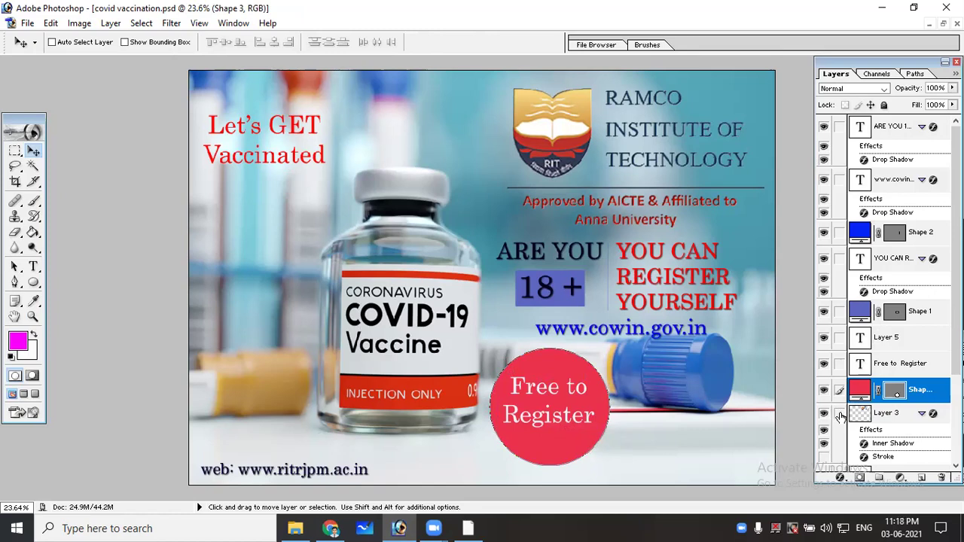
# Link the Free to Register text layer to Shape 3 and drag the badge lower
pyautogui.click(838, 415)
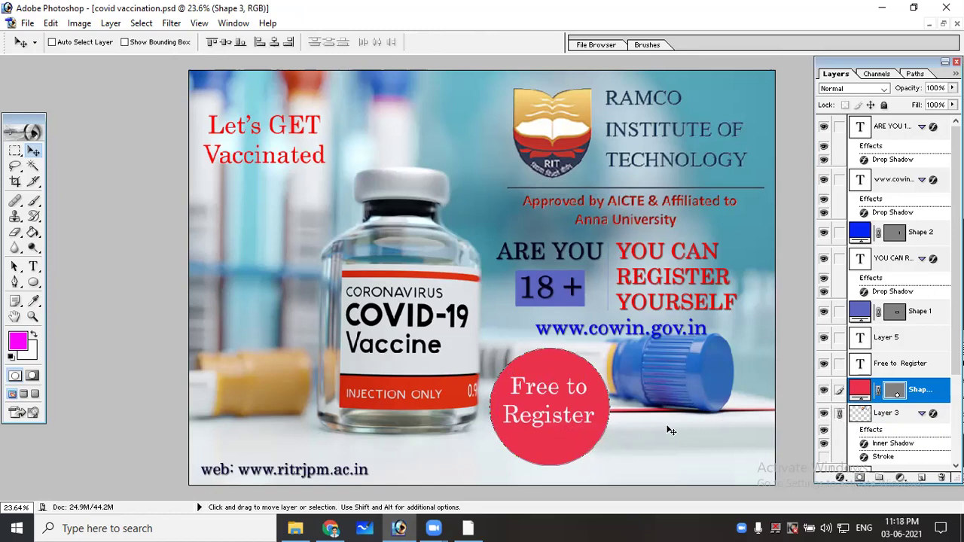
pyautogui.moveTo(562, 415); pyautogui.dragTo(582, 419)
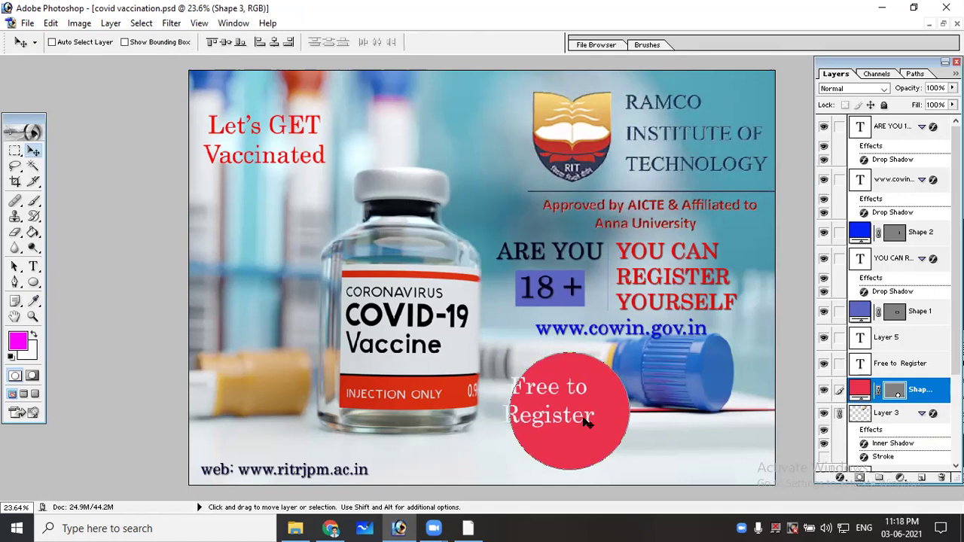
pyautogui.hotkey('ctrl', 'z')
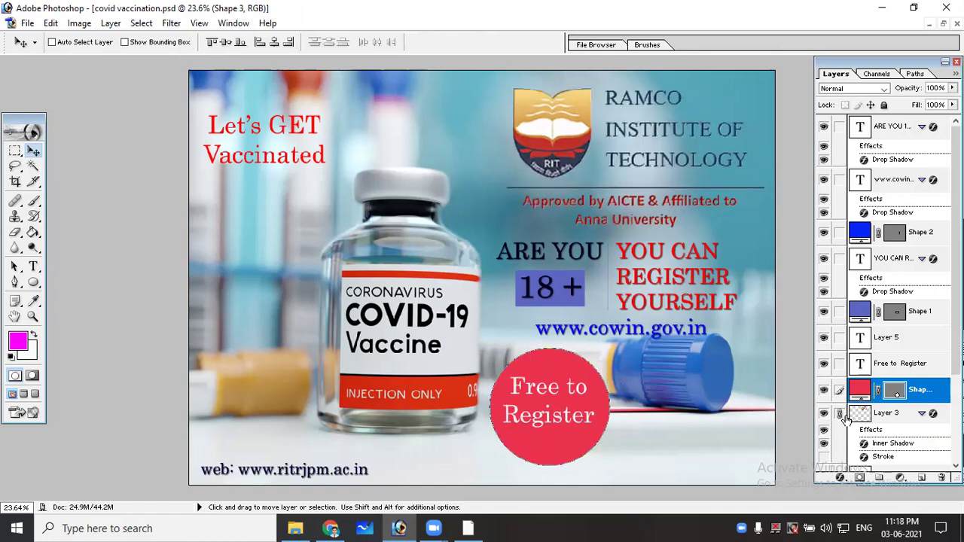
pyautogui.click(839, 365)
pyautogui.moveTo(526, 383)
pyautogui.mouseDown()
pyautogui.moveTo(542, 419)
pyautogui.moveTo(505, 364)
pyautogui.moveTo(530, 391)
pyautogui.moveTo(537, 382)
pyautogui.moveTo(534, 403)
pyautogui.mouseUp()
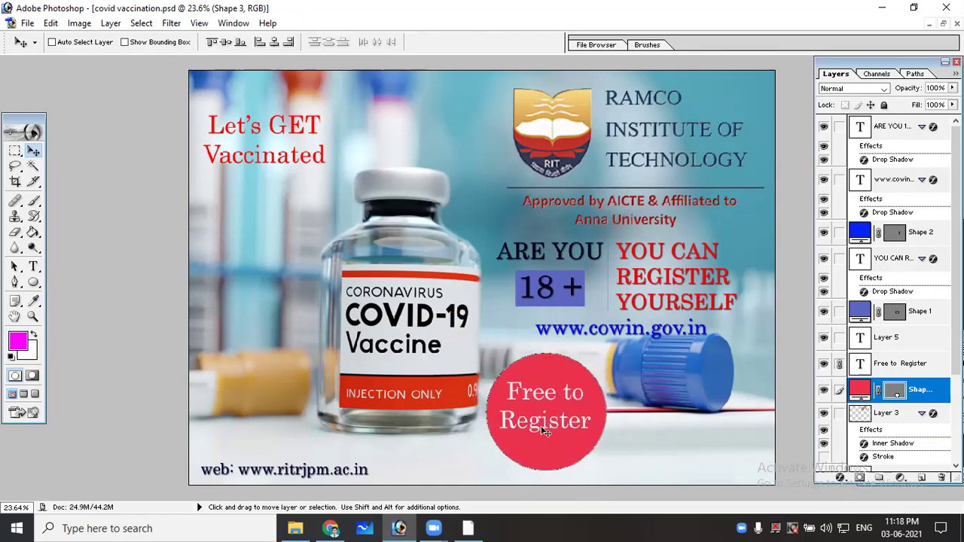
# Scale the badge down to about 70%, then enlarge it back up
pyautogui.hotkey('ctrl', 't')
pyautogui.moveTo(607, 471); pyautogui.dragTo(582, 429)
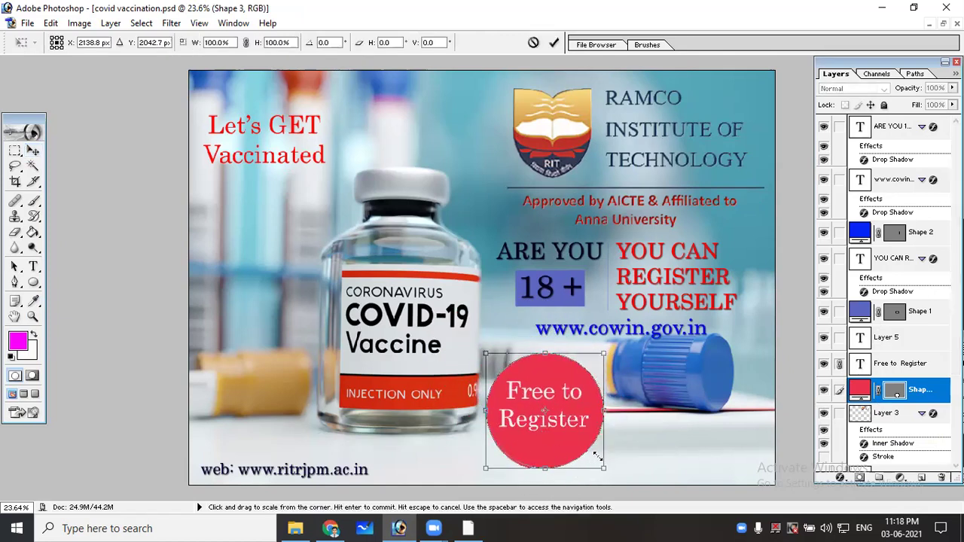
pyautogui.press('Return')
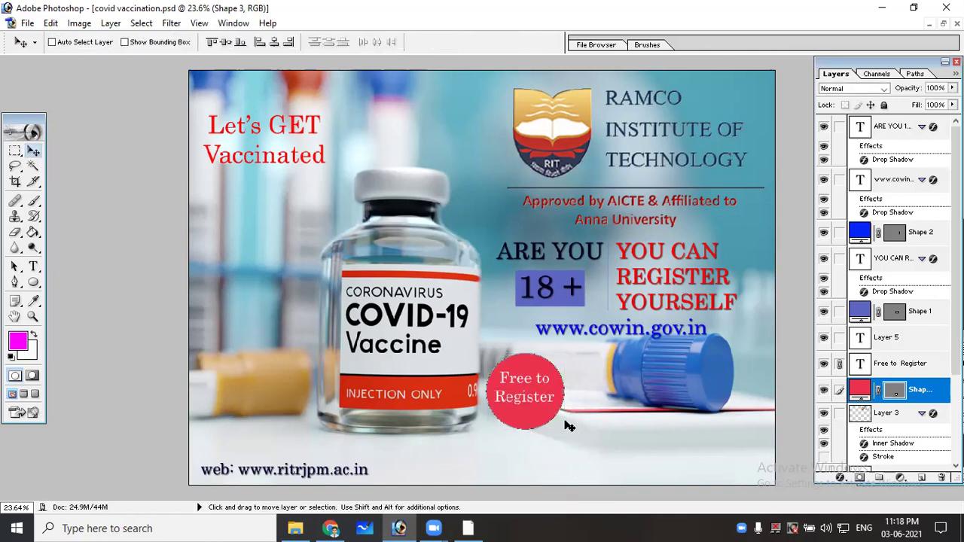
pyautogui.hotkey('ctrl', 't')
pyautogui.moveTo(569, 432); pyautogui.dragTo(607, 469)
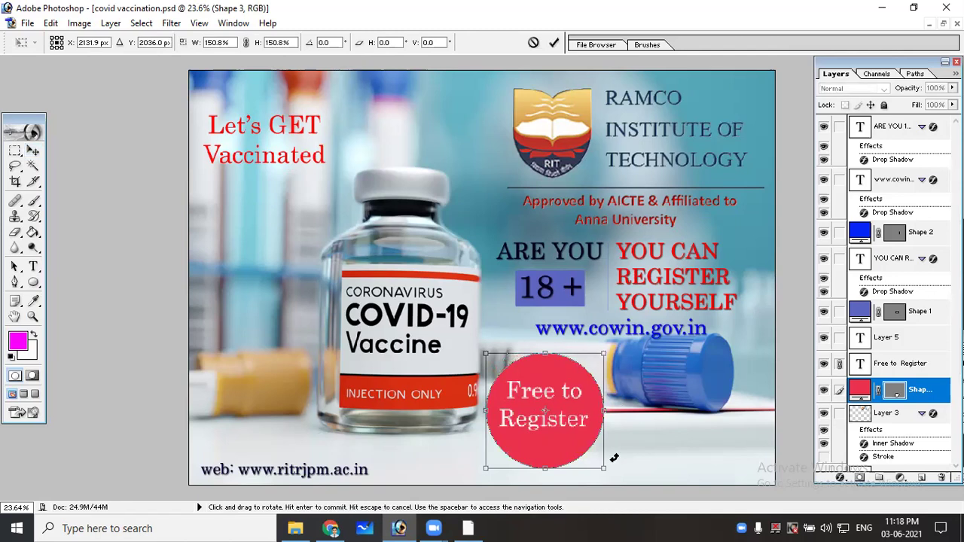
pyautogui.press('Return')
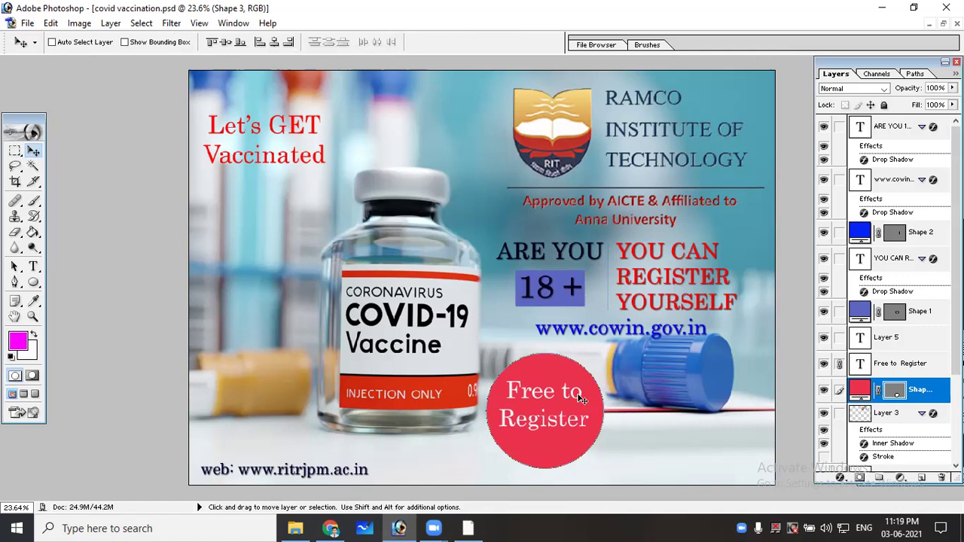
# Shrink the badge to 70%, move it to the lower middle, then enlarge it to 152%
pyautogui.moveTo(555, 419)
pyautogui.mouseDown()
pyautogui.moveTo(540, 430)
pyautogui.moveTo(593, 437)
pyautogui.moveTo(555, 419)
pyautogui.mouseUp()
pyautogui.hotkey('ctrl', 't')
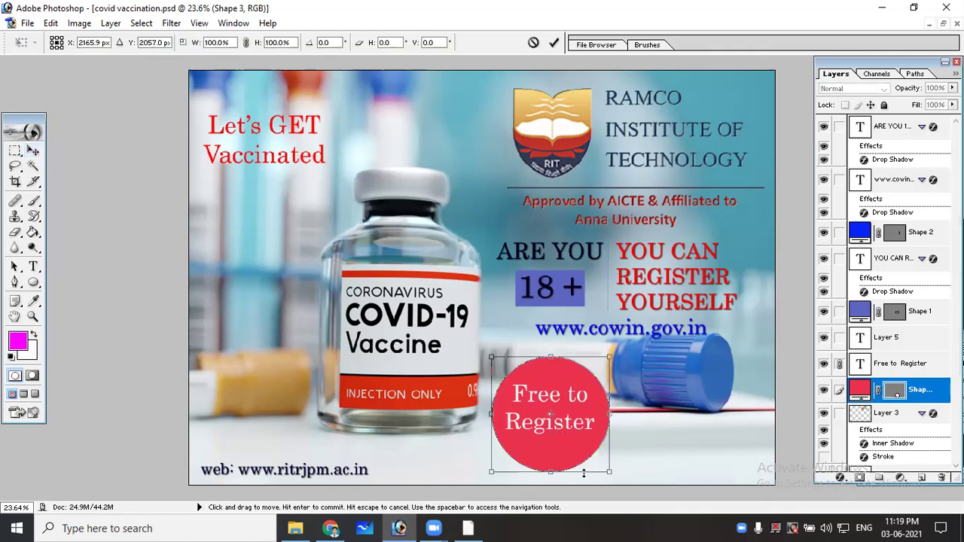
pyautogui.moveTo(608, 471)
pyautogui.mouseDown()
pyautogui.moveTo(564, 420)
pyautogui.moveTo(685, 458)
pyautogui.moveTo(737, 459)
pyautogui.moveTo(449, 144)
pyautogui.moveTo(511, 218)
pyautogui.mouseUp()
pyautogui.press('Return')
pyautogui.moveTo(547, 285)
pyautogui.mouseDown()
pyautogui.moveTo(572, 399)
pyautogui.moveTo(550, 443)
pyautogui.mouseUp()
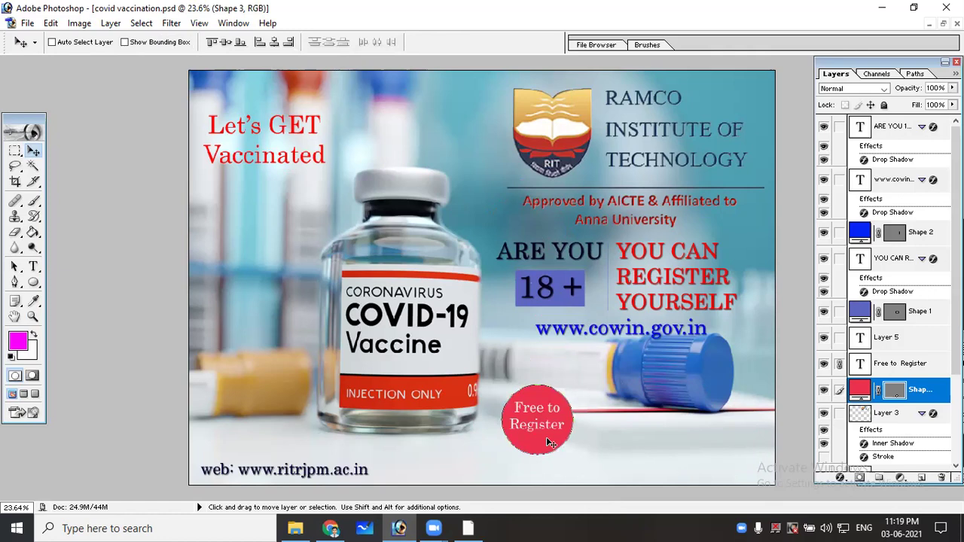
pyautogui.hotkey('ctrl', 't')
pyautogui.moveTo(572, 388); pyautogui.dragTo(622, 355)
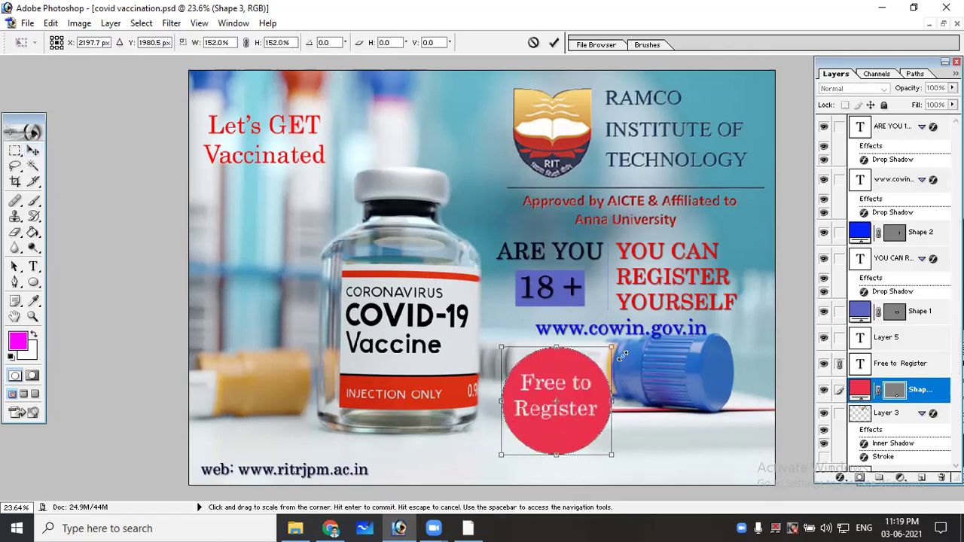
pyautogui.press('Return')
# Shift the badge slightly down, save the poster and zoom in
pyautogui.moveTo(583, 402); pyautogui.dragTo(574, 424)
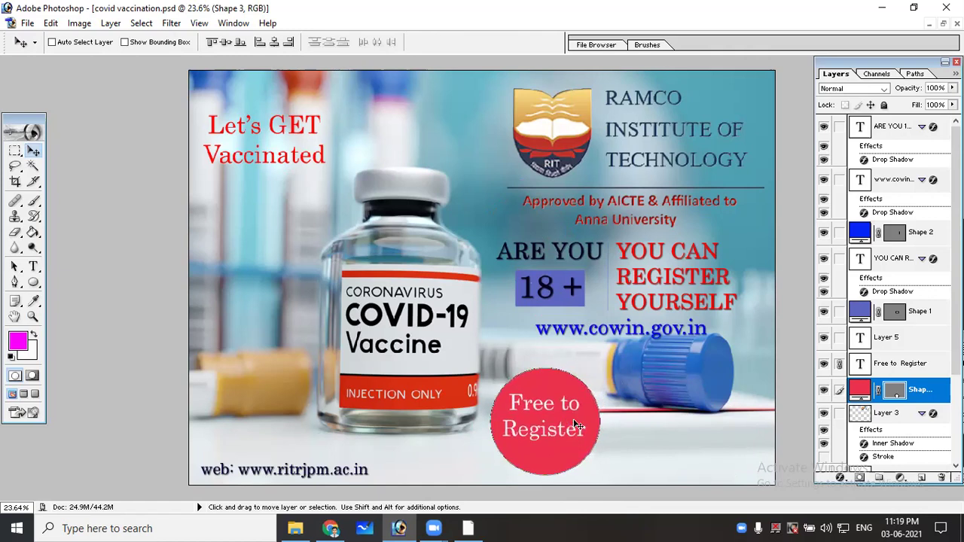
pyautogui.hotkey('ctrl', 's')
pyautogui.hotkey('ctrl', '+')
pyautogui.hotkey('ctrl', '+')
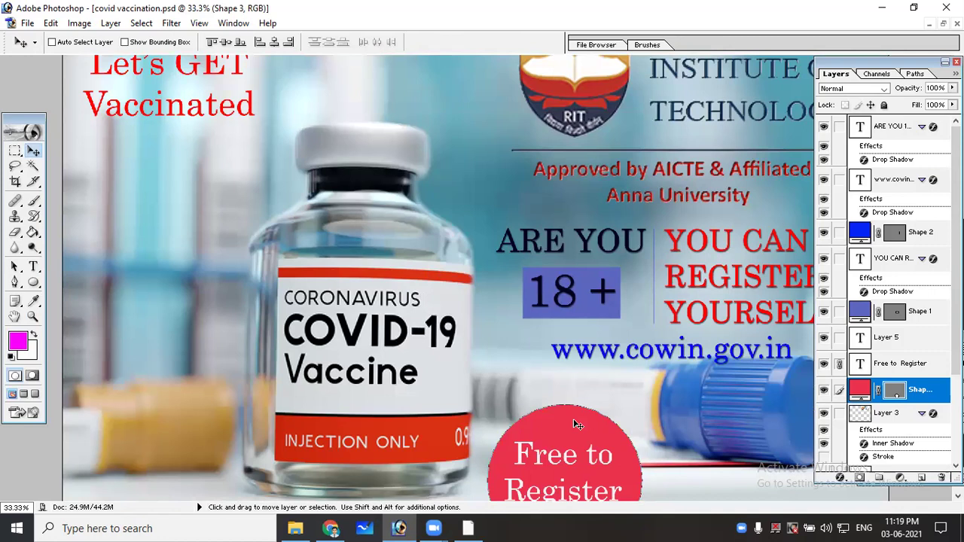
pyautogui.hotkey('ctrl', '-')
pyautogui.hotkey('ctrl', '+')
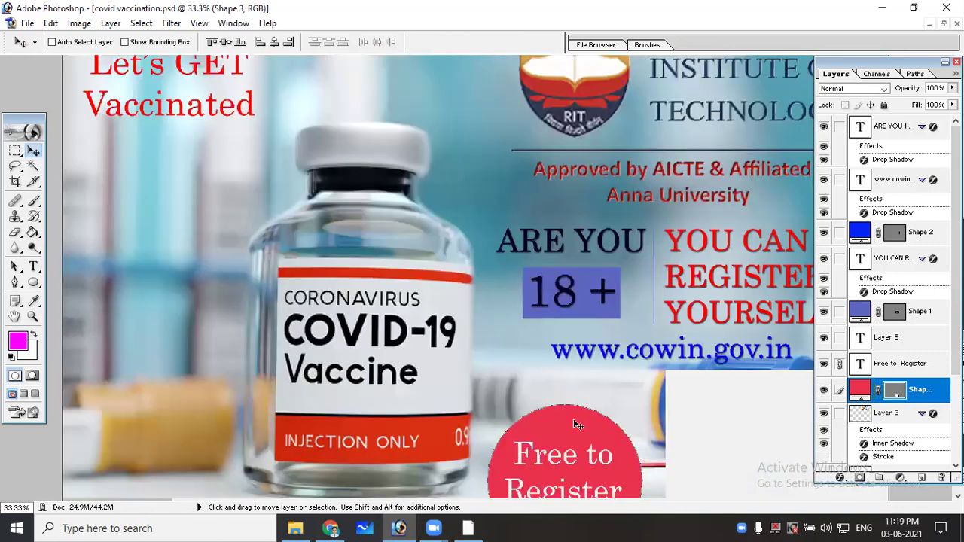
pyautogui.hotkey('ctrl', '+')
pyautogui.hotkey('ctrl', '+')
pyautogui.hotkey('ctrl', '+')
pyautogui.hotkey('ctrl', '-')
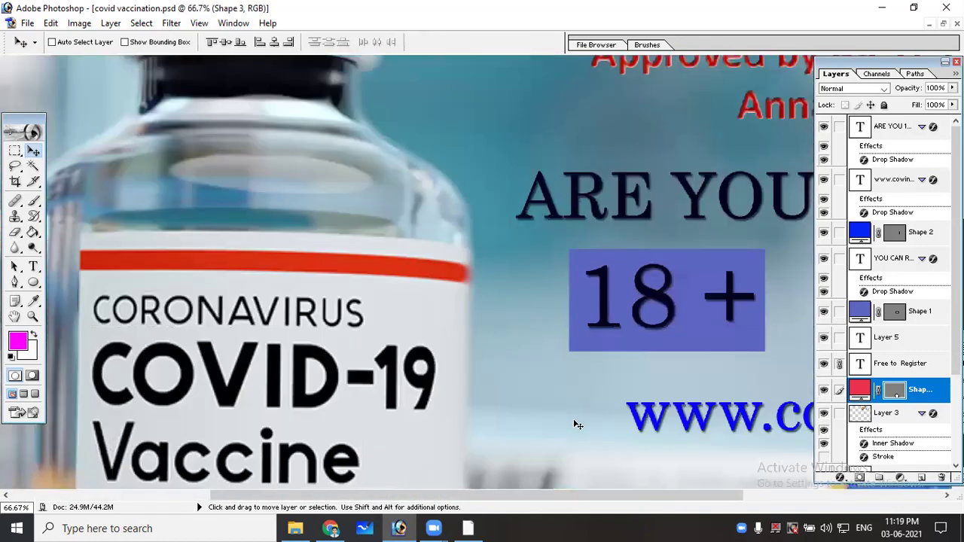
pyautogui.hotkey('ctrl', '-')
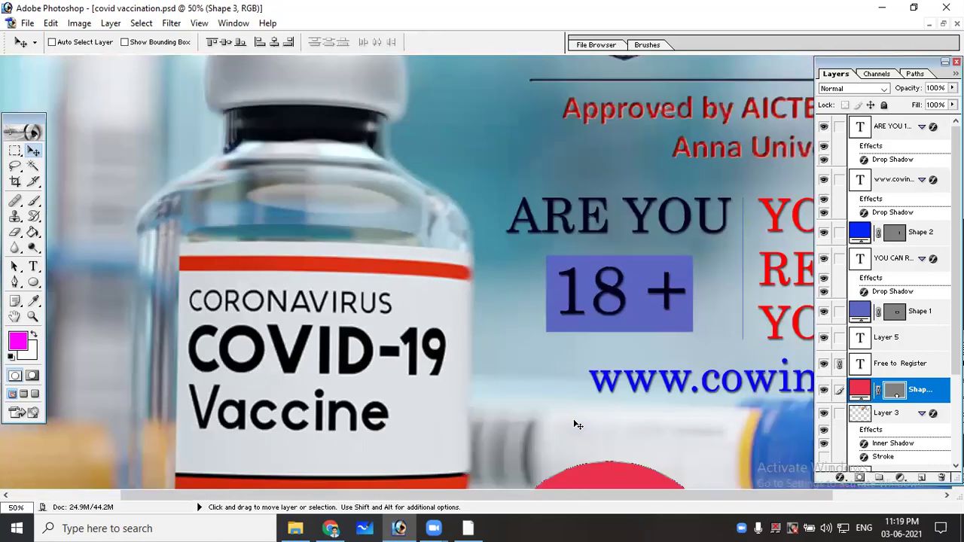
pyautogui.hotkey('ctrl', '-')
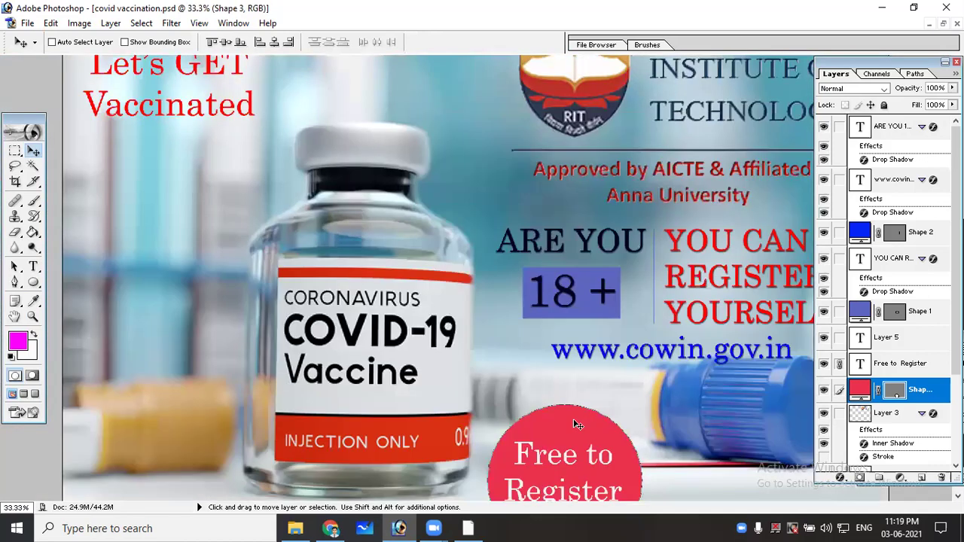
pyautogui.hotkey('ctrl', '+')
pyautogui.hotkey('ctrl', '+')
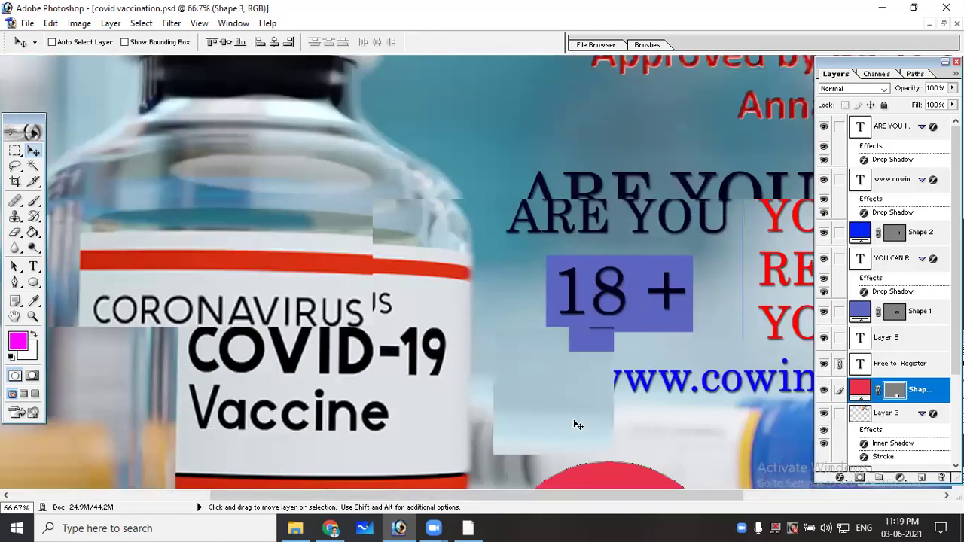
pyautogui.hotkey('ctrl', '+')
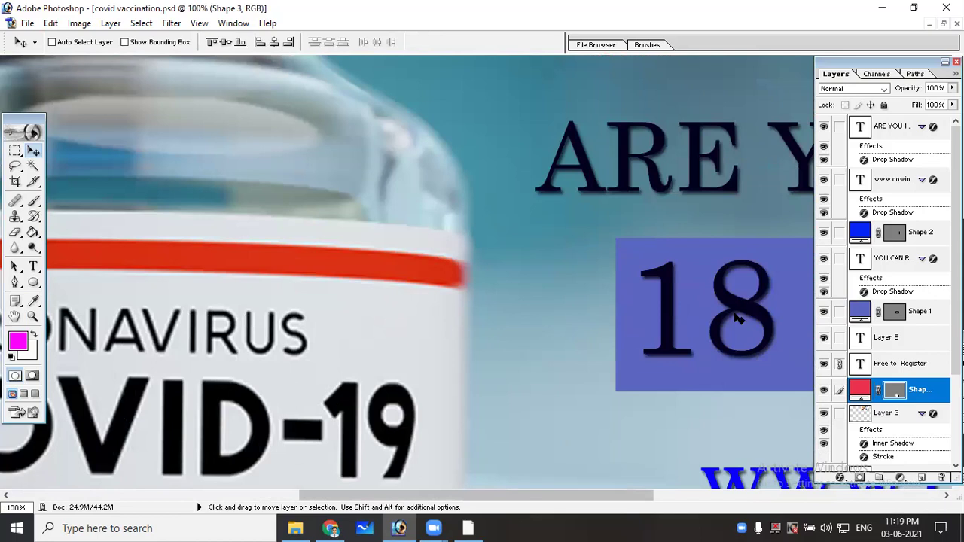
pyautogui.hotkey('ctrl', '-')
pyautogui.hotkey('ctrl', '-')
pyautogui.hotkey('ctrl', '-')
pyautogui.hotkey('ctrl', '-')
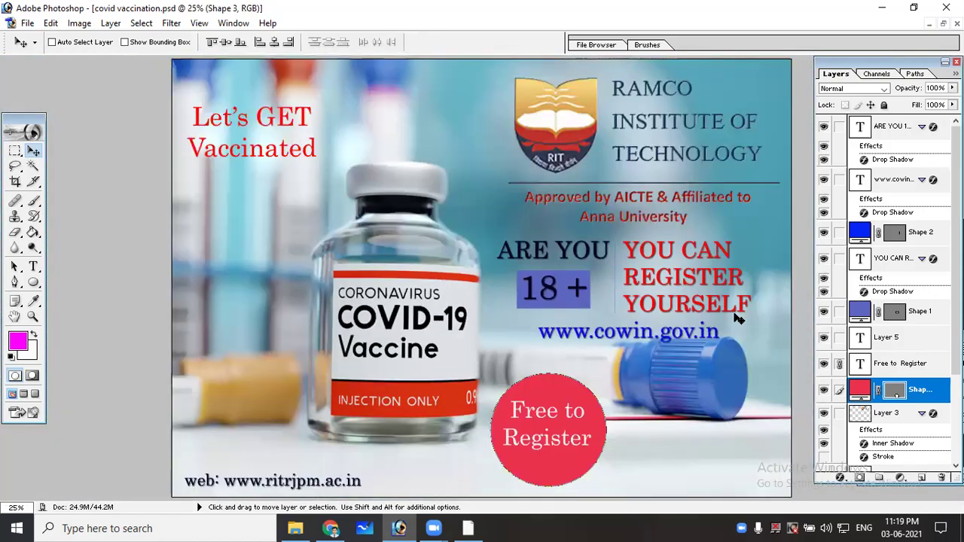
pyautogui.rightClick(585, 105)
pyautogui.click(602, 113)
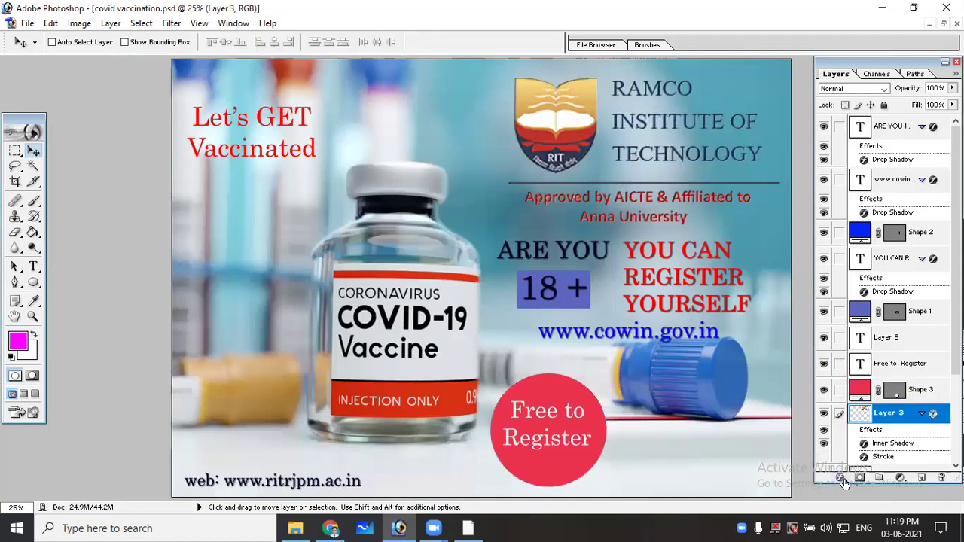
pyautogui.click(842, 479)
pyautogui.click(845, 471)
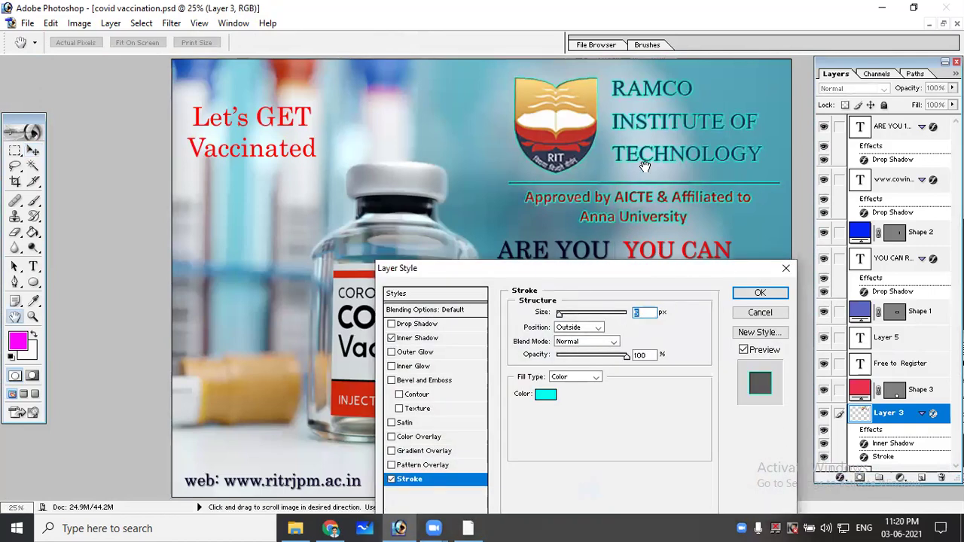
pyautogui.click(542, 394)
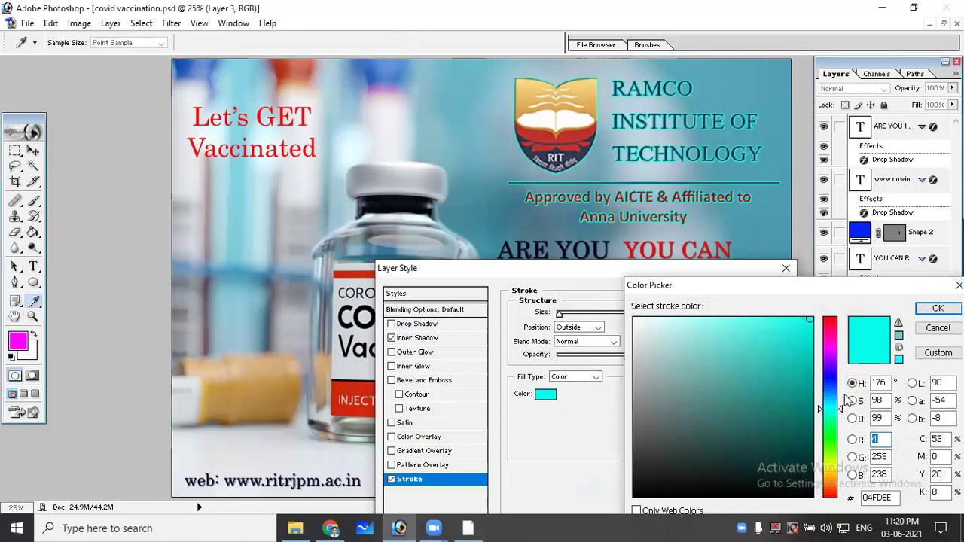
pyautogui.click(830, 384)
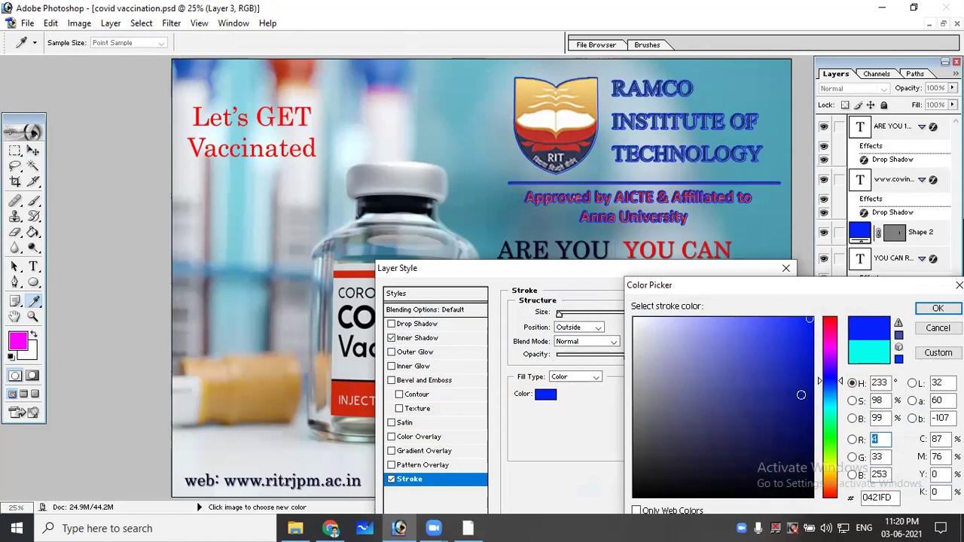
pyautogui.click(825, 405)
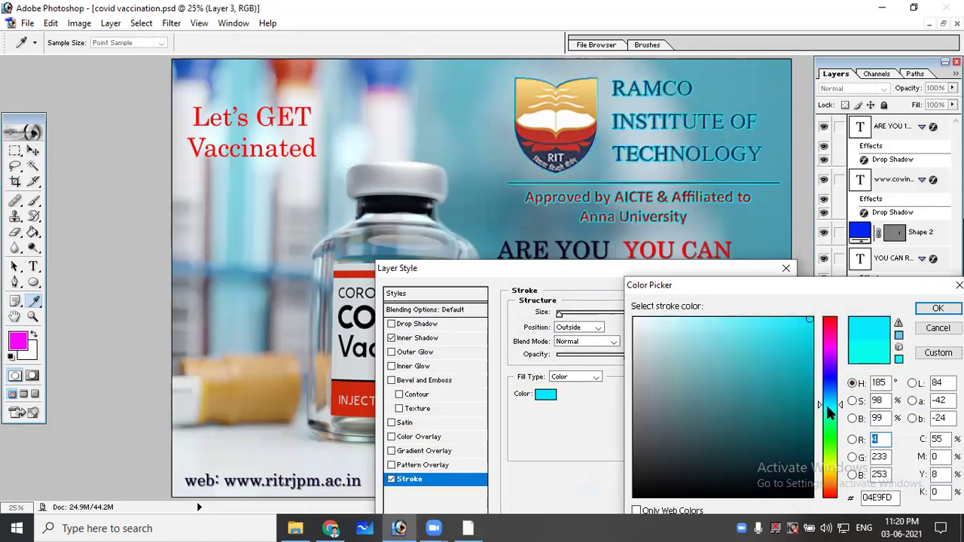
pyautogui.click(820, 342)
pyautogui.click(825, 354)
pyautogui.moveTo(833, 438); pyautogui.dragTo(827, 472)
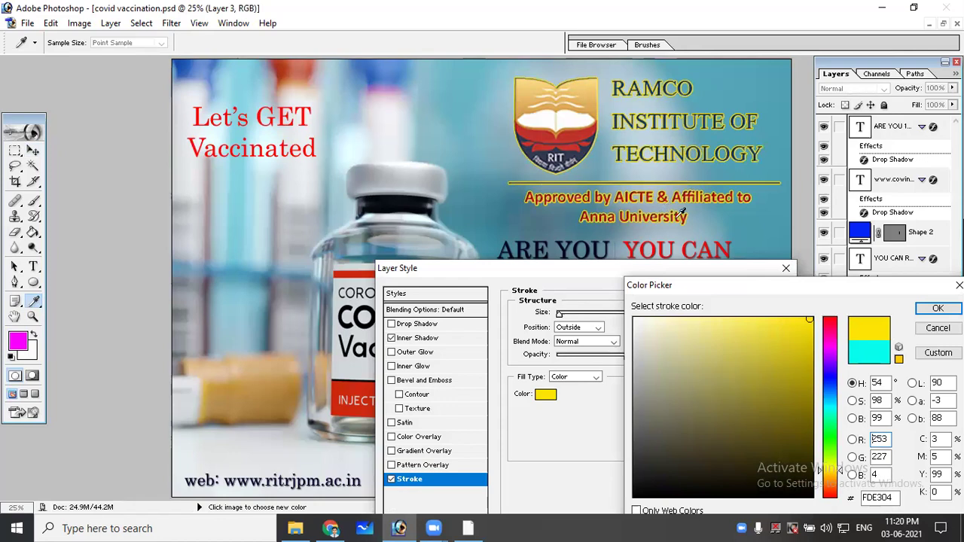
pyautogui.click(958, 284)
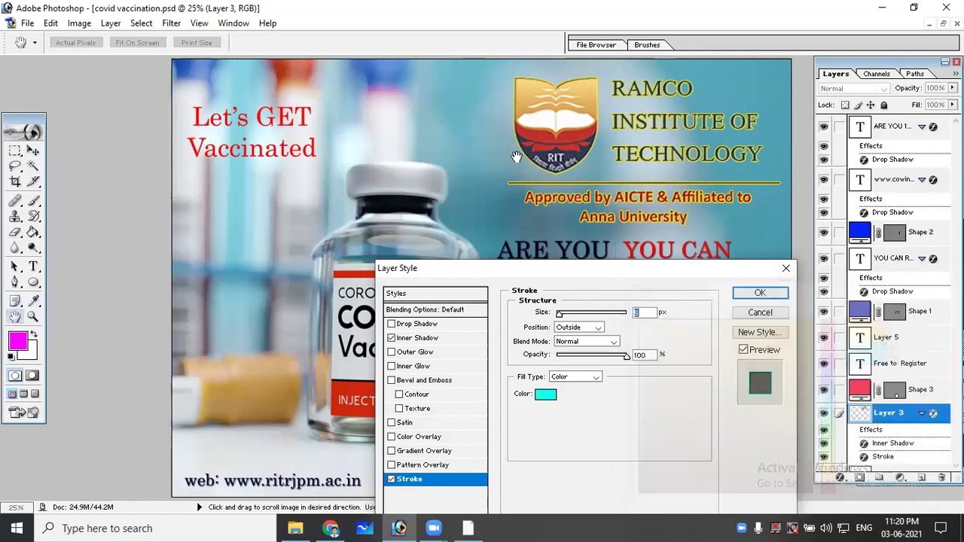
# Accept the layer style settings and switch to the Custom Shape tool
pyautogui.click(760, 293)
pyautogui.press('v')
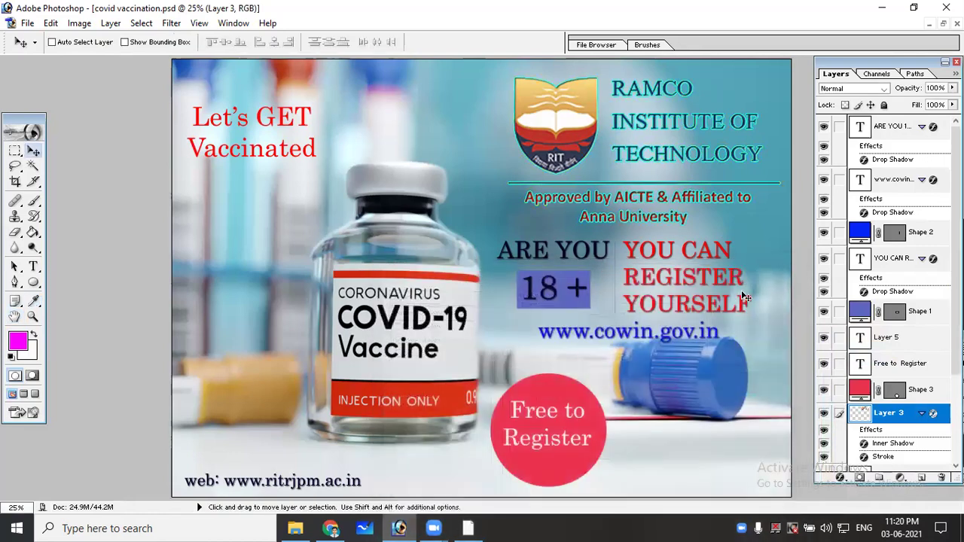
pyautogui.scroll(1, 622, 288)
pyautogui.scroll(1, 622, 288)
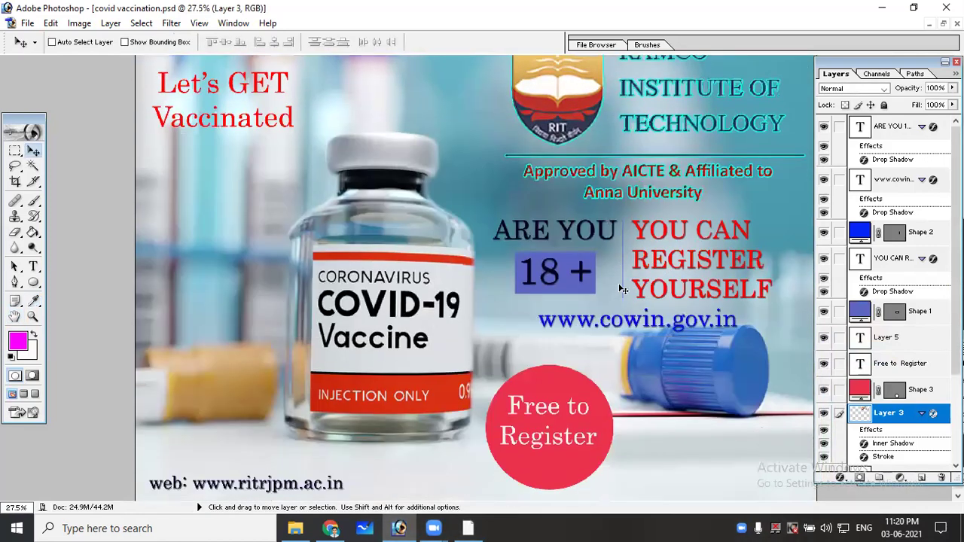
pyautogui.scroll(-1, 622, 288)
pyautogui.scroll(-1, 622, 289)
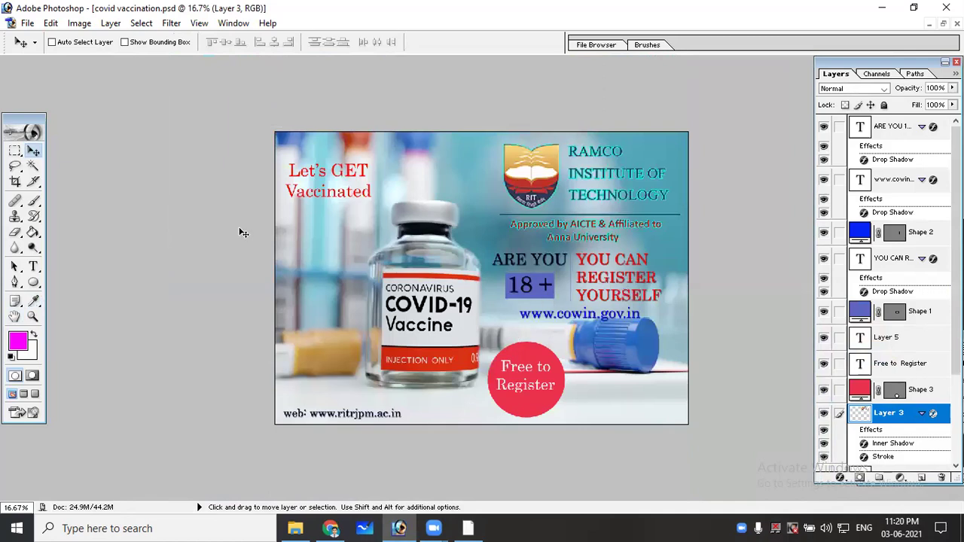
pyautogui.click(34, 284)
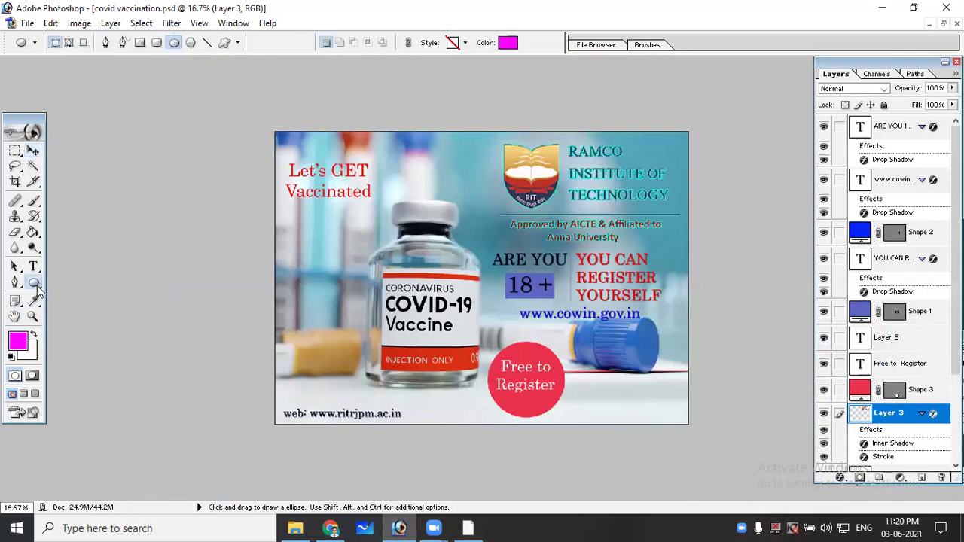
pyautogui.moveTo(35, 287); pyautogui.dragTo(78, 353)
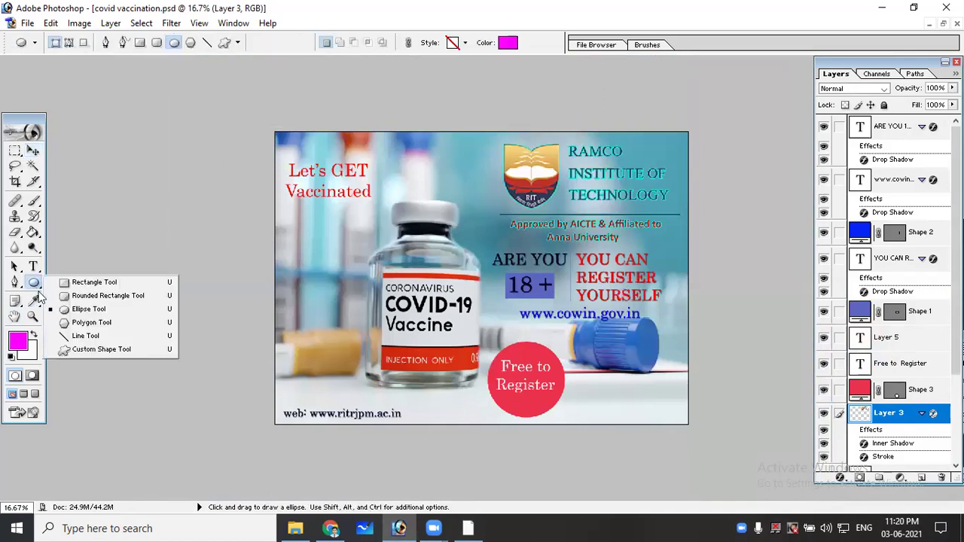
pyautogui.click(76, 348)
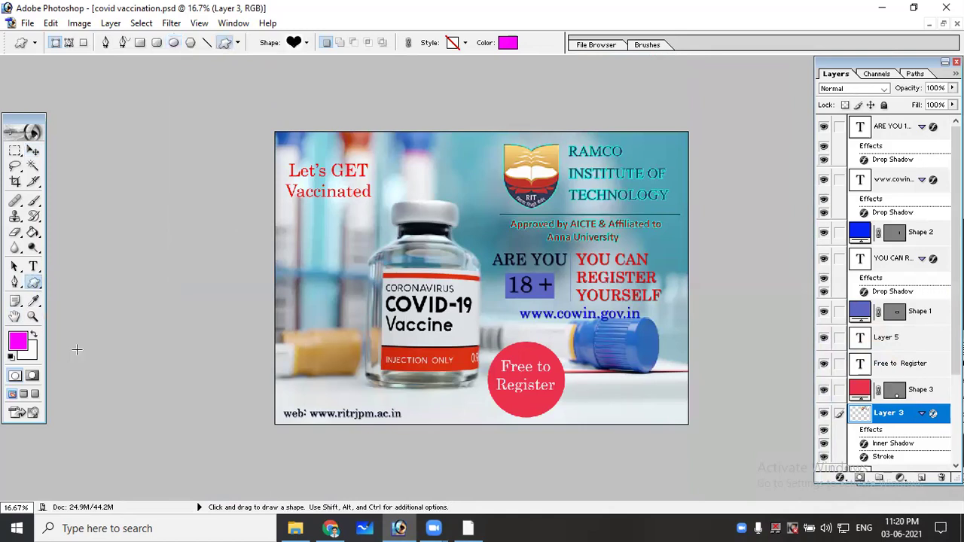
# Choose the envelope shape from the custom shape picker
pyautogui.rightClick(367, 231)
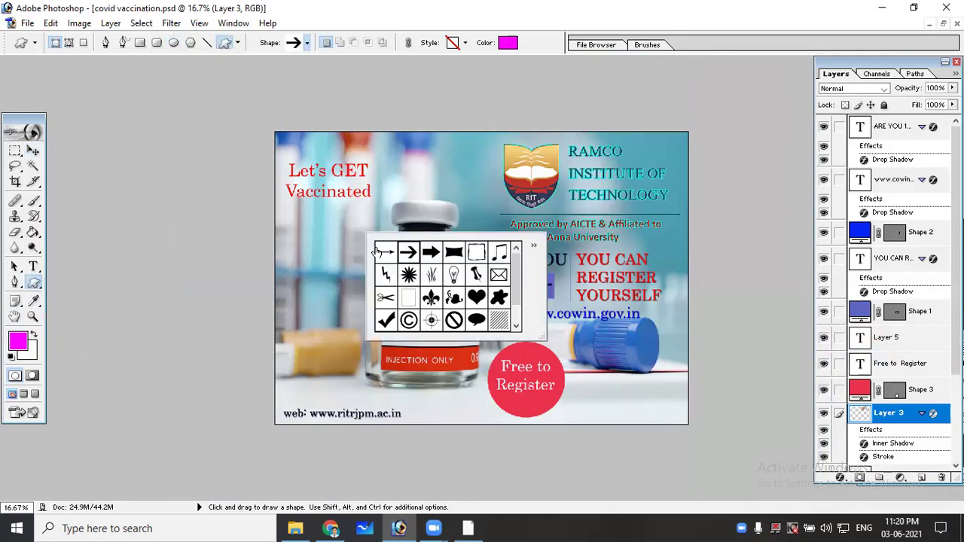
pyautogui.press('Escape')
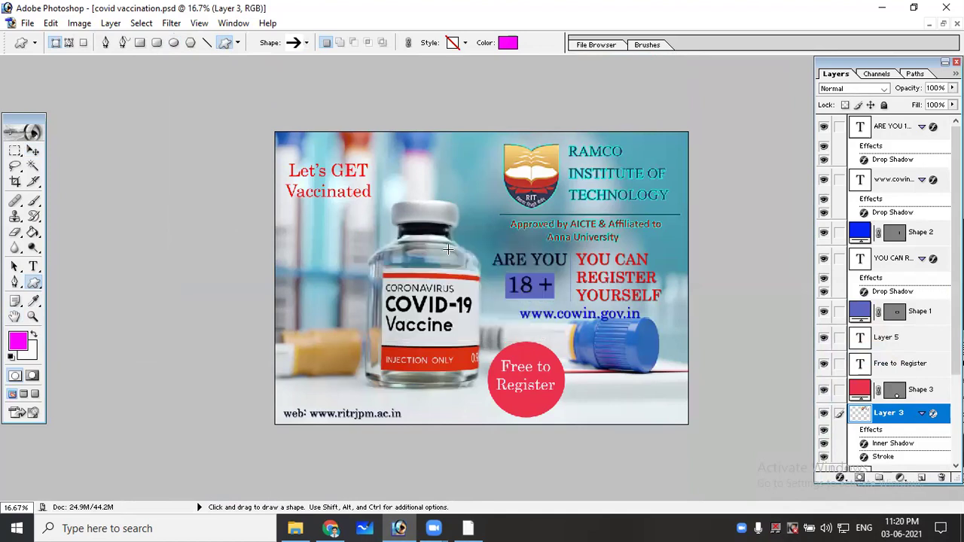
pyautogui.rightClick(33, 287)
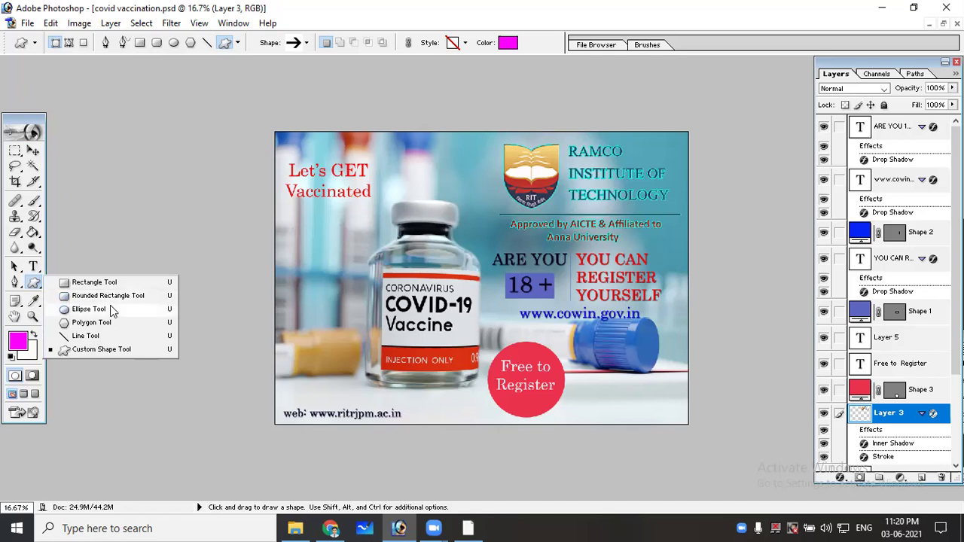
pyautogui.click(109, 349)
pyautogui.rightClick(358, 219)
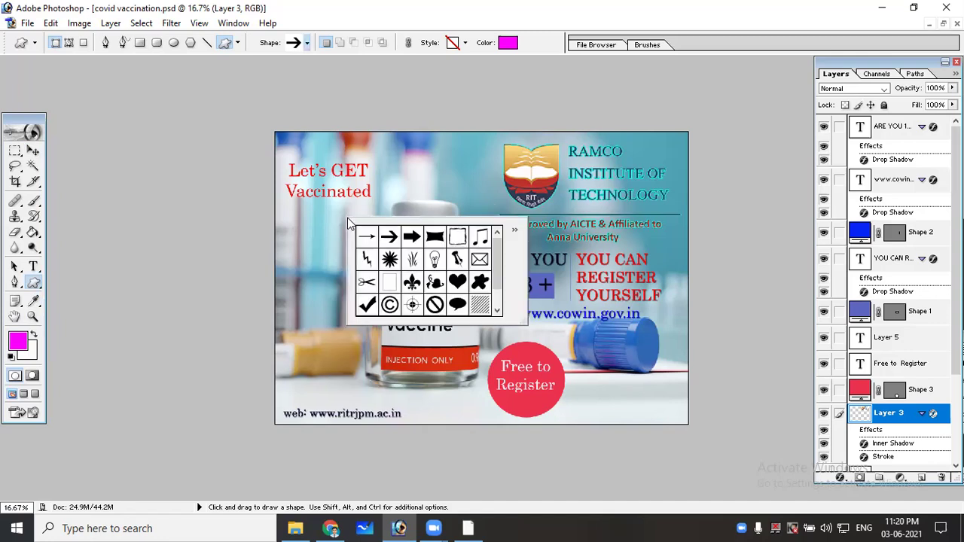
pyautogui.click(412, 238)
pyautogui.click(480, 260)
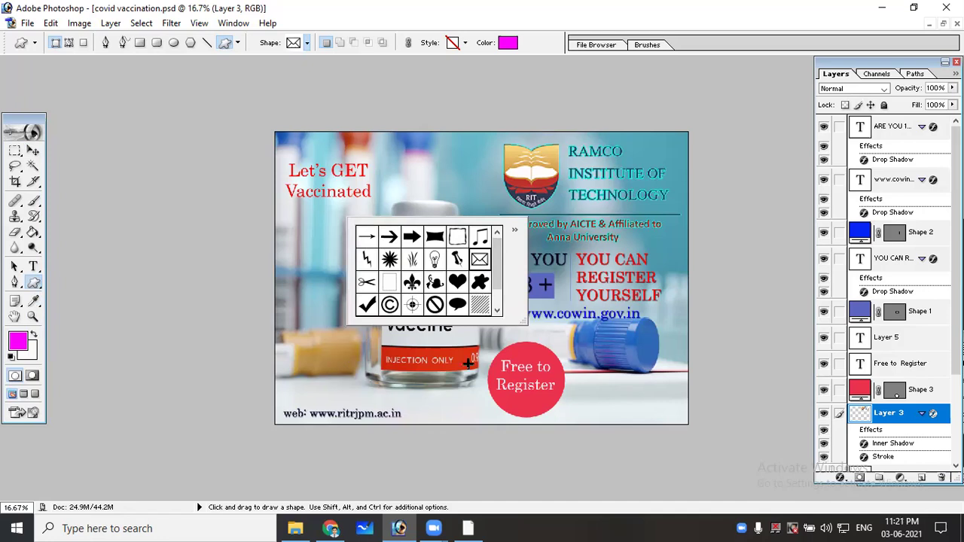
pyautogui.doubleClick(475, 258)
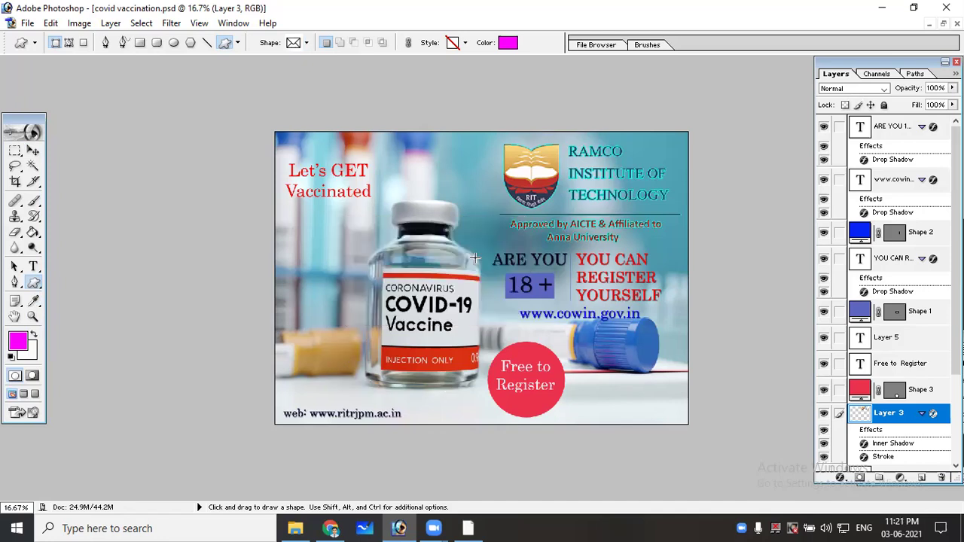
# Draw the envelope left of the vial cap and colour it violet-blue #4801FC
pyautogui.moveTo(321, 229); pyautogui.dragTo(368, 256)
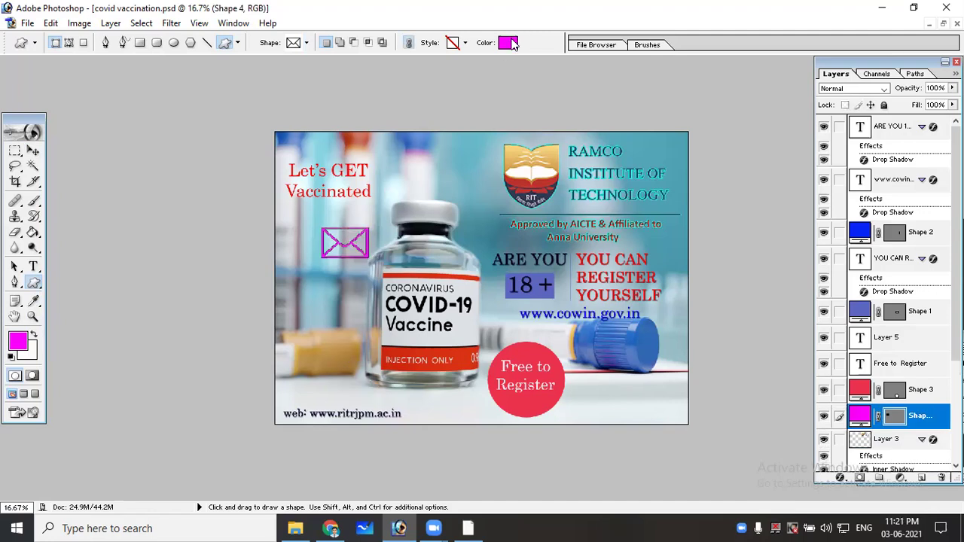
pyautogui.click(507, 42)
pyautogui.moveTo(830, 408); pyautogui.dragTo(828, 368)
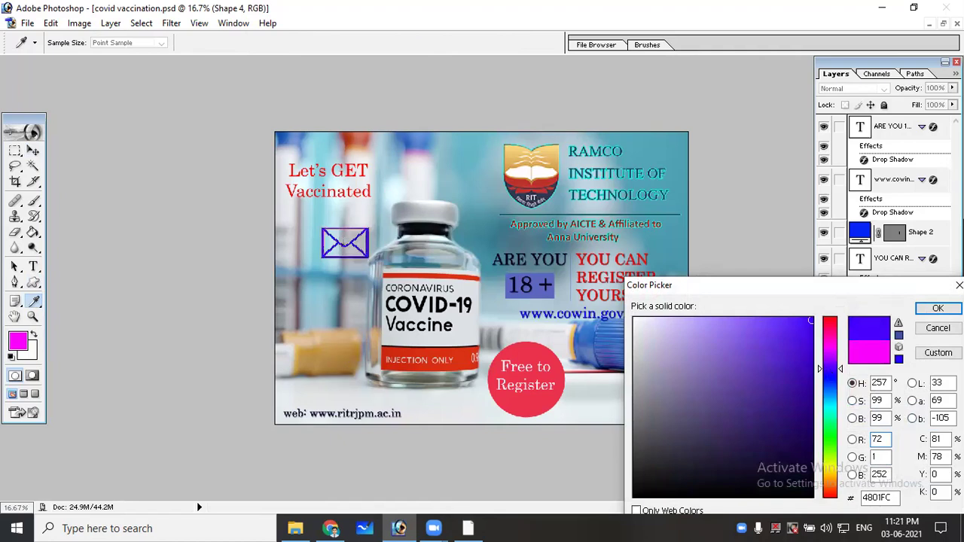
pyautogui.click(938, 308)
pyautogui.rightClick(301, 292)
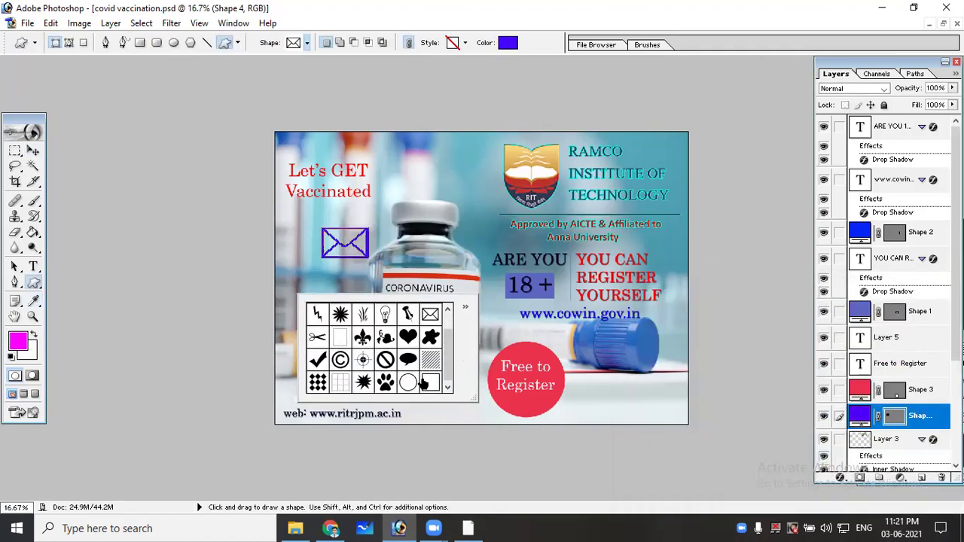
# Draw the diamond-grid custom shape and colour it near-white FDFDFE
pyautogui.click(314, 382)
pyautogui.moveTo(418, 152); pyautogui.dragTo(515, 258)
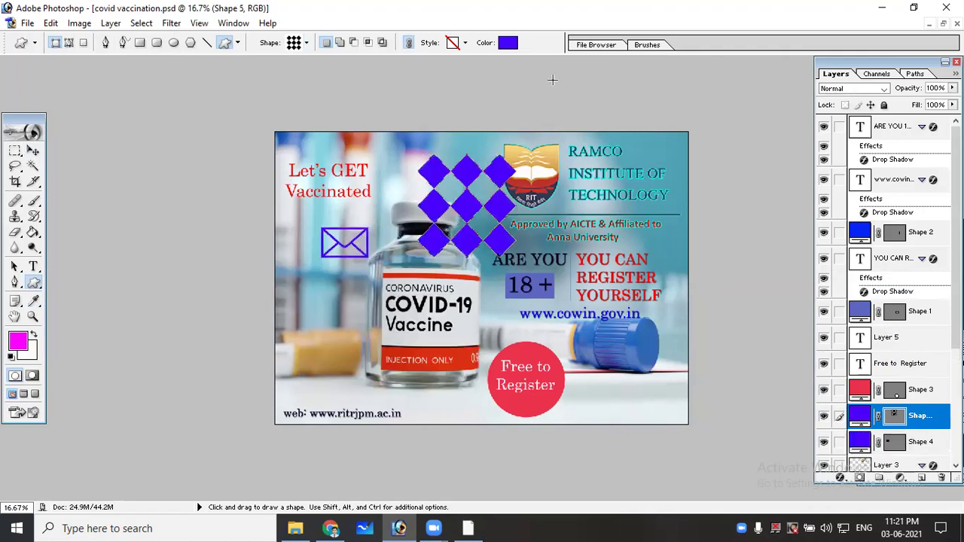
pyautogui.click(508, 42)
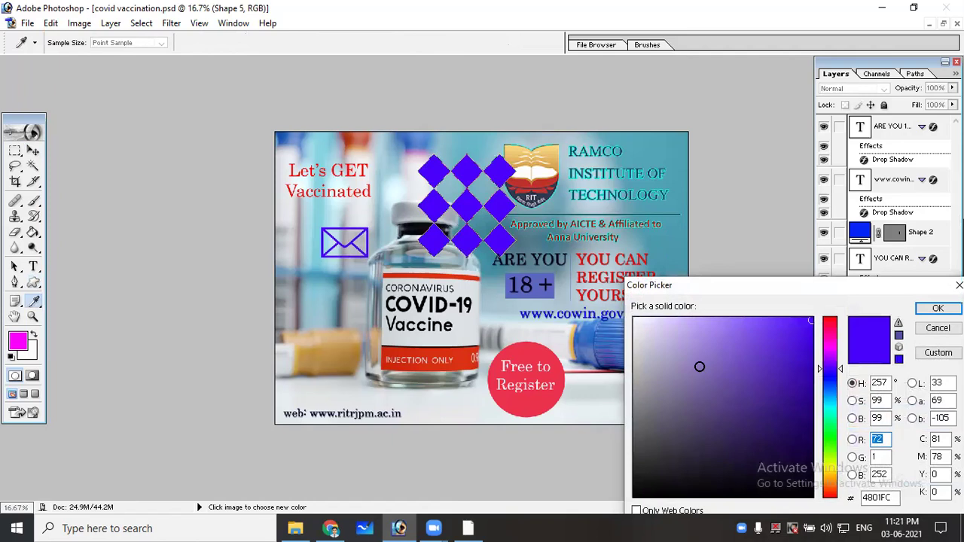
pyautogui.click(634, 319)
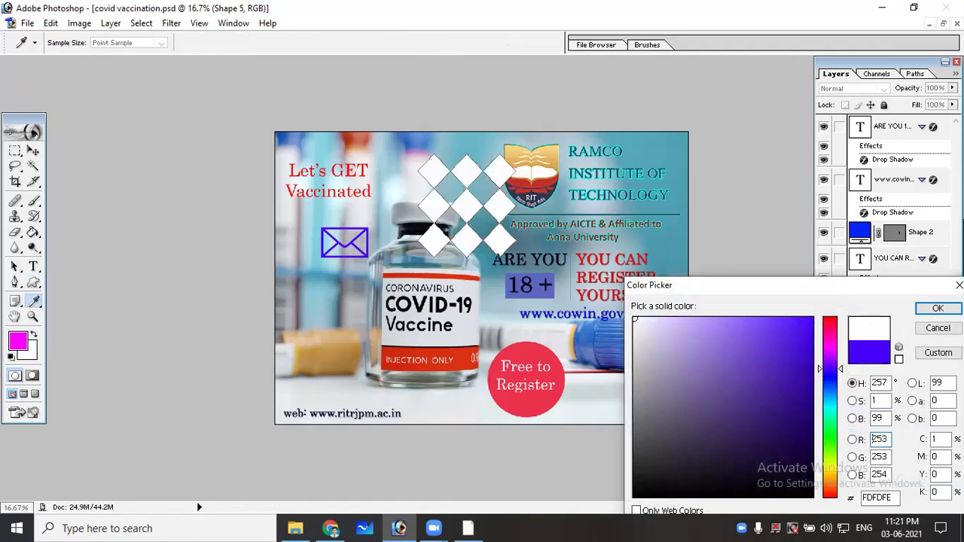
pyautogui.click(938, 308)
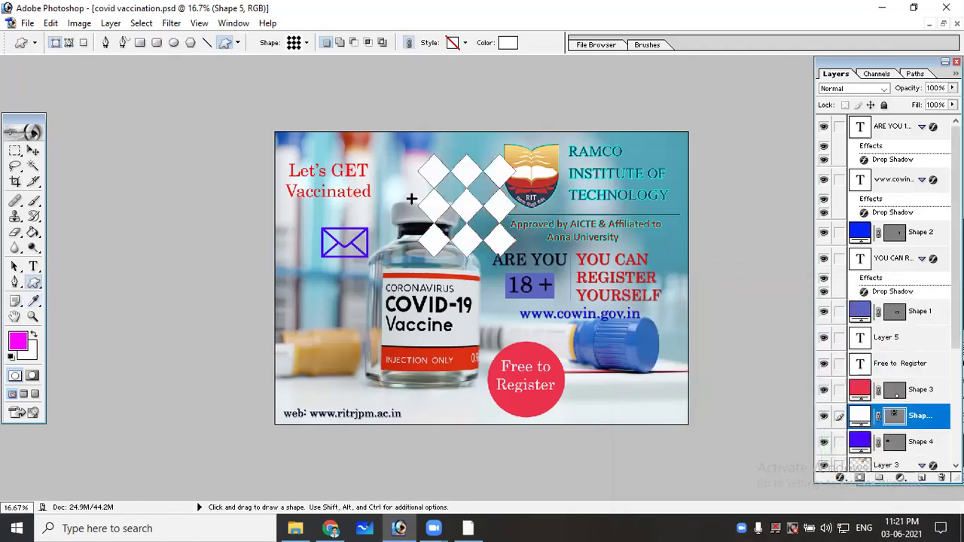
# Move the white diamond shape over the left side of the vial label
pyautogui.click(34, 152)
pyautogui.moveTo(465, 206)
pyautogui.mouseDown()
pyautogui.moveTo(474, 374)
pyautogui.moveTo(558, 203)
pyautogui.mouseUp()
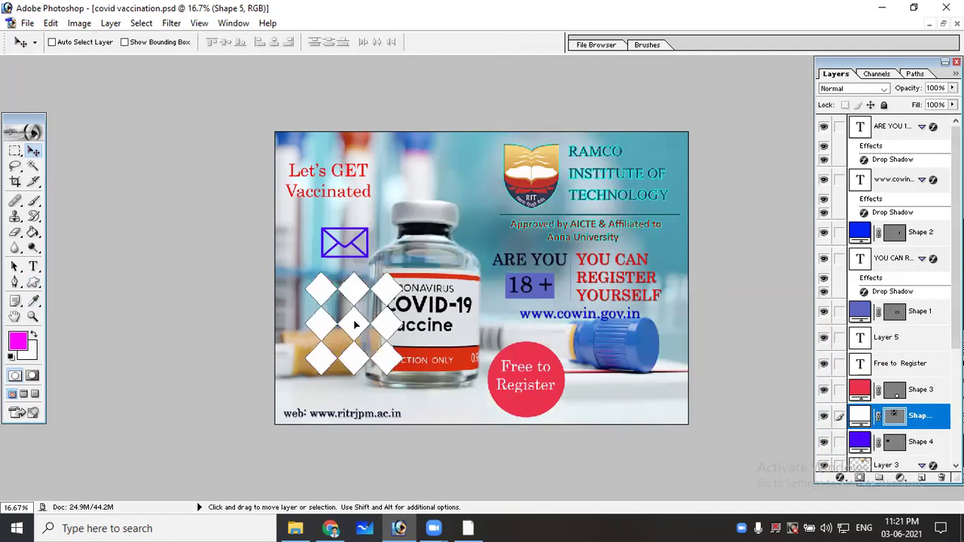
pyautogui.moveTo(558, 204); pyautogui.dragTo(348, 351)
pyautogui.rightClick(458, 178)
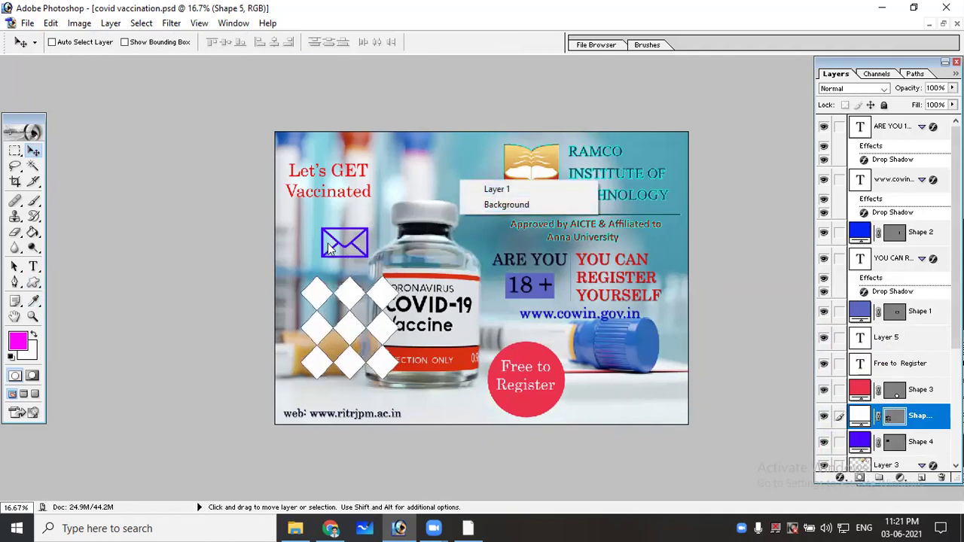
pyautogui.click(33, 283)
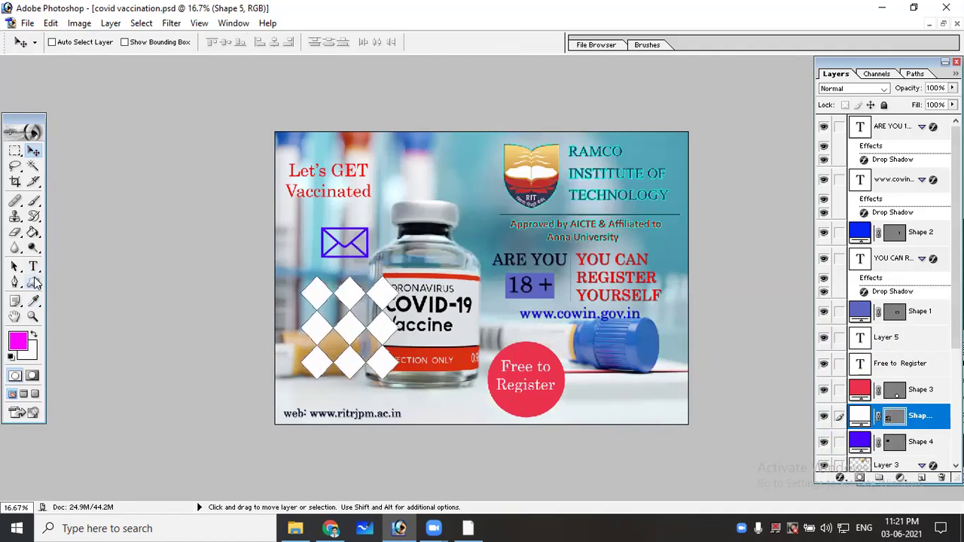
pyautogui.rightClick(458, 210)
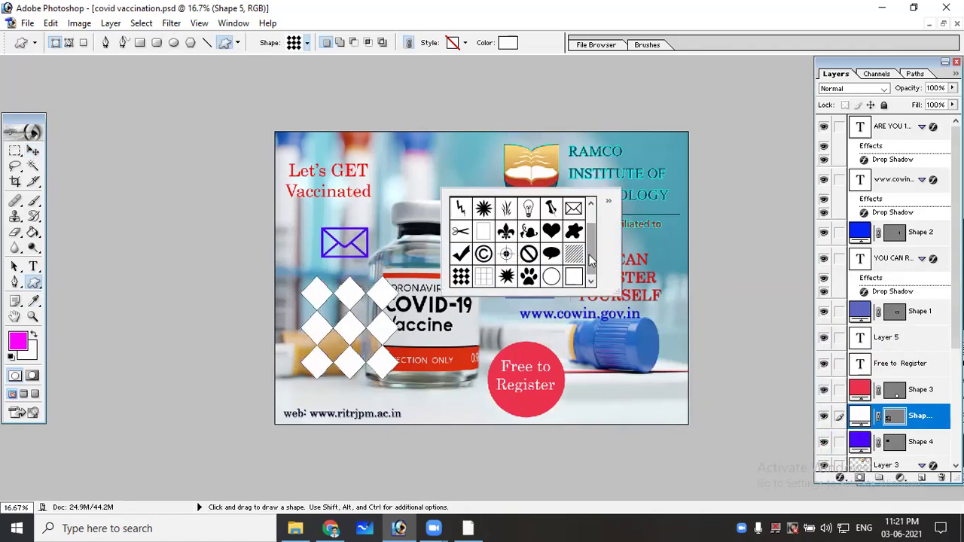
# Draw a lightbulb custom shape over the top of the vial
pyautogui.moveTo(594, 268); pyautogui.dragTo(593, 237)
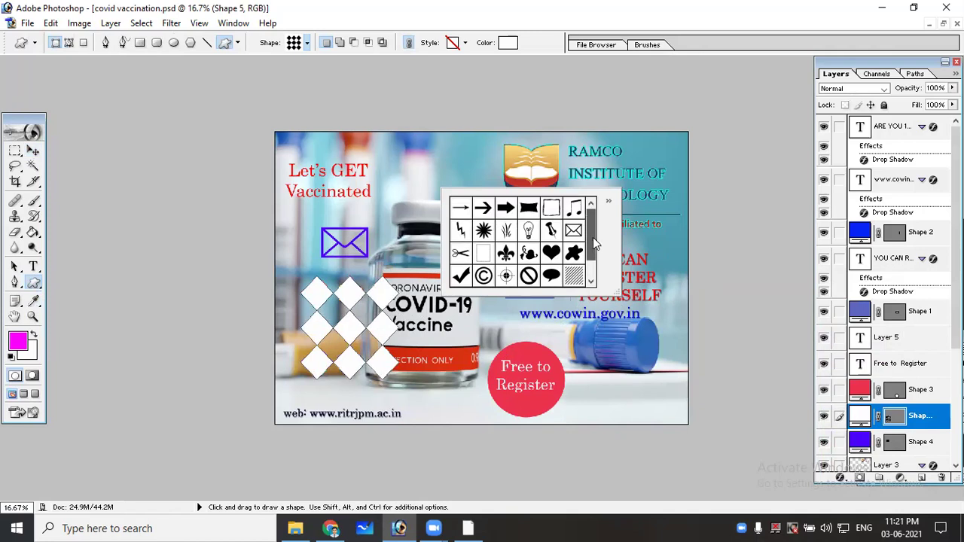
pyautogui.click(528, 231)
pyautogui.click(422, 191)
pyautogui.moveTo(401, 159); pyautogui.dragTo(450, 248)
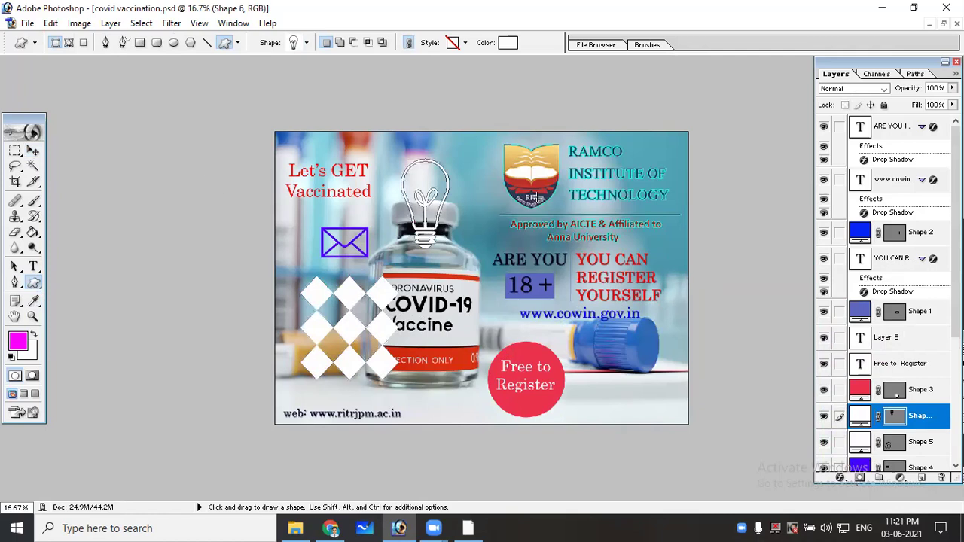
# Colour the lightbulb bright green and move it beside the RAMCO logo
pyautogui.click(507, 42)
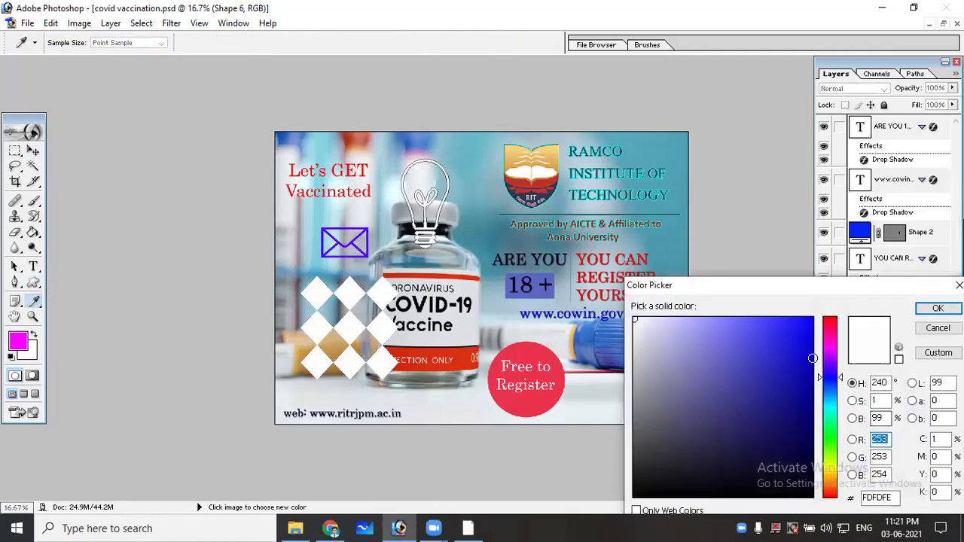
pyautogui.click(829, 443)
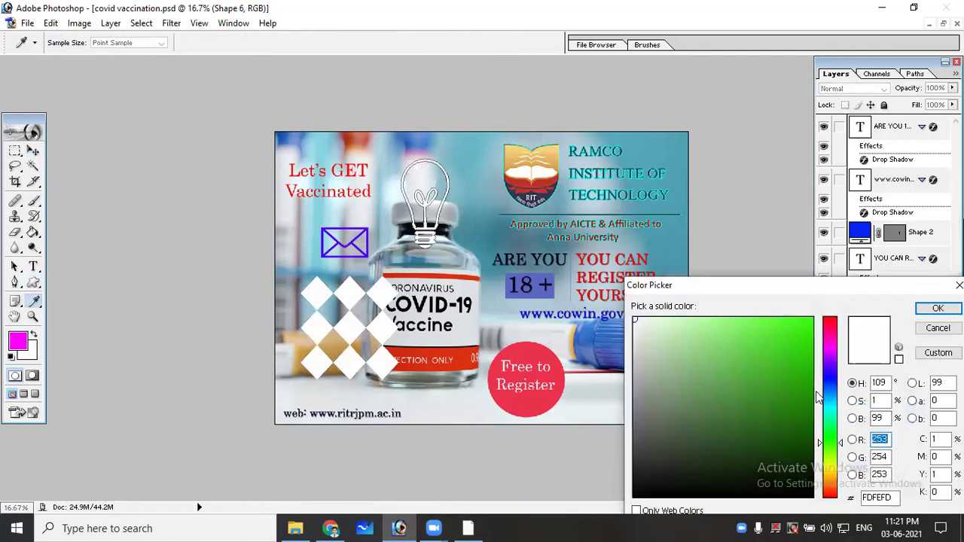
pyautogui.click(810, 381)
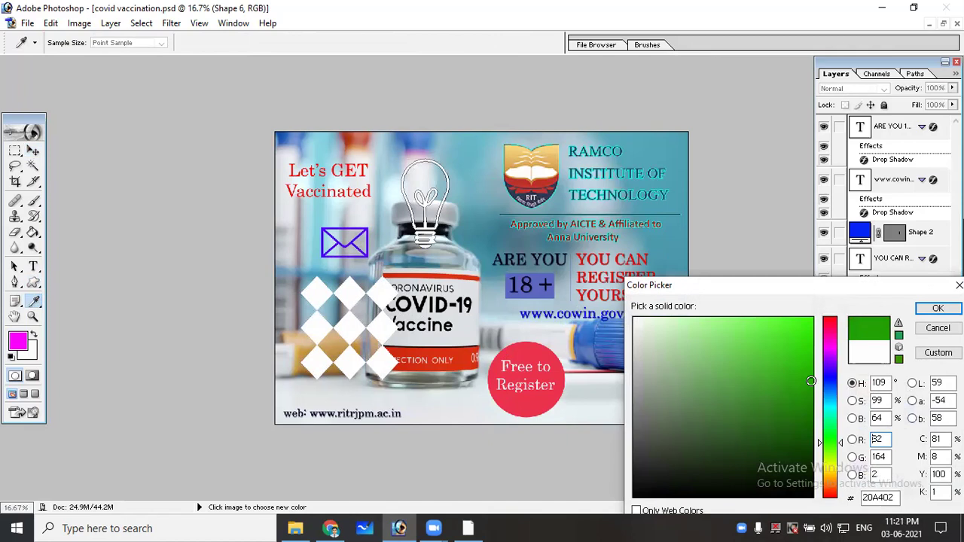
pyautogui.click(807, 319)
pyautogui.click(938, 308)
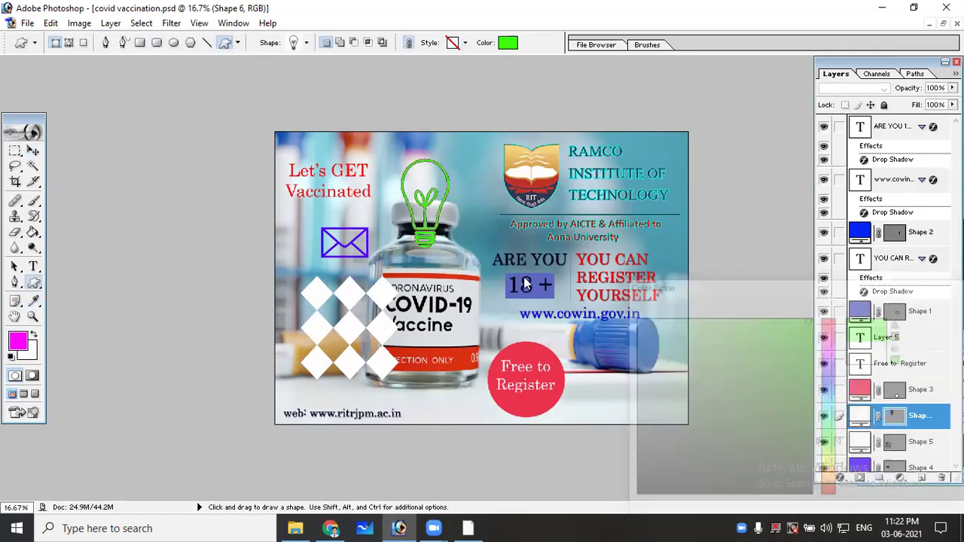
pyautogui.click(32, 150)
pyautogui.moveTo(422, 198)
pyautogui.mouseDown()
pyautogui.moveTo(646, 359)
pyautogui.moveTo(459, 183)
pyautogui.mouseUp()
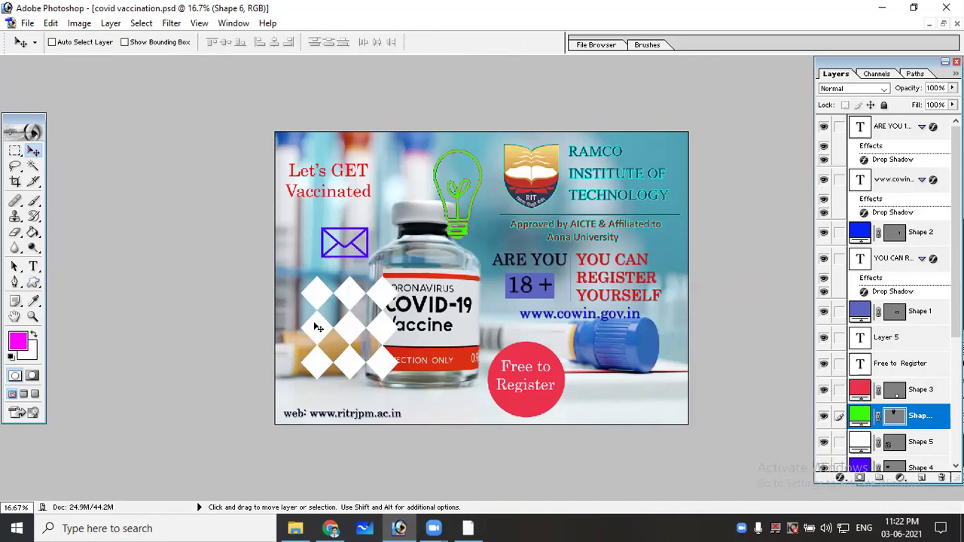
# Delete the white diamond pattern layer Shape 5
pyautogui.rightClick(360, 296)
pyautogui.click(391, 306)
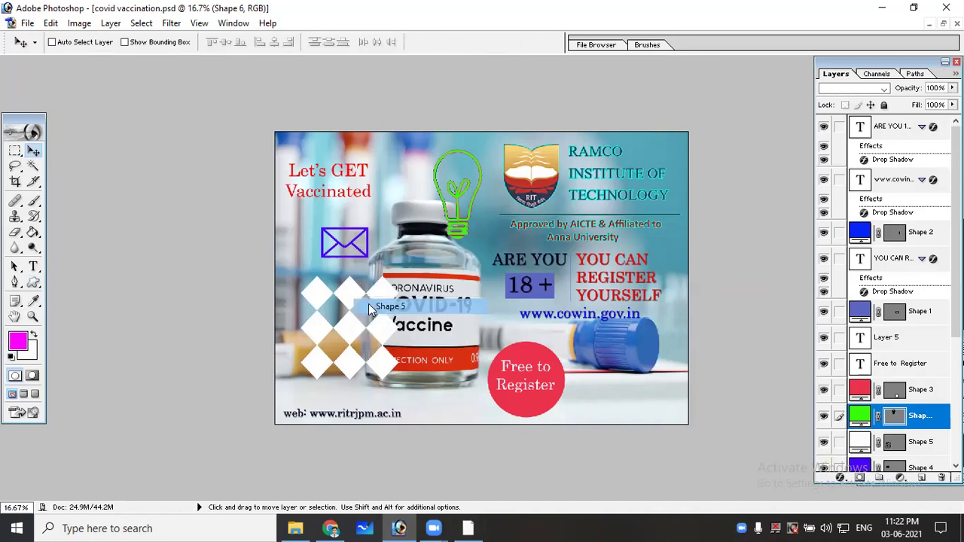
pyautogui.moveTo(337, 280)
pyautogui.mouseDown()
pyautogui.moveTo(322, 305)
pyautogui.moveTo(354, 287)
pyautogui.mouseUp()
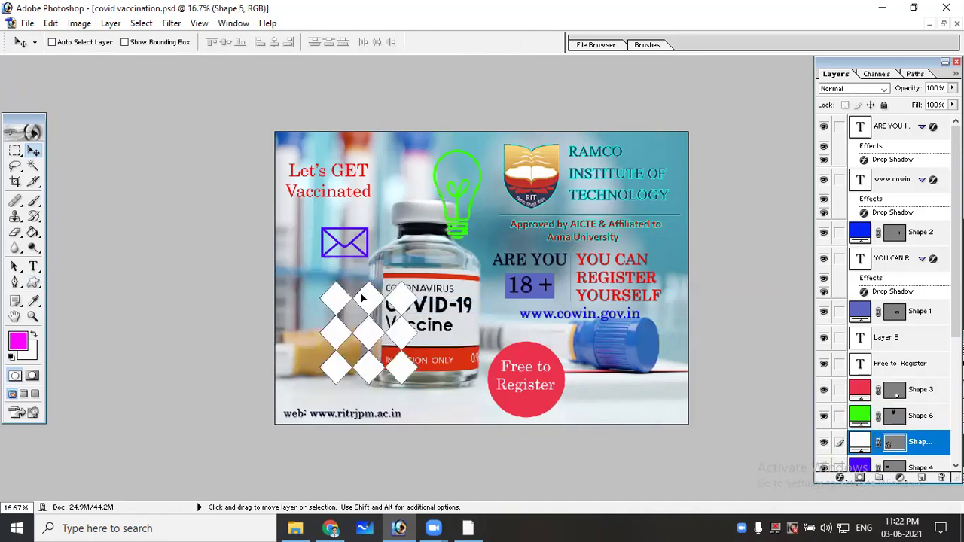
pyautogui.rightClick(365, 302)
pyautogui.click(399, 309)
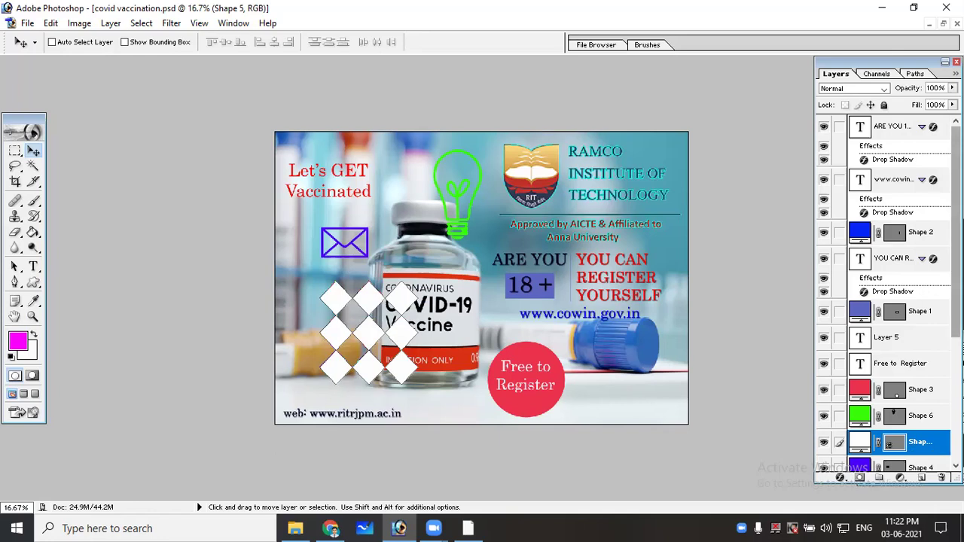
pyautogui.scroll(-2, 932, 452)
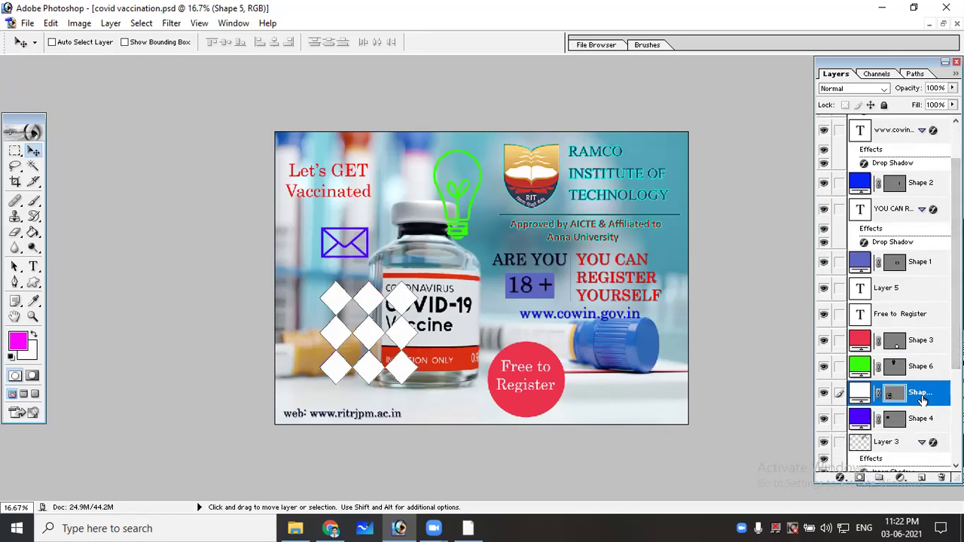
pyautogui.rightClick(890, 394)
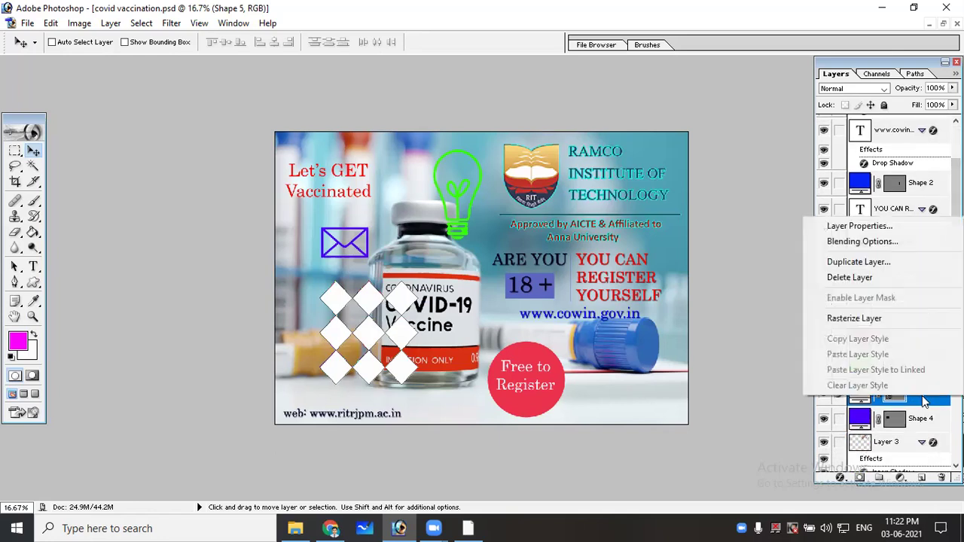
pyautogui.click(858, 283)
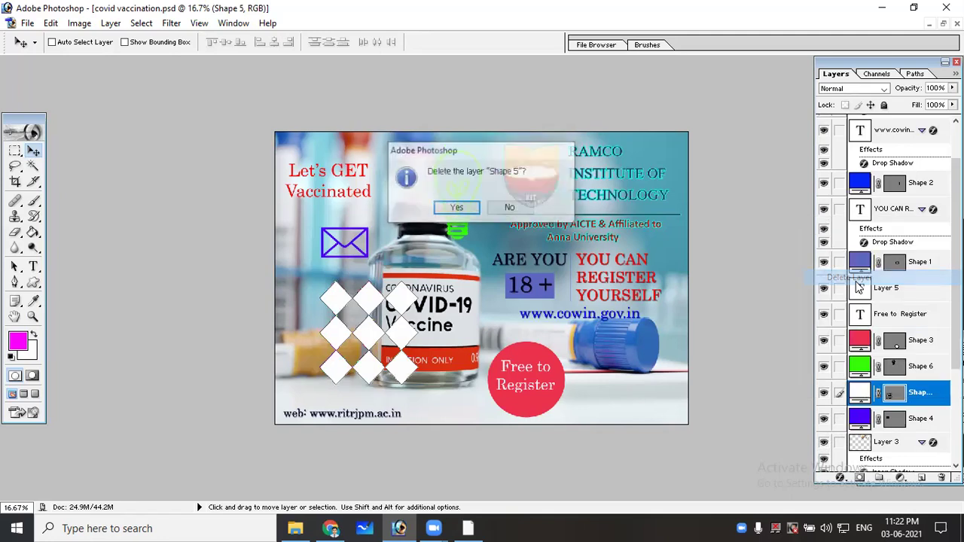
pyautogui.click(445, 212)
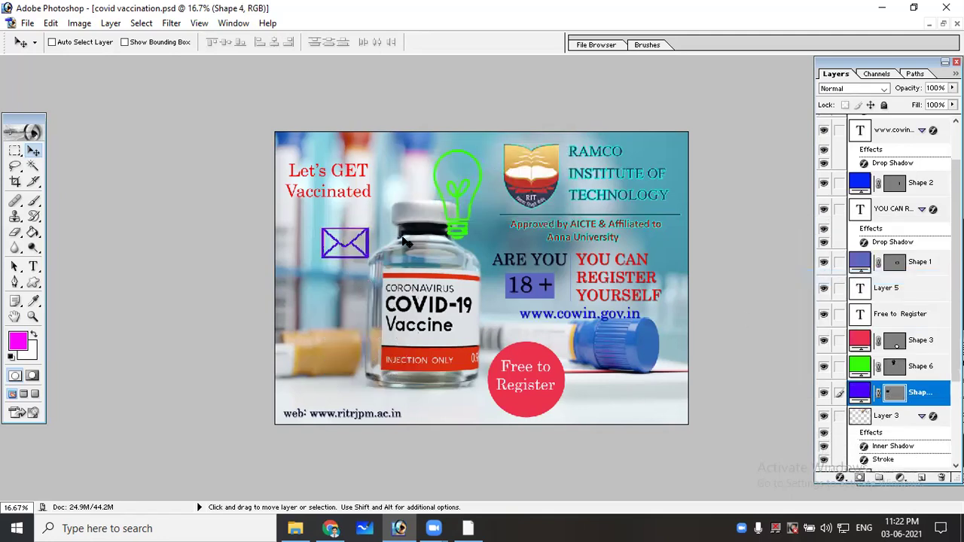
# Delete the envelope layer Shape 4
pyautogui.rightClick(340, 245)
pyautogui.click(364, 250)
pyautogui.rightClick(933, 399)
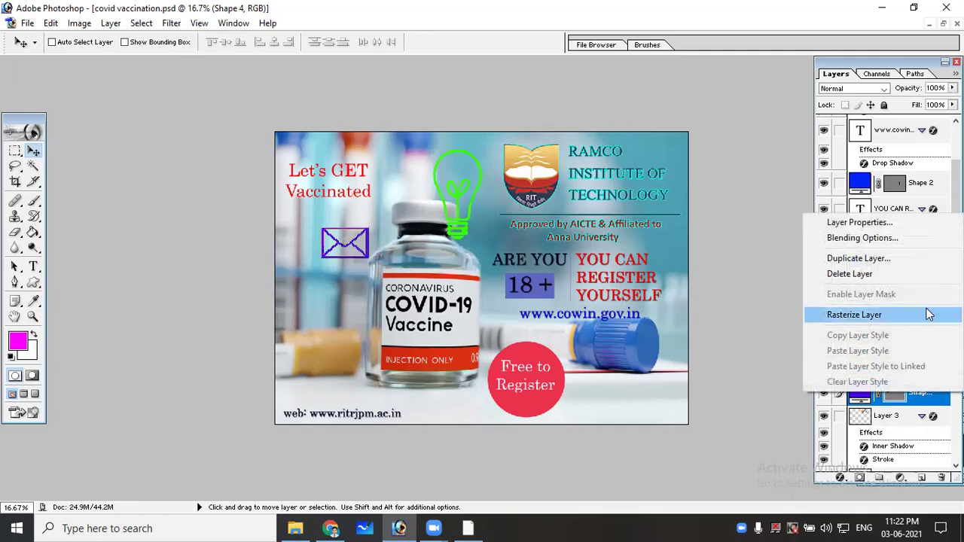
pyautogui.click(851, 274)
pyautogui.click(454, 211)
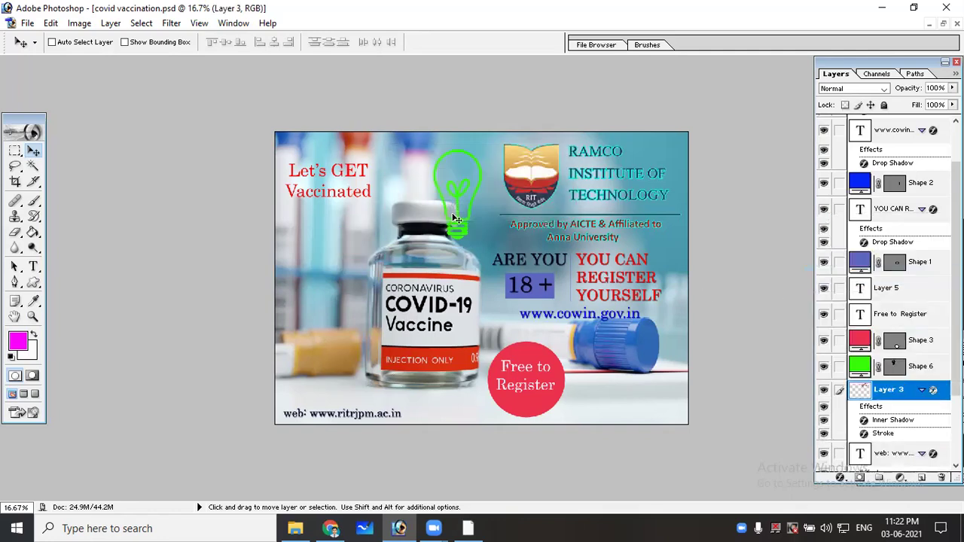
# Delete the green lightbulb layer Shape 6
pyautogui.rightClick(457, 218)
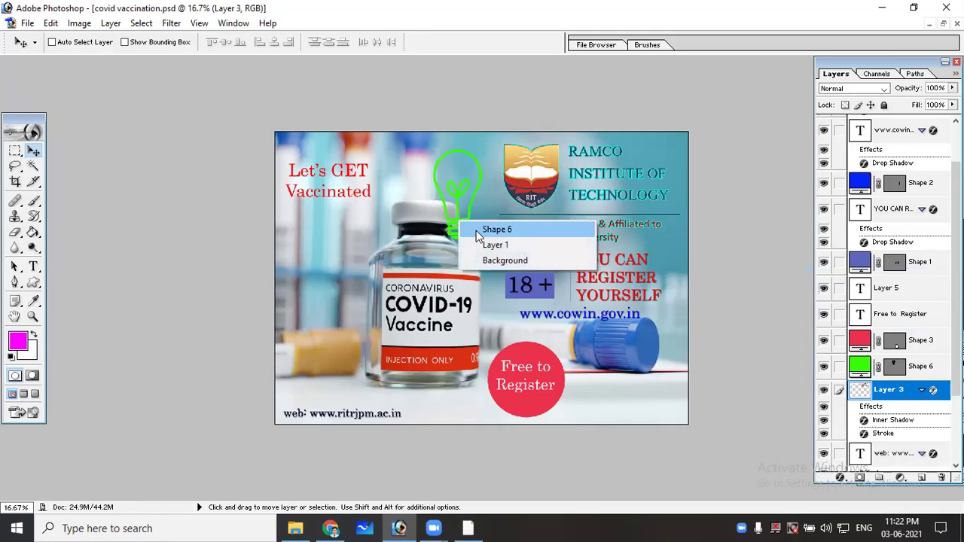
pyautogui.click(476, 231)
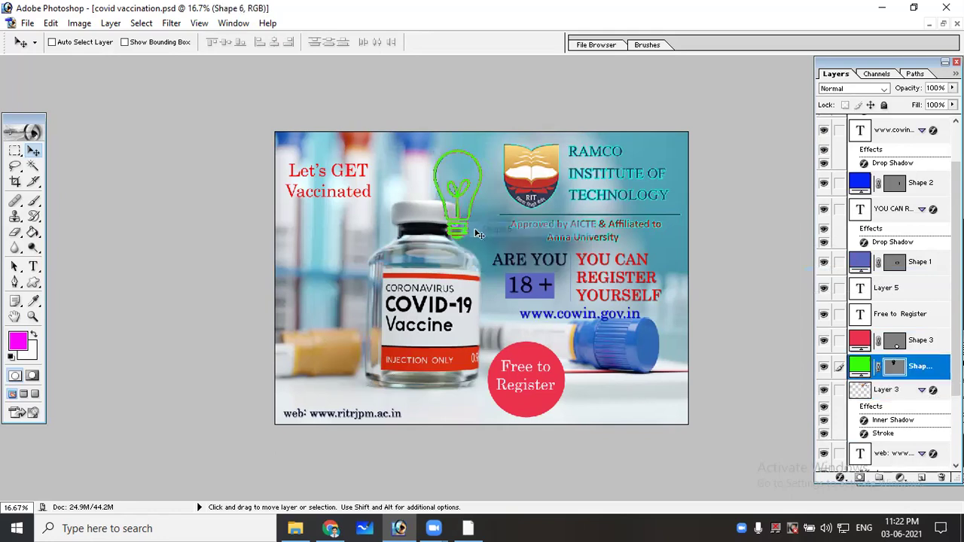
pyautogui.rightClick(930, 373)
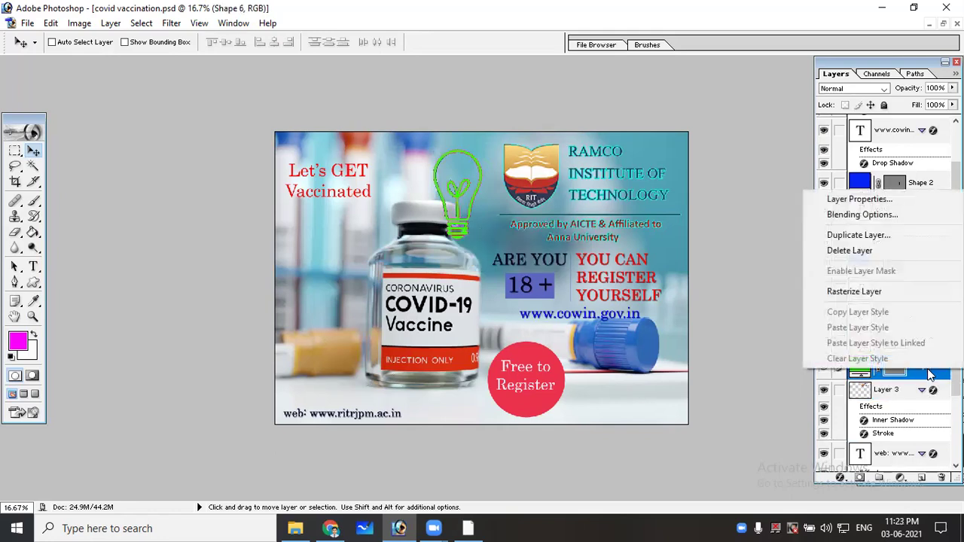
pyautogui.click(858, 251)
pyautogui.click(457, 211)
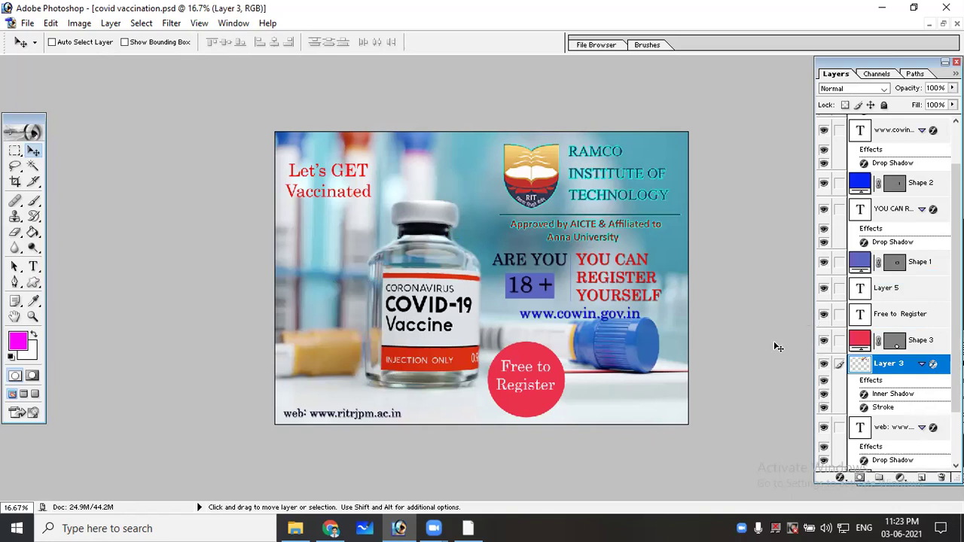
# Select the Free to Register text layer and link the red circle Shape 3 to it
pyautogui.scroll(1, 529, 392)
pyautogui.scroll(2, 531, 399)
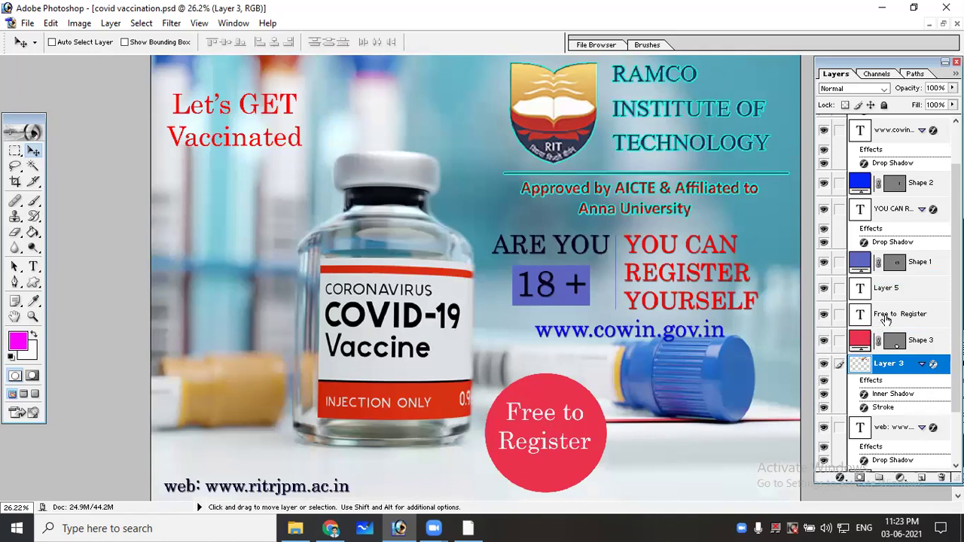
pyautogui.click(890, 322)
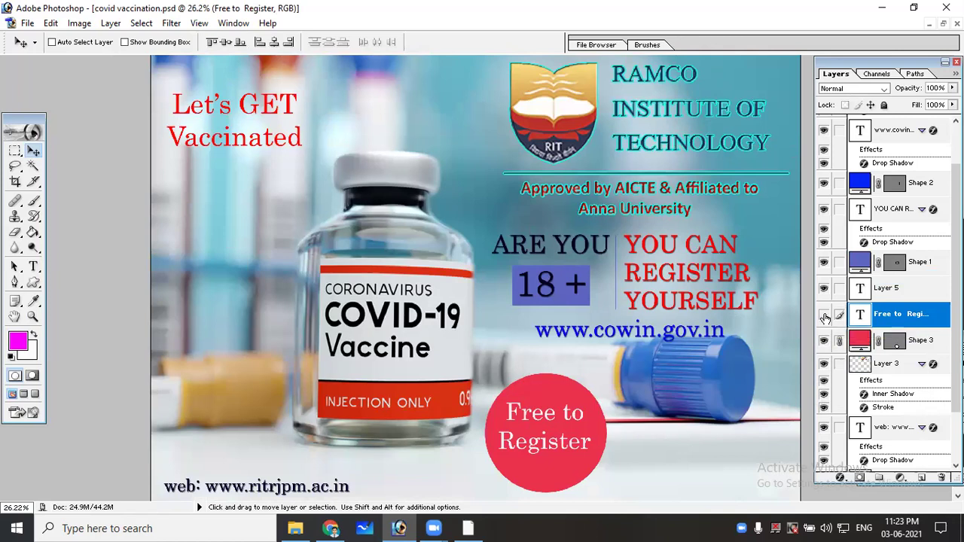
pyautogui.click(823, 315)
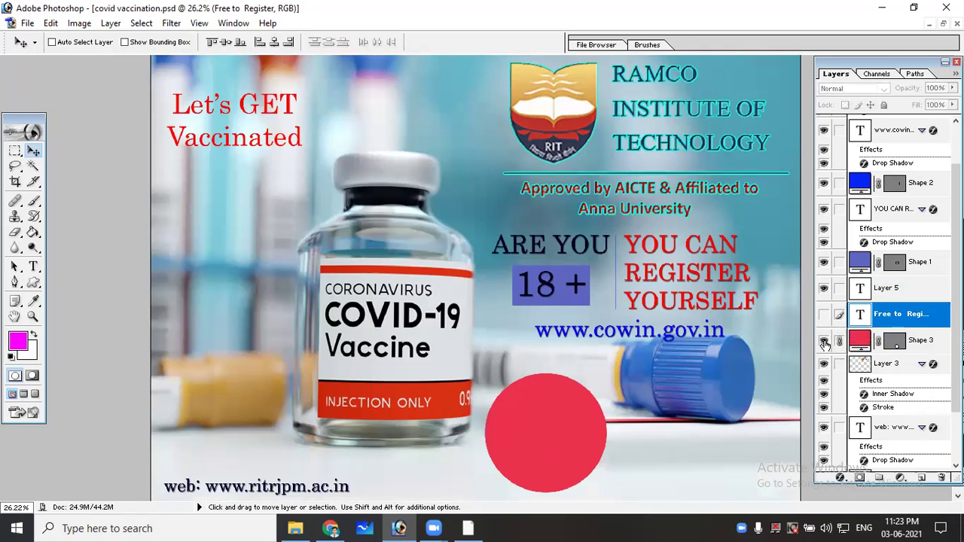
pyautogui.click(823, 316)
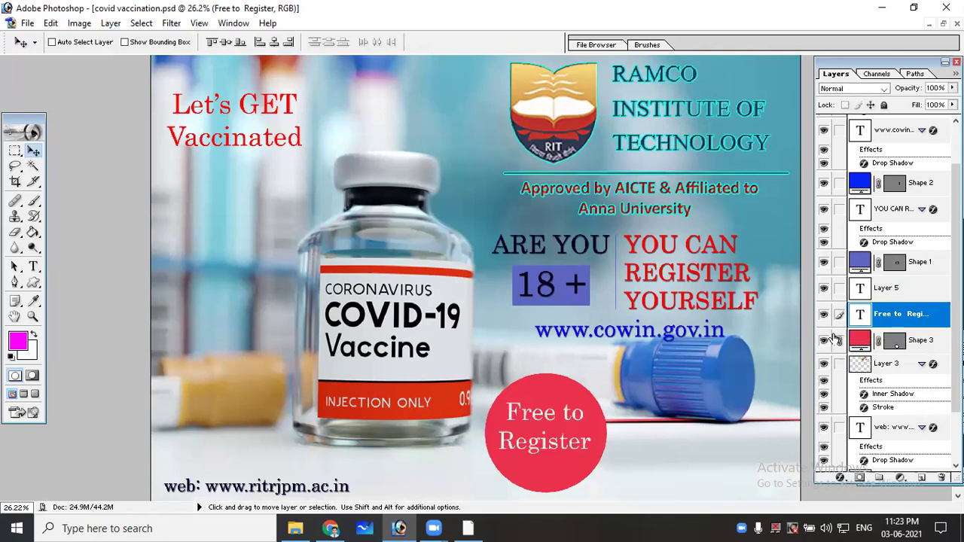
pyautogui.click(837, 341)
# Compare visibility of the text and red circle, leaving Shape 3 hidden
pyautogui.click(904, 340)
pyautogui.click(900, 320)
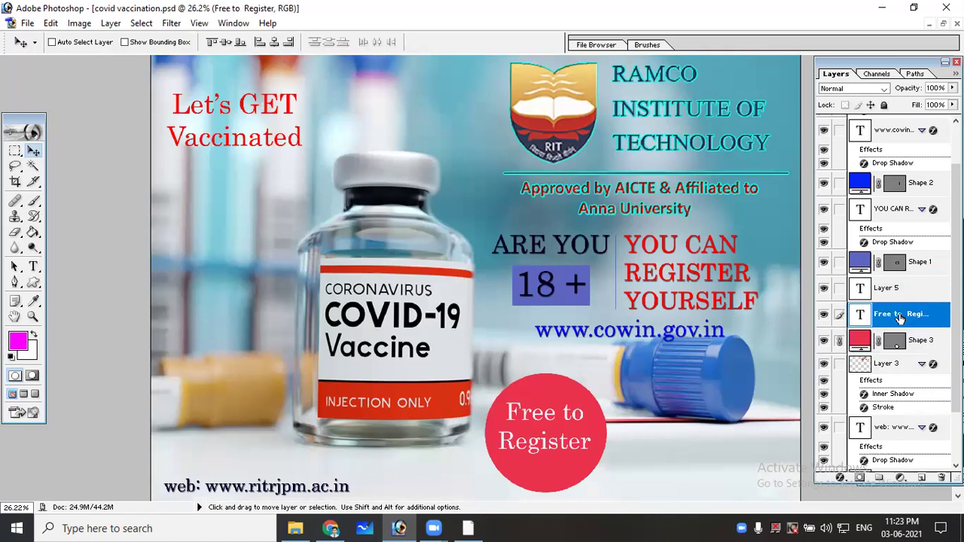
pyautogui.click(823, 316)
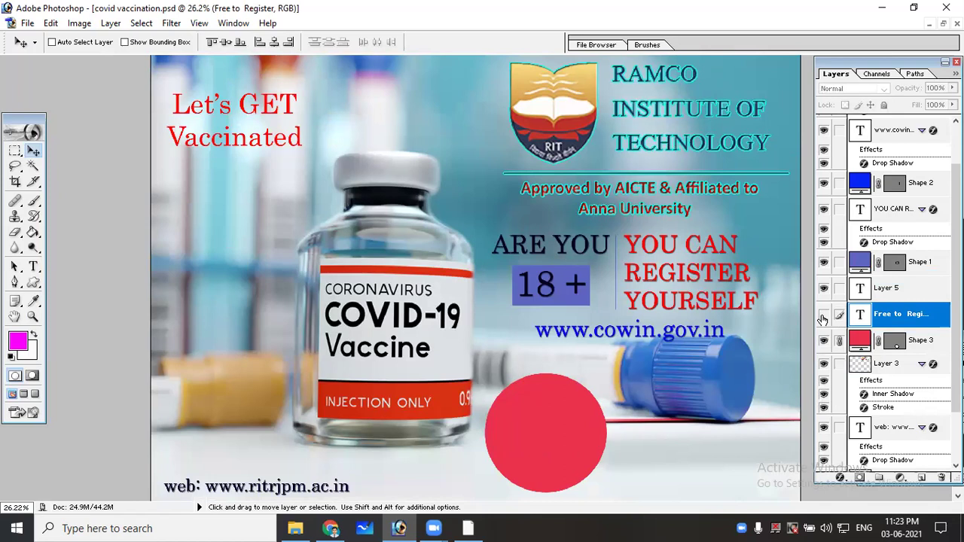
pyautogui.click(823, 317)
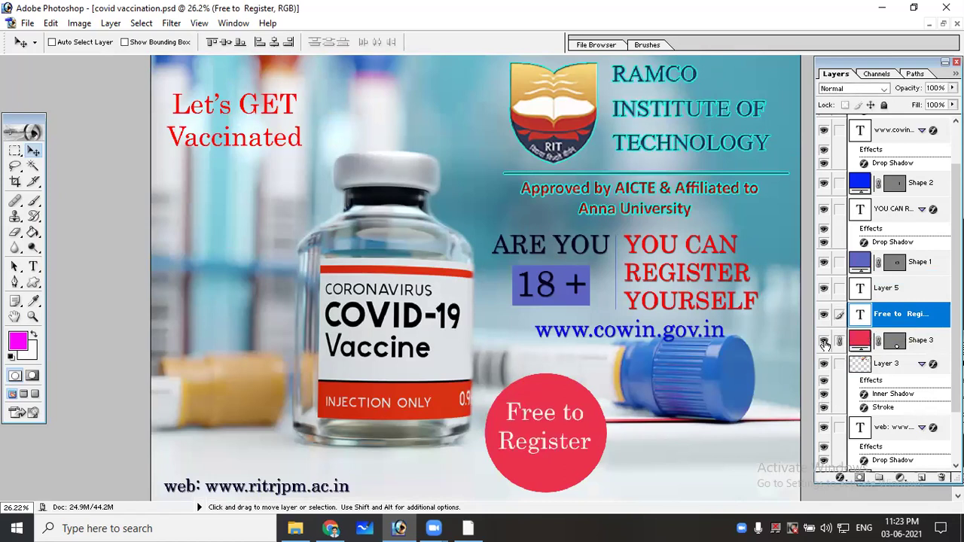
pyautogui.click(823, 343)
pyautogui.click(824, 343)
pyautogui.click(824, 343)
pyautogui.click(824, 343)
# Toggle the vaccine photo layer off and on to compare, then fit the whole poster on screen
pyautogui.scroll(-3, 828, 345)
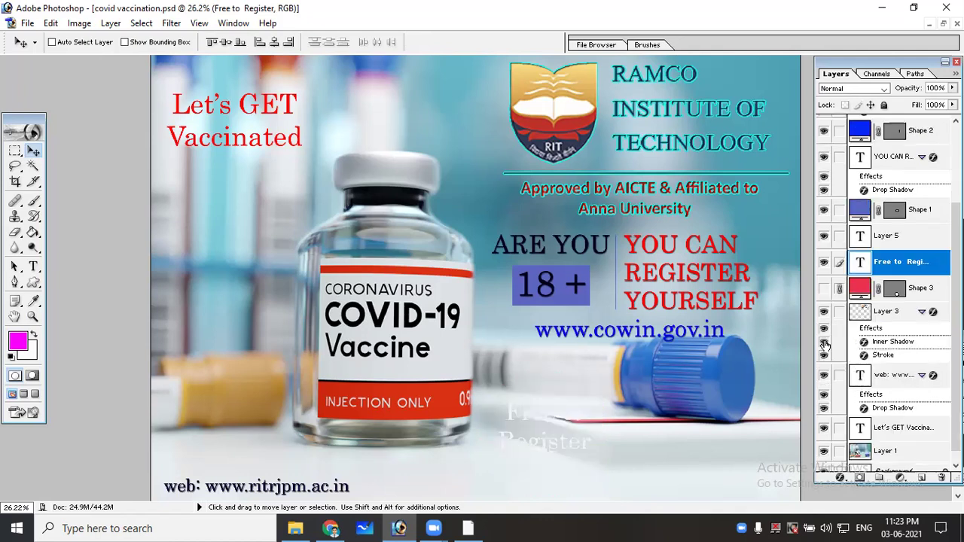
pyautogui.click(876, 442)
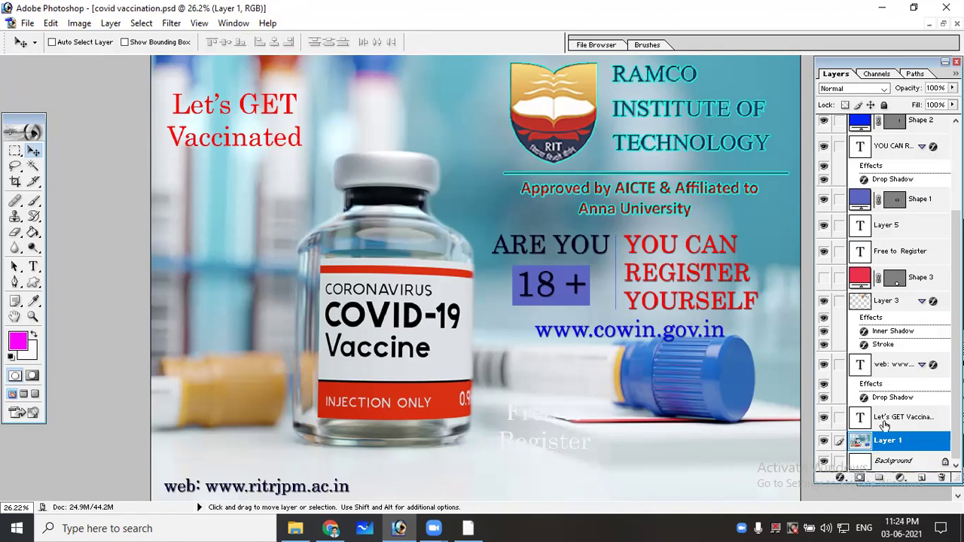
pyautogui.click(823, 441)
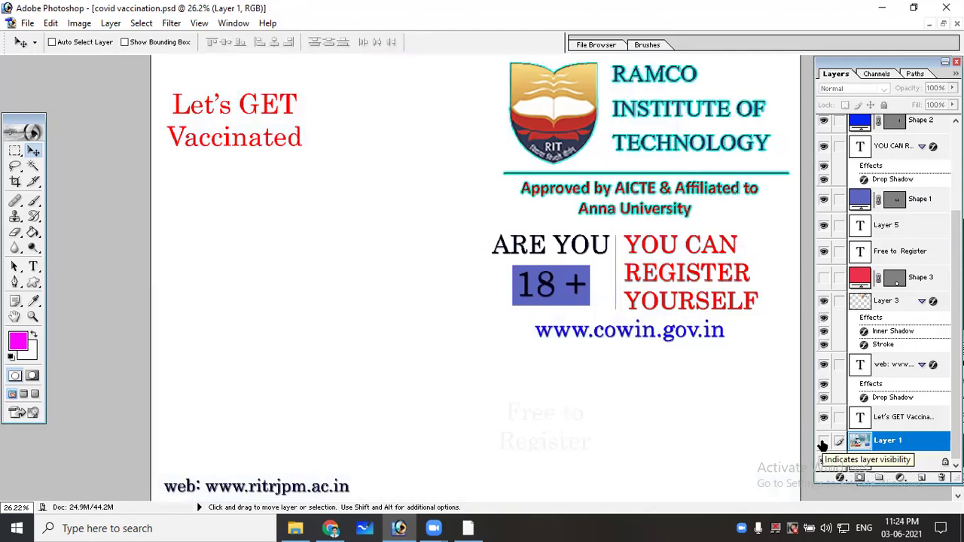
pyautogui.click(823, 442)
pyautogui.click(823, 441)
pyautogui.click(825, 446)
pyautogui.click(823, 441)
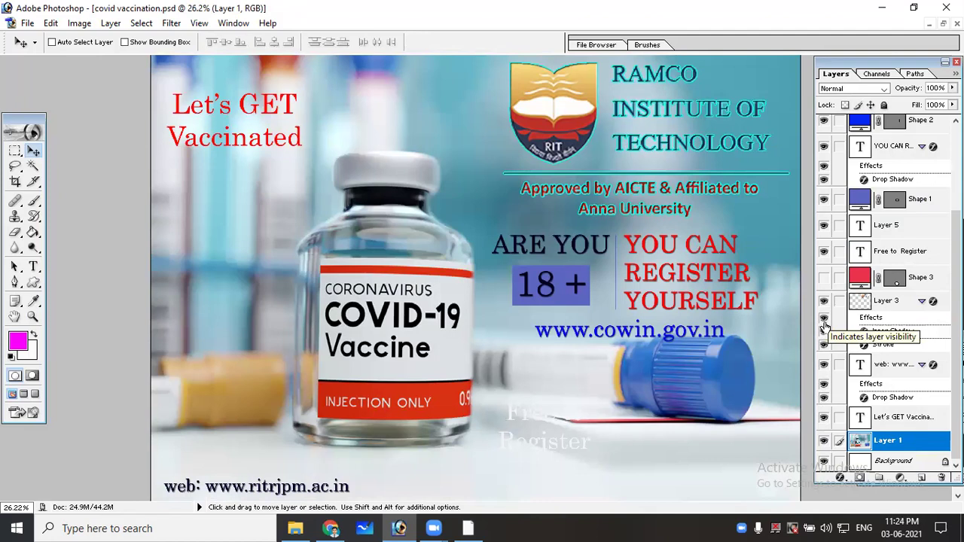
pyautogui.hotkey('ctrl', '-')
pyautogui.hotkey('ctrl', '-')
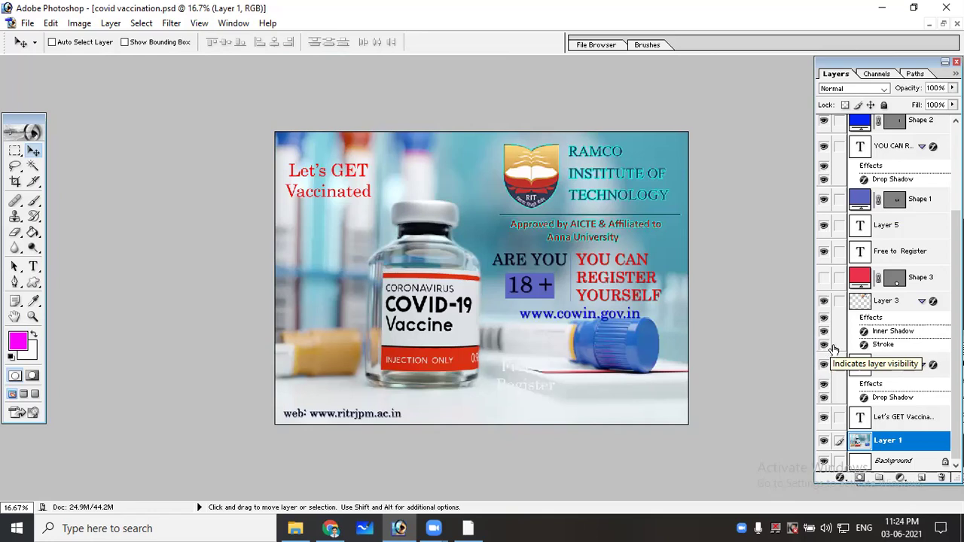
# Save the poster, then name a Desktop copy 'covid vaccination poster'
pyautogui.click(27, 23)
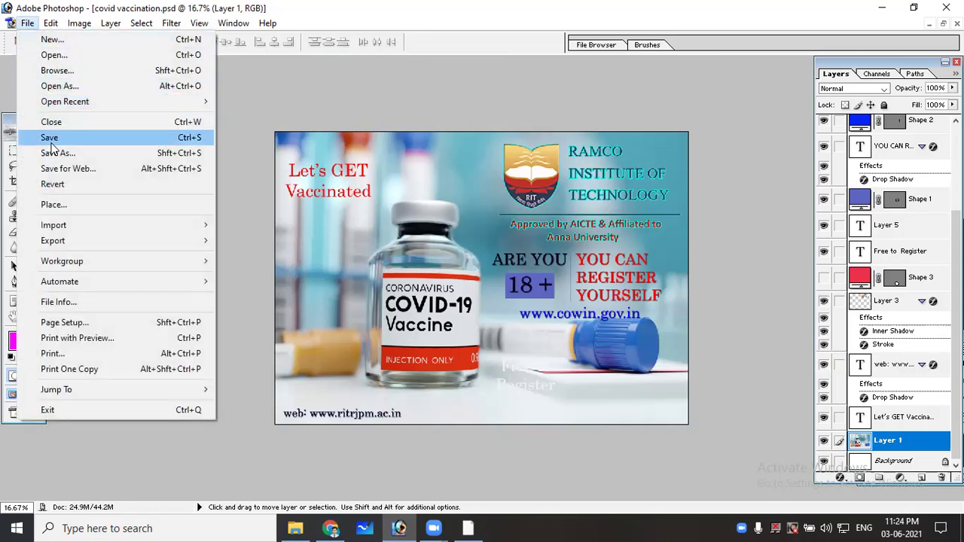
pyautogui.click(50, 138)
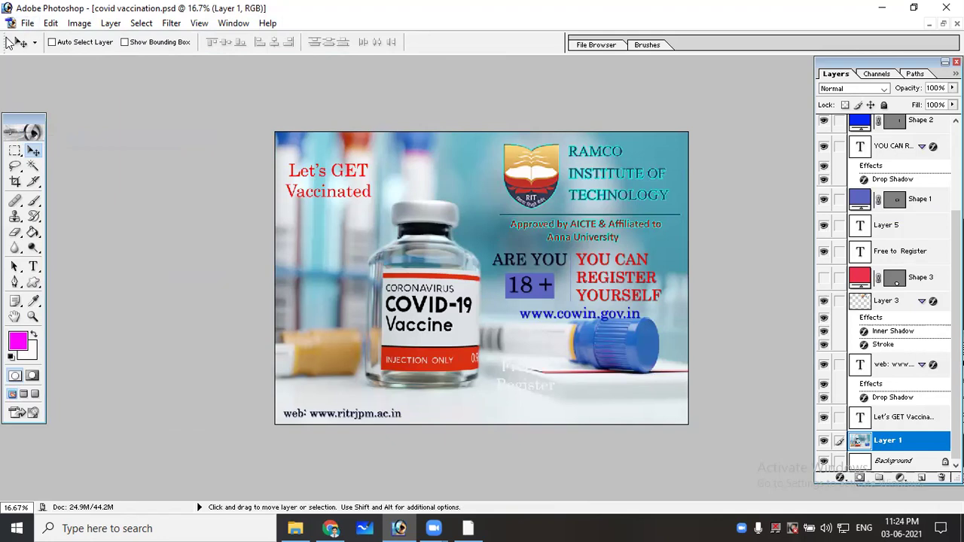
pyautogui.click(27, 24)
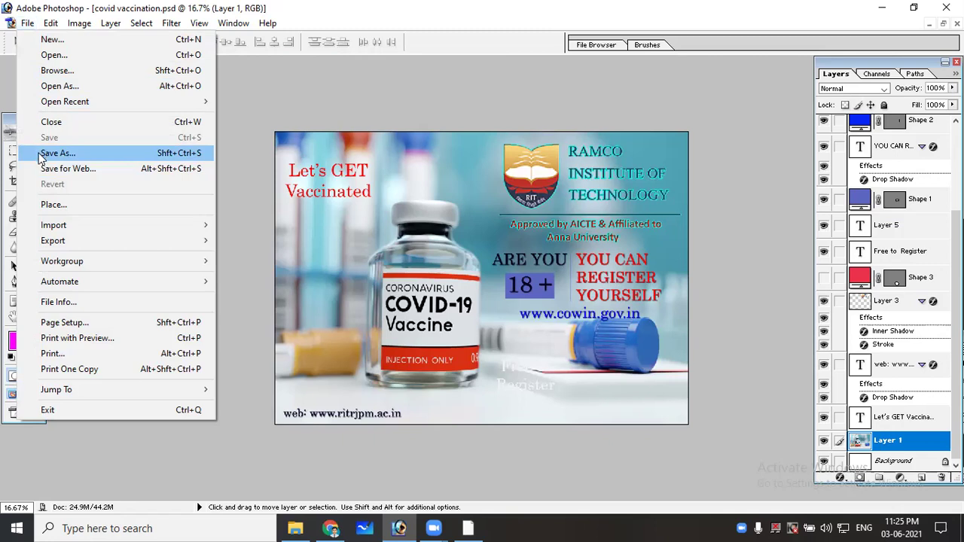
pyautogui.click(39, 154)
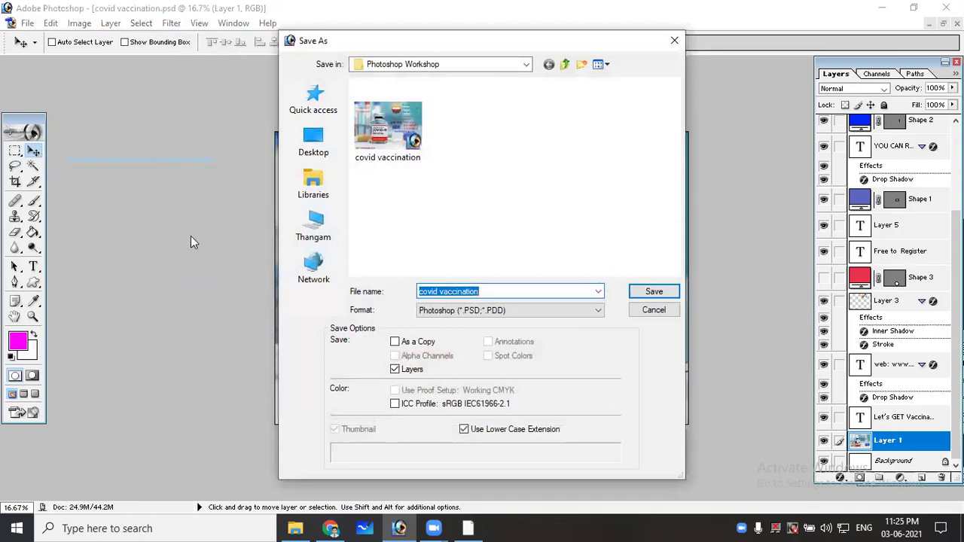
pyautogui.click(313, 148)
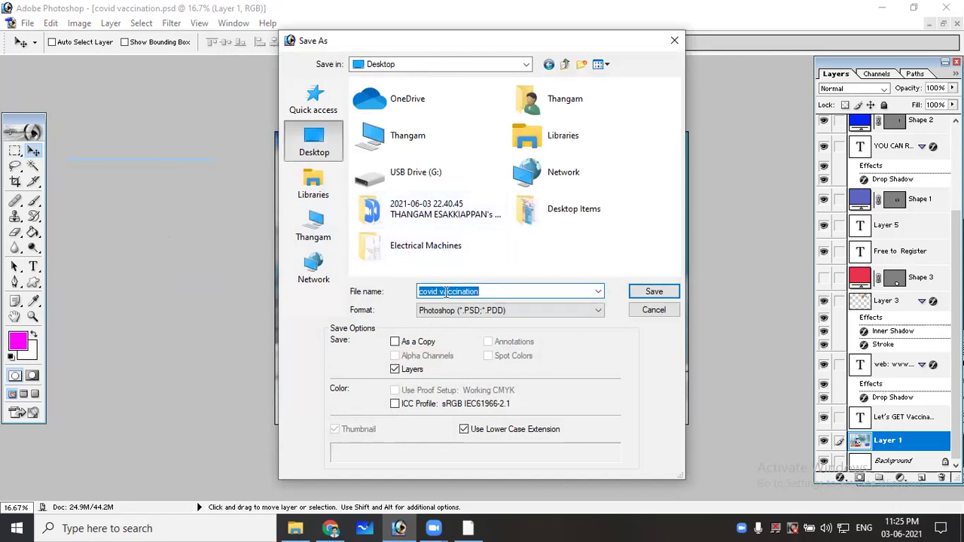
pyautogui.moveTo(487, 287); pyautogui.dragTo(290, 292)
pyautogui.click(488, 291)
pyautogui.write('poster')
# Save the copy as a JPEG at maximum quality 12
pyautogui.click(476, 314)
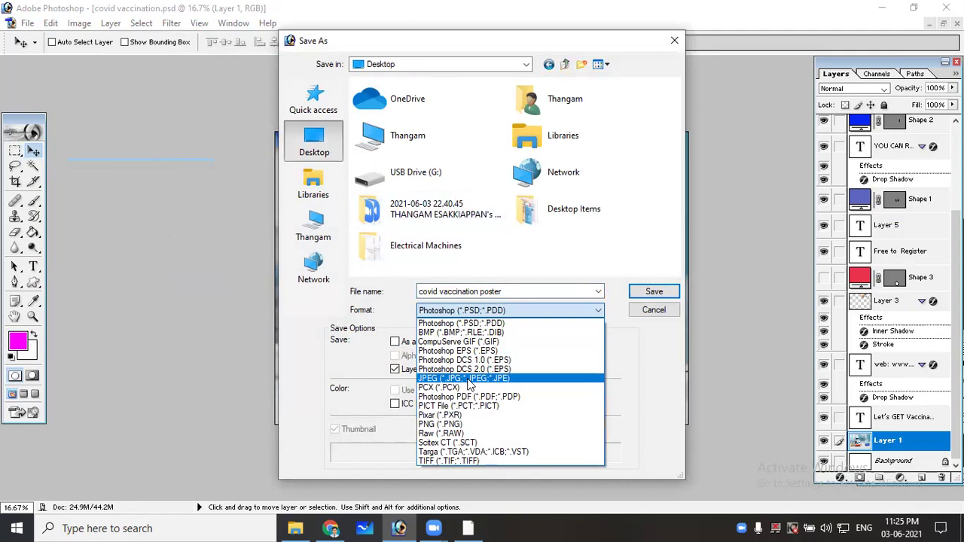
pyautogui.click(469, 379)
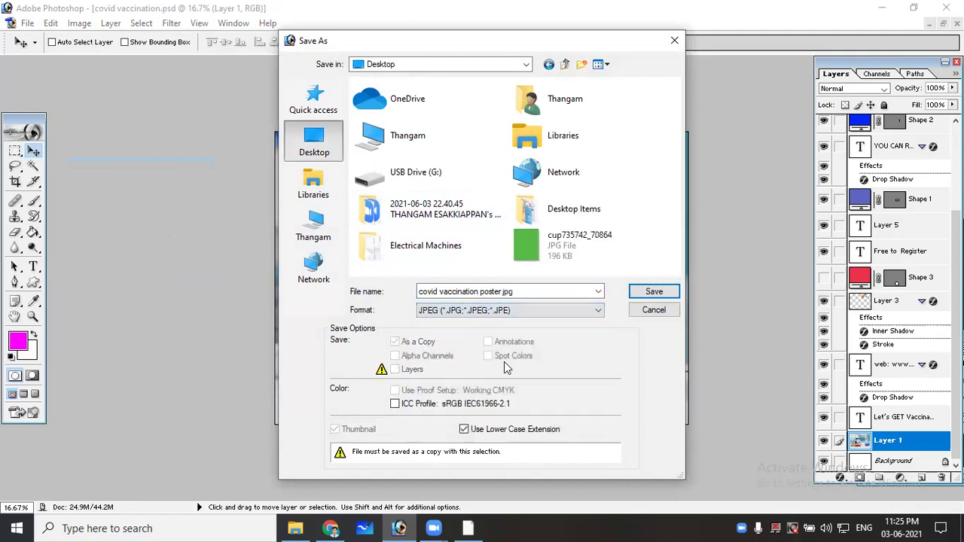
pyautogui.click(655, 293)
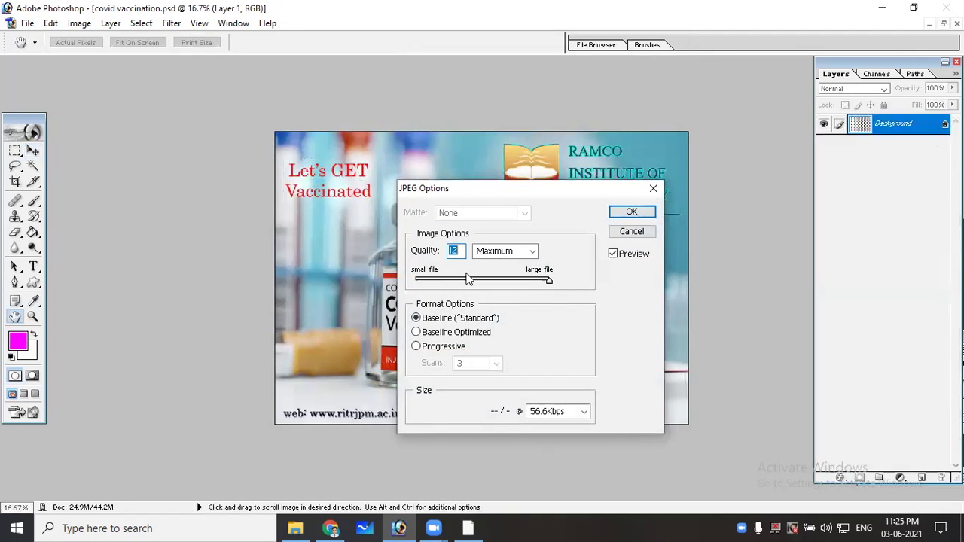
pyautogui.click(458, 253)
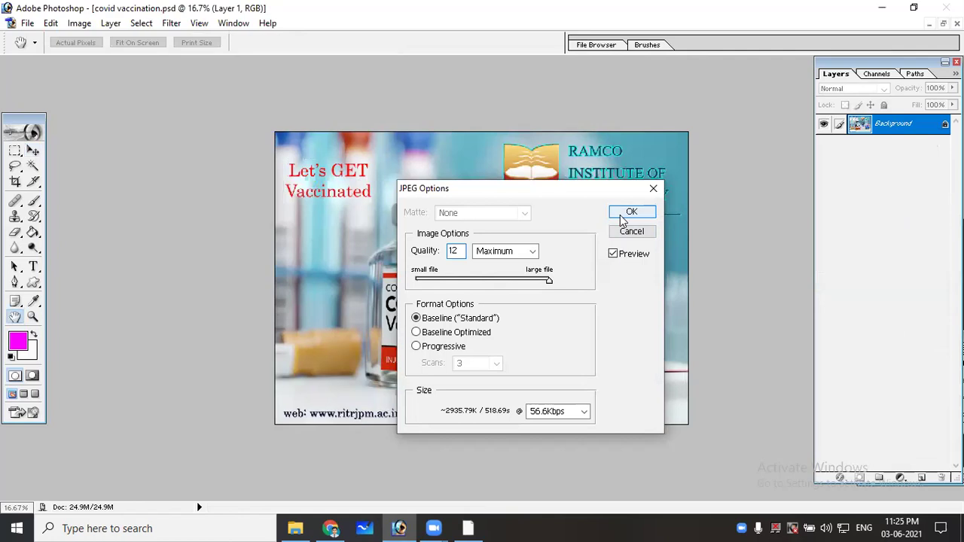
pyautogui.click(625, 214)
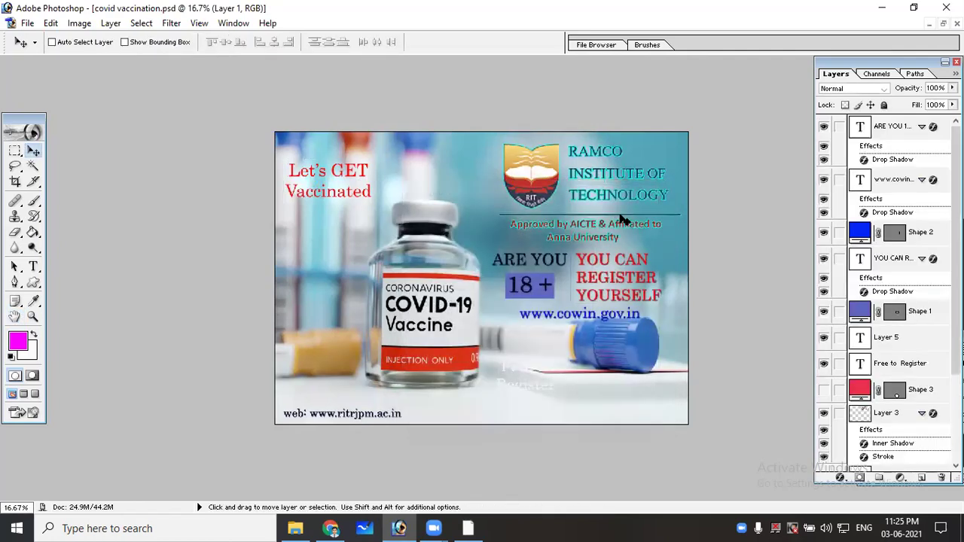
pyautogui.click(882, 8)
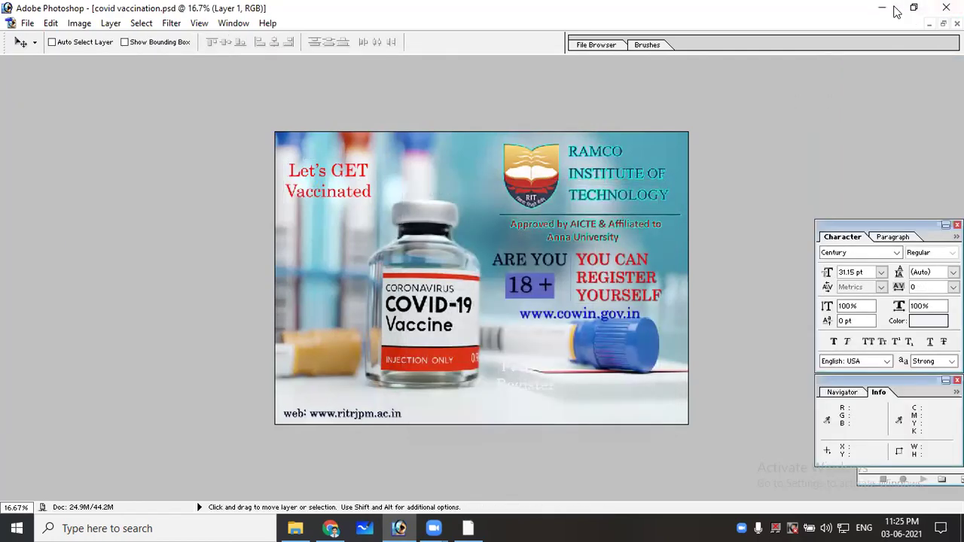
pyautogui.click(884, 8)
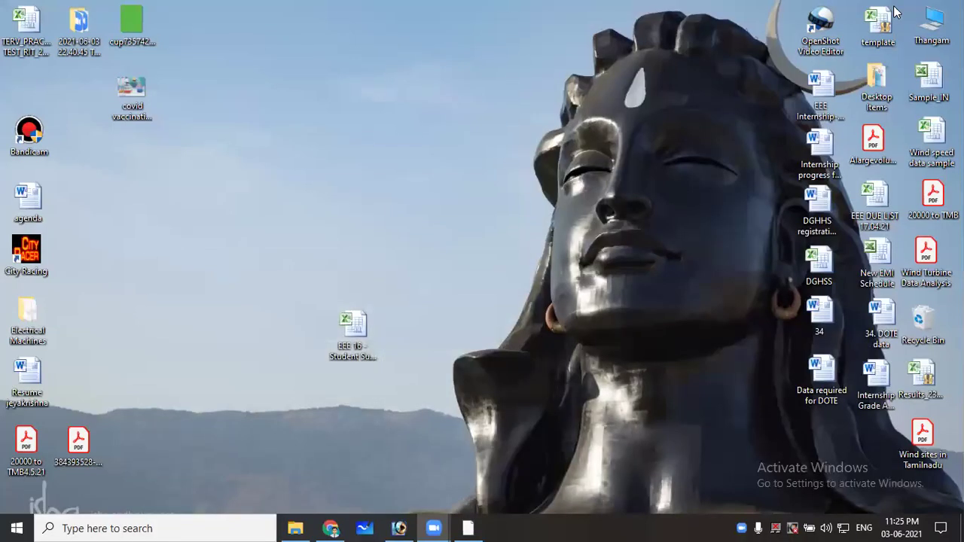
pyautogui.moveTo(130, 96); pyautogui.dragTo(352, 143)
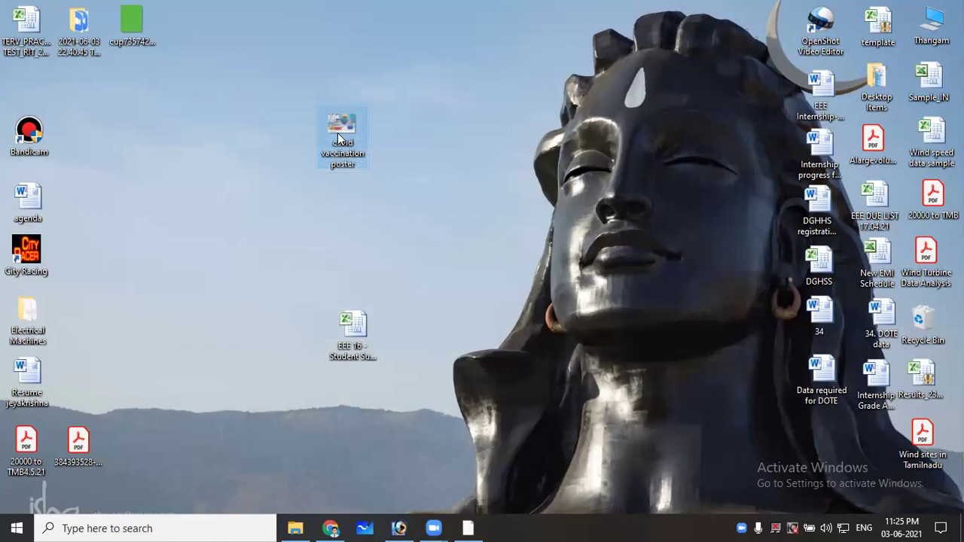
pyautogui.doubleClick(345, 150)
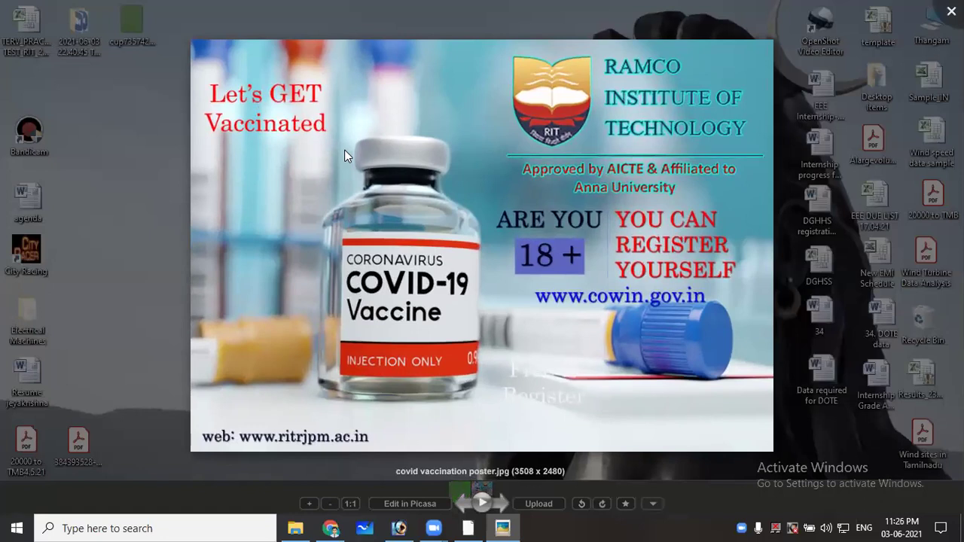
pyautogui.press('Escape')
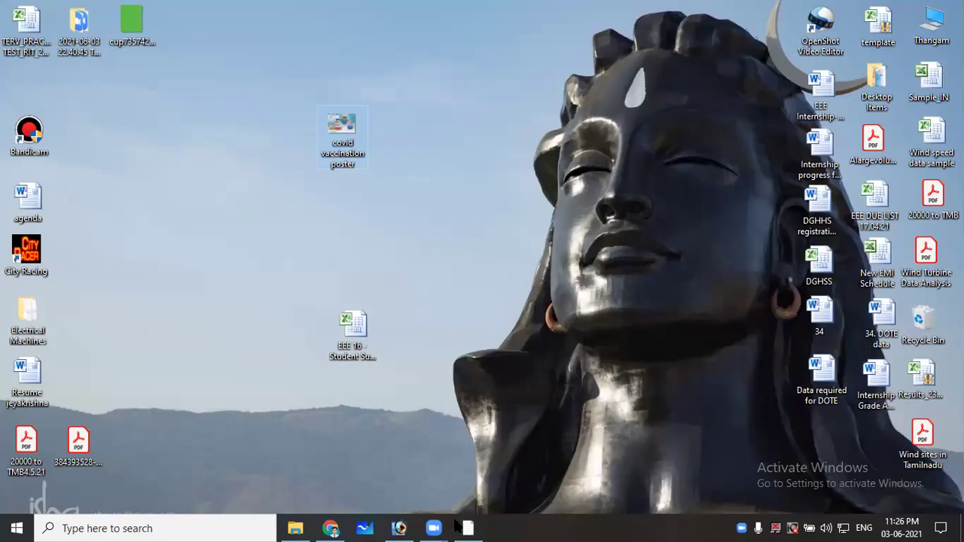
pyautogui.moveTo(433, 528)
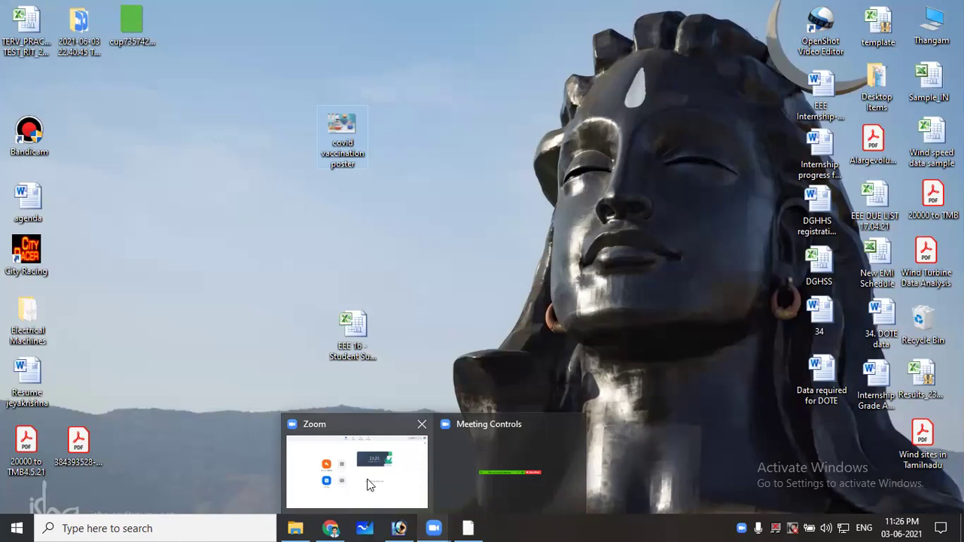
pyautogui.click(399, 528)
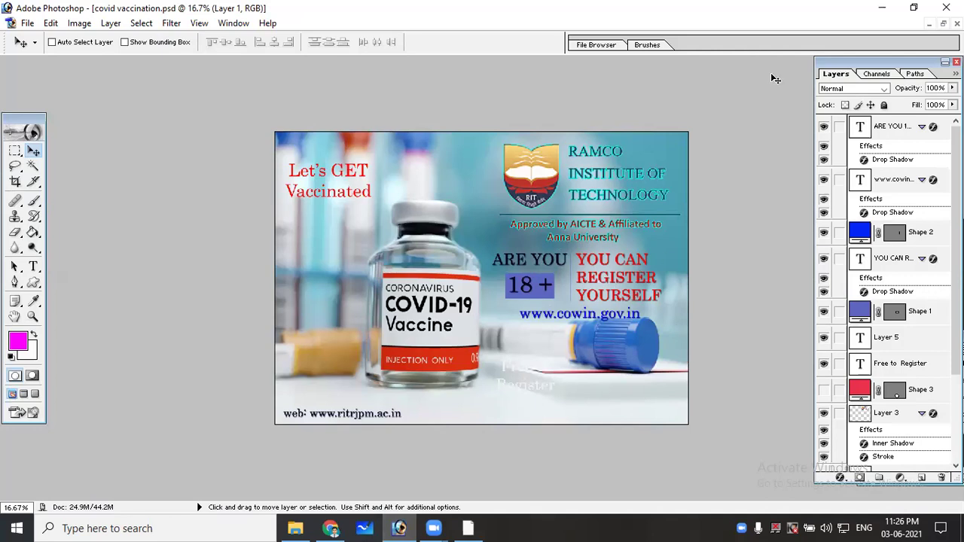
# Switch to the Invitation banner and move the Thank You text lower
pyautogui.hotkey('ctrl', 'Tab')
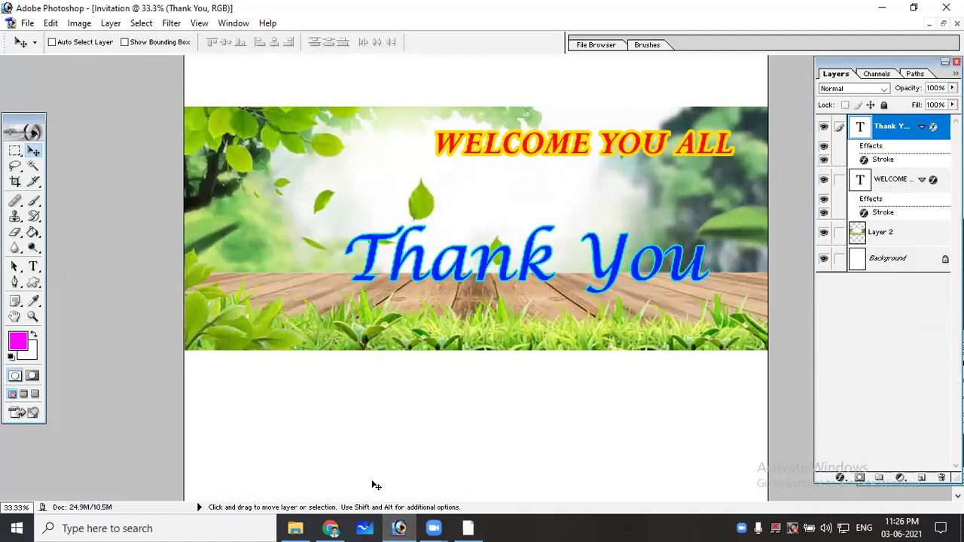
pyautogui.scroll(3, 394, 477)
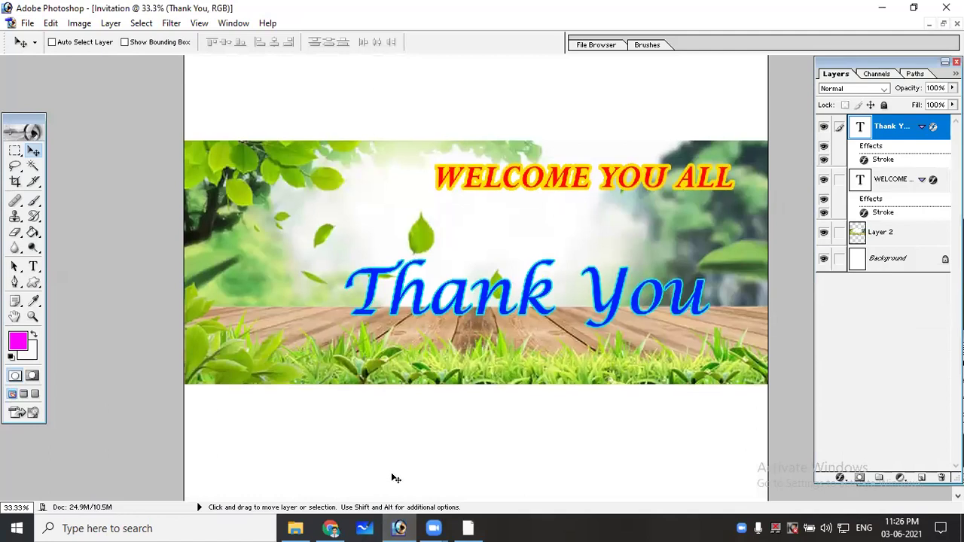
pyautogui.scroll(1, 394, 478)
pyautogui.rightClick(467, 312)
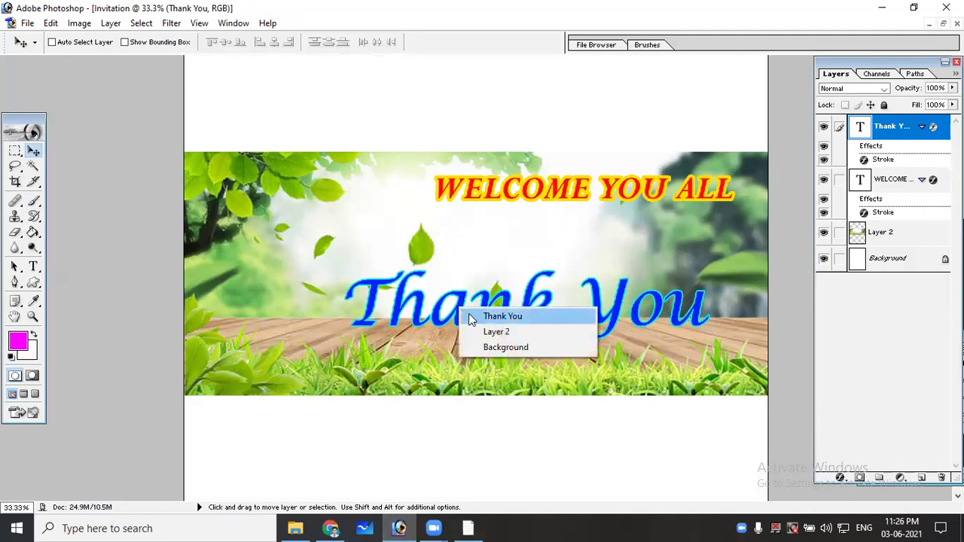
pyautogui.click(470, 315)
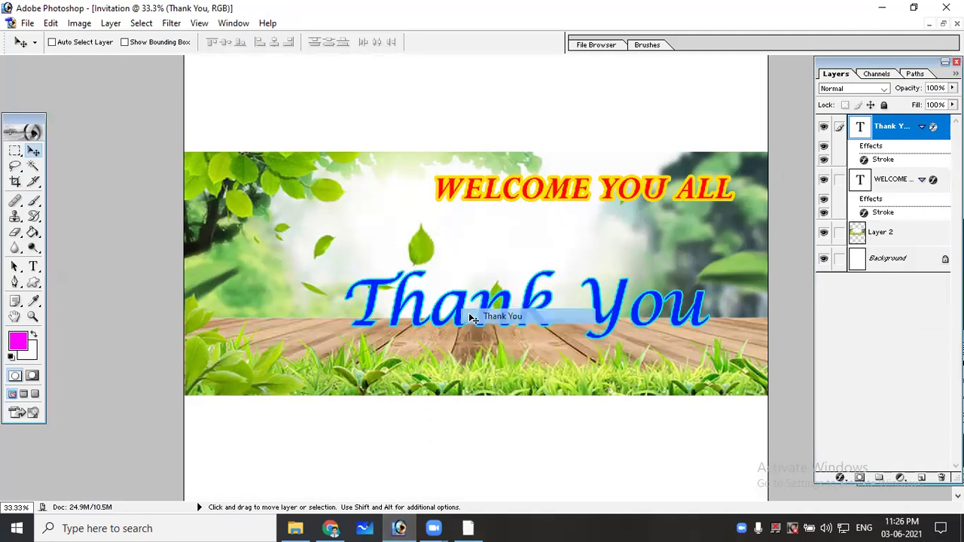
pyautogui.scroll(-3, 484, 276)
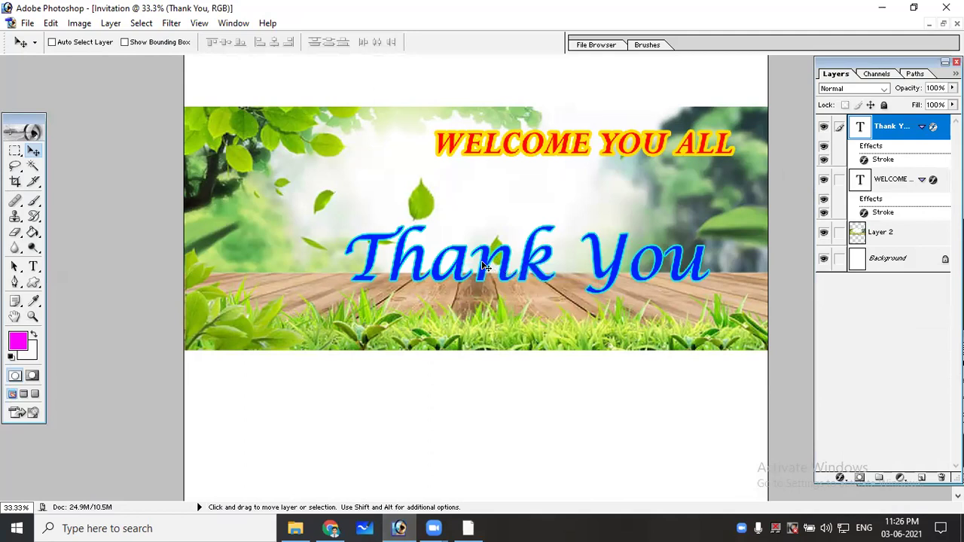
pyautogui.moveTo(486, 277); pyautogui.dragTo(523, 443)
# Move the WELCOME YOU ALL text upward on the banner
pyautogui.rightClick(539, 156)
pyautogui.click(584, 155)
pyautogui.moveTo(553, 138); pyautogui.dragTo(531, 67)
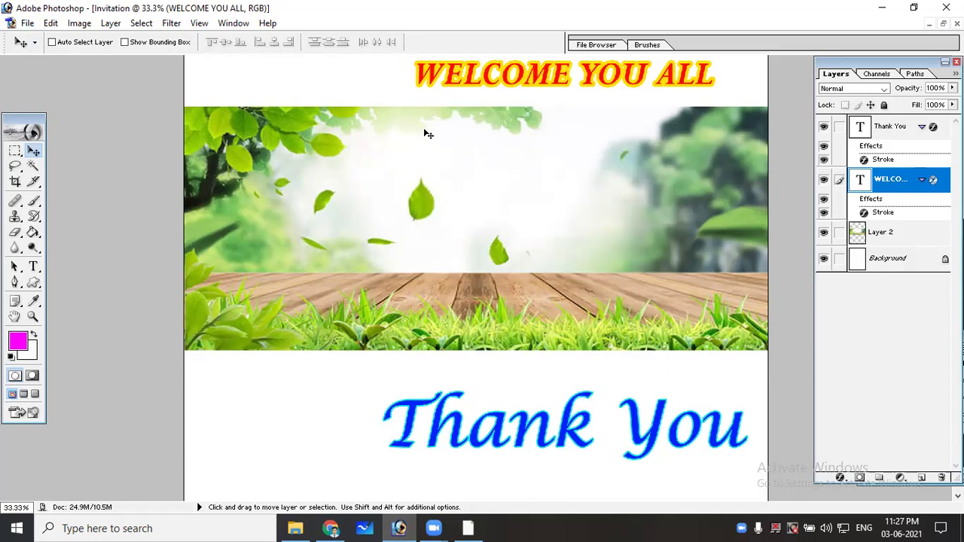
# Drag clipart-duck-1 from the Photoshop Workshop folder toward Photoshop to open it
pyautogui.click(295, 528)
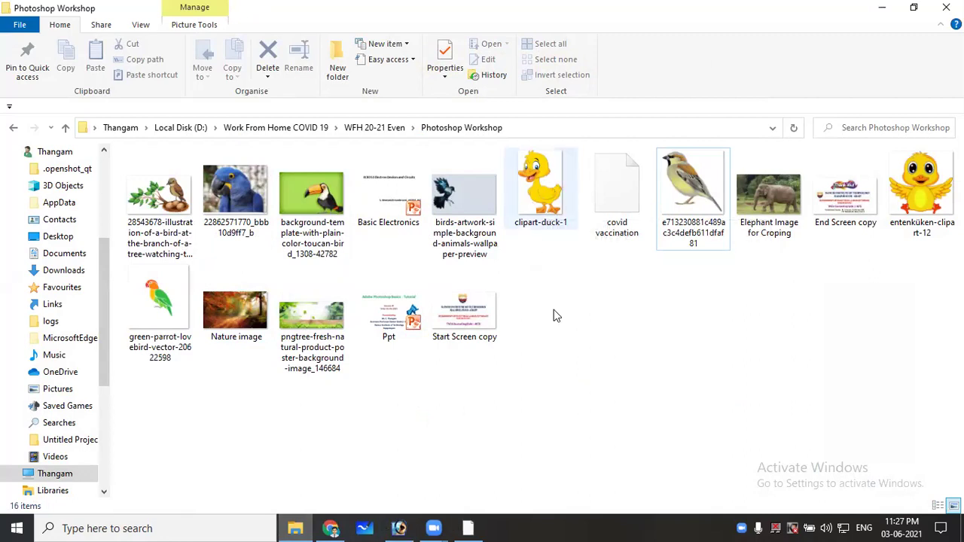
pyautogui.click(540, 199)
pyautogui.click(560, 256)
pyautogui.moveTo(550, 224)
pyautogui.mouseDown()
pyautogui.moveTo(508, 412)
pyautogui.moveTo(401, 515)
pyautogui.mouseUp()
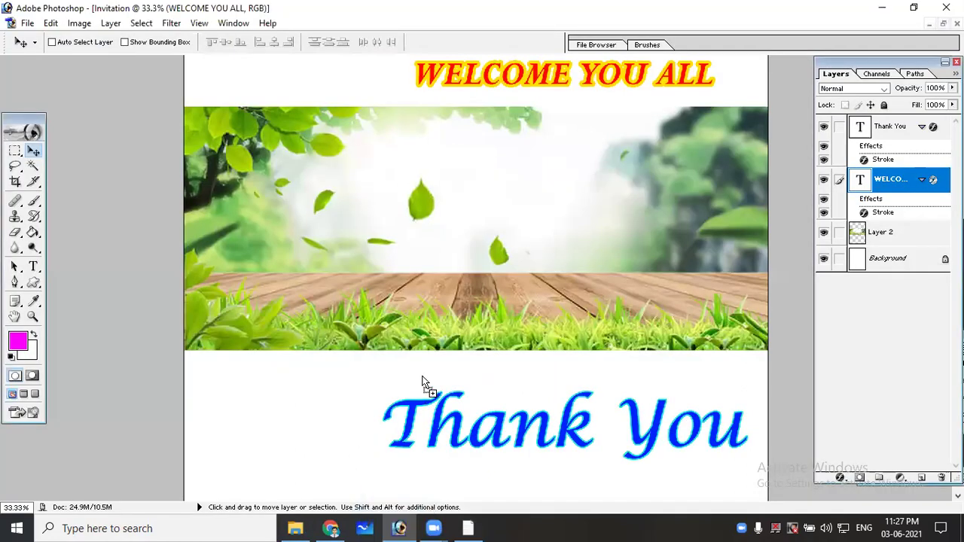
# Copy the duck image into the Invitation as a new layer, close the duck file, and maximize Invitation
pyautogui.moveTo(401, 515); pyautogui.dragTo(421, 375)
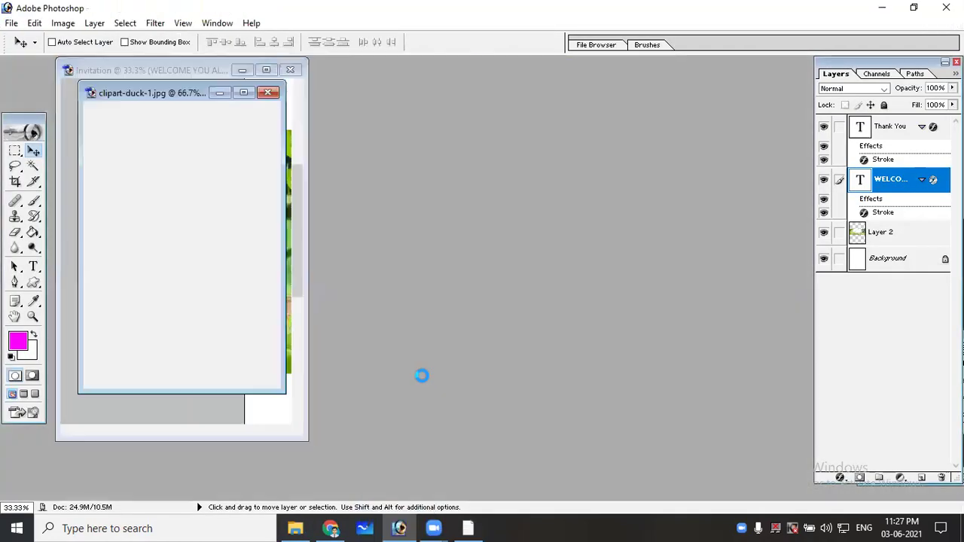
pyautogui.moveTo(174, 94); pyautogui.dragTo(493, 128)
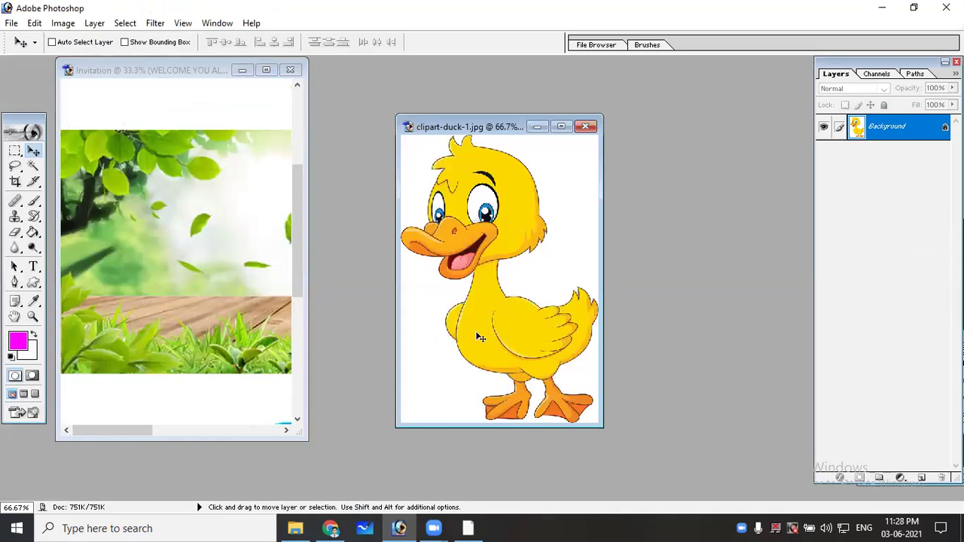
pyautogui.moveTo(424, 344); pyautogui.dragTo(250, 304)
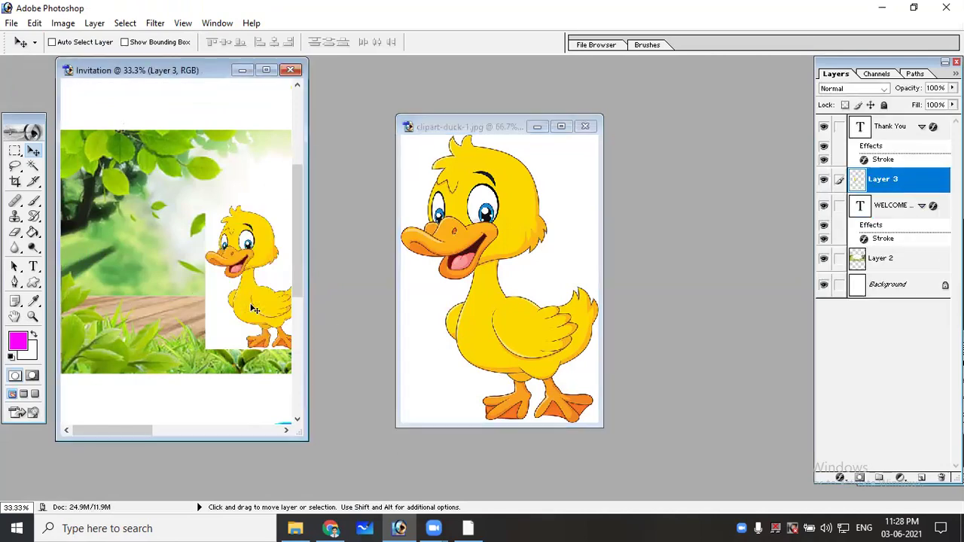
pyautogui.click(585, 126)
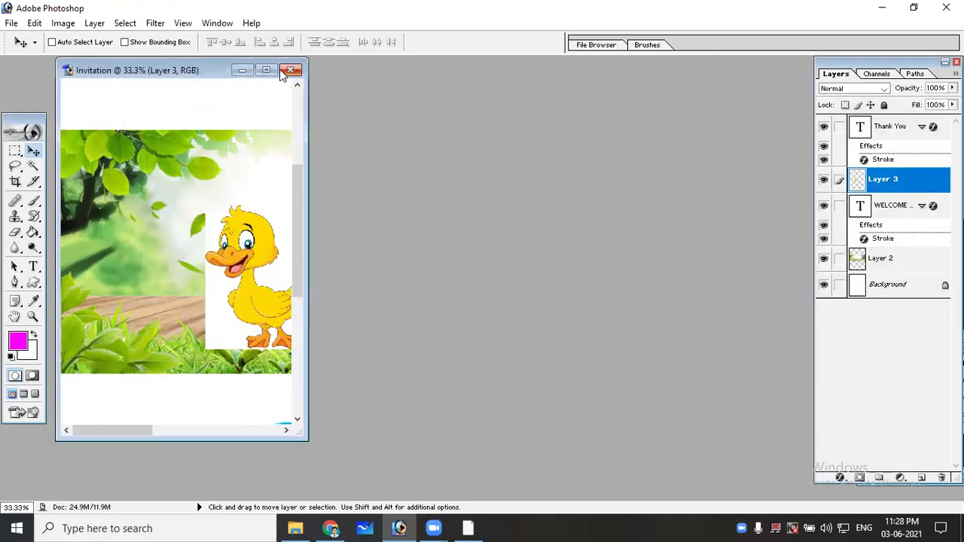
pyautogui.click(266, 70)
# Position the duck's Layer 3 on the right side of the leafy banner
pyautogui.moveTo(369, 246)
pyautogui.mouseDown()
pyautogui.moveTo(660, 217)
pyautogui.moveTo(629, 215)
pyautogui.mouseUp()
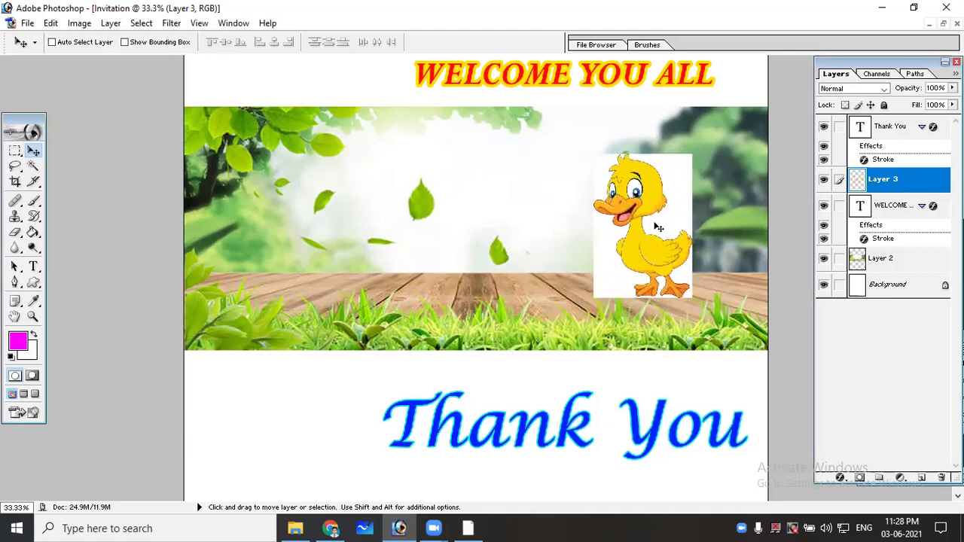
pyautogui.moveTo(651, 241)
pyautogui.mouseDown()
pyautogui.moveTo(695, 238)
pyautogui.moveTo(690, 253)
pyautogui.mouseUp()
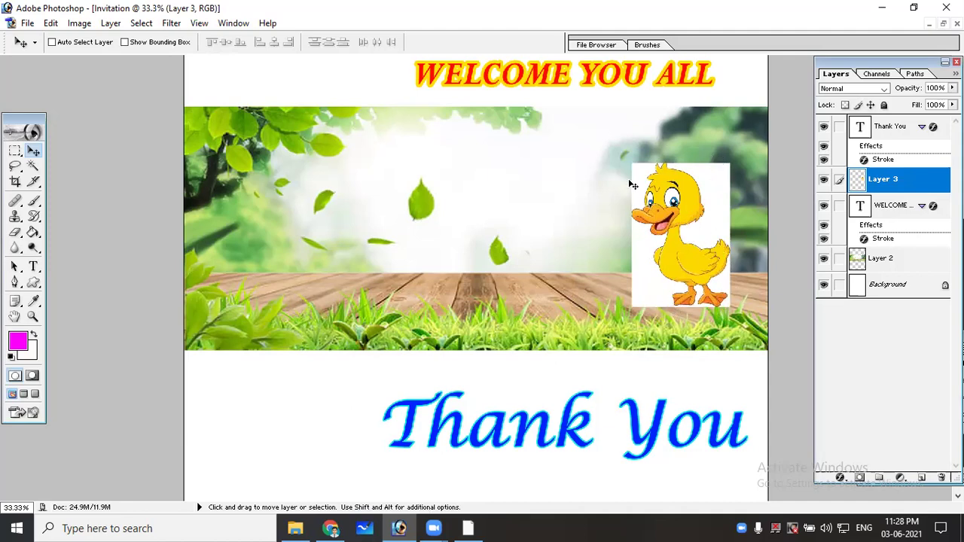
pyautogui.moveTo(724, 171); pyautogui.dragTo(721, 189)
pyautogui.moveTo(720, 229); pyautogui.dragTo(722, 197)
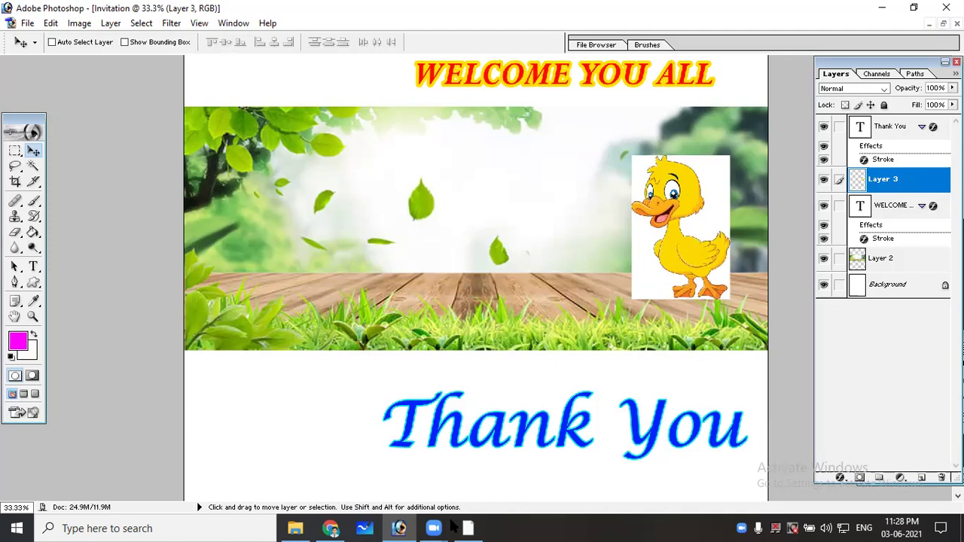
pyautogui.click(465, 528)
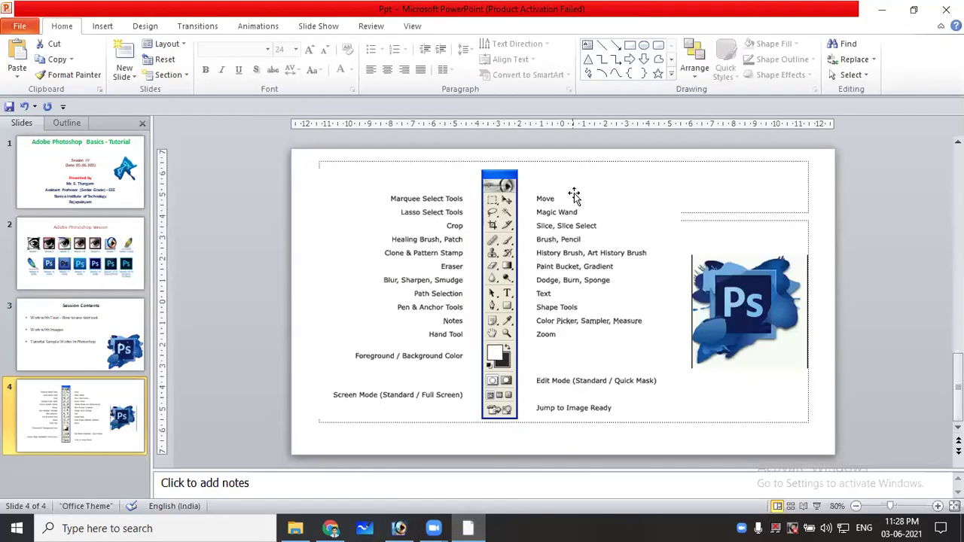
pyautogui.click(411, 527)
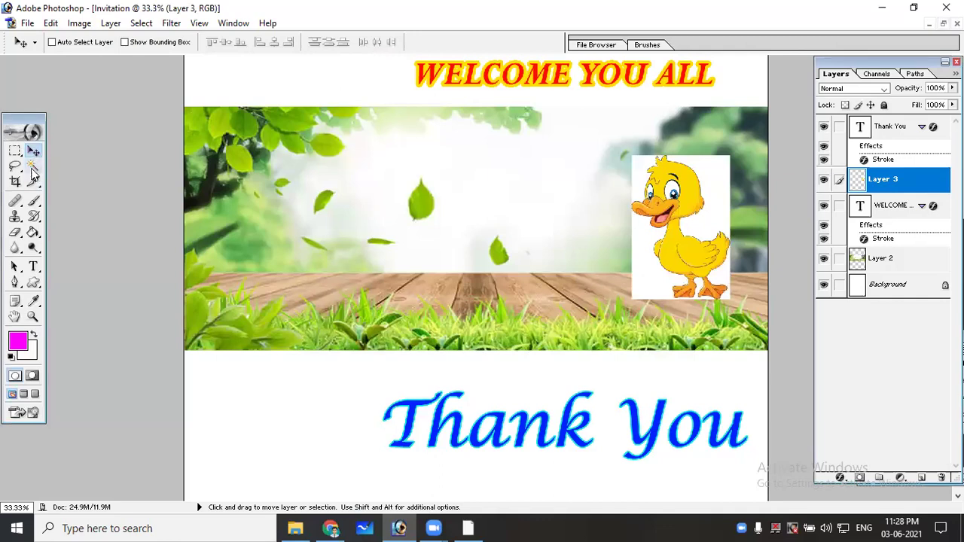
# Select the white around the duck with the Magic Wand and delete it
pyautogui.click(33, 167)
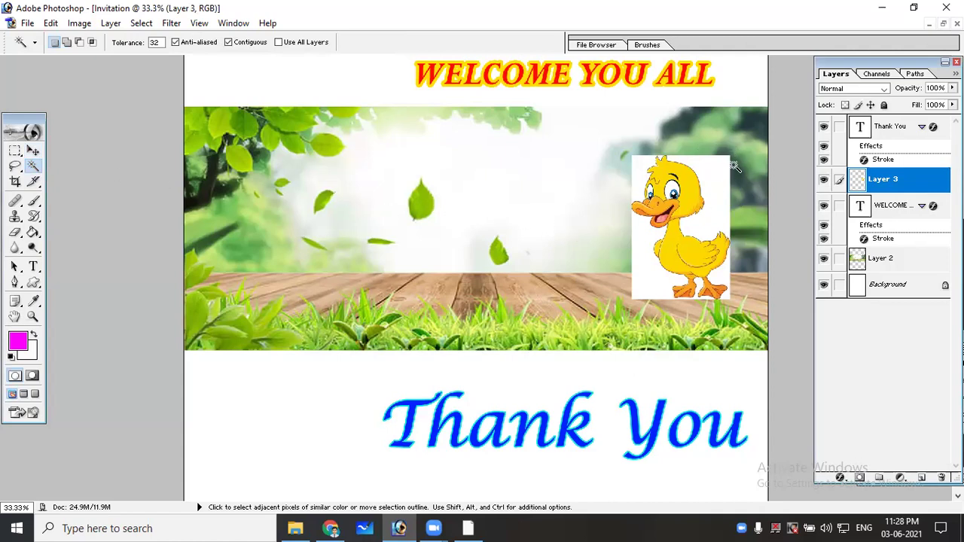
pyautogui.click(714, 174)
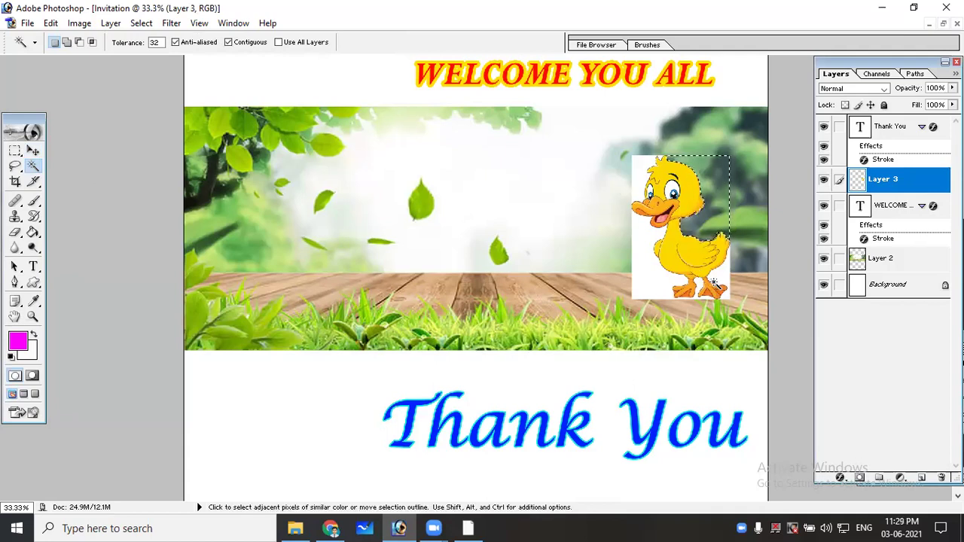
pyautogui.click(721, 280)
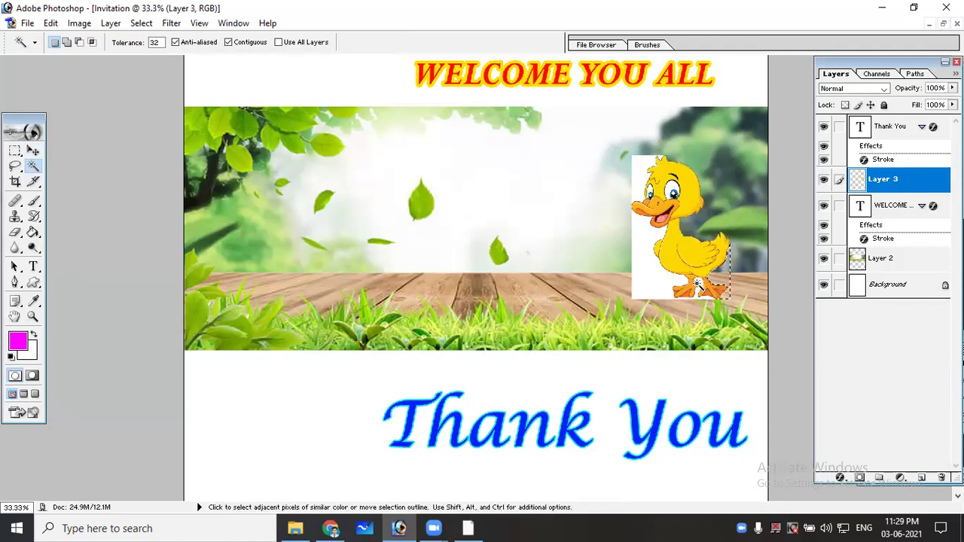
pyautogui.click(720, 274)
pyautogui.press('Delete')
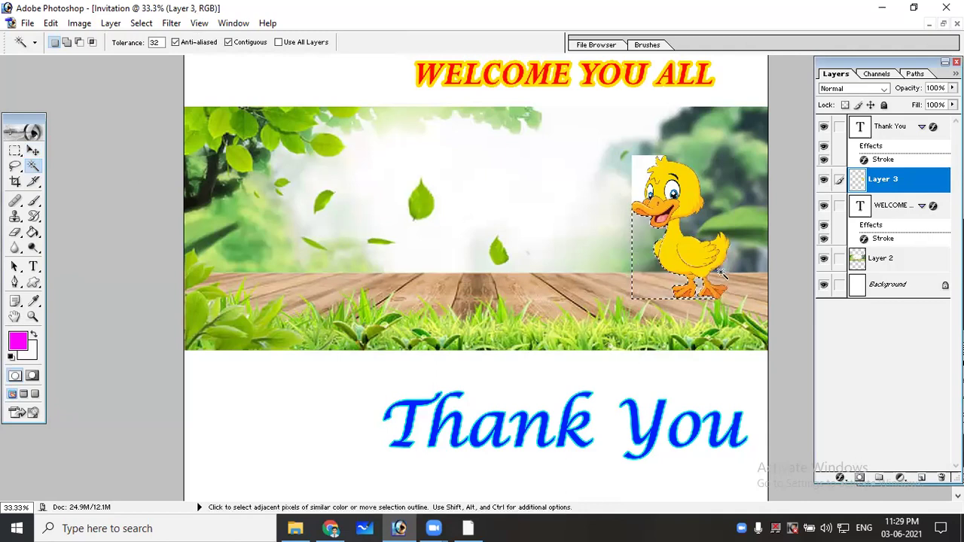
# Inspect the leftover area by the duck's head, deselect, and zoom back out
pyautogui.click(637, 166)
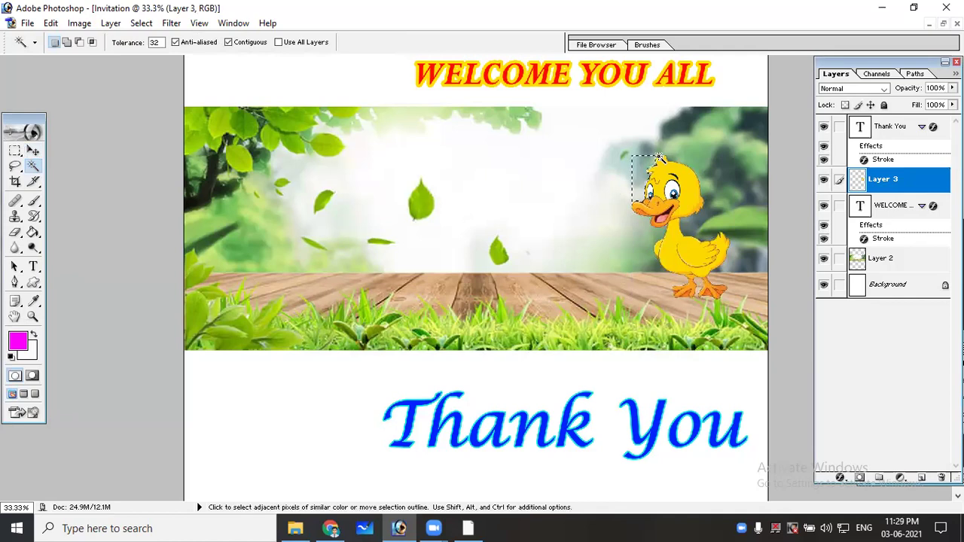
pyautogui.hotkey('ctrl', '-')
pyautogui.hotkey('ctrl', '-')
pyautogui.hotkey('ctrl', '+')
pyautogui.hotkey('ctrl', '+')
pyautogui.hotkey('ctrl', '+')
pyautogui.hotkey('ctrl', '+')
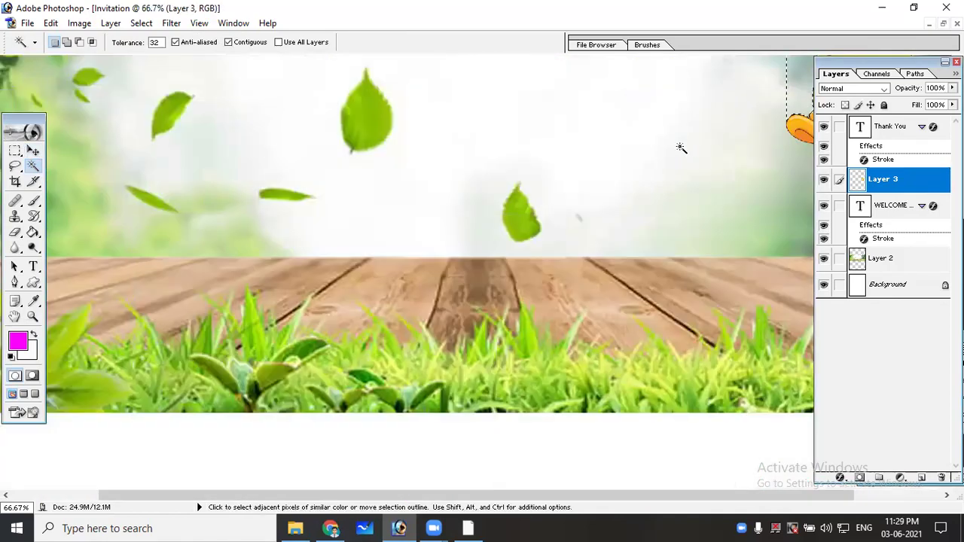
pyautogui.hscroll(3, 160, 497)
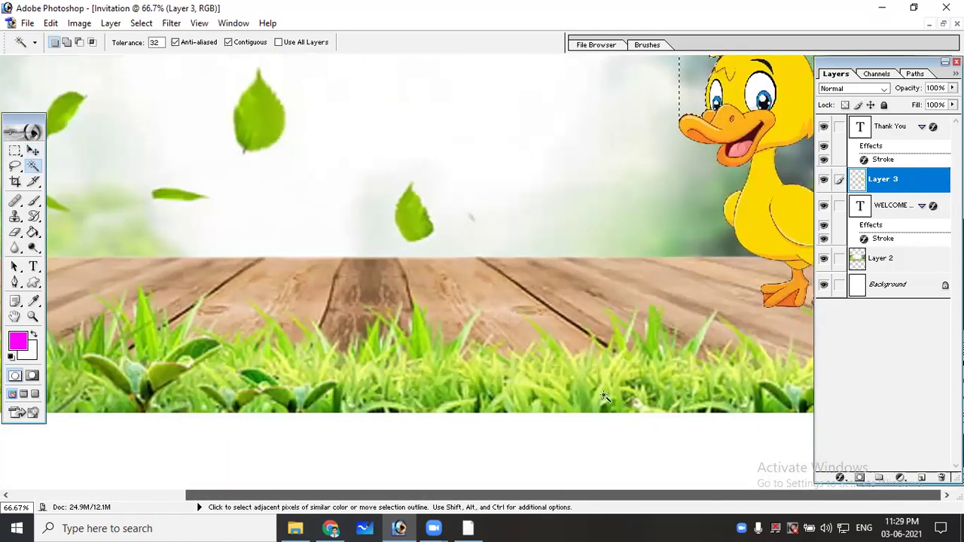
pyautogui.scroll(2, 631, 430)
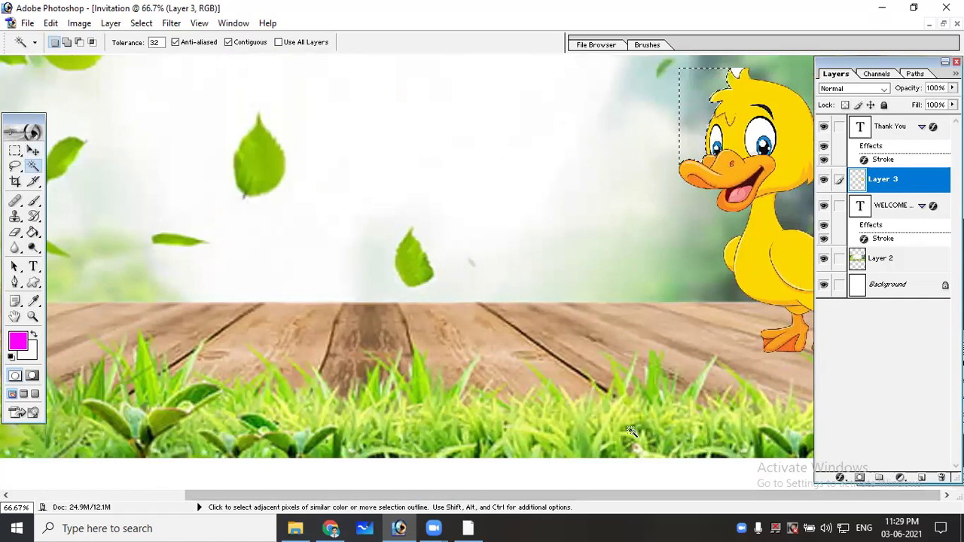
pyautogui.scroll(1, 734, 85)
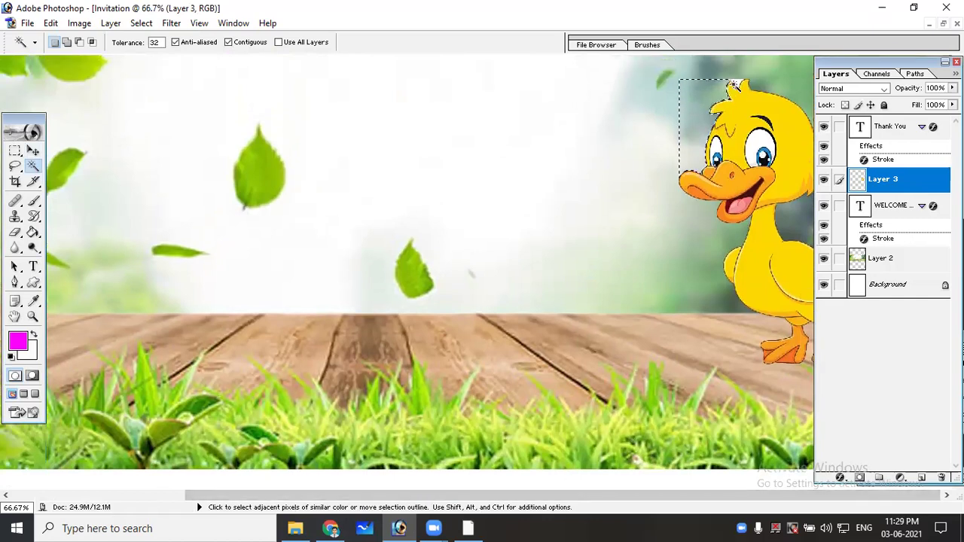
pyautogui.hotkey('ctrl', 'd')
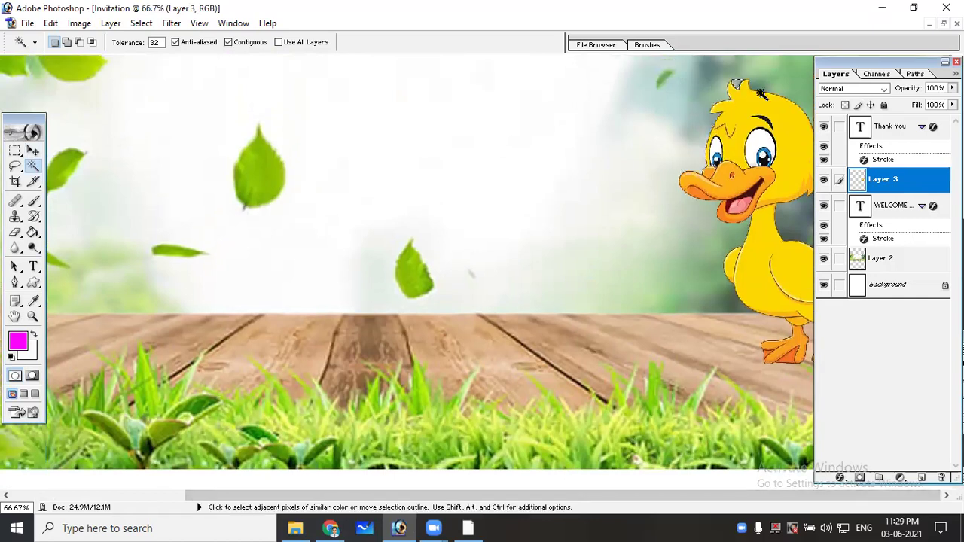
pyautogui.hotkey('ctrl', '-')
pyautogui.hotkey('ctrl', '-')
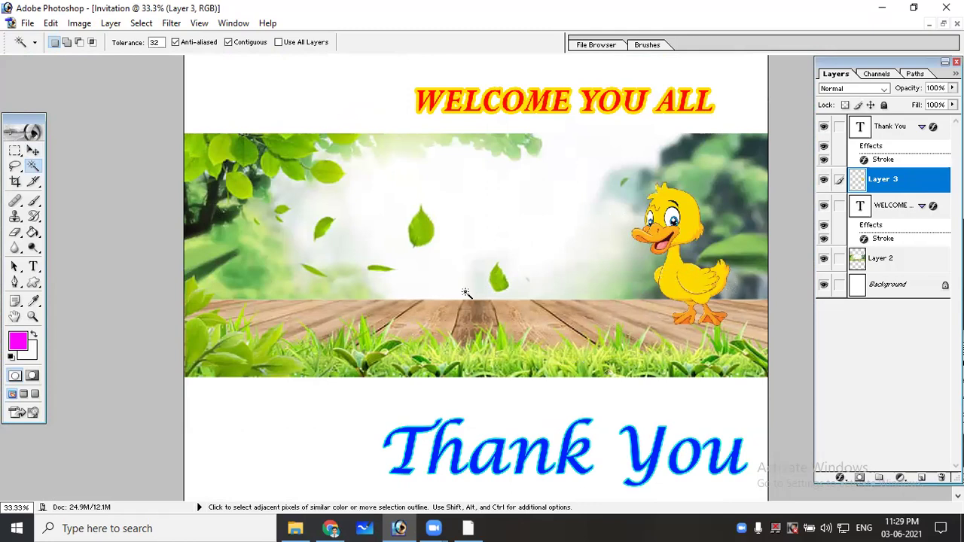
# Move the duck's Layer 3 onto the wooden deck and scale it to about 72.8%
pyautogui.click(33, 151)
pyautogui.rightClick(677, 282)
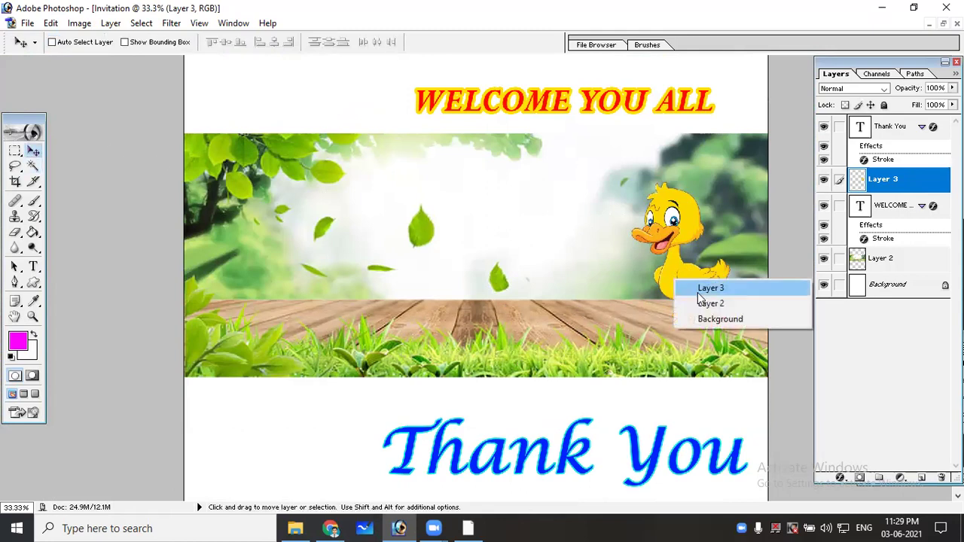
pyautogui.click(698, 289)
pyautogui.moveTo(697, 289)
pyautogui.mouseDown()
pyautogui.moveTo(599, 251)
pyautogui.moveTo(650, 284)
pyautogui.mouseUp()
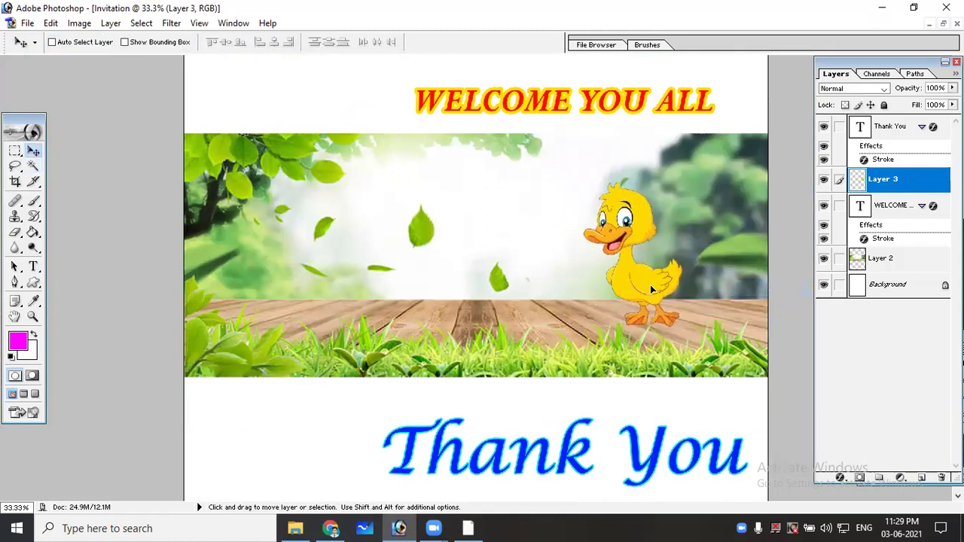
pyautogui.hotkey('ctrl', 't')
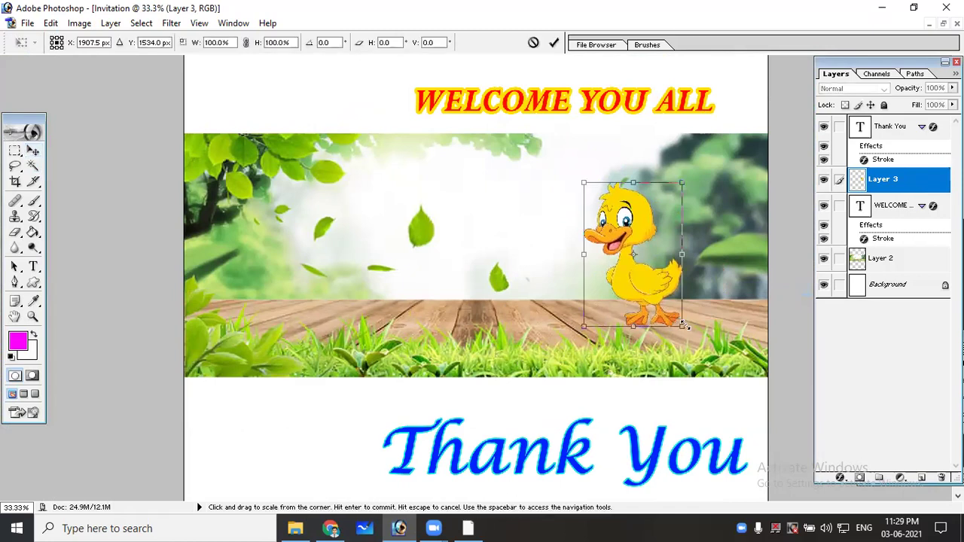
pyautogui.moveTo(681, 325)
pyautogui.mouseDown()
pyautogui.moveTo(652, 289)
pyautogui.moveTo(674, 308)
pyautogui.mouseUp()
pyautogui.press('Return')
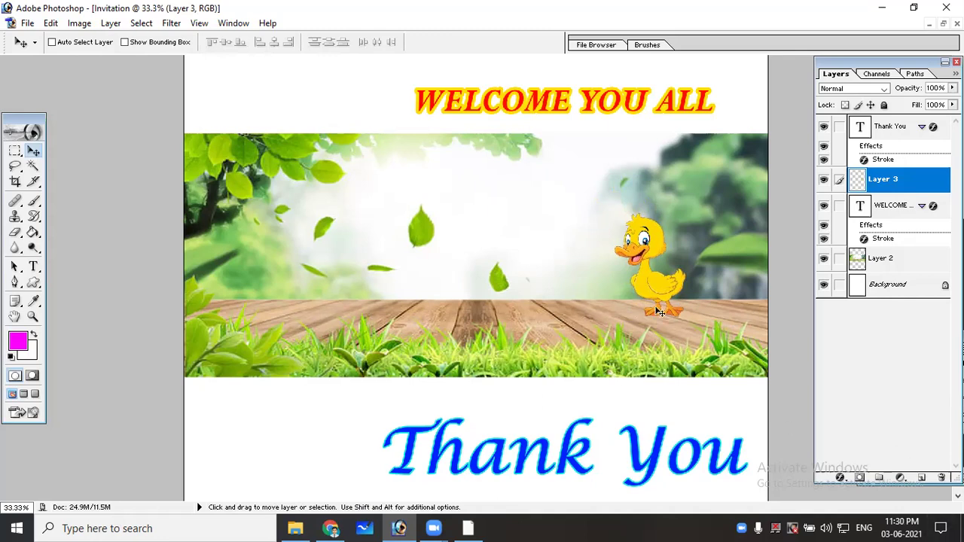
# Select the duck's layer (Layer 3) and nudge the duck slightly down and right
pyautogui.rightClick(653, 280)
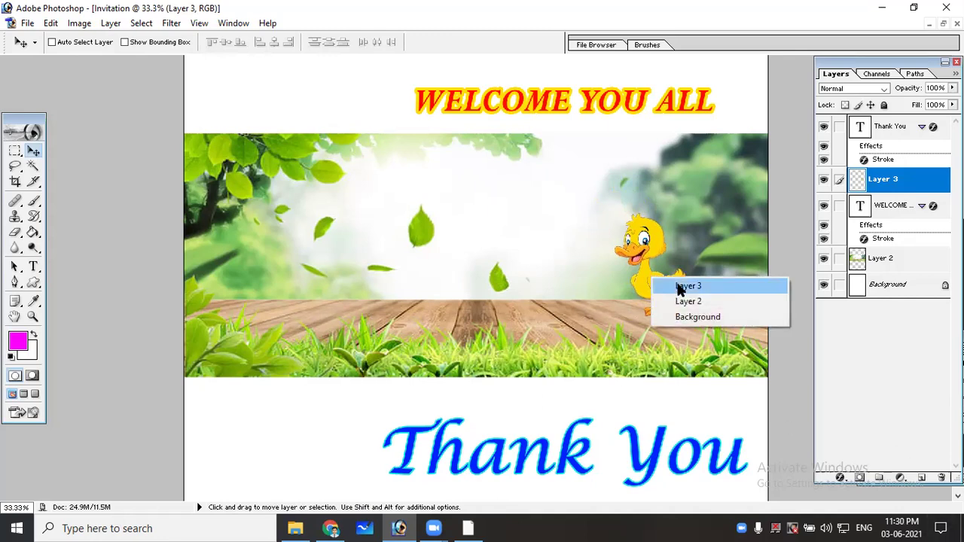
pyautogui.click(689, 284)
pyautogui.moveTo(656, 279)
pyautogui.mouseDown()
pyautogui.moveTo(671, 301)
pyautogui.moveTo(668, 284)
pyautogui.mouseUp()
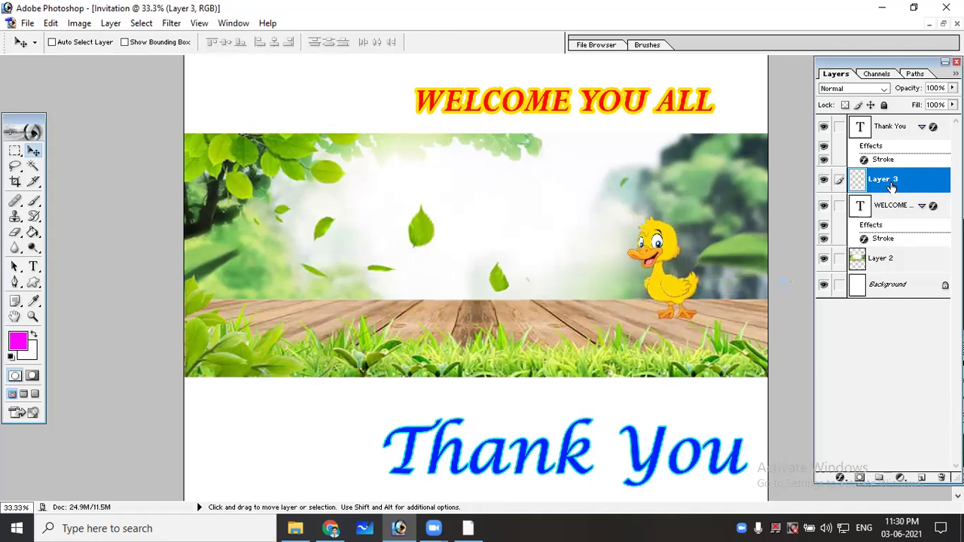
# Duplicate the duck layer as 'Layer 3 copy'
pyautogui.rightClick(894, 187)
pyautogui.click(893, 185)
pyautogui.rightClick(891, 183)
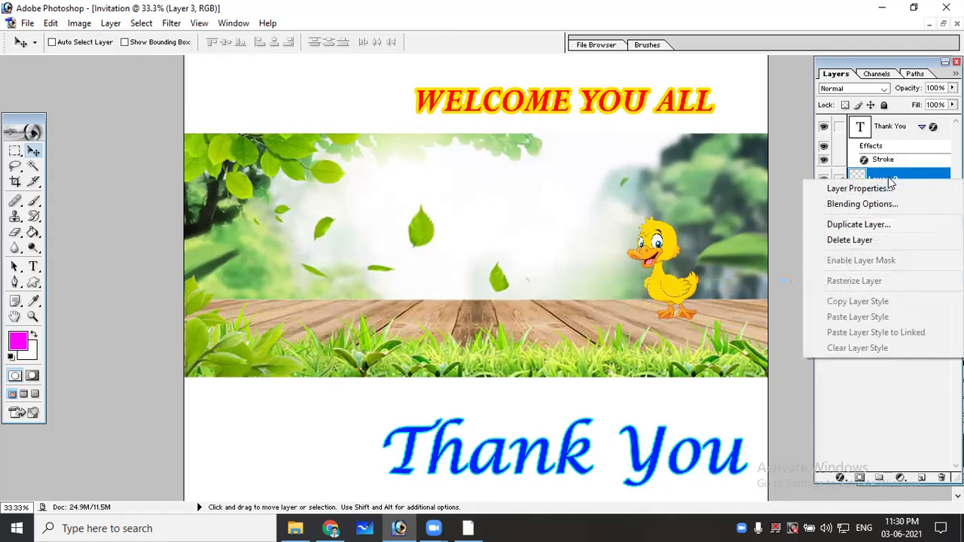
pyautogui.click(871, 226)
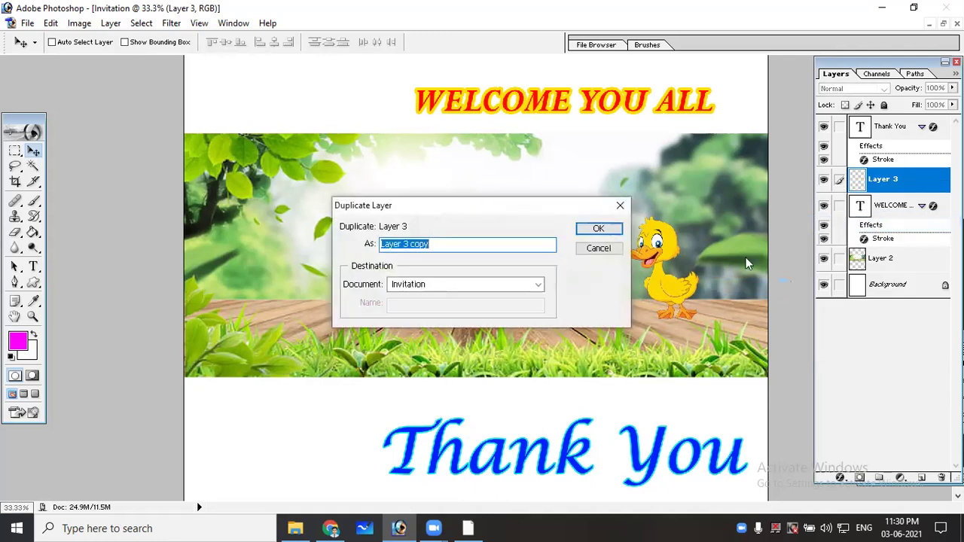
pyautogui.click(608, 229)
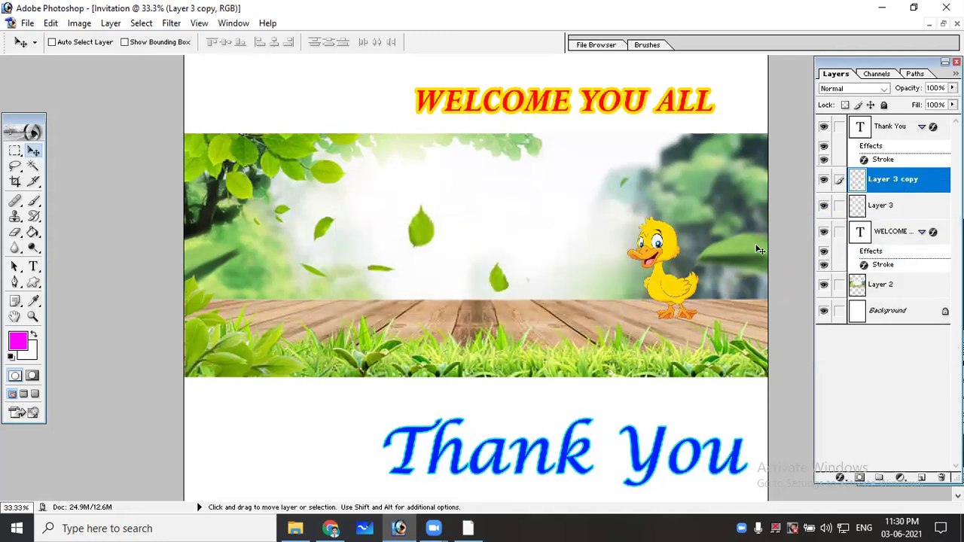
# Move the duck copy left and mirror it horizontally with Free Transform
pyautogui.moveTo(668, 286); pyautogui.dragTo(591, 283)
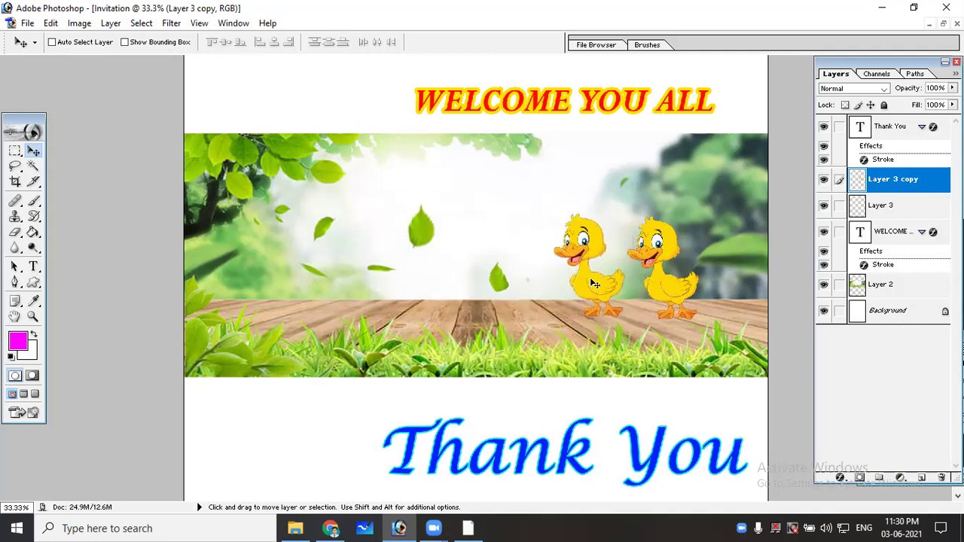
pyautogui.moveTo(591, 280); pyautogui.dragTo(570, 282)
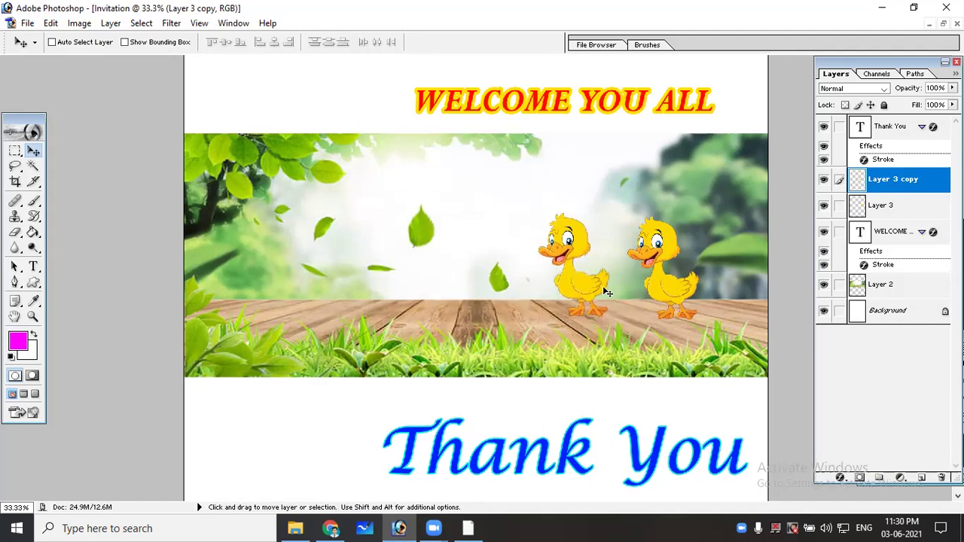
pyautogui.hotkey('ctrl', 't')
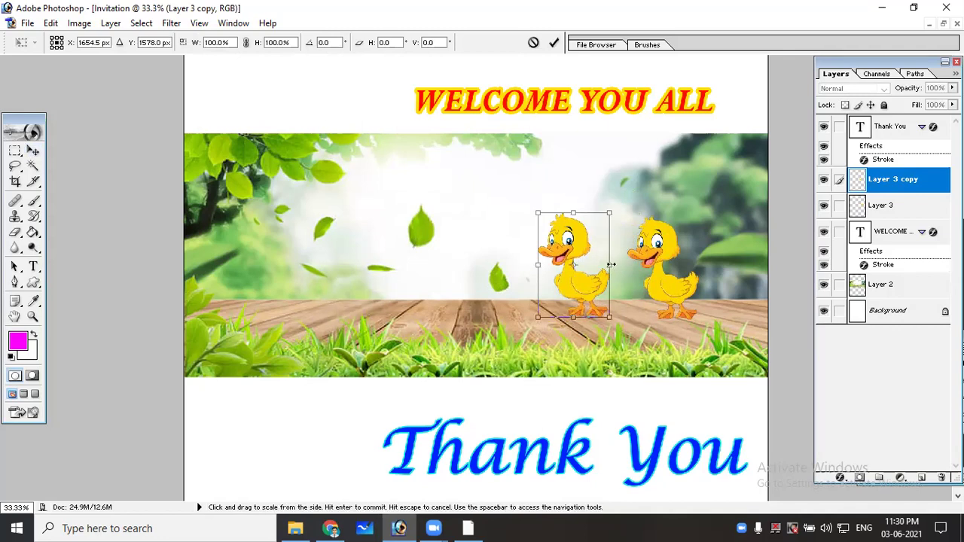
pyautogui.moveTo(610, 264); pyautogui.dragTo(557, 263)
pyautogui.moveTo(515, 265); pyautogui.dragTo(474, 275)
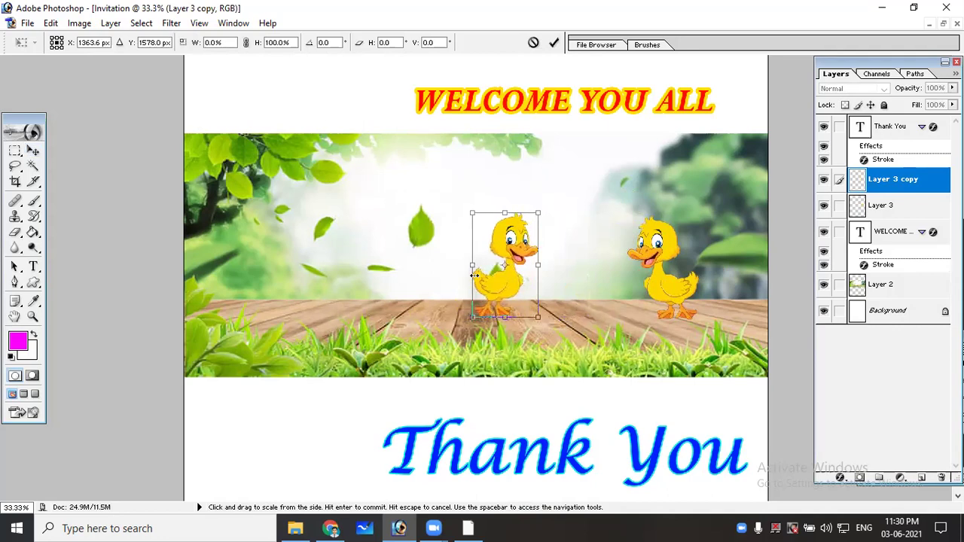
pyautogui.press('Return')
# Place the mirrored duck on the left side and shift the original duck further right
pyautogui.moveTo(497, 286)
pyautogui.mouseDown()
pyautogui.moveTo(574, 285)
pyautogui.moveTo(559, 285)
pyautogui.mouseUp()
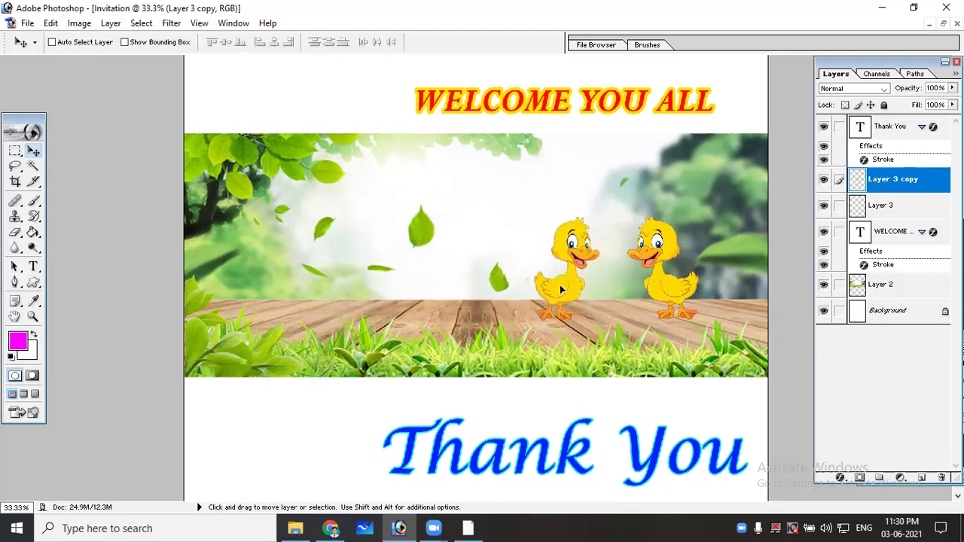
pyautogui.moveTo(690, 300); pyautogui.dragTo(402, 294)
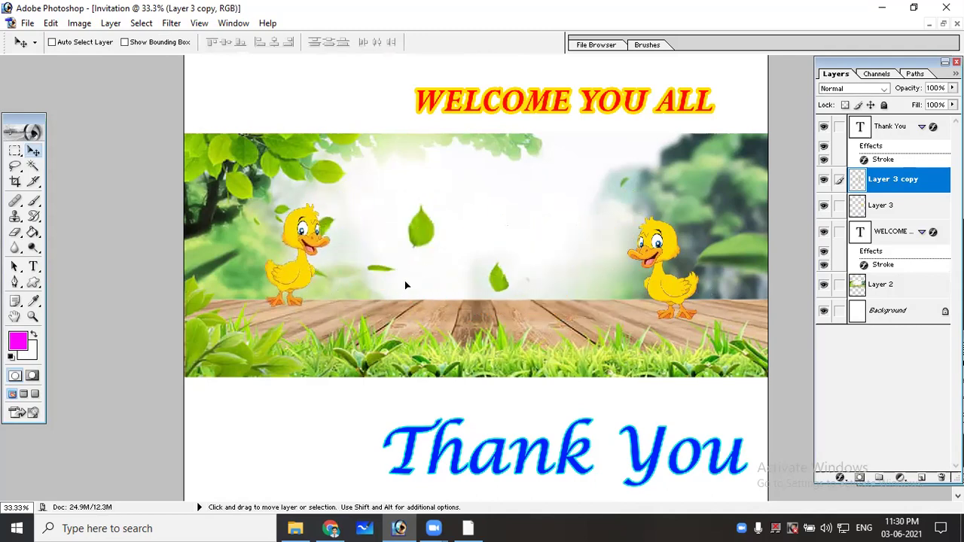
pyautogui.rightClick(679, 298)
pyautogui.click(689, 294)
pyautogui.moveTo(666, 293); pyautogui.dragTo(714, 290)
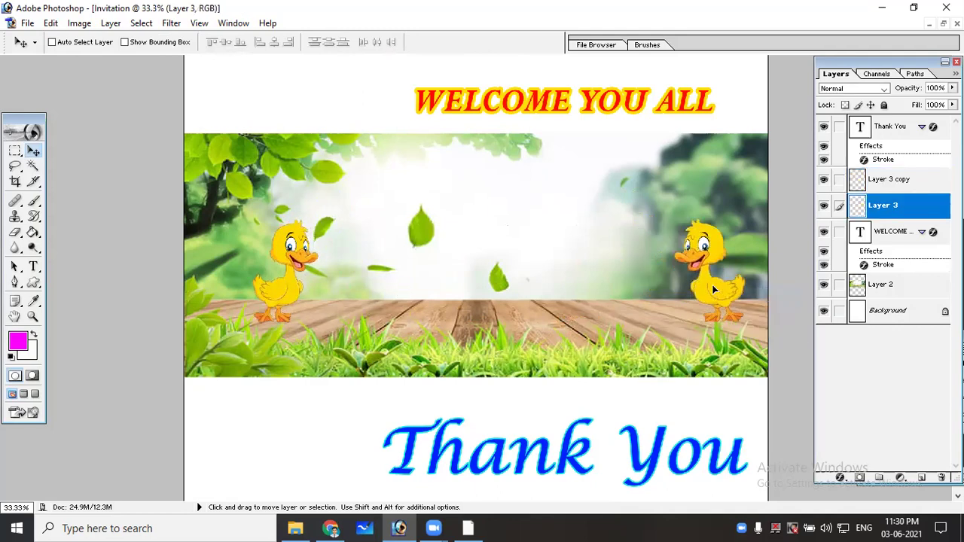
pyautogui.moveTo(278, 304); pyautogui.dragTo(261, 299)
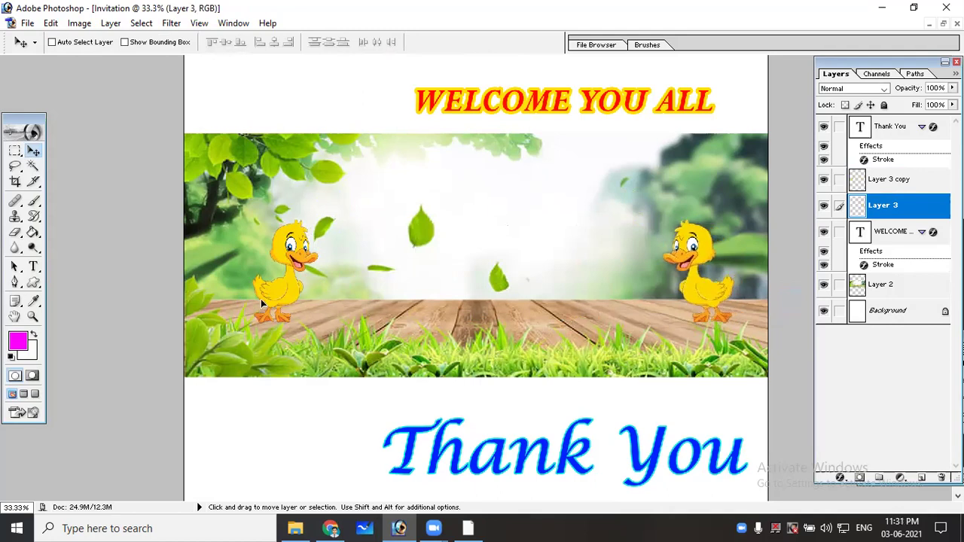
pyautogui.rightClick(509, 110)
pyautogui.click(561, 115)
# Drag the WELCOME YOU ALL heading down onto the top of the forest picture
pyautogui.moveTo(507, 122)
pyautogui.mouseDown()
pyautogui.moveTo(491, 178)
pyautogui.moveTo(480, 171)
pyautogui.mouseUp()
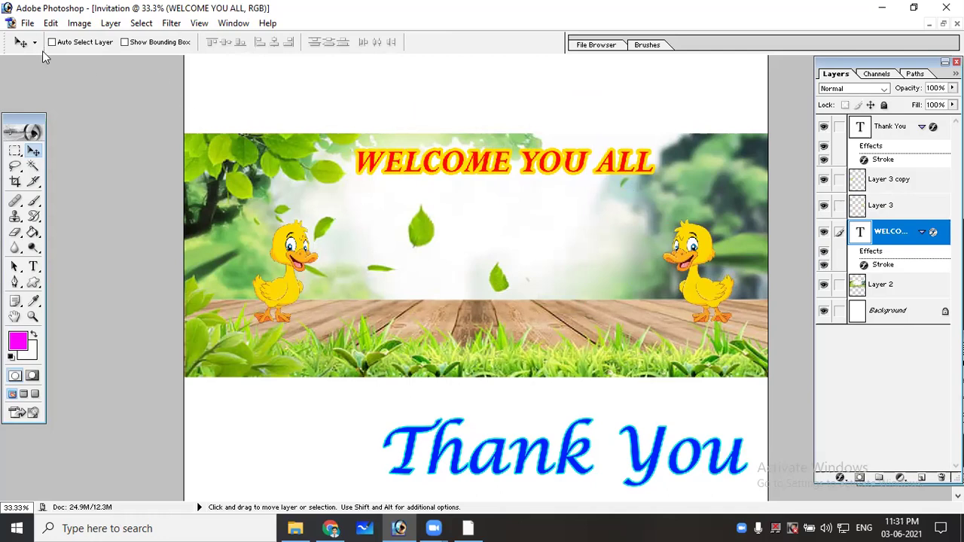
pyautogui.click(294, 527)
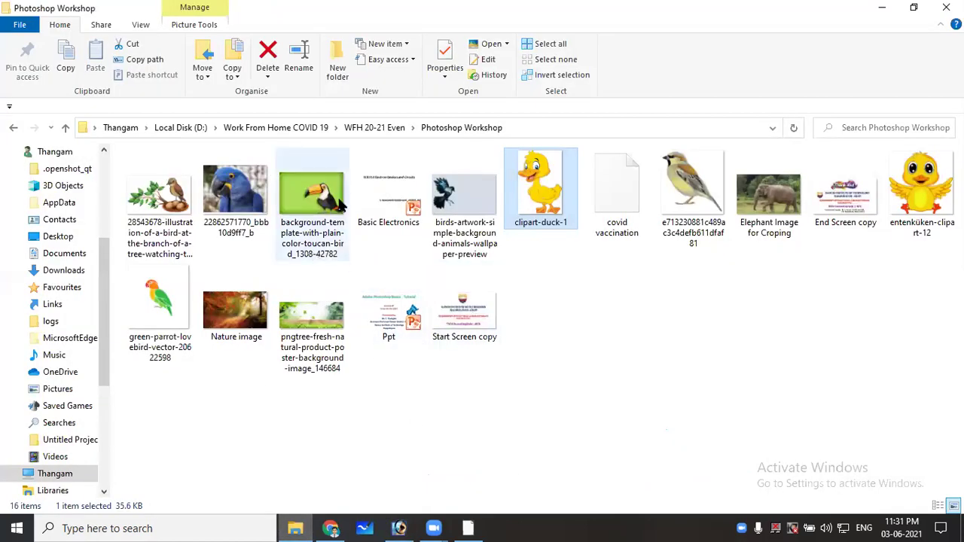
pyautogui.moveTo(312, 203)
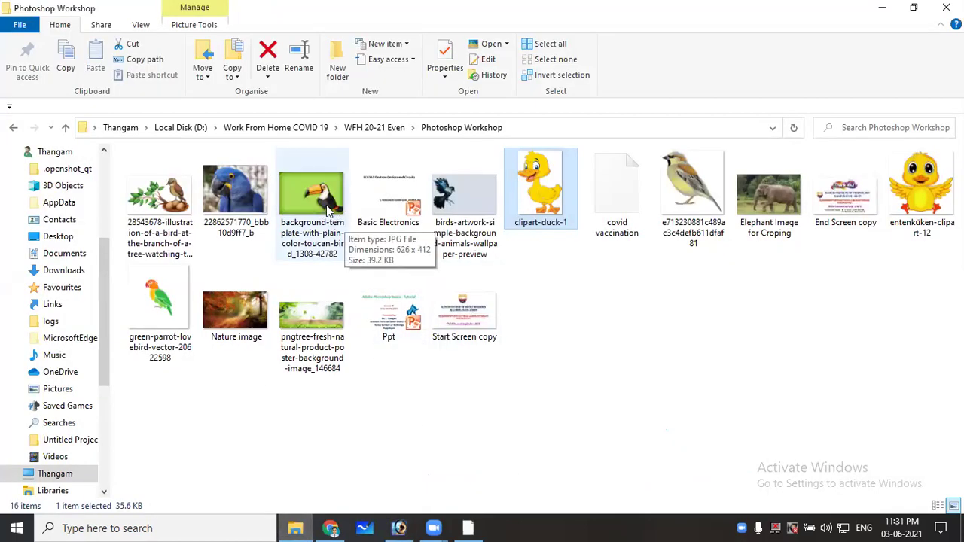
# Drag the toucan background JPG from the Photoshop Workshop folder into Photoshop to open it
pyautogui.click(311, 209)
pyautogui.moveTo(316, 226)
pyautogui.mouseDown()
pyautogui.moveTo(386, 457)
pyautogui.moveTo(464, 351)
pyautogui.mouseUp()
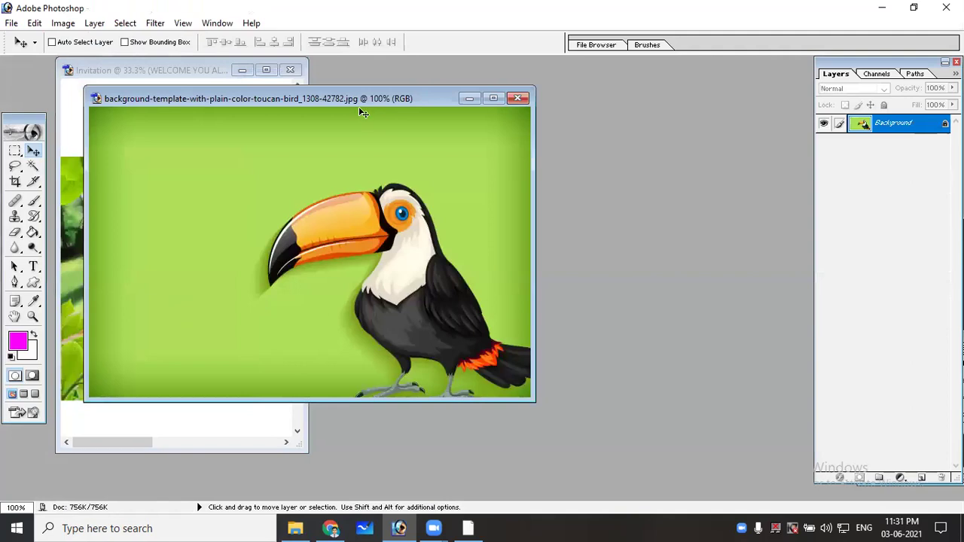
# Copy the toucan picture into the Invitation as Layer 4, close its file, and centre it between the ducks
pyautogui.moveTo(369, 103); pyautogui.dragTo(646, 102)
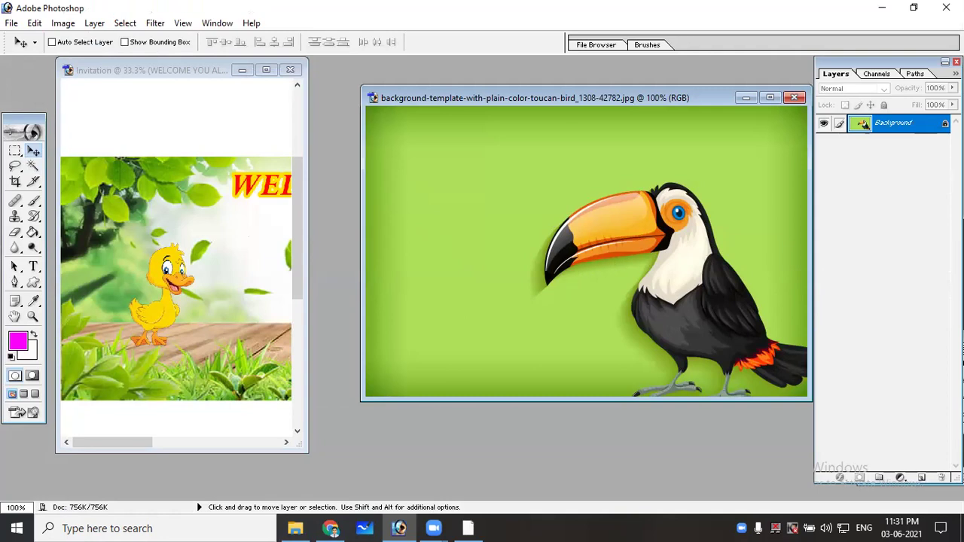
pyautogui.moveTo(472, 283); pyautogui.dragTo(236, 280)
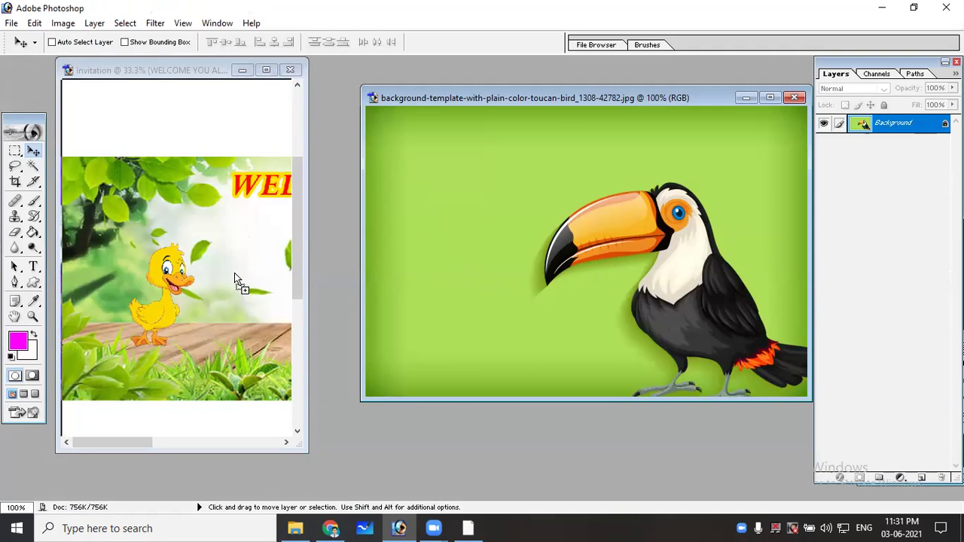
pyautogui.click(795, 98)
pyautogui.click(266, 71)
pyautogui.moveTo(355, 264)
pyautogui.mouseDown()
pyautogui.moveTo(551, 290)
pyautogui.moveTo(528, 282)
pyautogui.mouseUp()
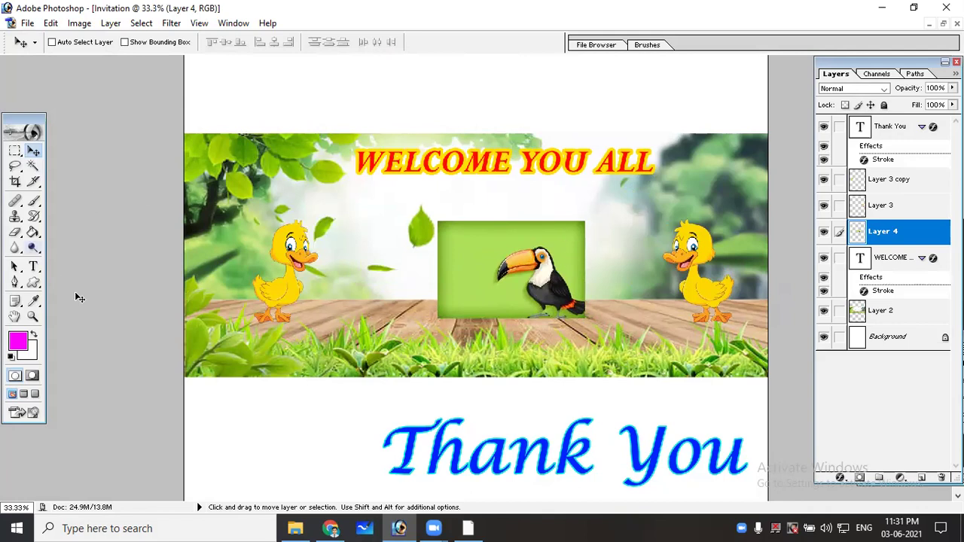
pyautogui.click(466, 527)
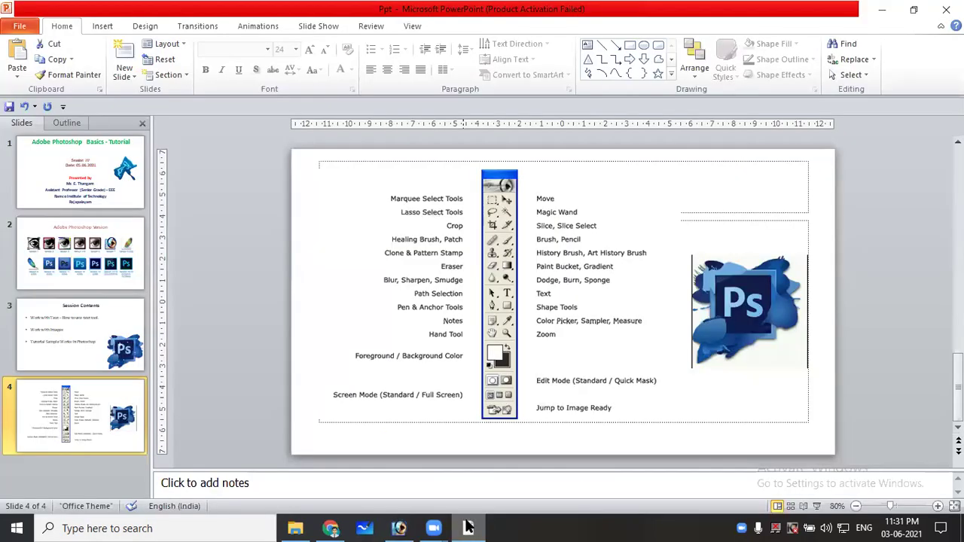
pyautogui.click(467, 527)
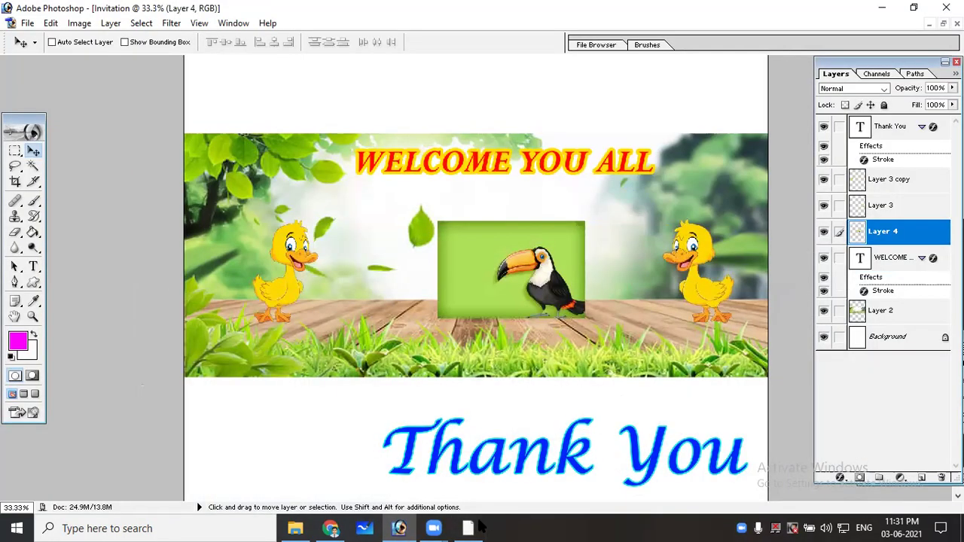
# Use the Magic Wand to delete the green background and border frame around the toucan
pyautogui.click(33, 166)
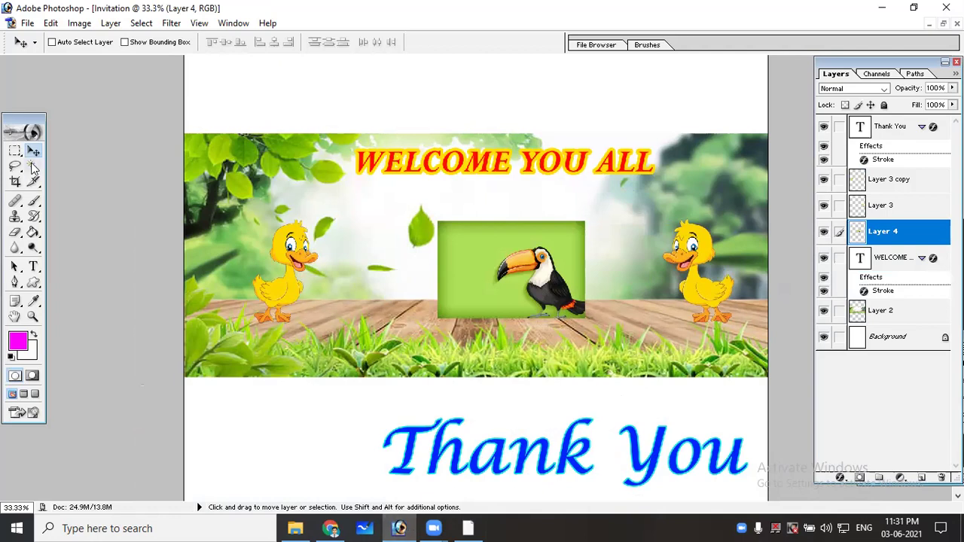
pyautogui.click(466, 249)
pyautogui.press('Delete')
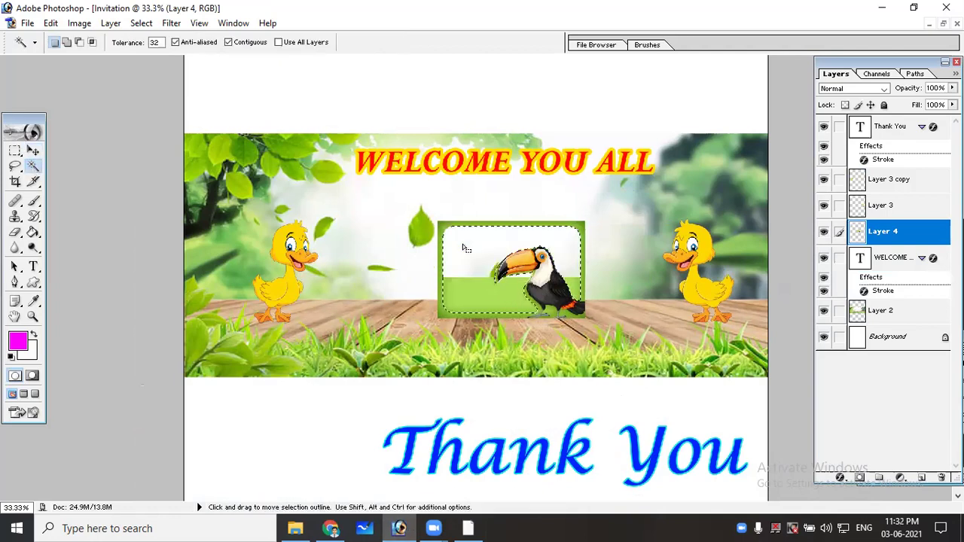
pyautogui.press('Delete')
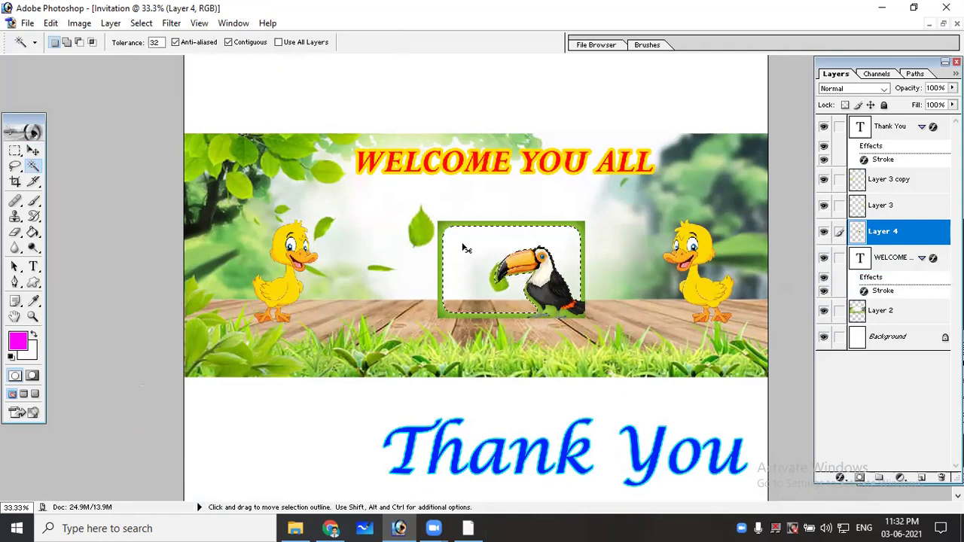
pyautogui.hotkey('ctrl', '+')
pyautogui.hotkey('ctrl', '+')
pyautogui.hotkey('ctrl', '+')
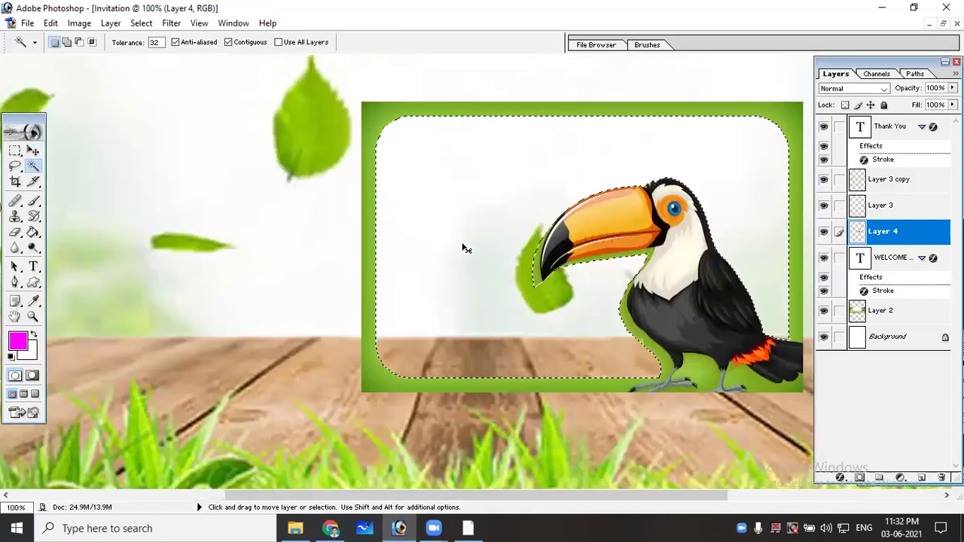
pyautogui.hotkey('ctrl', '+')
pyautogui.hotkey('ctrl', '-')
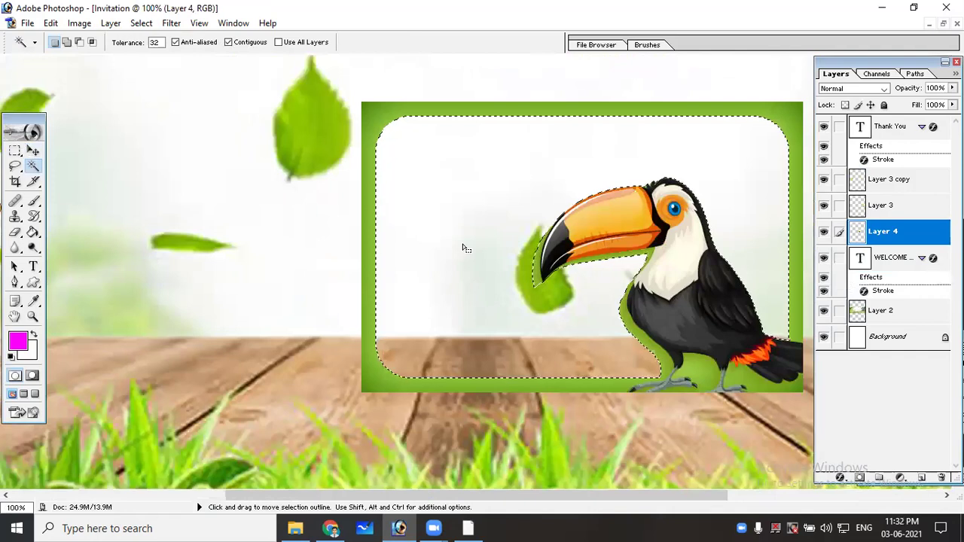
pyautogui.click(367, 258)
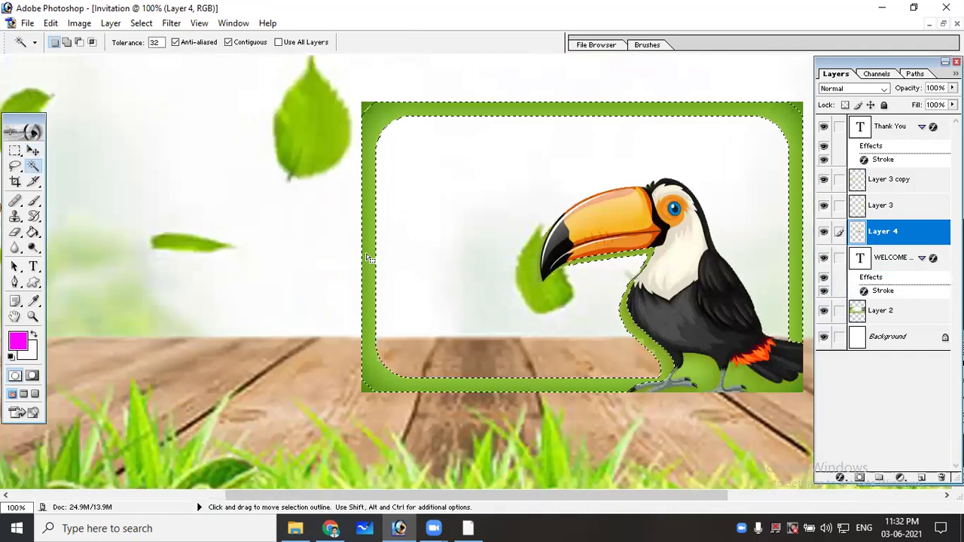
pyautogui.press('Delete')
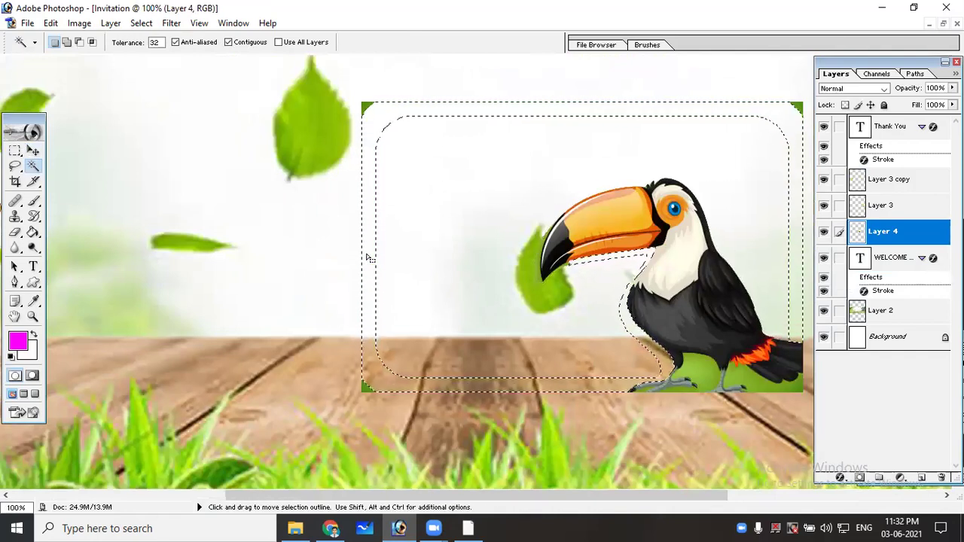
pyautogui.hotkey('ctrl', 'd')
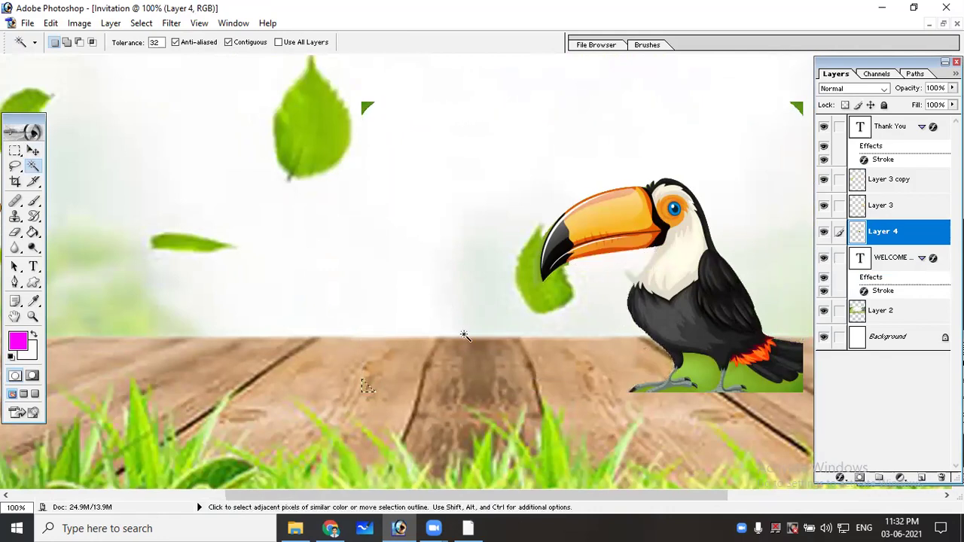
# Select the top-left and top-right green corners and erase the green patch under the feet
pyautogui.click(368, 107)
pyautogui.click(767, 497)
pyautogui.click(635, 108)
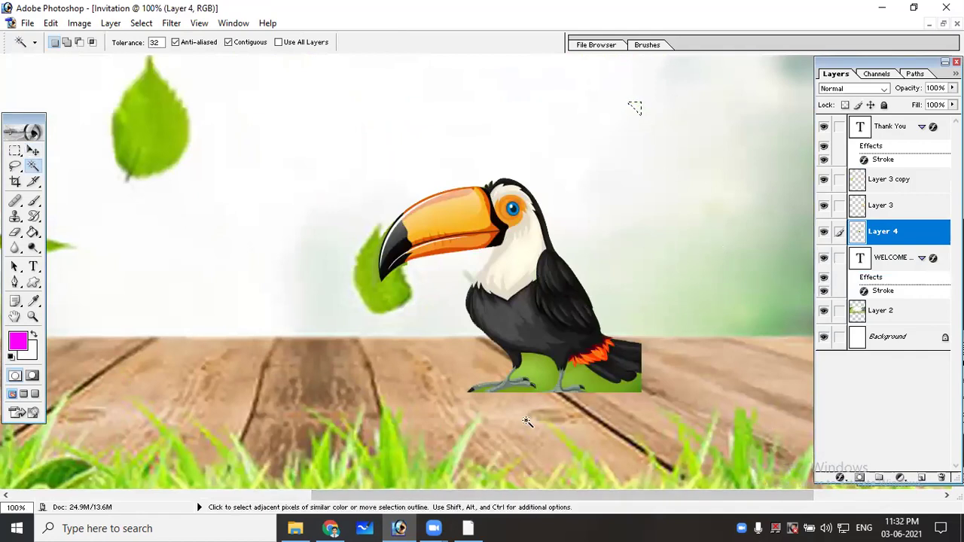
pyautogui.click(521, 382)
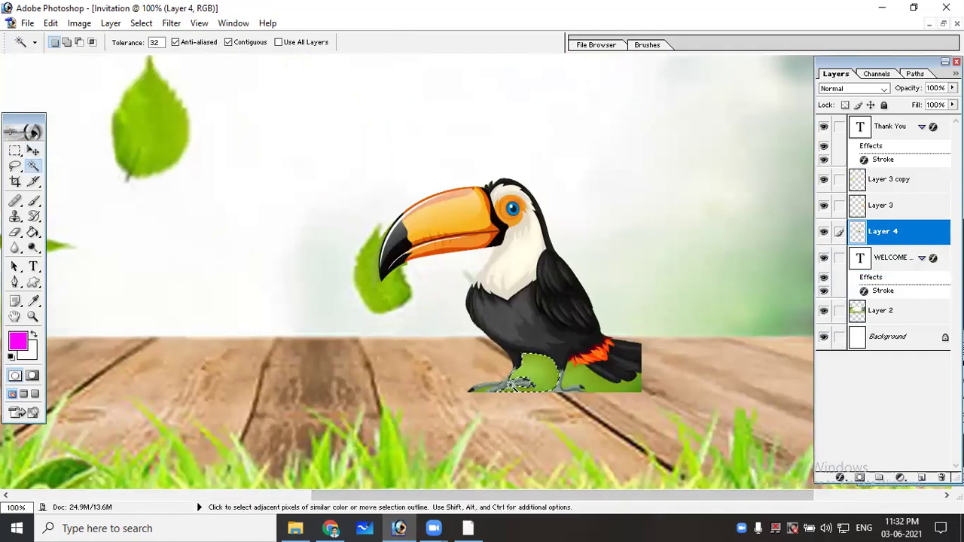
pyautogui.press('Delete')
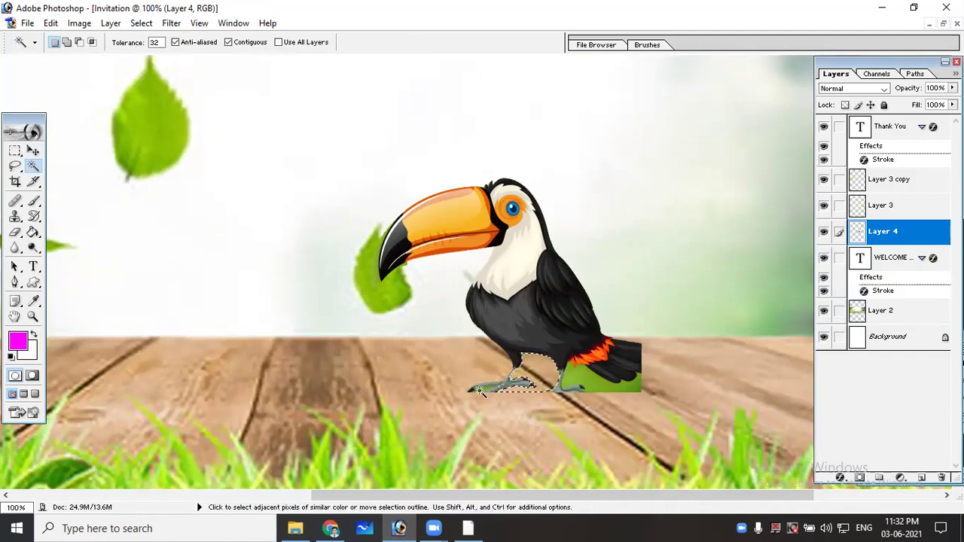
# Erase the green patch and small green corner under the toucan's tail
pyautogui.press('v')
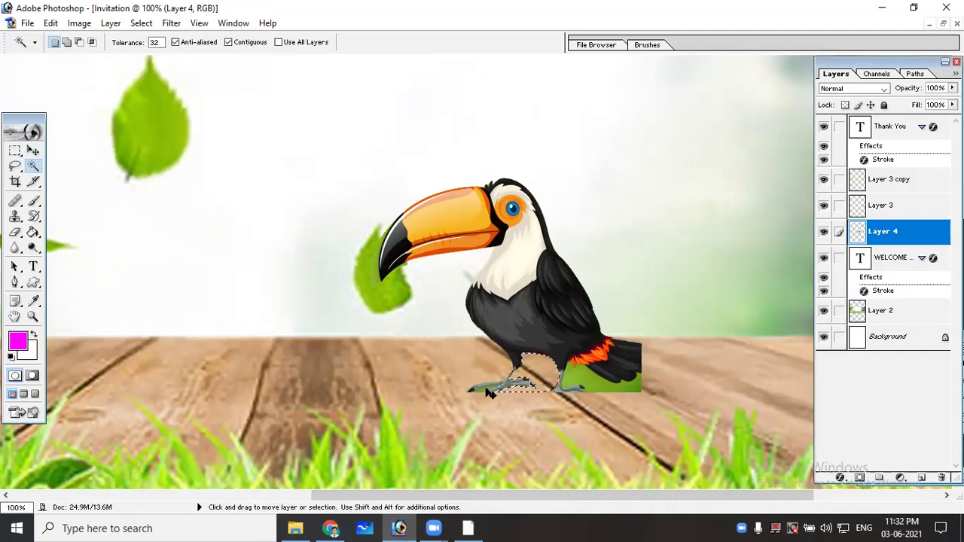
pyautogui.hotkey('ctrl', '-')
pyautogui.hotkey('ctrl', '+')
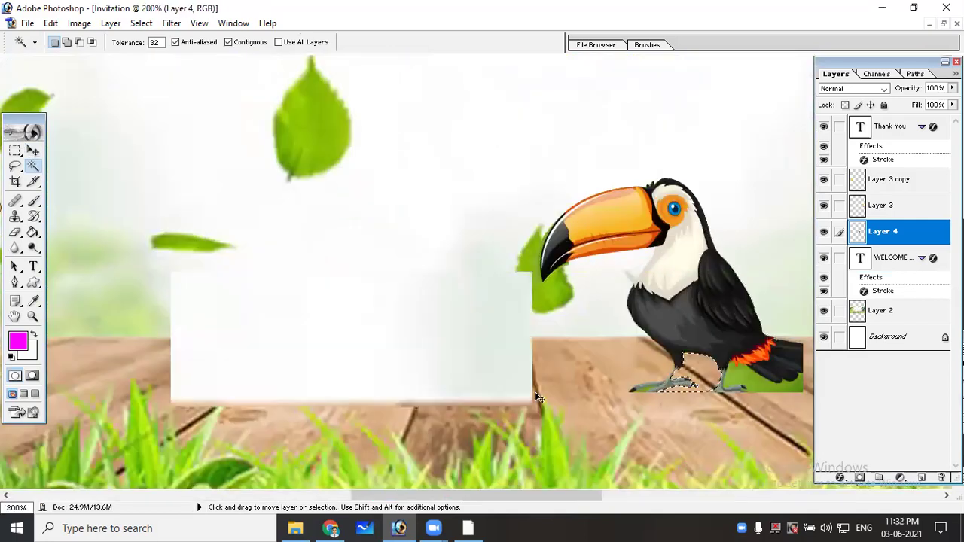
pyautogui.hotkey('ctrl', '+')
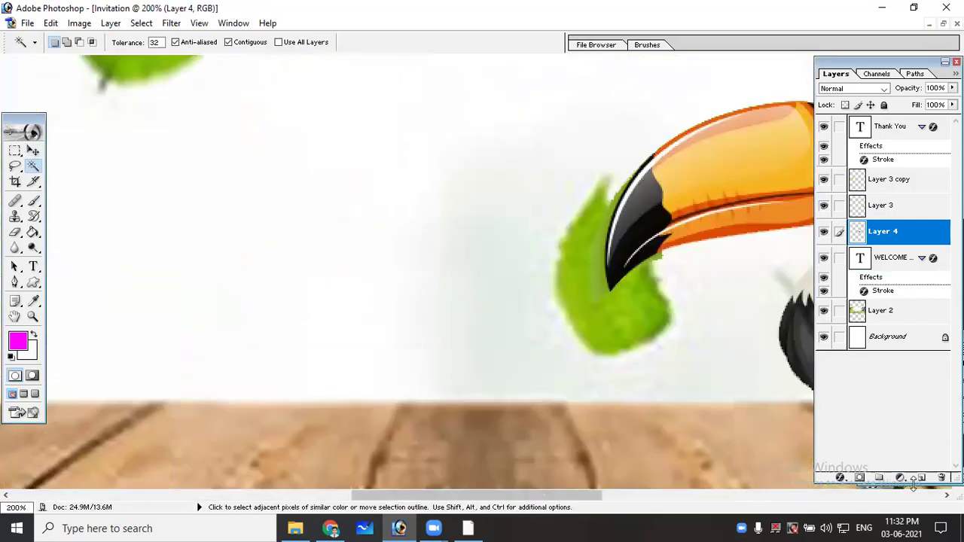
pyautogui.click(805, 496)
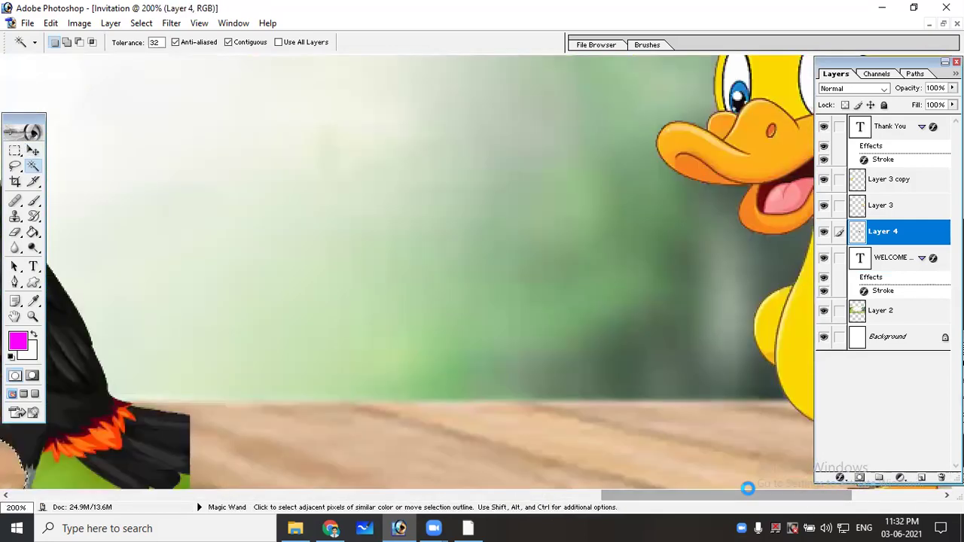
pyautogui.moveTo(744, 495); pyautogui.dragTo(561, 480)
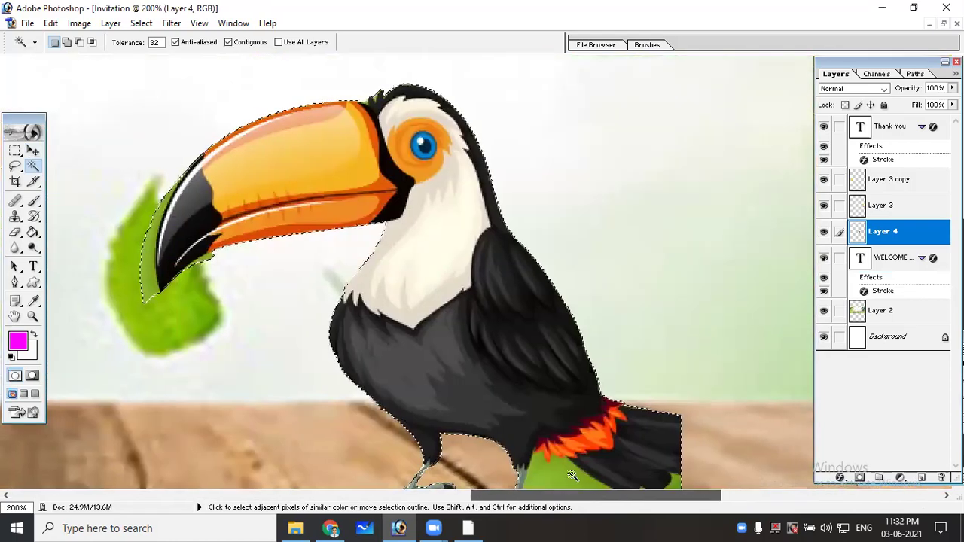
pyautogui.scroll(-1, 563, 474)
pyautogui.scroll(-1, 567, 463)
pyautogui.scroll(-1, 571, 448)
pyautogui.click(580, 436)
pyautogui.press('Delete')
pyautogui.click(670, 433)
pyautogui.press('Delete')
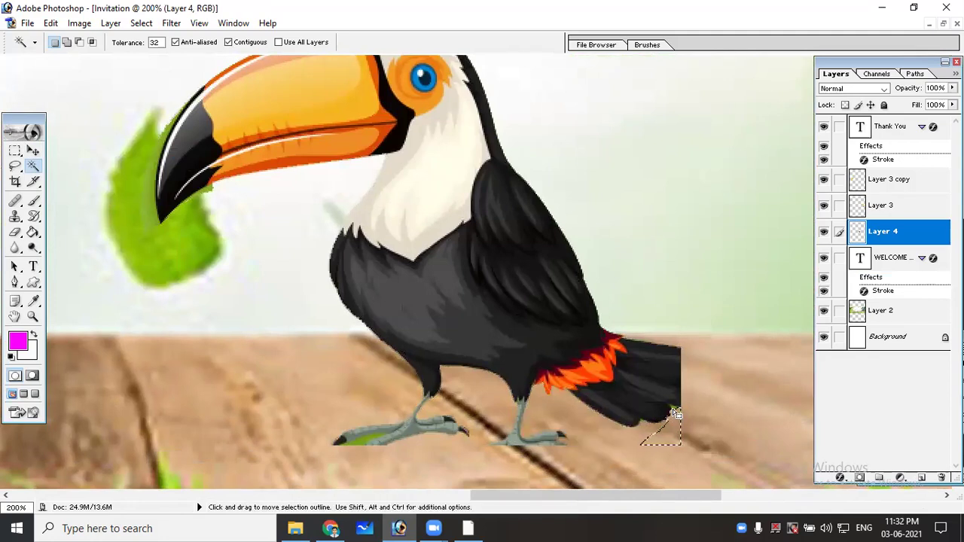
pyautogui.hotkey('ctrl', 'd')
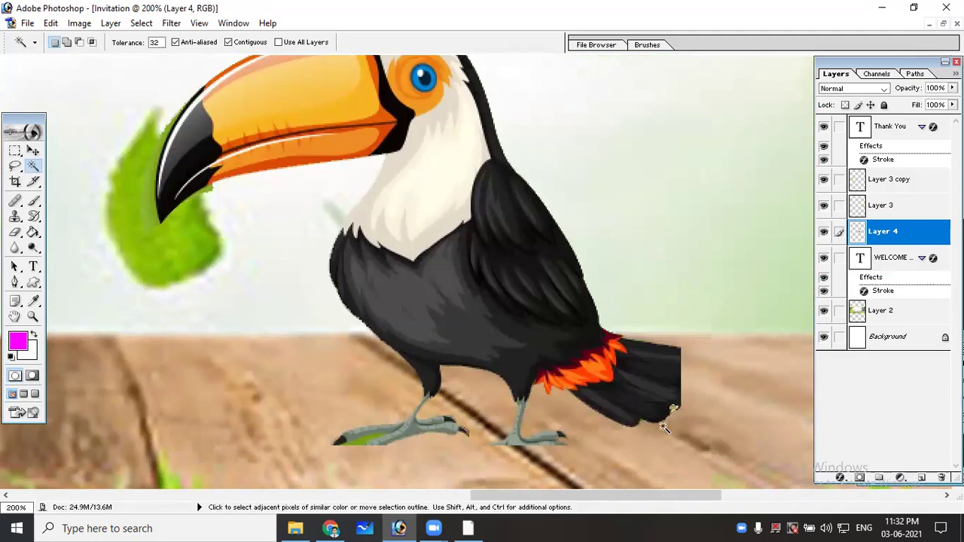
# Select leftover green fringes under the left foot, along the beak, and on the head
pyautogui.click(364, 442)
pyautogui.scroll(1, 327, 320)
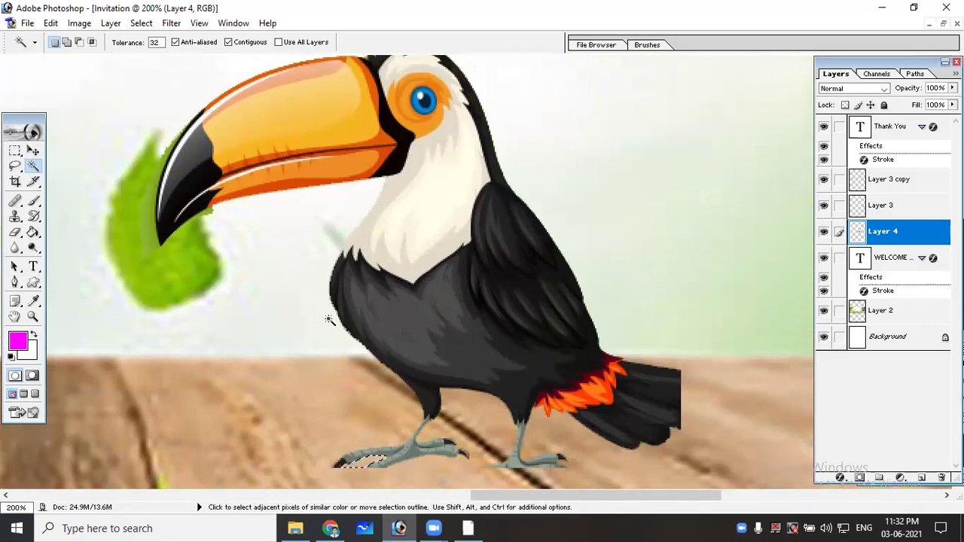
pyautogui.click(151, 238)
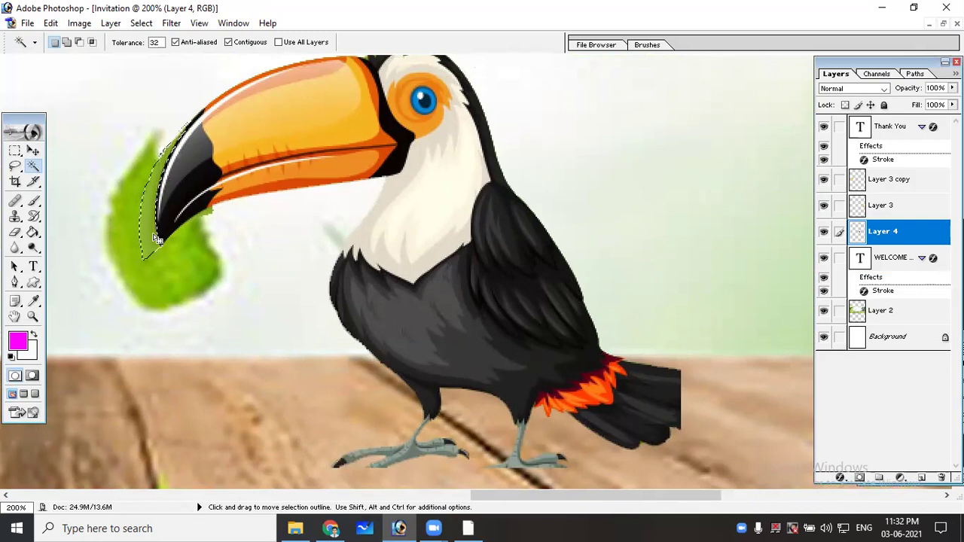
pyautogui.click(210, 221)
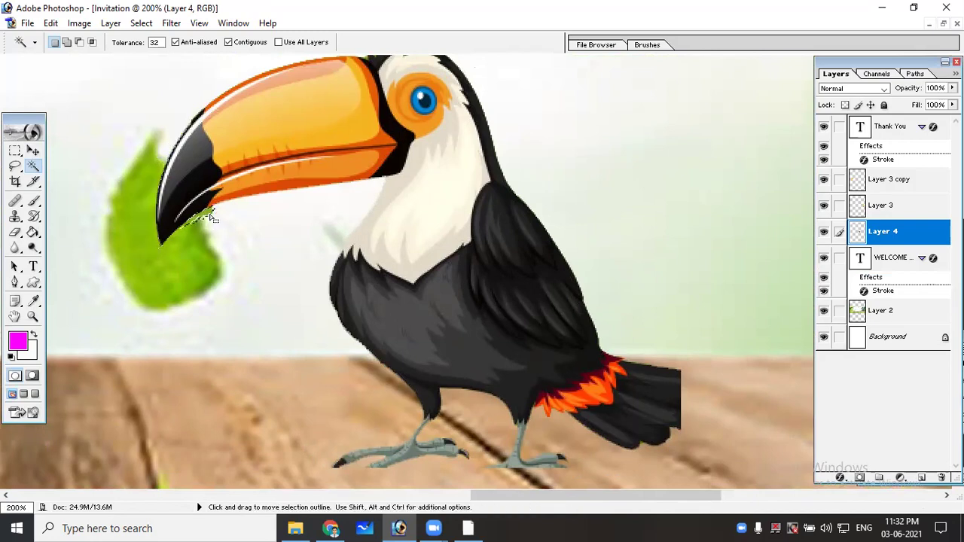
pyautogui.scroll(1, 381, 268)
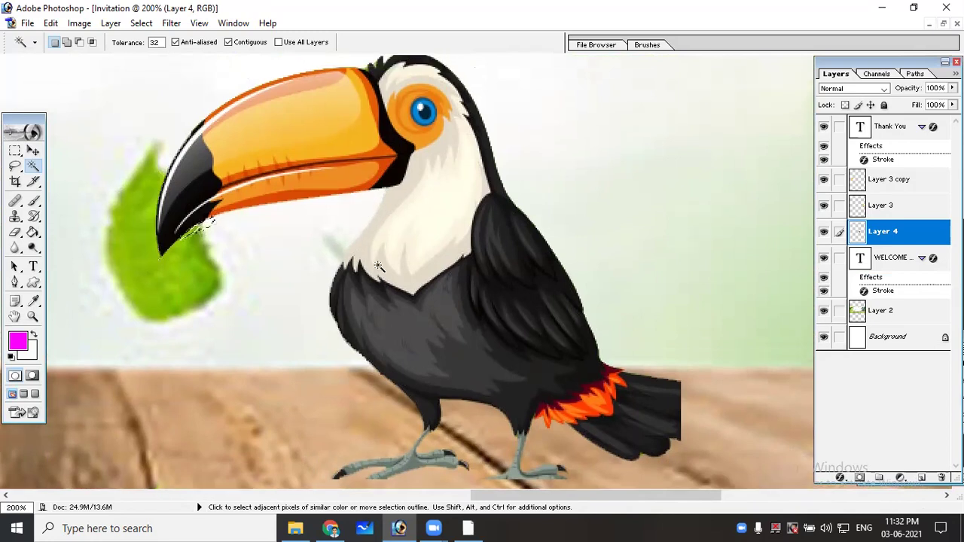
pyautogui.scroll(1, 380, 265)
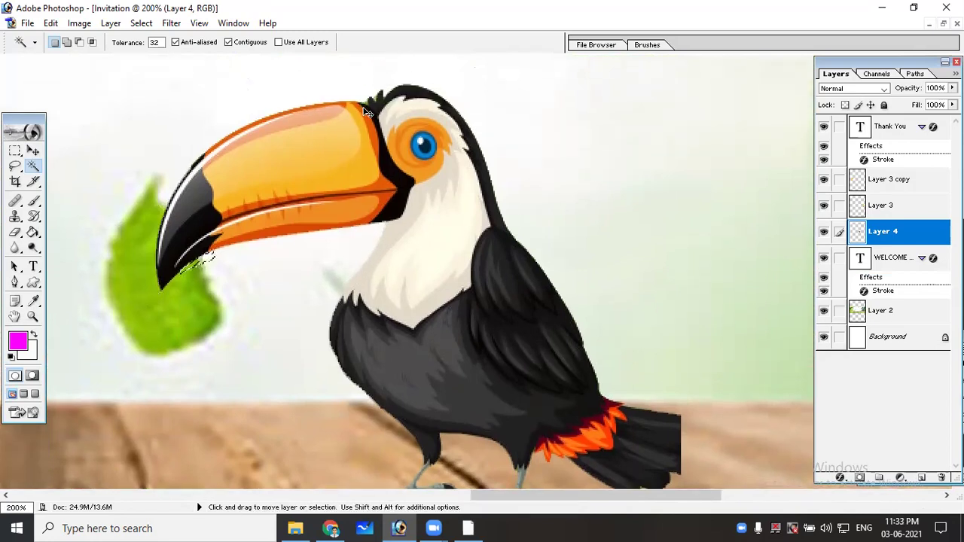
pyautogui.hotkey('ctrl', '+')
pyautogui.hotkey('ctrl', '+')
pyautogui.scroll(3, 366, 181)
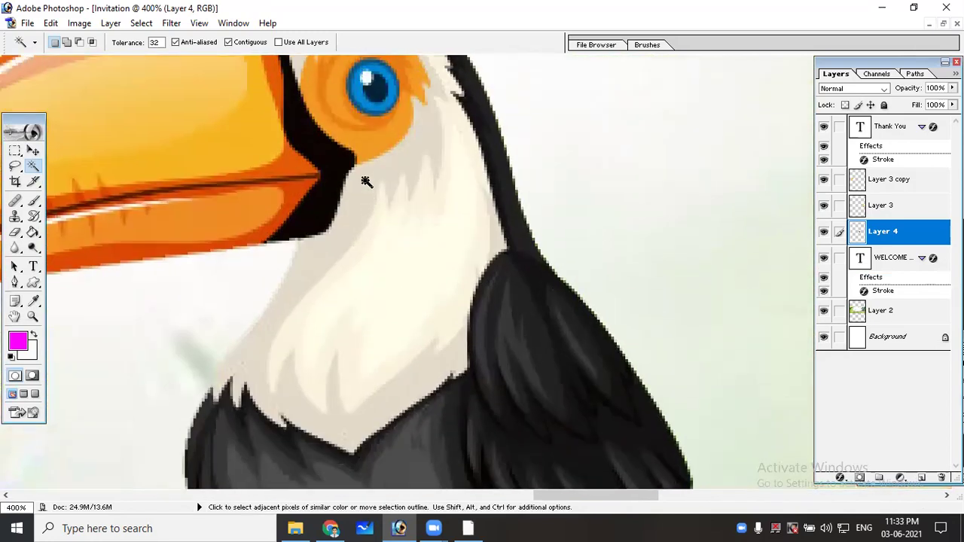
pyautogui.scroll(3, 366, 181)
pyautogui.scroll(2, 364, 184)
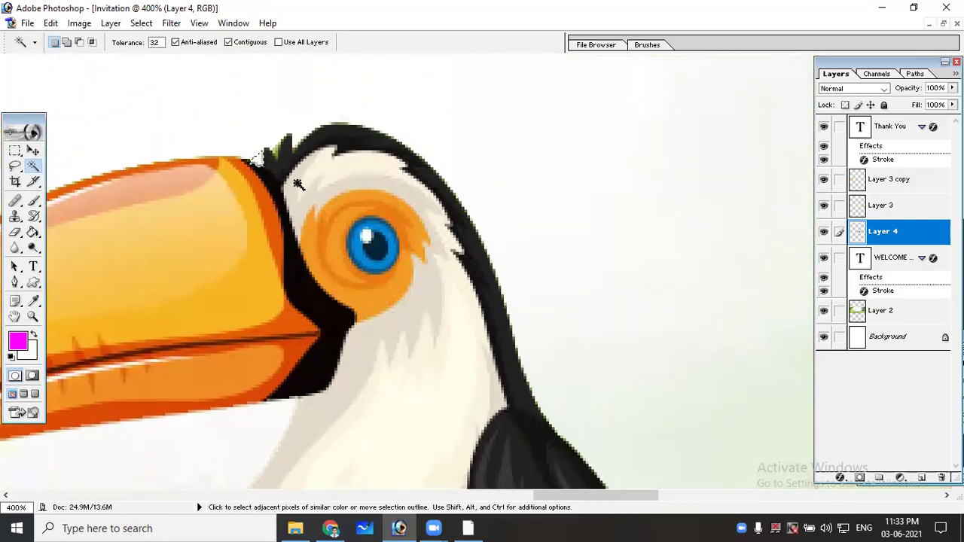
pyautogui.click(275, 152)
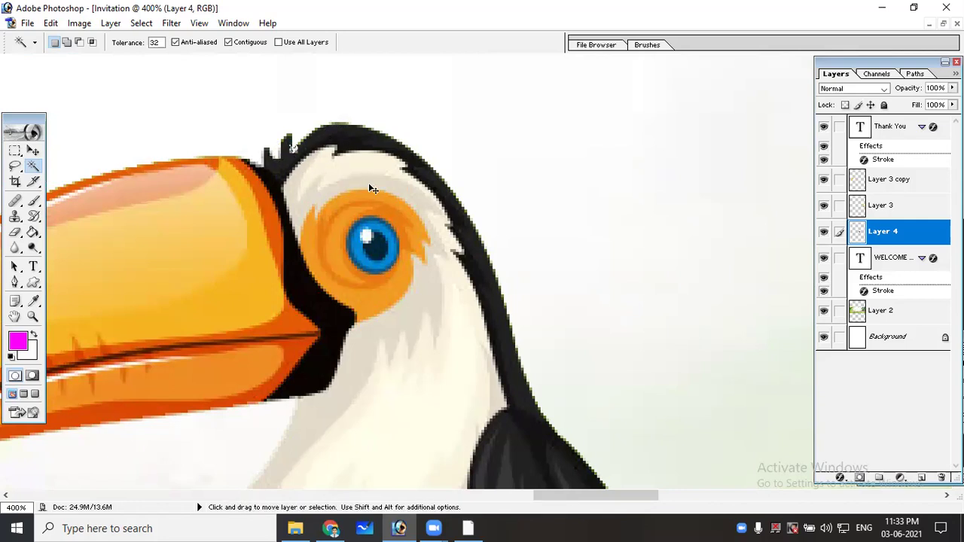
# Zoom in to inspect the head outline, then zoom out to fit the whole invitation
pyautogui.hotkey('ctrl', '+')
pyautogui.hotkey('ctrl', '+')
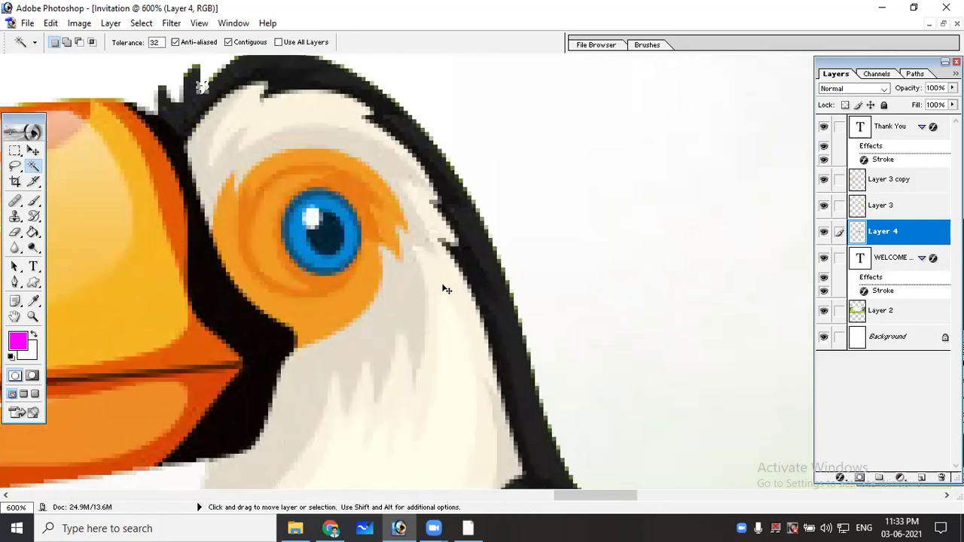
pyautogui.hotkey('ctrl', '+')
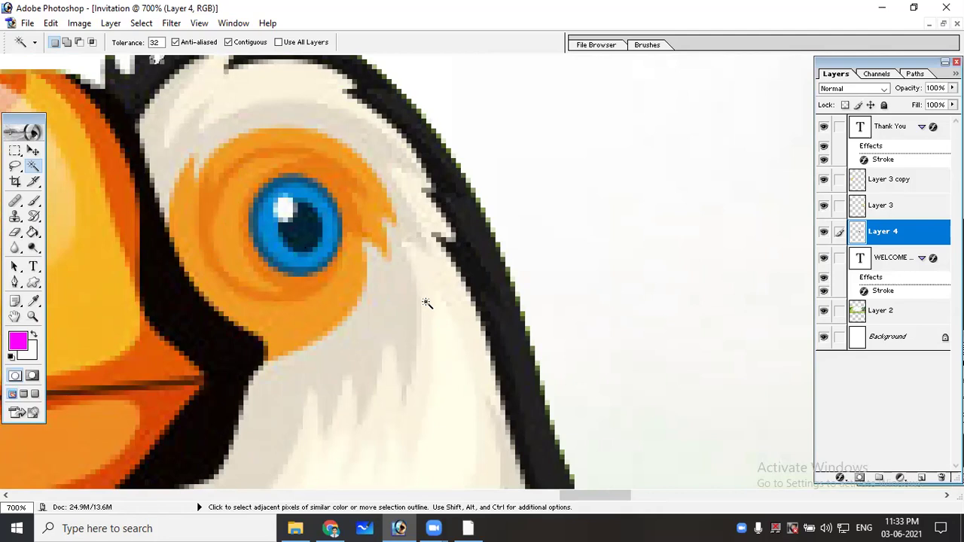
pyautogui.hotkey('ctrl', '-')
pyautogui.hotkey('ctrl', '-')
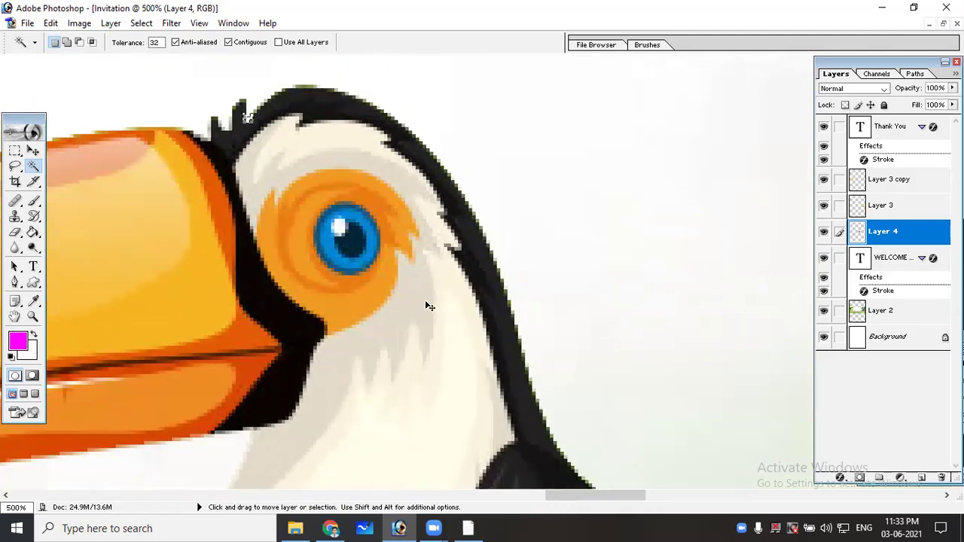
pyautogui.hotkey('ctrl', '-')
pyautogui.hotkey('ctrl', '-')
pyautogui.hotkey('ctrl', '-')
pyautogui.hotkey('ctrl', '-')
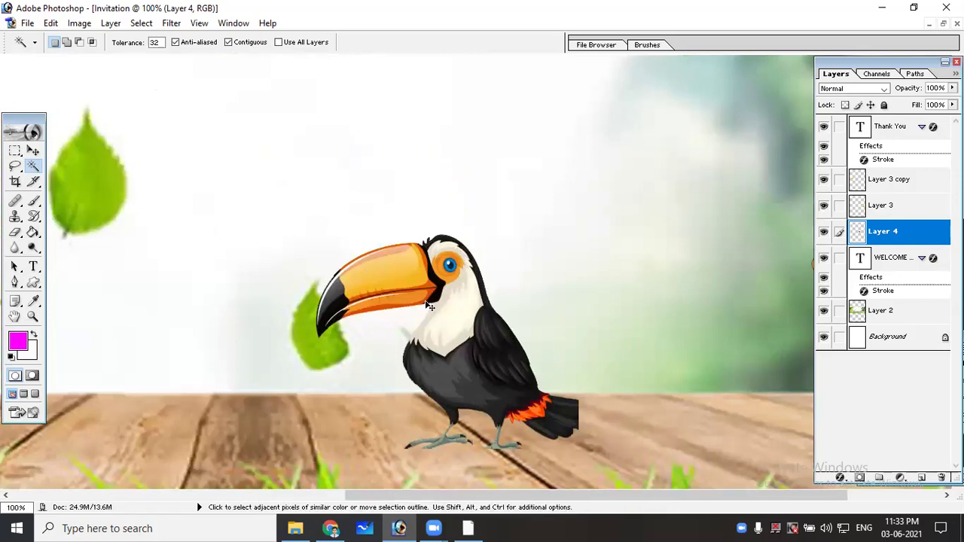
pyautogui.hotkey('ctrl', '+')
pyautogui.hotkey('ctrl', '-')
pyautogui.hotkey('ctrl', '-')
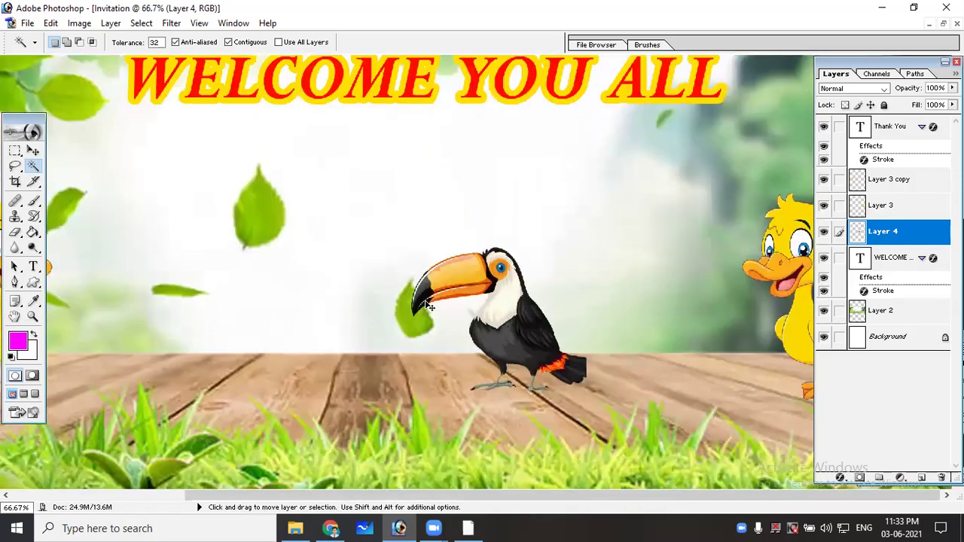
pyautogui.hotkey('ctrl', '-')
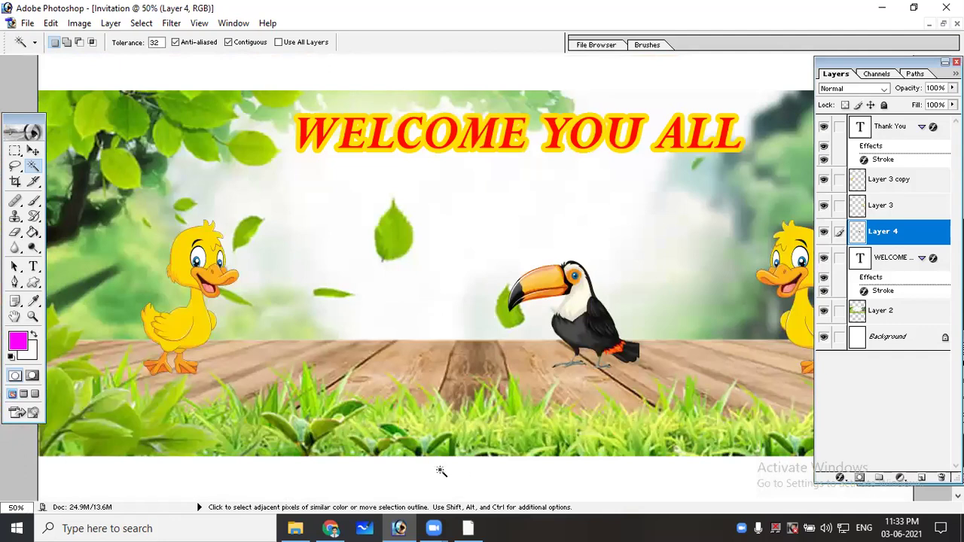
pyautogui.scroll(-1, 385, 460)
pyautogui.scroll(-1, 614, 384)
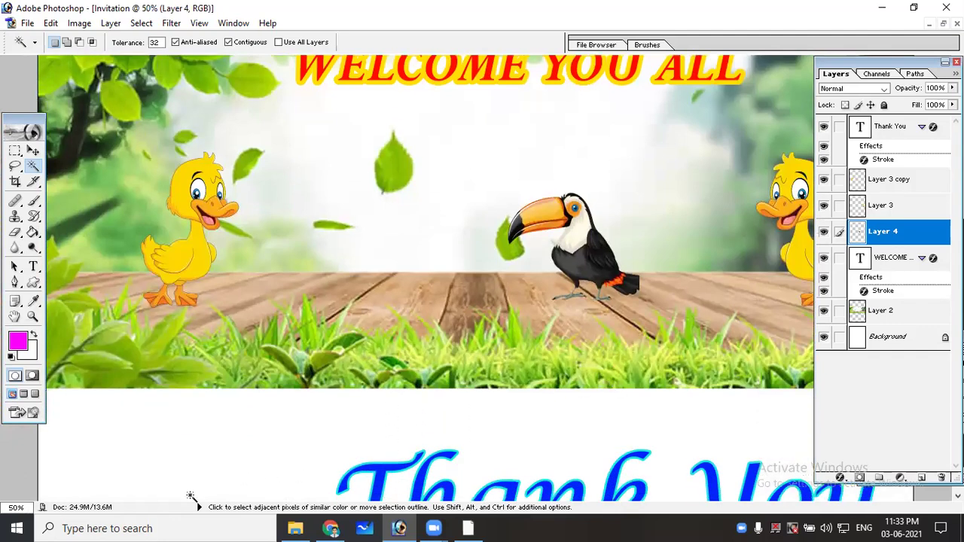
pyautogui.hotkey('ctrl', '-')
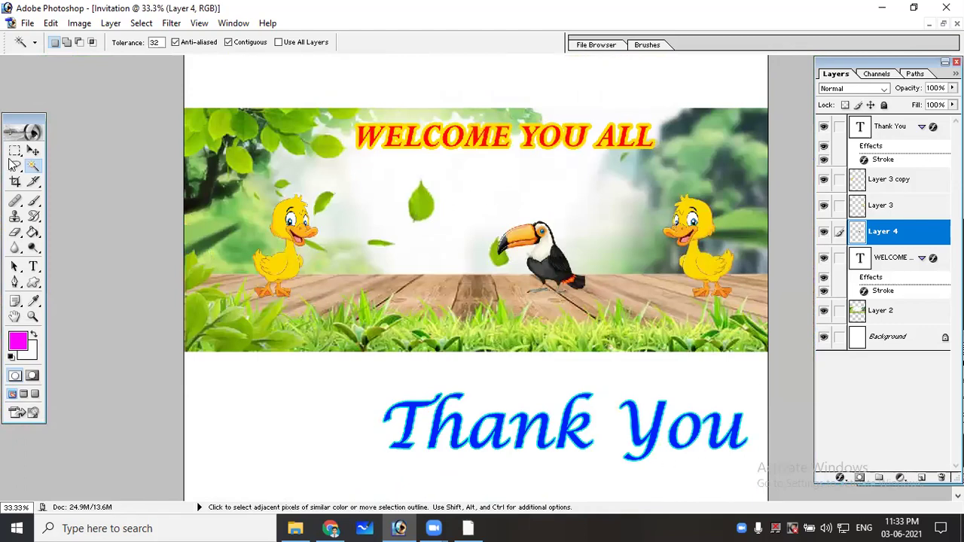
# Select Layer 4 with the Move tool and shift the toucan left and up
pyautogui.click(33, 150)
pyautogui.rightClick(541, 262)
pyautogui.click(592, 273)
pyautogui.rightClick(542, 264)
pyautogui.click(579, 274)
pyautogui.moveTo(536, 265)
pyautogui.mouseDown()
pyautogui.moveTo(480, 239)
pyautogui.moveTo(474, 258)
pyautogui.mouseUp()
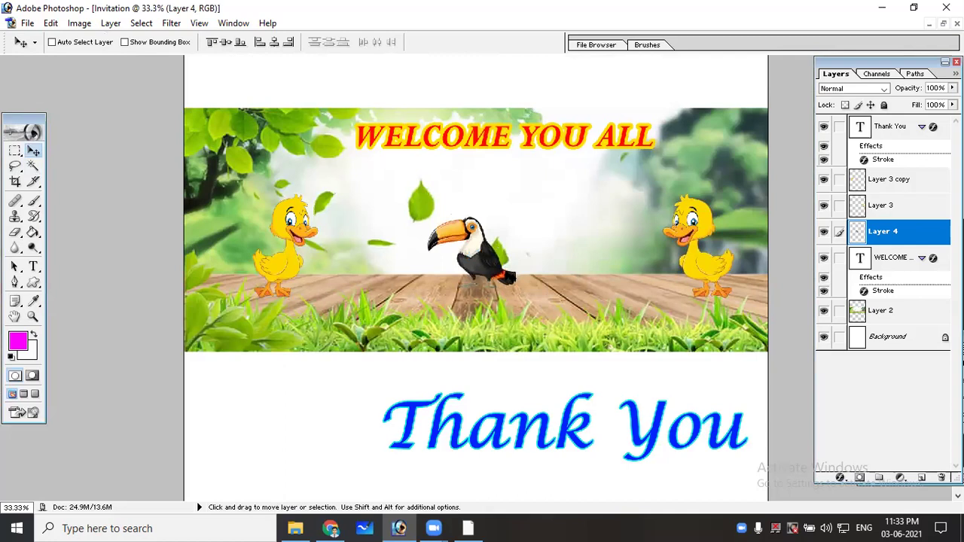
pyautogui.hotkey('ctrl', 't')
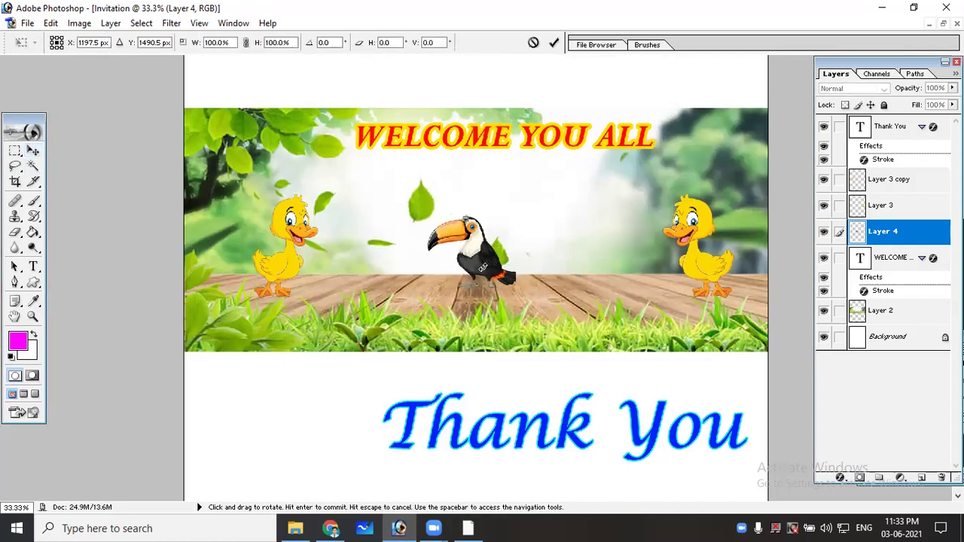
pyautogui.press('Return')
# Move the toucan lower right onto the wooden floor, undoing an accidental oversized scale
pyautogui.rightClick(497, 258)
pyautogui.click(516, 255)
pyautogui.moveTo(497, 258); pyautogui.dragTo(522, 290)
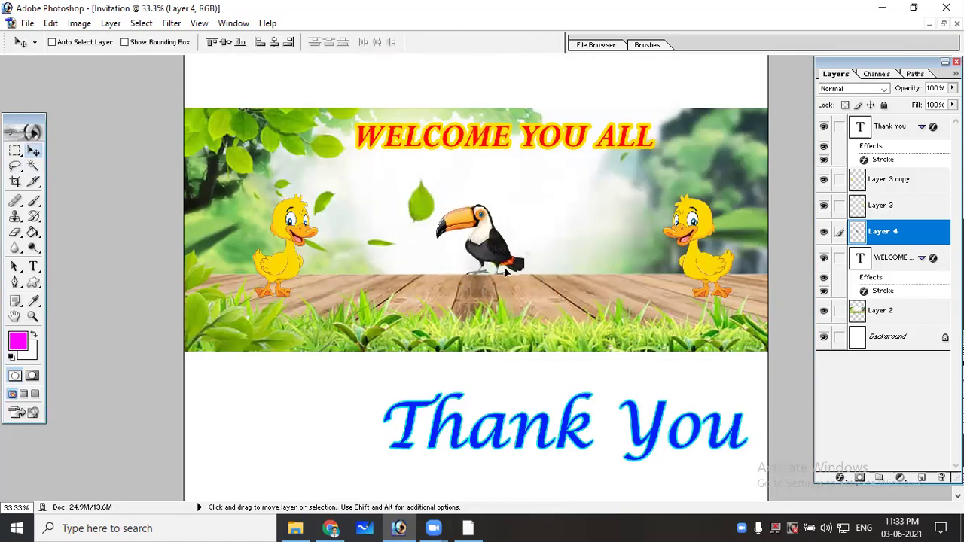
pyautogui.hotkey('ctrl', 't')
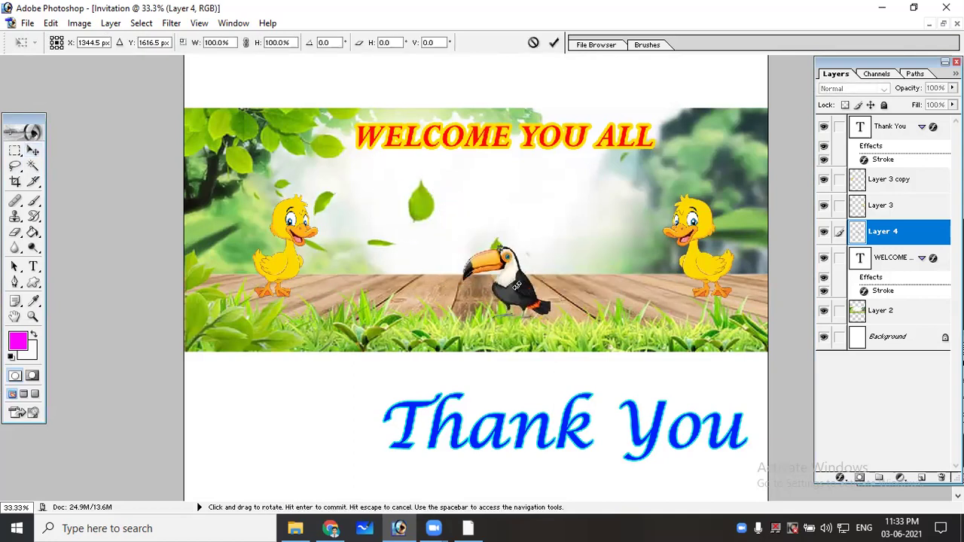
pyautogui.moveTo(500, 251); pyautogui.dragTo(556, 195)
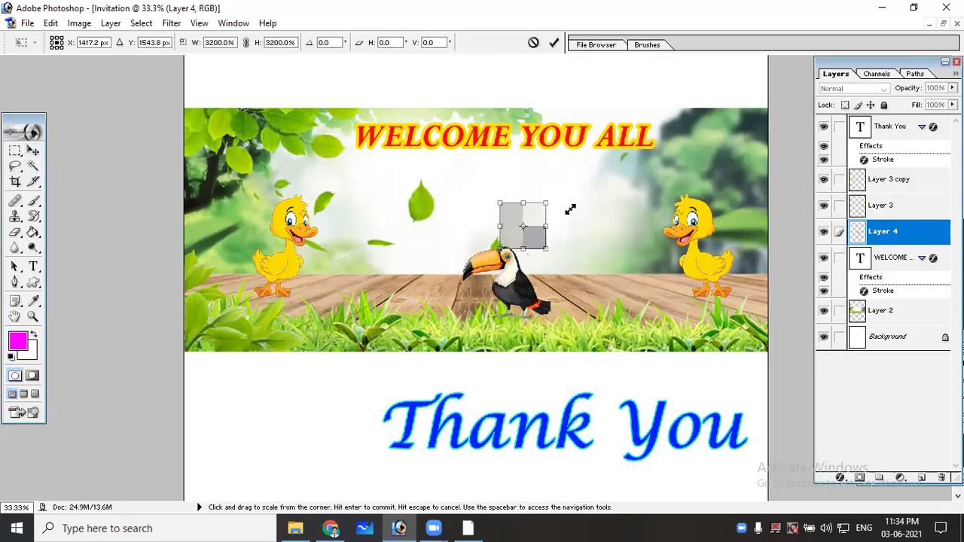
pyautogui.hotkey('ctrl', 'z')
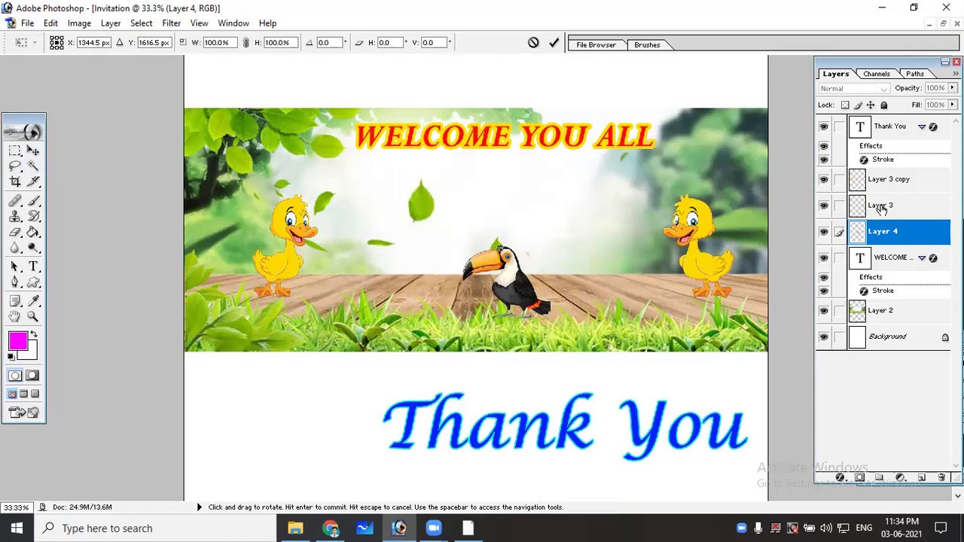
pyautogui.press('Return')
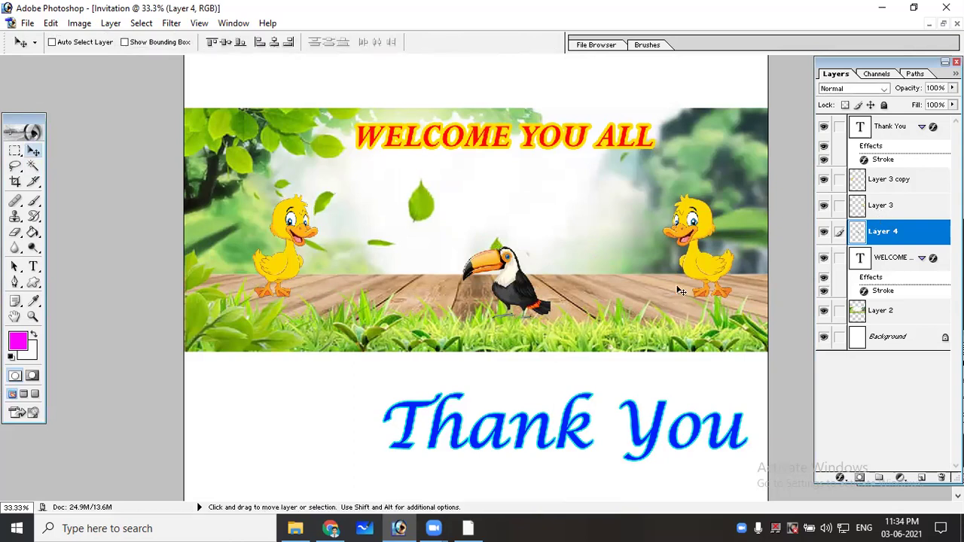
# Settle the toucan on the deck slightly right of centre between the ducks
pyautogui.click(33, 166)
pyautogui.moveTo(486, 267); pyautogui.dragTo(532, 230)
pyautogui.rightClick(488, 271)
pyautogui.click(517, 275)
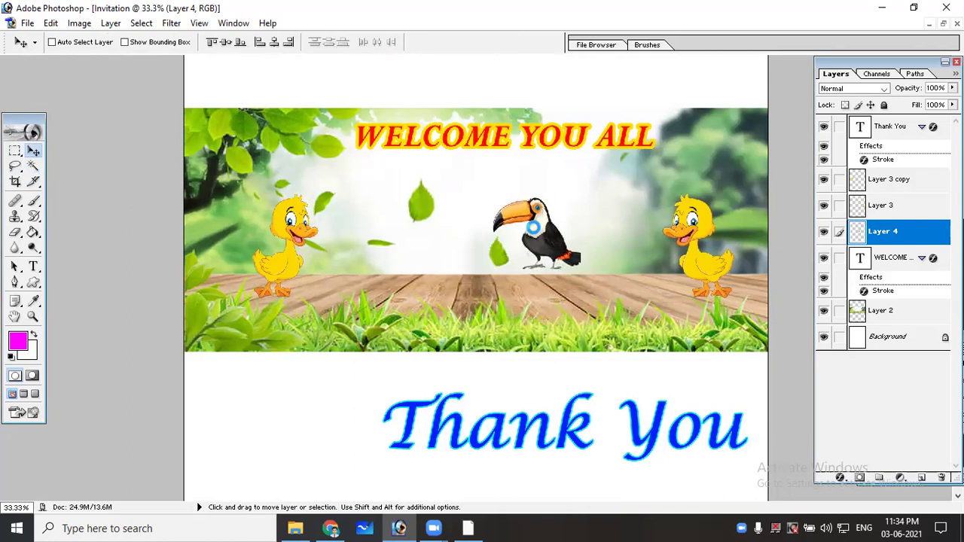
pyautogui.hotkey('ctrl', 't')
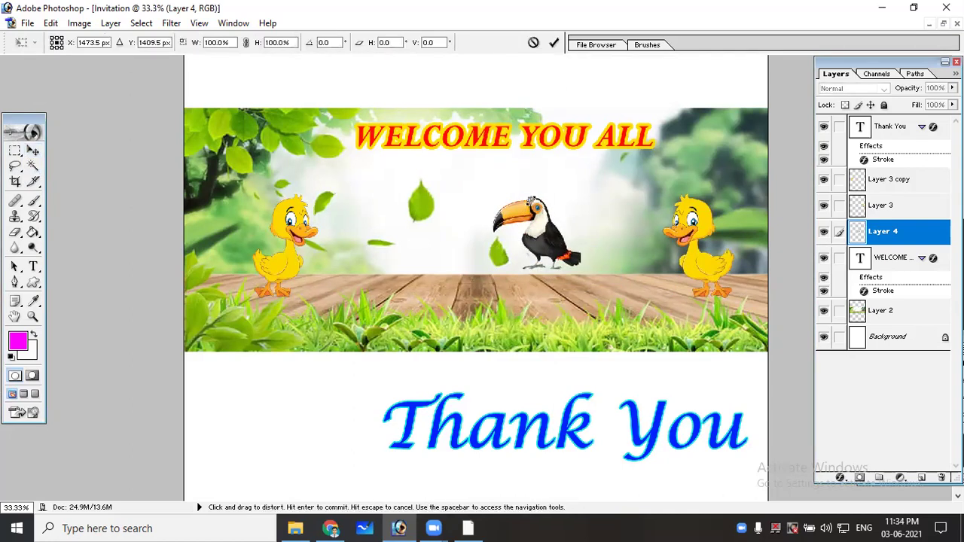
pyautogui.click(34, 151)
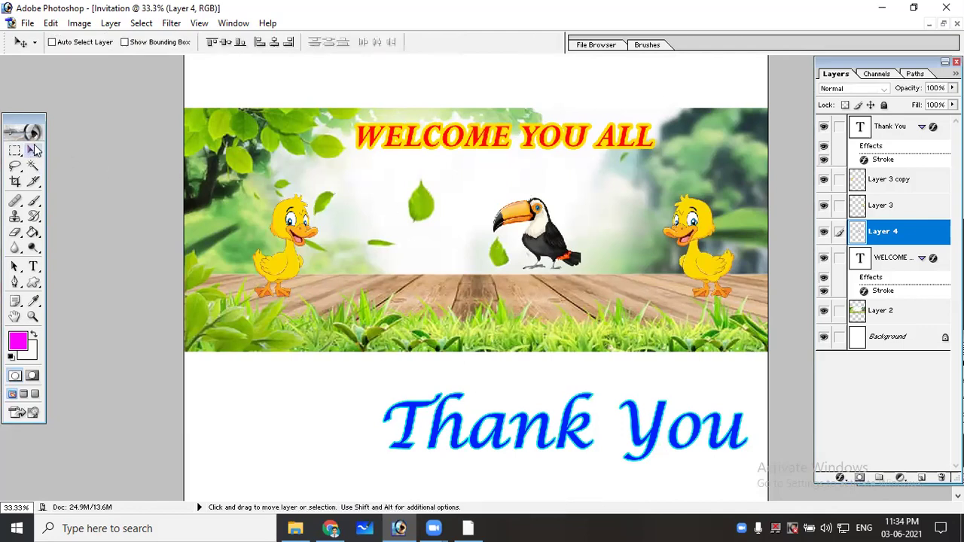
pyautogui.moveTo(560, 244)
pyautogui.mouseDown()
pyautogui.moveTo(525, 249)
pyautogui.moveTo(590, 261)
pyautogui.mouseUp()
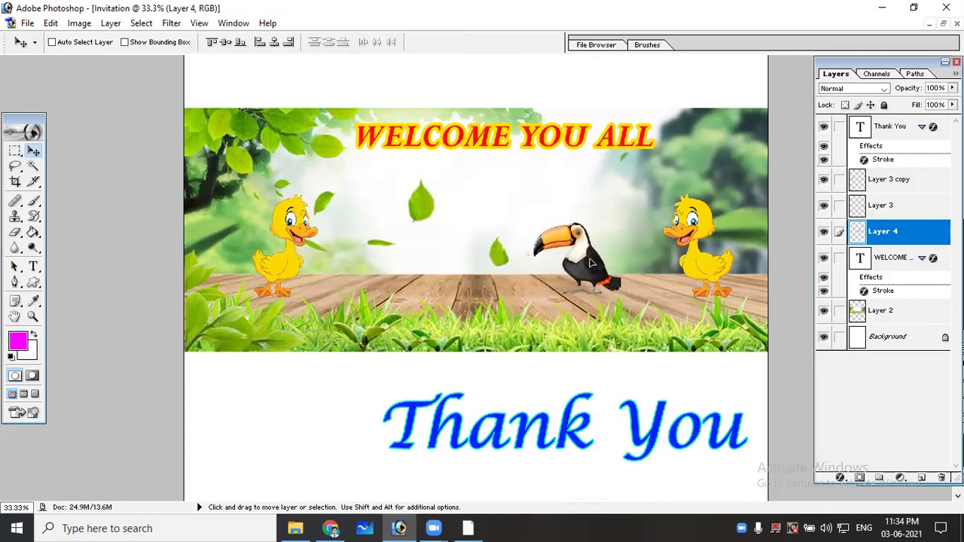
pyautogui.moveTo(591, 260); pyautogui.dragTo(589, 258)
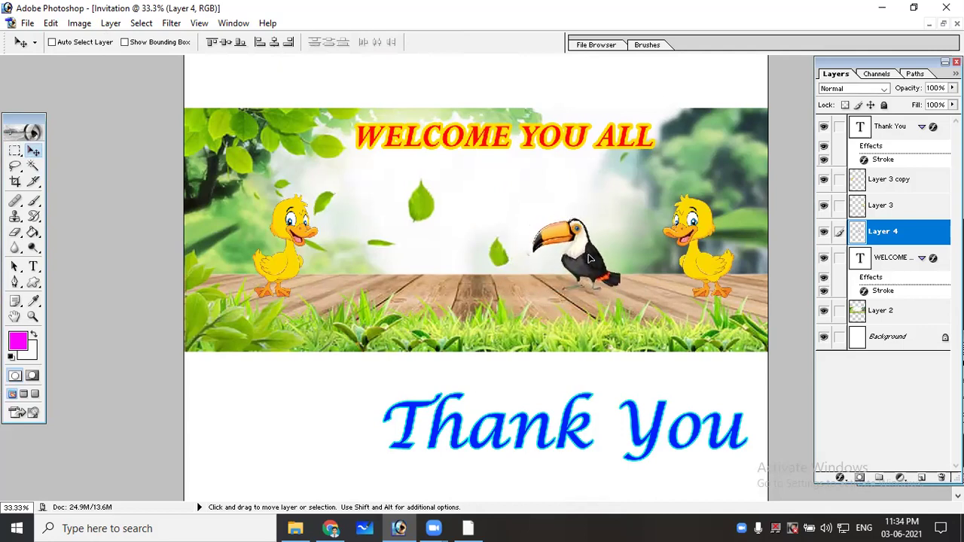
# Shift the toucan left, then drag the bird-on-a-branch illustration from the Photoshop Workshop folder into Photoshop
pyautogui.moveTo(589, 258)
pyautogui.mouseDown()
pyautogui.moveTo(449, 247)
pyautogui.moveTo(443, 259)
pyautogui.moveTo(412, 262)
pyautogui.moveTo(491, 265)
pyautogui.mouseUp()
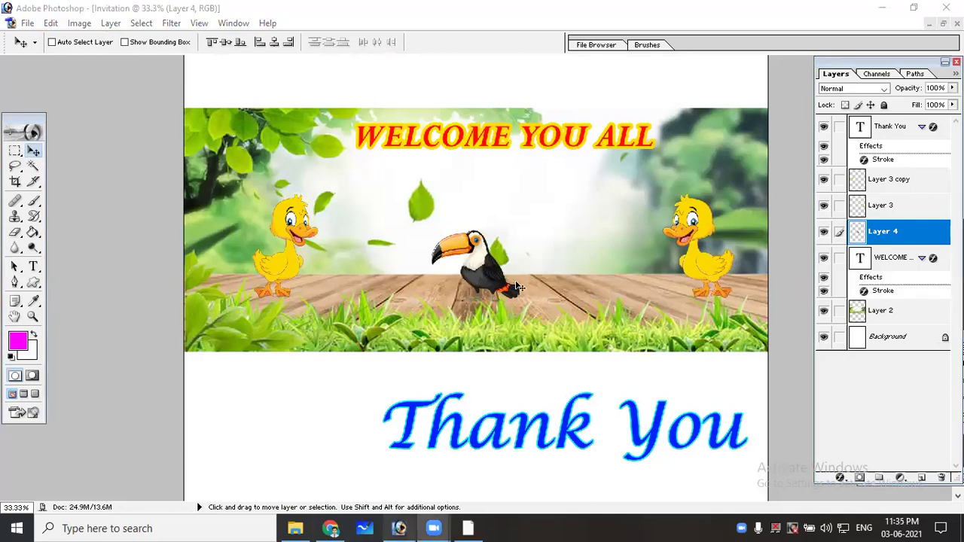
pyautogui.click(591, 324)
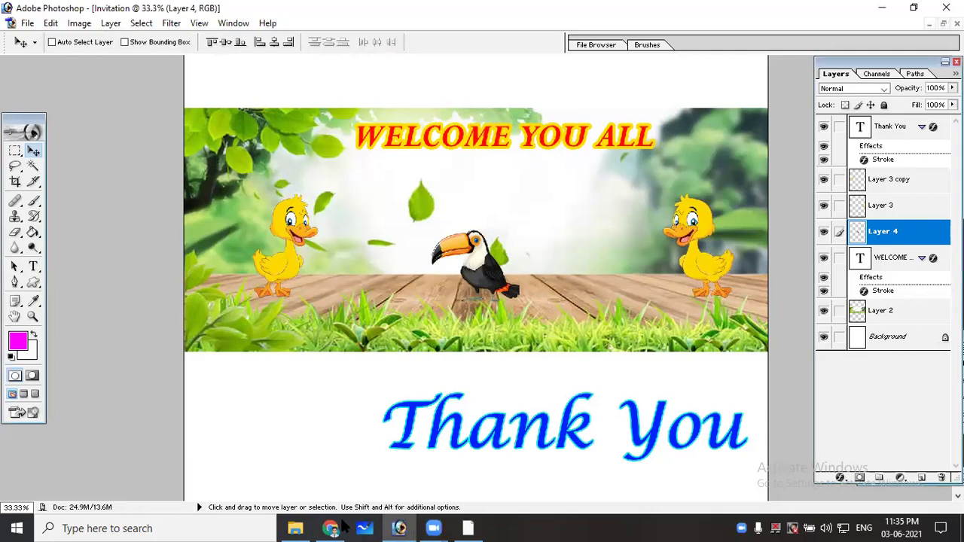
pyautogui.click(294, 528)
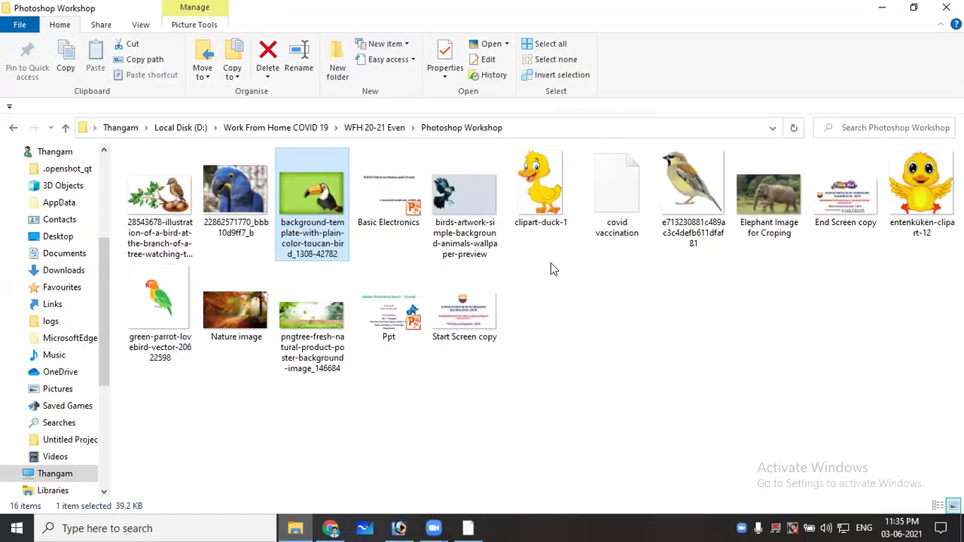
pyautogui.click(155, 203)
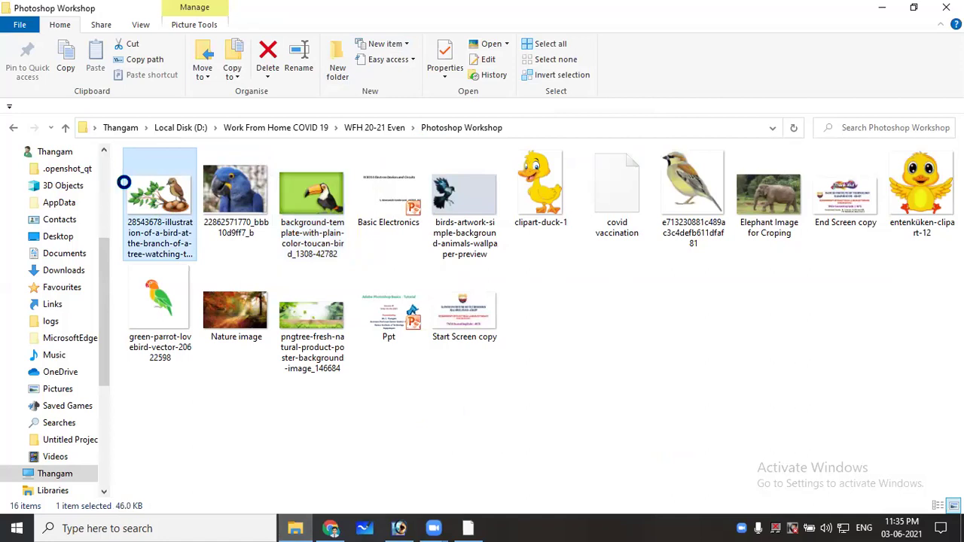
pyautogui.moveTo(192, 234)
pyautogui.mouseDown()
pyautogui.moveTo(403, 525)
pyautogui.moveTo(490, 310)
pyautogui.mouseUp()
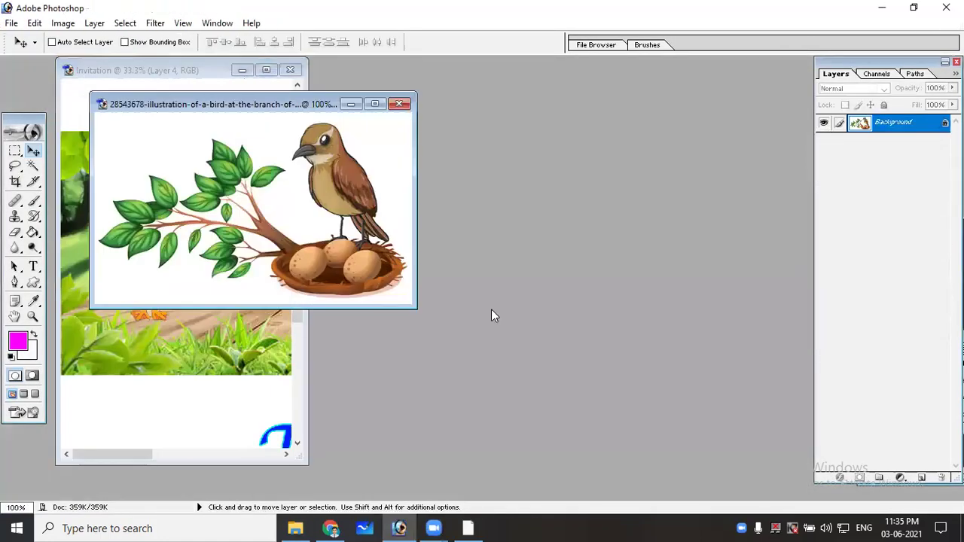
# Drop the bird-on-a-nest image into the Invitation as Layer 5, close its file, and place it right of the toucan
pyautogui.moveTo(248, 104); pyautogui.dragTo(567, 152)
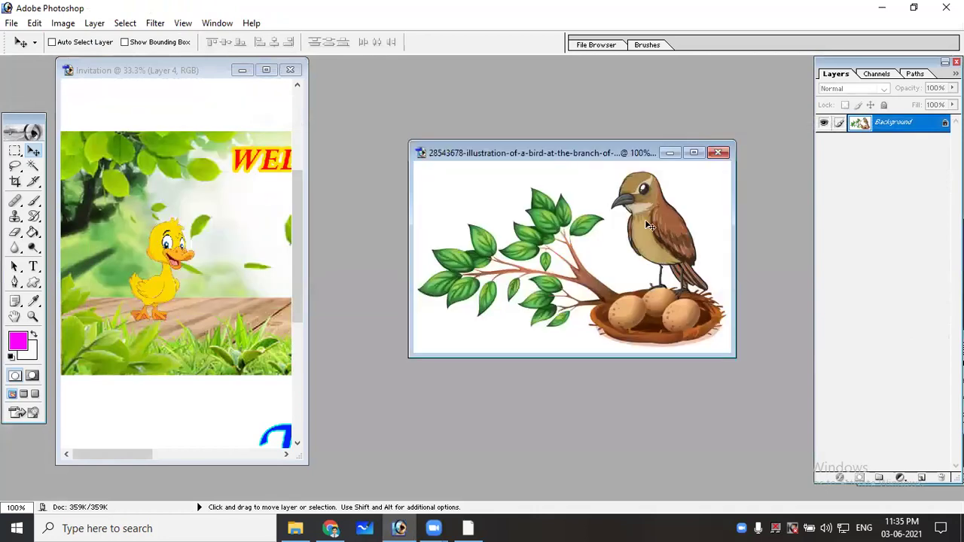
pyautogui.moveTo(250, 228); pyautogui.dragTo(226, 240)
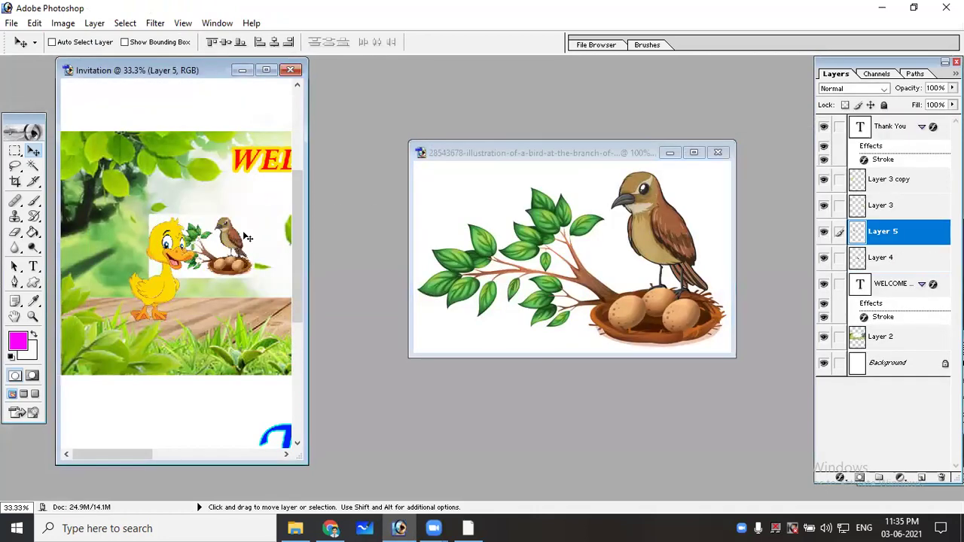
pyautogui.click(718, 152)
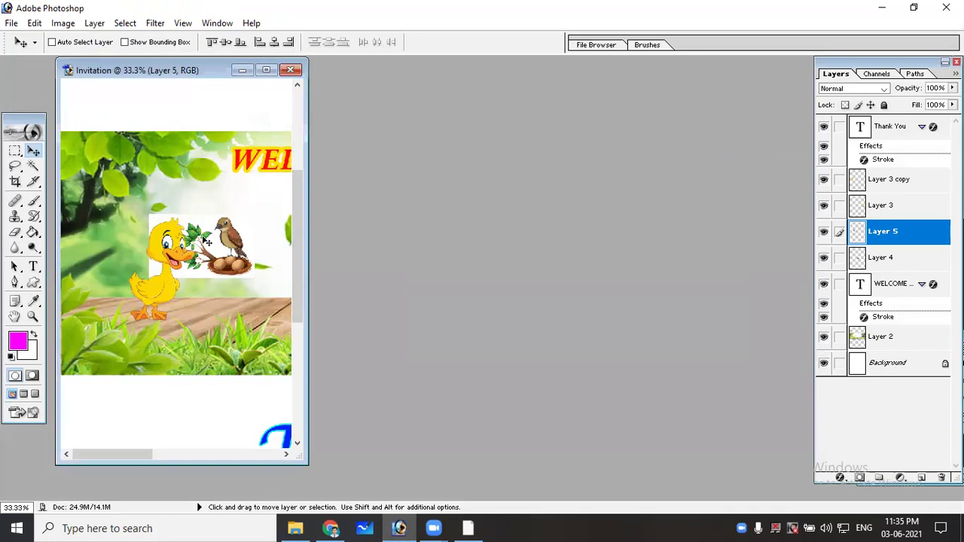
pyautogui.click(266, 69)
pyautogui.moveTo(369, 235)
pyautogui.mouseDown()
pyautogui.moveTo(605, 254)
pyautogui.moveTo(615, 275)
pyautogui.mouseUp()
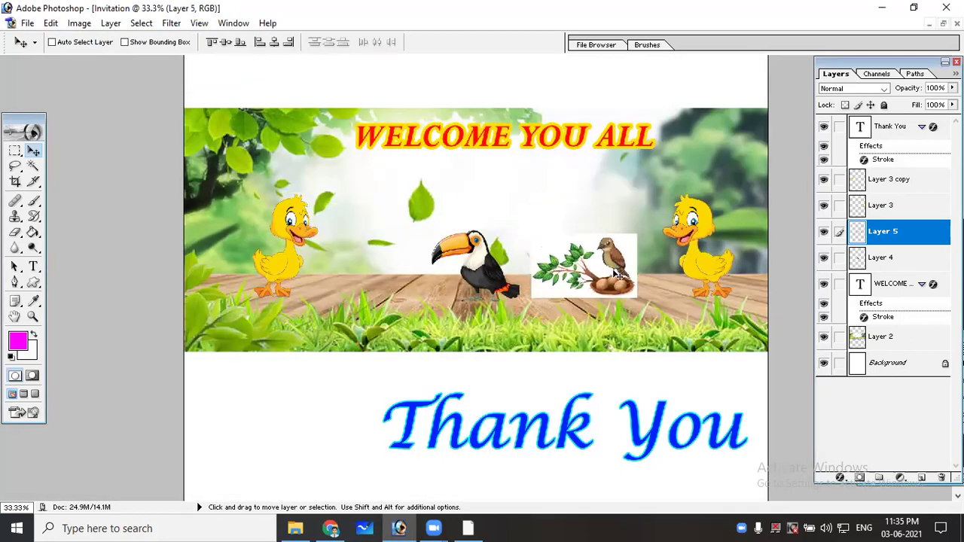
pyautogui.hotkey('ctrl', '+')
pyautogui.hotkey('ctrl', '+')
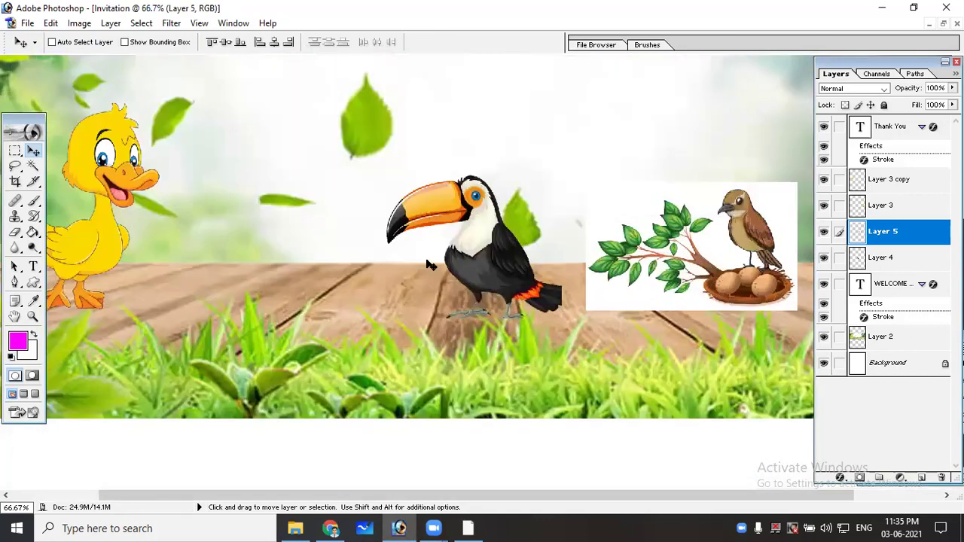
# Use the Magic Wand to delete the main white background of the bird image
pyautogui.click(33, 167)
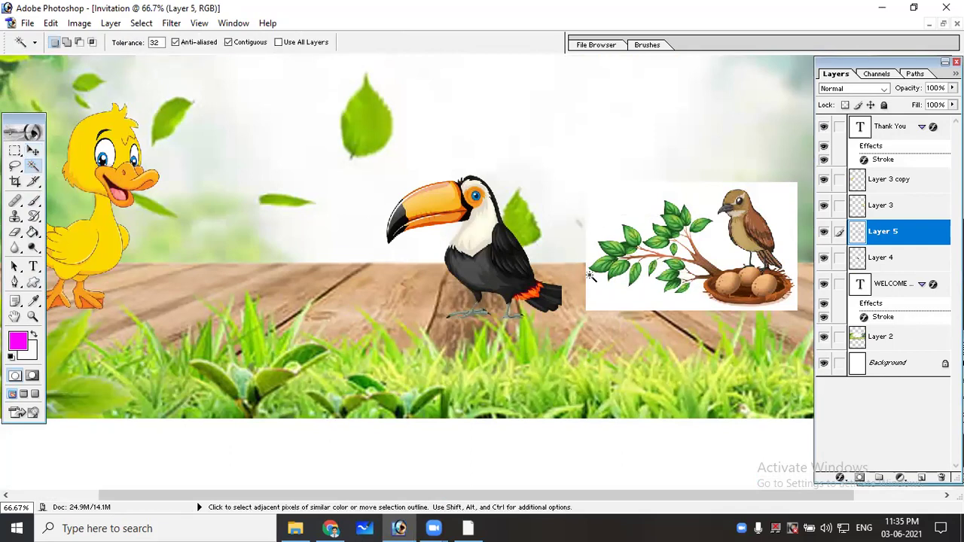
pyautogui.click(637, 302)
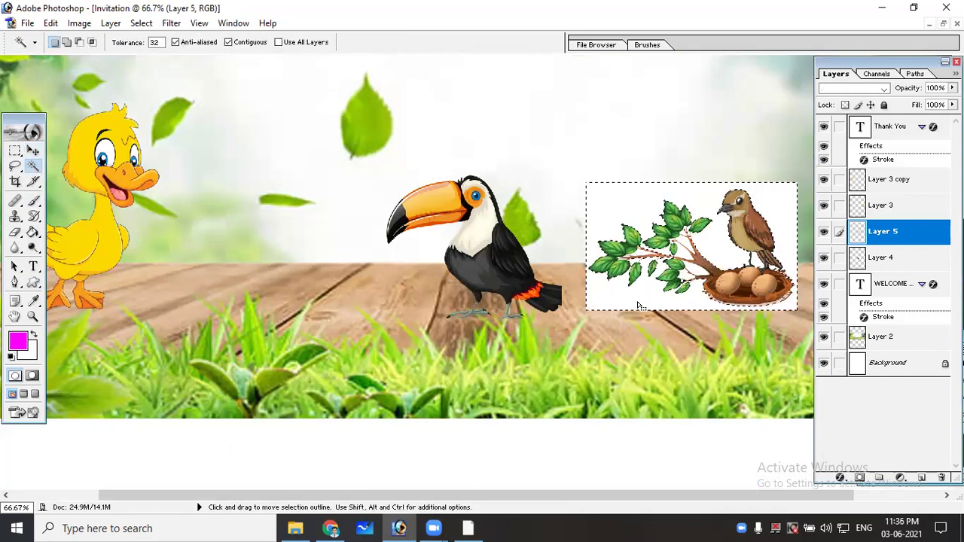
pyautogui.press('Delete')
pyautogui.hotkey('ctrl', 'd')
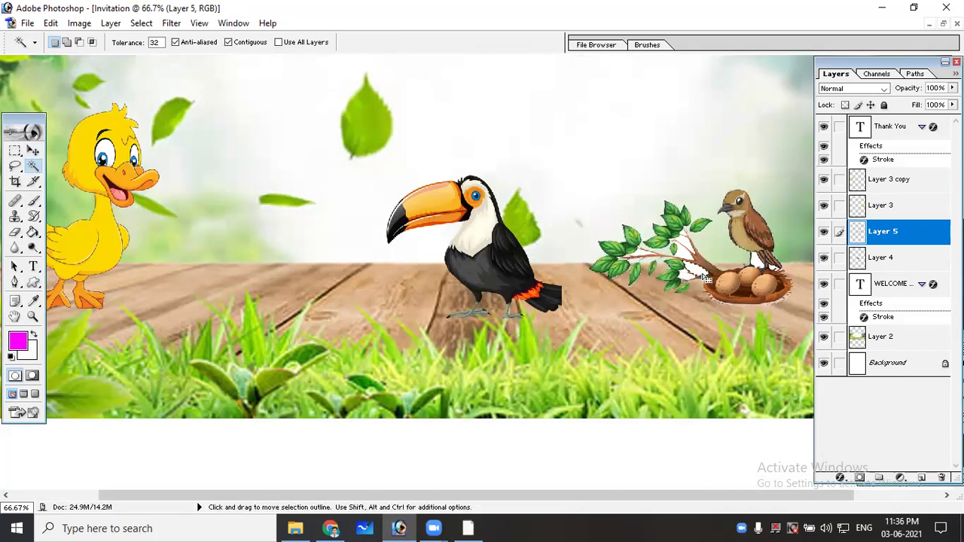
pyautogui.scroll(1, 475, 267)
pyautogui.scroll(1, 475, 267)
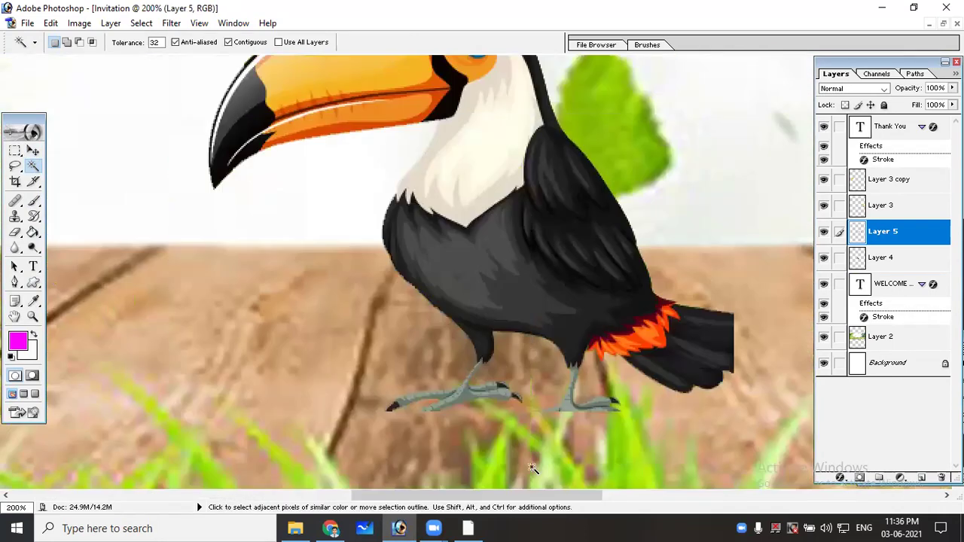
pyautogui.click(792, 496)
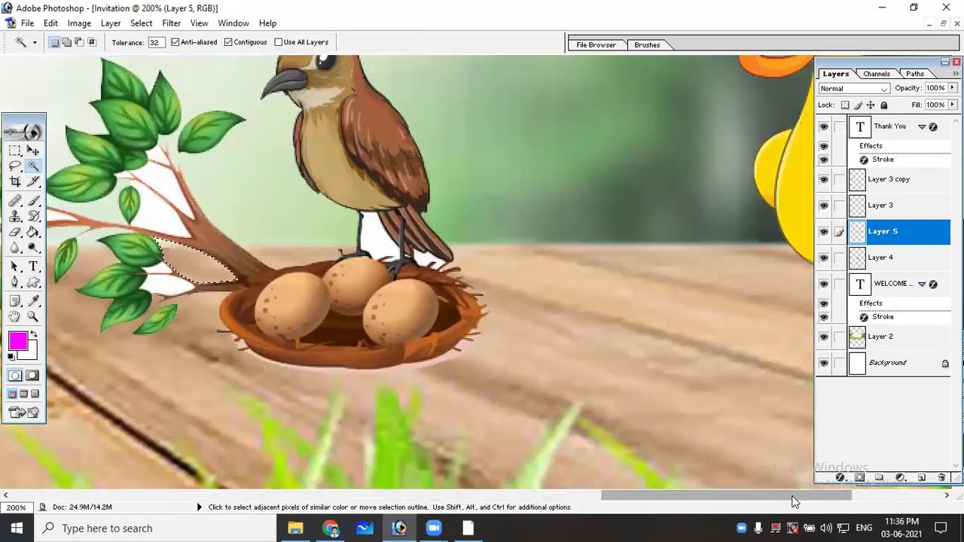
# Delete leftover white patches between the legs, by the tail and on the branch, then zoom out to 50%
pyautogui.keyDown('shift'); pyautogui.click(371, 242); pyautogui.keyUp('shift')
pyautogui.press('Delete')
pyautogui.click(429, 258)
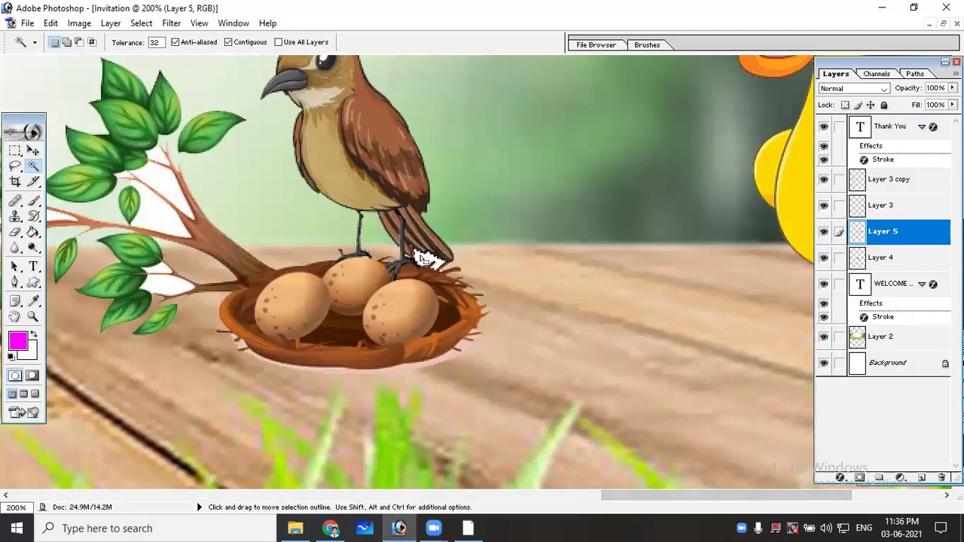
pyautogui.press('Delete')
pyautogui.click(187, 285)
pyautogui.press('Delete')
pyautogui.click(159, 272)
pyautogui.press('Delete')
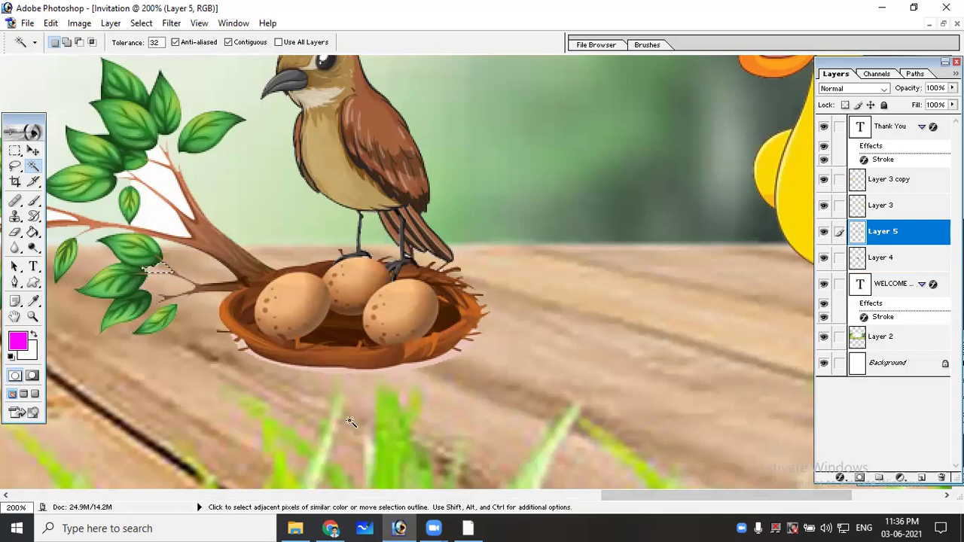
pyautogui.click(132, 494)
pyautogui.hotkey('ctrl', '-')
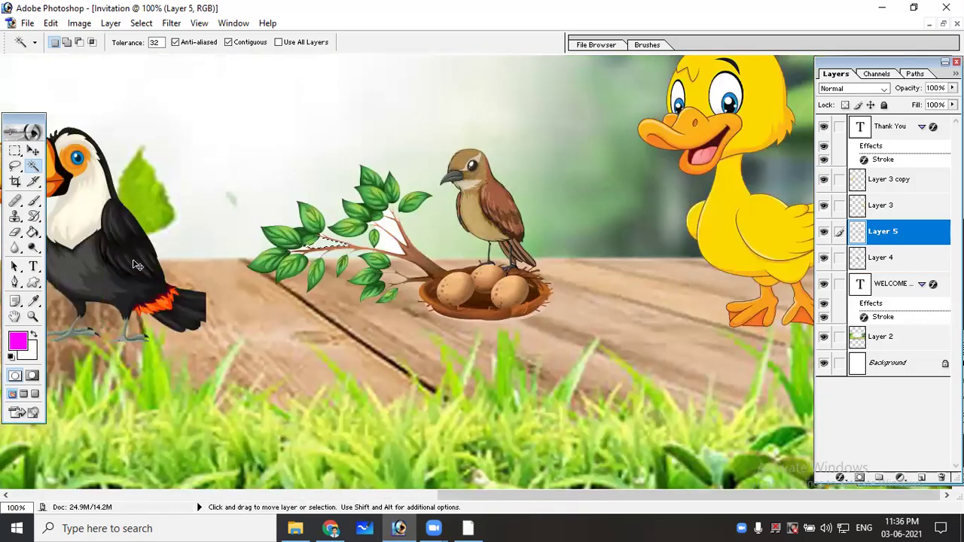
pyautogui.hotkey('ctrl', '-')
pyautogui.hotkey('ctrl', '-')
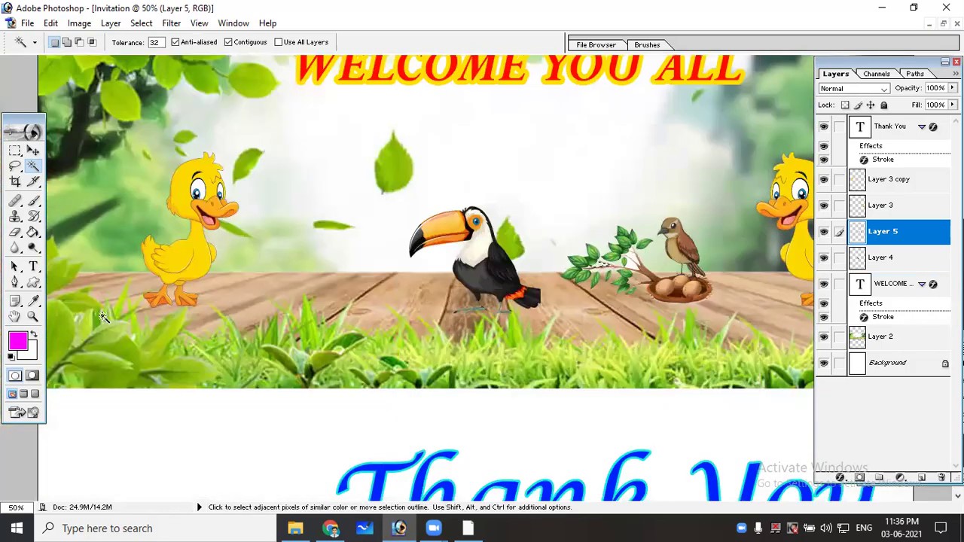
pyautogui.hotkey('ctrl', '-')
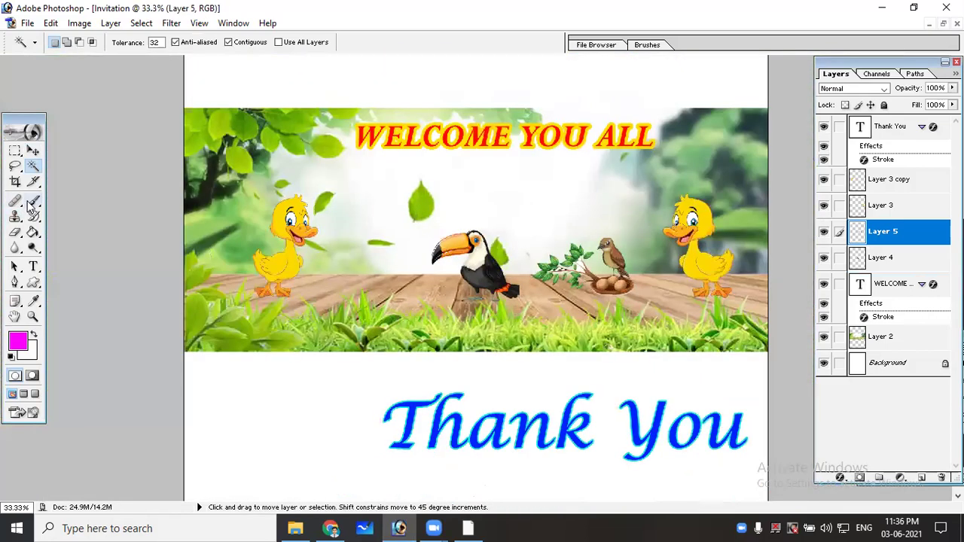
# Scale the bird-and-nest Layer 5 up to about 210% and commit the transform
pyautogui.click(33, 151)
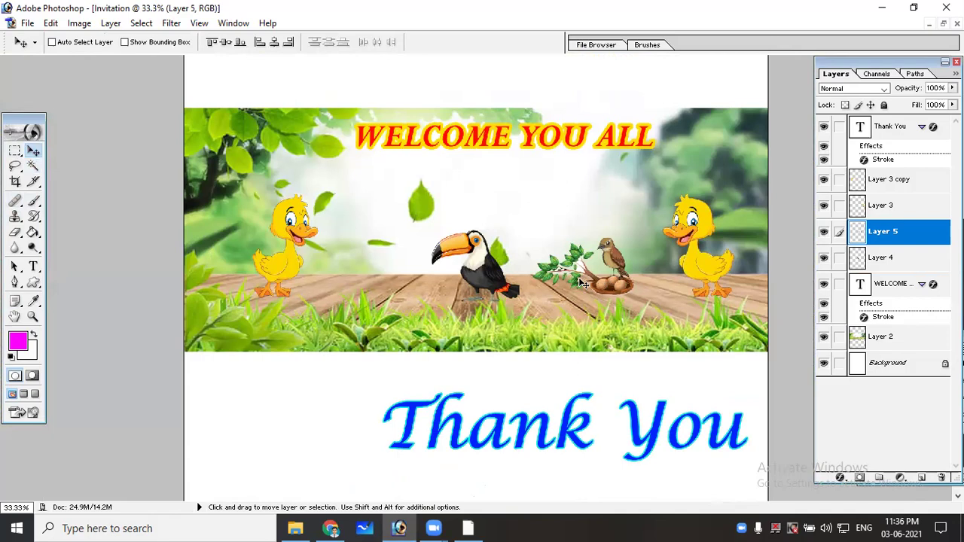
pyautogui.hotkey('ctrl', '+')
pyautogui.hotkey('ctrl', '+')
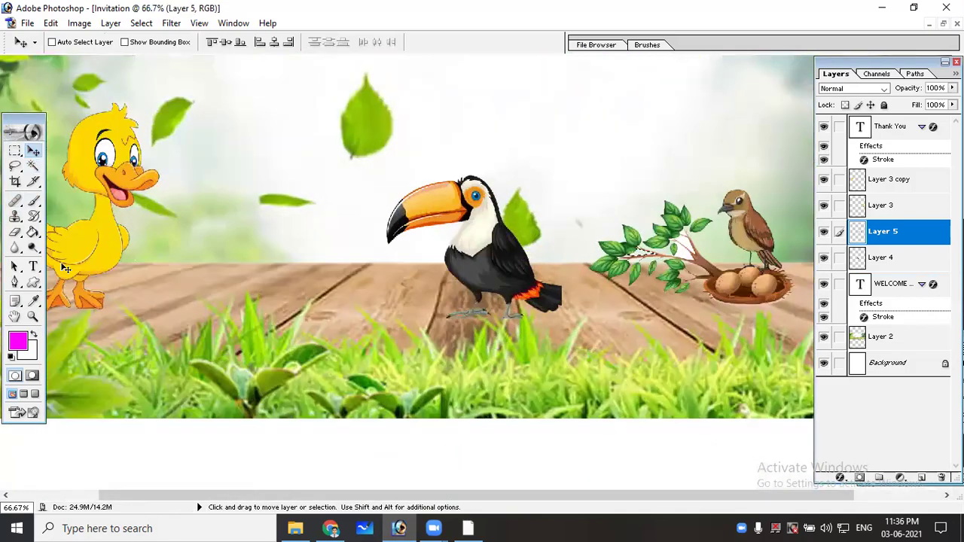
pyautogui.click(33, 166)
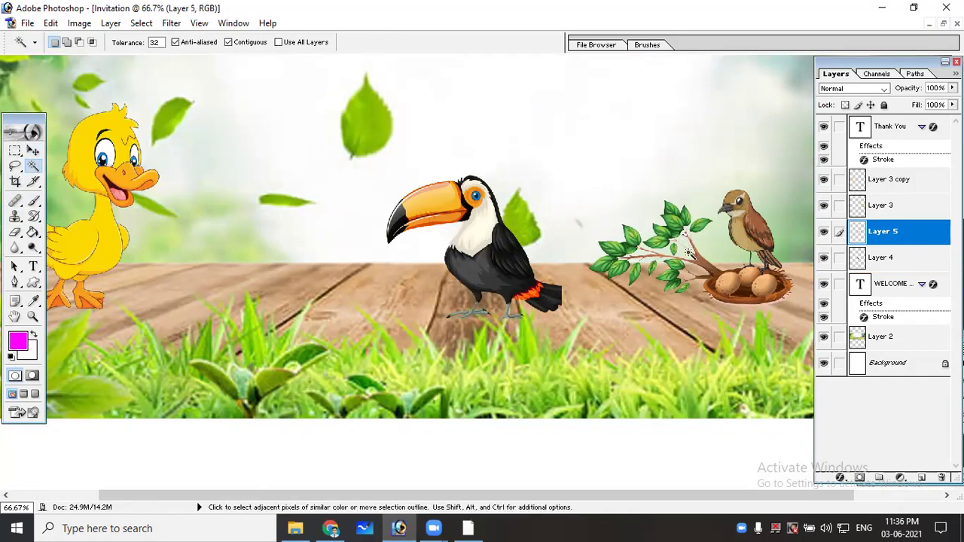
pyautogui.hotkey('ctrl', '+')
pyautogui.hotkey('ctrl', '+')
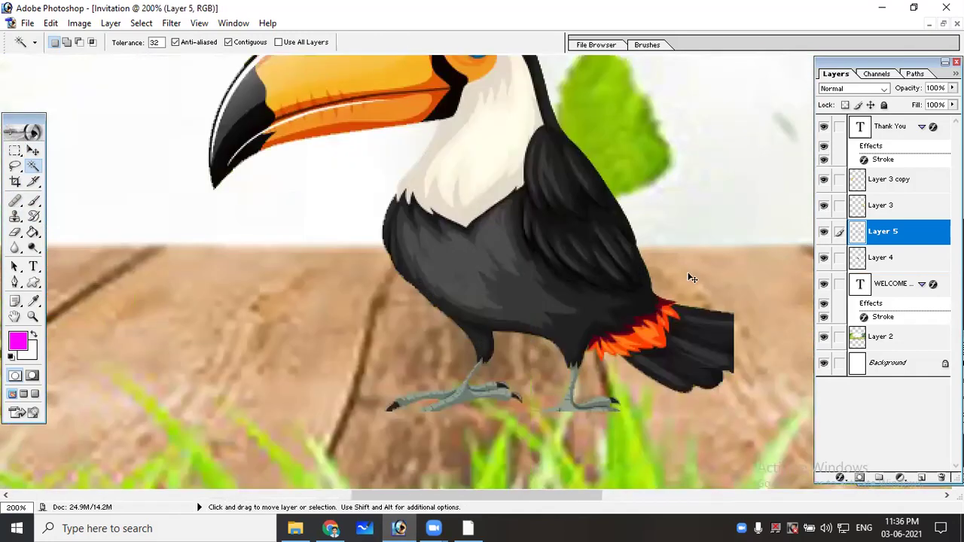
pyautogui.hotkey('ctrl', '-')
pyautogui.hotkey('ctrl', '-')
pyautogui.hotkey('ctrl', '-')
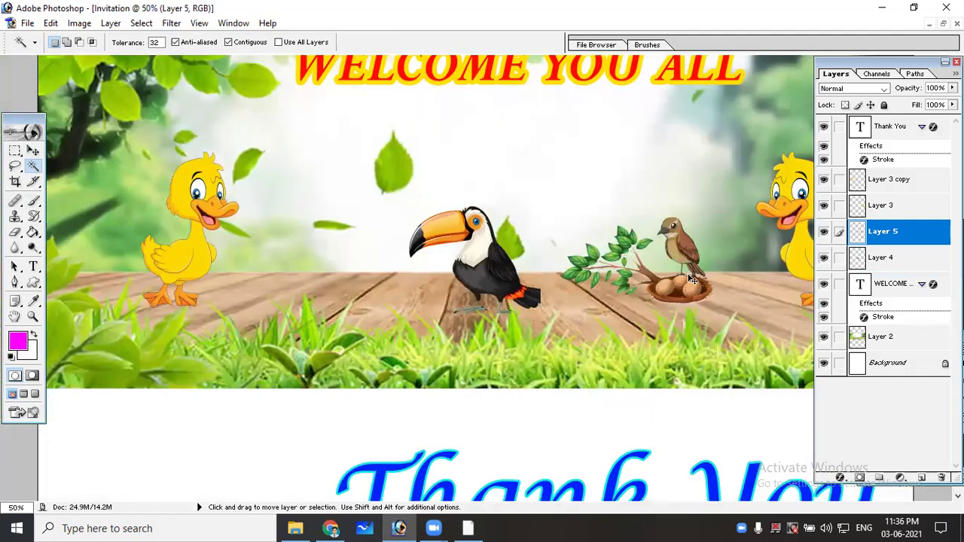
pyautogui.hotkey('ctrl', 't')
pyautogui.moveTo(560, 218); pyautogui.dragTo(354, 88)
pyautogui.press('Return')
pyautogui.press('w')
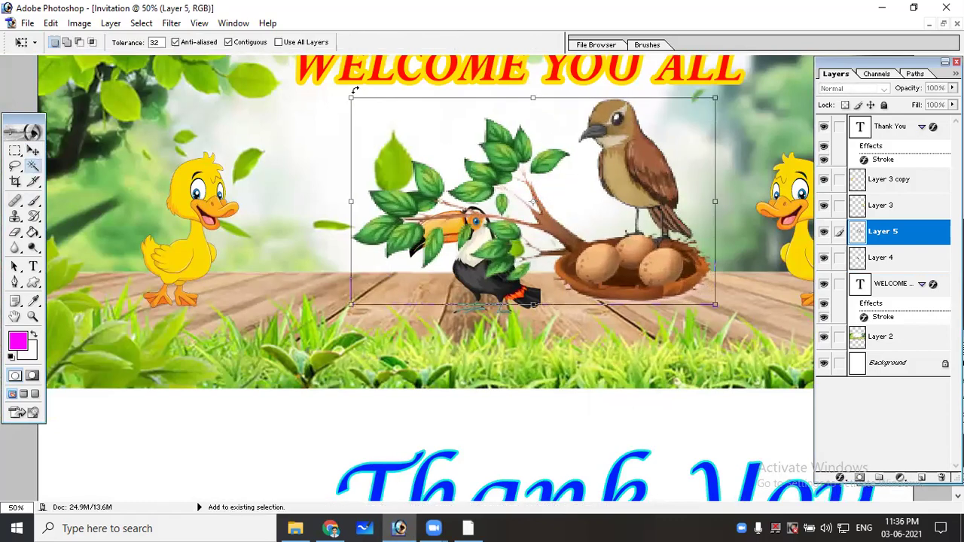
# Pick Layer 5 and drag the bird, nest and branch rightward beside the right-hand duck
pyautogui.click(627, 230)
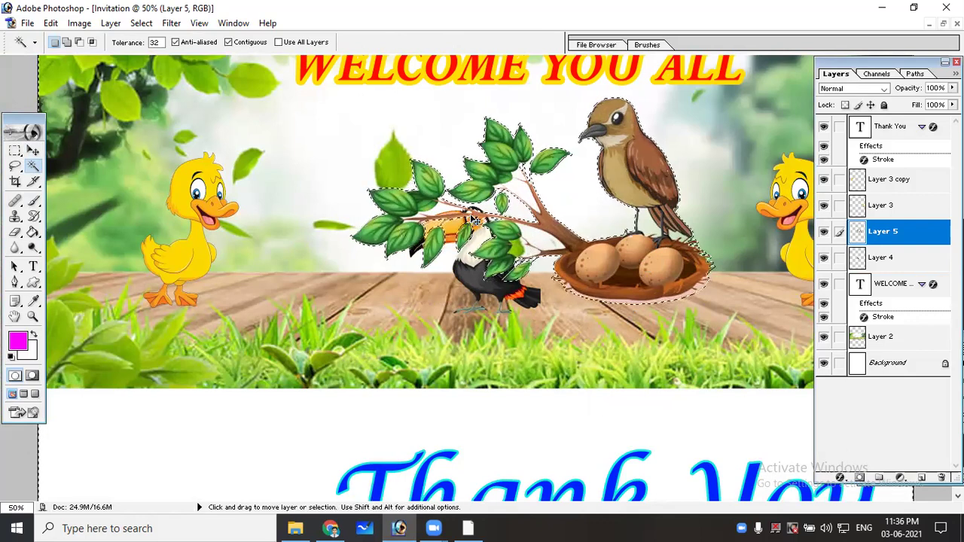
pyautogui.hotkey('ctrl', 'd')
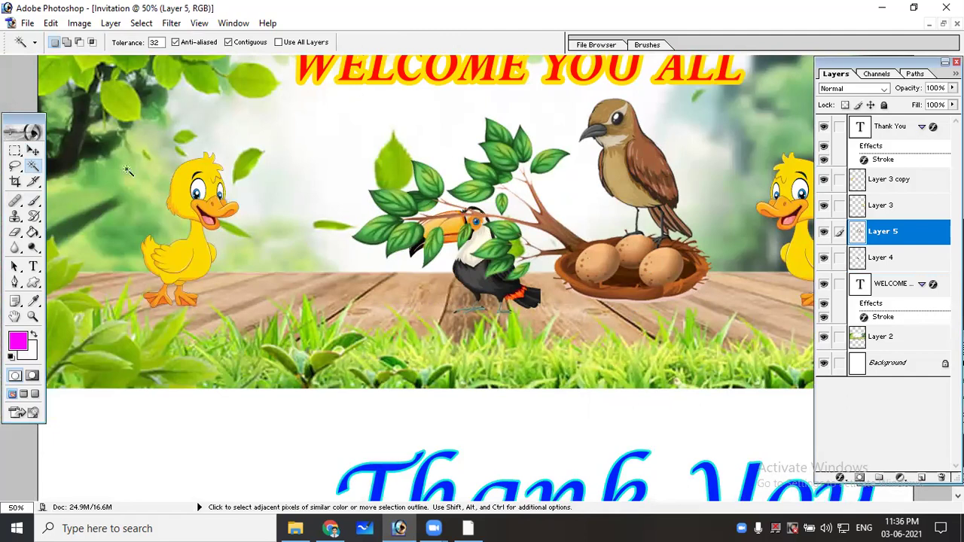
pyautogui.hotkey('ctrl', 'shift', 'd')
pyautogui.click(32, 150)
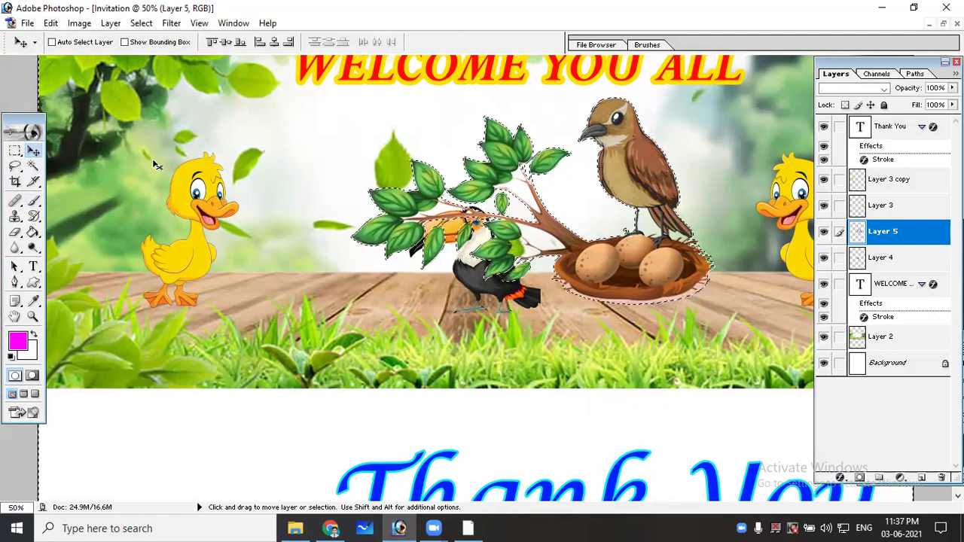
pyautogui.hotkey('ctrl', 'd')
pyautogui.rightClick(642, 161)
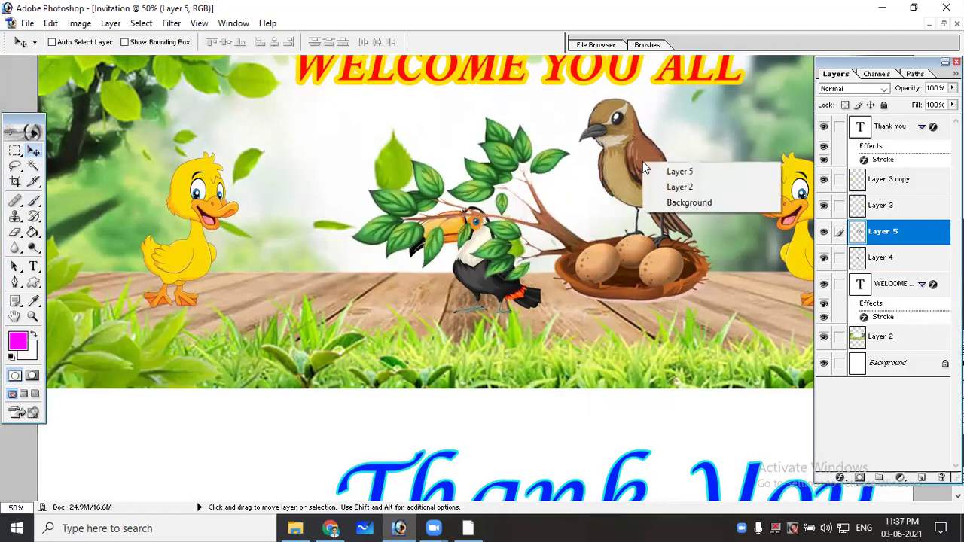
pyautogui.click(652, 171)
pyautogui.moveTo(688, 196)
pyautogui.mouseDown()
pyautogui.moveTo(631, 158)
pyautogui.moveTo(734, 159)
pyautogui.mouseUp()
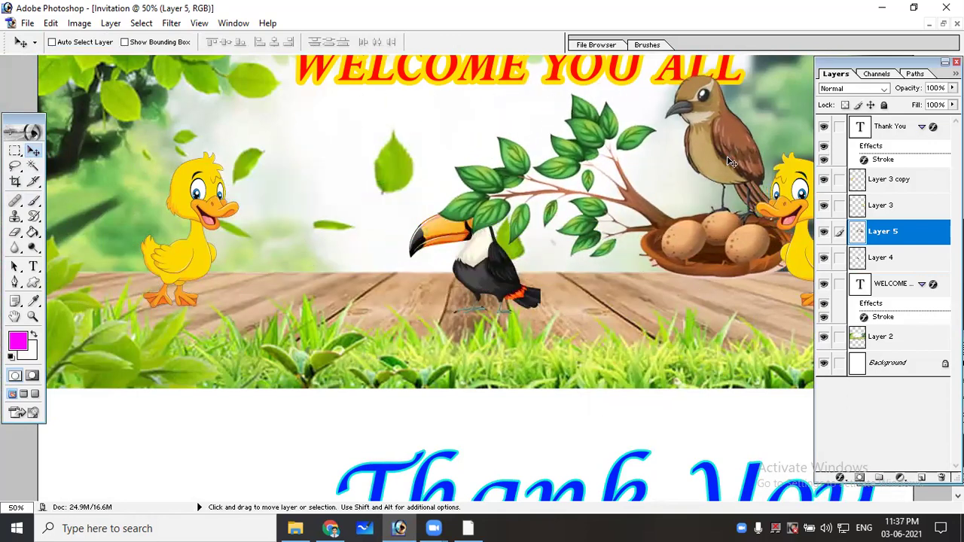
pyautogui.hotkey('ctrl', '-')
pyautogui.hotkey('ctrl', '-')
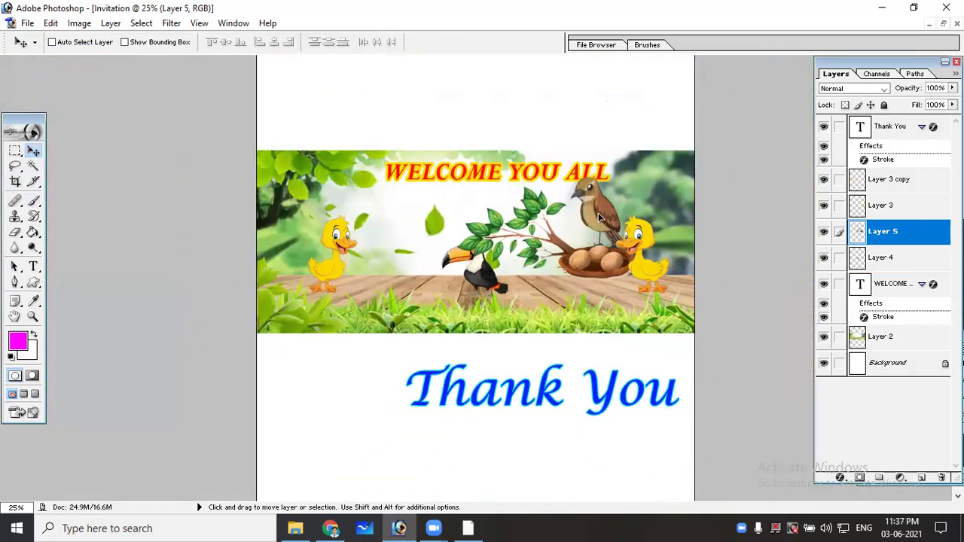
# Push the bird-and-nest further right, move the right duck beside the toucan, and nudge the left duck
pyautogui.moveTo(599, 216); pyautogui.dragTo(649, 200)
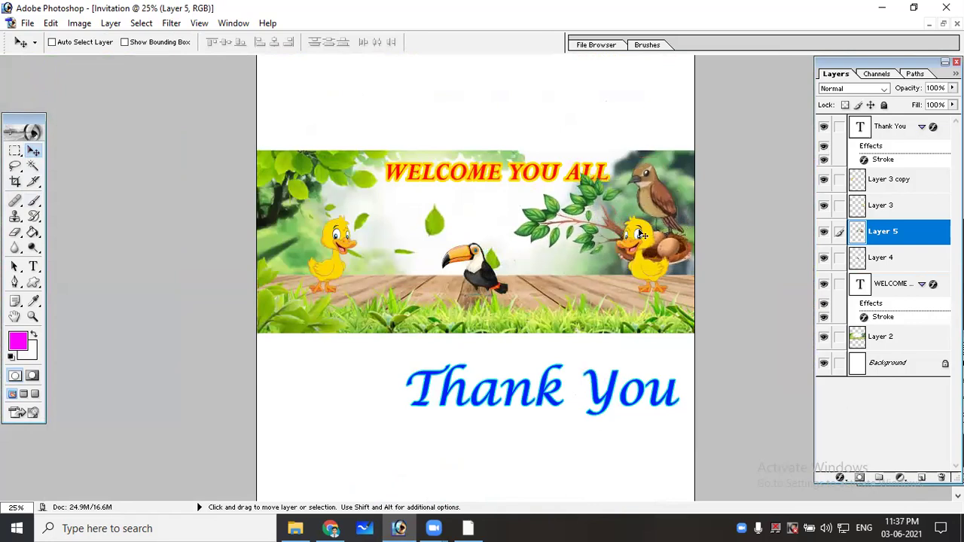
pyautogui.rightClick(648, 267)
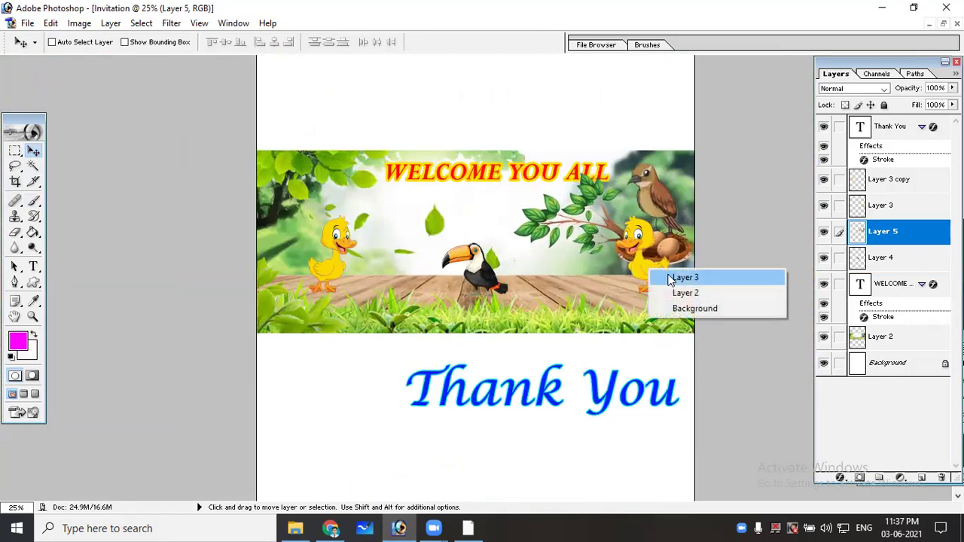
pyautogui.click(657, 275)
pyautogui.moveTo(657, 275); pyautogui.dragTo(558, 276)
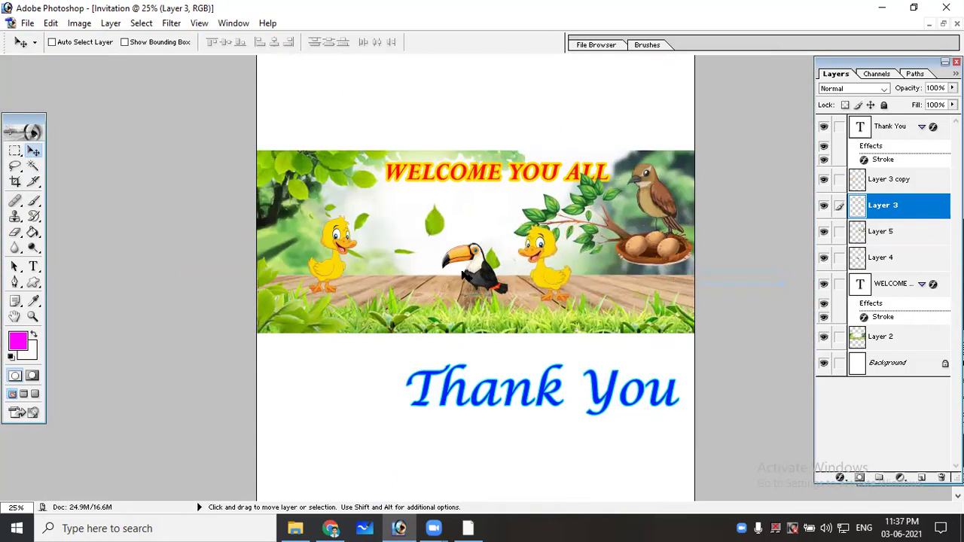
pyautogui.rightClick(324, 264)
pyautogui.click(350, 269)
pyautogui.moveTo(325, 259)
pyautogui.mouseDown()
pyautogui.moveTo(432, 290)
pyautogui.moveTo(384, 265)
pyautogui.moveTo(328, 255)
pyautogui.mouseUp()
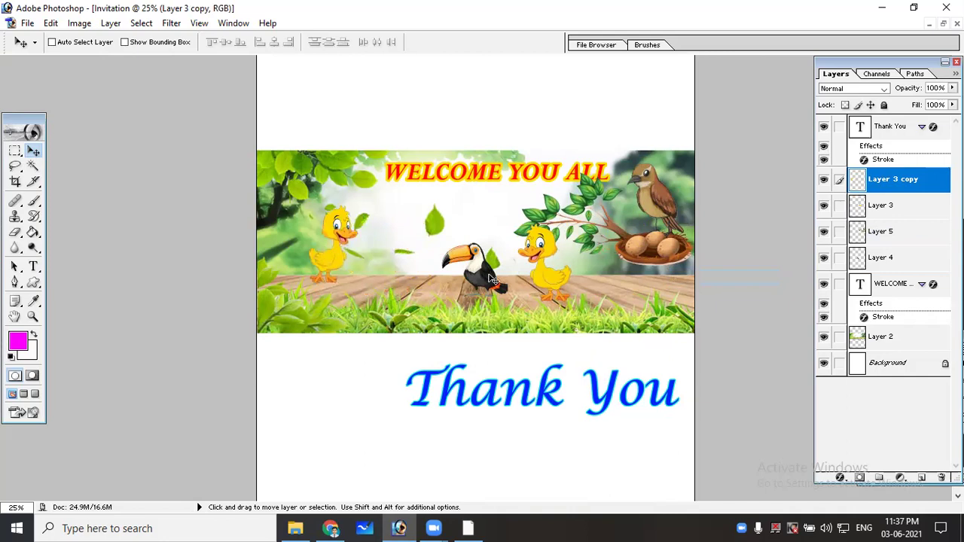
# Move the toucan (Layer 4) and the middle duck (Layer 3) to the left
pyautogui.rightClick(494, 277)
pyautogui.click(500, 283)
pyautogui.moveTo(451, 279); pyautogui.dragTo(382, 279)
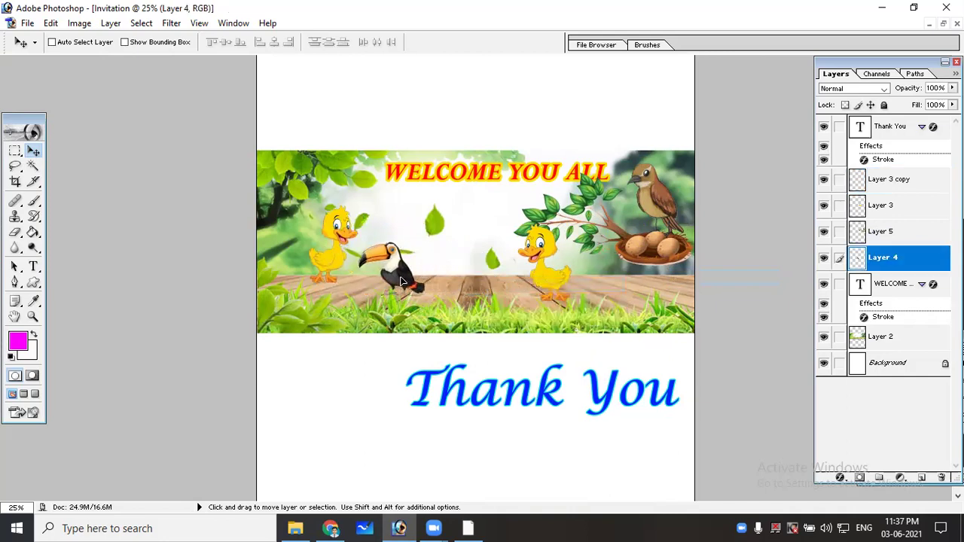
pyautogui.rightClick(540, 276)
pyautogui.click(561, 282)
pyautogui.moveTo(539, 274); pyautogui.dragTo(486, 269)
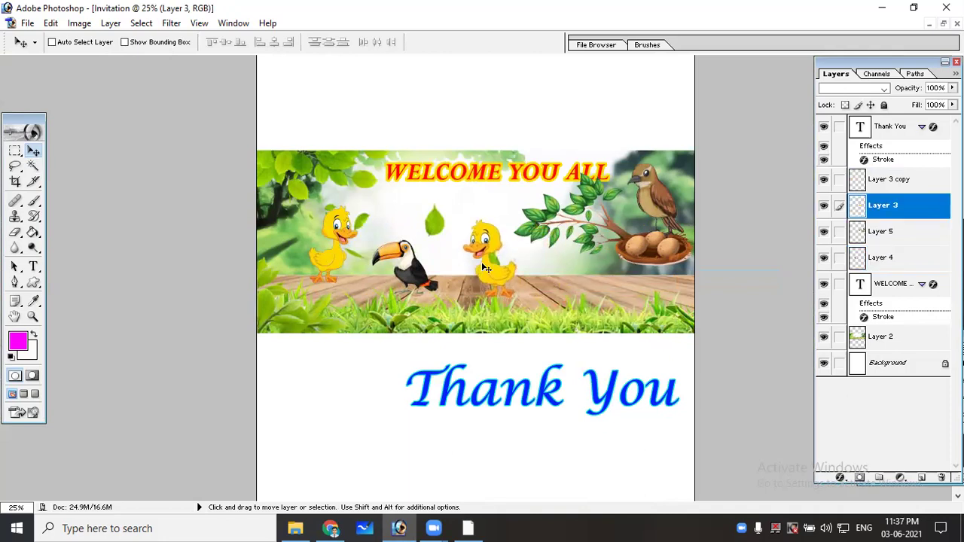
pyautogui.hotkey('ctrl', '+')
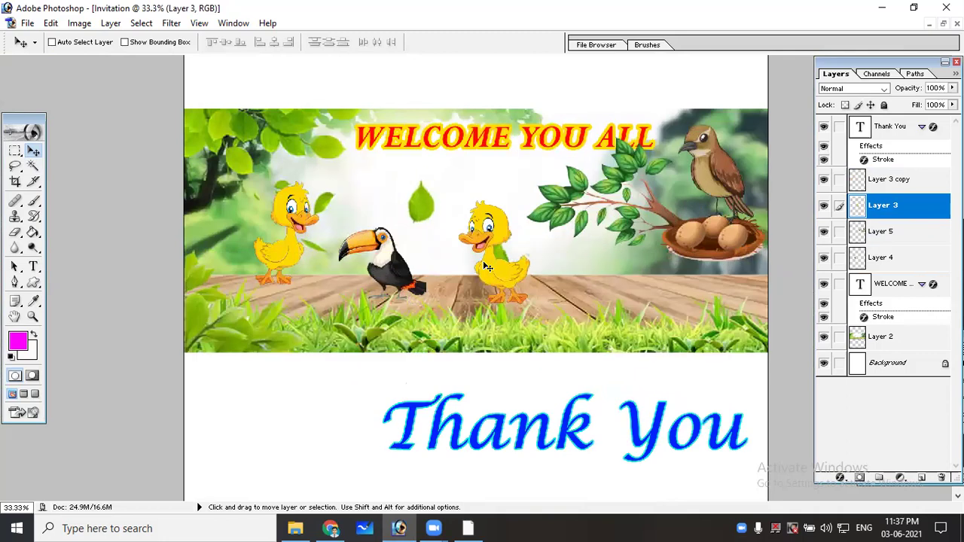
pyautogui.hotkey('ctrl', '+')
pyautogui.hotkey('ctrl', '-')
# Shift the forest background Layer 2 to reposition the scene behind the animals
pyautogui.rightClick(613, 294)
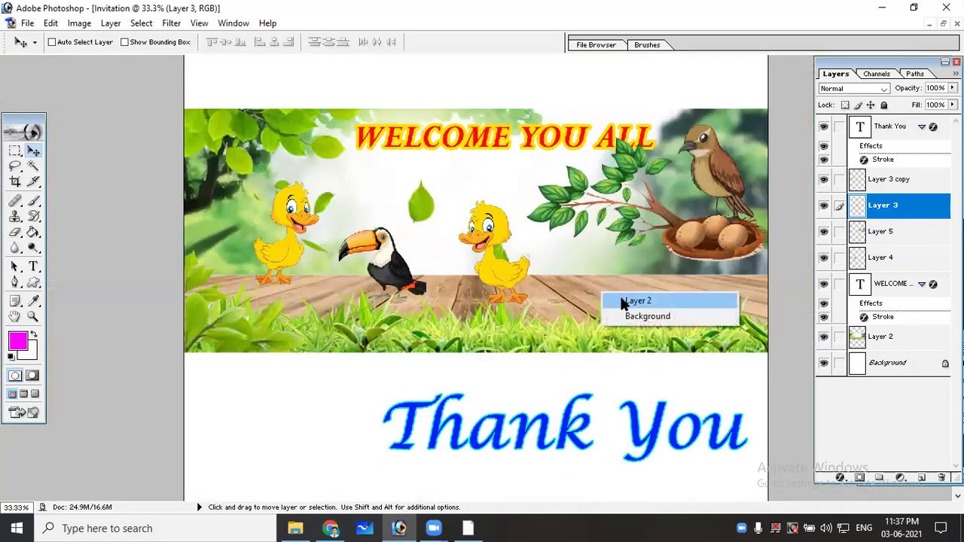
pyautogui.click(624, 303)
pyautogui.moveTo(624, 304)
pyautogui.mouseDown()
pyautogui.moveTo(582, 276)
pyautogui.moveTo(588, 295)
pyautogui.mouseUp()
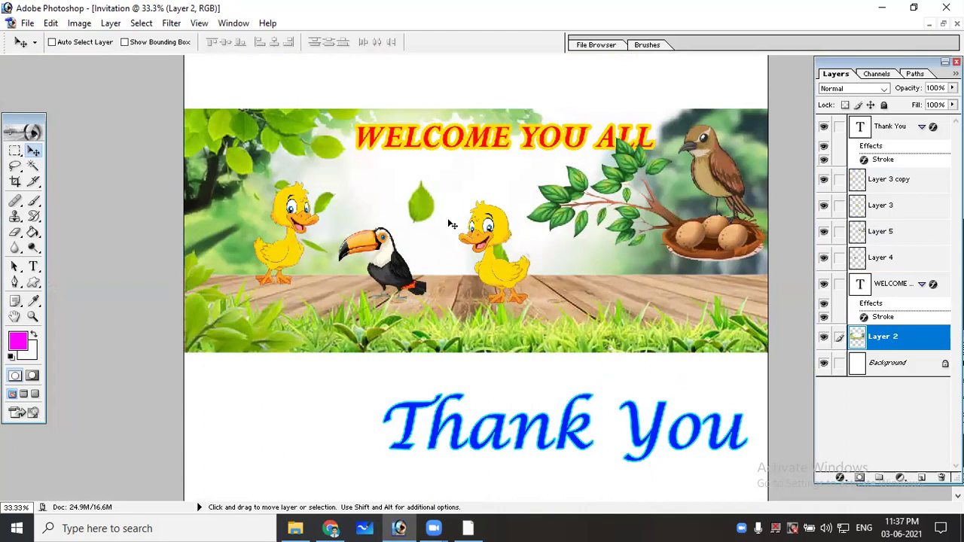
pyautogui.scroll(2, 451, 223)
pyautogui.scroll(1, 450, 224)
pyautogui.scroll(-2, 451, 223)
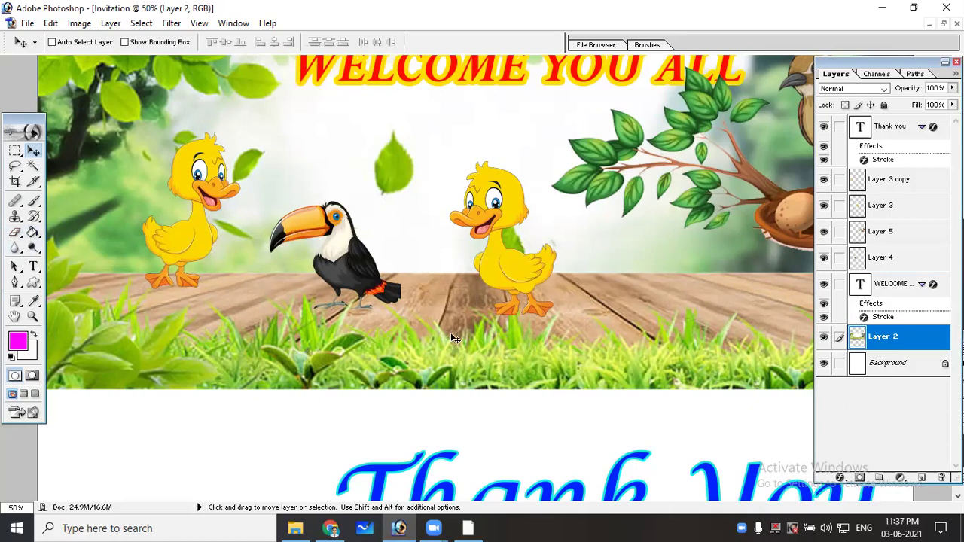
pyautogui.hotkey('ctrl', '-')
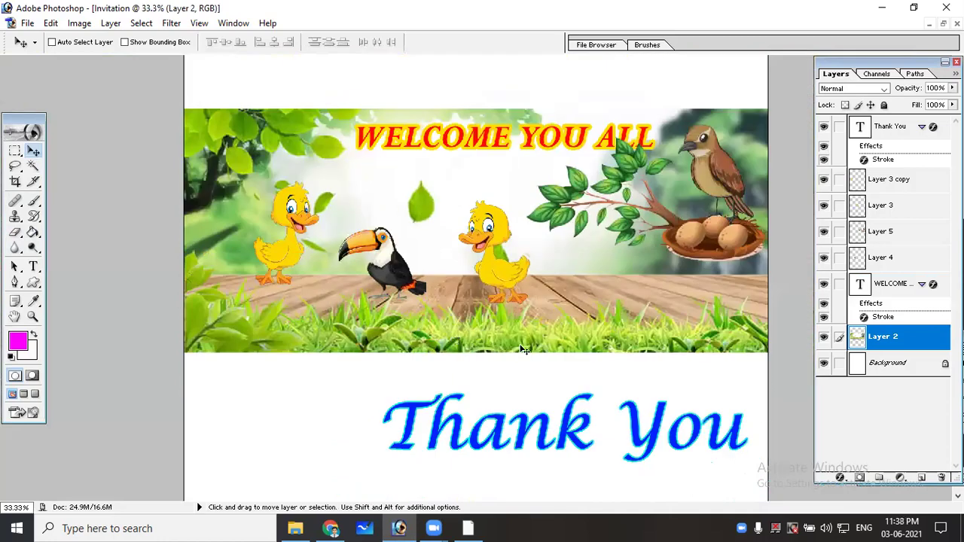
# Select the forest background Layer 2 and shift it slightly down
pyautogui.rightClick(534, 320)
pyautogui.click(585, 320)
pyautogui.moveTo(583, 314)
pyautogui.mouseDown()
pyautogui.moveTo(641, 339)
pyautogui.moveTo(561, 308)
pyautogui.mouseUp()
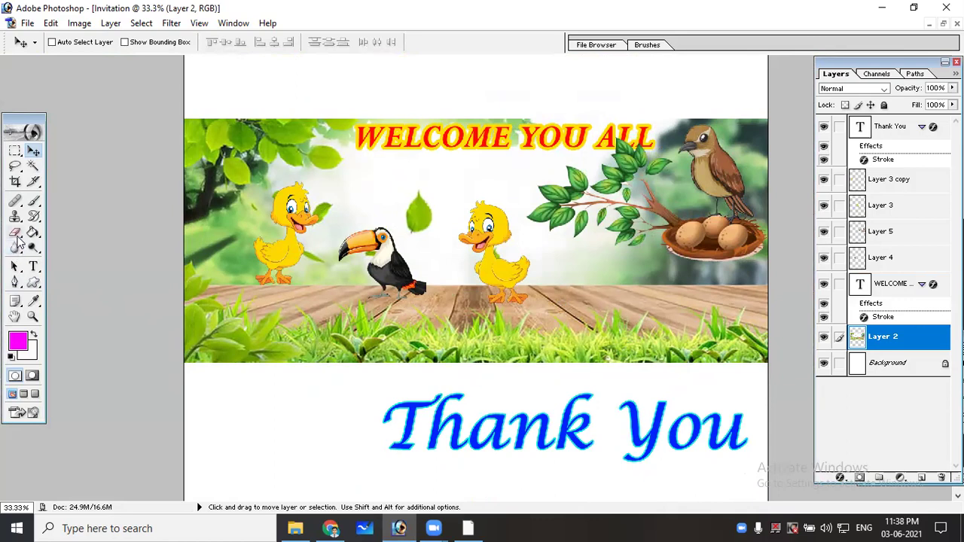
# Erase the stray floating leaf from the background with a 96 px eraser
pyautogui.click(15, 233)
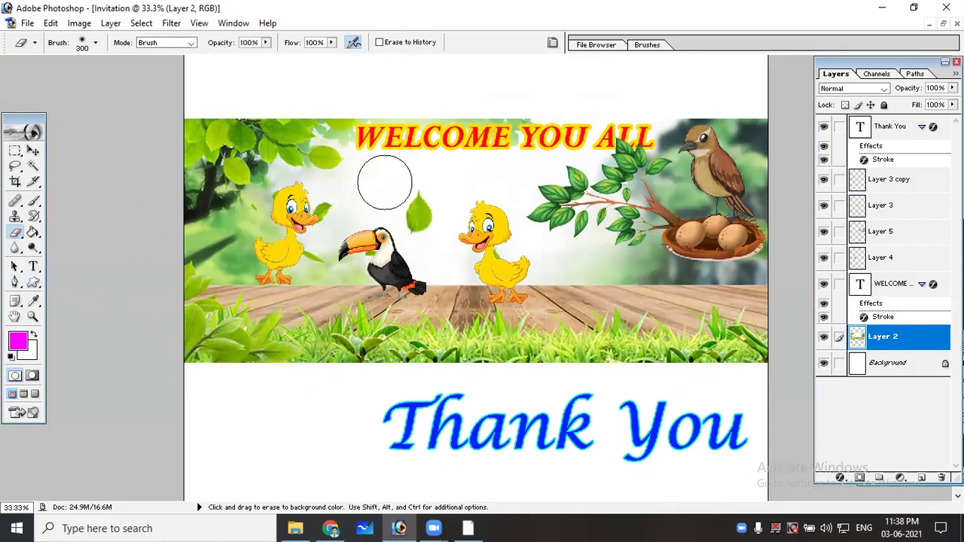
pyautogui.rightClick(407, 185)
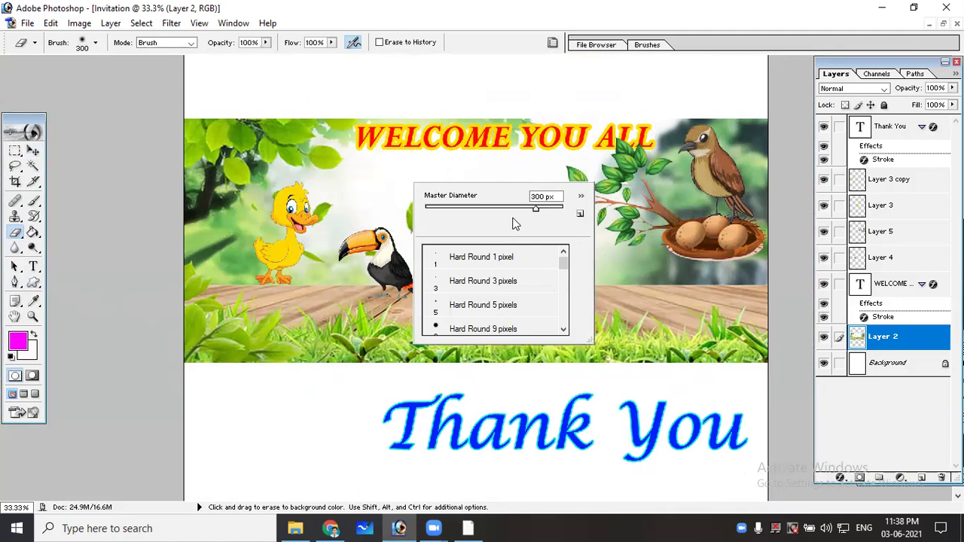
pyautogui.moveTo(542, 208); pyautogui.dragTo(493, 215)
pyautogui.click(395, 165)
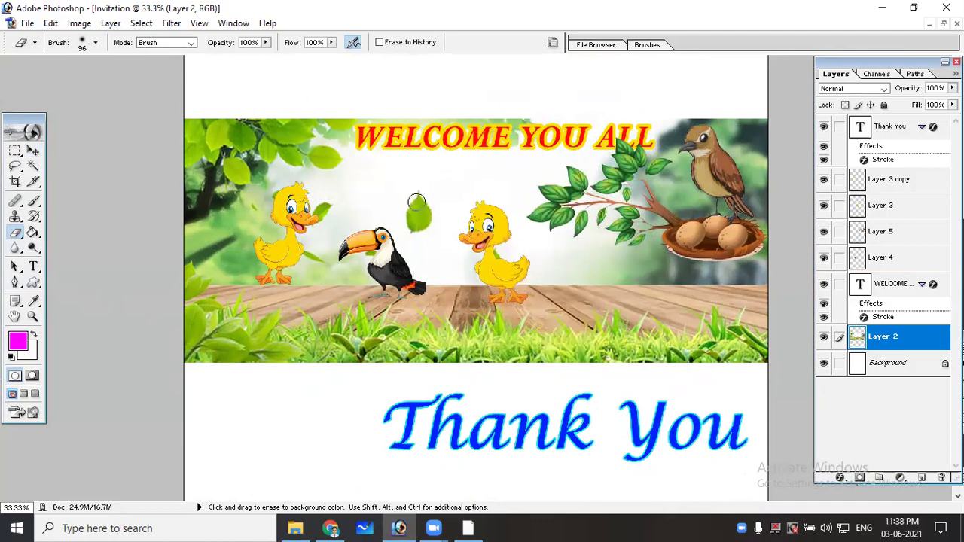
pyautogui.moveTo(416, 202)
pyautogui.mouseDown()
pyautogui.moveTo(413, 224)
pyautogui.moveTo(424, 200)
pyautogui.mouseUp()
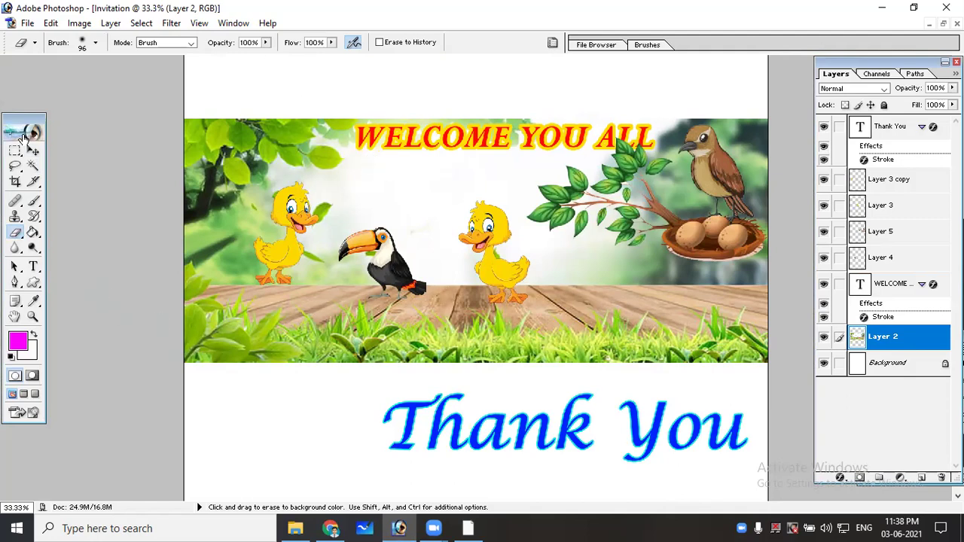
pyautogui.click(32, 152)
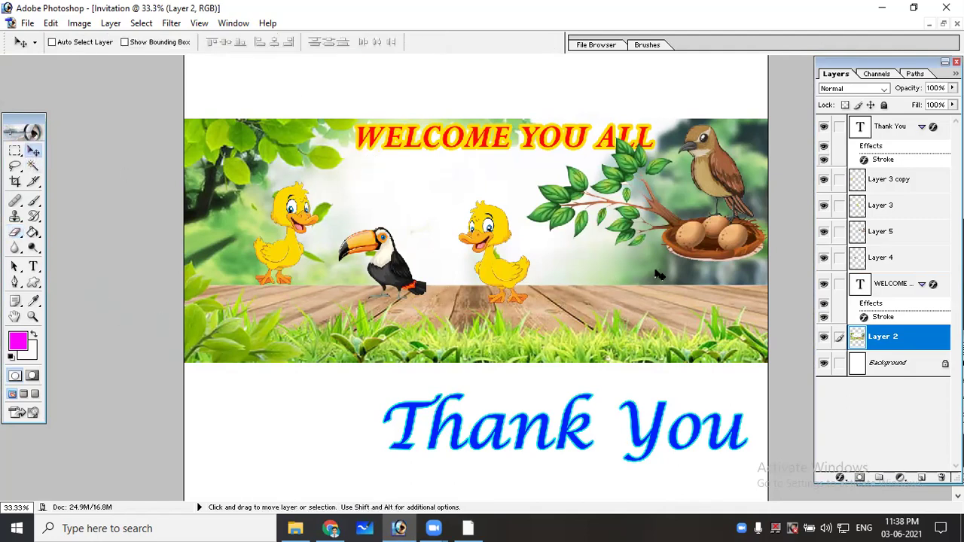
# Nudge the bird-and-nest Layer 5 slightly down and inspect the banner's right side
pyautogui.rightClick(691, 231)
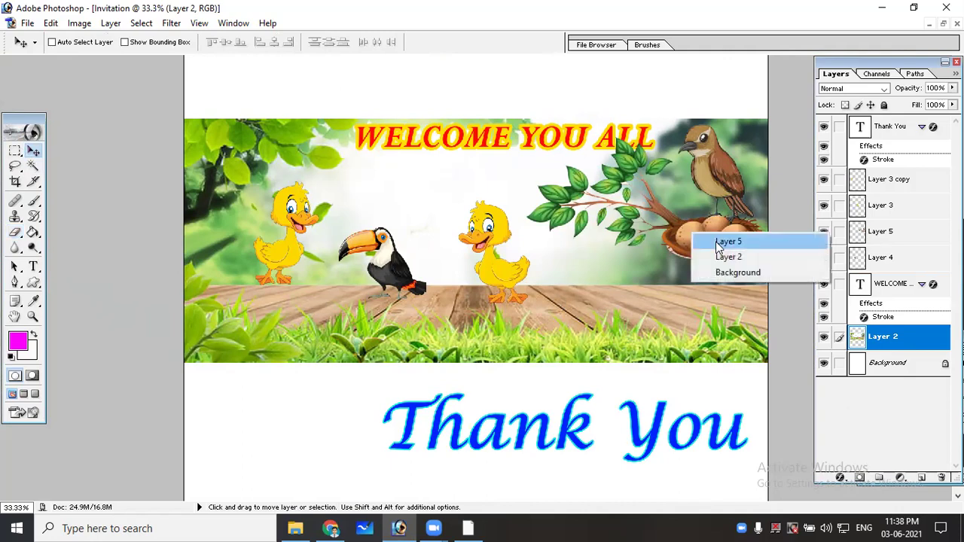
pyautogui.click(716, 243)
pyautogui.moveTo(714, 242)
pyautogui.mouseDown()
pyautogui.moveTo(701, 260)
pyautogui.moveTo(712, 253)
pyautogui.mouseUp()
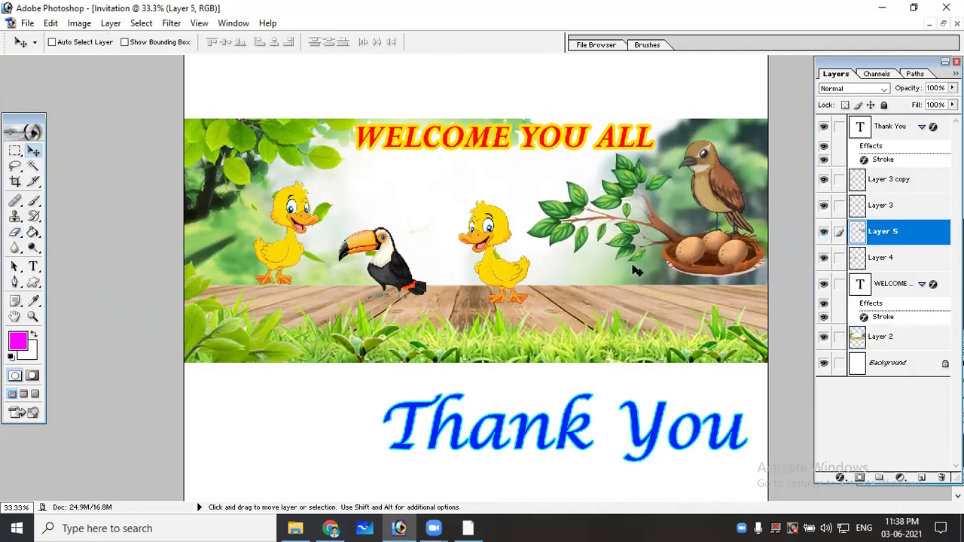
pyautogui.hotkey('ctrl', '+')
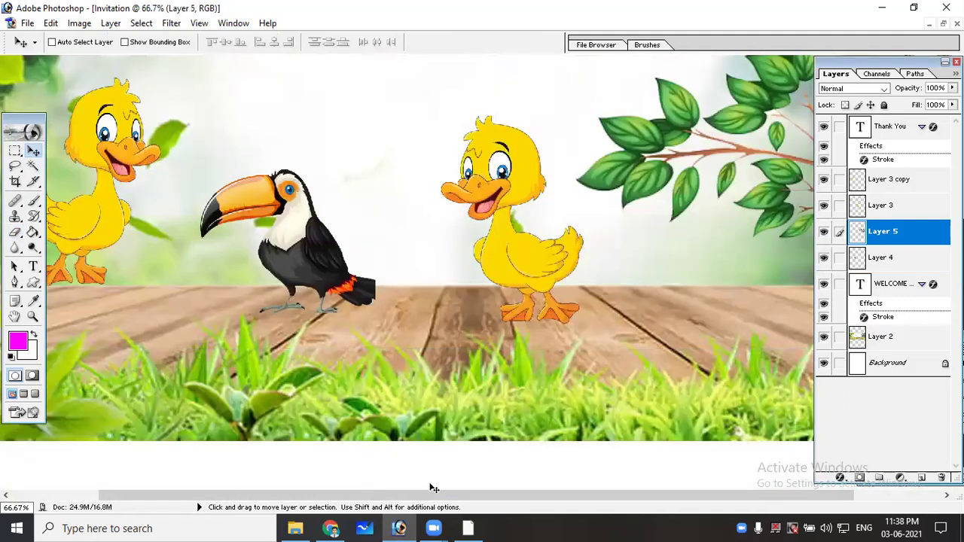
pyautogui.hscroll(3, 120, 502)
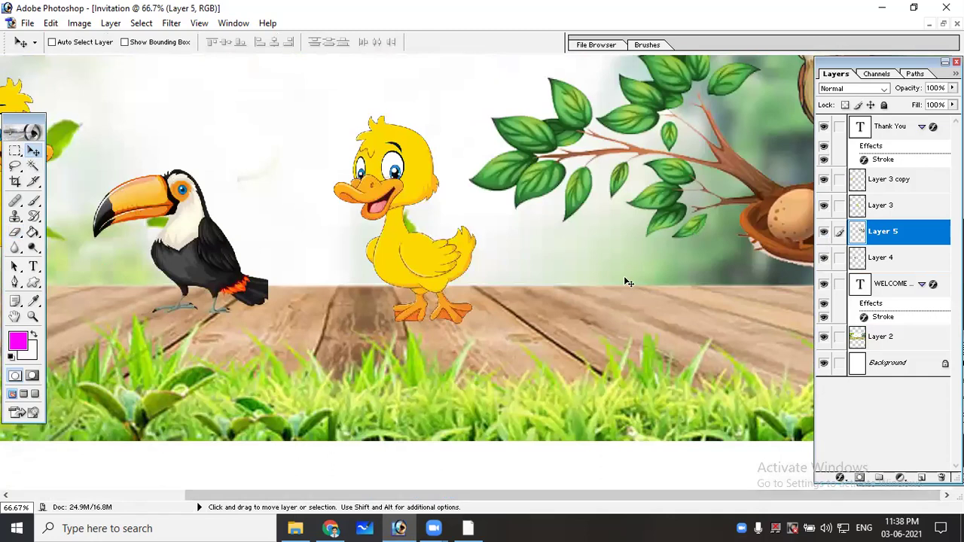
pyautogui.scroll(3, 625, 280)
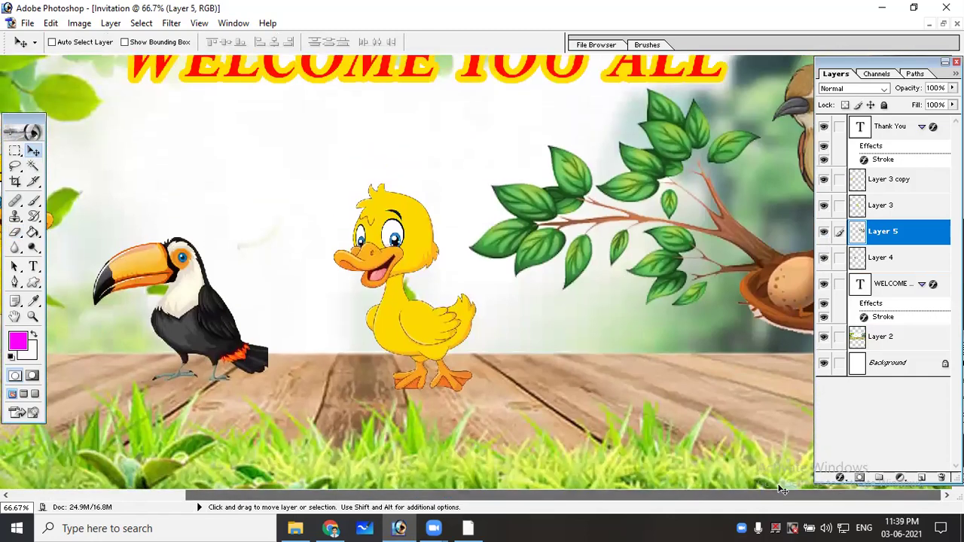
pyautogui.hotkey('ctrl', '-')
pyautogui.hotkey('ctrl', '-')
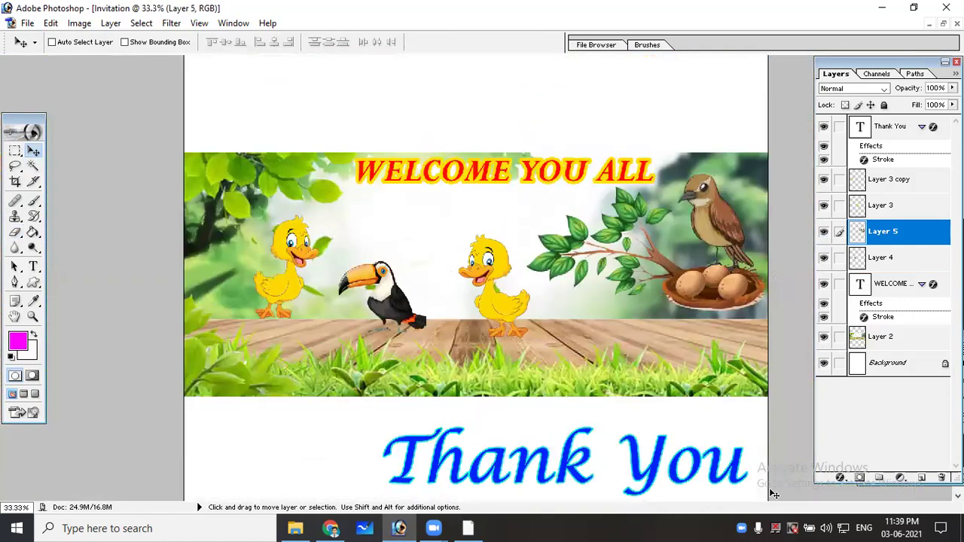
pyautogui.hotkey('ctrl', '+')
pyautogui.hotkey('ctrl', '+')
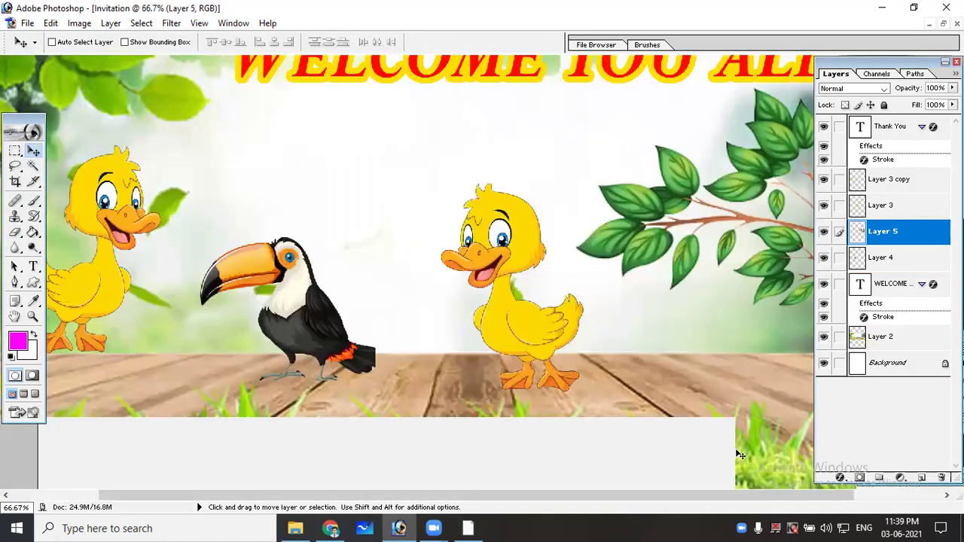
pyautogui.hscroll(3, 659, 493)
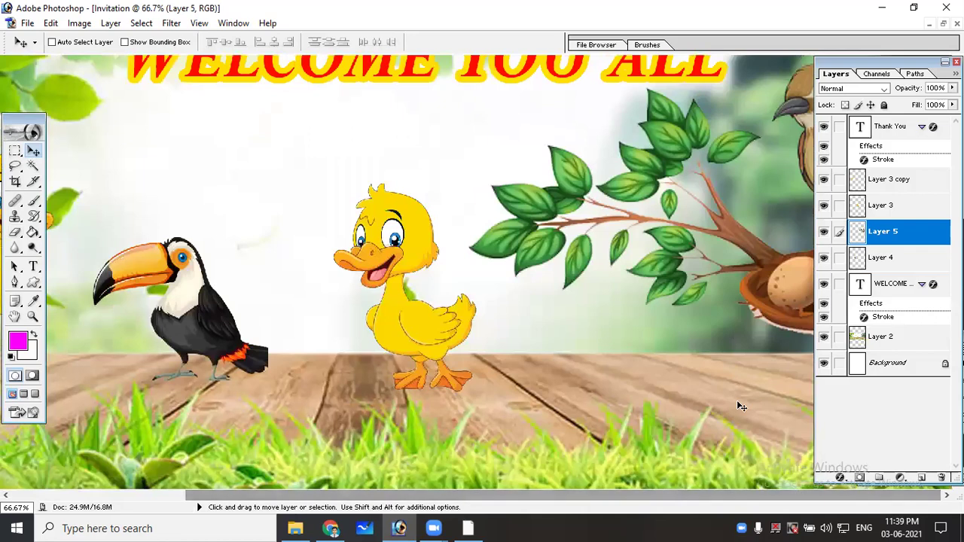
pyautogui.scroll(-2, 705, 451)
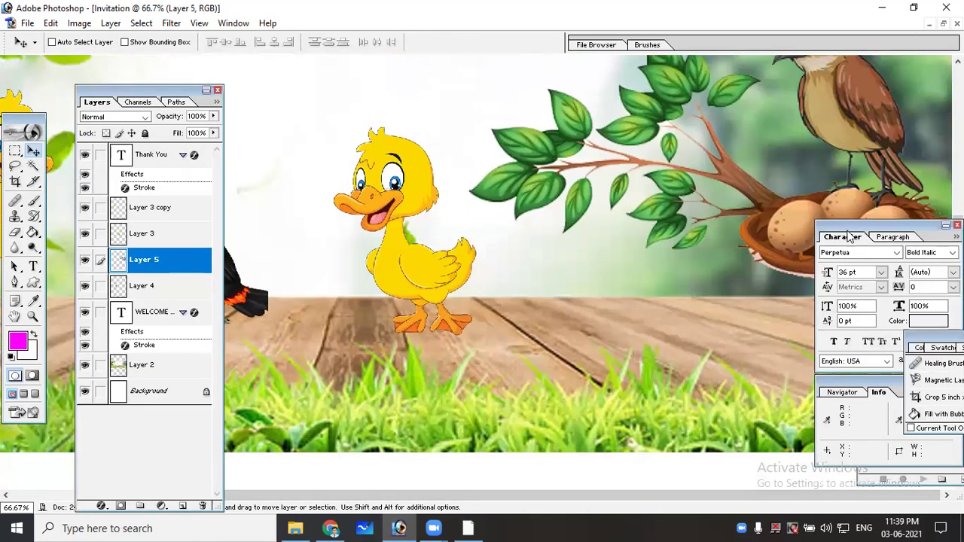
# Move the Character panel aside, zoom to 100%, and shift Layer 5 slightly left and down
pyautogui.moveTo(847, 232); pyautogui.dragTo(764, 311)
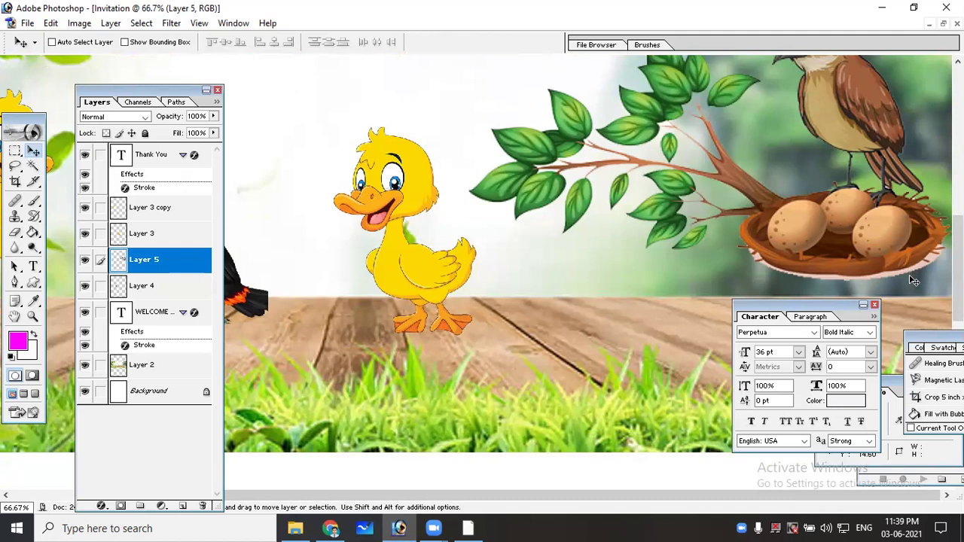
pyautogui.hotkey('ctrl', '+')
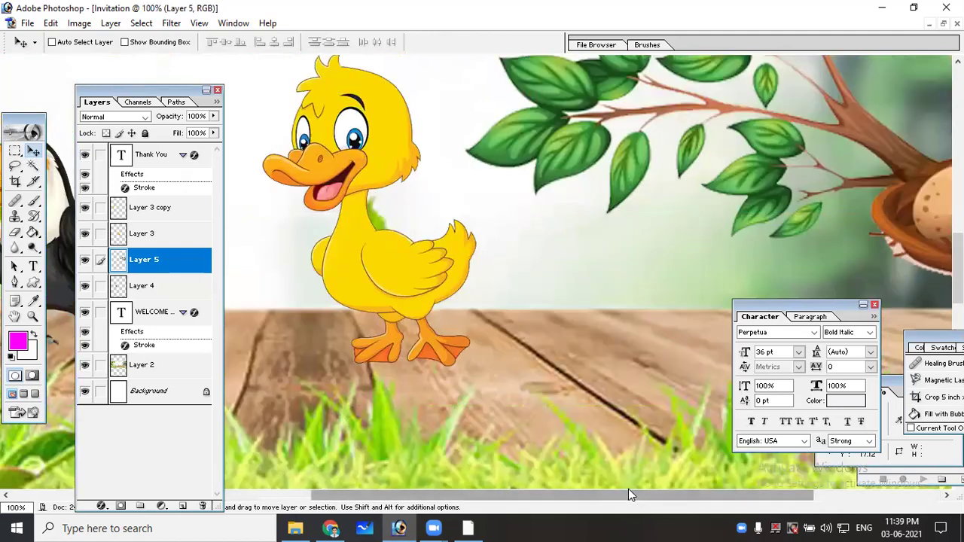
pyautogui.moveTo(628, 495); pyautogui.dragTo(830, 496)
pyautogui.rightClick(718, 217)
pyautogui.click(750, 223)
pyautogui.moveTo(734, 218); pyautogui.dragTo(717, 228)
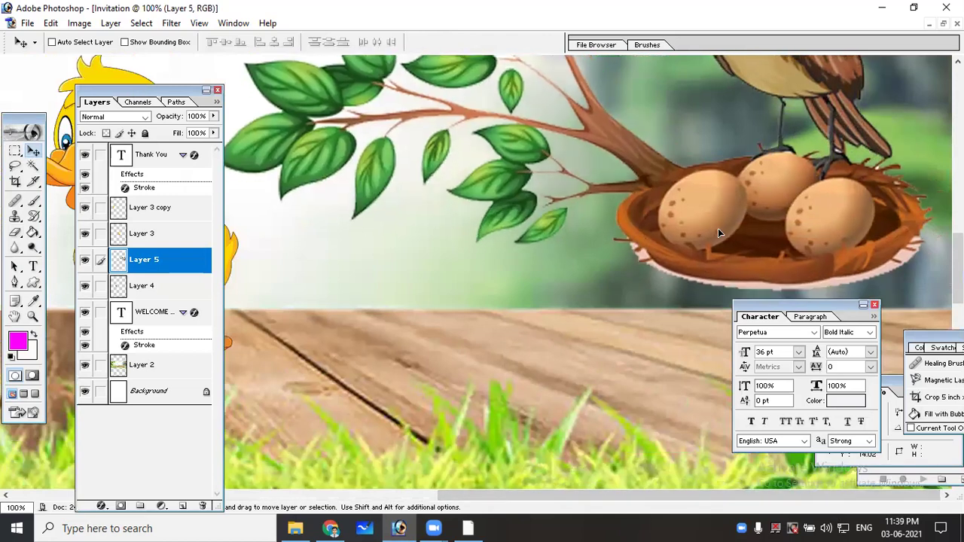
# Erase the white halo along the nest's bottom and right edges with a 33 px eraser
pyautogui.click(12, 234)
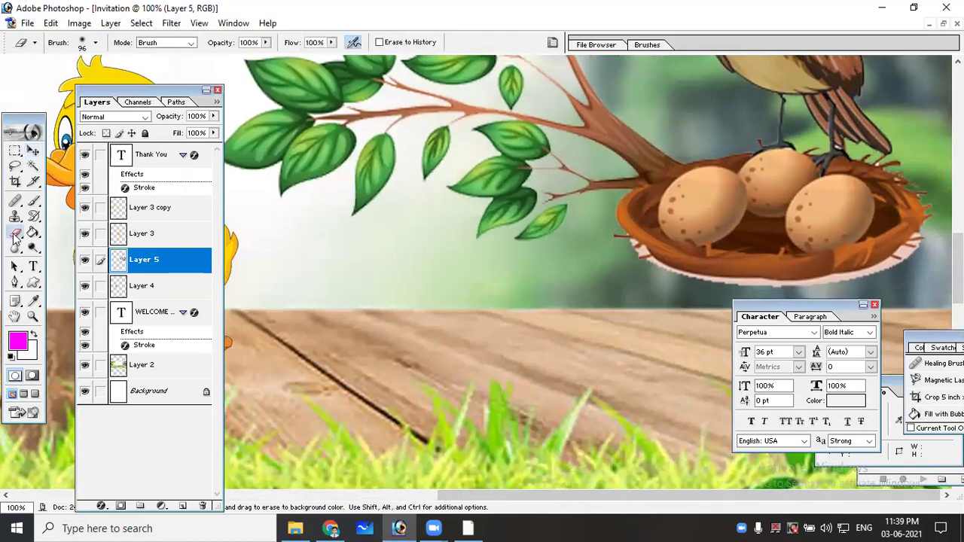
pyautogui.rightClick(628, 271)
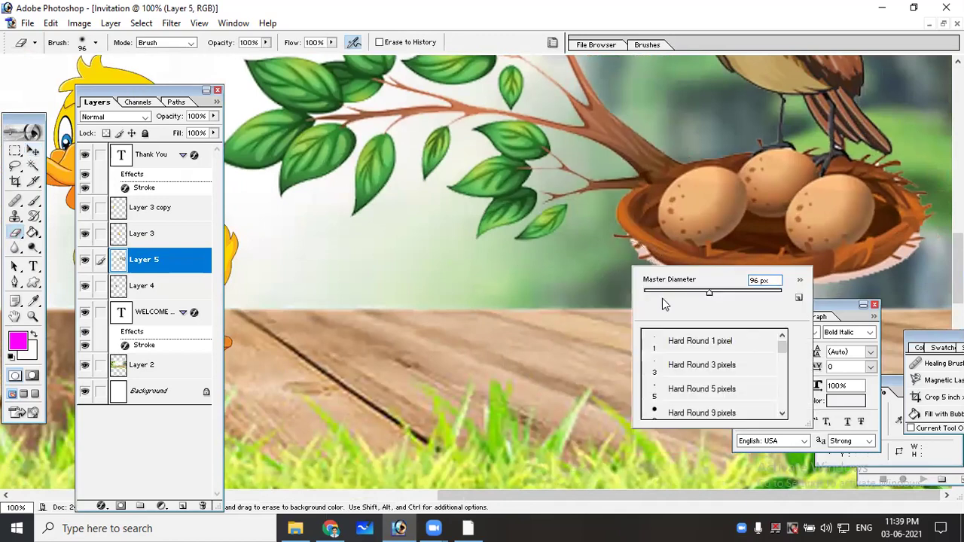
pyautogui.click(665, 295)
pyautogui.click(638, 254)
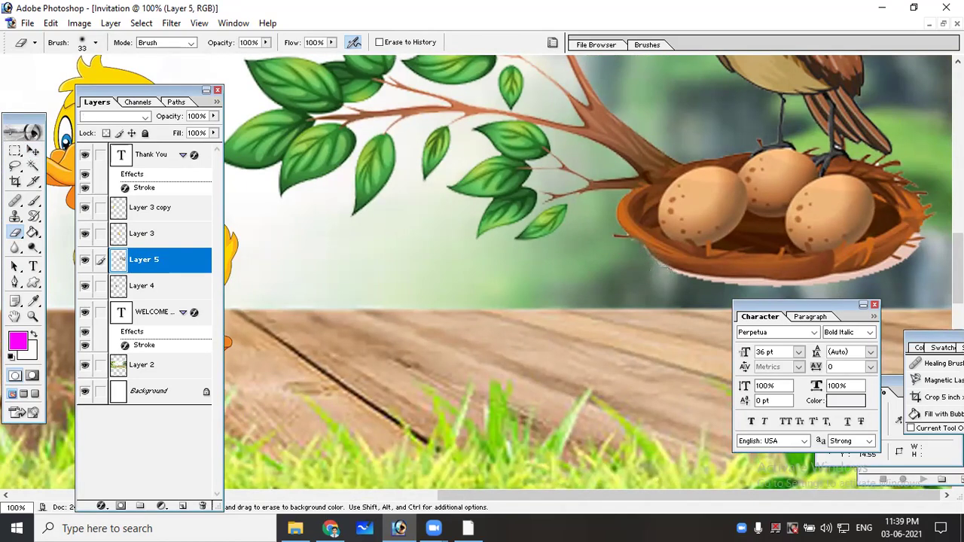
pyautogui.moveTo(675, 278)
pyautogui.mouseDown()
pyautogui.moveTo(765, 287)
pyautogui.moveTo(756, 289)
pyautogui.mouseUp()
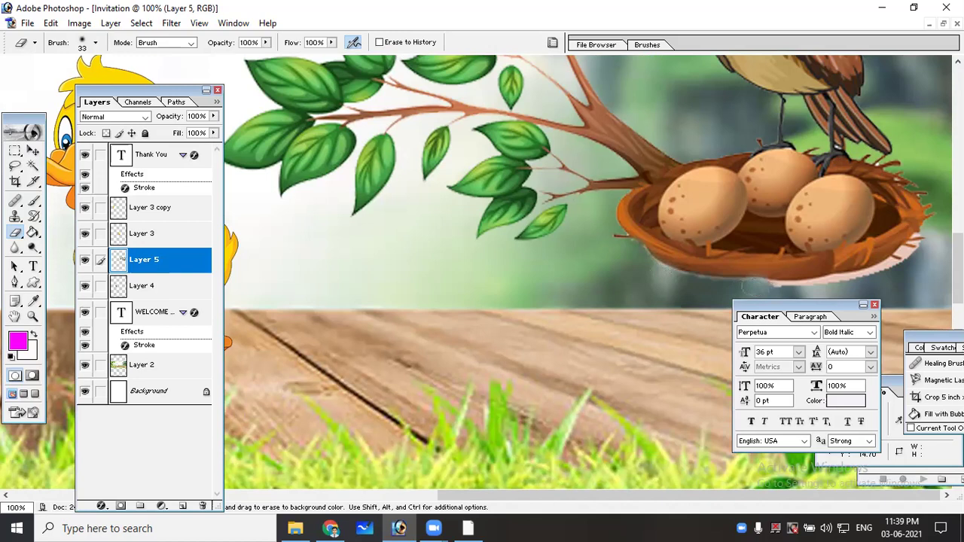
pyautogui.moveTo(776, 287); pyautogui.dragTo(785, 293)
pyautogui.moveTo(781, 290)
pyautogui.mouseDown()
pyautogui.moveTo(868, 286)
pyautogui.moveTo(838, 281)
pyautogui.mouseUp()
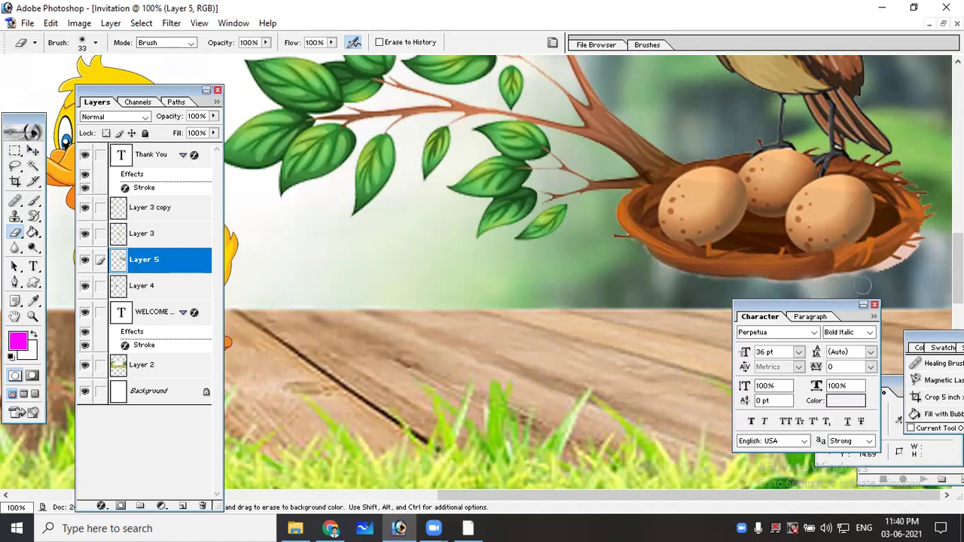
pyautogui.moveTo(892, 261)
pyautogui.mouseDown()
pyautogui.moveTo(891, 273)
pyautogui.moveTo(863, 279)
pyautogui.mouseUp()
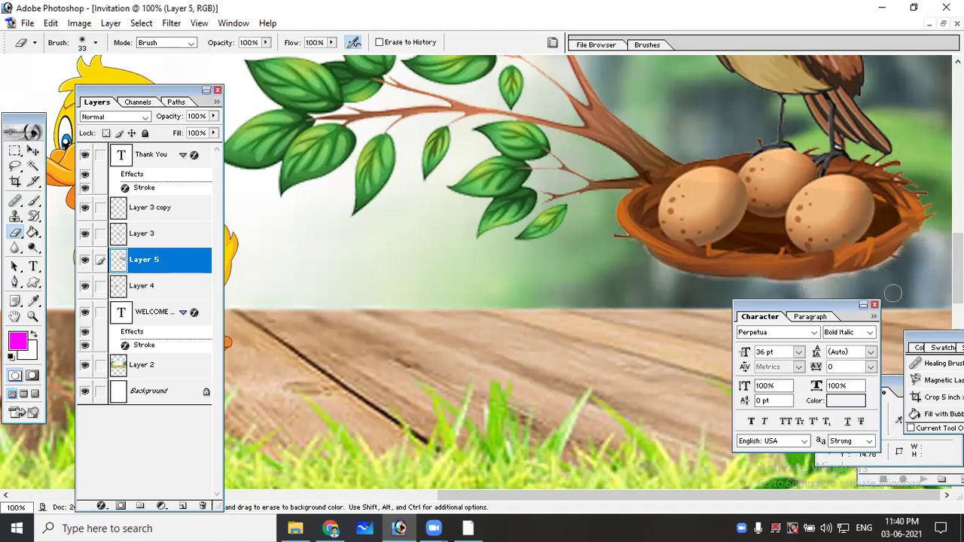
# Zoom out, move the Layers panel off the artwork, and briefly check the workshop folder
pyautogui.hotkey('ctrl', '-')
pyautogui.hotkey('ctrl', '-')
pyautogui.hotkey('ctrl', '-')
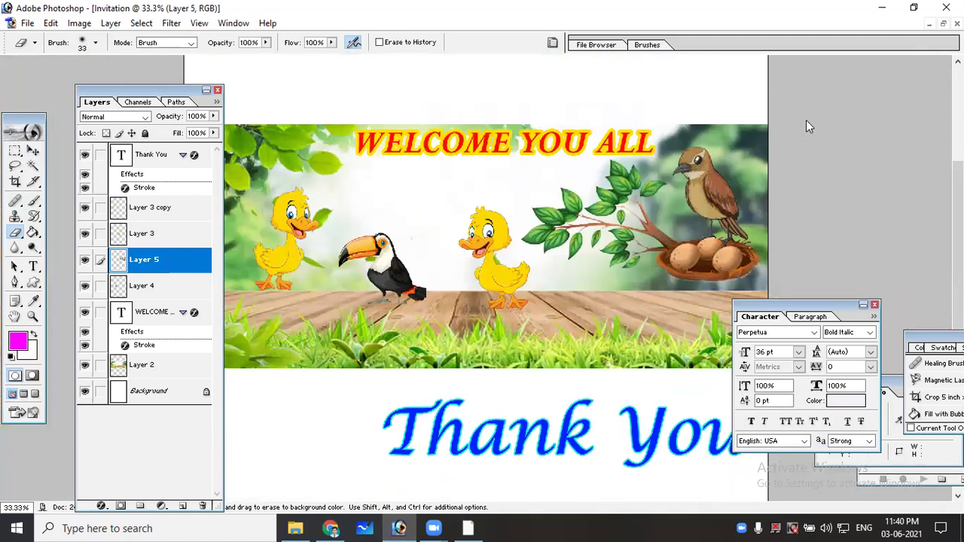
pyautogui.moveTo(116, 102); pyautogui.dragTo(874, 105)
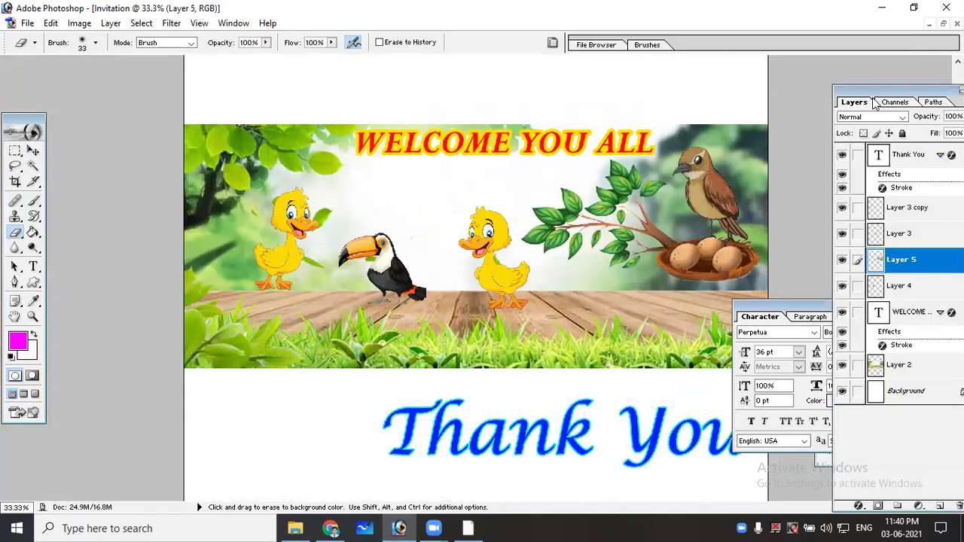
pyautogui.click(335, 528)
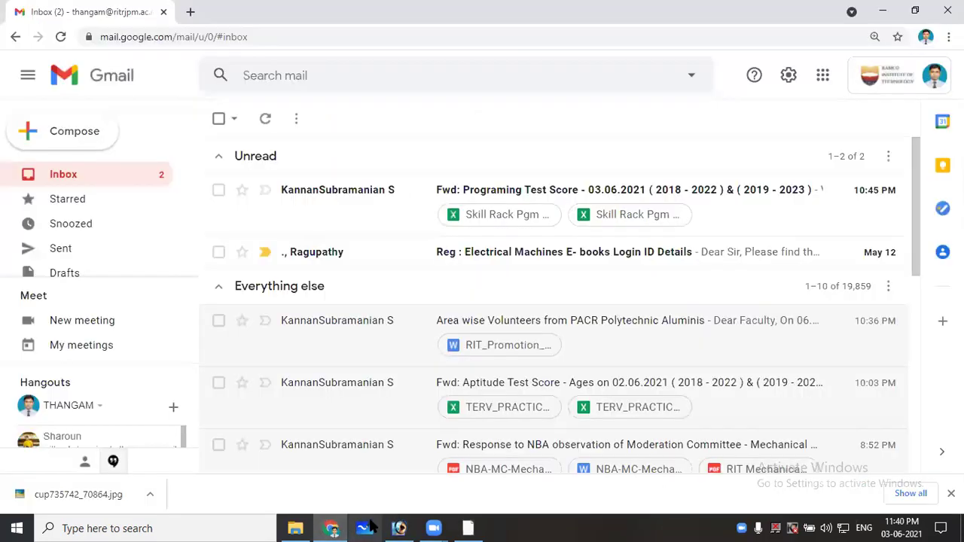
pyautogui.click(296, 528)
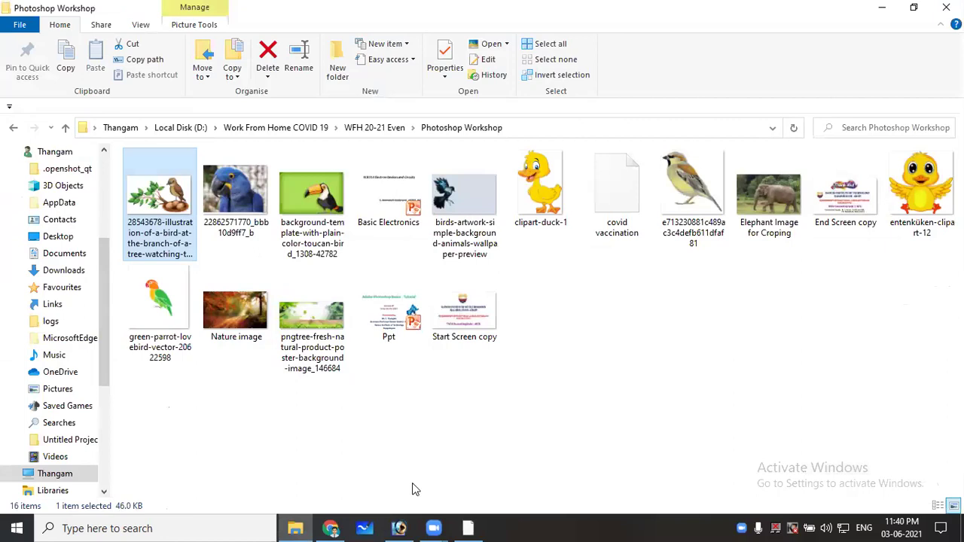
pyautogui.click(399, 528)
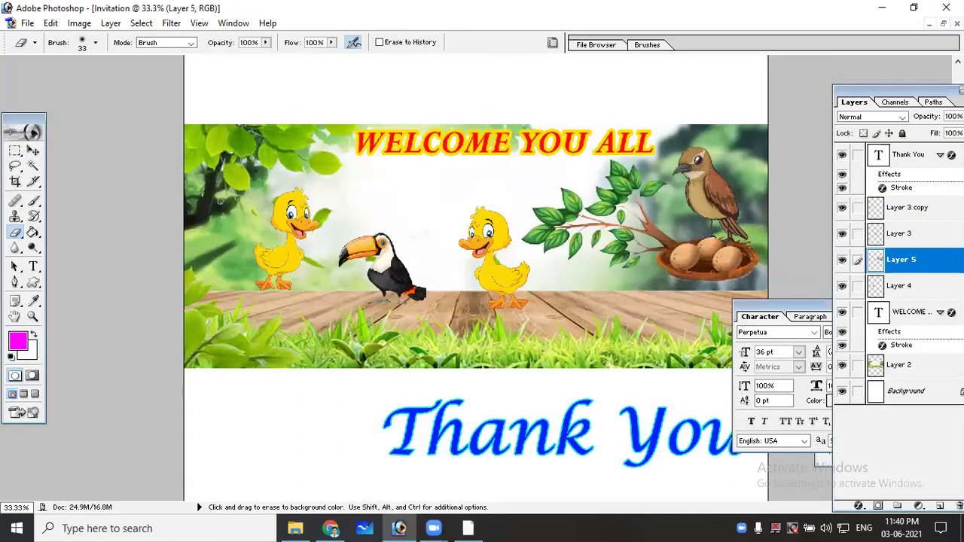
# Save the document as Invitation.psd in Photoshop format on the Desktop
pyautogui.click(28, 23)
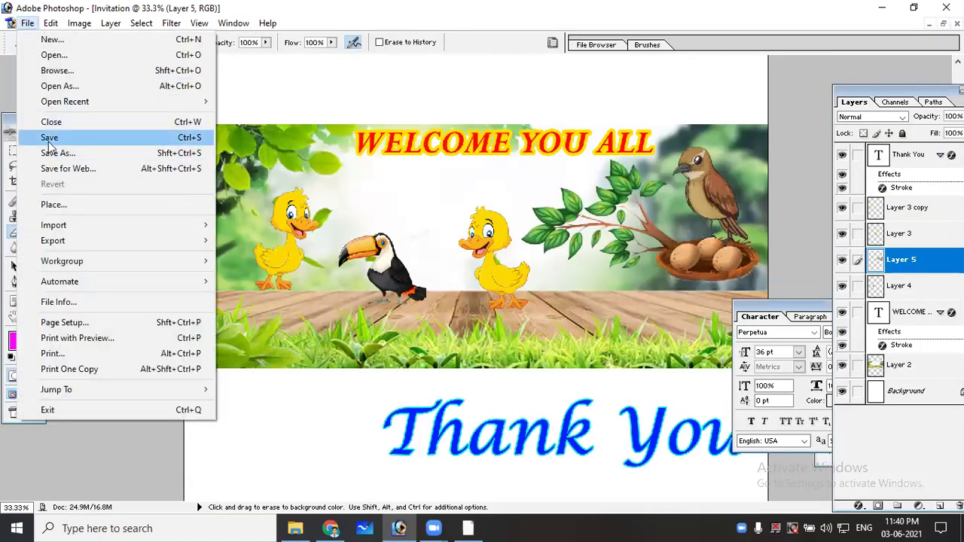
pyautogui.click(48, 140)
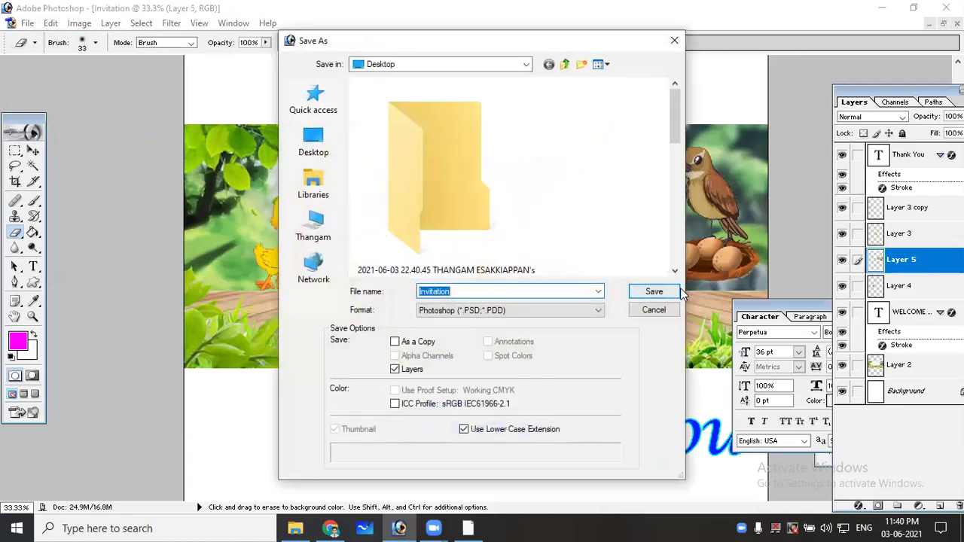
pyautogui.click(648, 310)
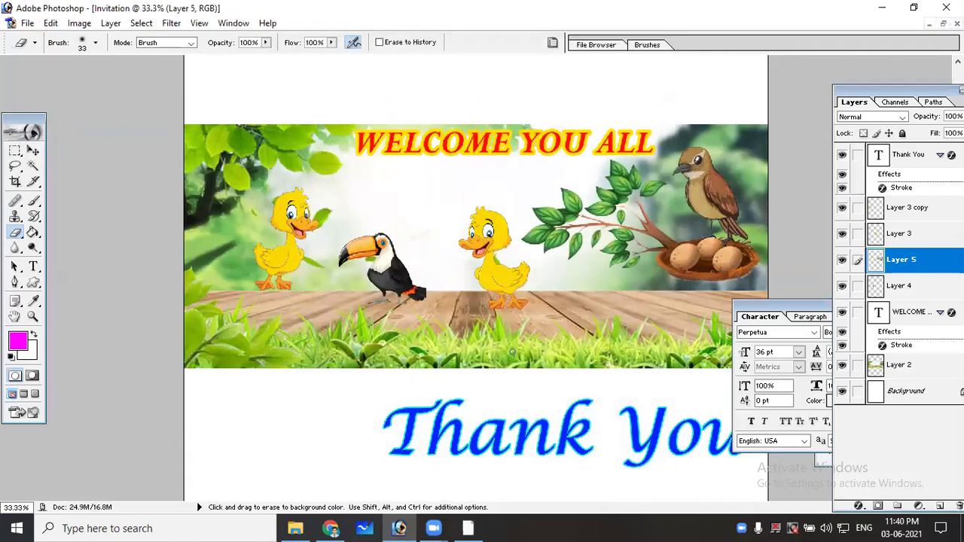
pyautogui.click(27, 23)
pyautogui.click(36, 134)
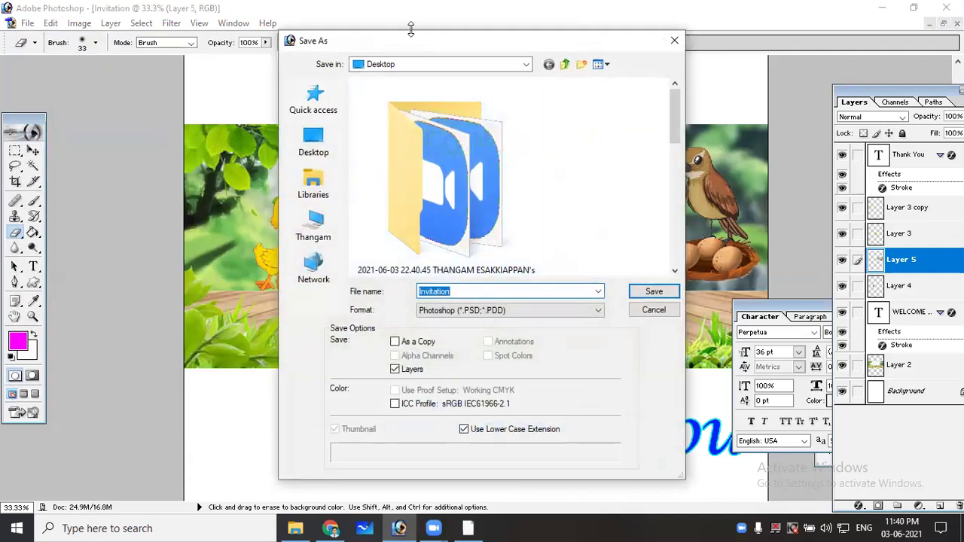
pyautogui.click(313, 142)
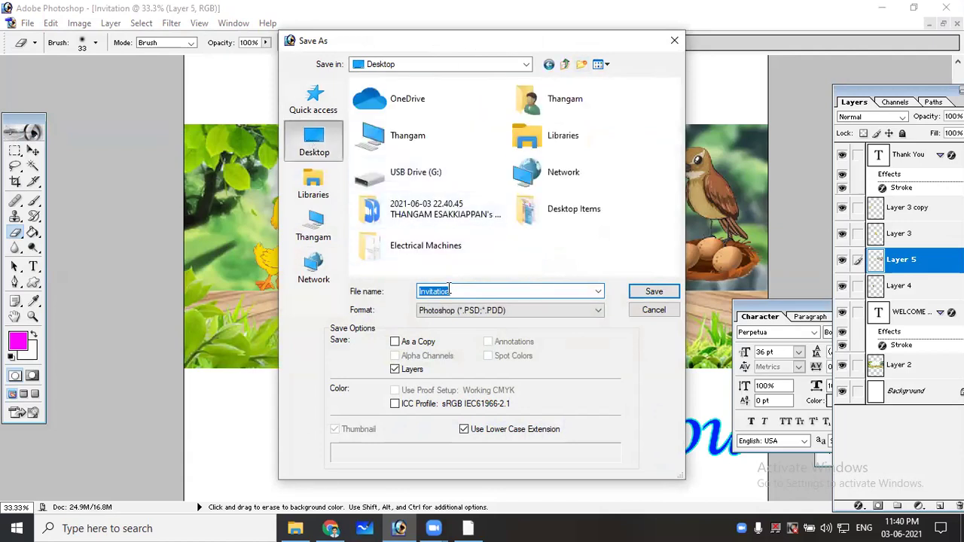
pyautogui.click(646, 291)
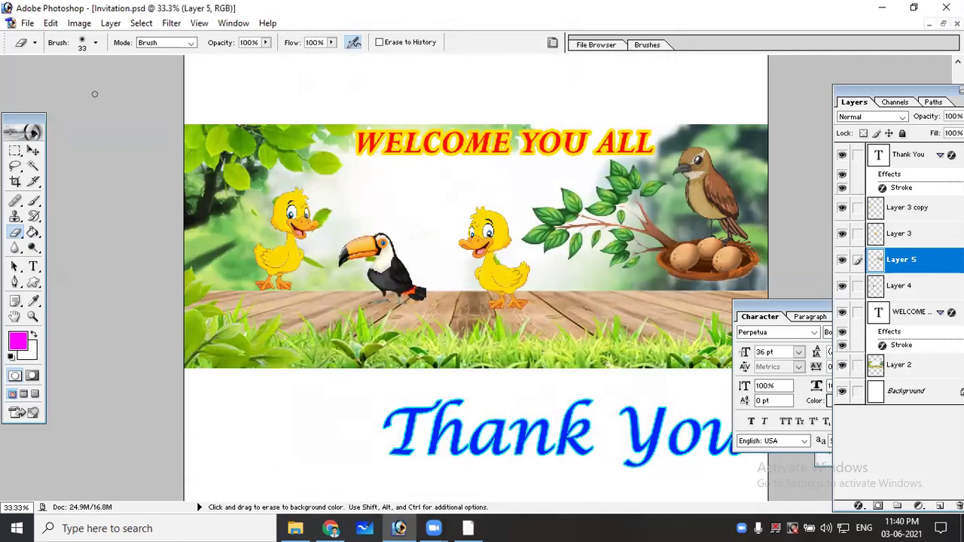
# Nudge the nest slightly left and move the Thank You text up onto the grass
pyautogui.click(33, 151)
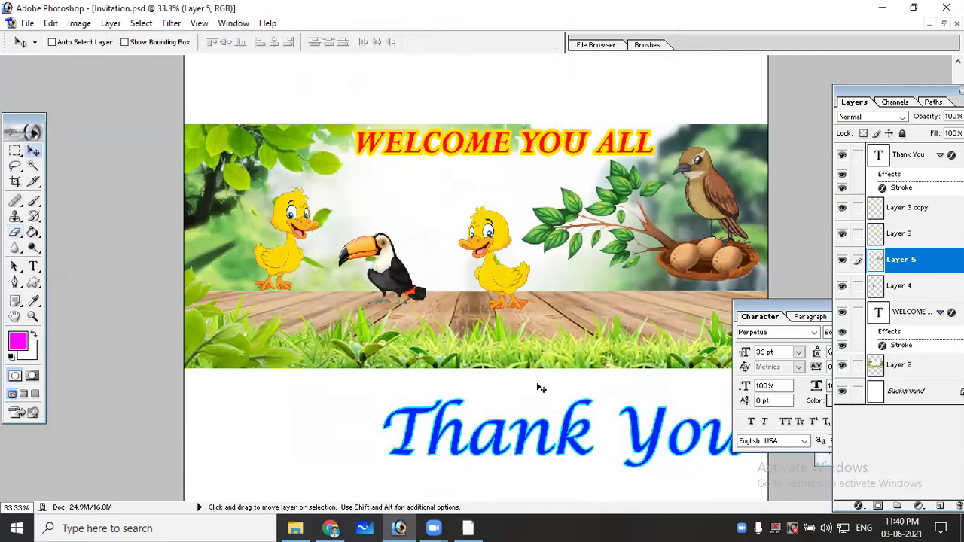
pyautogui.moveTo(524, 423); pyautogui.dragTo(517, 422)
pyautogui.rightClick(517, 436)
pyautogui.rightClick(534, 435)
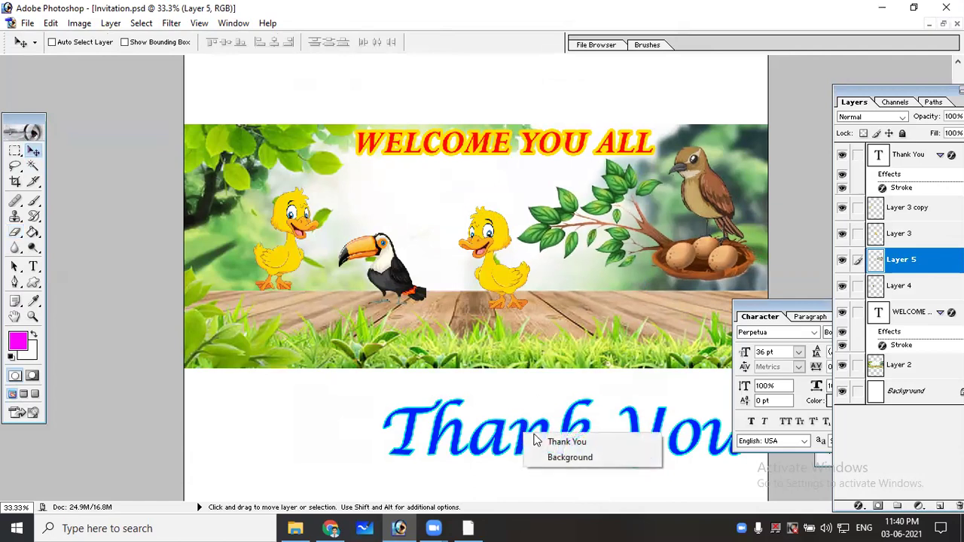
pyautogui.click(566, 442)
pyautogui.moveTo(527, 441); pyautogui.dragTo(475, 354)
# Shrink the Thank You text to about 60% and place it at the lower right
pyautogui.hotkey('ctrl', 't')
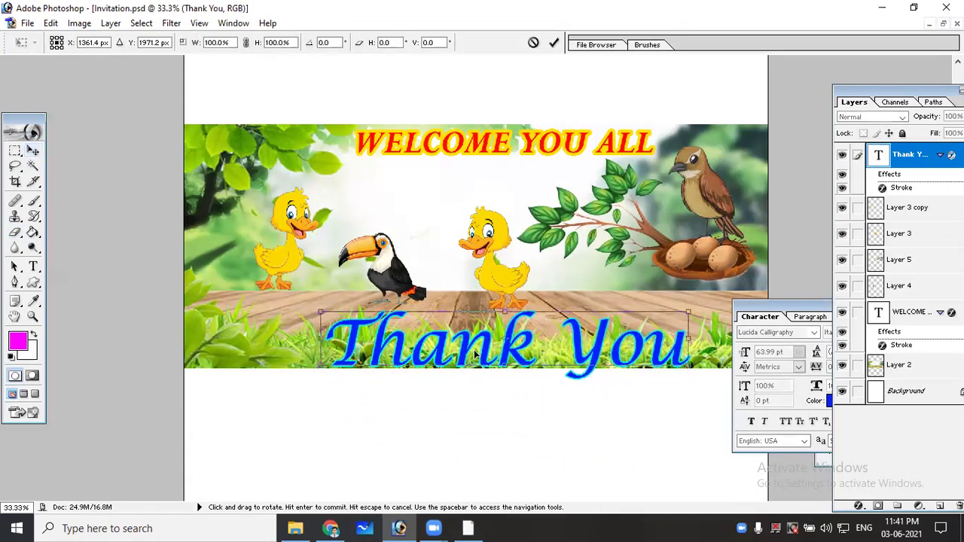
pyautogui.moveTo(320, 362); pyautogui.dragTo(468, 326)
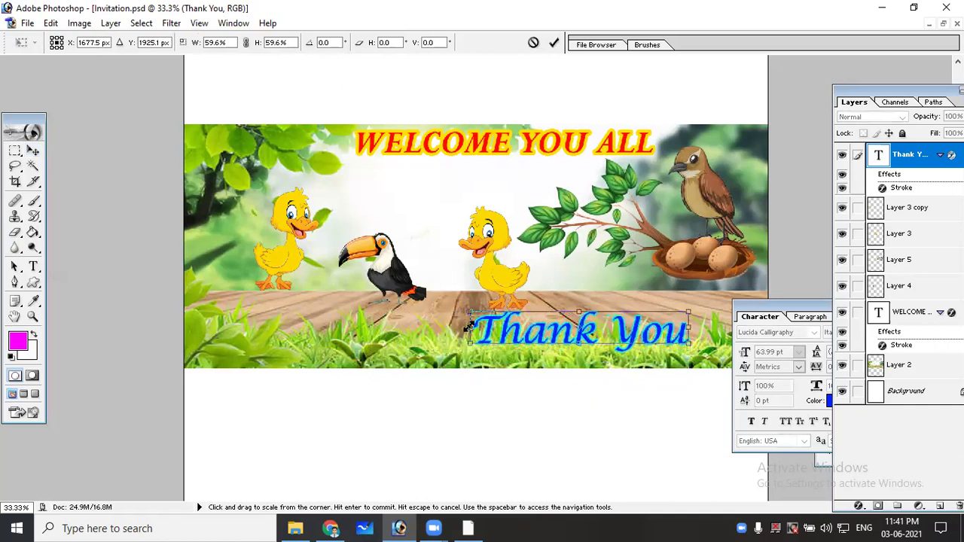
pyautogui.press('Return')
pyautogui.moveTo(588, 339)
pyautogui.mouseDown()
pyautogui.moveTo(645, 320)
pyautogui.moveTo(639, 334)
pyautogui.mouseUp()
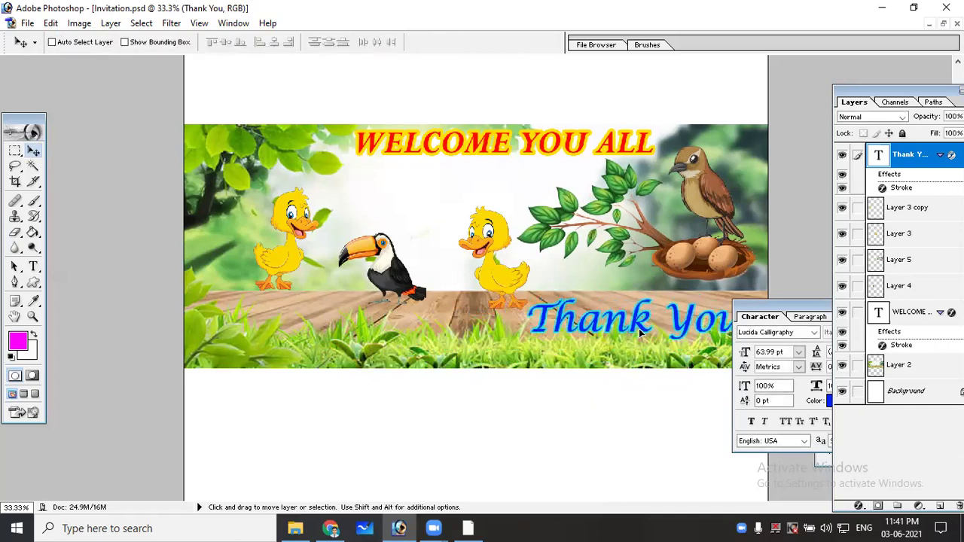
# Save a copy as Invitation copy.jpg in JPEG format at Maximum quality 12
pyautogui.click(26, 24)
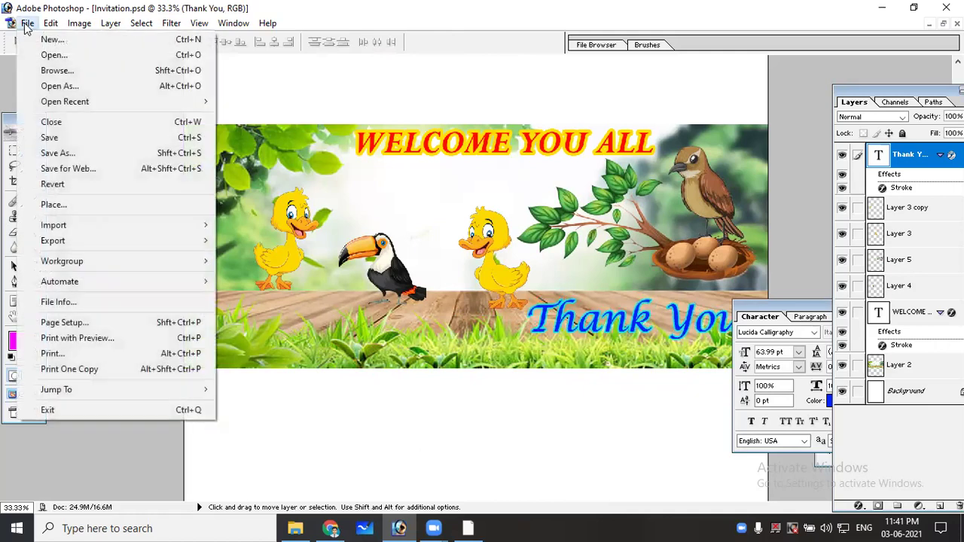
pyautogui.click(54, 158)
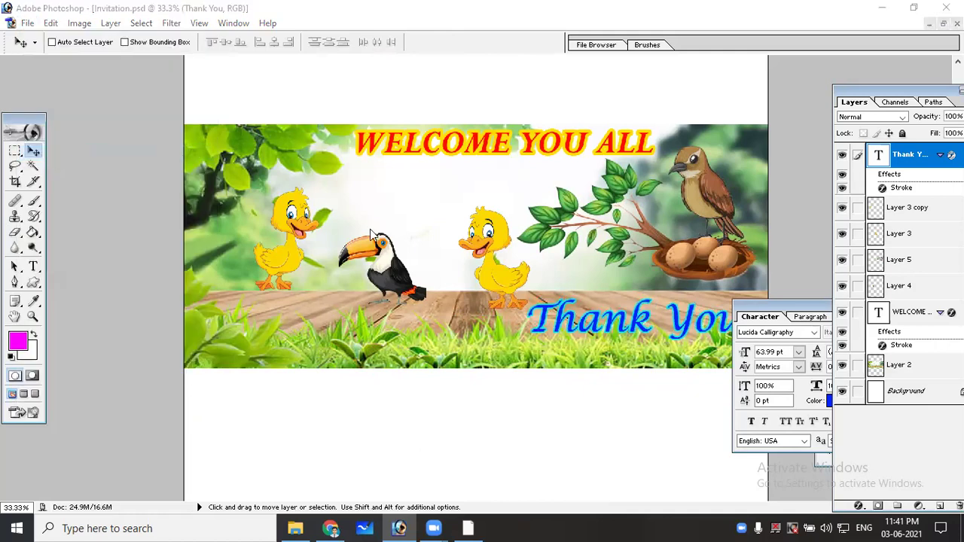
pyautogui.click(465, 315)
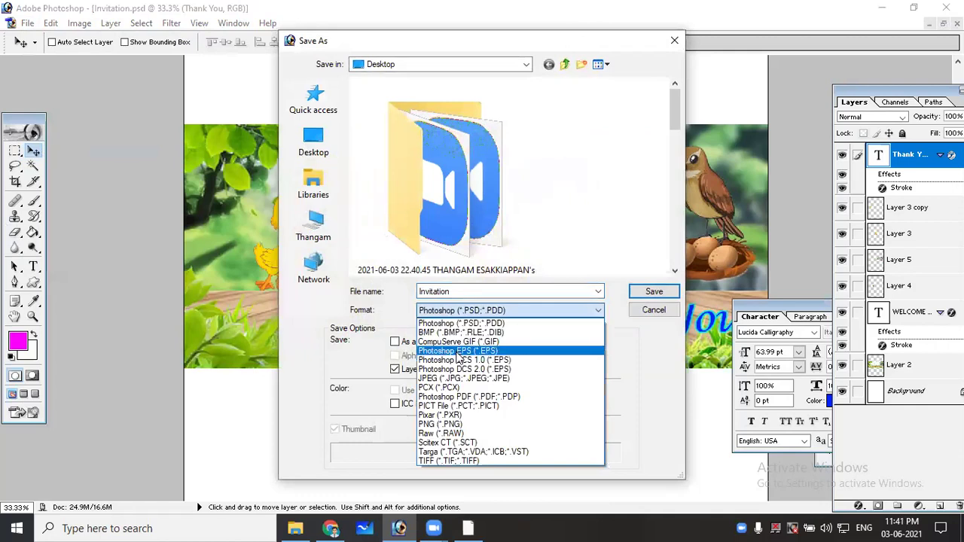
pyautogui.click(453, 379)
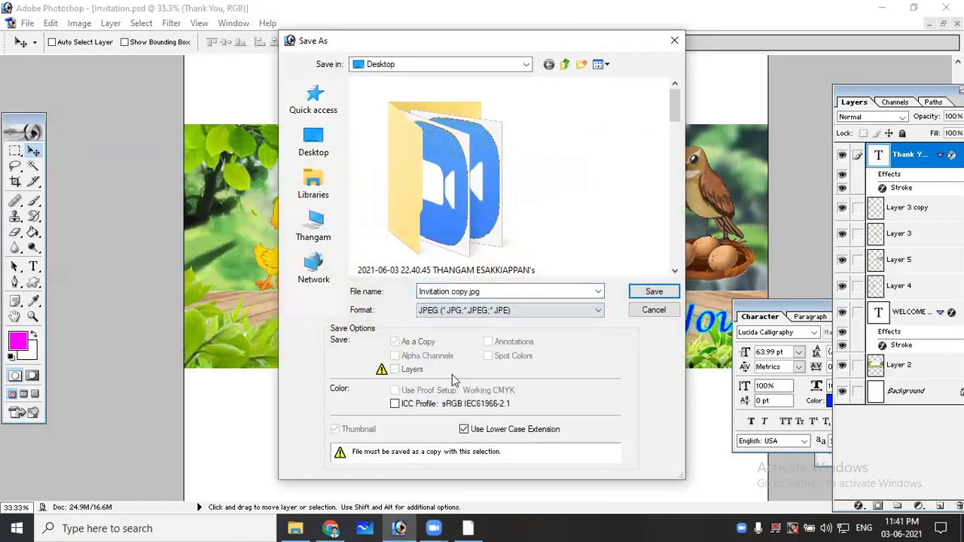
pyautogui.click(654, 292)
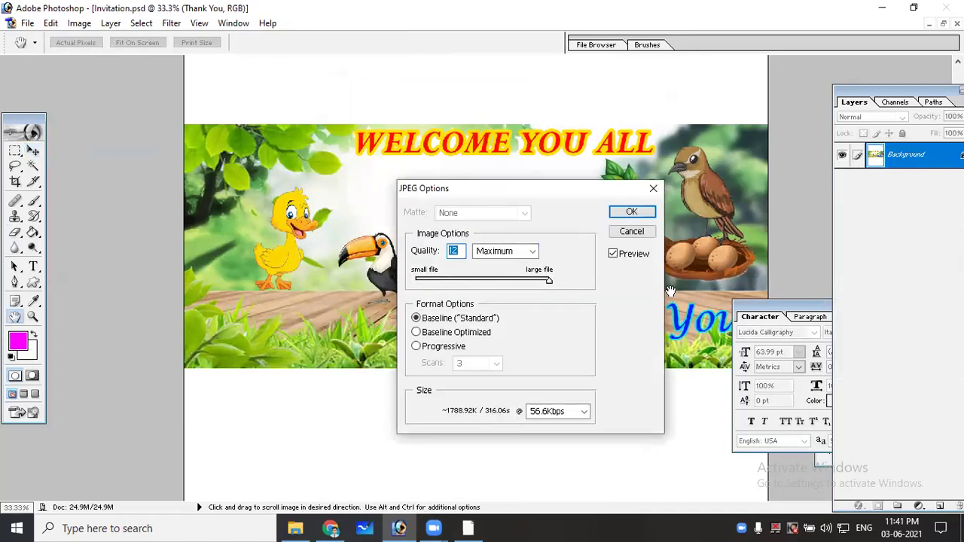
pyautogui.click(629, 211)
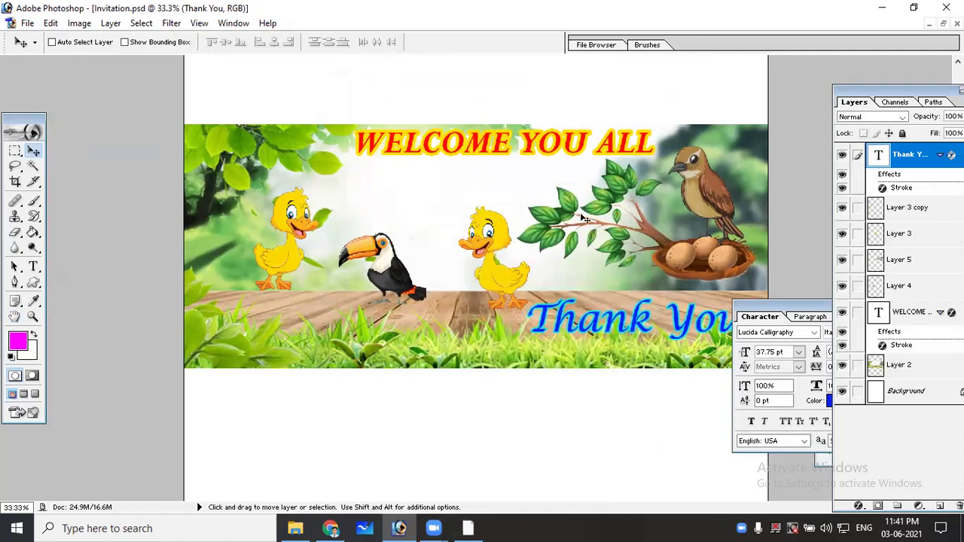
pyautogui.click(882, 7)
pyautogui.click(882, 8)
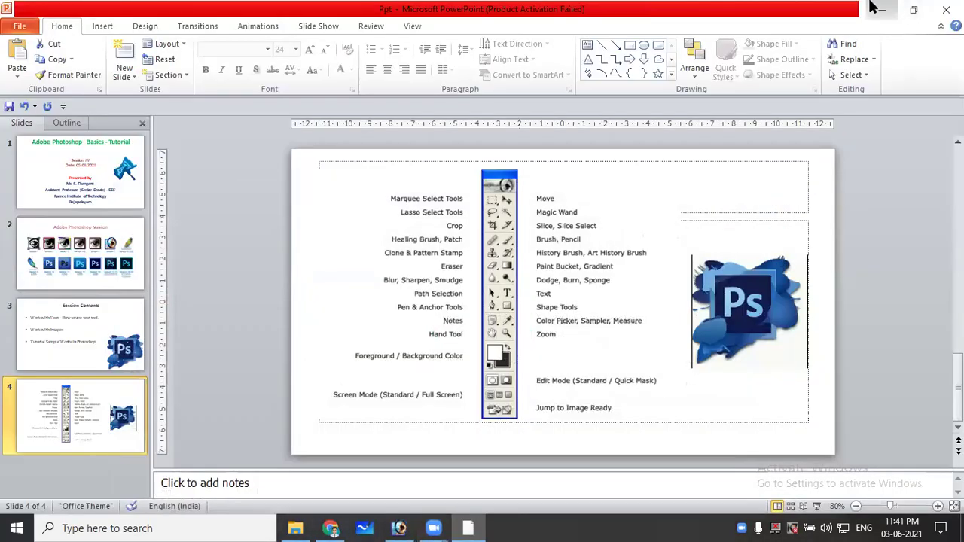
pyautogui.click(885, 8)
pyautogui.click(117, 153)
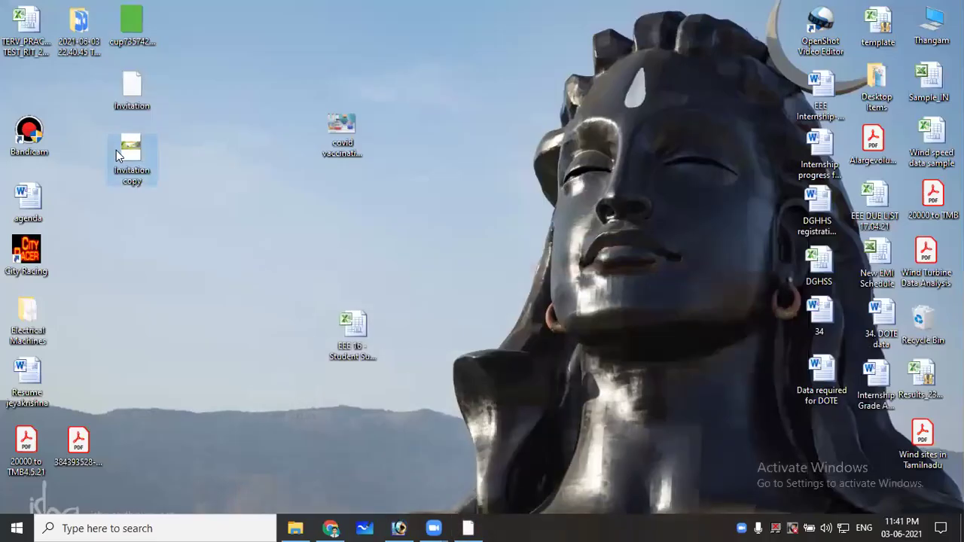
pyautogui.doubleClick(116, 149)
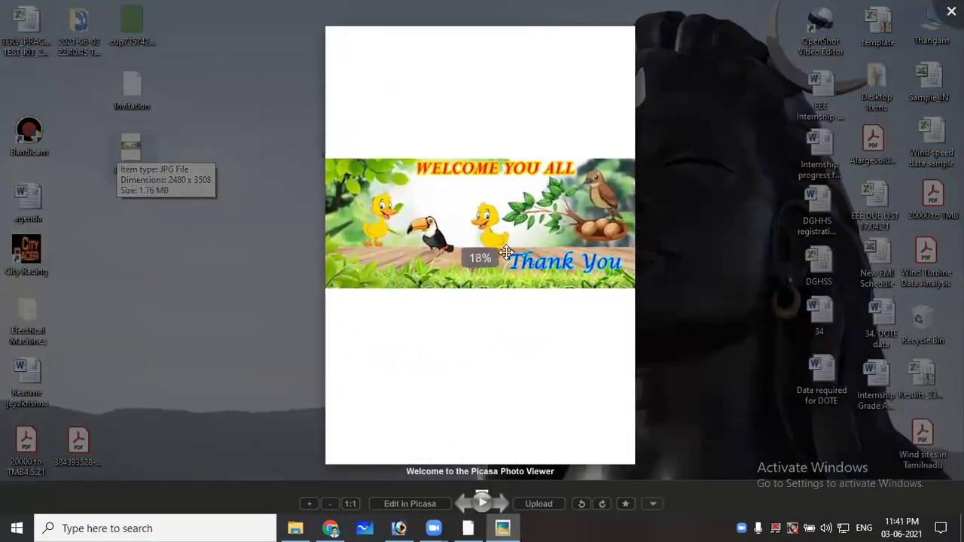
pyautogui.scroll(3, 506, 253)
pyautogui.scroll(-2, 506, 253)
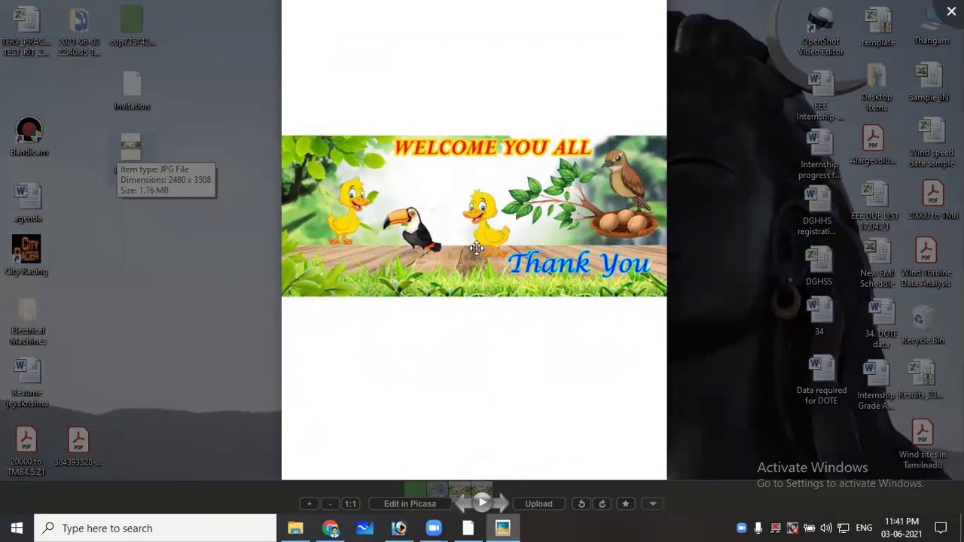
pyautogui.moveTo(550, 262)
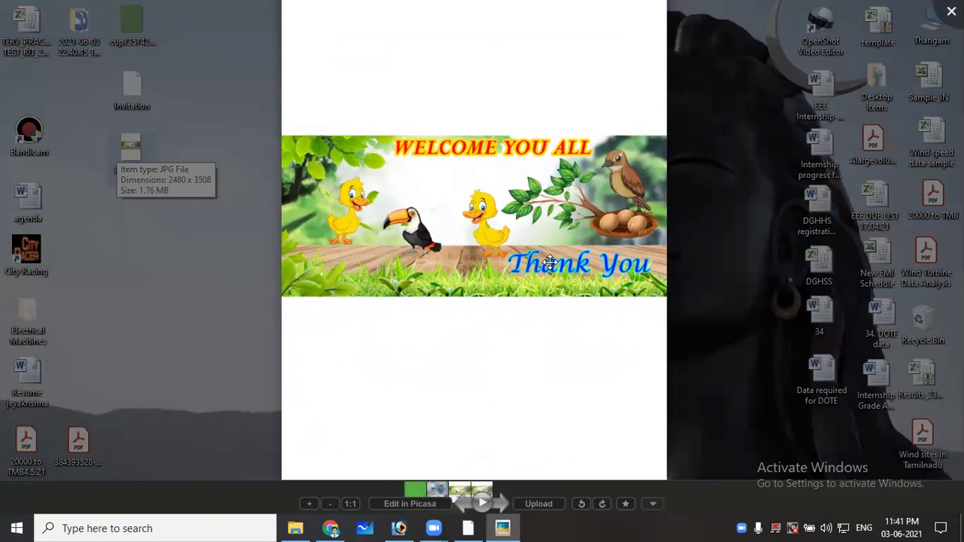
pyautogui.scroll(2, 595, 229)
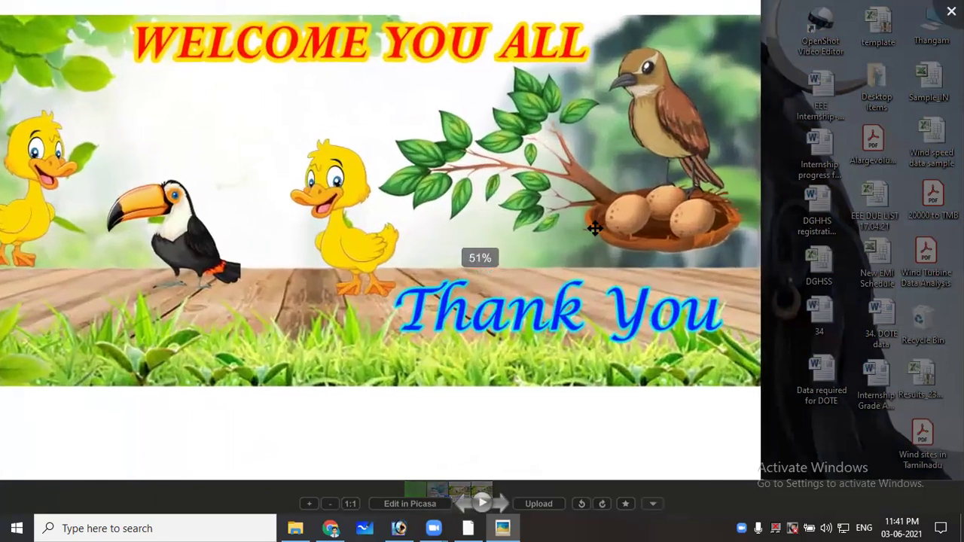
pyautogui.scroll(-2, 595, 229)
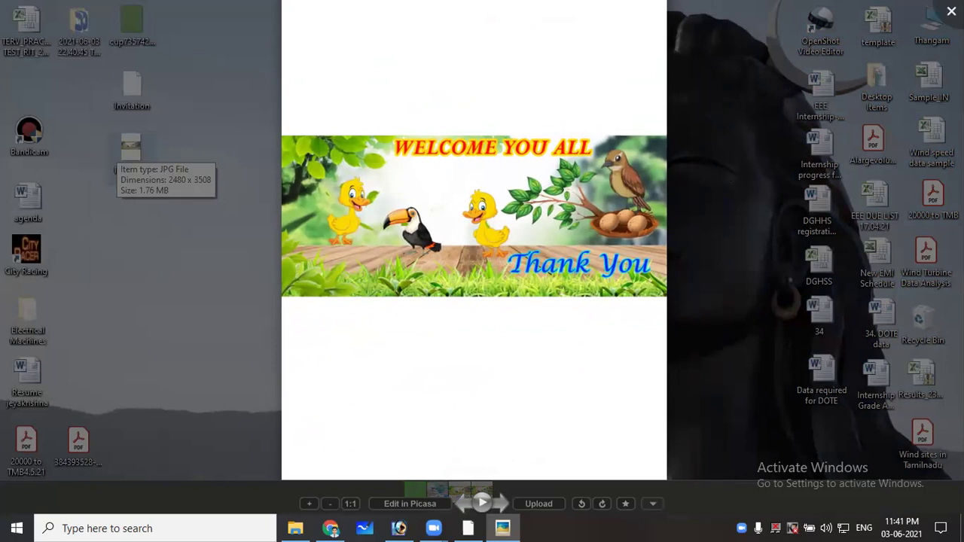
pyautogui.click(951, 11)
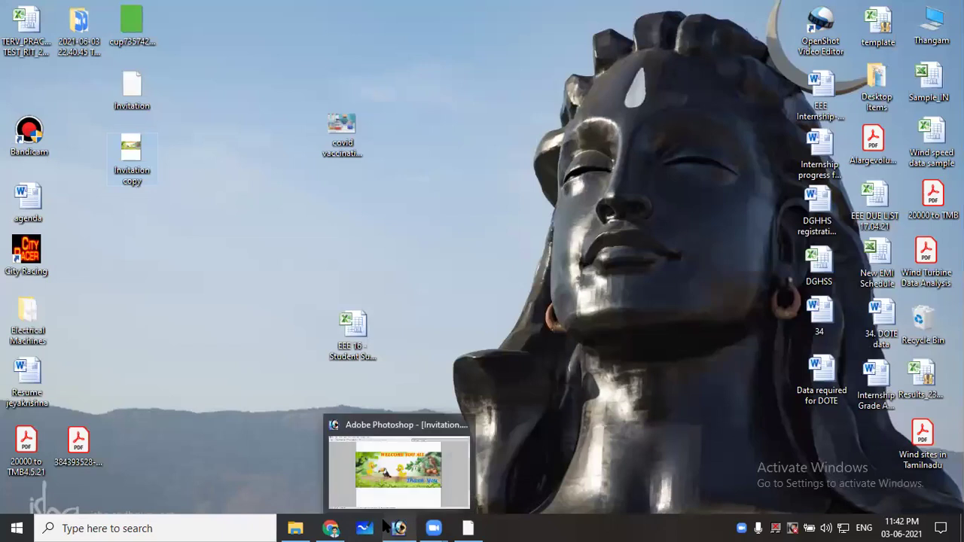
pyautogui.moveTo(434, 528)
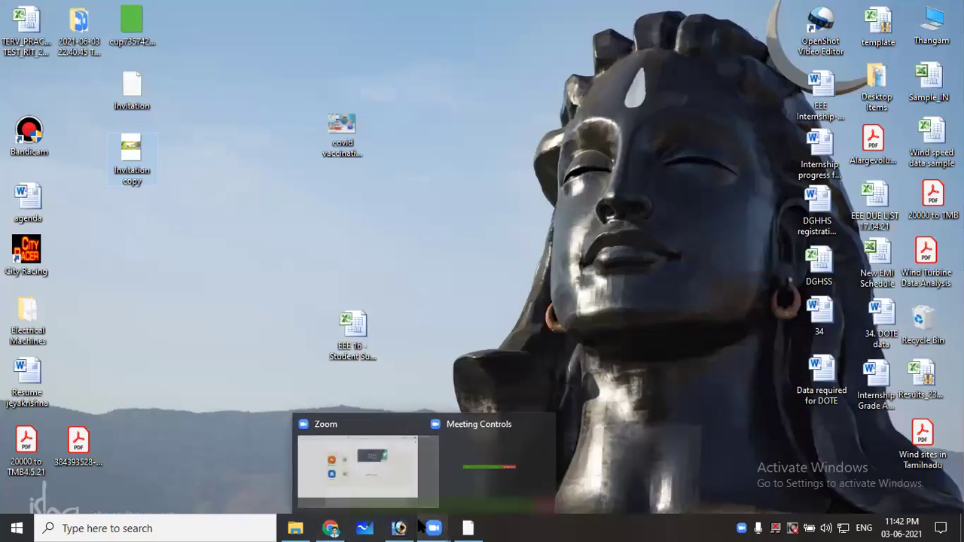
pyautogui.click(399, 528)
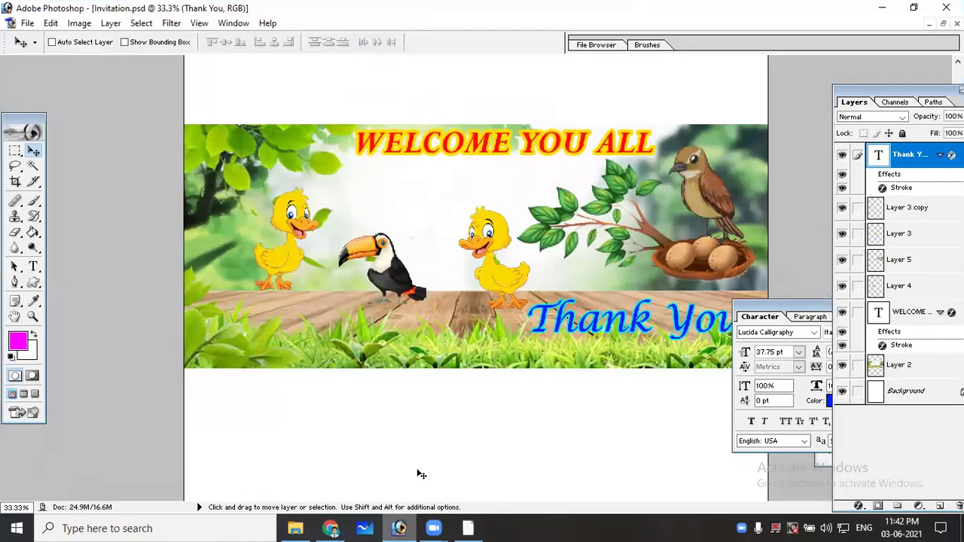
# Close Invitation.psd without saving the changes
pyautogui.click(27, 22)
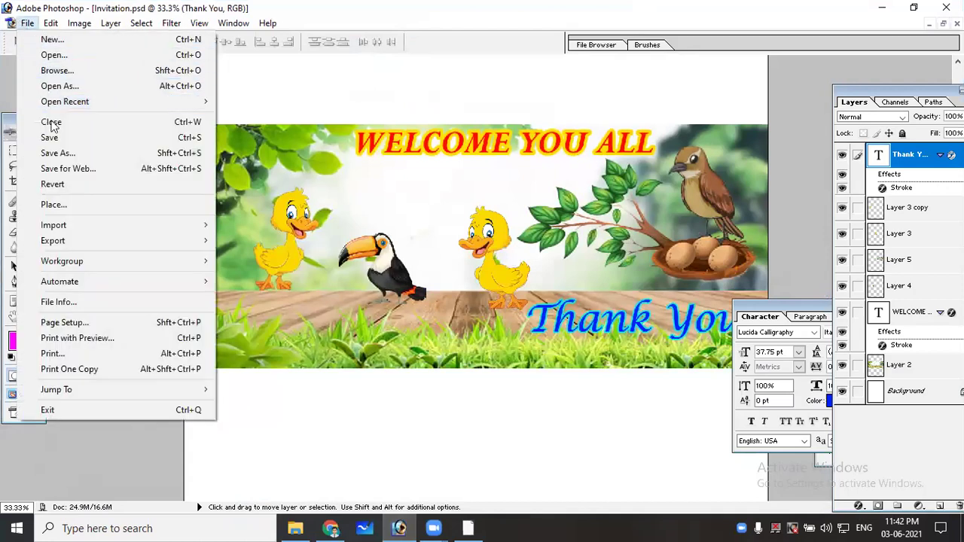
pyautogui.click(956, 24)
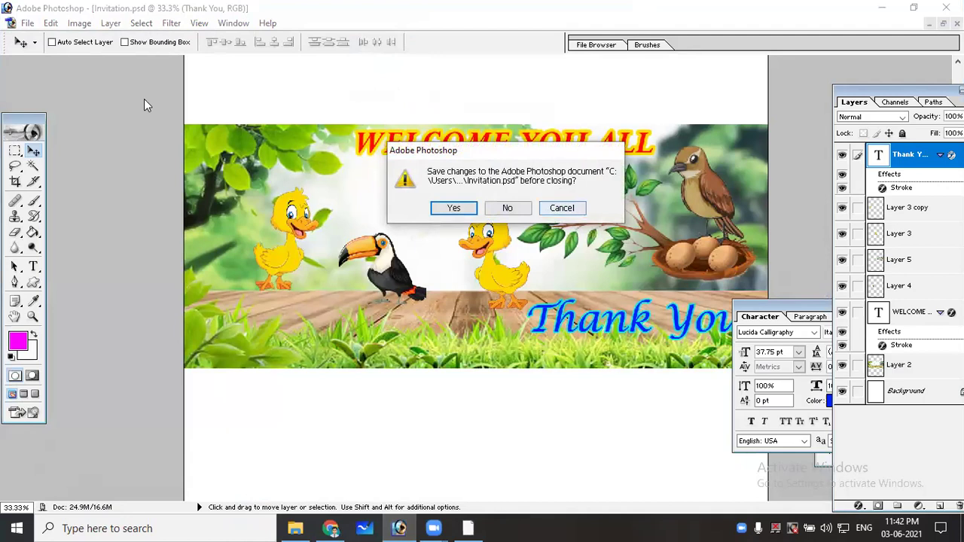
pyautogui.press('n')
# Create a new blank Untitled-1 document at a preset size, then select the Nature image in Explorer
pyautogui.click(12, 25)
pyautogui.click(146, 51)
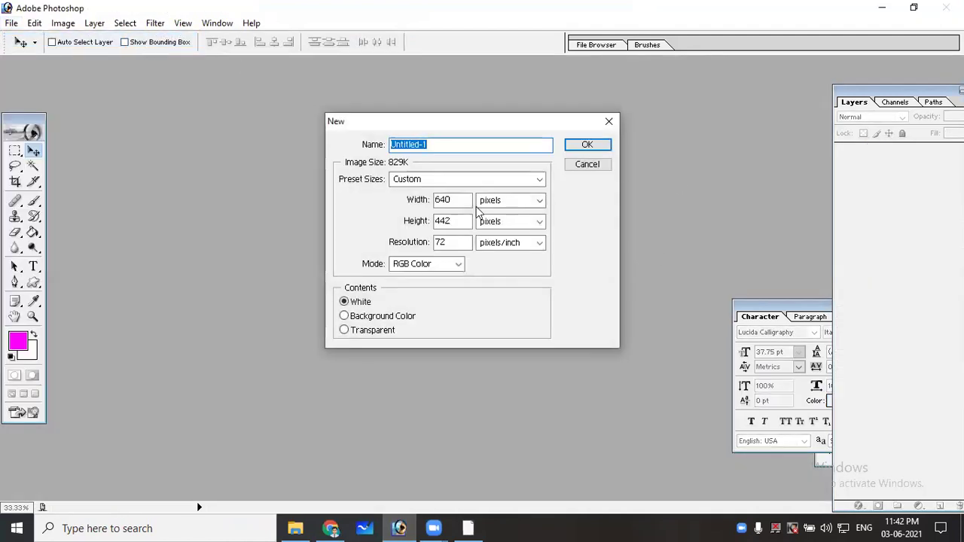
pyautogui.click(436, 179)
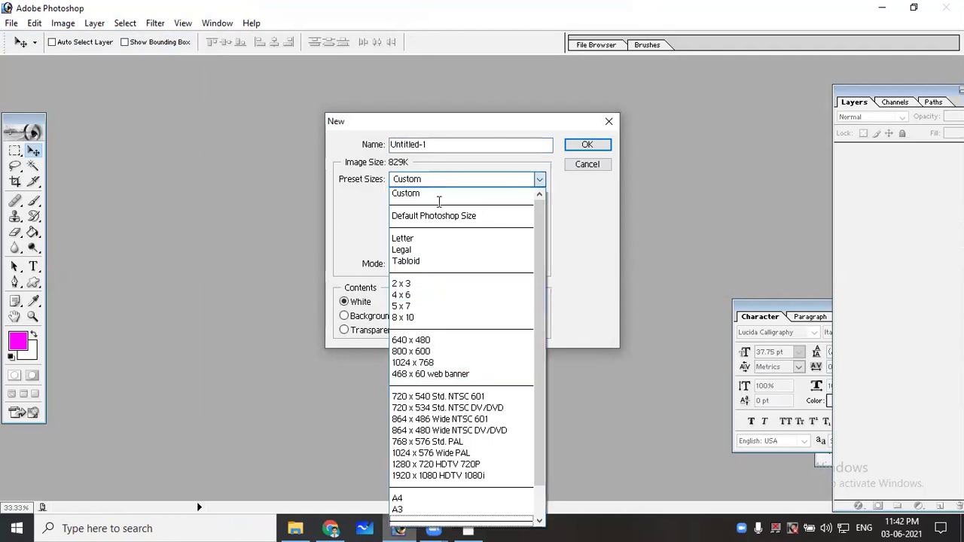
pyautogui.click(583, 147)
pyautogui.click(241, 70)
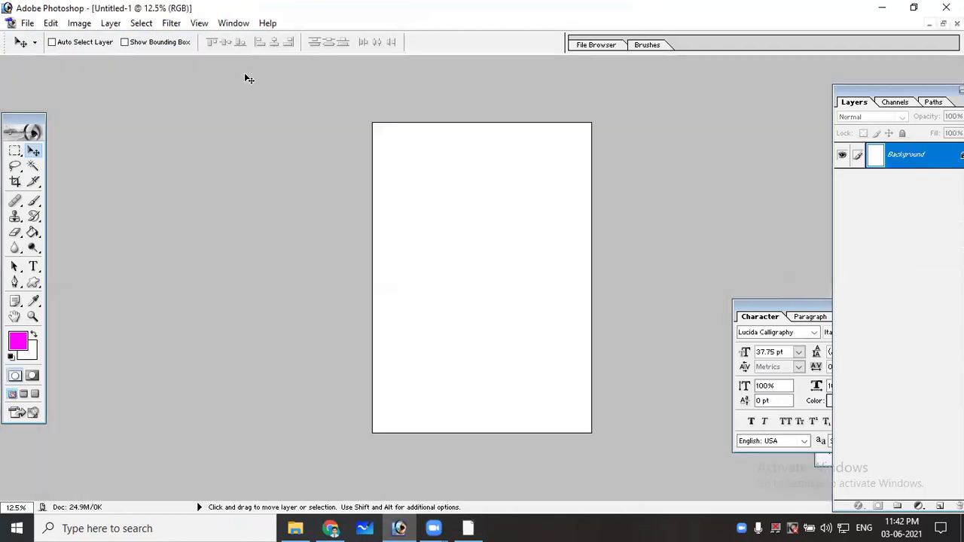
pyautogui.click(295, 528)
pyautogui.click(235, 316)
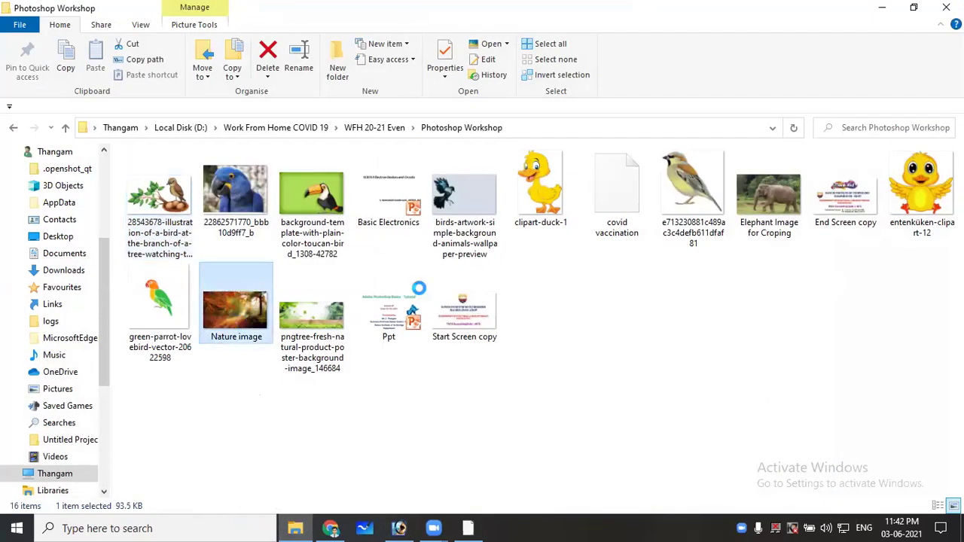
# Copy the Nature forest image into Untitled-1 as Layer 1 and close the original file
pyautogui.moveTo(235, 311)
pyautogui.mouseDown()
pyautogui.moveTo(326, 525)
pyautogui.moveTo(335, 482)
pyautogui.moveTo(398, 520)
pyautogui.moveTo(419, 357)
pyautogui.mouseUp()
pyautogui.moveTo(285, 77); pyautogui.dragTo(590, 101)
pyautogui.moveTo(576, 218); pyautogui.dragTo(152, 226)
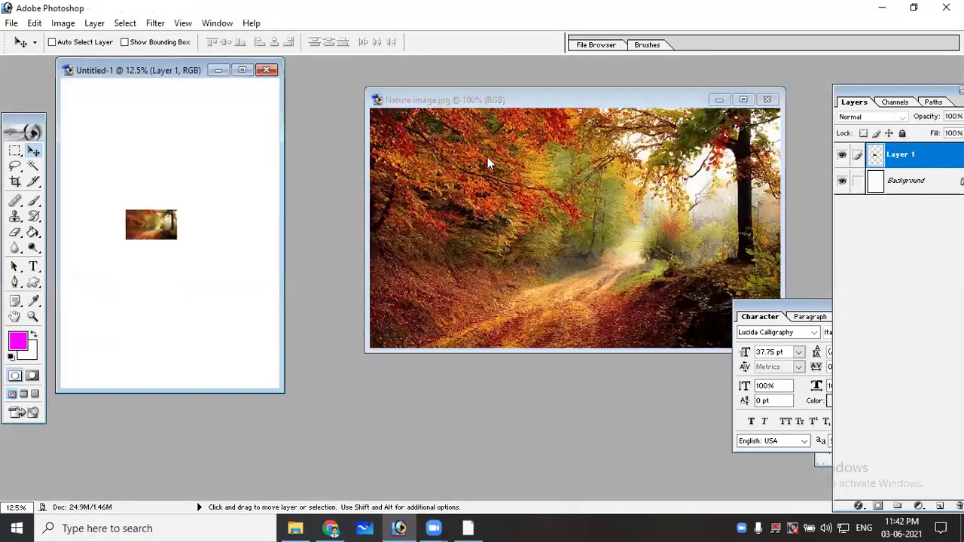
pyautogui.click(768, 99)
pyautogui.click(242, 70)
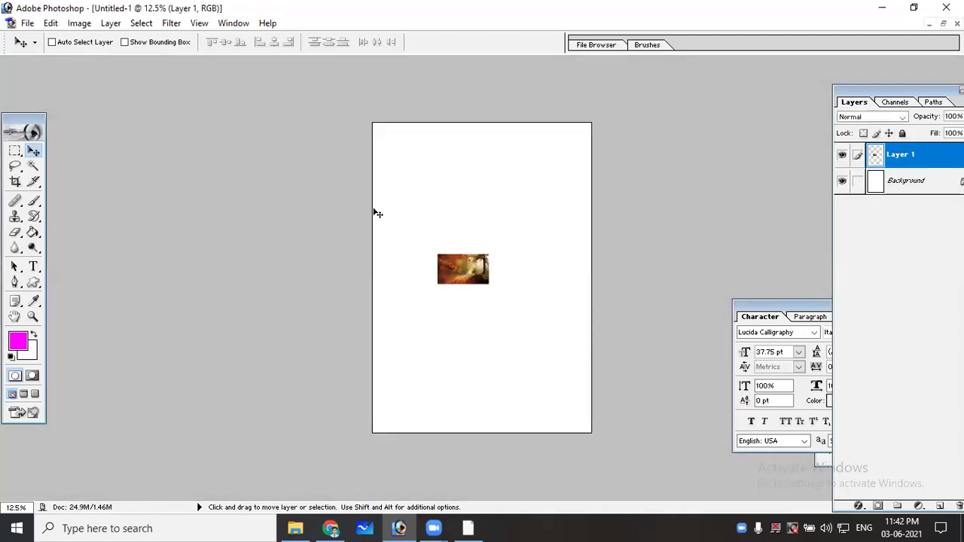
# Scale the forest picture to about 385% so it spans the page's top
pyautogui.moveTo(459, 267); pyautogui.dragTo(400, 144)
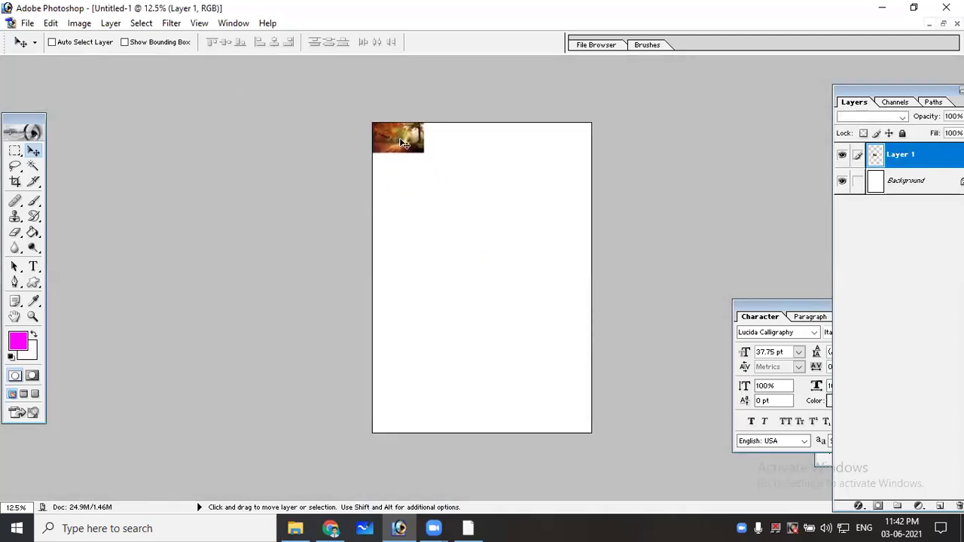
pyautogui.hotkey('ctrl', 't')
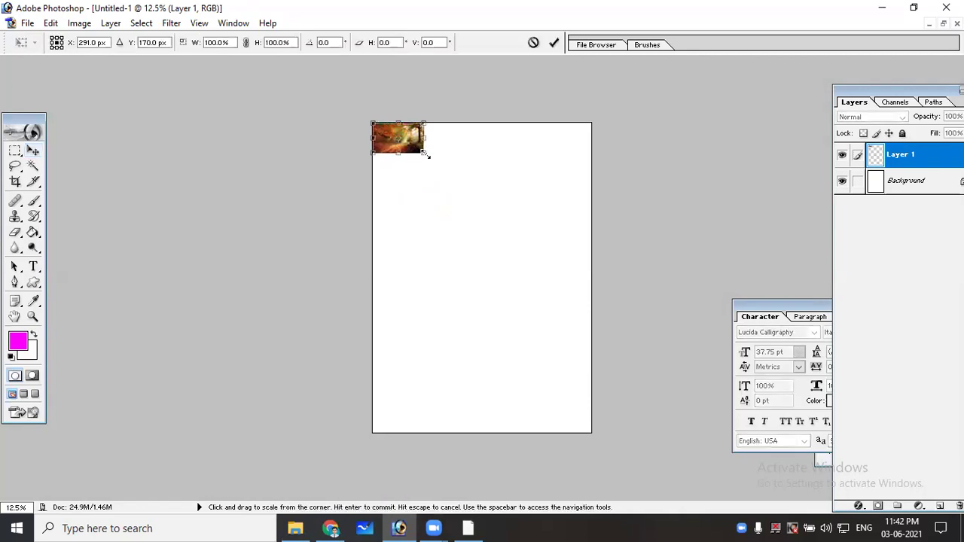
pyautogui.moveTo(423, 155); pyautogui.dragTo(549, 326)
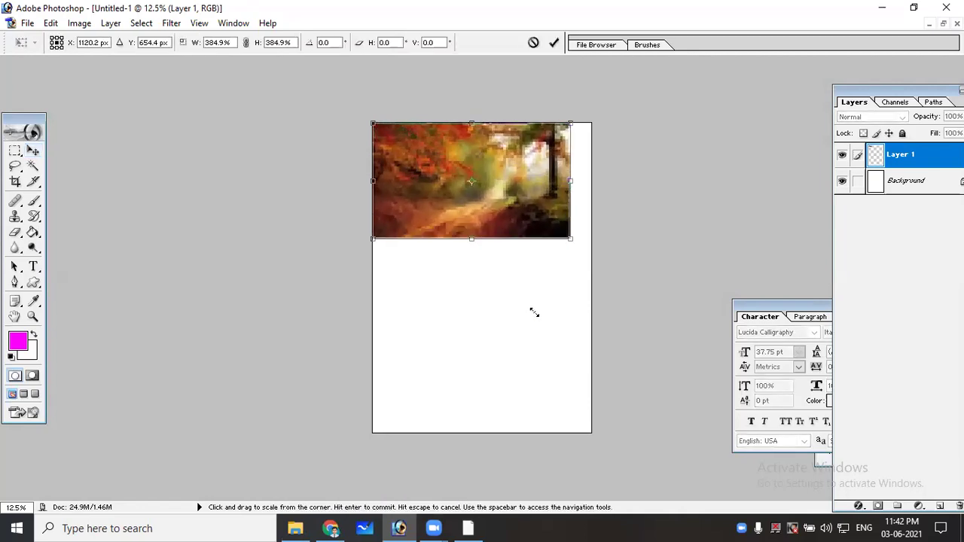
pyautogui.press('Return')
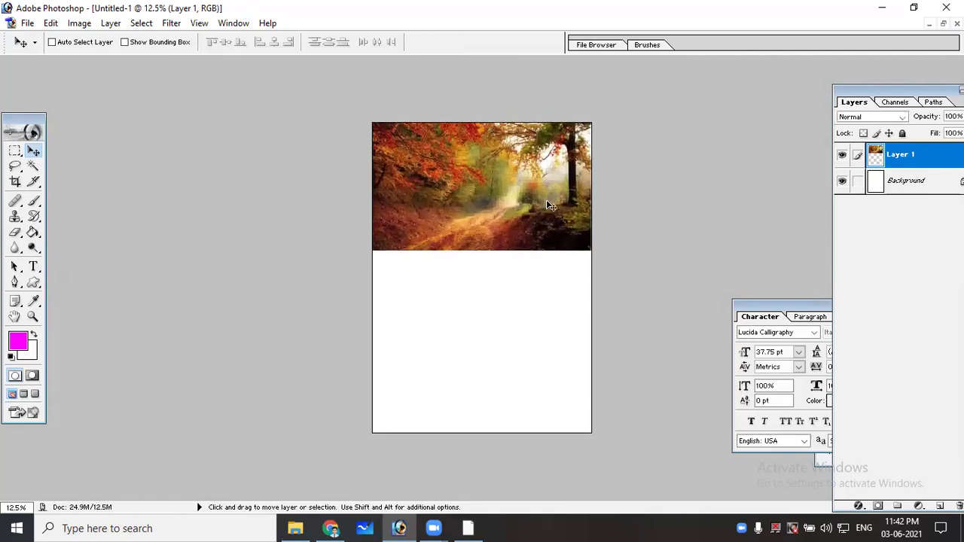
# Duplicate Layer 1, shift the copy down the page, then delete the copy
pyautogui.rightClick(903, 155)
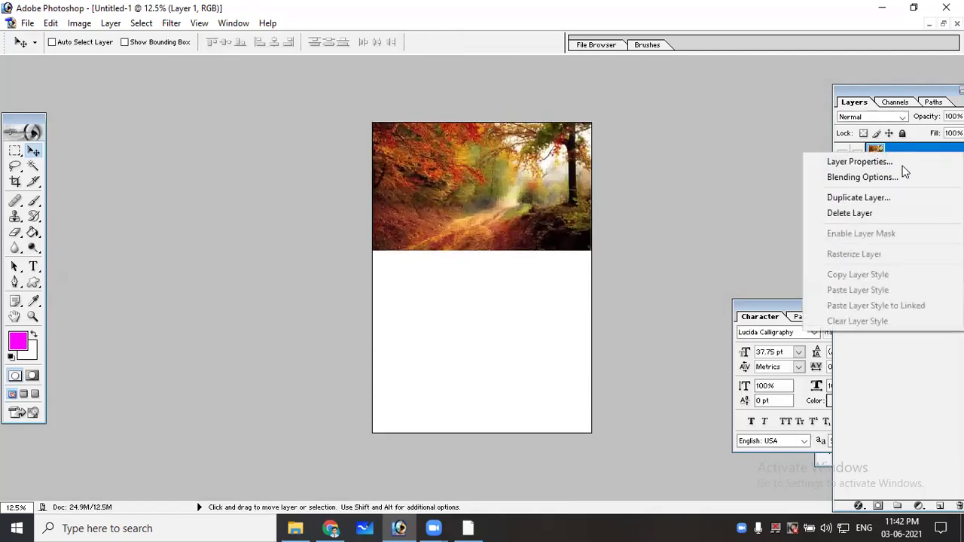
pyautogui.click(858, 195)
pyautogui.click(593, 230)
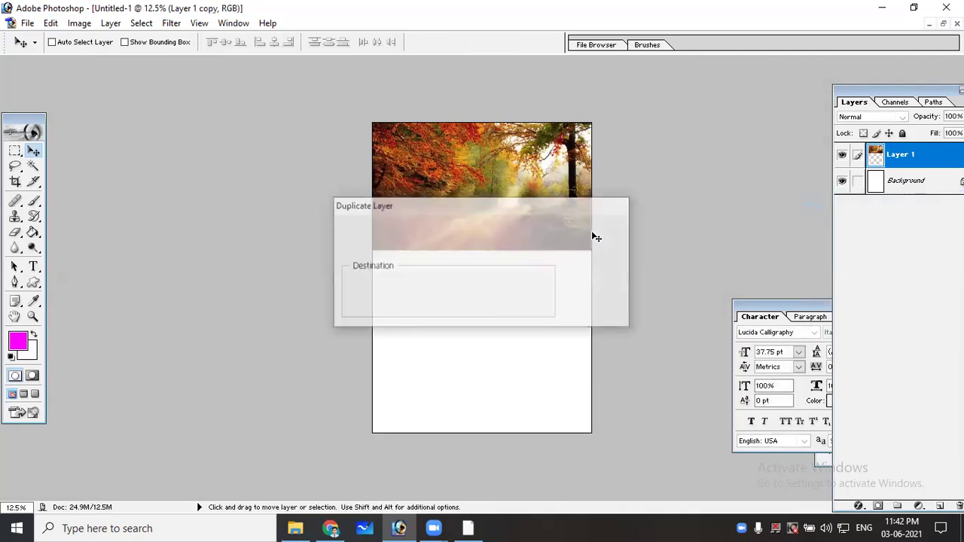
pyautogui.moveTo(473, 183); pyautogui.dragTo(476, 316)
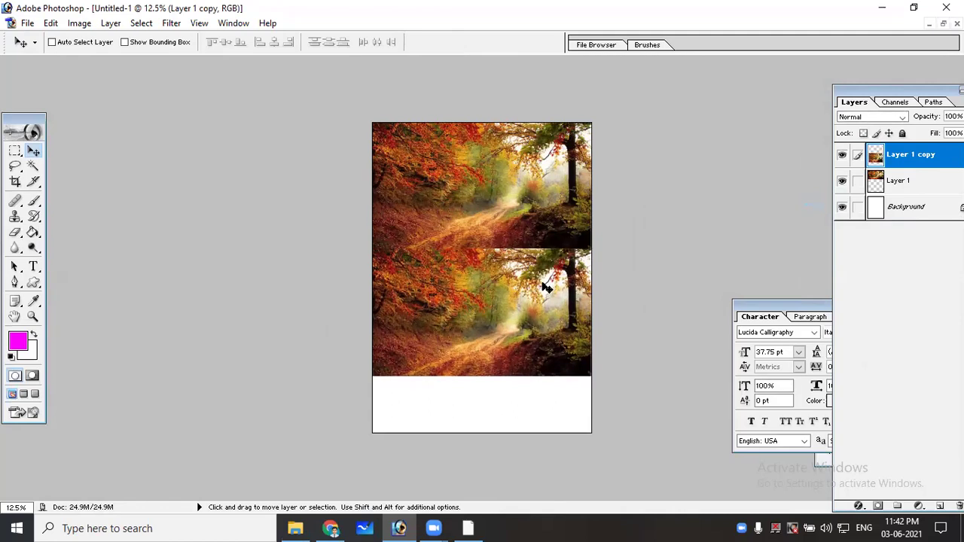
pyautogui.moveTo(544, 287); pyautogui.dragTo(544, 343)
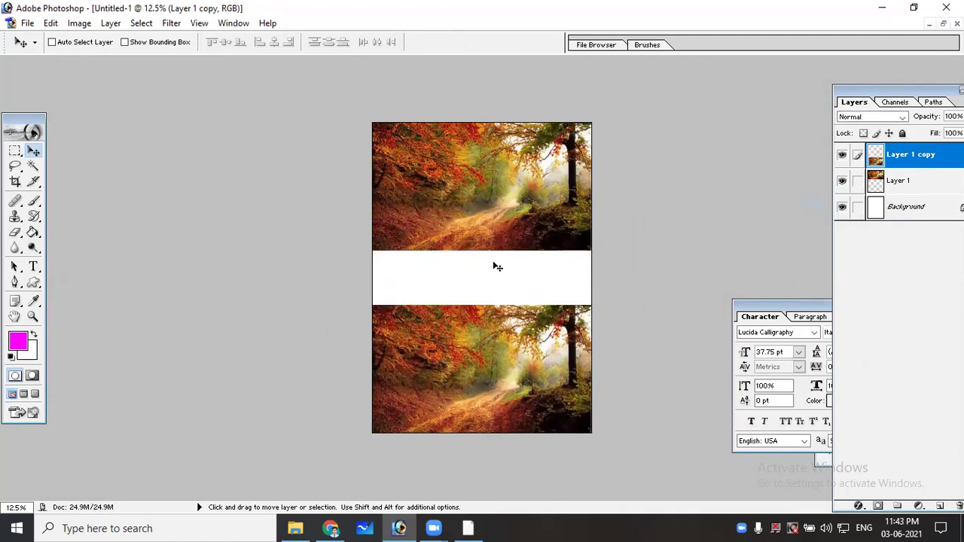
pyautogui.rightClick(917, 156)
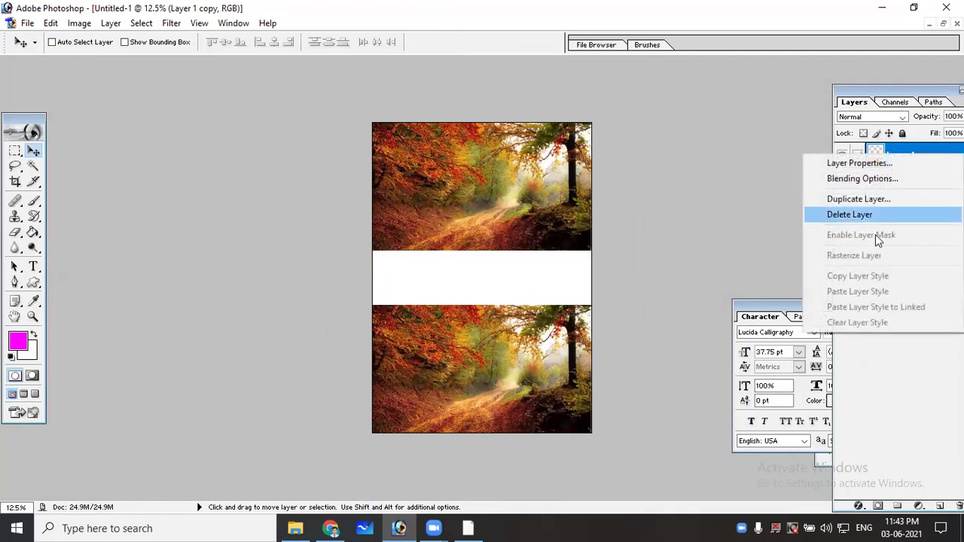
pyautogui.click(838, 215)
pyautogui.click(457, 211)
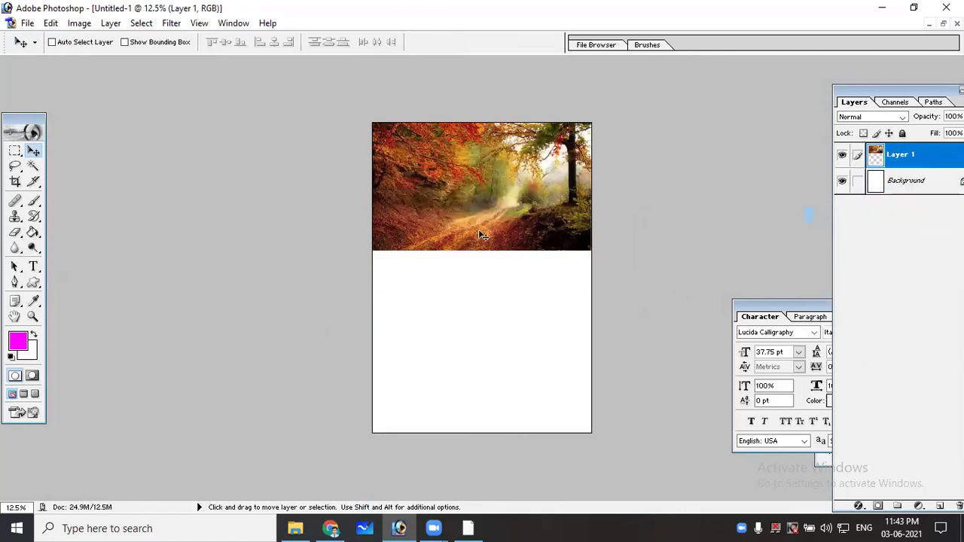
# Move the forest picture on Layer 1 down, leaving white space above it
pyautogui.rightClick(457, 202)
pyautogui.click(459, 207)
pyautogui.moveTo(459, 207); pyautogui.dragTo(456, 261)
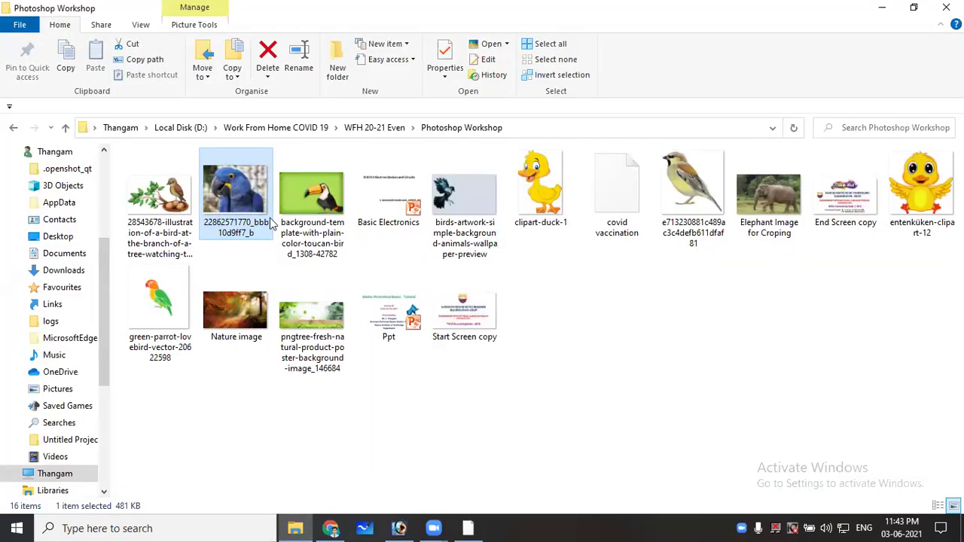
# Copy the blue parrot photo into Untitled-1 as Layer 2 and close the original parrot document
pyautogui.moveTo(271, 224); pyautogui.dragTo(404, 525)
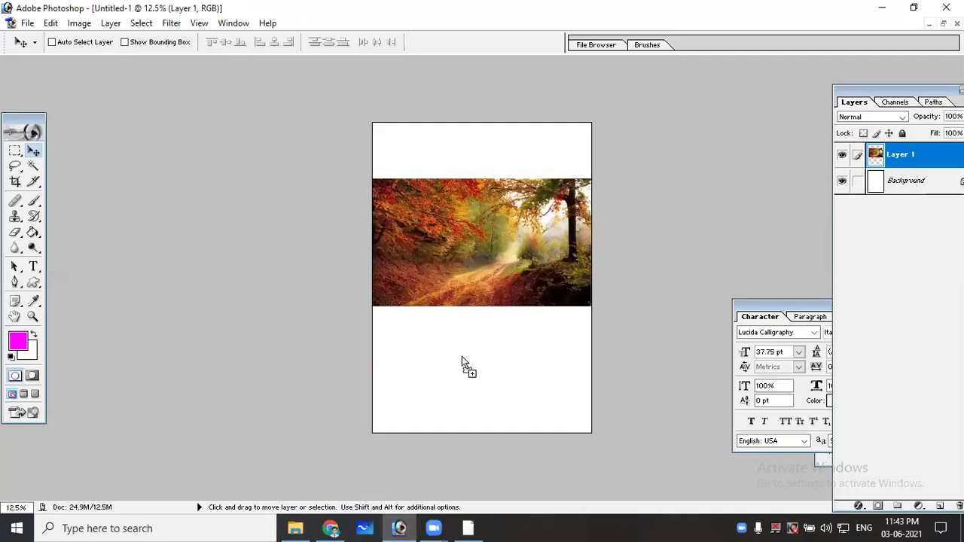
pyautogui.moveTo(404, 525); pyautogui.dragTo(461, 360)
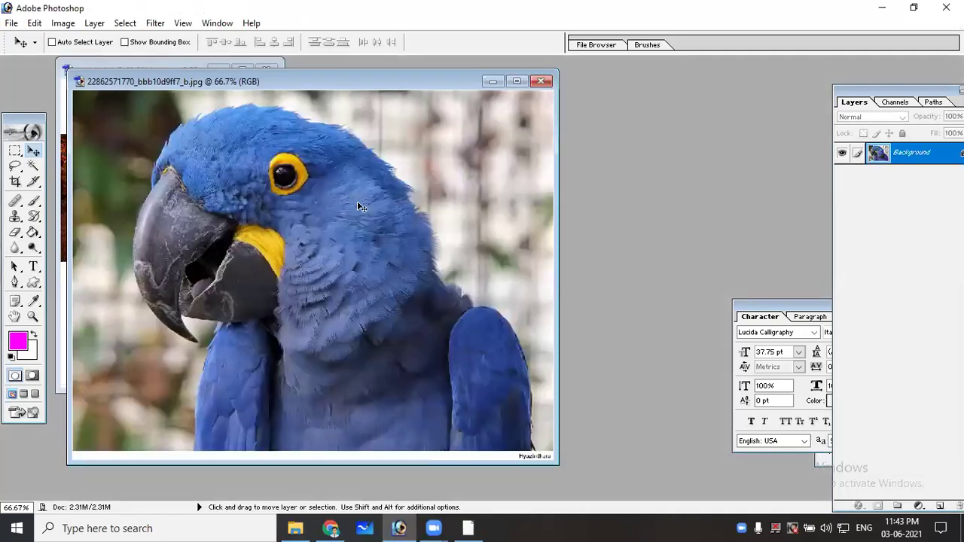
pyautogui.moveTo(347, 79); pyautogui.dragTo(728, 71)
pyautogui.moveTo(452, 241); pyautogui.dragTo(232, 231)
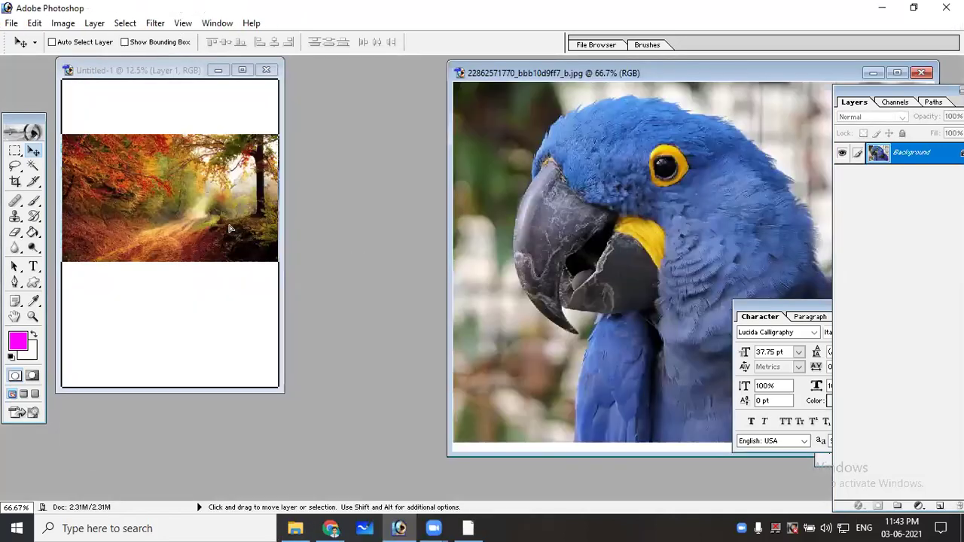
pyautogui.click(802, 84)
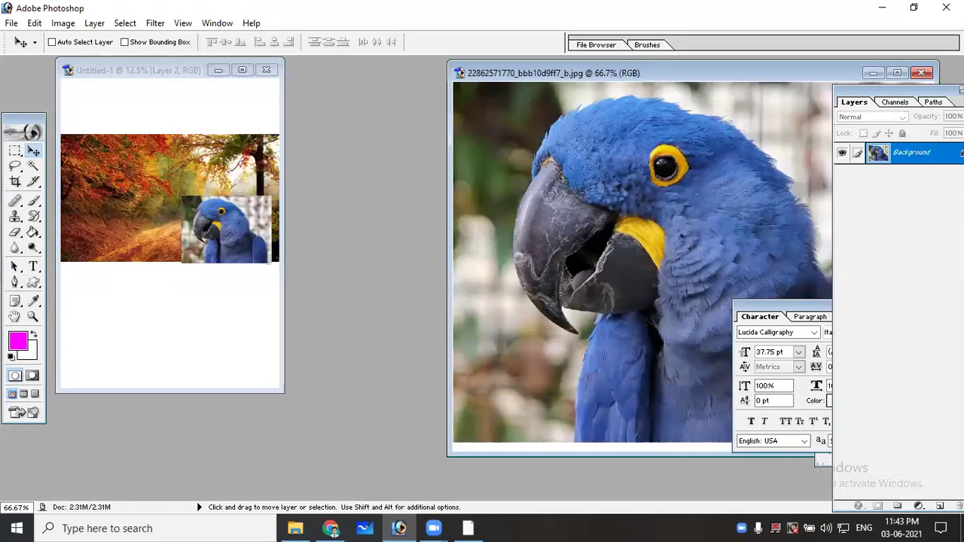
pyautogui.click(923, 73)
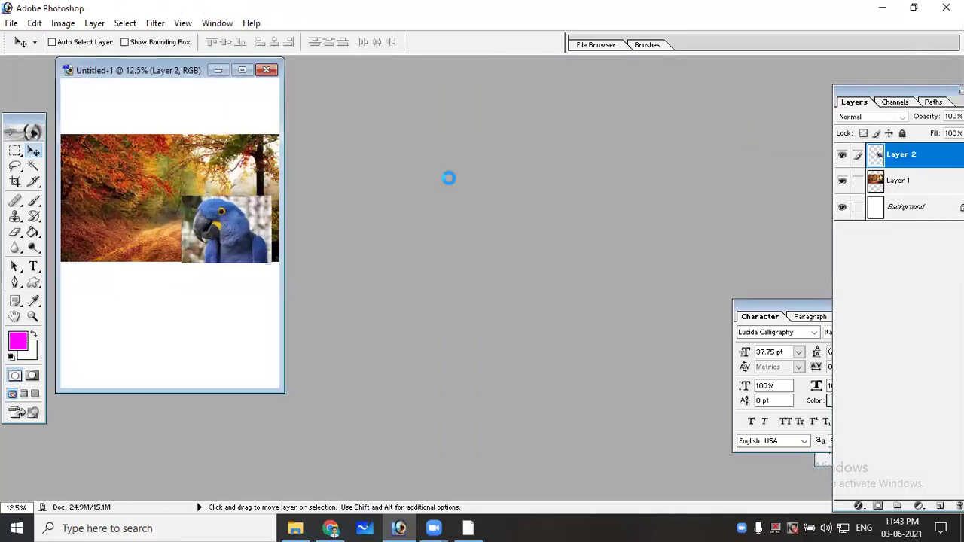
# Maximize the composite window, adjust the parrot layer's view, and choose the Magic Wand tool
pyautogui.click(241, 70)
pyautogui.scroll(-2, 423, 274)
pyautogui.scroll(2, 423, 274)
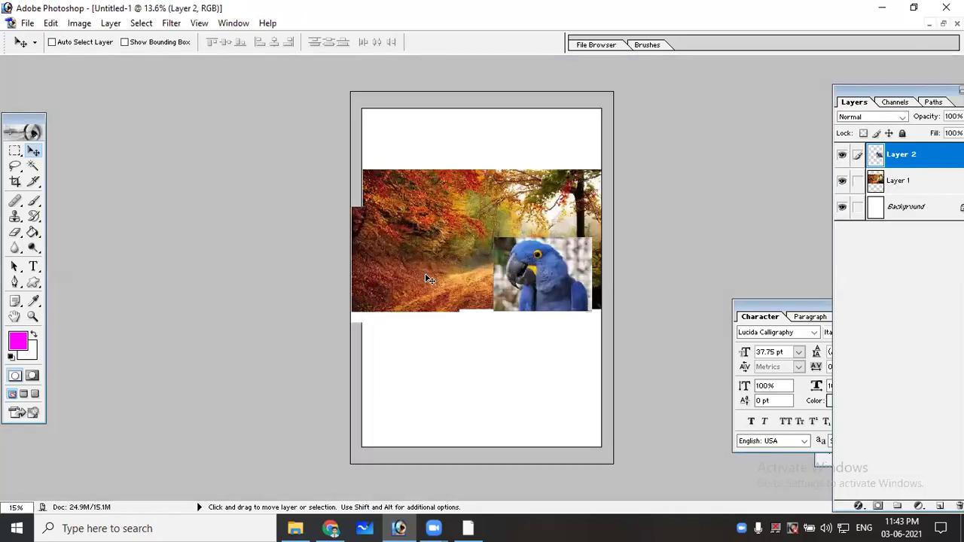
pyautogui.scroll(2, 423, 274)
pyautogui.scroll(-1, 425, 281)
pyautogui.moveTo(566, 277); pyautogui.dragTo(549, 252)
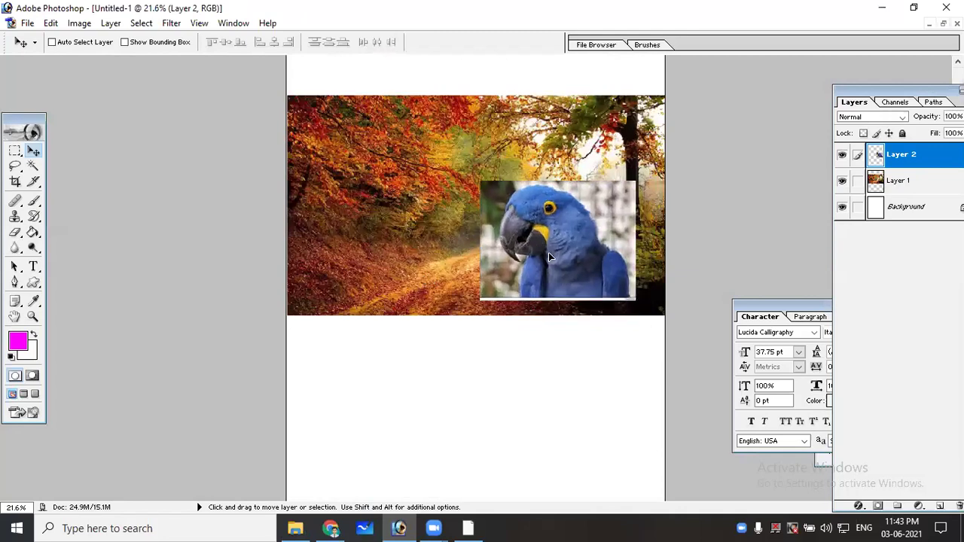
pyautogui.click(35, 167)
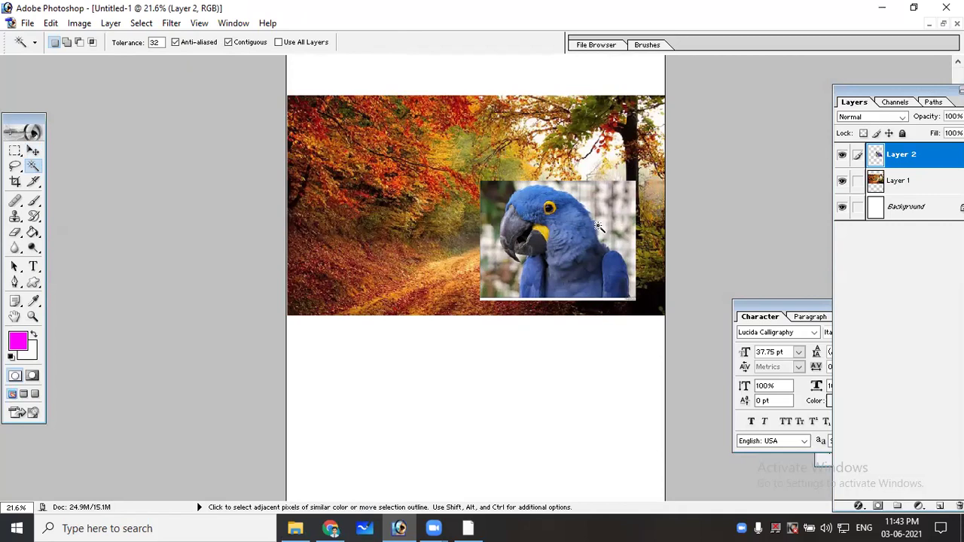
# Select and delete the pale background to the right of the parrot with the Magic Wand
pyautogui.keyDown('shift'); pyautogui.click(619, 211); pyautogui.keyUp('shift')
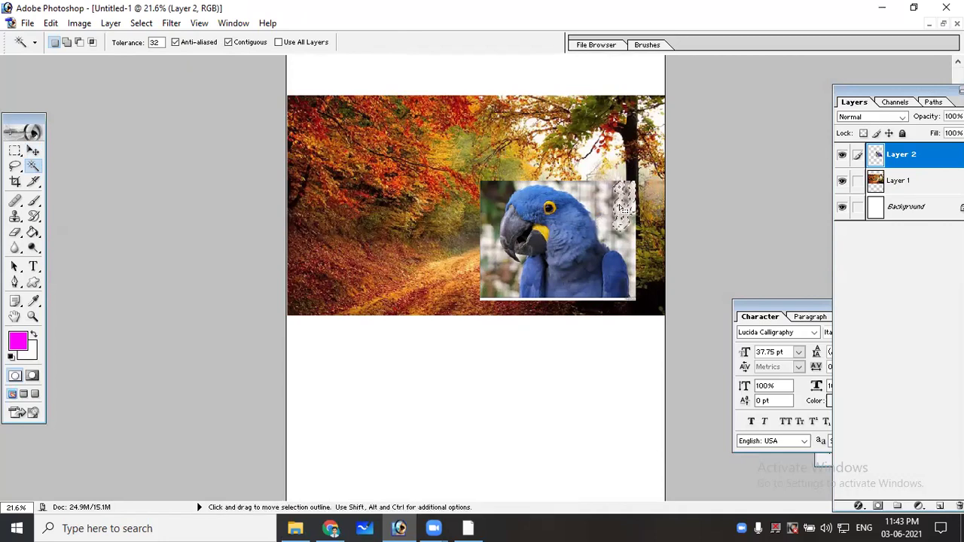
pyautogui.keyDown('shift'); pyautogui.click(594, 193); pyautogui.keyUp('shift')
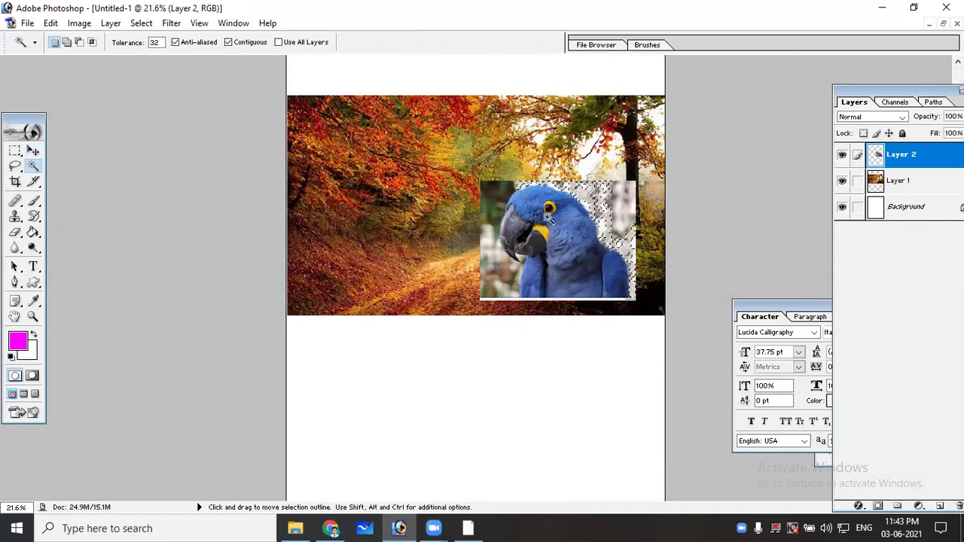
pyautogui.hotkey('ctrl', 'd')
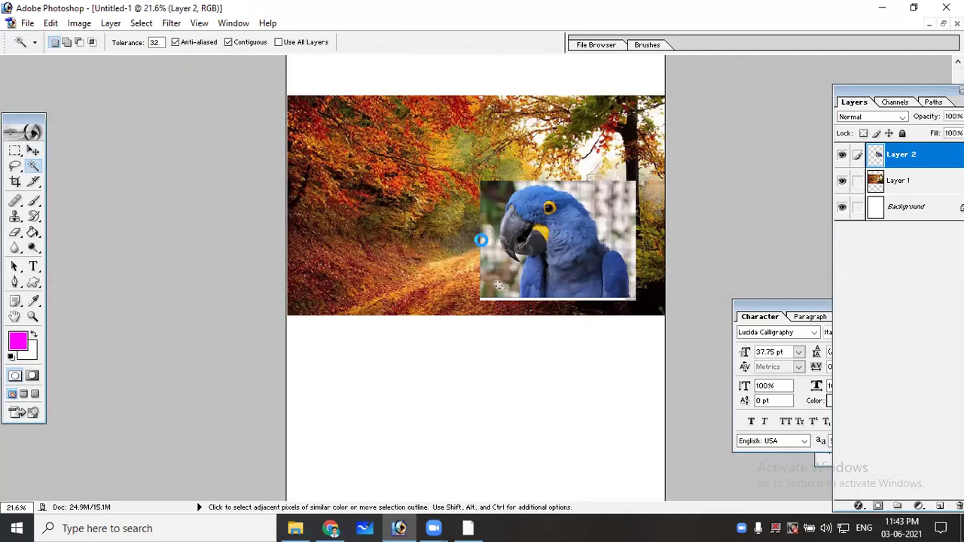
pyautogui.click(489, 202)
pyautogui.click(615, 202)
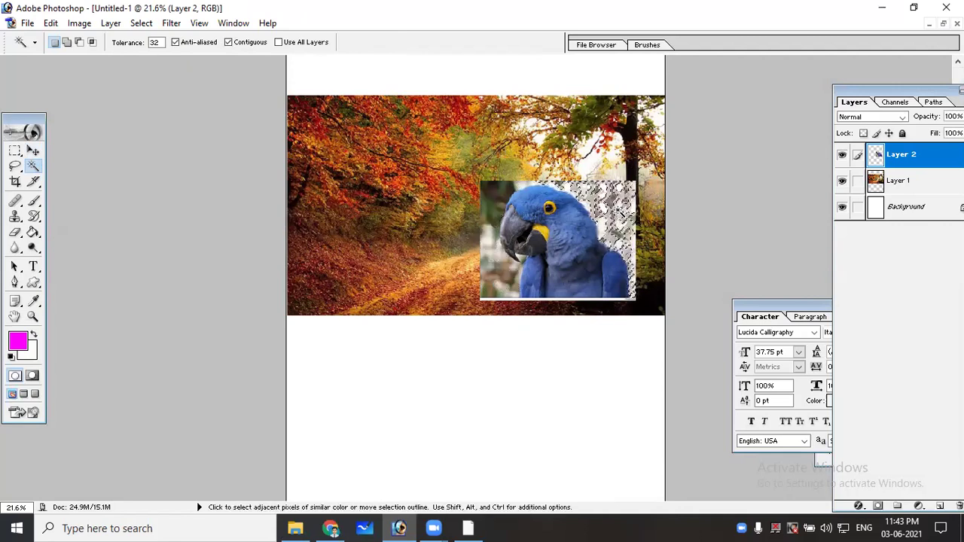
pyautogui.press('Delete')
# Select the backdrop along the parrot's left edge and head, then inspect the edges at 50%
pyautogui.click(481, 197)
pyautogui.click(490, 229)
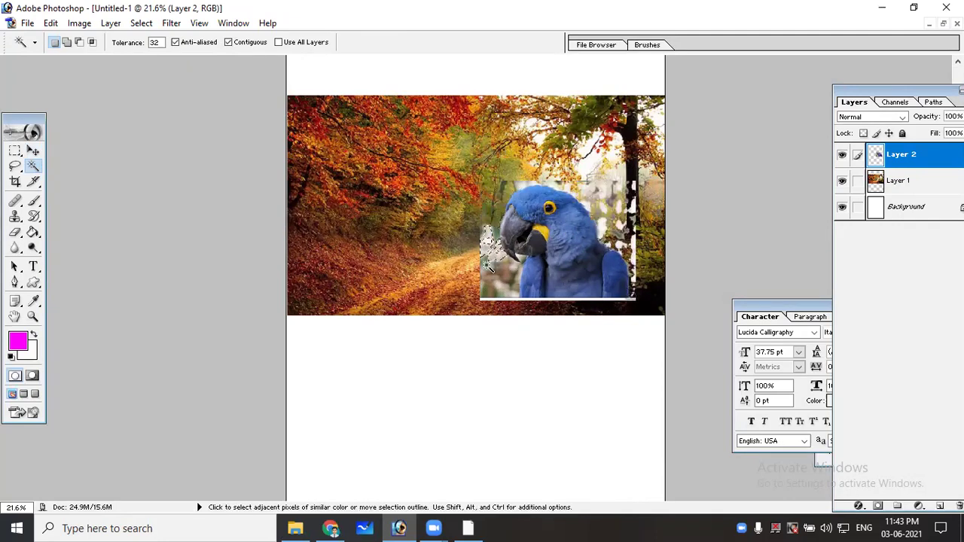
pyautogui.click(486, 262)
pyautogui.click(487, 296)
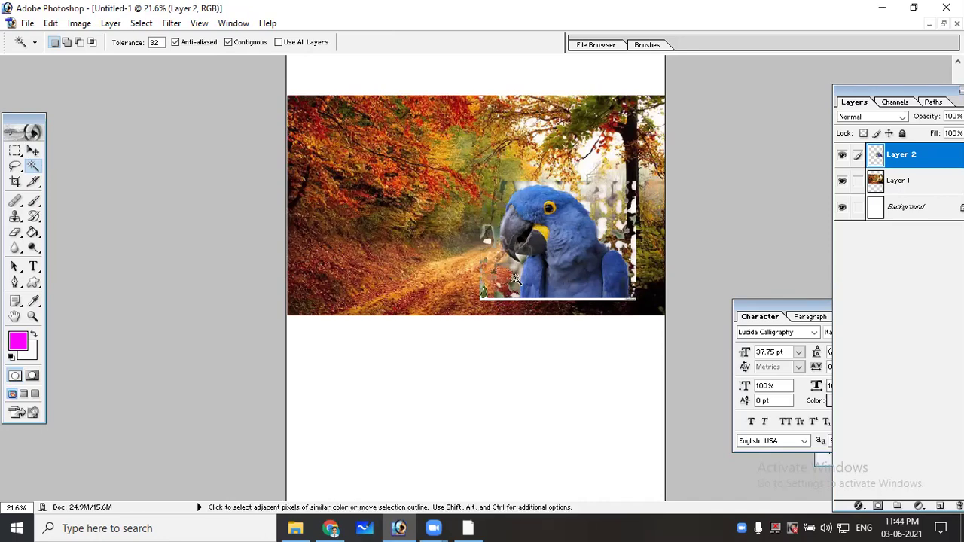
pyautogui.keyDown('shift'); pyautogui.click(563, 187); pyautogui.keyUp('shift')
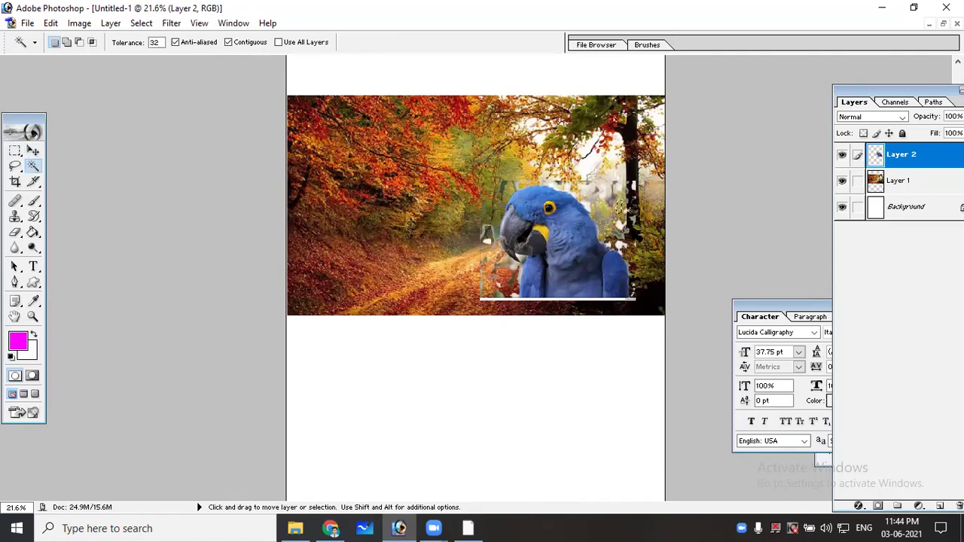
pyautogui.hotkey('ctrl', '+')
pyautogui.hotkey('ctrl', '+')
pyautogui.moveTo(549, 248); pyautogui.dragTo(582, 280)
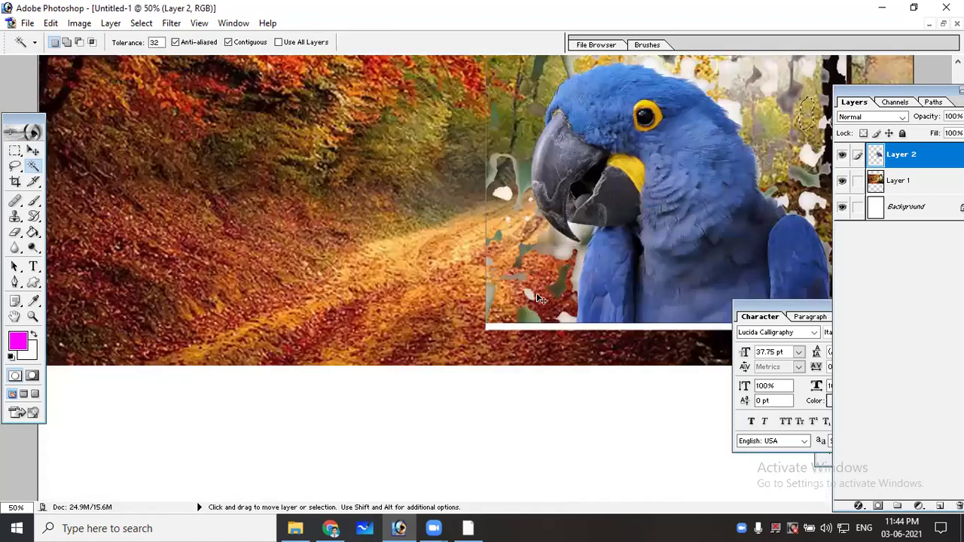
pyautogui.hotkey('ctrl', '-')
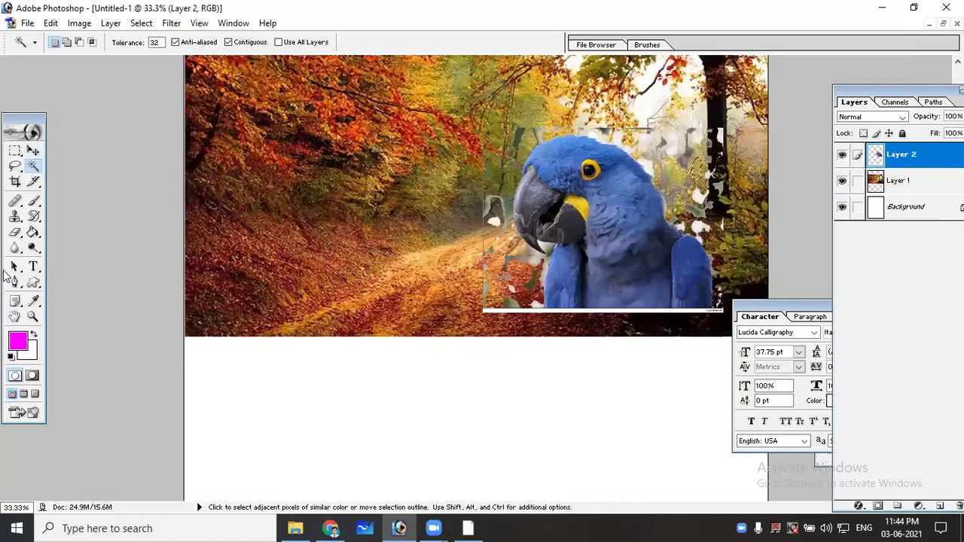
# Set the Eraser to an 86 px brush and erase part of the white strip under the parrot
pyautogui.click(15, 233)
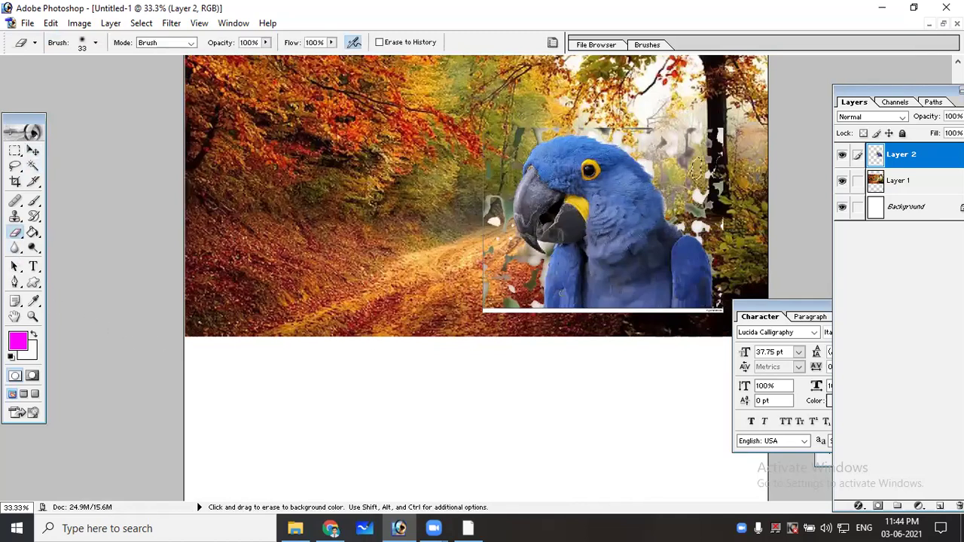
pyautogui.rightClick(491, 295)
pyautogui.moveTo(523, 321); pyautogui.dragTo(561, 321)
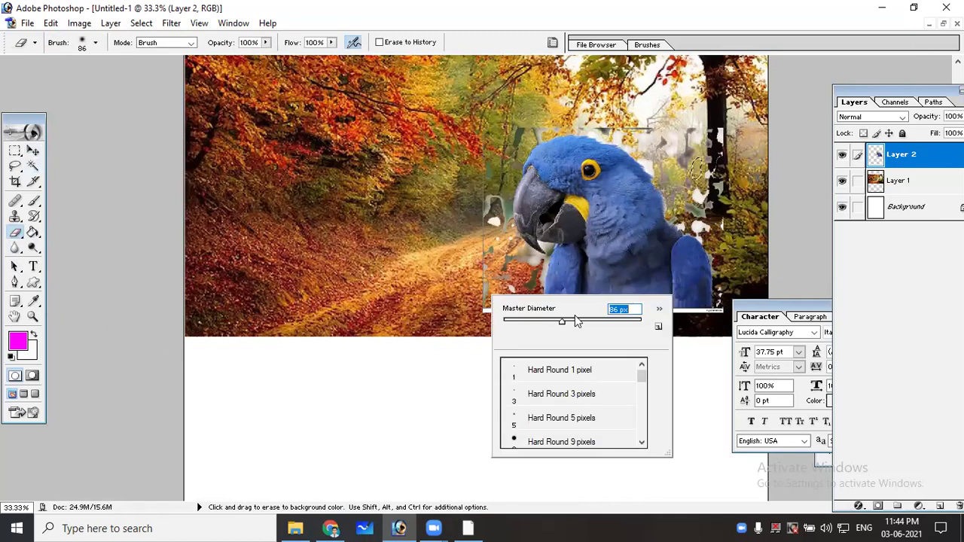
pyautogui.press('Return')
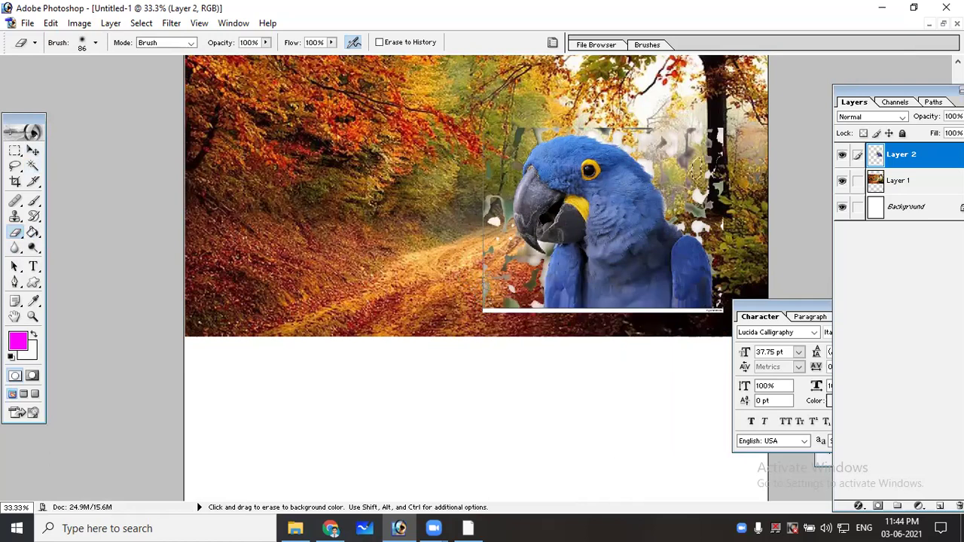
pyautogui.press('ctrl')
pyautogui.moveTo(482, 310); pyautogui.dragTo(512, 302)
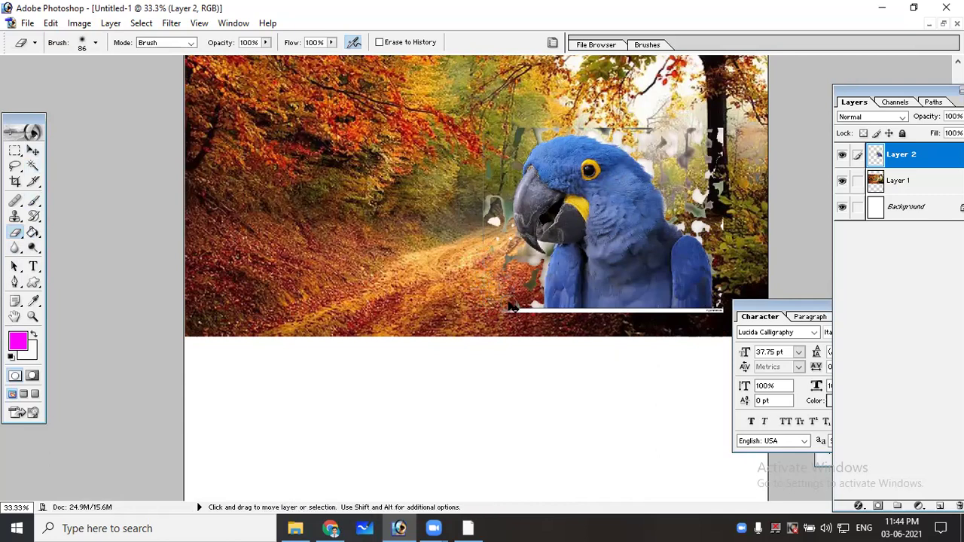
# At 66.7% zoom, erase the teal and white fringes along the parrot's left and top edges
pyautogui.hotkey('ctrl', '+')
pyautogui.scroll(2, 466, 217)
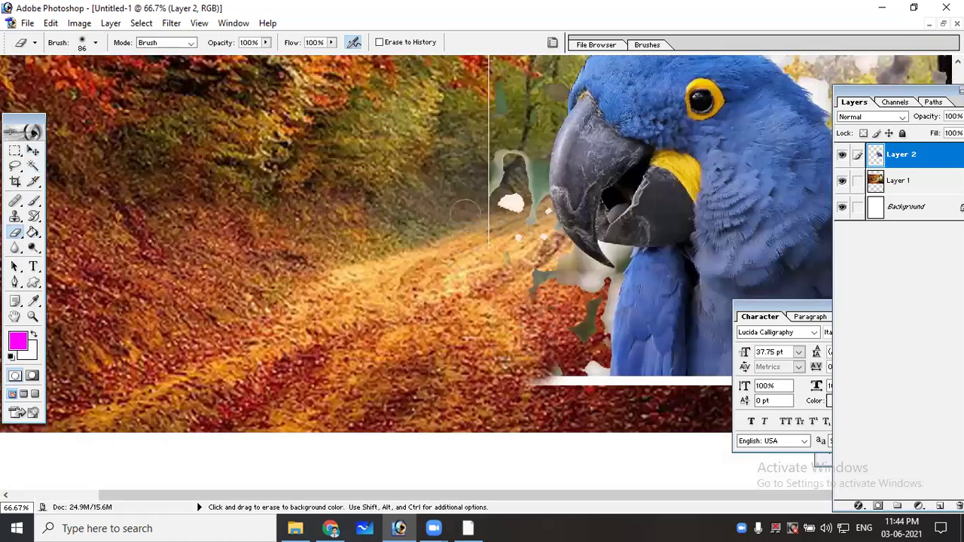
pyautogui.scroll(2, 466, 211)
pyautogui.scroll(2, 470, 204)
pyautogui.moveTo(481, 188)
pyautogui.mouseDown()
pyautogui.moveTo(484, 274)
pyautogui.moveTo(495, 280)
pyautogui.moveTo(504, 258)
pyautogui.moveTo(525, 289)
pyautogui.moveTo(530, 280)
pyautogui.moveTo(498, 344)
pyautogui.mouseUp()
pyautogui.moveTo(490, 178)
pyautogui.mouseDown()
pyautogui.moveTo(494, 119)
pyautogui.moveTo(580, 121)
pyautogui.moveTo(555, 151)
pyautogui.mouseUp()
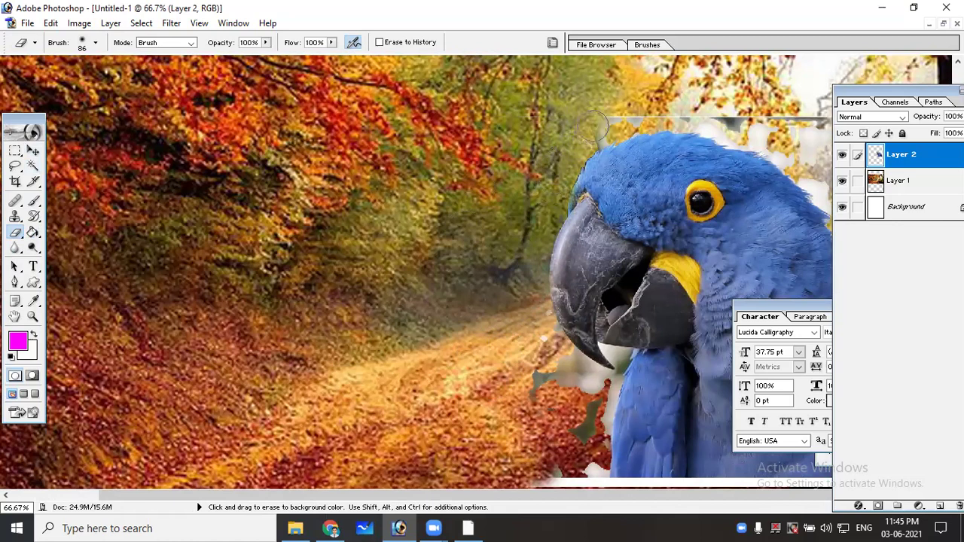
pyautogui.moveTo(603, 133)
pyautogui.mouseDown()
pyautogui.moveTo(681, 121)
pyautogui.moveTo(761, 134)
pyautogui.mouseUp()
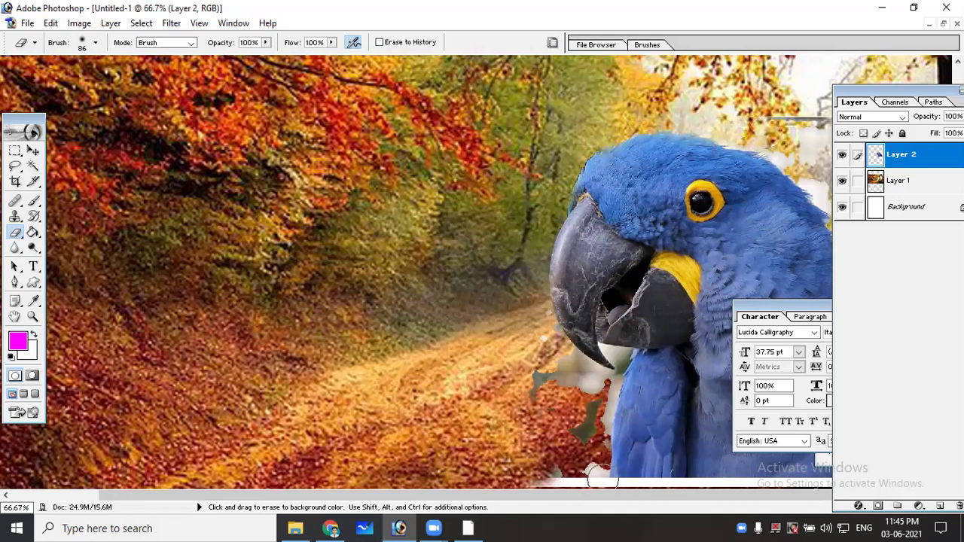
# Erase the white fringes around the parrot's head, body, beak and left edge
pyautogui.moveTo(604, 489); pyautogui.dragTo(722, 488)
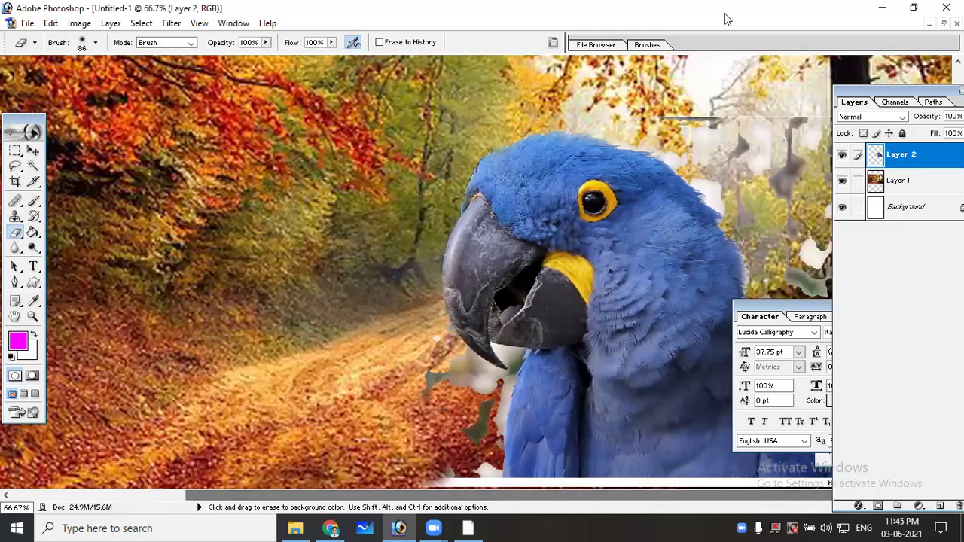
pyautogui.moveTo(655, 98)
pyautogui.mouseDown()
pyautogui.moveTo(791, 121)
pyautogui.moveTo(791, 228)
pyautogui.mouseUp()
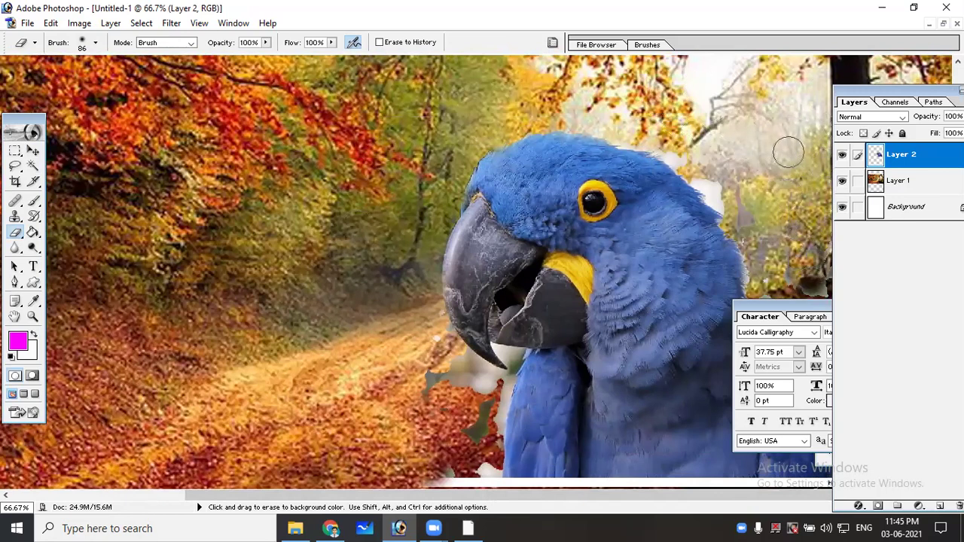
pyautogui.moveTo(791, 271); pyautogui.dragTo(824, 285)
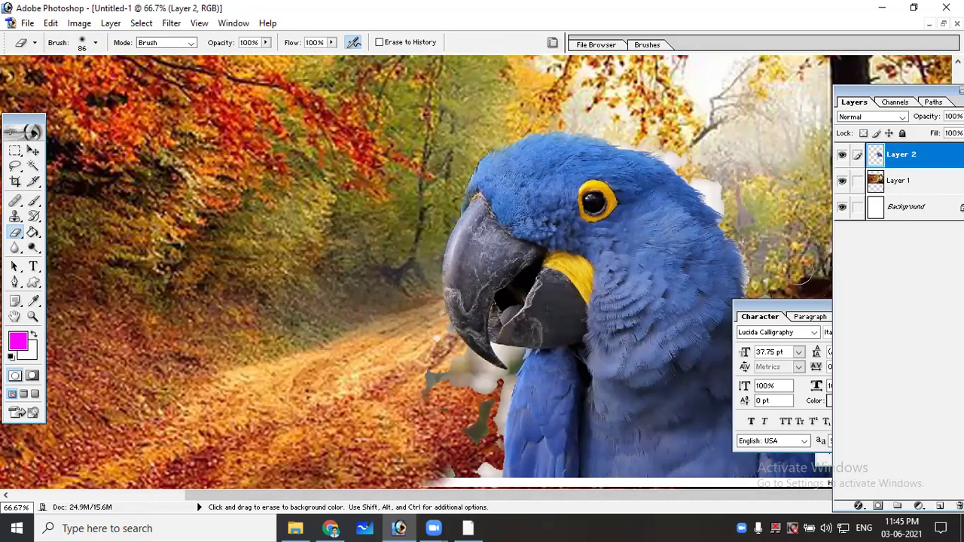
pyautogui.moveTo(767, 209); pyautogui.dragTo(686, 157)
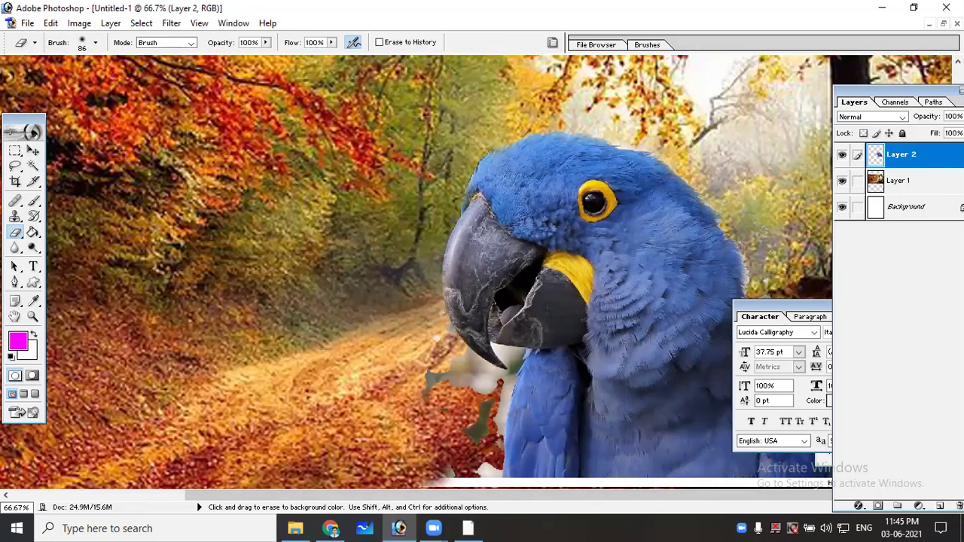
pyautogui.scroll(-3, 766, 280)
pyautogui.moveTo(540, 339); pyautogui.dragTo(438, 281)
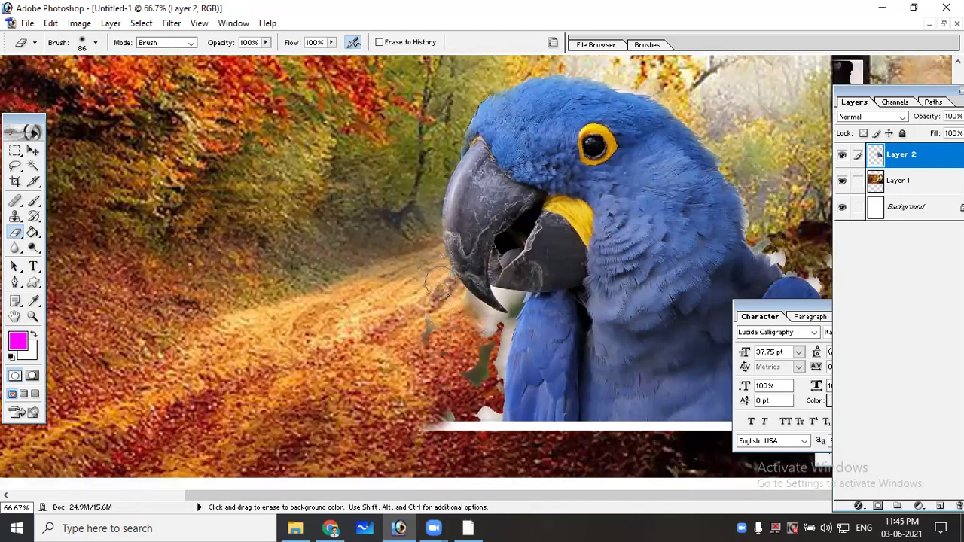
pyautogui.moveTo(455, 308)
pyautogui.mouseDown()
pyautogui.moveTo(463, 418)
pyautogui.moveTo(435, 431)
pyautogui.mouseUp()
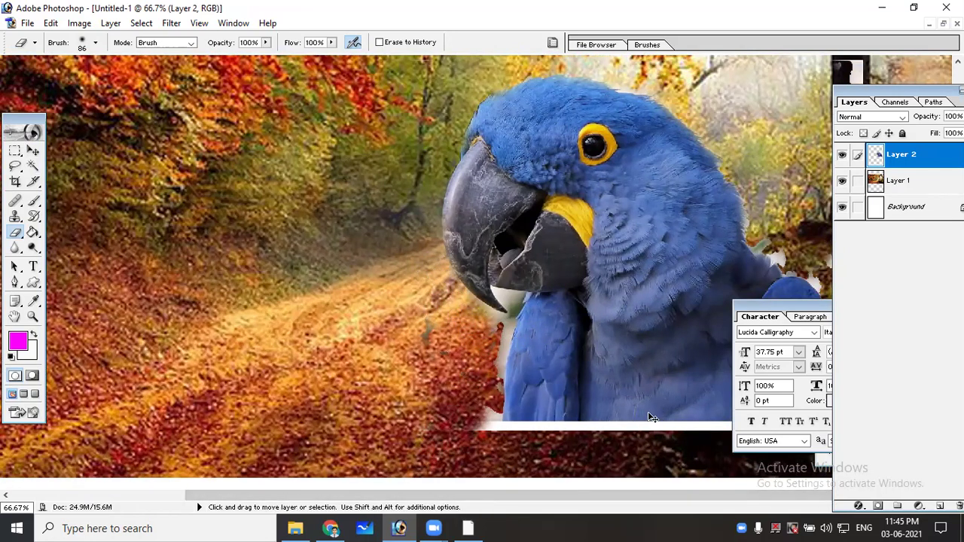
pyautogui.hotkey('ctrl', '-')
pyautogui.hotkey('ctrl', '-')
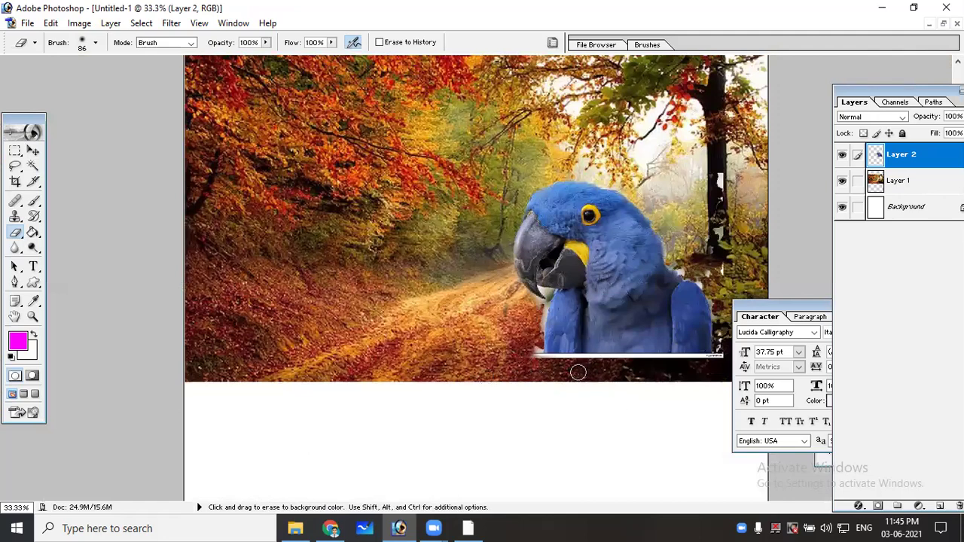
# Erase the strip beneath the parrot and white patches on the tree trunk to its right
pyautogui.moveTo(582, 367)
pyautogui.mouseDown()
pyautogui.moveTo(716, 364)
pyautogui.moveTo(531, 356)
pyautogui.moveTo(539, 309)
pyautogui.mouseUp()
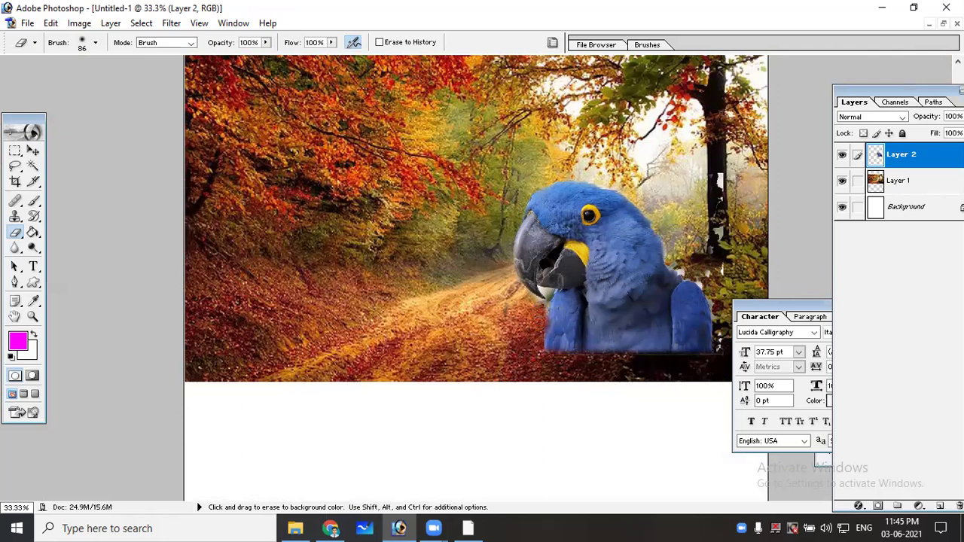
pyautogui.moveTo(720, 181)
pyautogui.mouseDown()
pyautogui.moveTo(726, 265)
pyautogui.moveTo(698, 277)
pyautogui.moveTo(685, 266)
pyautogui.moveTo(724, 324)
pyautogui.moveTo(721, 352)
pyautogui.mouseUp()
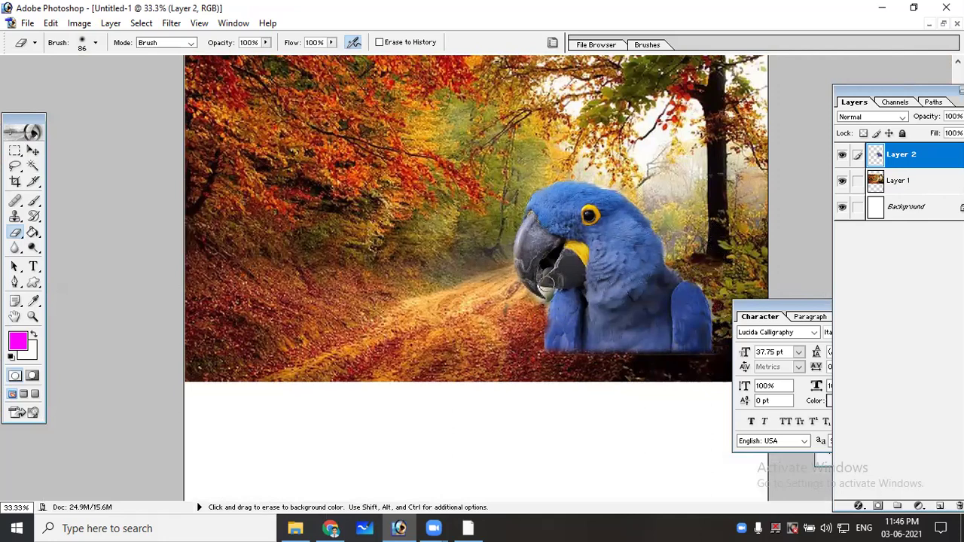
pyautogui.scroll(-1, 543, 295)
# Change the eraser brush's Master Diameter so it reads 62 px
pyautogui.rightClick(553, 306)
pyautogui.click(580, 331)
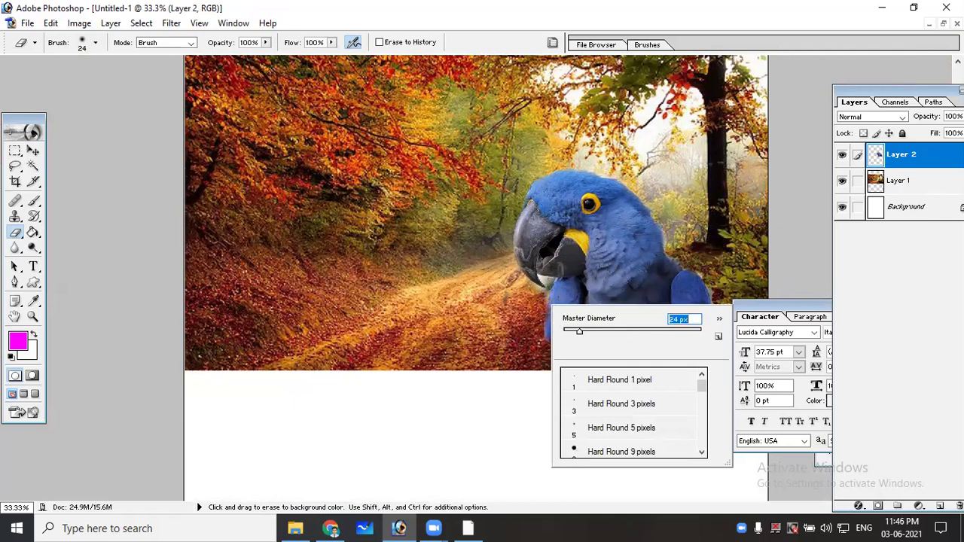
pyautogui.press('Return')
pyautogui.rightClick(557, 283)
pyautogui.click(590, 305)
pyautogui.moveTo(591, 309); pyautogui.dragTo(610, 309)
pyautogui.press('Return')
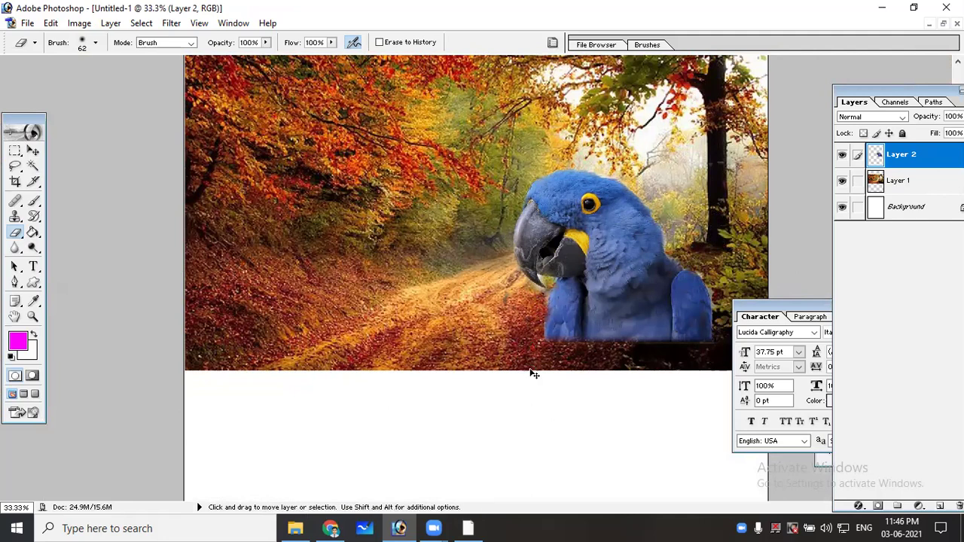
pyautogui.hotkey('ctrl', 't')
# Shrink the parrot and move it to the left of the forest path
pyautogui.moveTo(485, 345); pyautogui.dragTo(697, 211)
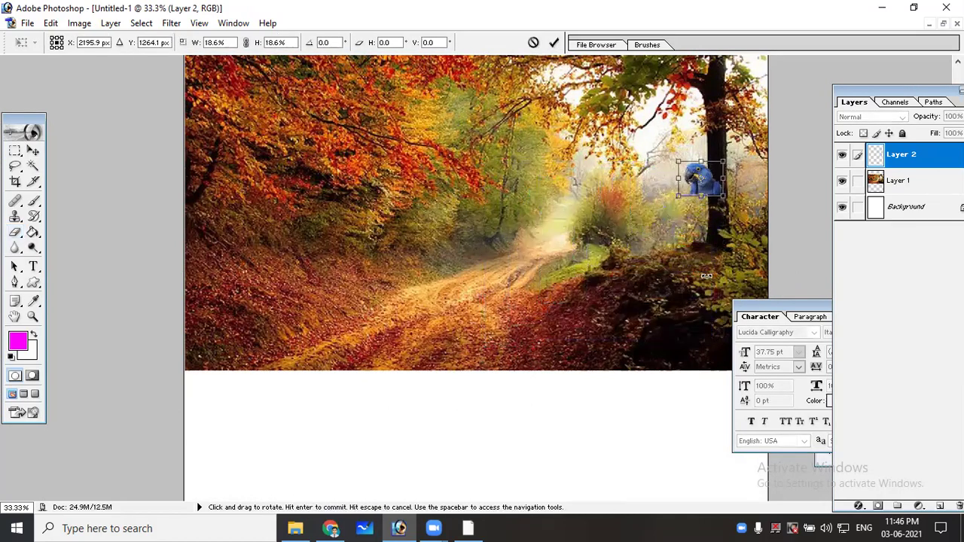
pyautogui.press('Return')
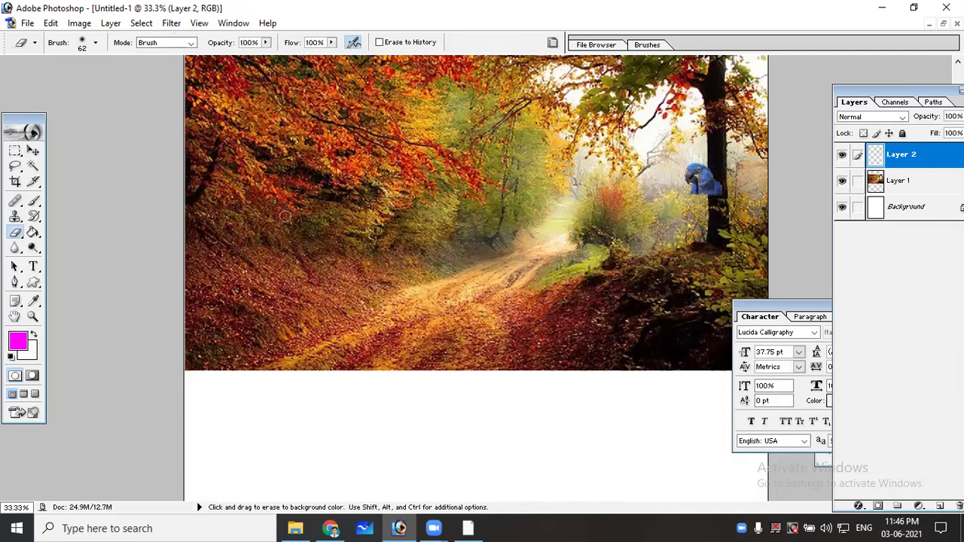
pyautogui.click(34, 151)
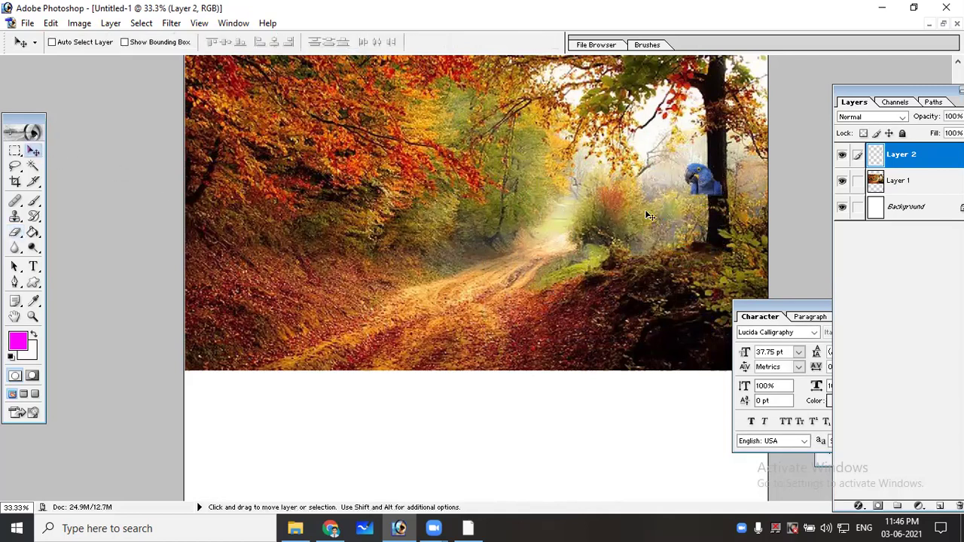
pyautogui.moveTo(708, 192); pyautogui.dragTo(471, 247)
pyautogui.moveTo(313, 254); pyautogui.dragTo(315, 251)
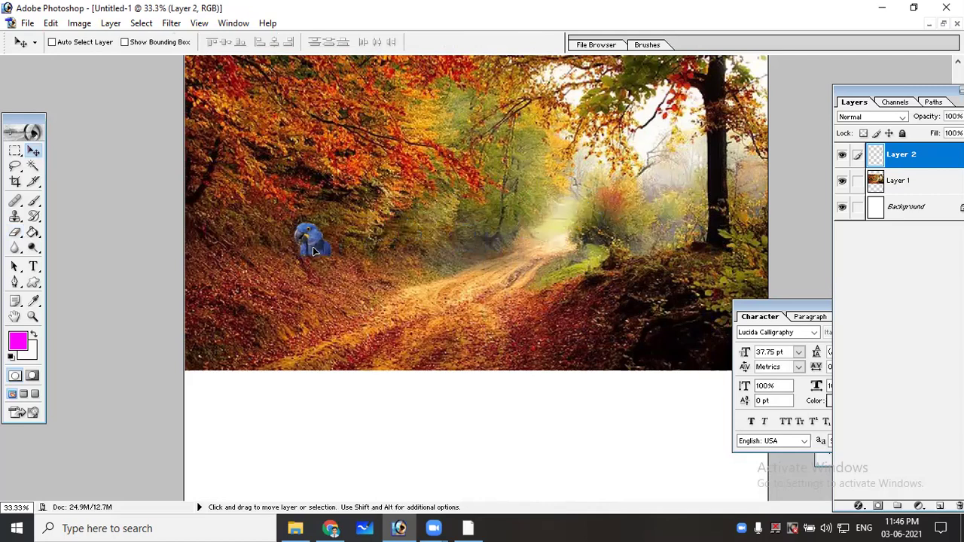
# Enlarge the parrot to about 264% and centre it on the forest path
pyautogui.hotkey('ctrl', 't')
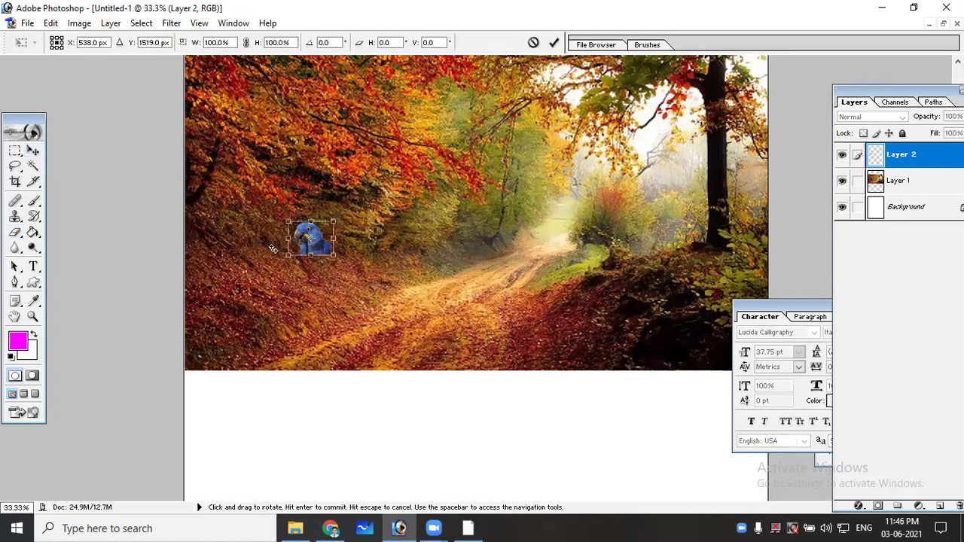
pyautogui.moveTo(339, 257); pyautogui.dragTo(436, 316)
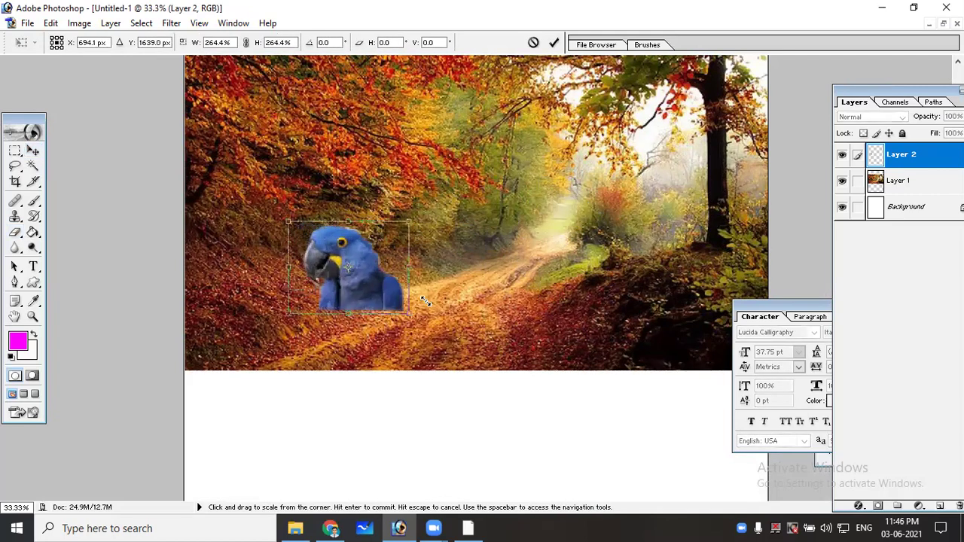
pyautogui.press('Return')
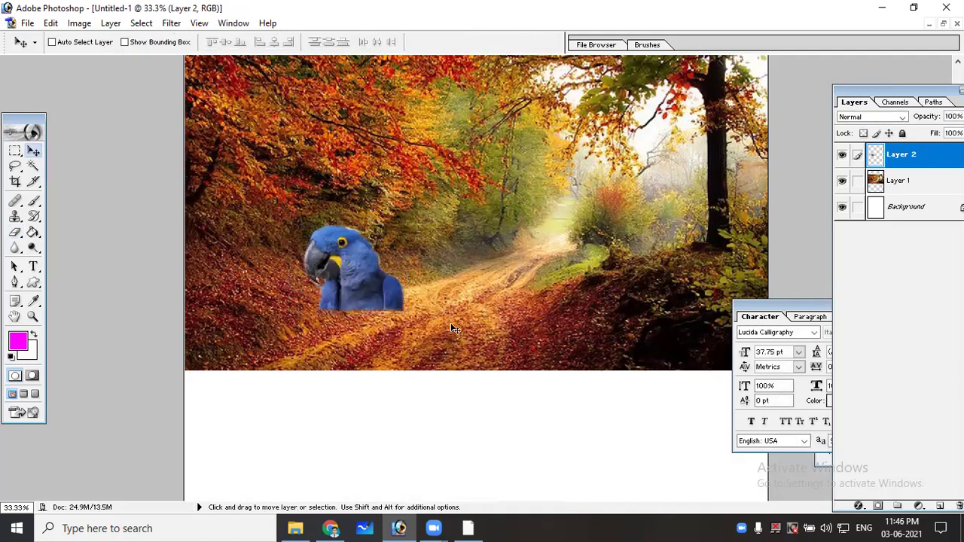
pyautogui.moveTo(360, 283); pyautogui.dragTo(449, 277)
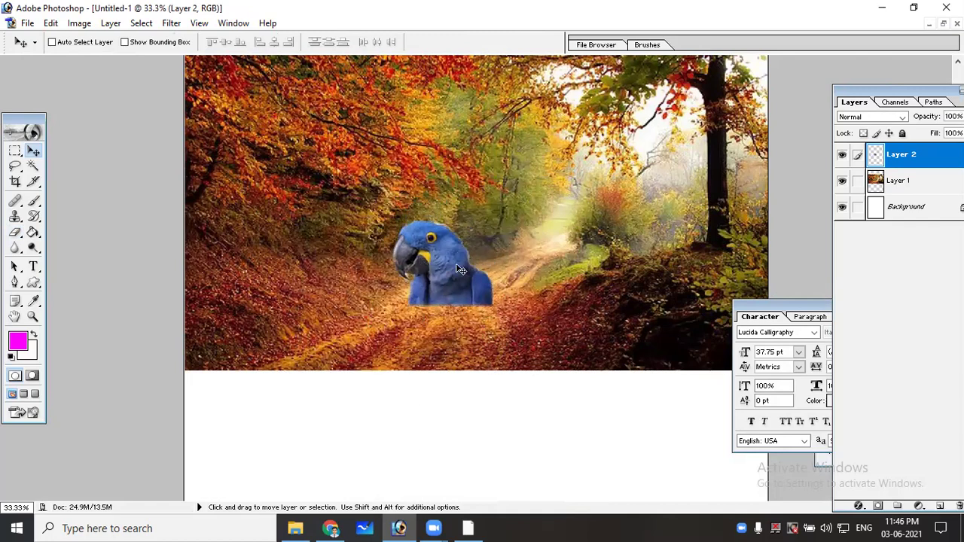
pyautogui.moveTo(459, 269); pyautogui.dragTo(486, 259)
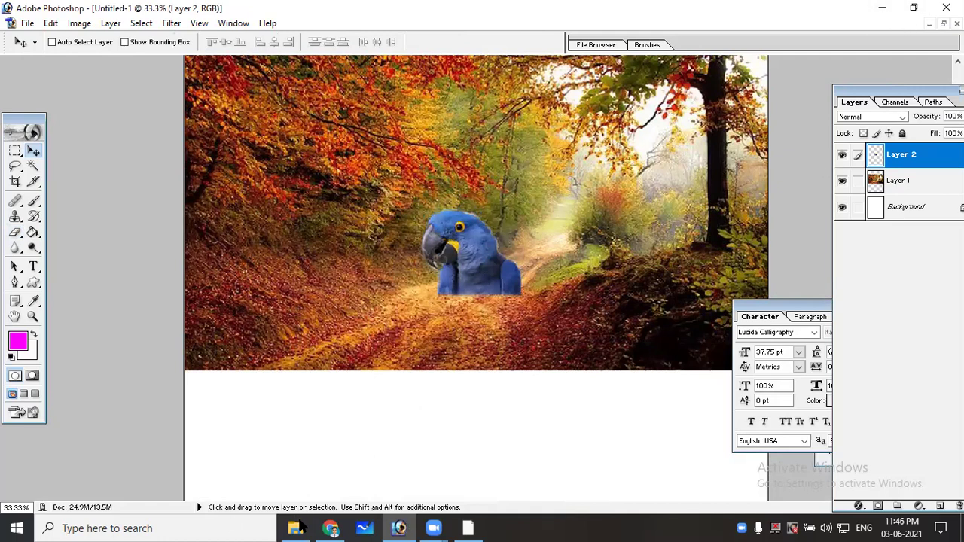
# Drag the Elephant Image for Croping file from the Photoshop Workshop folder toward Photoshop
pyautogui.click(299, 528)
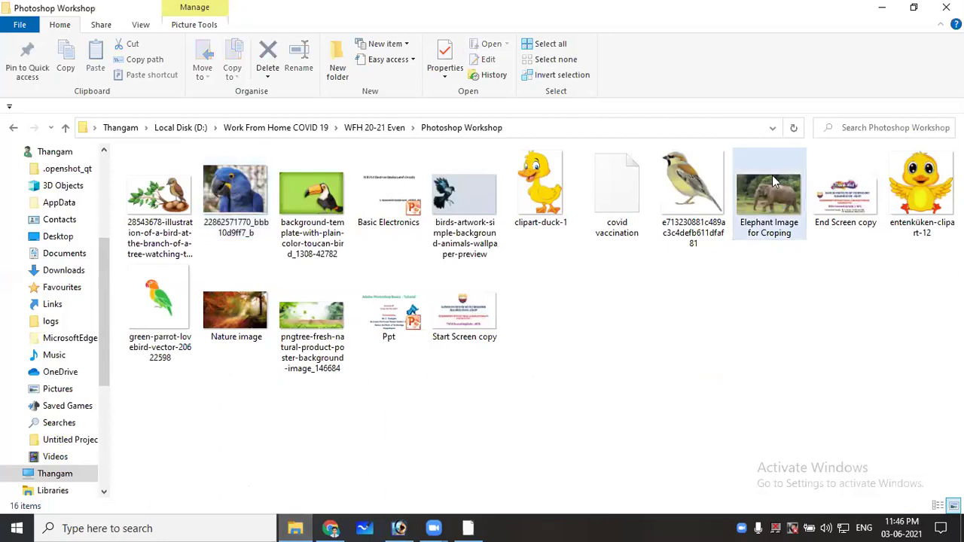
pyautogui.moveTo(781, 197); pyautogui.dragTo(329, 524)
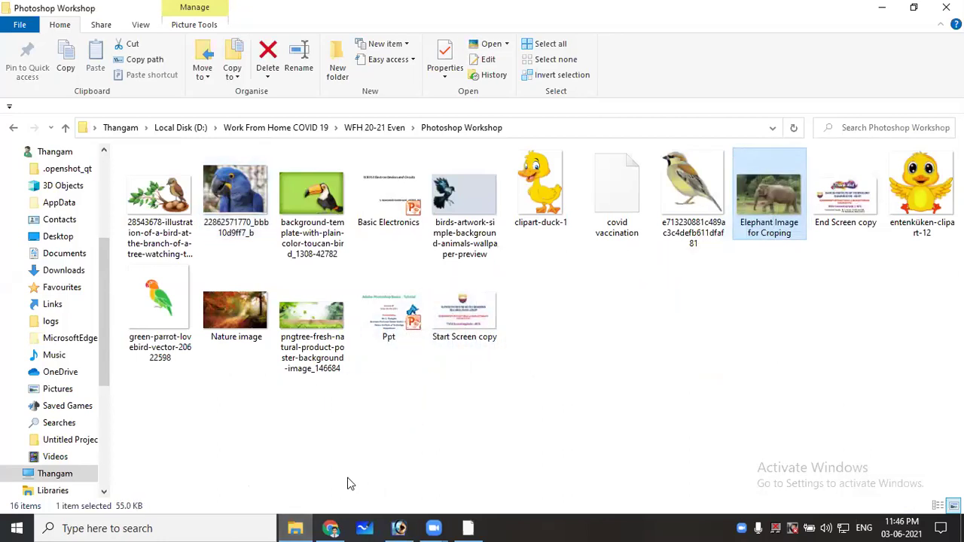
pyautogui.moveTo(329, 525); pyautogui.dragTo(405, 526)
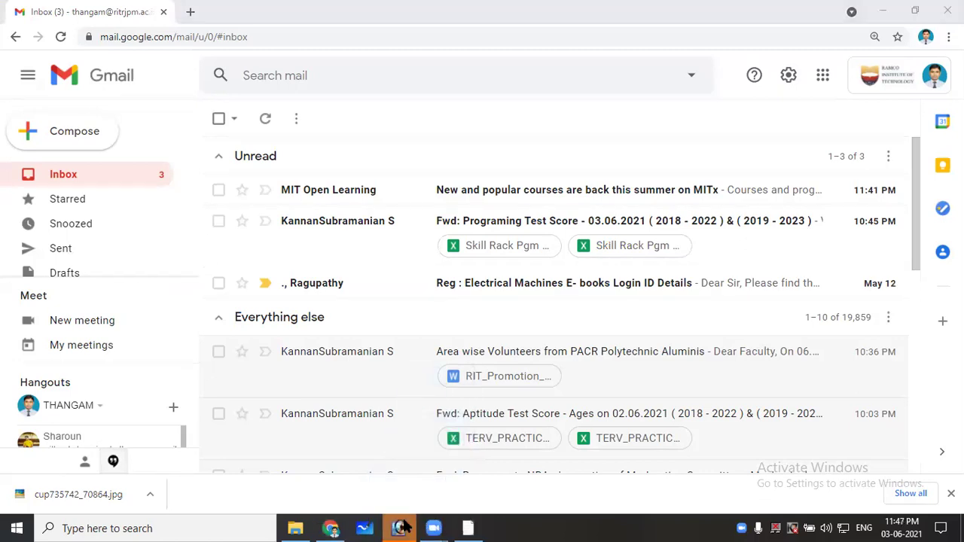
pyautogui.click(401, 527)
pyautogui.click(402, 527)
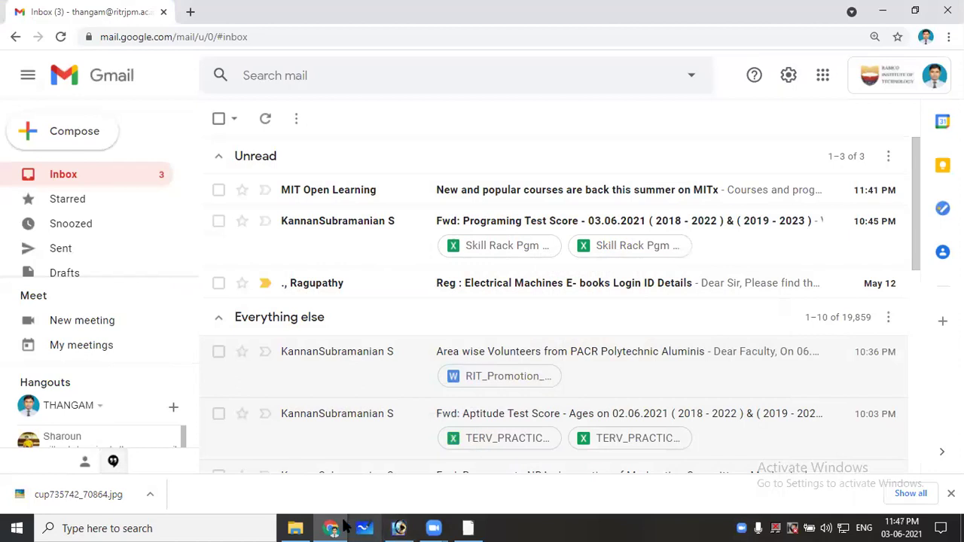
pyautogui.click(296, 528)
pyautogui.moveTo(788, 191)
pyautogui.mouseDown()
pyautogui.moveTo(551, 414)
pyautogui.moveTo(517, 421)
pyautogui.moveTo(401, 528)
pyautogui.mouseUp()
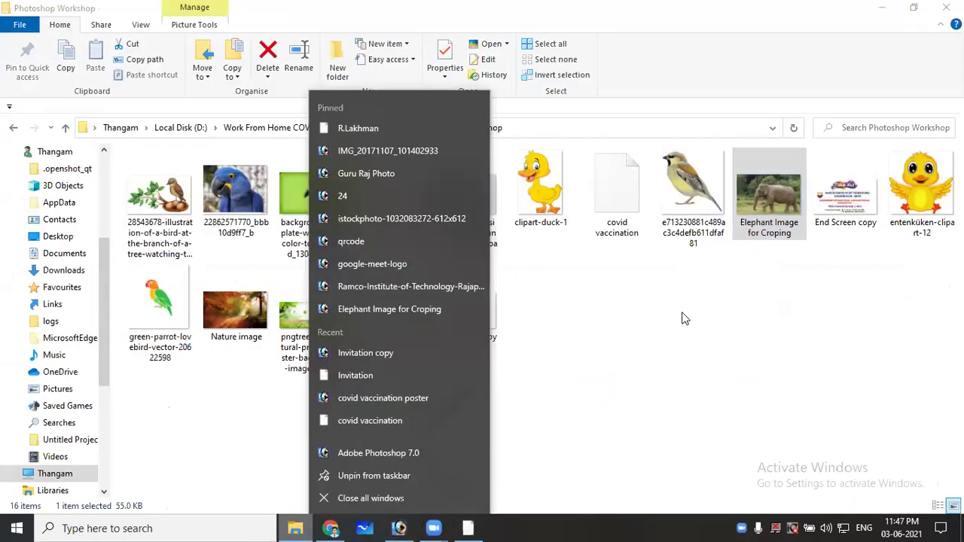
pyautogui.click(691, 329)
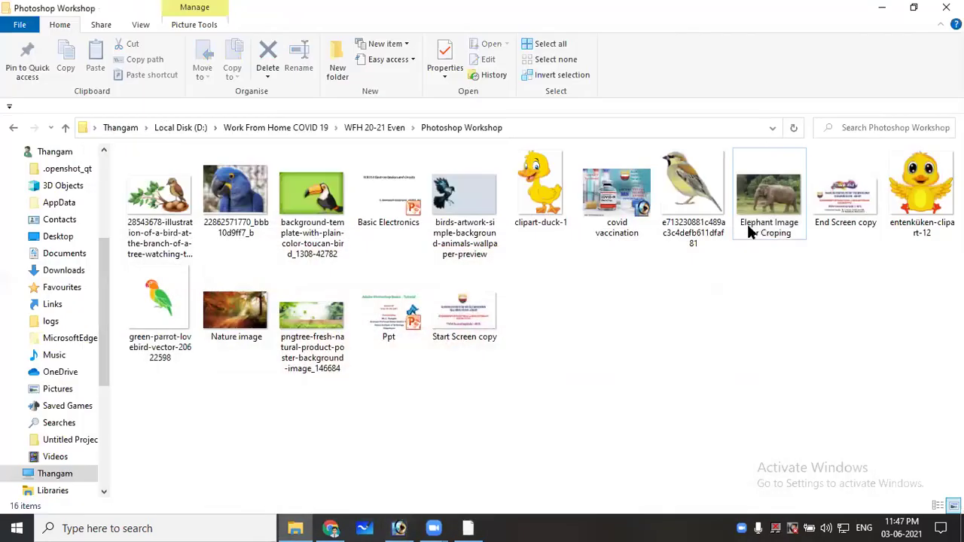
pyautogui.click(746, 222)
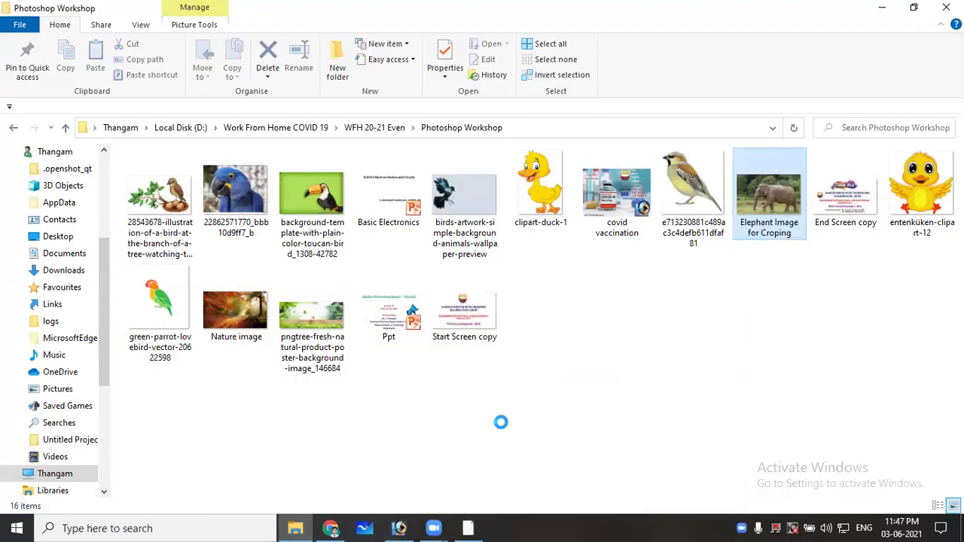
pyautogui.moveTo(501, 422); pyautogui.dragTo(424, 525)
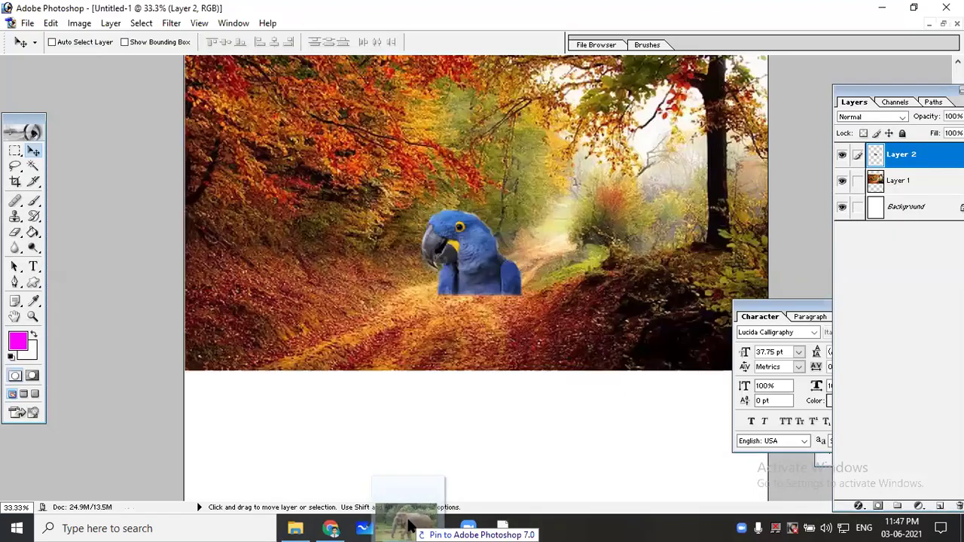
# Copy the elephant photo into Untitled-1 as Layer 3 and move it below the forest picture
pyautogui.moveTo(424, 525); pyautogui.dragTo(531, 363)
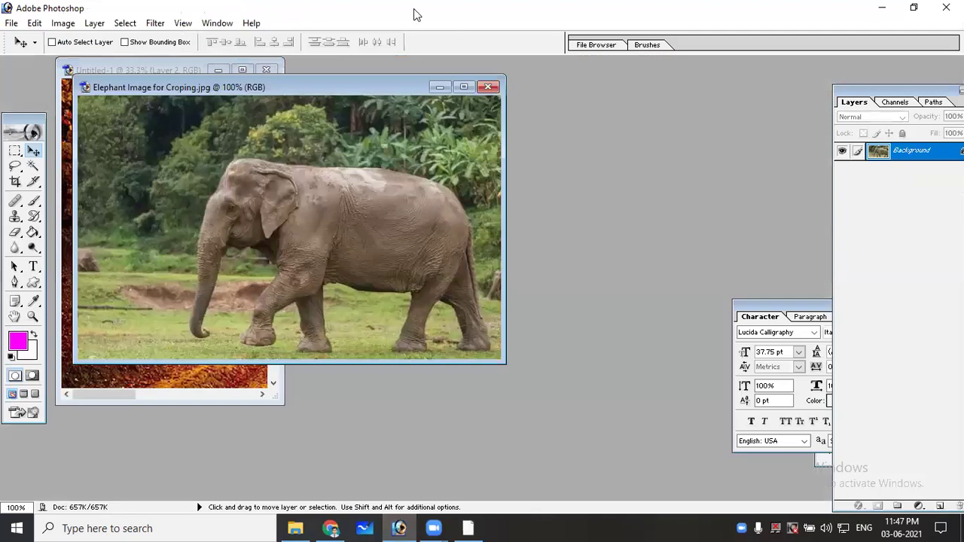
pyautogui.moveTo(336, 76)
pyautogui.mouseDown()
pyautogui.moveTo(335, 92)
pyautogui.moveTo(630, 86)
pyautogui.mouseUp()
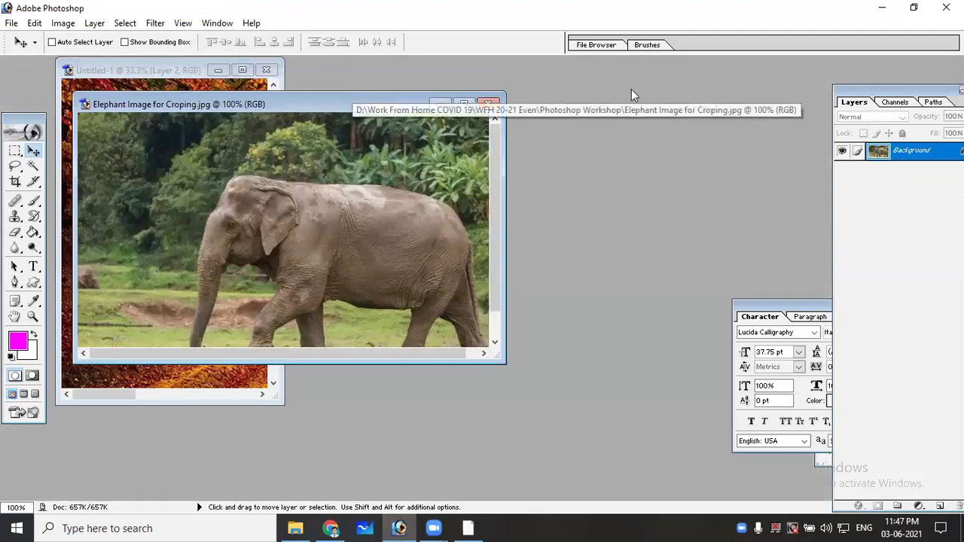
pyautogui.moveTo(586, 201); pyautogui.dragTo(153, 198)
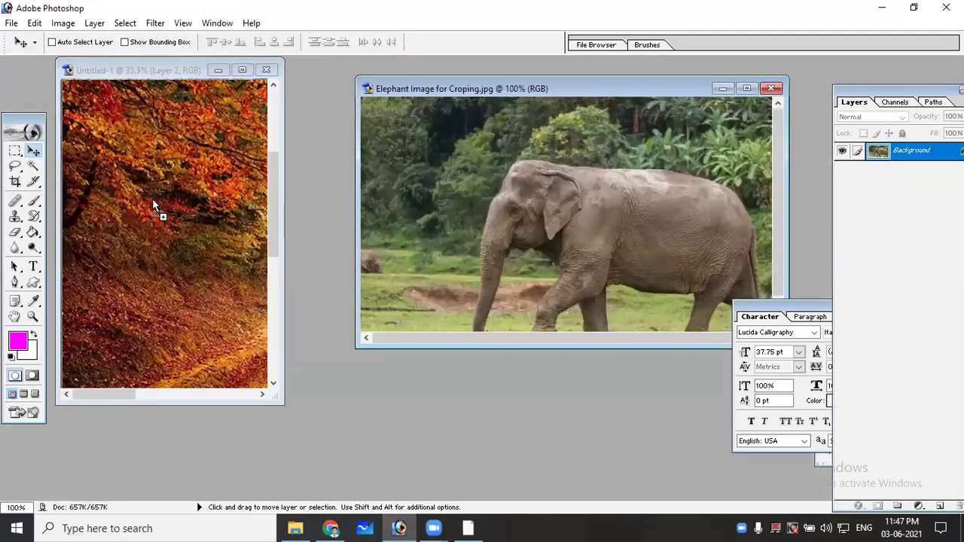
pyautogui.click(771, 90)
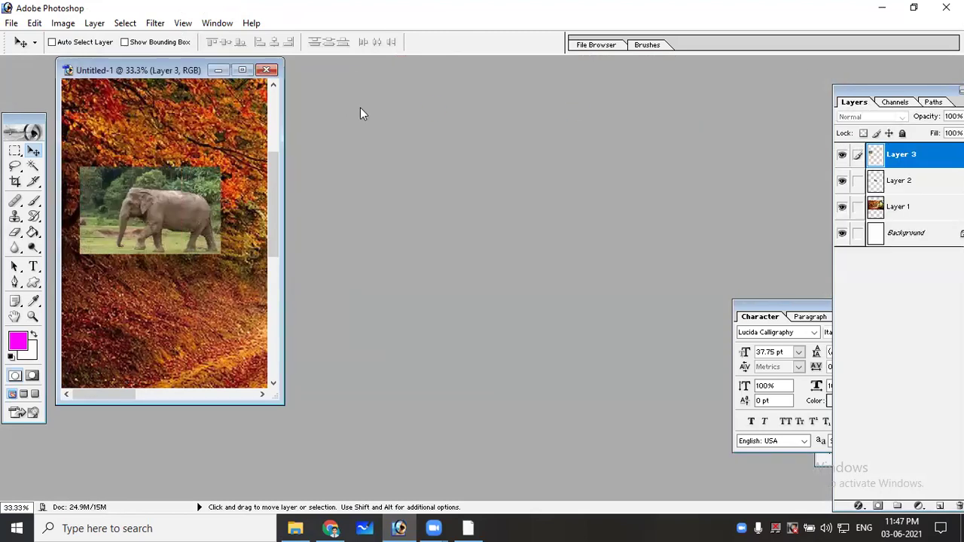
pyautogui.click(242, 70)
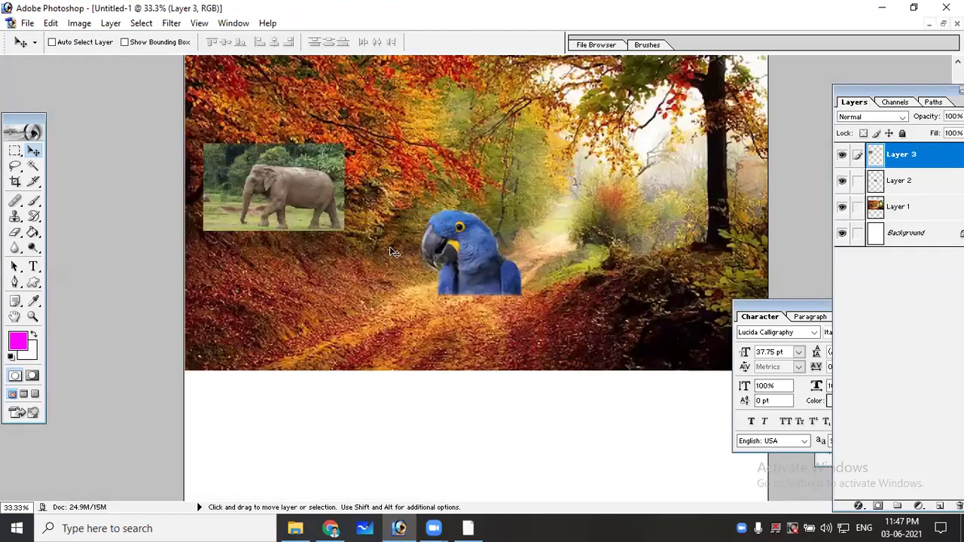
pyautogui.scroll(-3, 237, 161)
pyautogui.moveTo(234, 153)
pyautogui.mouseDown()
pyautogui.moveTo(293, 201)
pyautogui.moveTo(343, 443)
pyautogui.mouseUp()
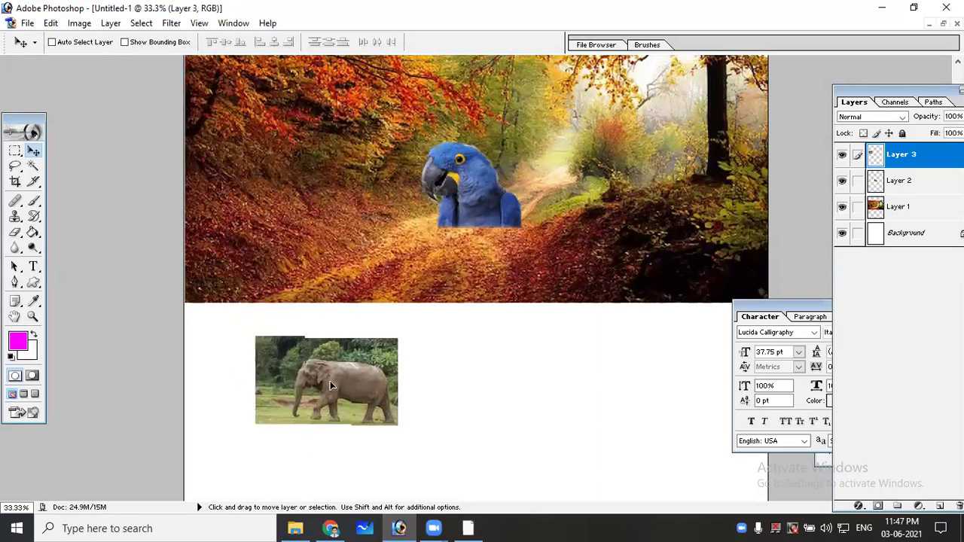
# Scale the elephant on Layer 3 to about 299% beneath the forest, then cancel the save dialog
pyautogui.hotkey('ctrl', 't')
pyautogui.scroll(-2, 374, 338)
pyautogui.scroll(-3, 375, 331)
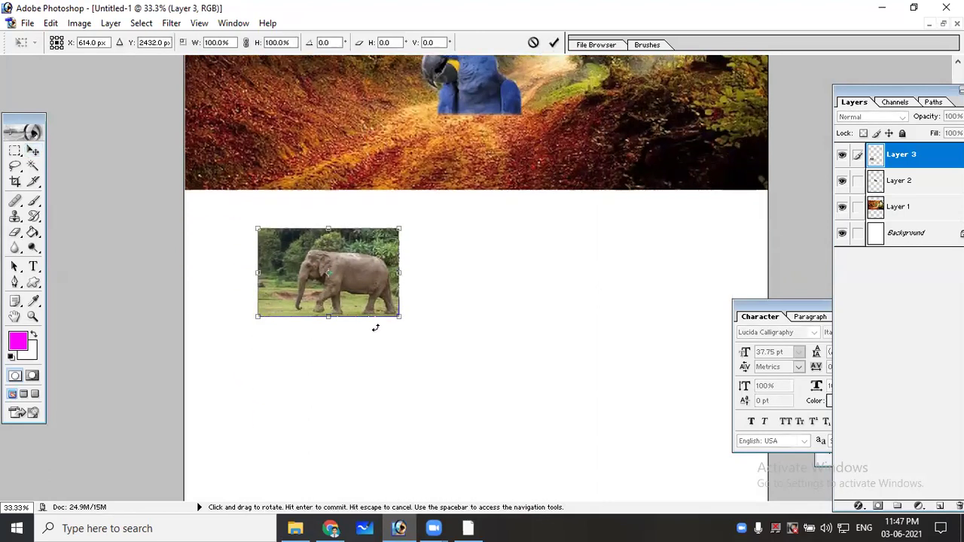
pyautogui.scroll(-1, 384, 308)
pyautogui.moveTo(431, 327); pyautogui.dragTo(688, 430)
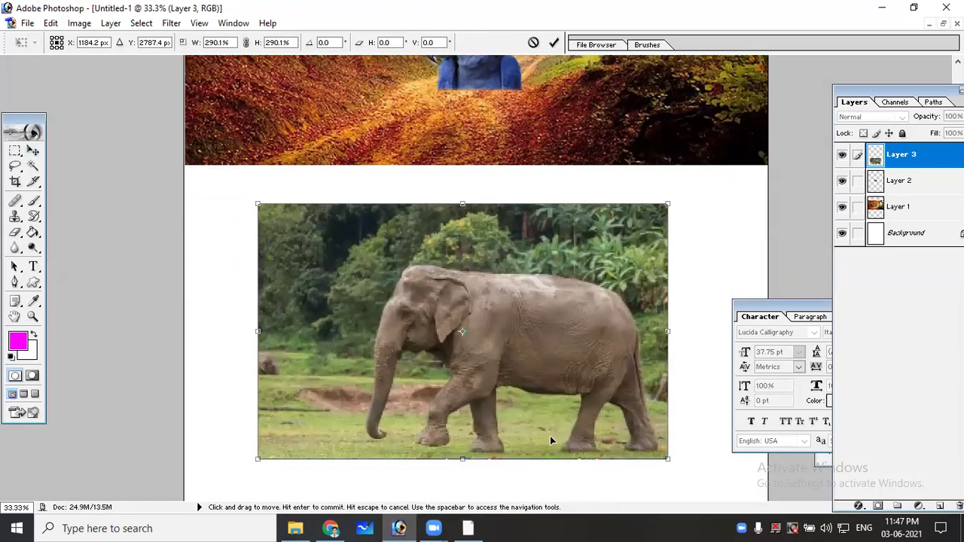
pyautogui.moveTo(668, 458); pyautogui.dragTo(704, 478)
pyautogui.press('Return')
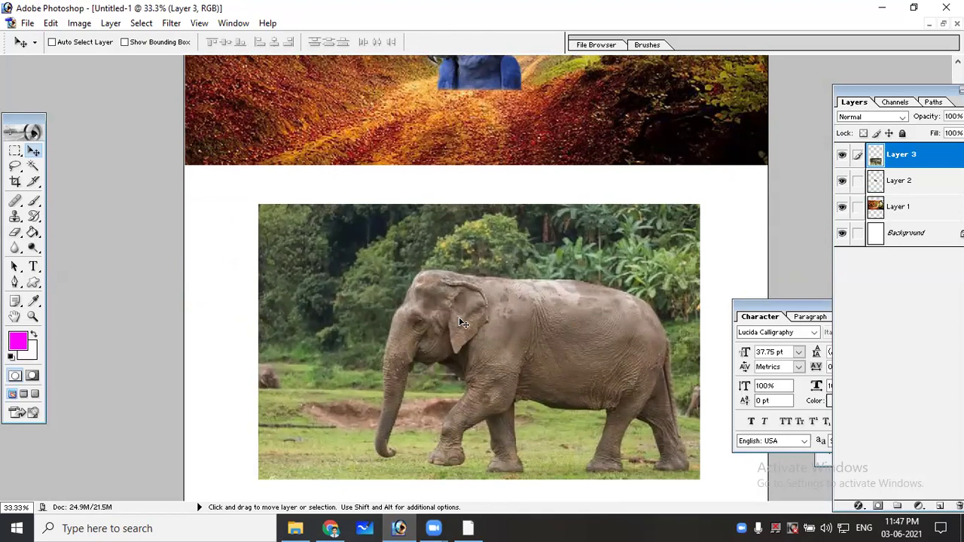
pyautogui.hotkey('ctrl', 's')
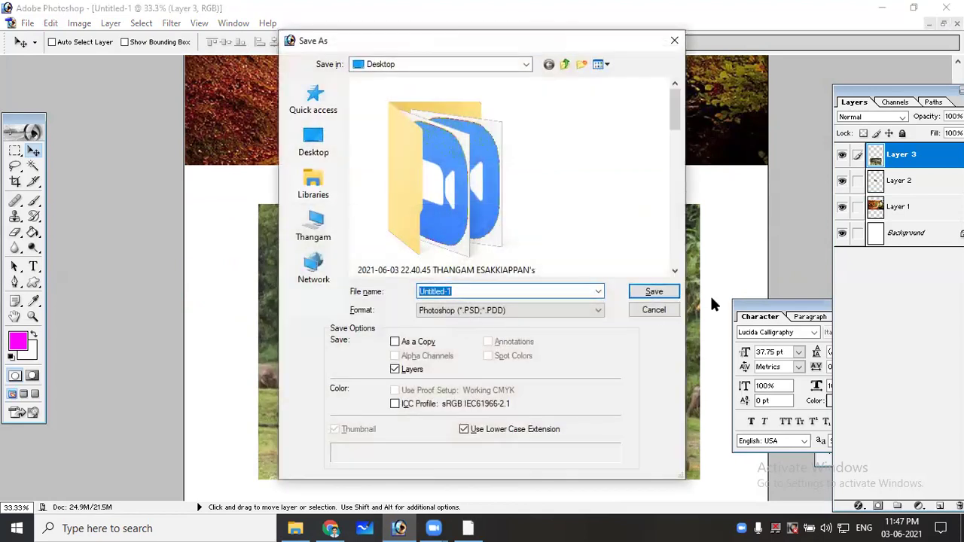
pyautogui.click(654, 310)
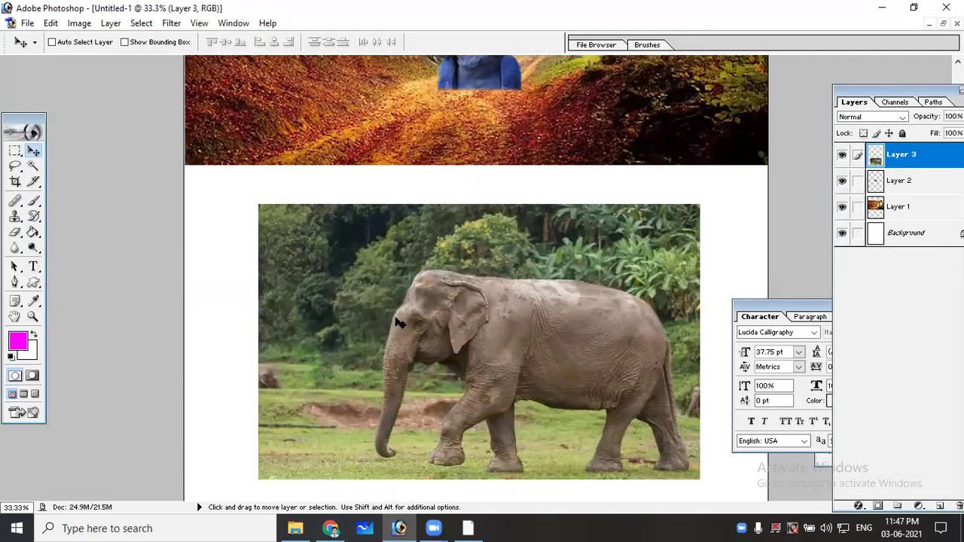
# Choose the Pen tool and zoom to 100% on the elephant's head
pyautogui.click(15, 284)
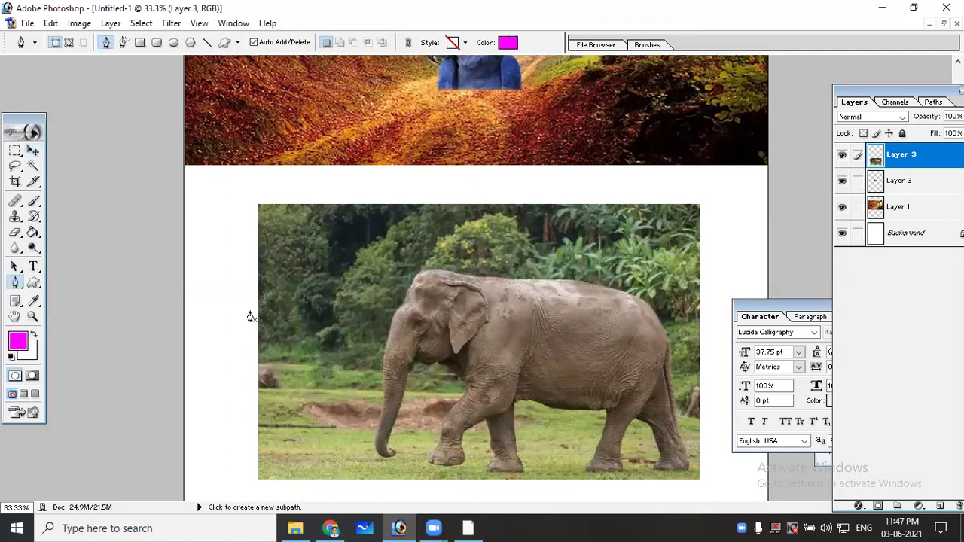
pyautogui.click(33, 150)
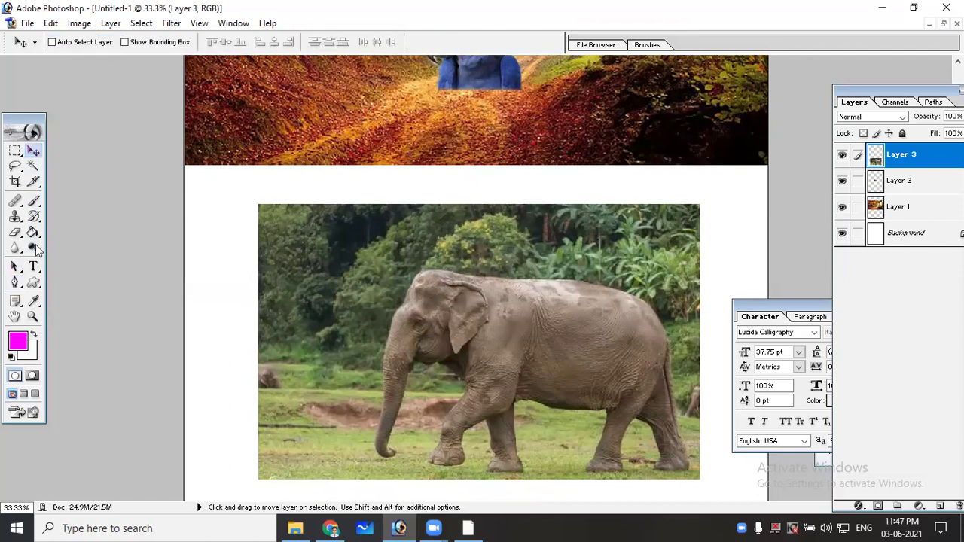
pyautogui.click(15, 284)
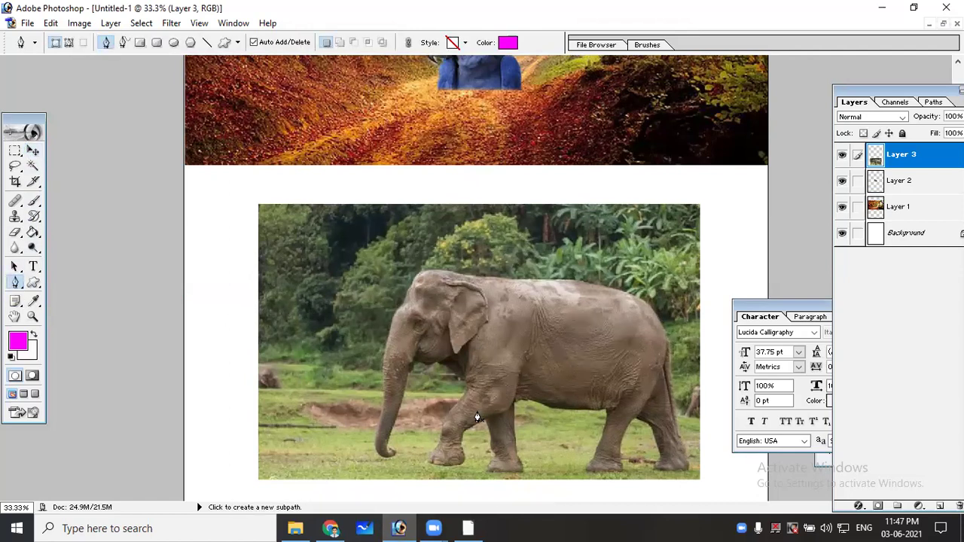
pyautogui.hotkey('ctrl', '+')
pyautogui.hotkey('ctrl', '+')
pyautogui.hotkey('ctrl', '+')
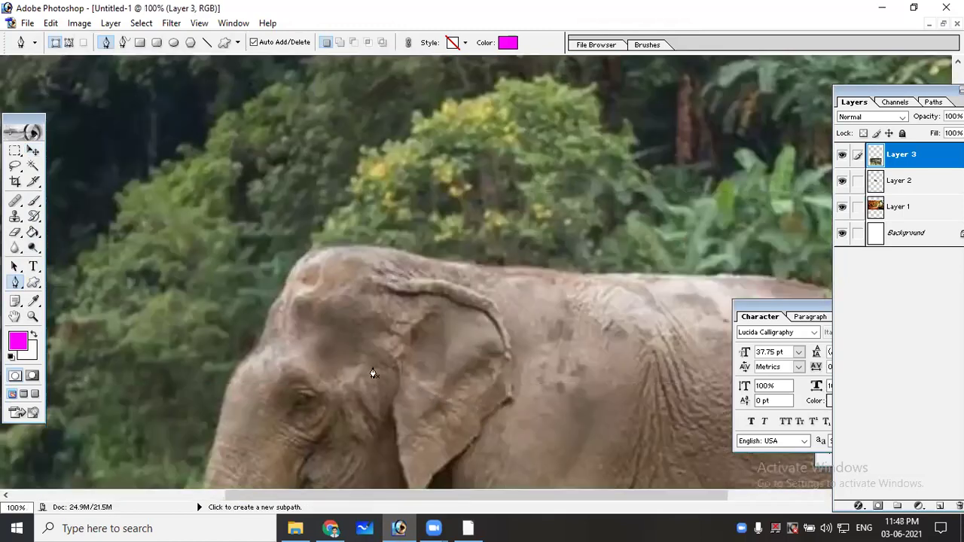
# Start the Shape 1 outline at the forehead, curving over the top of the head
pyautogui.click(302, 259)
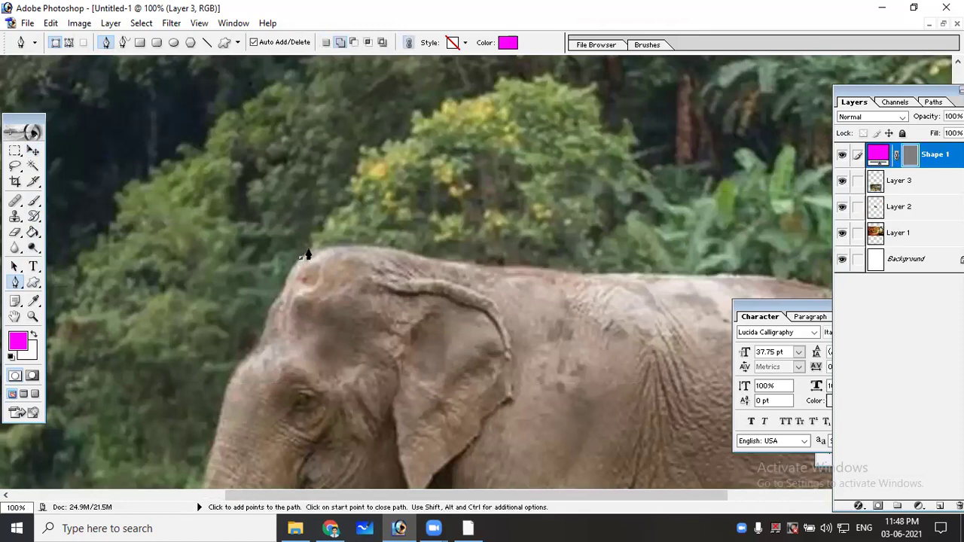
pyautogui.moveTo(307, 255); pyautogui.dragTo(325, 253)
pyautogui.click(326, 249)
pyautogui.click(346, 247)
pyautogui.click(371, 250)
pyautogui.click(398, 252)
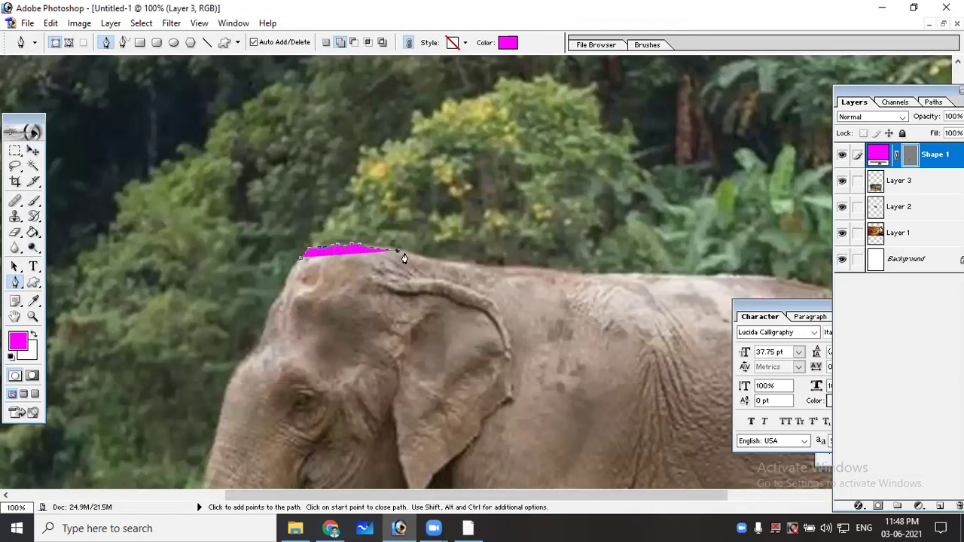
pyautogui.click(419, 257)
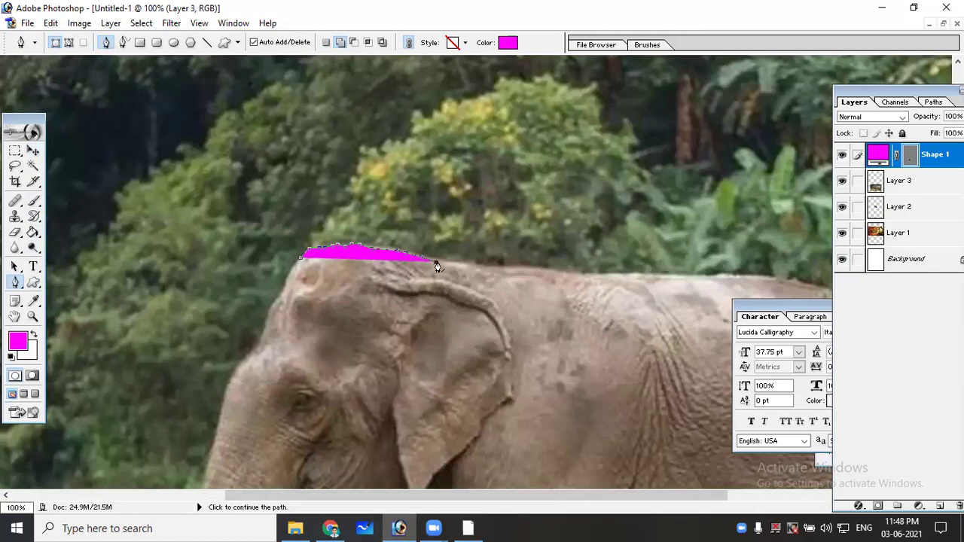
# Continue the outline with anchors along the elephant's back
pyautogui.click(478, 264)
pyautogui.click(506, 267)
pyautogui.click(557, 267)
pyautogui.click(586, 275)
pyautogui.click(618, 272)
pyautogui.click(653, 274)
pyautogui.click(673, 274)
pyautogui.click(695, 276)
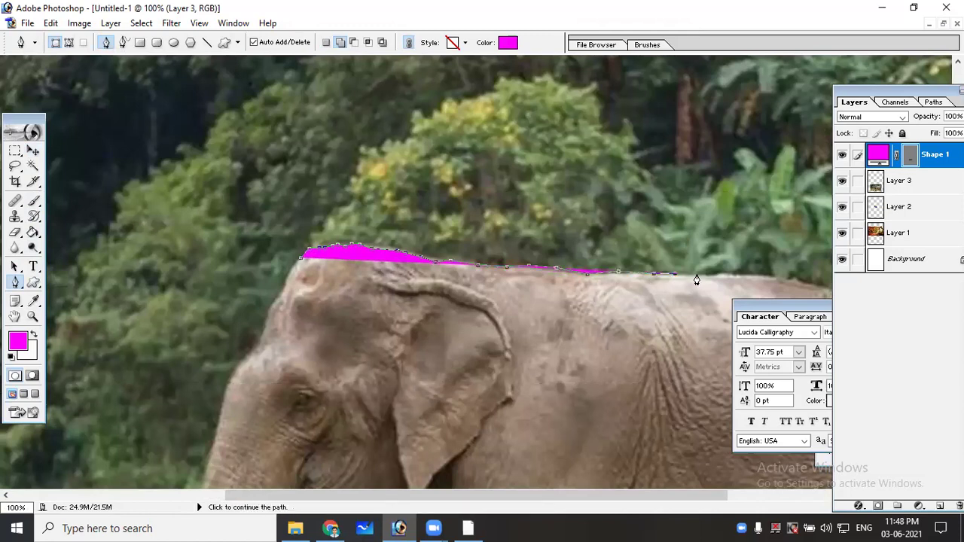
# Extend the outline further along the back and set Shape 1's opacity to 0%
pyautogui.click(710, 275)
pyautogui.click(735, 274)
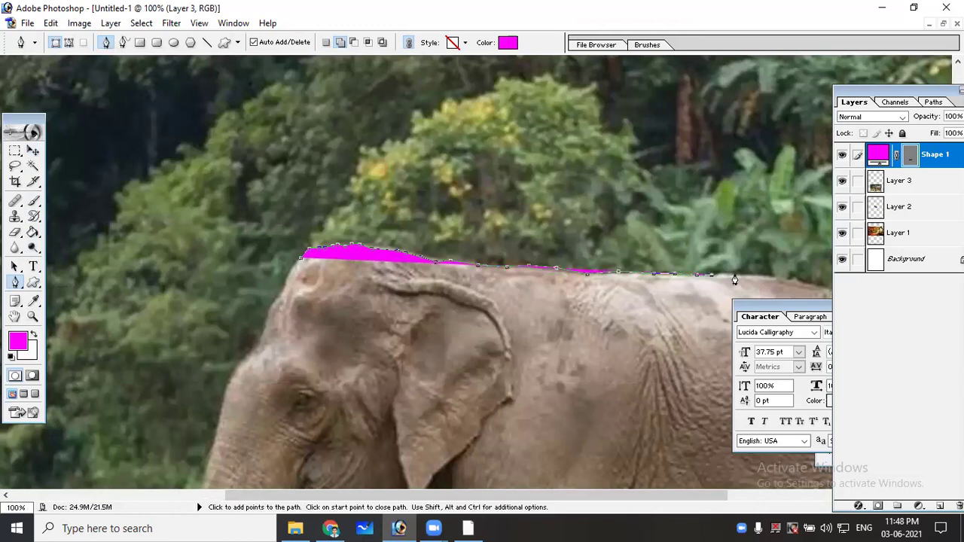
pyautogui.click(751, 276)
pyautogui.moveTo(895, 92); pyautogui.dragTo(816, 81)
pyautogui.moveTo(895, 109)
pyautogui.mouseDown()
pyautogui.moveTo(875, 126)
pyautogui.moveTo(823, 128)
pyautogui.mouseUp()
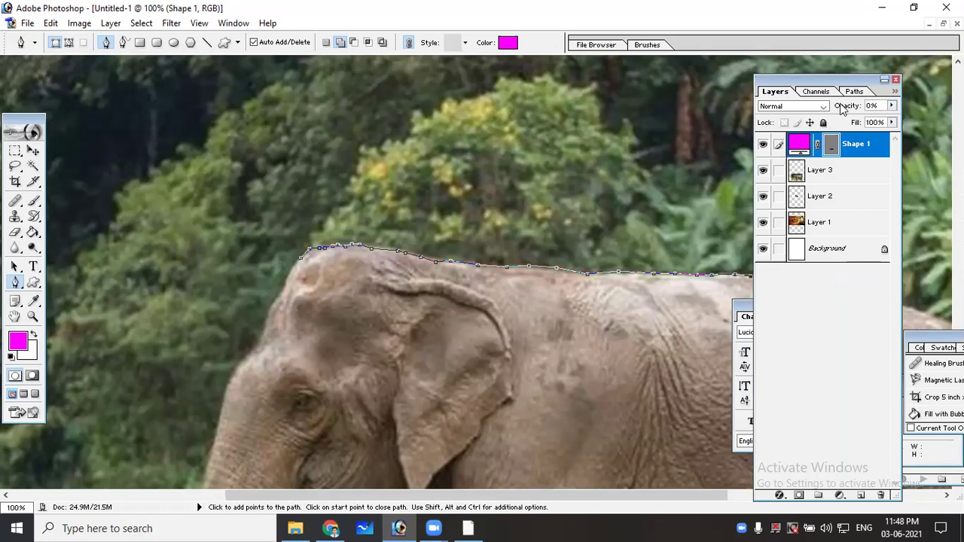
# At 200% zoom, continue the outline's anchors along the elephant's back
pyautogui.moveTo(832, 83); pyautogui.dragTo(961, 88)
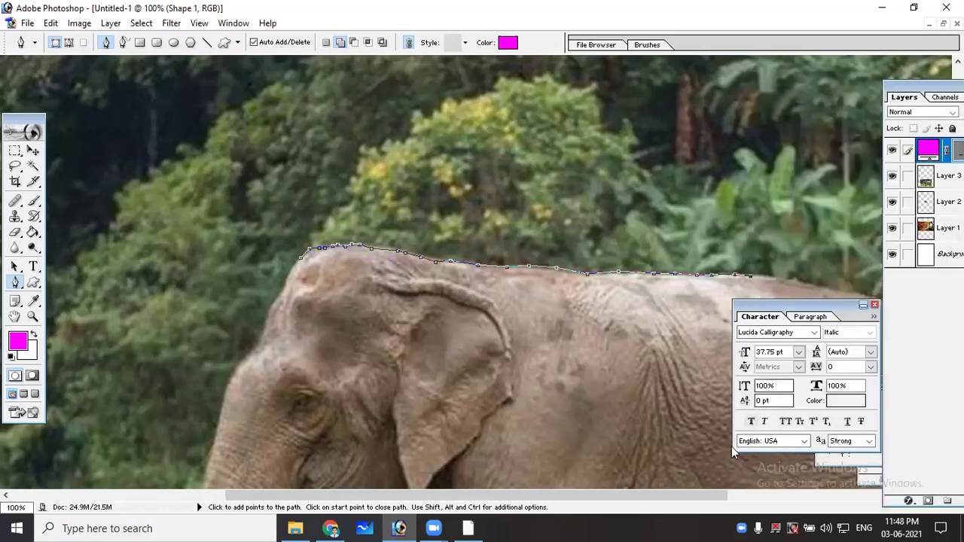
pyautogui.hotkey('ctrl', '+')
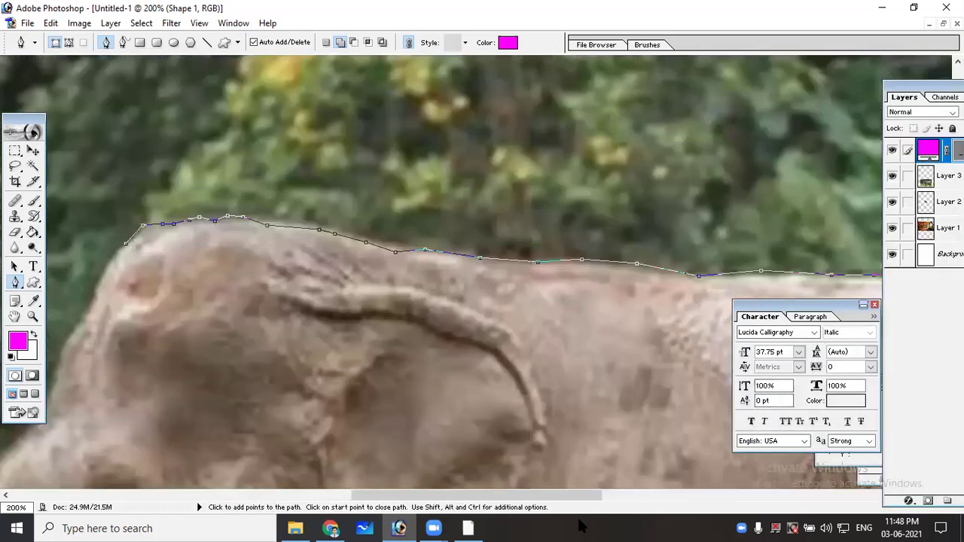
pyautogui.moveTo(551, 494); pyautogui.dragTo(787, 494)
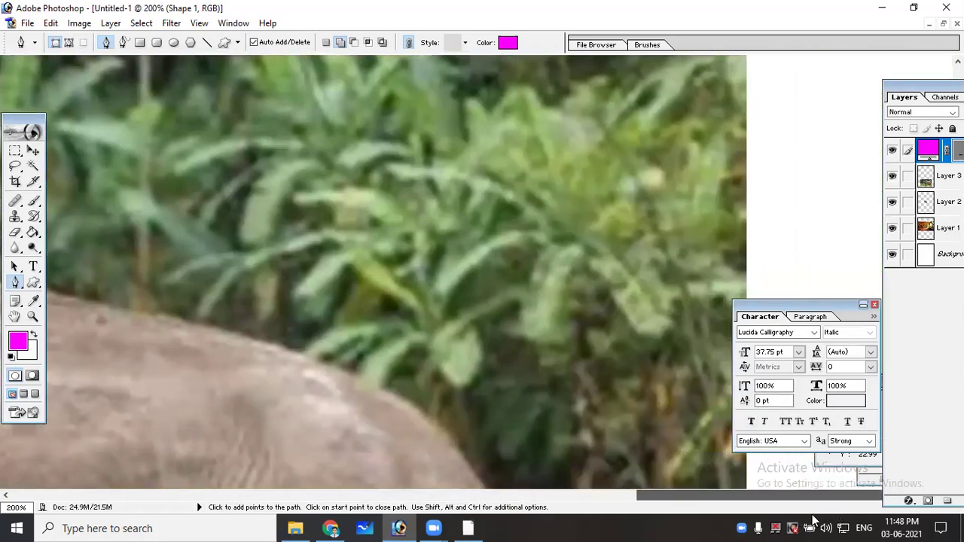
pyautogui.click(164, 280)
pyautogui.click(194, 284)
pyautogui.click(235, 292)
pyautogui.click(321, 310)
pyautogui.click(380, 326)
pyautogui.click(434, 339)
pyautogui.click(489, 353)
# Trace the outline where the back curves down onto the rump
pyautogui.click(535, 372)
pyautogui.click(570, 389)
pyautogui.click(593, 399)
pyautogui.click(617, 423)
pyautogui.click(643, 437)
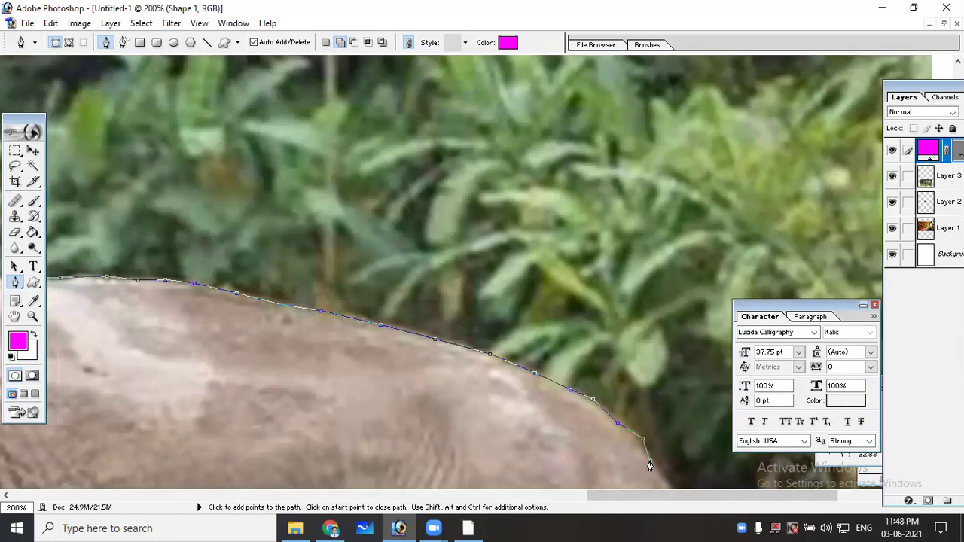
pyautogui.click(649, 462)
pyautogui.scroll(-2, 646, 457)
pyautogui.scroll(-3, 641, 426)
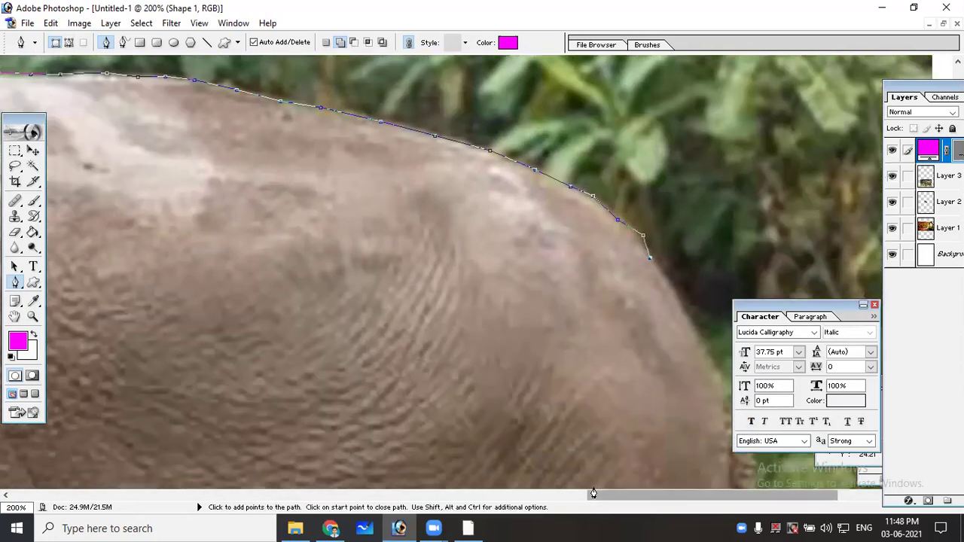
pyautogui.hscroll(5, 593, 493)
# Continue the outline down the rump and the rear edge
pyautogui.click(369, 280)
pyautogui.click(387, 299)
pyautogui.click(403, 332)
pyautogui.click(410, 353)
pyautogui.click(428, 385)
pyautogui.click(435, 410)
pyautogui.scroll(-1, 437, 395)
pyautogui.click(442, 370)
pyautogui.click(456, 390)
pyautogui.click(458, 411)
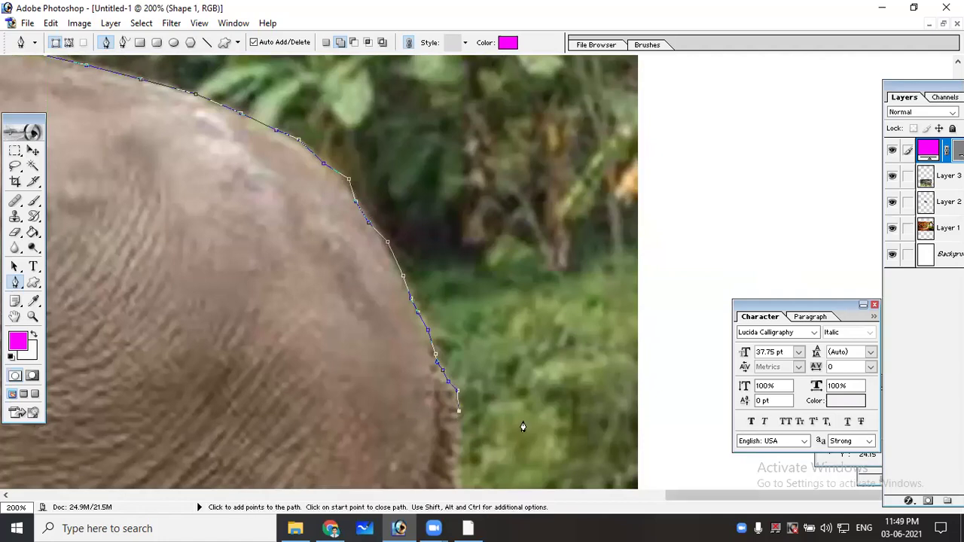
pyautogui.scroll(-2, 521, 416)
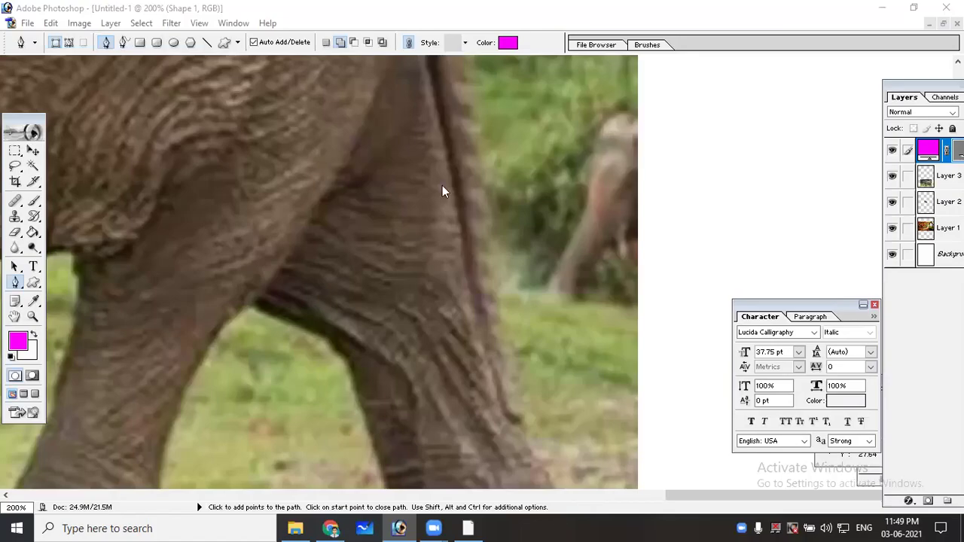
# Trace the outline down the upper part of the rear hind leg
pyautogui.scroll(3, 528, 241)
pyautogui.click(467, 178)
pyautogui.moveTo(484, 241); pyautogui.dragTo(484, 277)
pyautogui.click(497, 333)
pyautogui.click(501, 369)
pyautogui.click(496, 393)
pyautogui.scroll(-3, 496, 398)
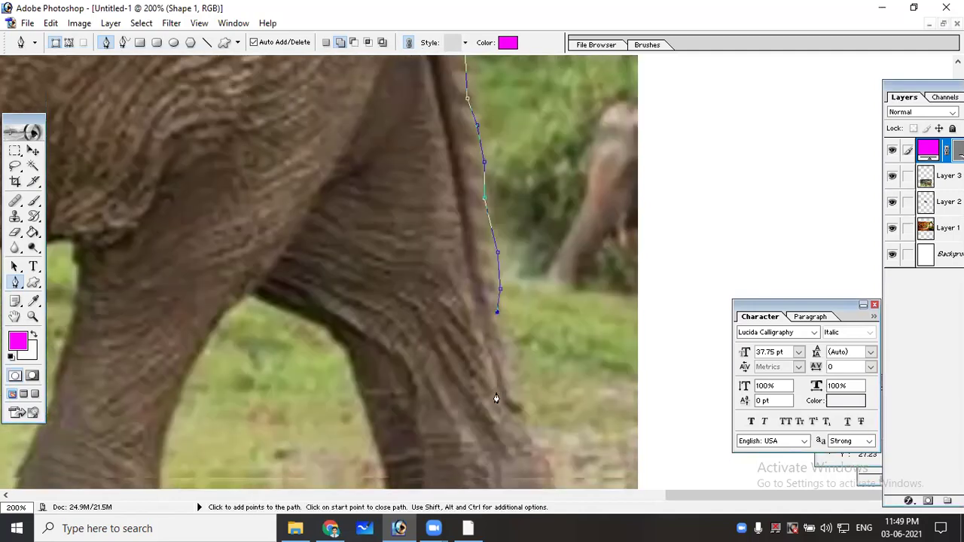
pyautogui.scroll(-2, 495, 398)
pyautogui.click(500, 276)
pyautogui.click(511, 301)
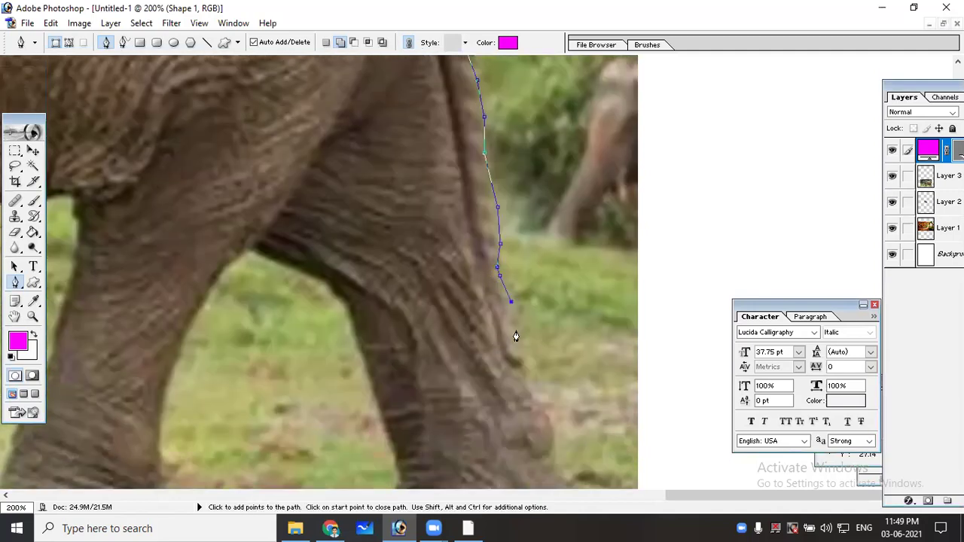
# Continue down the leg's back edge to the heel of the foot
pyautogui.scroll(-5, 515, 324)
pyautogui.click(510, 175)
pyautogui.click(516, 199)
pyautogui.click(523, 220)
pyautogui.click(538, 253)
pyautogui.click(549, 271)
pyautogui.click(557, 295)
pyautogui.click(556, 316)
pyautogui.click(558, 342)
pyautogui.click(564, 366)
pyautogui.click(572, 398)
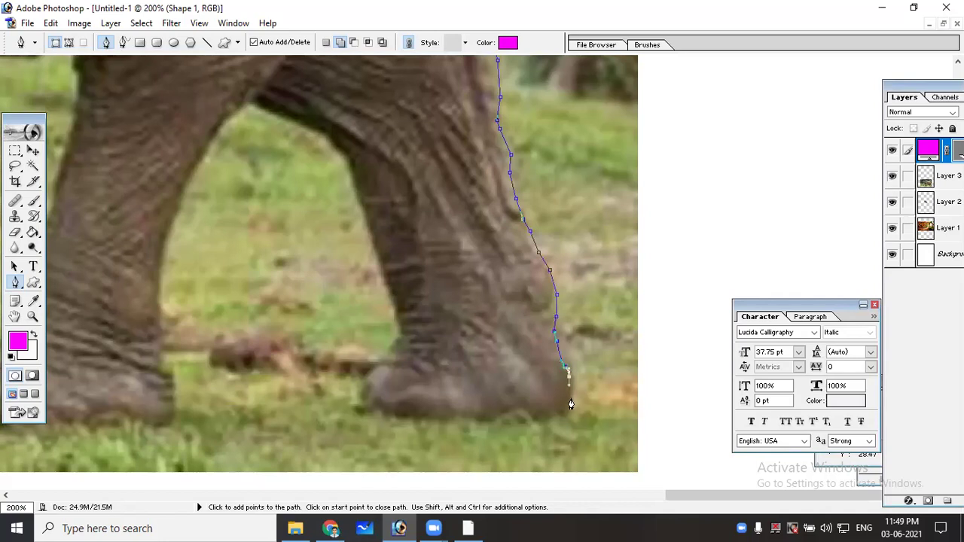
# Outline the bottom and front of the foot, undoing one misplaced point
pyautogui.click(546, 413)
pyautogui.click(529, 415)
pyautogui.click(498, 419)
pyautogui.click(449, 394)
pyautogui.hotkey('ctrl', 'z')
pyautogui.click(442, 416)
pyautogui.click(387, 404)
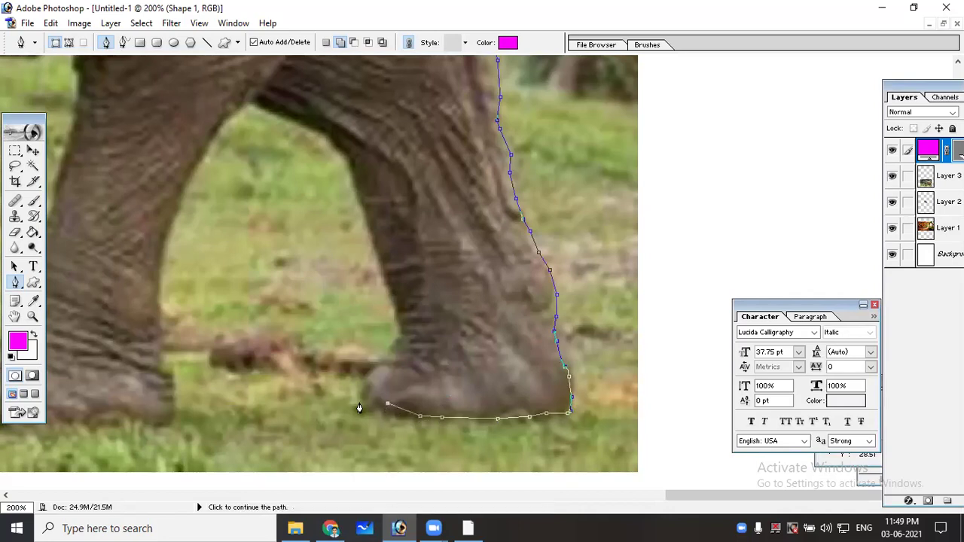
pyautogui.click(358, 399)
# Trace up the foot's left edge and the leg's inner edge, then zoom out
pyautogui.click(364, 379)
pyautogui.click(377, 364)
pyautogui.click(384, 347)
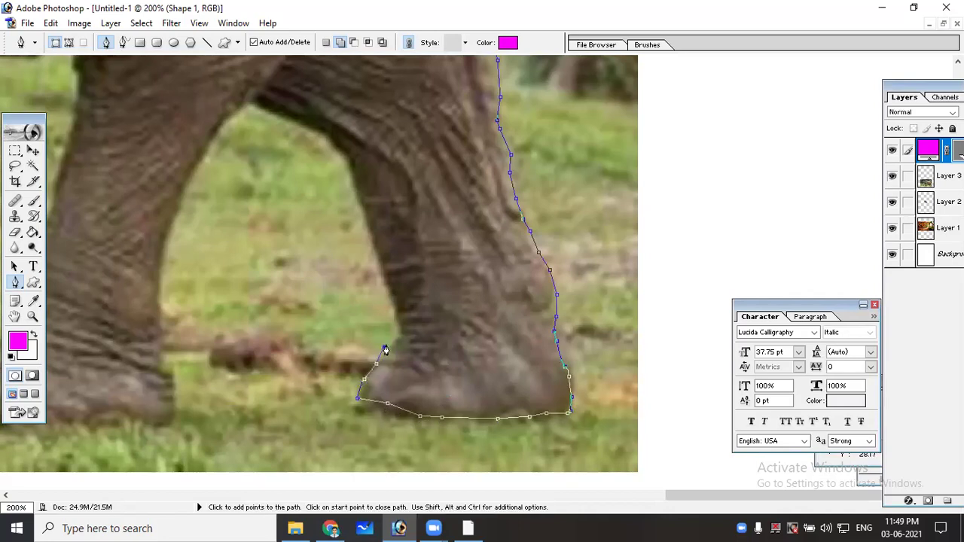
pyautogui.click(393, 325)
pyautogui.click(383, 275)
pyautogui.click(372, 250)
pyautogui.click(365, 224)
pyautogui.click(354, 197)
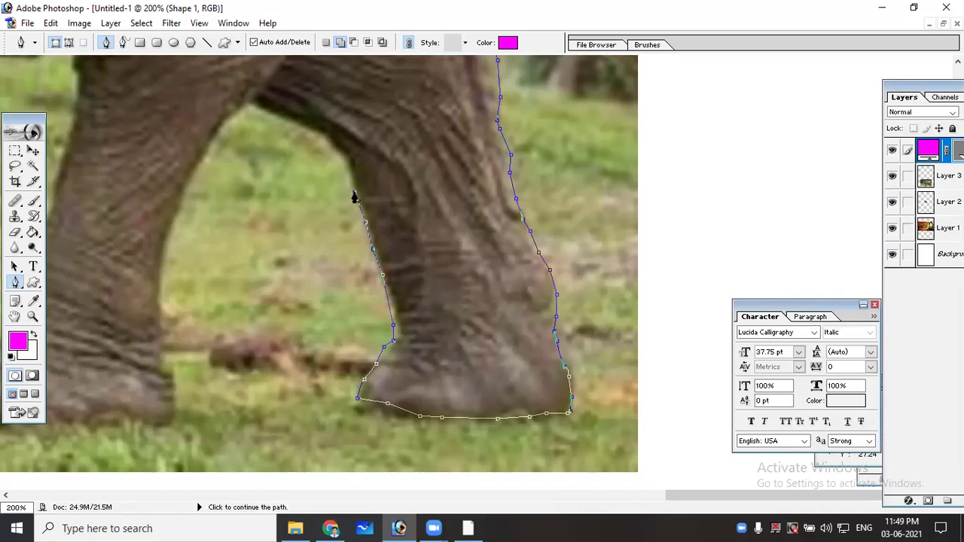
pyautogui.hotkey('ctrl', '-')
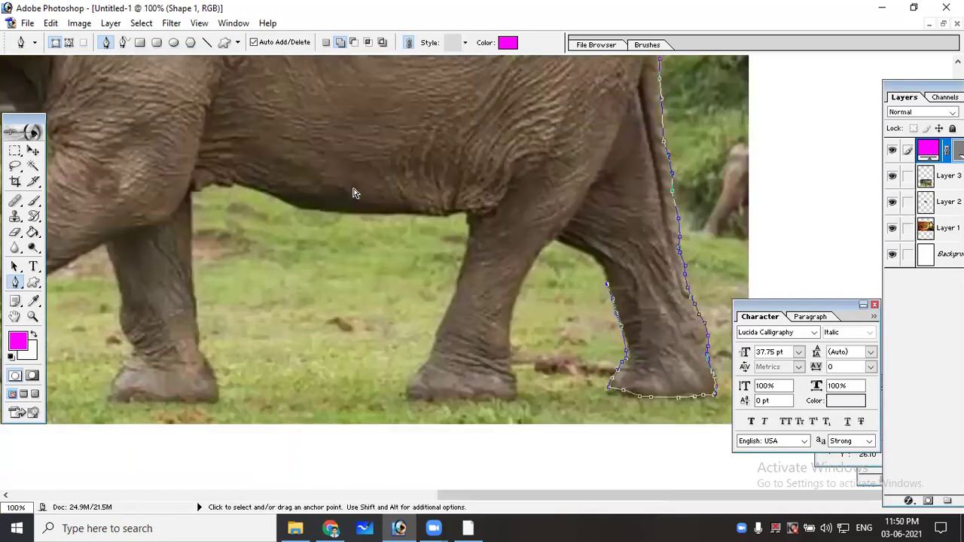
pyautogui.hotkey('ctrl', '-')
pyautogui.hotkey('ctrl', '-')
pyautogui.hotkey('ctrl', '+')
# At 33.3% zoom, outline around the other hind leg and its foot
pyautogui.hotkey('ctrl', '-')
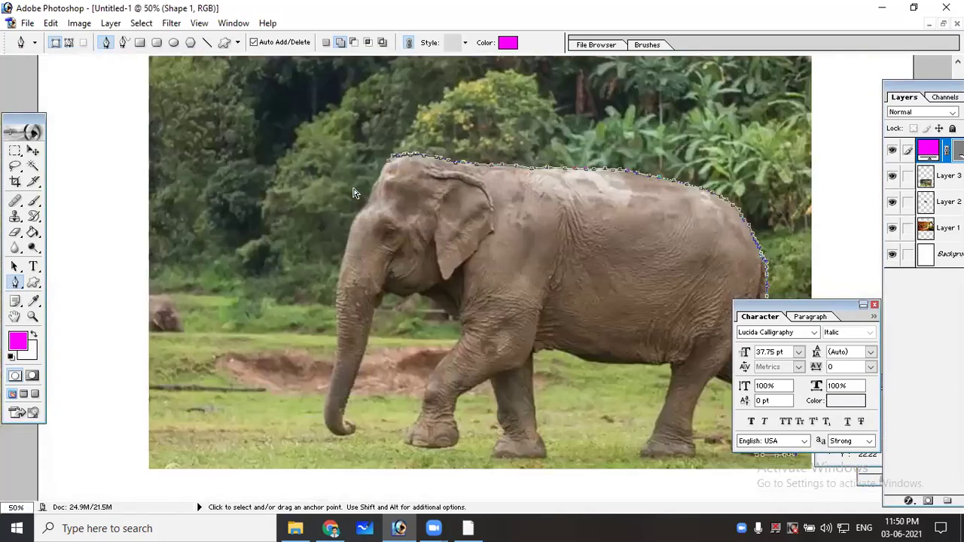
pyautogui.hotkey('ctrl', '-')
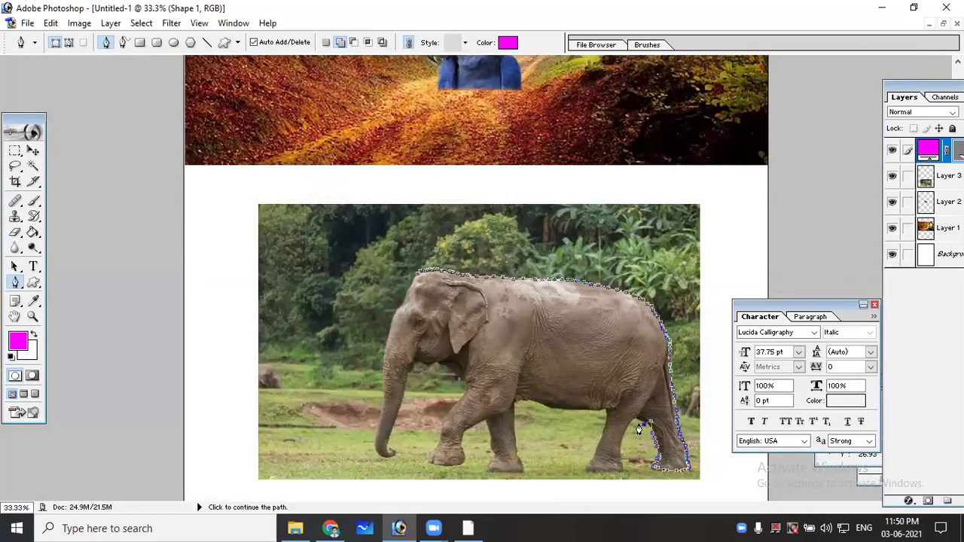
pyautogui.click(634, 420)
pyautogui.click(620, 456)
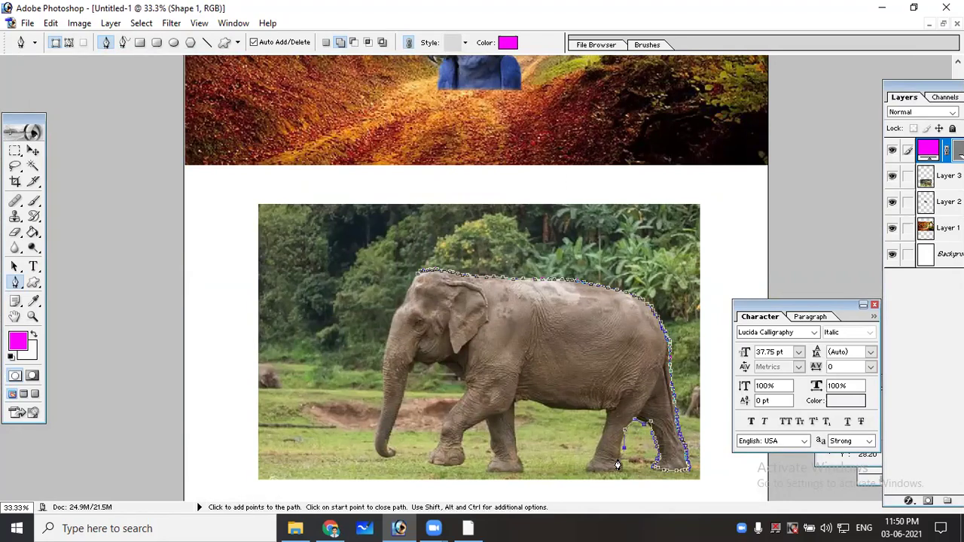
pyautogui.click(587, 469)
pyautogui.click(598, 452)
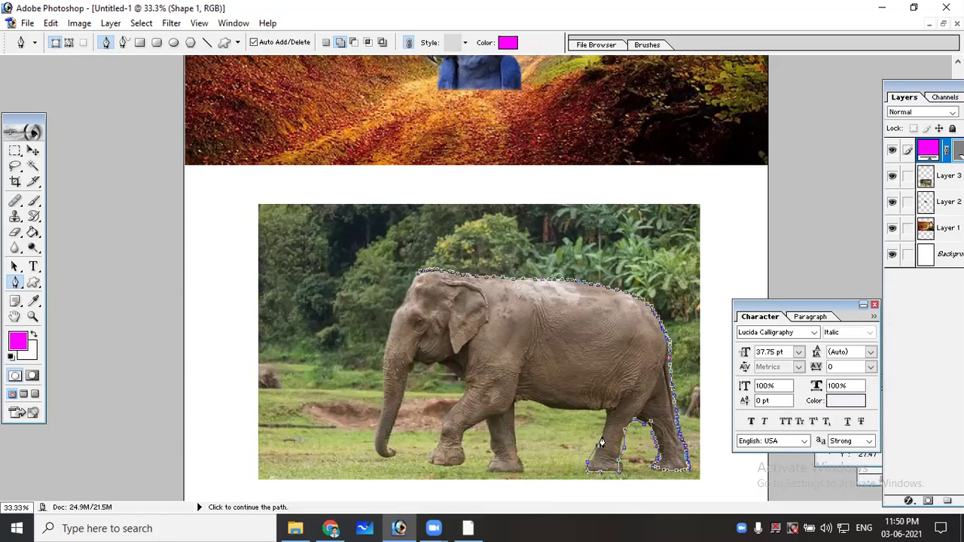
pyautogui.click(605, 409)
# Continue the outline along the belly and down the front leg
pyautogui.click(552, 407)
pyautogui.click(516, 403)
pyautogui.click(518, 451)
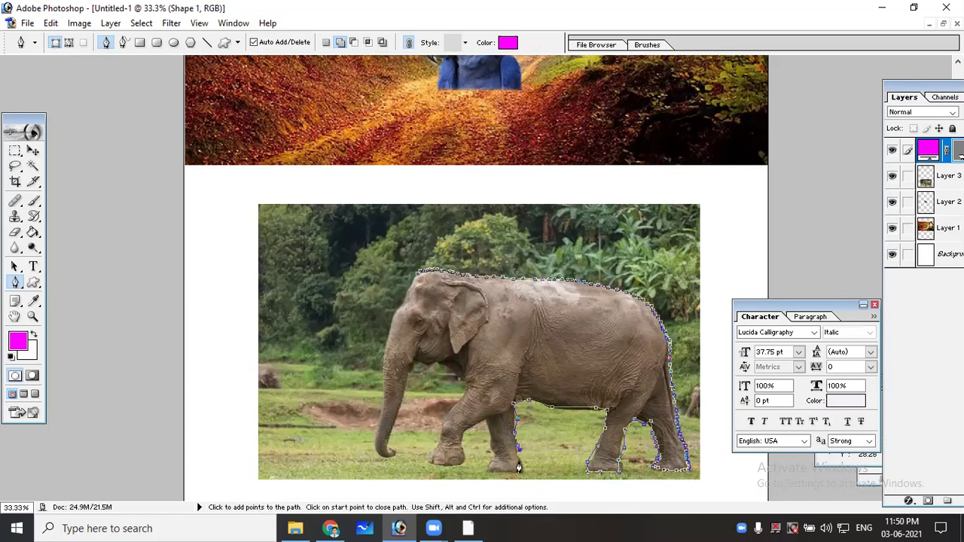
pyautogui.click(520, 470)
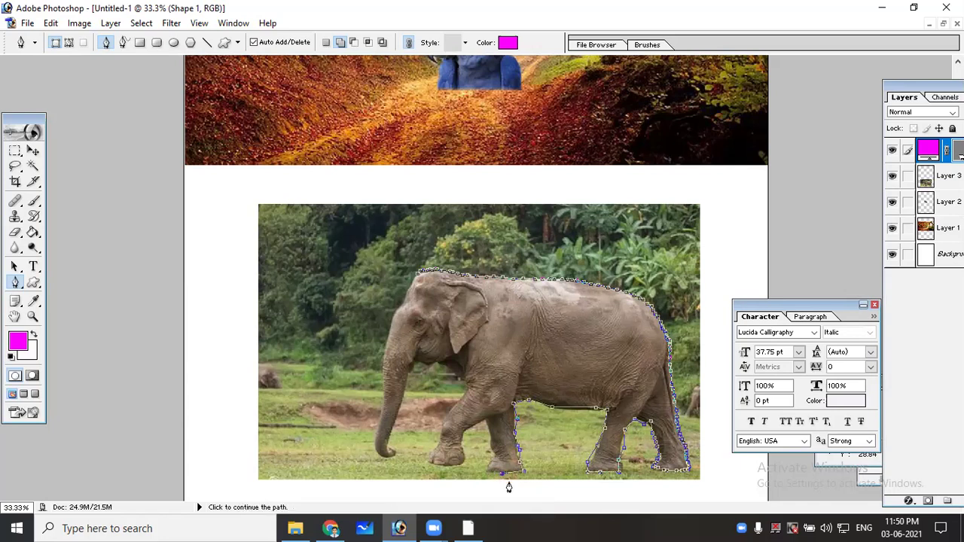
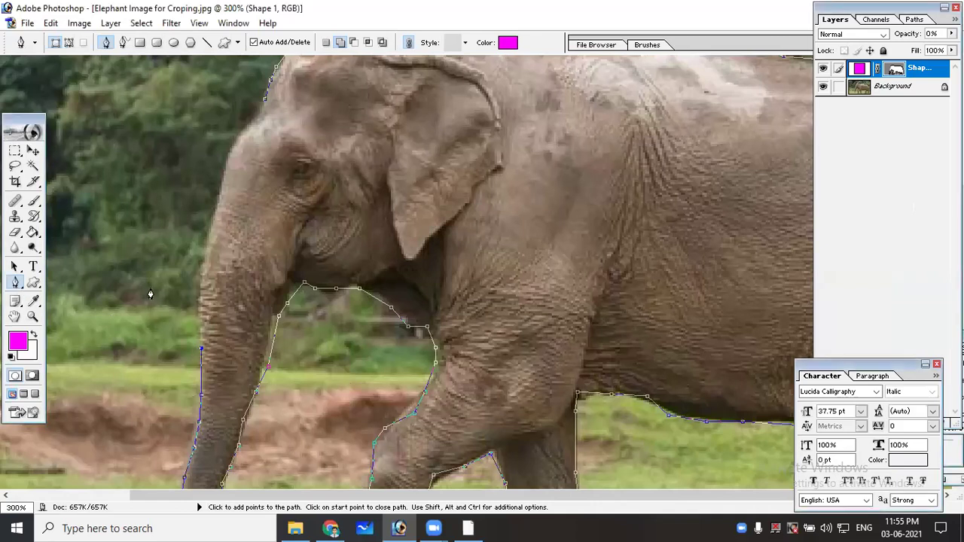
# Place pen anchor points up the elephant's trunk and along its head, closing the outline path
pyautogui.click(201, 321)
pyautogui.click(199, 299)
pyautogui.click(201, 273)
pyautogui.click(206, 257)
pyautogui.click(209, 239)
pyautogui.click(219, 199)
pyautogui.click(221, 178)
pyautogui.click(232, 146)
pyautogui.click(239, 136)
pyautogui.click(244, 125)
pyautogui.click(259, 111)
pyautogui.click(265, 103)
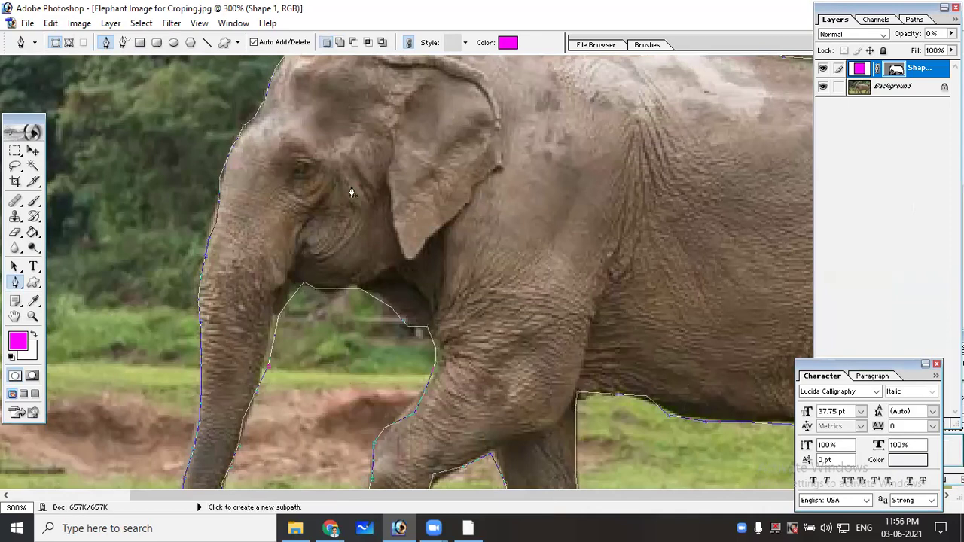
# Load the Shape 1 vector mask as a selection around the elephant and inspect its edges
pyautogui.hotkey('ctrl', '-')
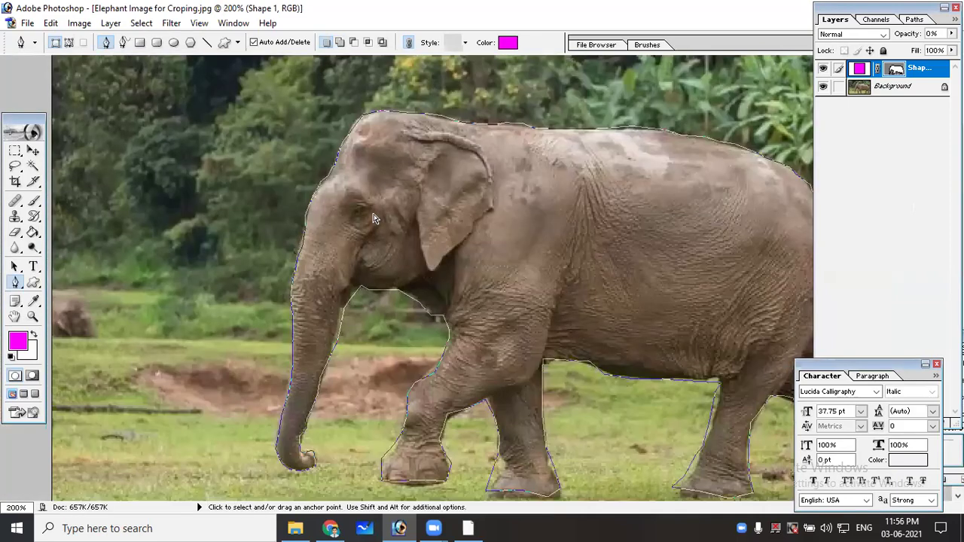
pyautogui.hotkey('ctrl', '-')
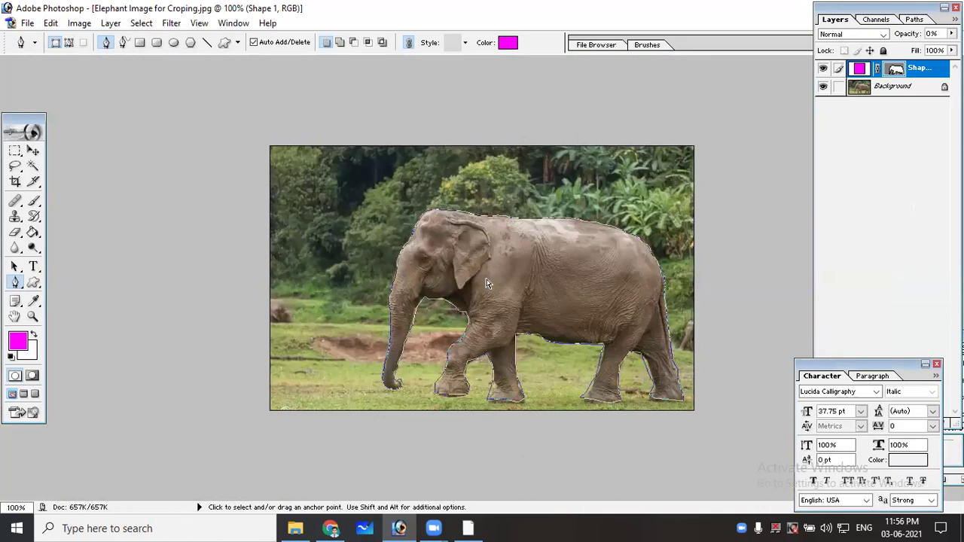
pyautogui.hotkey('ctrl', '+')
pyautogui.hotkey('ctrl', '+')
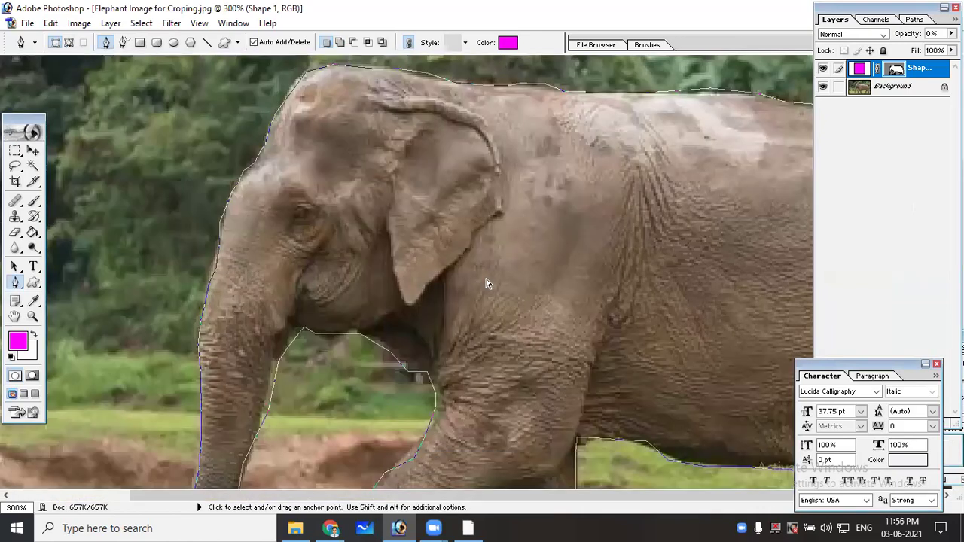
pyautogui.hotkey('ctrl', '-')
pyautogui.hotkey('ctrl', '-')
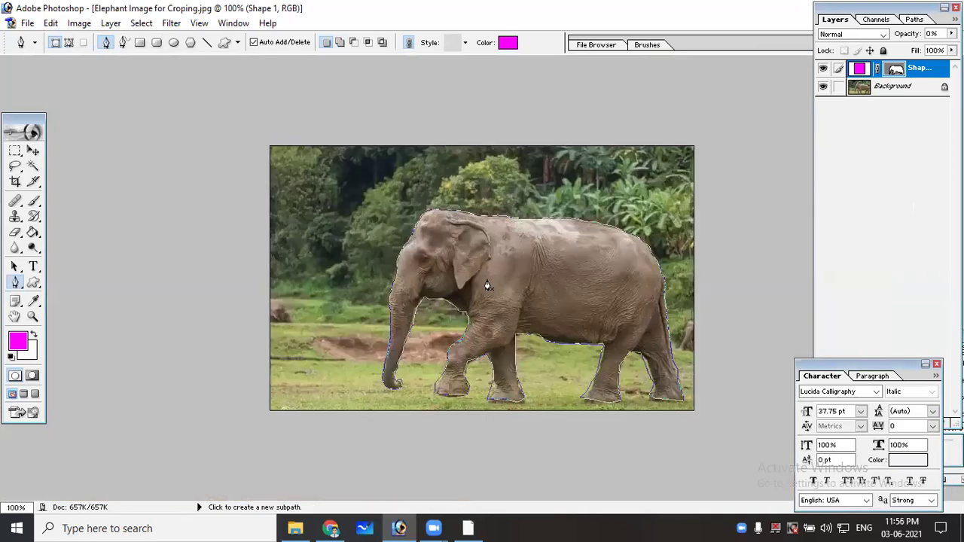
pyautogui.keyDown('ctrl'); pyautogui.click(893, 69); pyautogui.keyUp('ctrl')
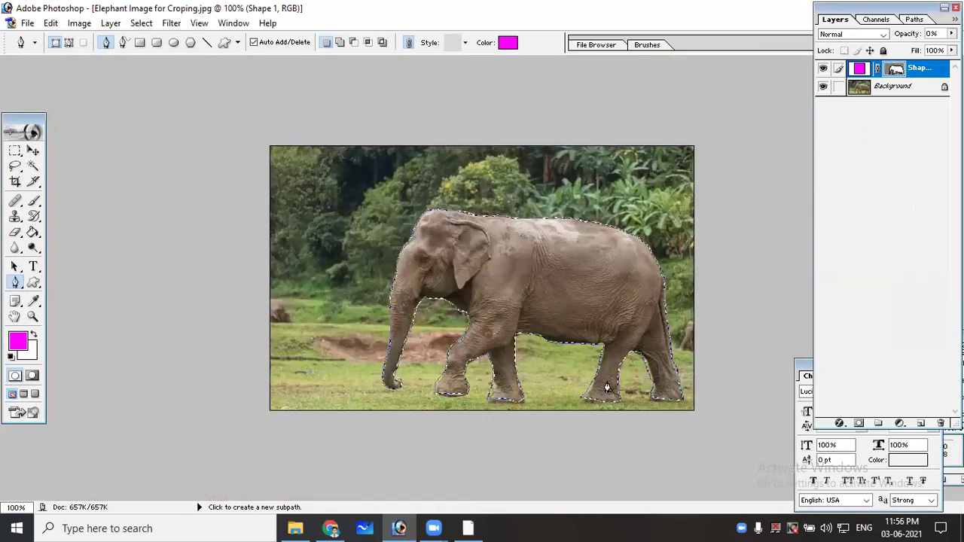
pyautogui.hotkey('ctrl', '-')
pyautogui.hotkey('ctrl', '+')
pyautogui.hotkey('ctrl', '+')
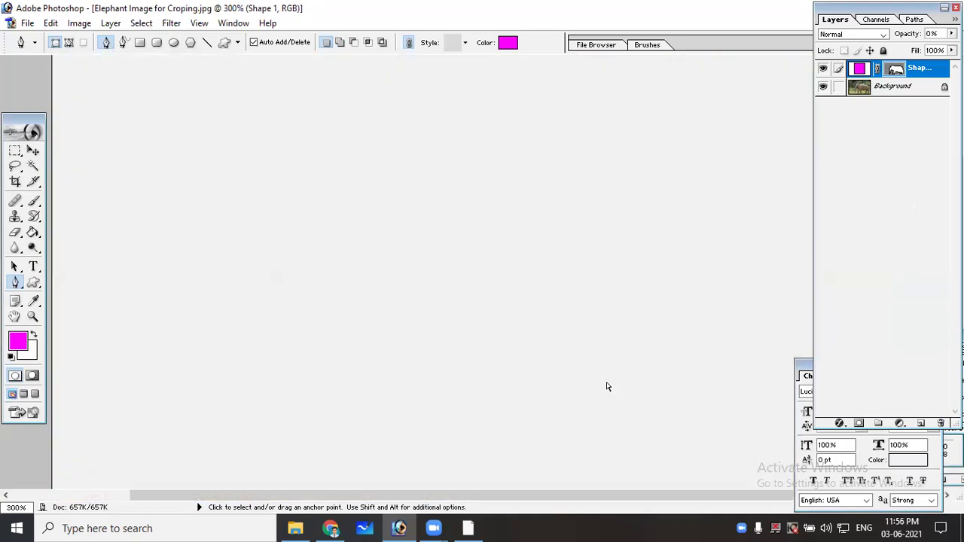
pyautogui.hotkey('ctrl', '+')
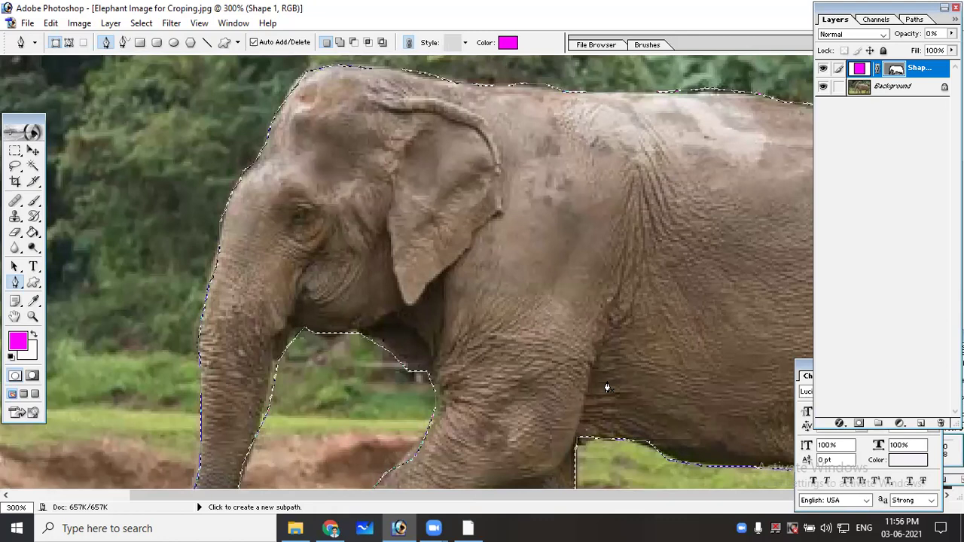
pyautogui.hotkey('ctrl', '-')
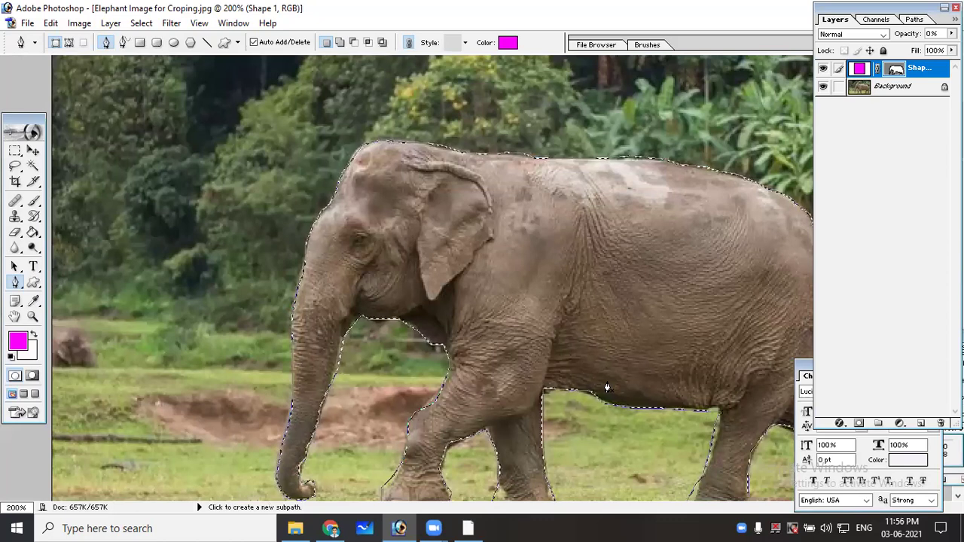
pyautogui.click(896, 71)
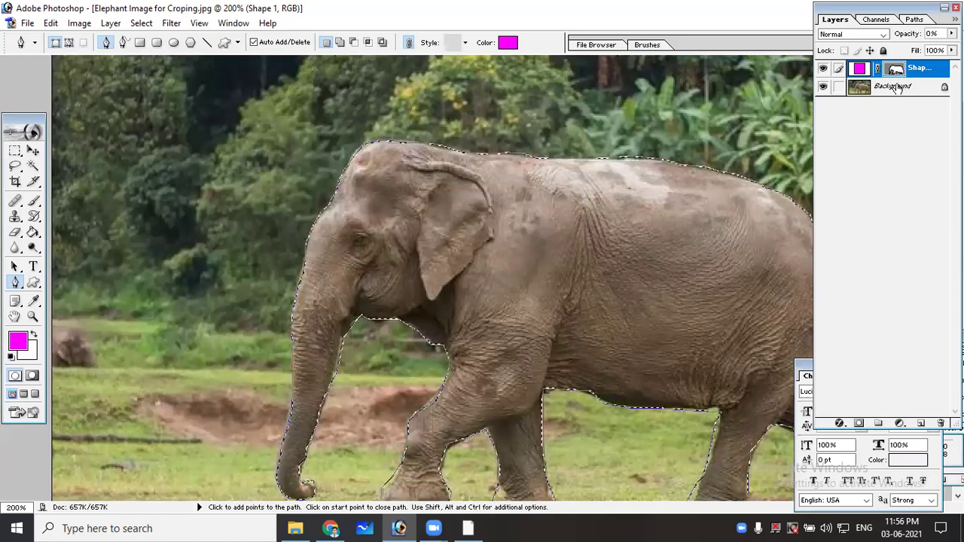
# Make the Background layer active and invert the selection to everything around the elephant
pyautogui.click(894, 87)
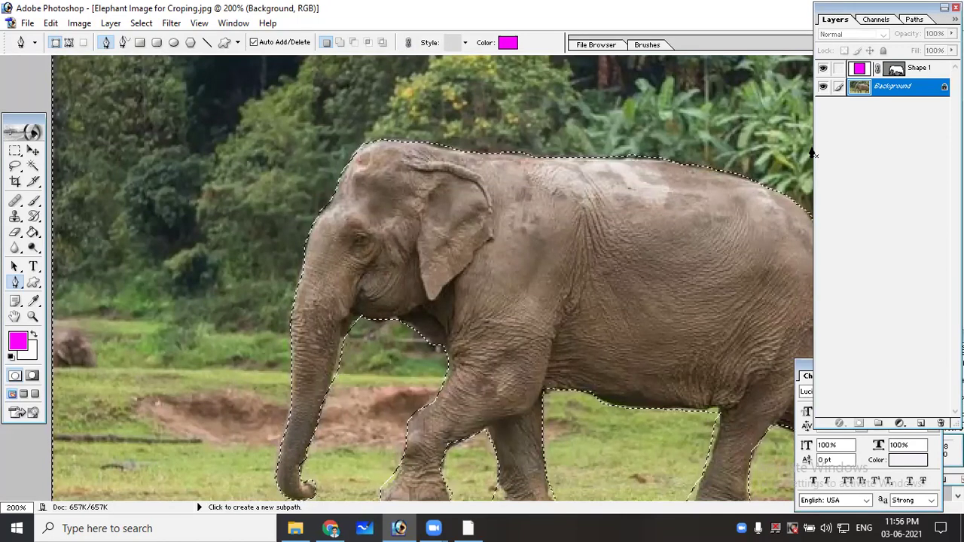
pyautogui.click(675, 198)
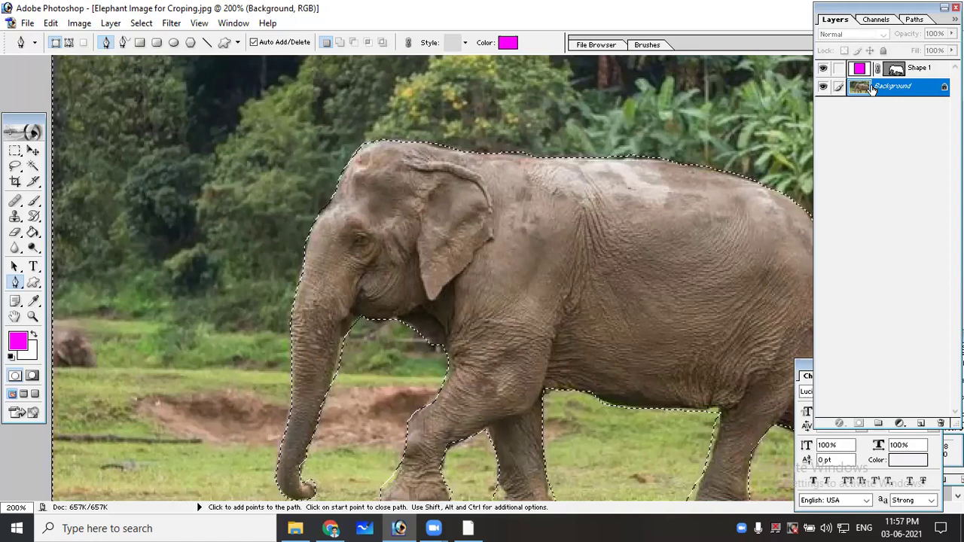
# Clear the Background around the elephant to white, check the edges, then deselect
pyautogui.press('Delete')
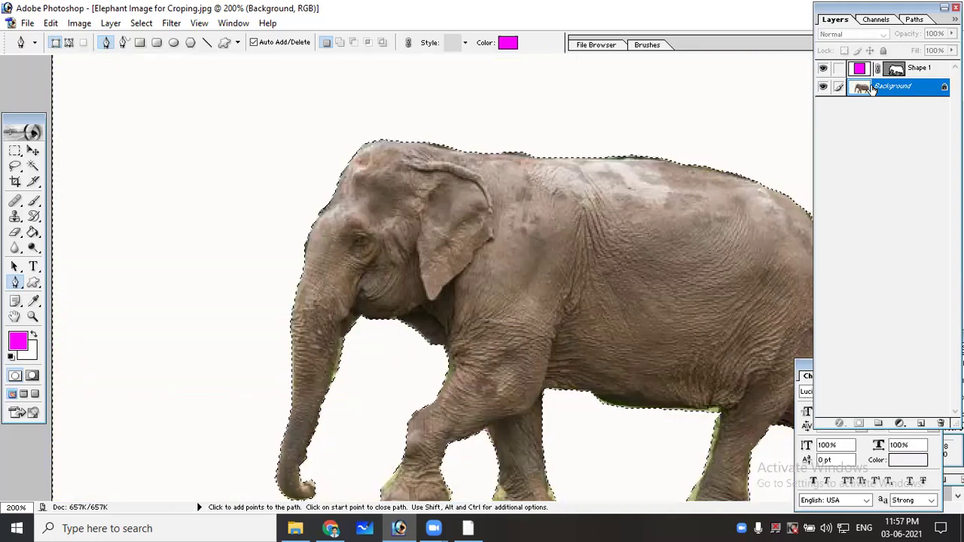
pyautogui.hotkey('ctrl', '-')
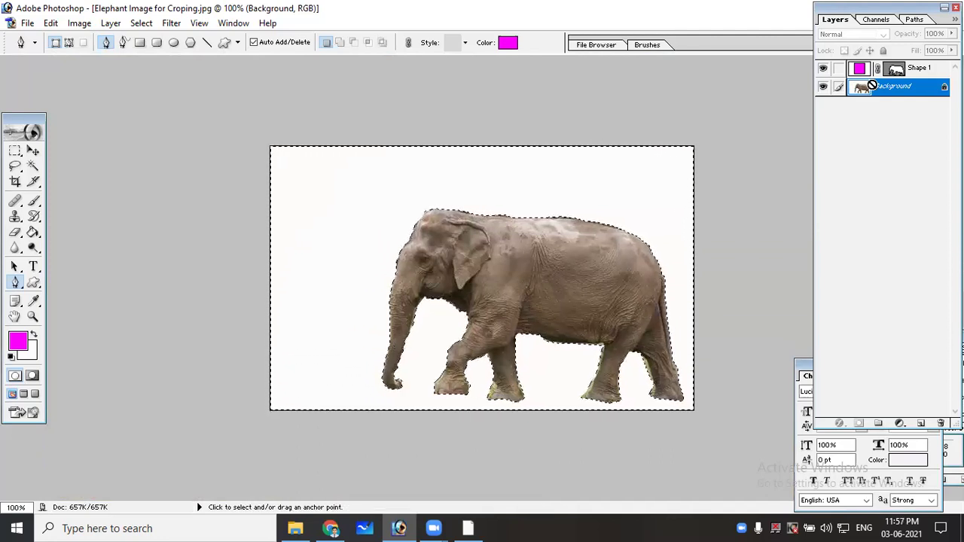
pyautogui.hotkey('ctrl', '+')
pyautogui.hotkey('ctrl', '+')
pyautogui.hotkey('ctrl', '+')
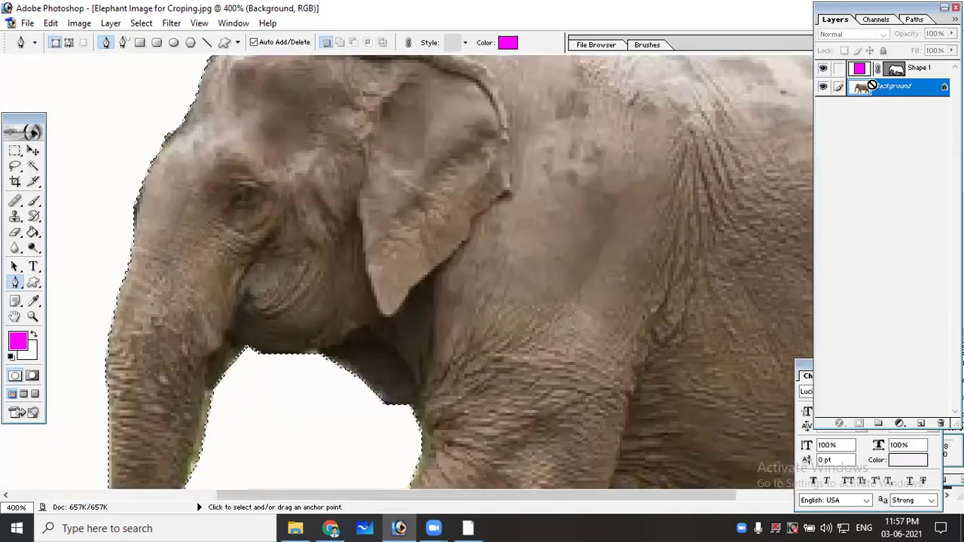
pyautogui.hotkey('ctrl', '-')
pyautogui.hotkey('ctrl', '-')
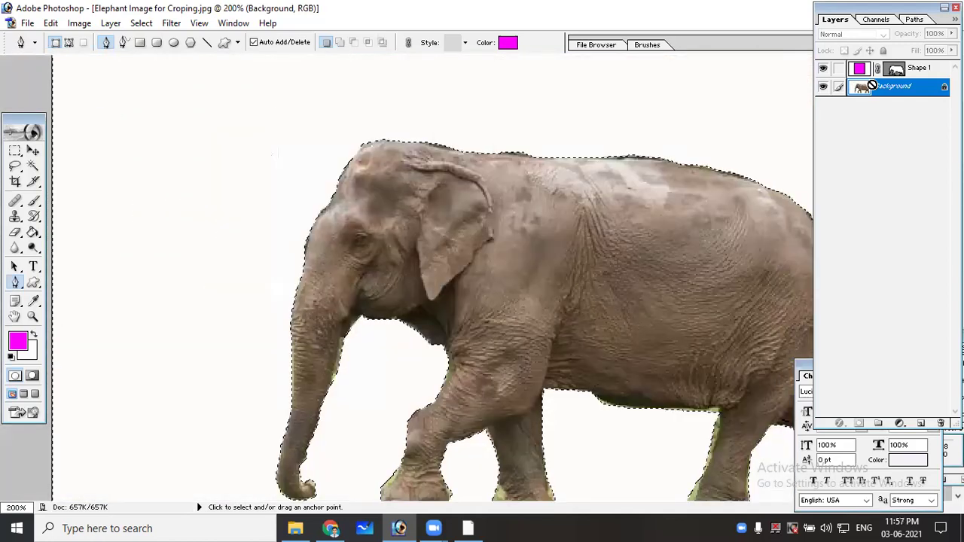
pyautogui.hotkey('ctrl', '-')
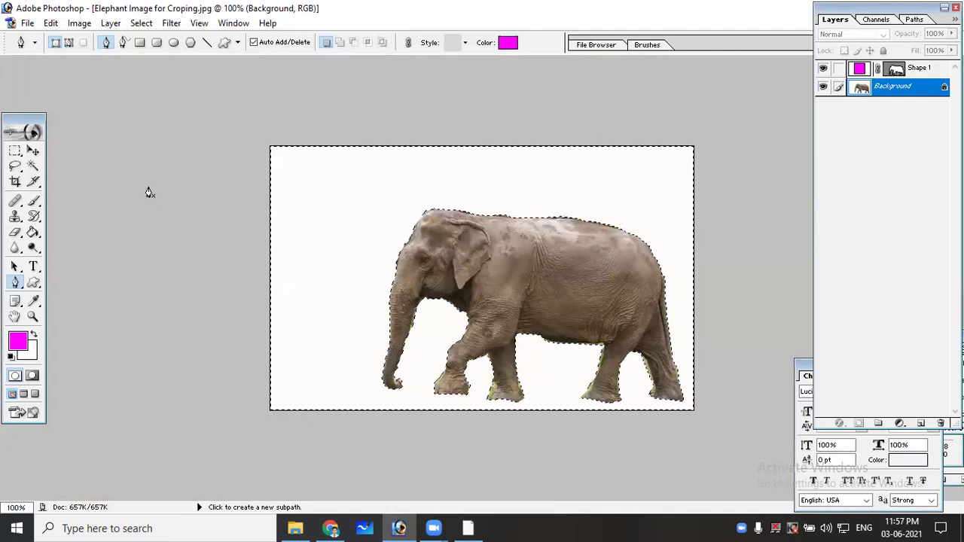
pyautogui.hotkey('ctrl', 'd')
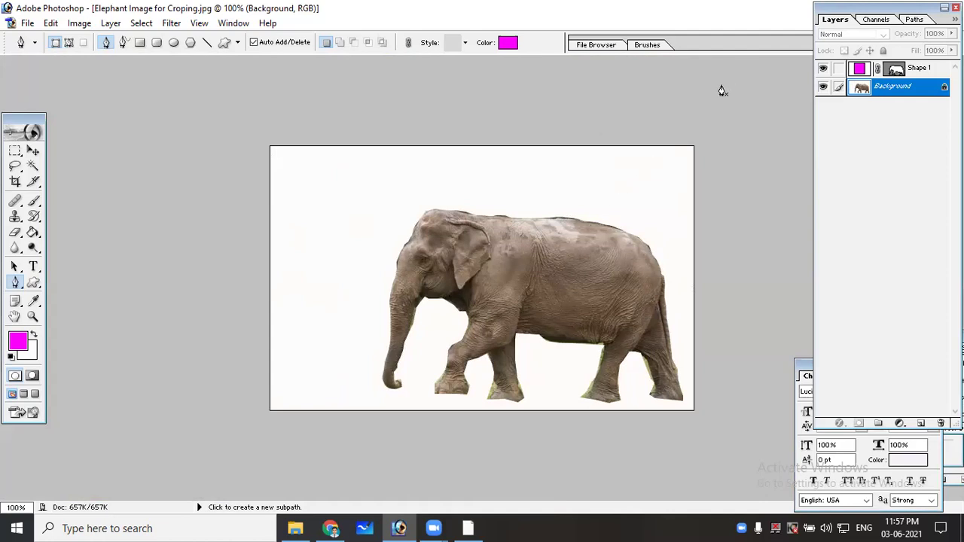
# Float the elephant document window and drag its Background layer into Untitled-1
pyautogui.hotkey('ctrl', '-')
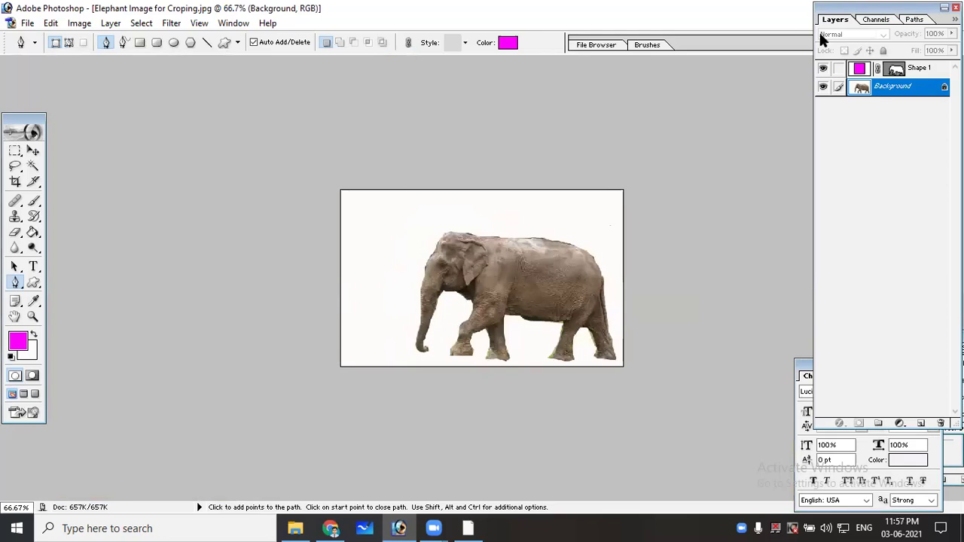
pyautogui.moveTo(926, 9); pyautogui.dragTo(930, 90)
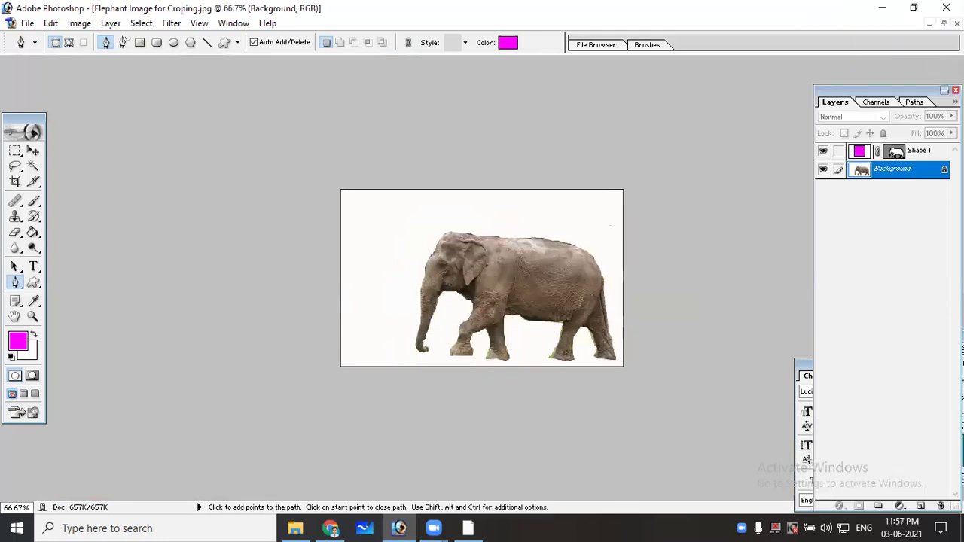
pyautogui.click(944, 23)
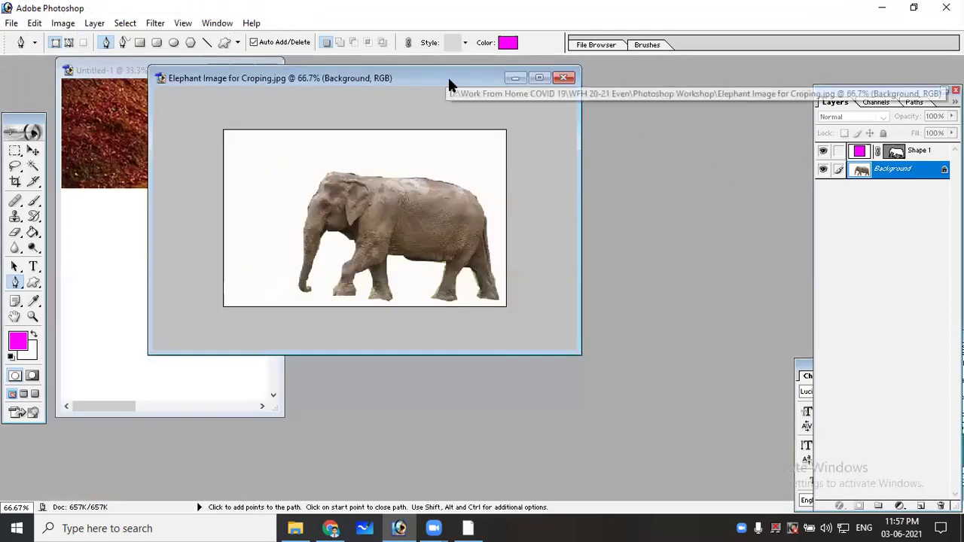
pyautogui.moveTo(447, 75); pyautogui.dragTo(746, 78)
pyautogui.rightClick(738, 220)
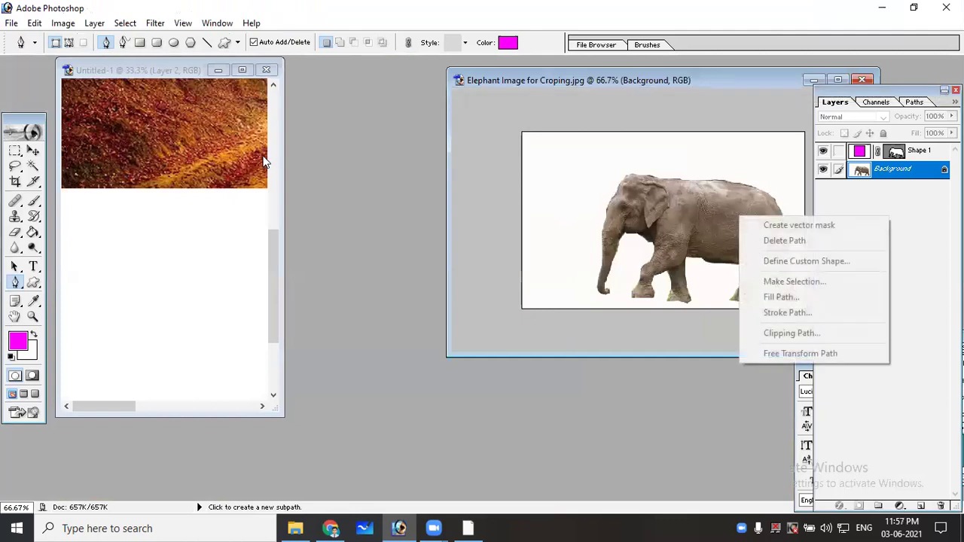
pyautogui.click(31, 153)
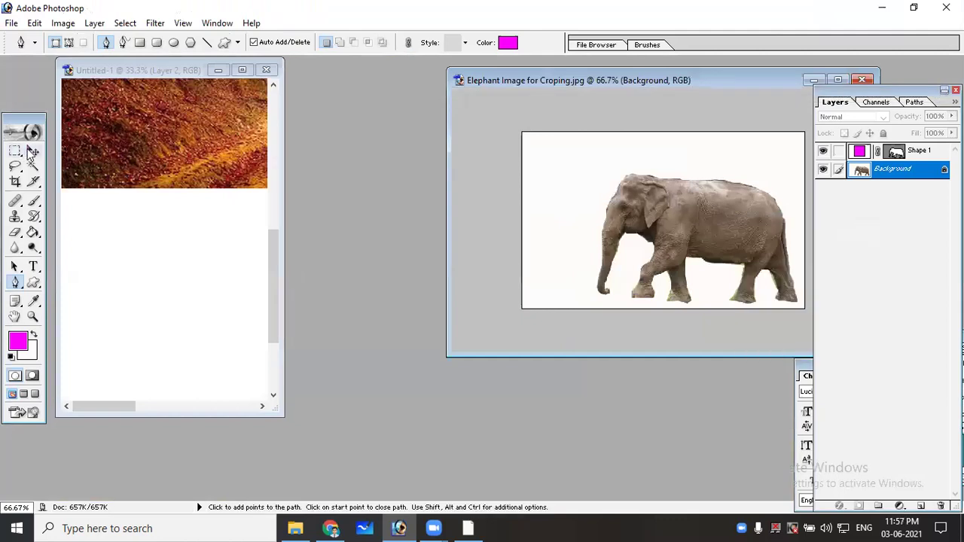
pyautogui.rightClick(681, 221)
pyautogui.click(708, 223)
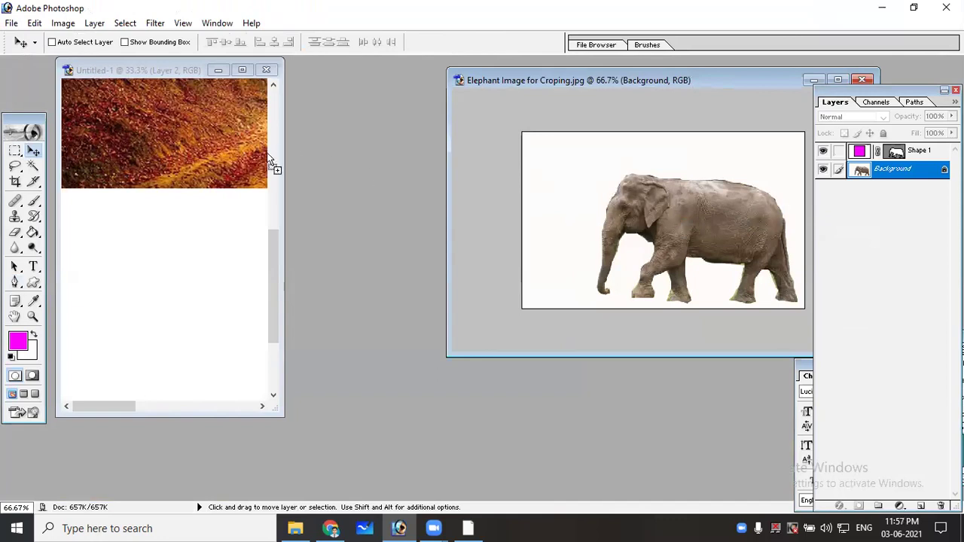
pyautogui.moveTo(270, 162); pyautogui.dragTo(234, 152)
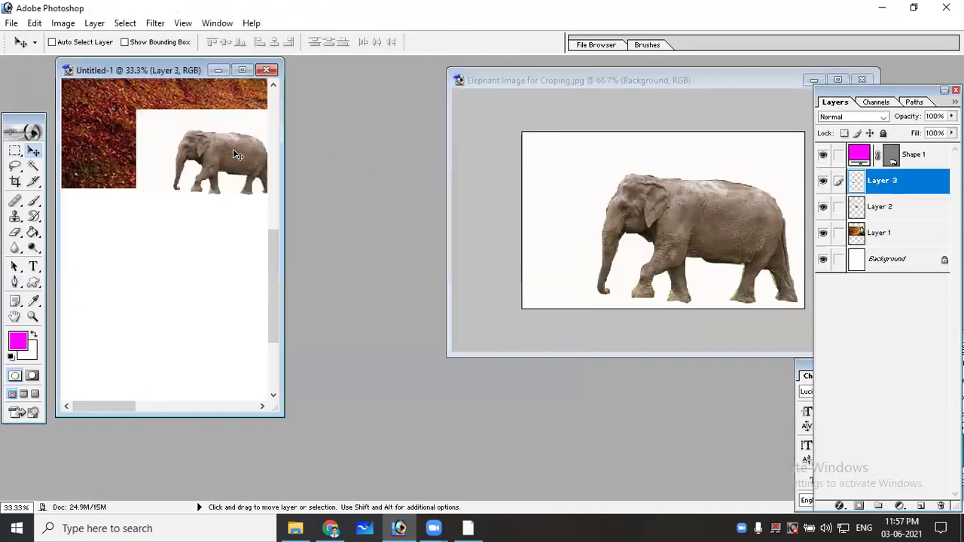
# Close the elephant file without saving and maximize the Untitled-1 composition
pyautogui.click(861, 79)
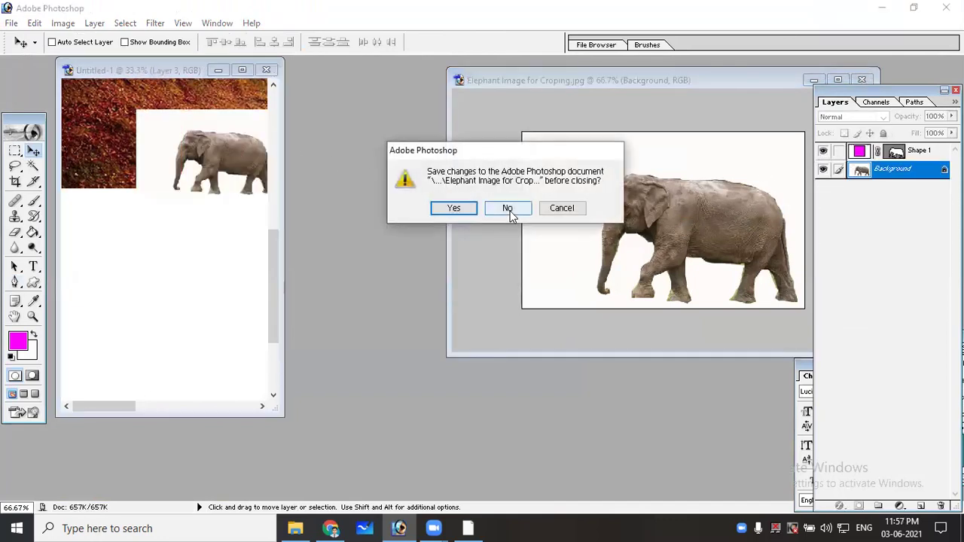
pyautogui.click(508, 209)
pyautogui.click(242, 69)
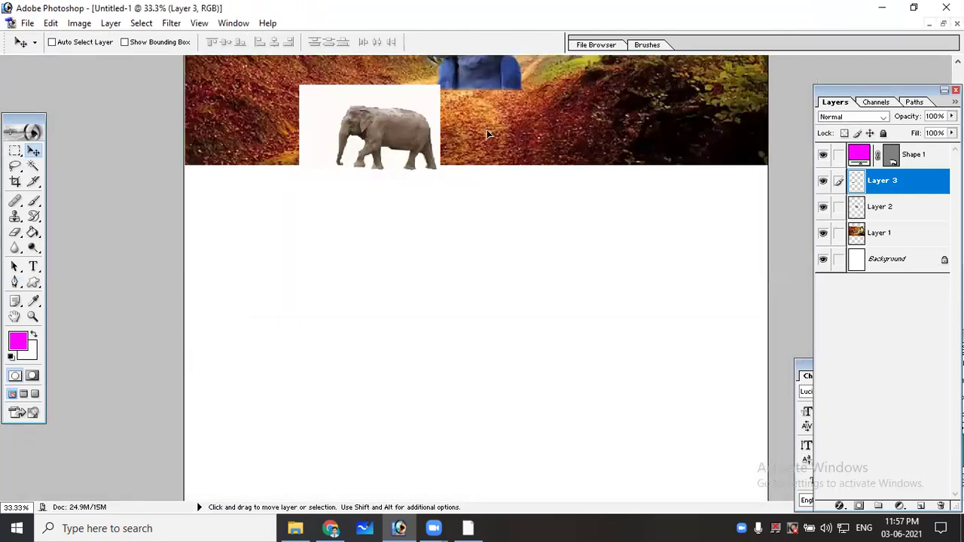
pyautogui.moveTo(487, 134); pyautogui.dragTo(613, 163)
# Magic Wand-select the white around the Layer 3 elephant, delete it, and deselect
pyautogui.scroll(2, 617, 189)
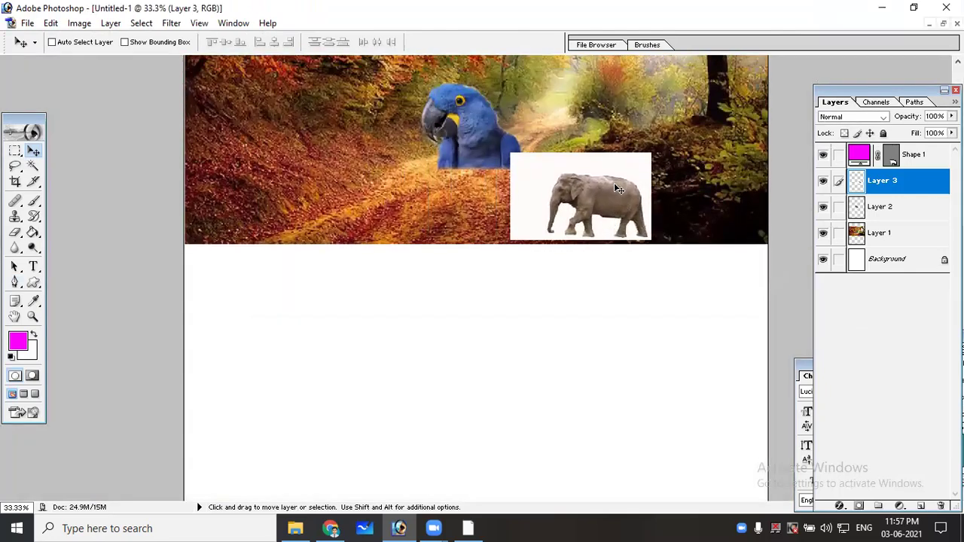
pyautogui.scroll(2, 616, 189)
pyautogui.hotkey('ctrl', '+')
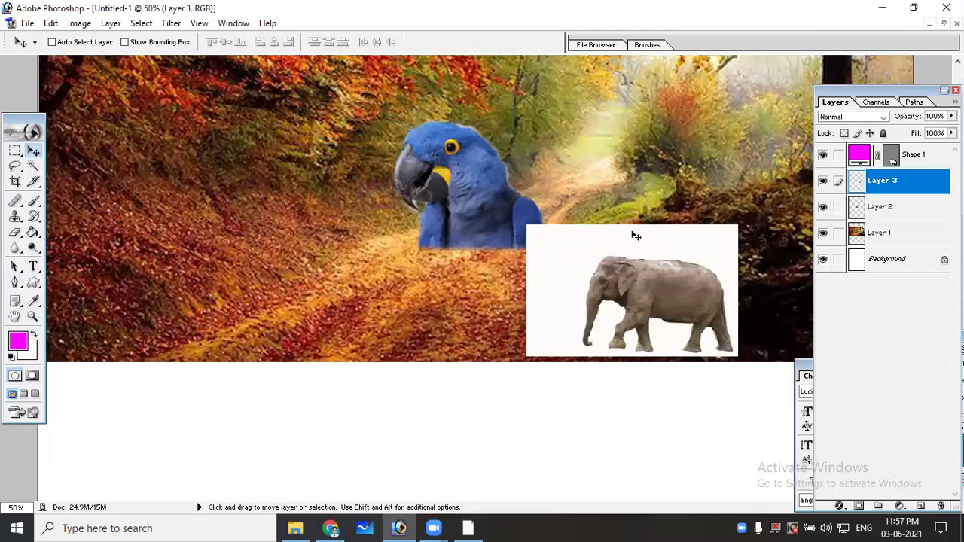
pyautogui.hotkey('ctrl', '-')
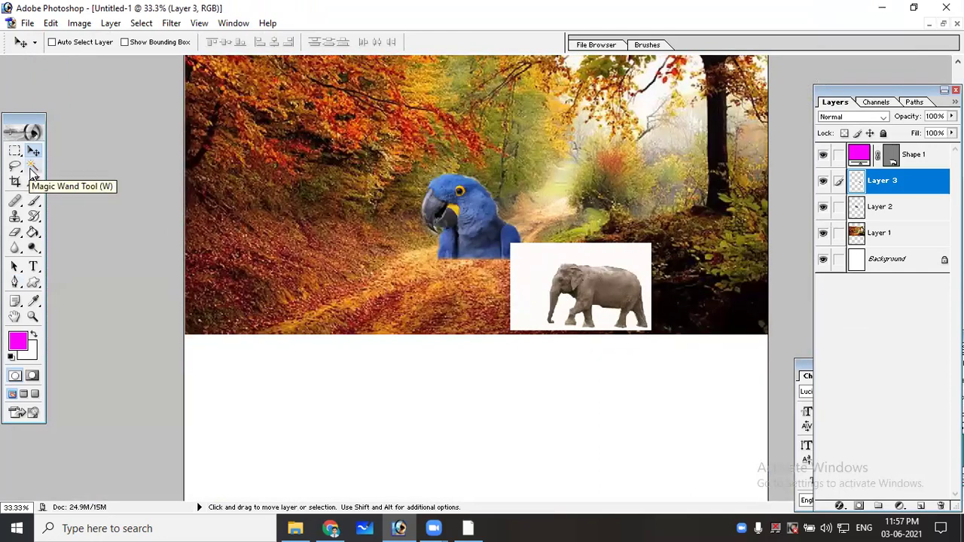
pyautogui.click(32, 167)
pyautogui.click(530, 265)
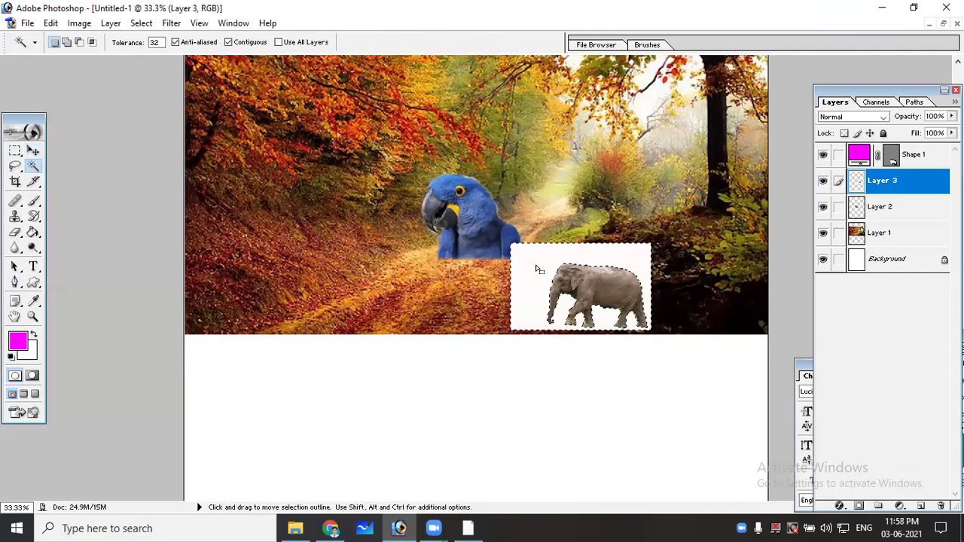
pyautogui.press('Delete')
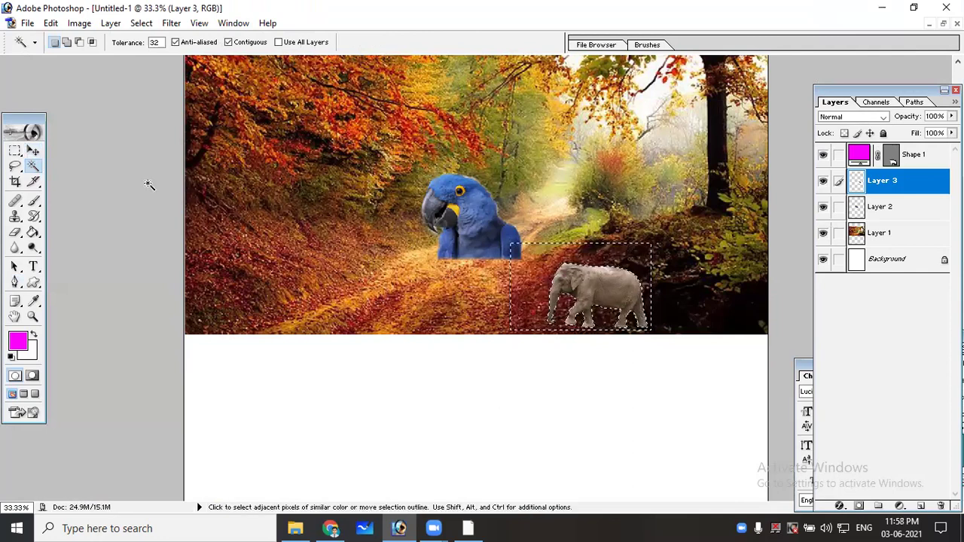
pyautogui.click(33, 151)
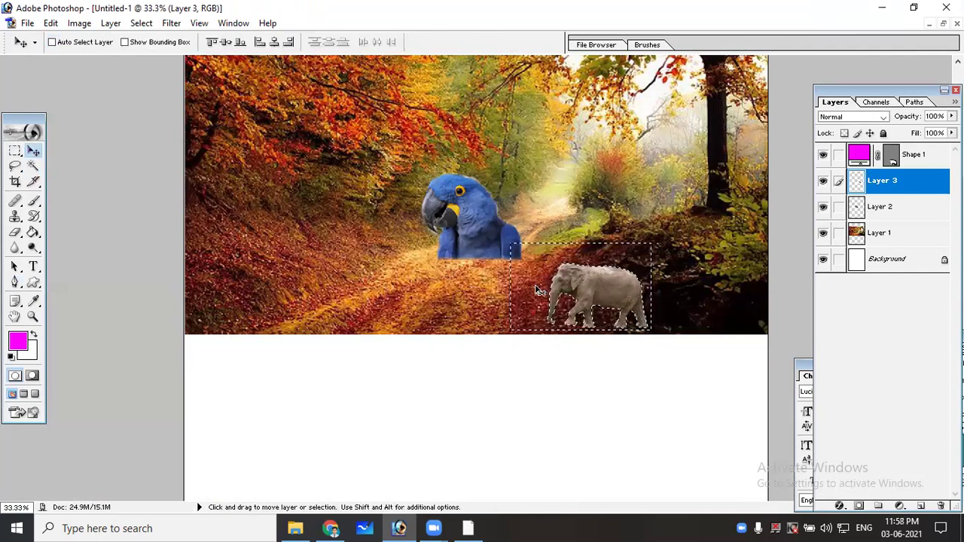
pyautogui.hotkey('ctrl', 'd')
# Resize the elephant with Ctrl+T and move it toward the upper right
pyautogui.hotkey('ctrl', 't')
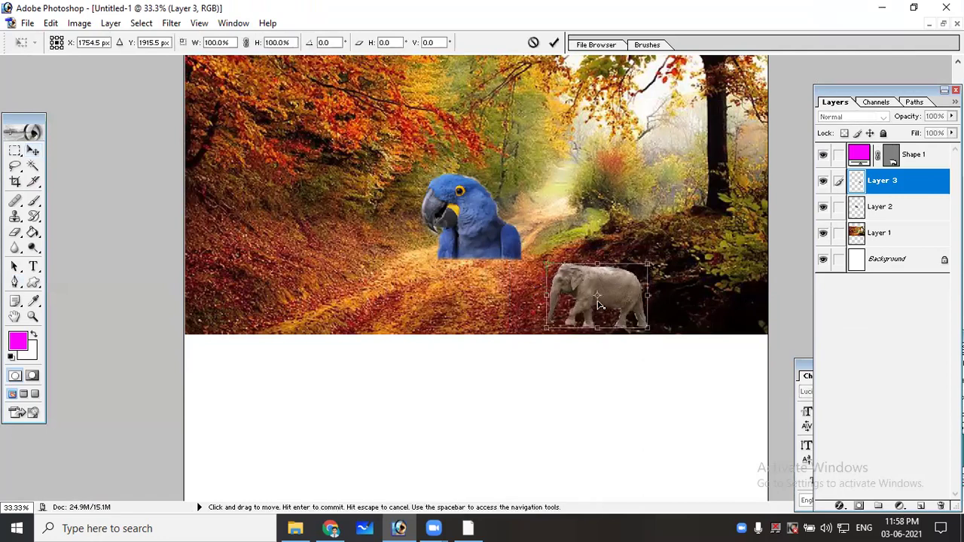
pyautogui.moveTo(548, 262); pyautogui.dragTo(395, 166)
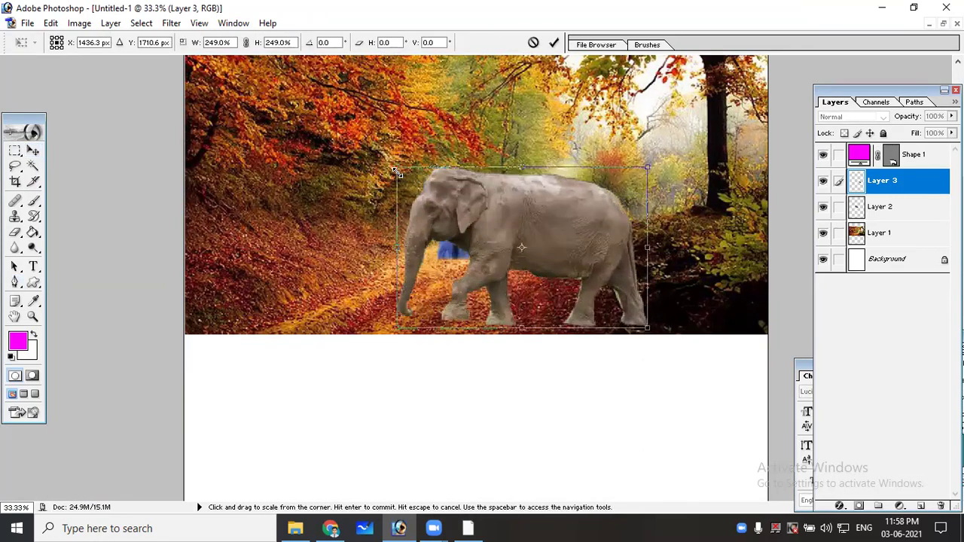
pyautogui.press('Return')
pyautogui.moveTo(570, 287); pyautogui.dragTo(614, 218)
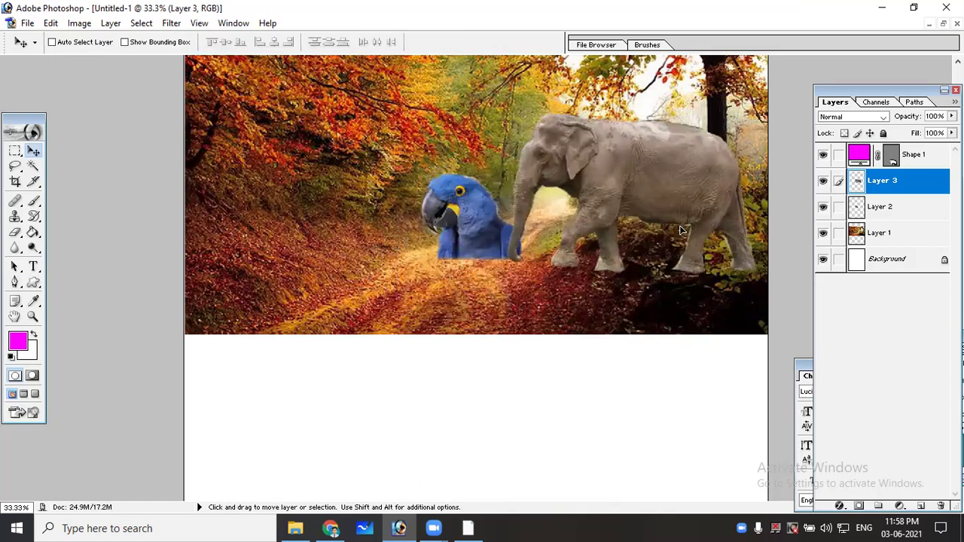
# Select the parrot's Layer 2 and drag the parrot to the lower left corner
pyautogui.rightClick(484, 233)
pyautogui.click(486, 241)
pyautogui.moveTo(486, 240); pyautogui.dragTo(257, 295)
# On Layer 3, tilt the elephant slightly, shrink it considerably, and place it on the right hillside
pyautogui.rightClick(594, 154)
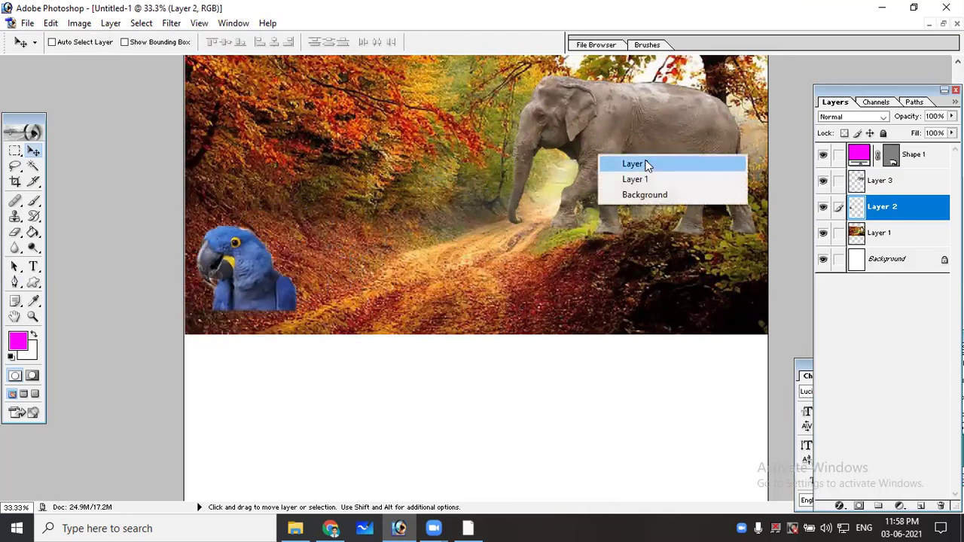
pyautogui.click(645, 163)
pyautogui.hotkey('ctrl', 't')
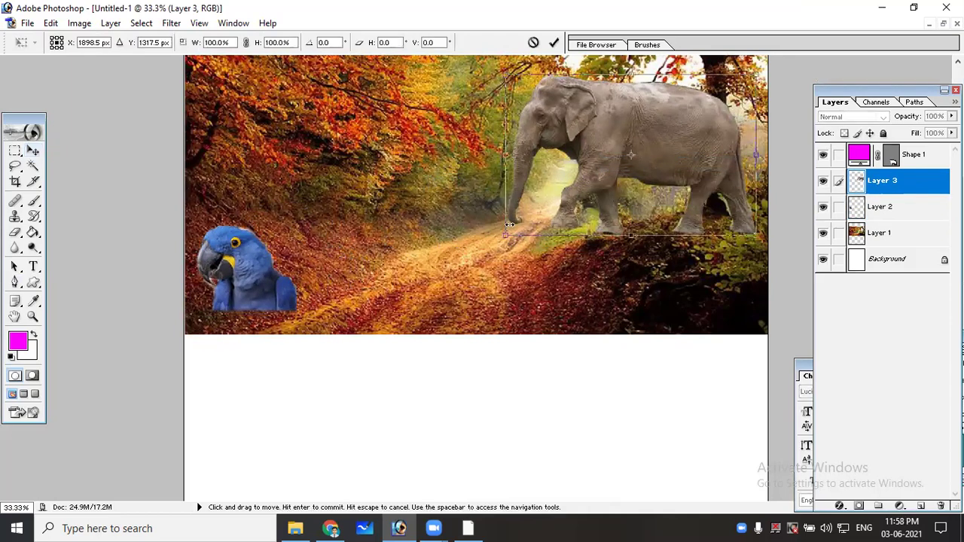
pyautogui.moveTo(503, 237)
pyautogui.mouseDown()
pyautogui.moveTo(497, 256)
pyautogui.moveTo(507, 271)
pyautogui.moveTo(495, 240)
pyautogui.moveTo(503, 248)
pyautogui.mouseUp()
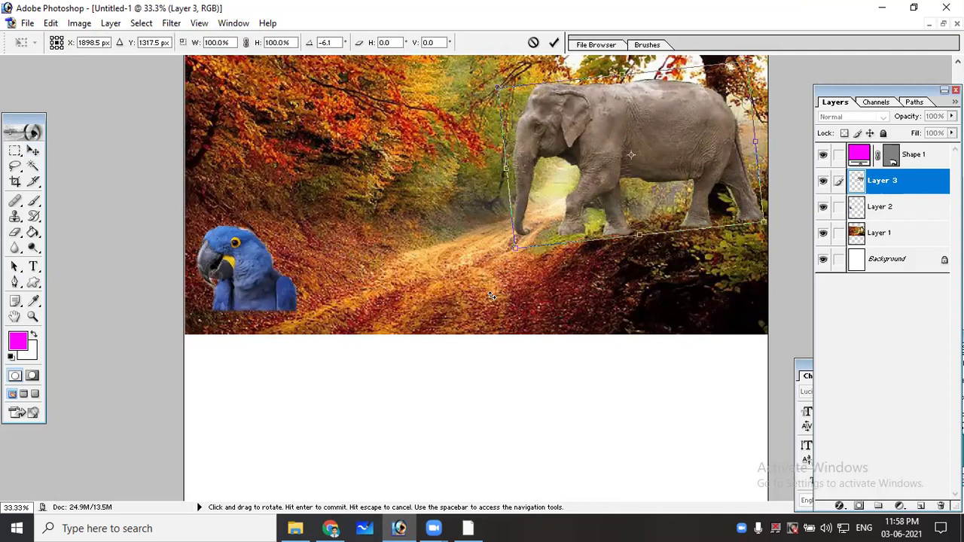
pyautogui.moveTo(515, 247); pyautogui.dragTo(659, 192)
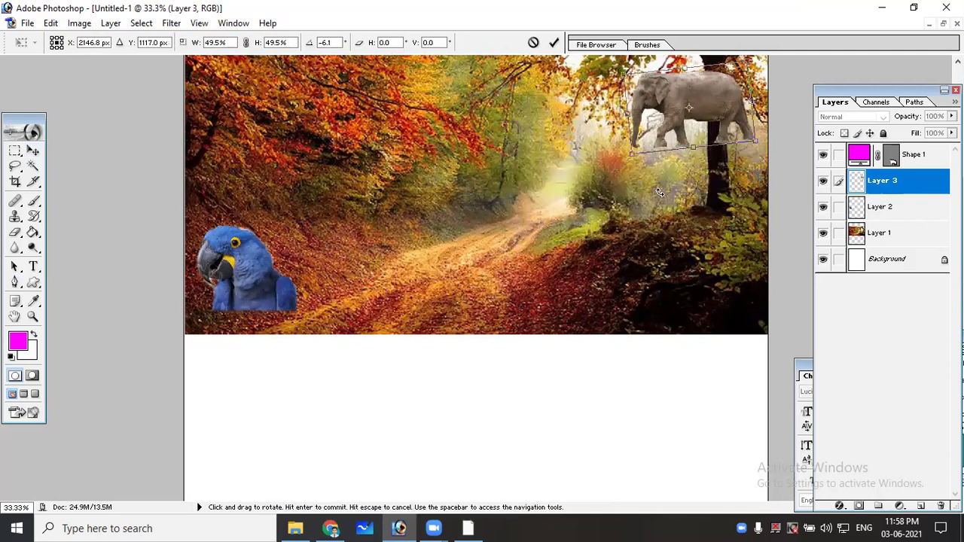
pyautogui.press('Return')
pyautogui.moveTo(691, 122)
pyautogui.mouseDown()
pyautogui.moveTo(618, 202)
pyautogui.moveTo(631, 189)
pyautogui.moveTo(634, 200)
pyautogui.mouseUp()
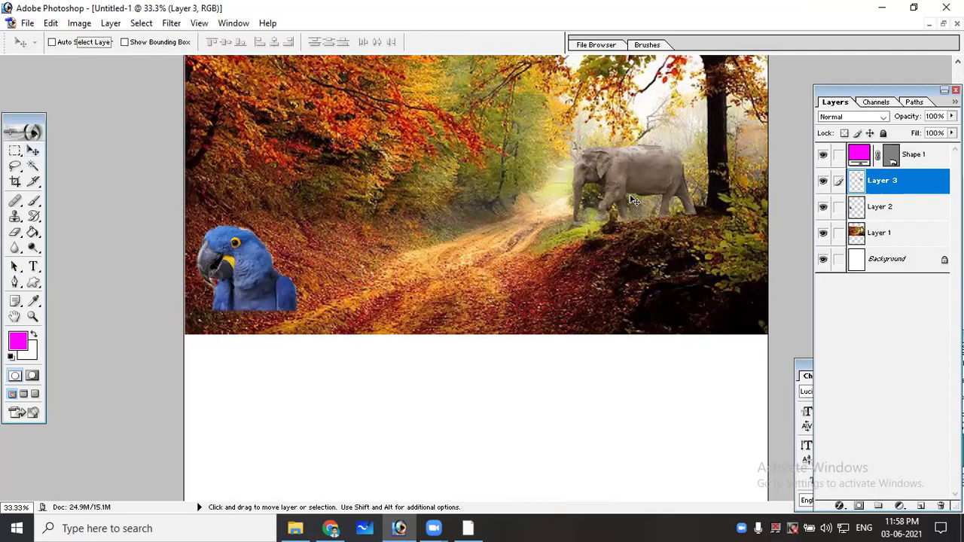
# Shrink the elephant a little more and zoom in to check its placement
pyautogui.hotkey('ctrl', 't')
pyautogui.moveTo(572, 223)
pyautogui.mouseDown()
pyautogui.moveTo(597, 207)
pyautogui.moveTo(611, 211)
pyautogui.mouseUp()
pyautogui.press('Return')
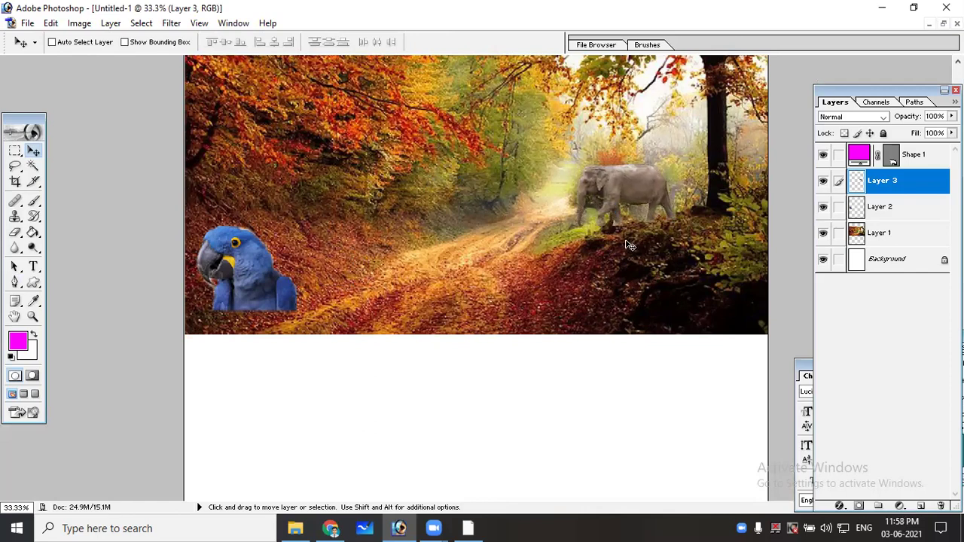
pyautogui.hotkey('ctrl', '+')
pyautogui.hotkey('ctrl', '-')
# Erase along the elephant's feet with the Eraser, then zoom in close on them
pyautogui.click(15, 231)
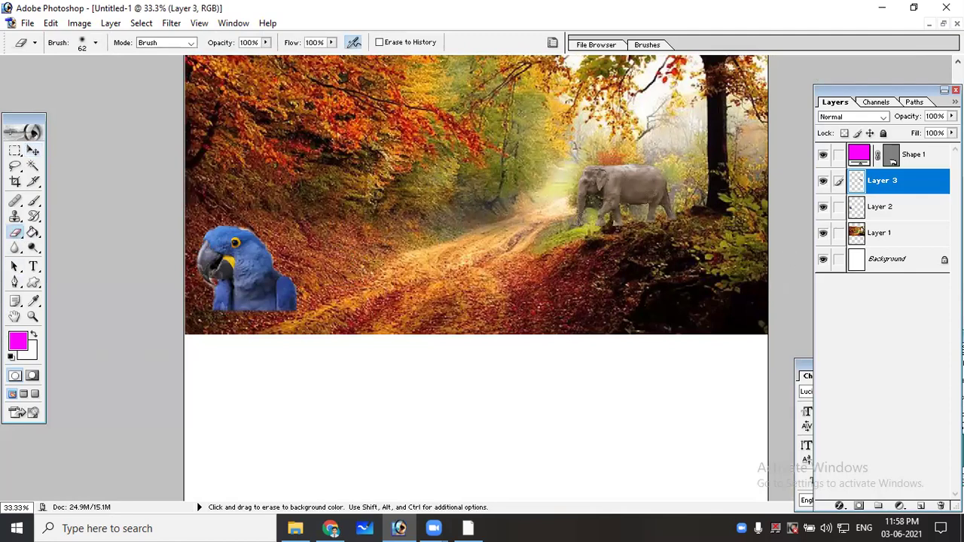
pyautogui.moveTo(610, 227); pyautogui.dragTo(625, 226)
pyautogui.hotkey('ctrl', '-')
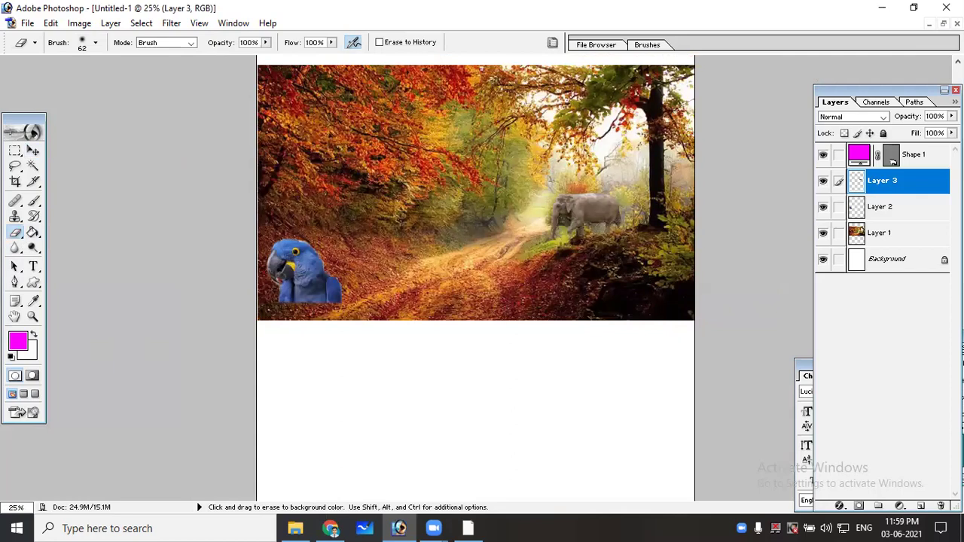
pyautogui.hotkey('ctrl', '+')
pyautogui.hotkey('ctrl', '+')
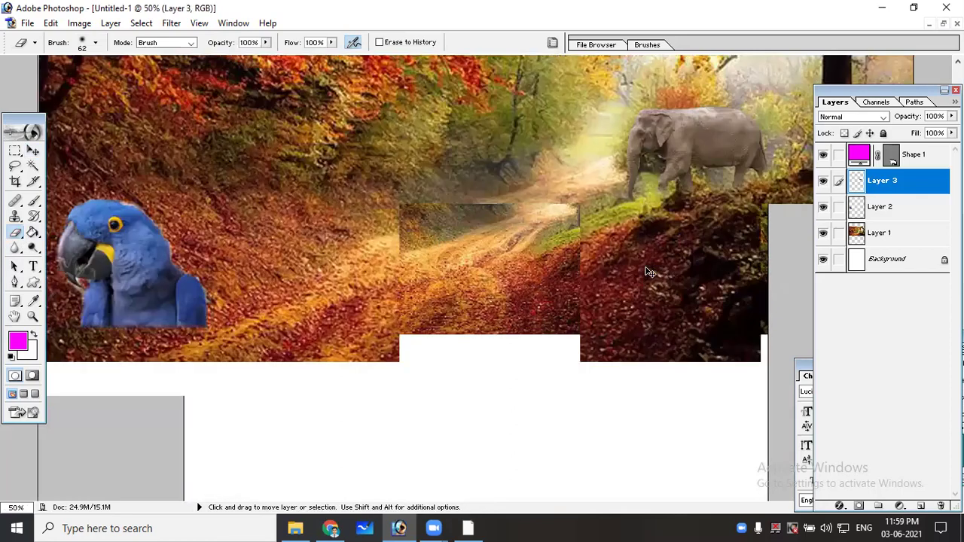
pyautogui.hotkey('ctrl', '+')
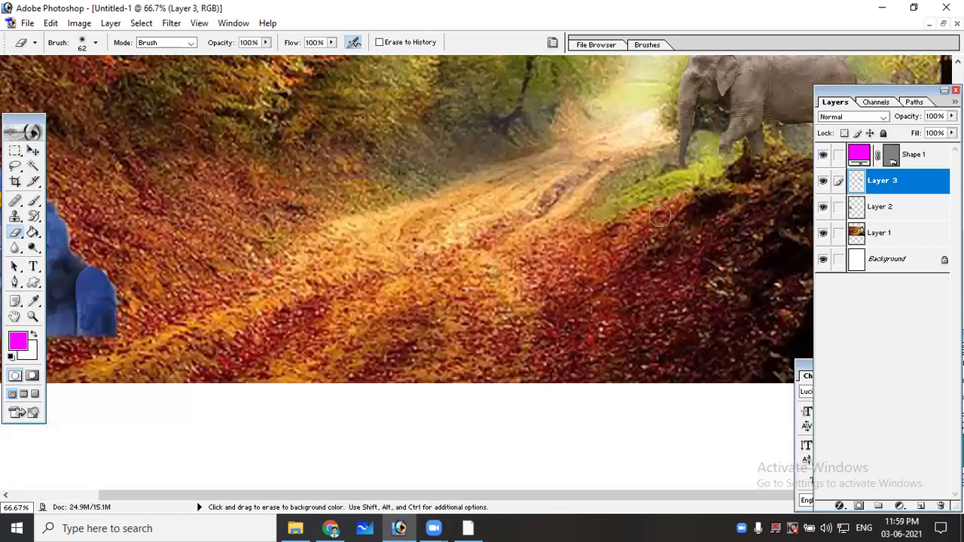
pyautogui.hscroll(3, 557, 293)
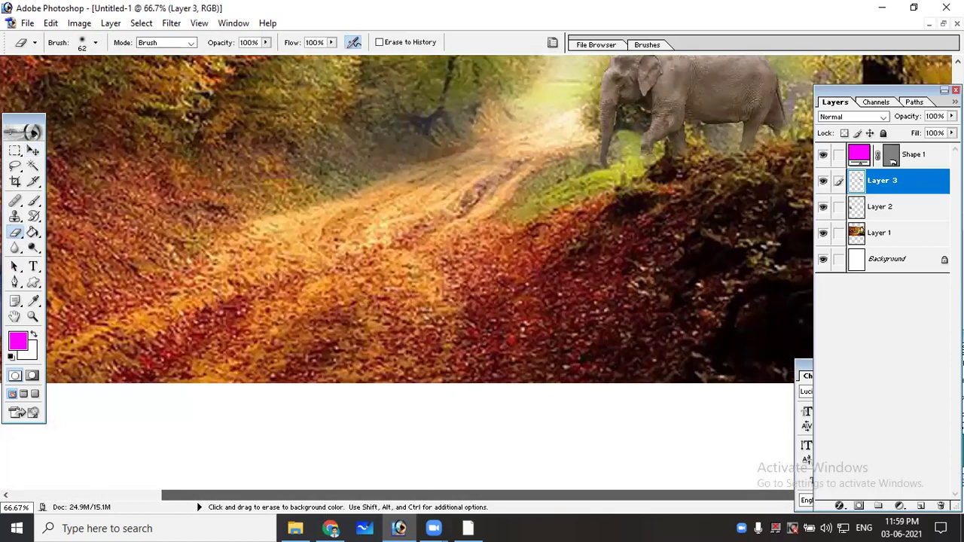
pyautogui.scroll(3, 558, 293)
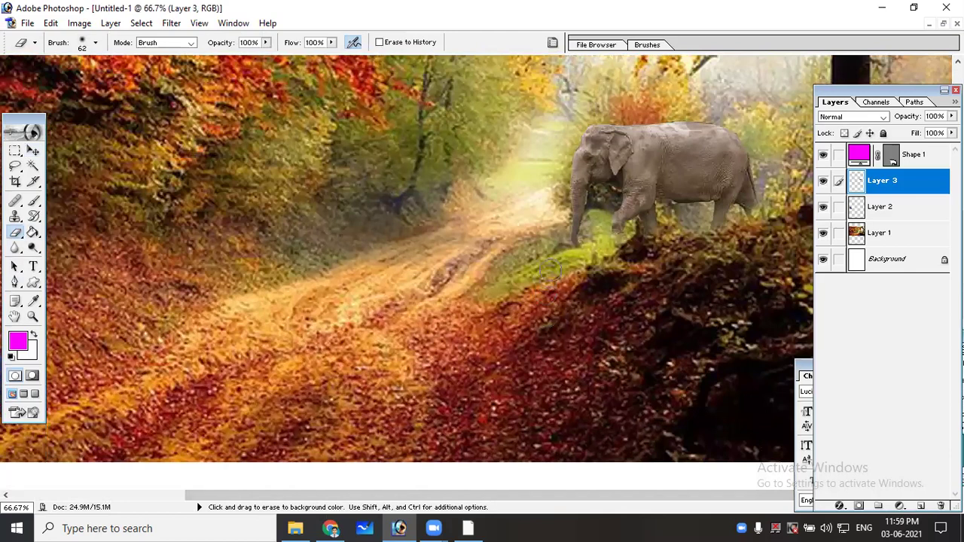
pyautogui.hotkey('ctrl', '+')
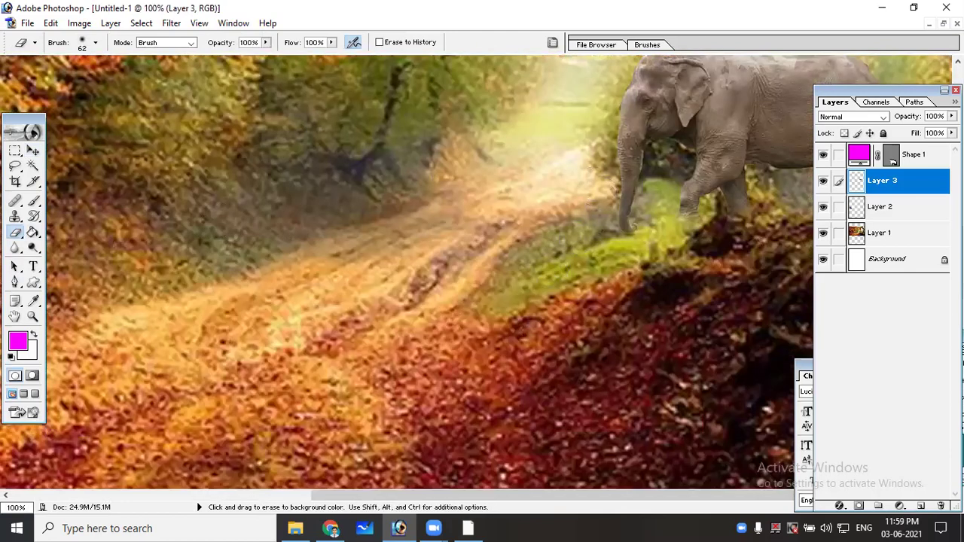
# Set the eraser's Master Diameter to 84 px
pyautogui.rightClick(437, 223)
pyautogui.click(509, 249)
pyautogui.press('Return')
pyautogui.rightClick(577, 159)
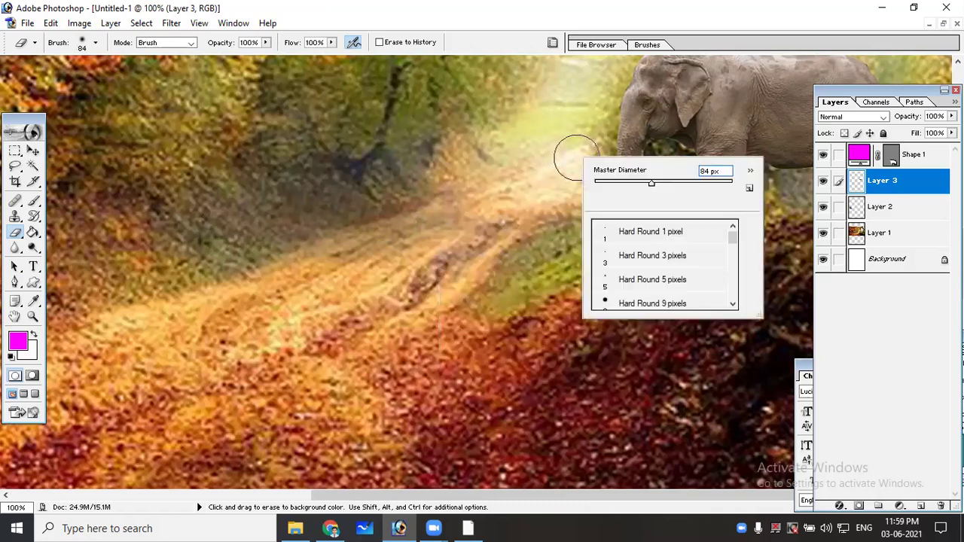
pyautogui.click(571, 141)
# Erase around the elephant's legs to blend them into the grass, then view the whole image
pyautogui.moveTo(595, 108)
pyautogui.mouseDown()
pyautogui.moveTo(585, 112)
pyautogui.moveTo(580, 189)
pyautogui.moveTo(600, 239)
pyautogui.moveTo(648, 275)
pyautogui.moveTo(666, 226)
pyautogui.moveTo(666, 169)
pyautogui.moveTo(669, 238)
pyautogui.mouseUp()
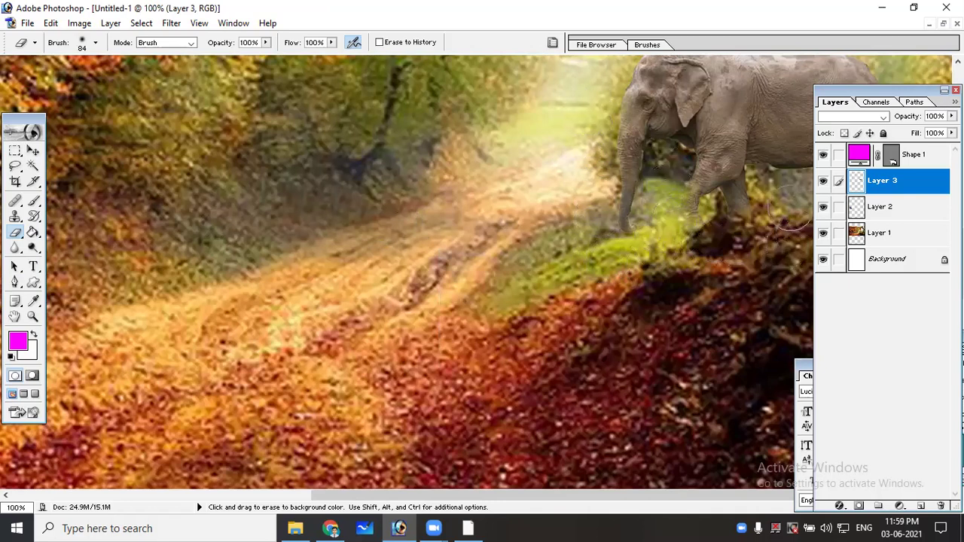
pyautogui.press('ctrl')
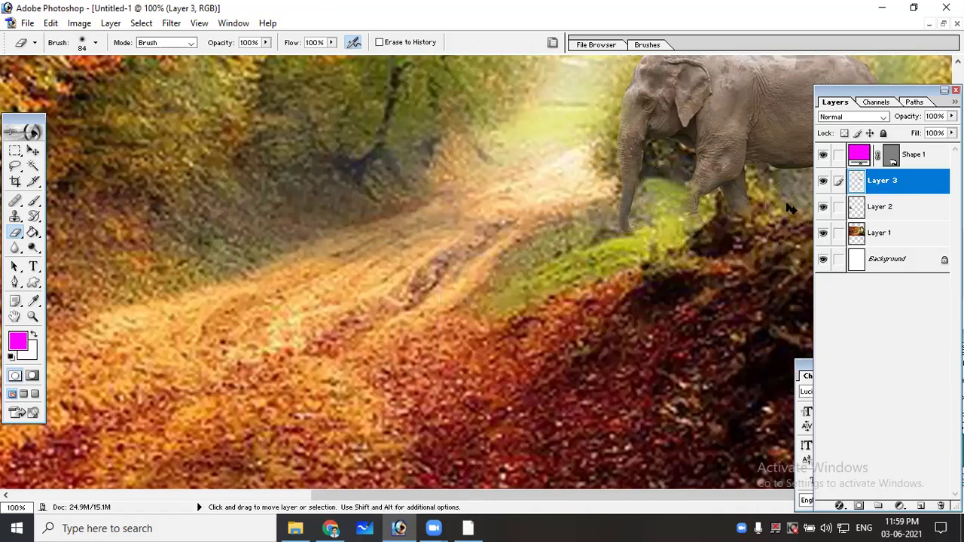
pyautogui.press('alt')
pyautogui.press('alt')
pyautogui.hotkey('ctrl', '-')
pyautogui.hotkey('ctrl', '-')
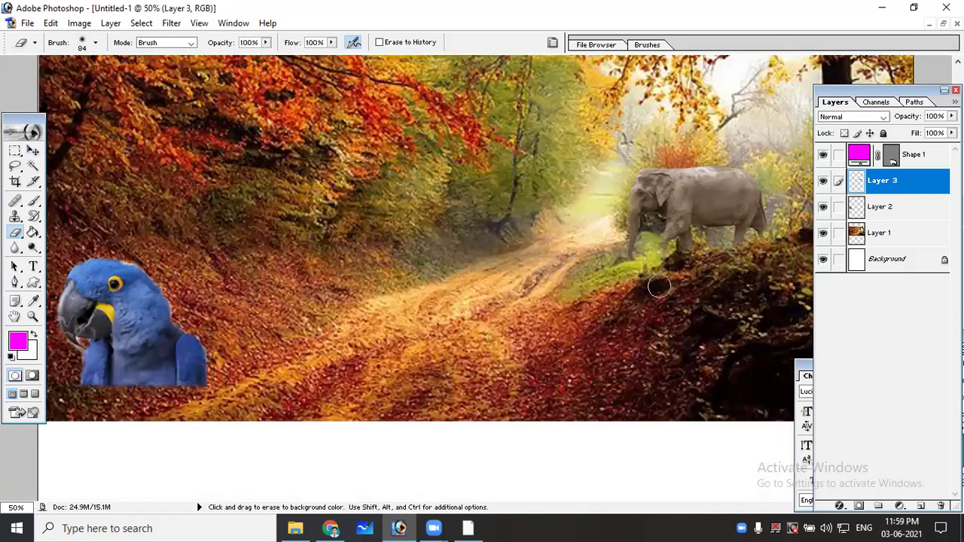
pyautogui.hotkey('ctrl', '-')
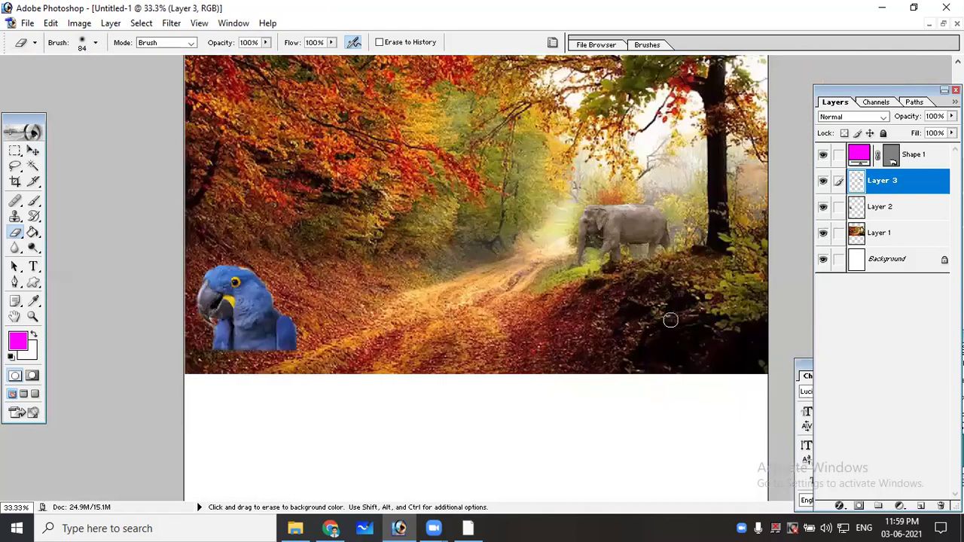